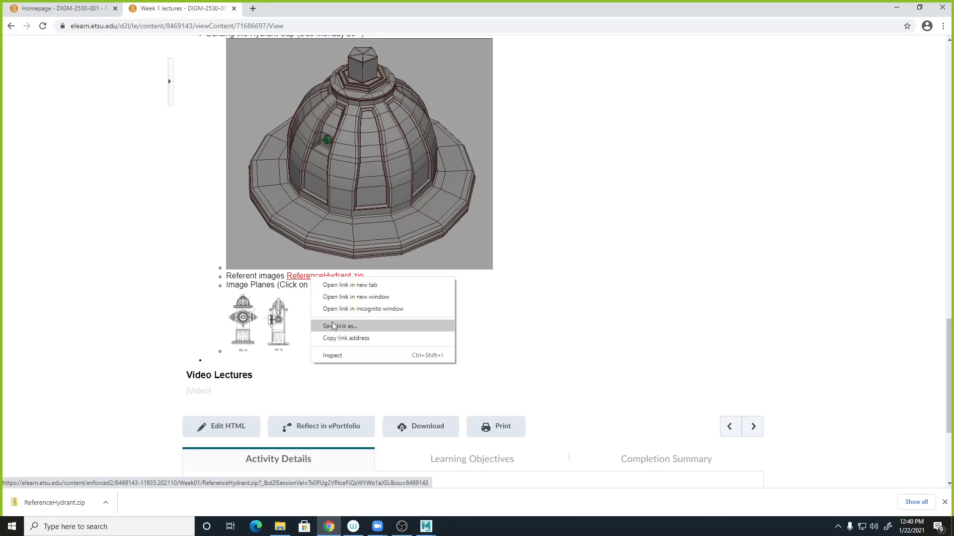
left_click(696, 346)
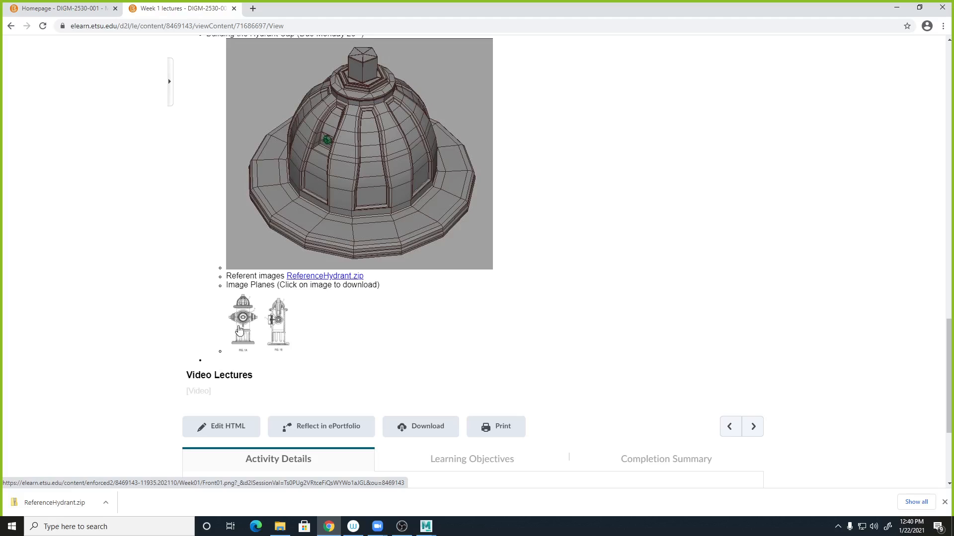
right_click(251, 326)
left_click(438, 332)
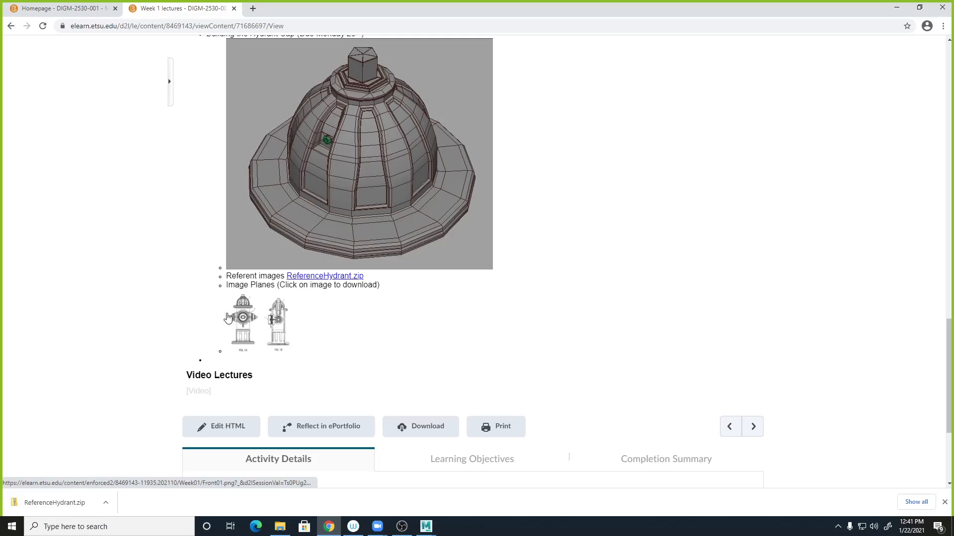
- Extract ReferenceHydrant.zip into a ReferenceHydrant folder with 7-Zip
left_click(278, 528)
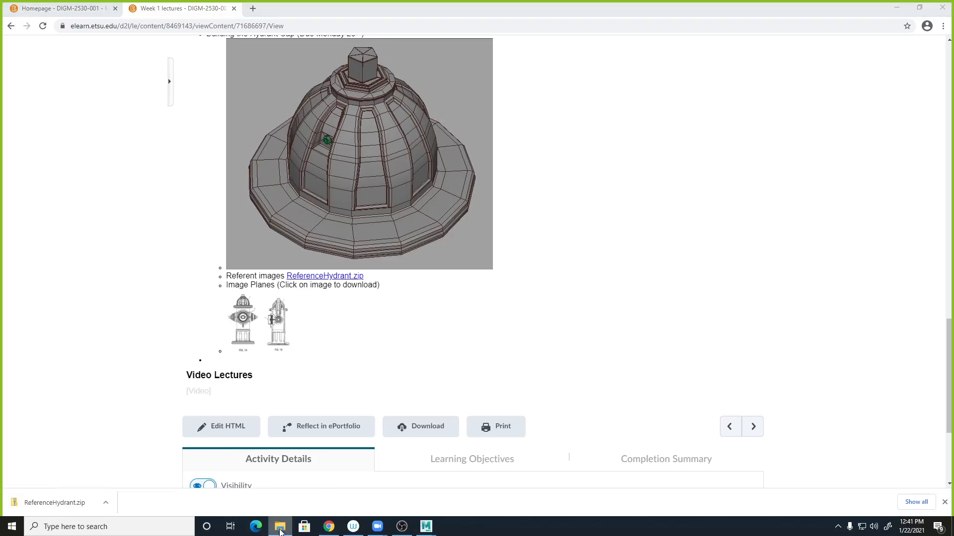
left_click_drag(307, 81, 336, 89)
left_click(232, 159)
right_click(232, 158)
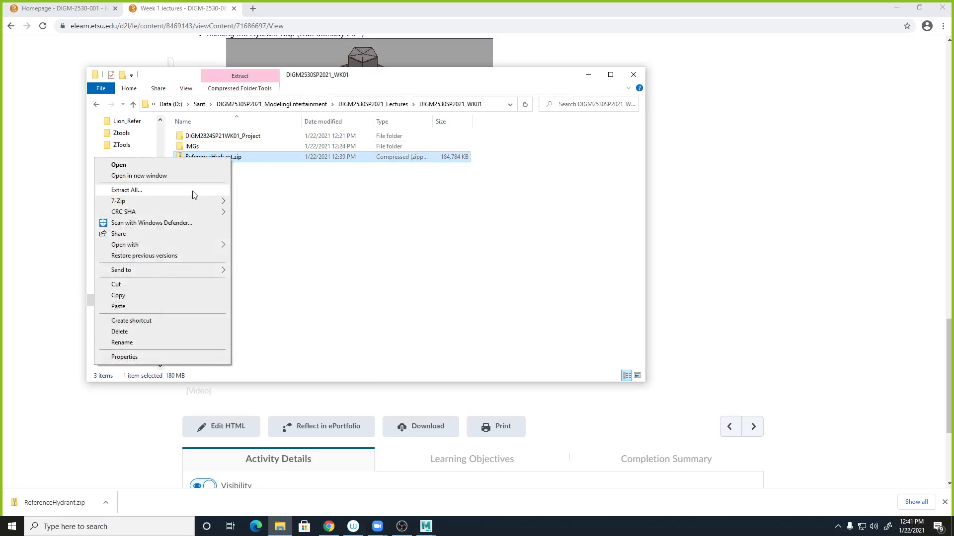
mouse_move(187, 209)
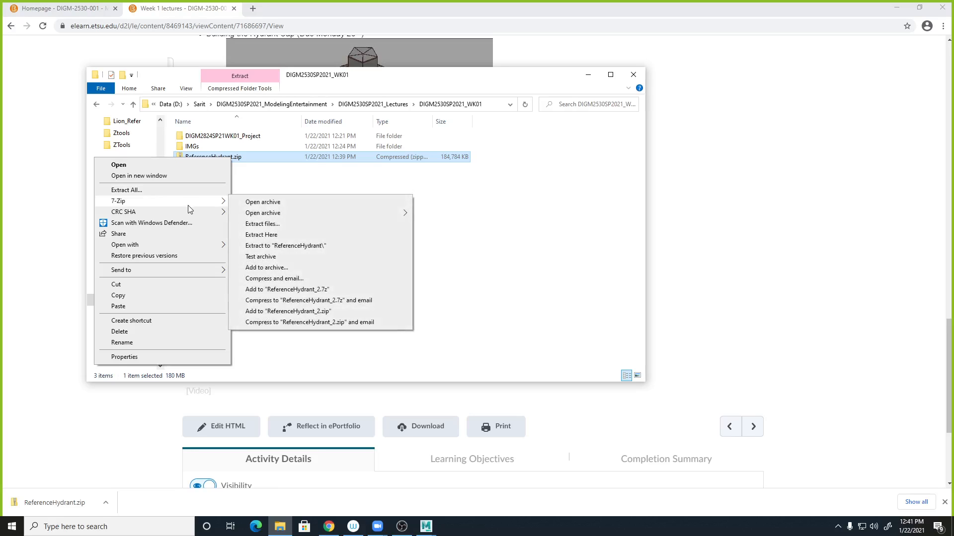
left_click(294, 247)
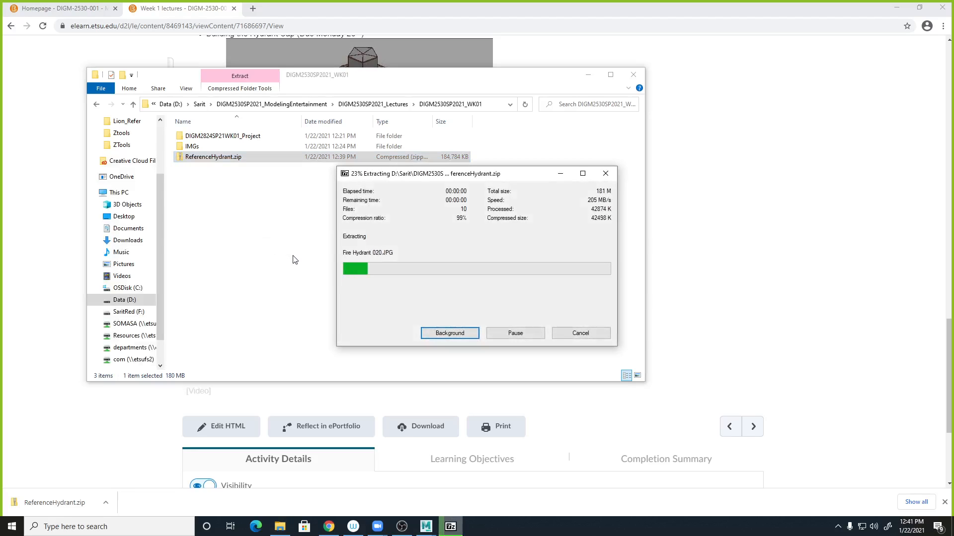
- Open the ReferenceHydrant folder, display its images as extra large icons and maximize the window
double_click(219, 157)
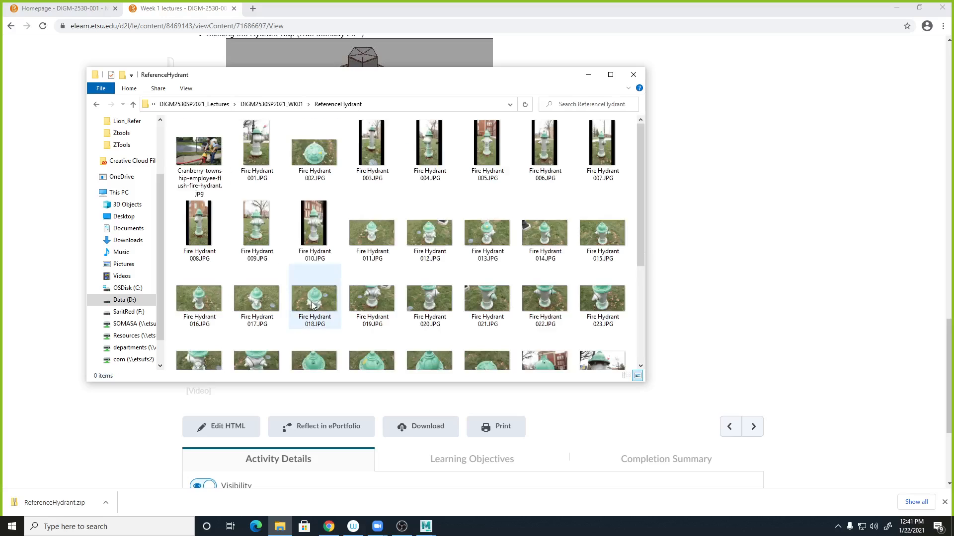
left_click(187, 89)
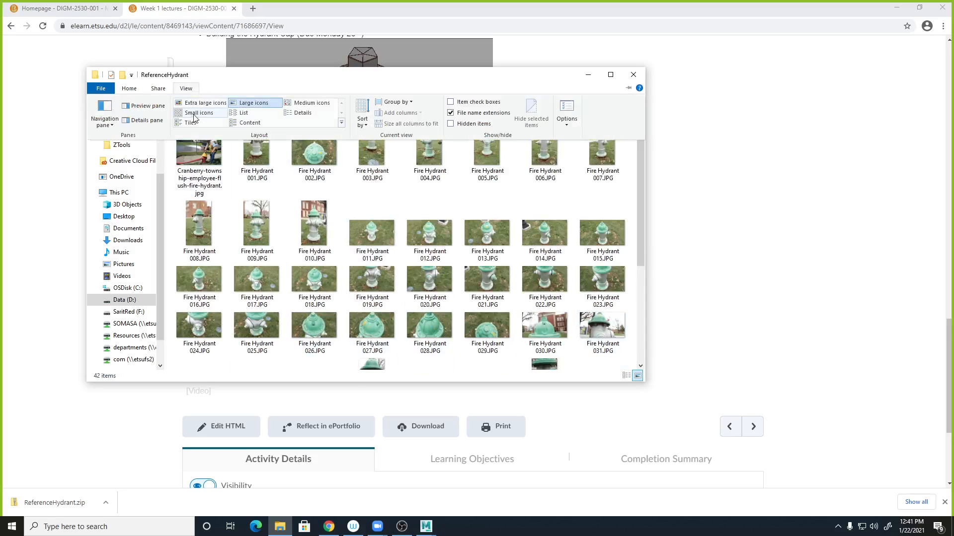
left_click(204, 102)
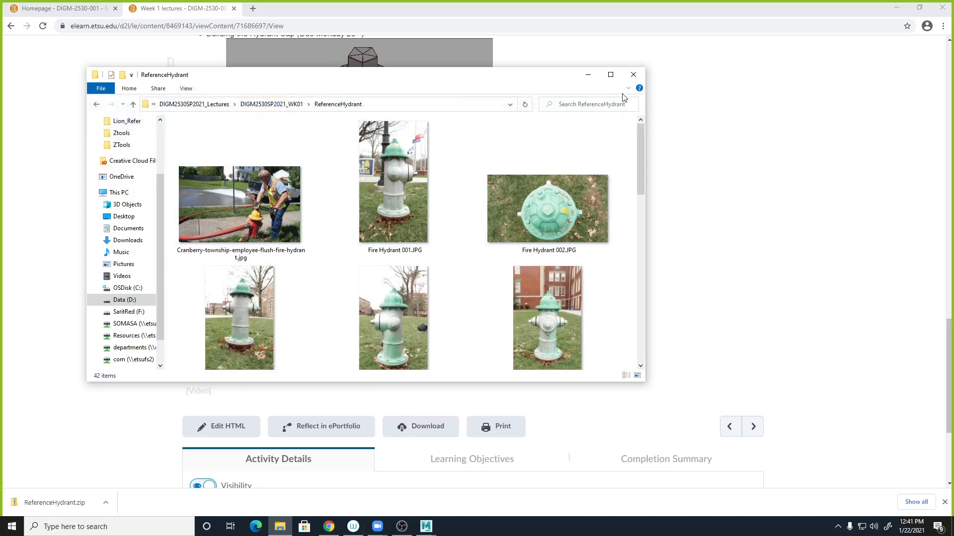
left_click(610, 74)
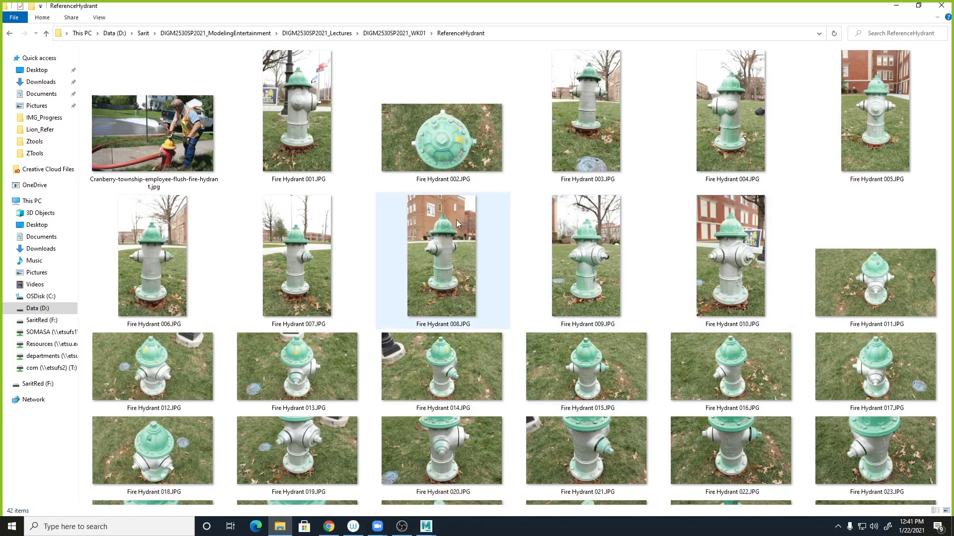
- Browse through the reference hydrant photos and drawings in the folder
left_click(445, 152)
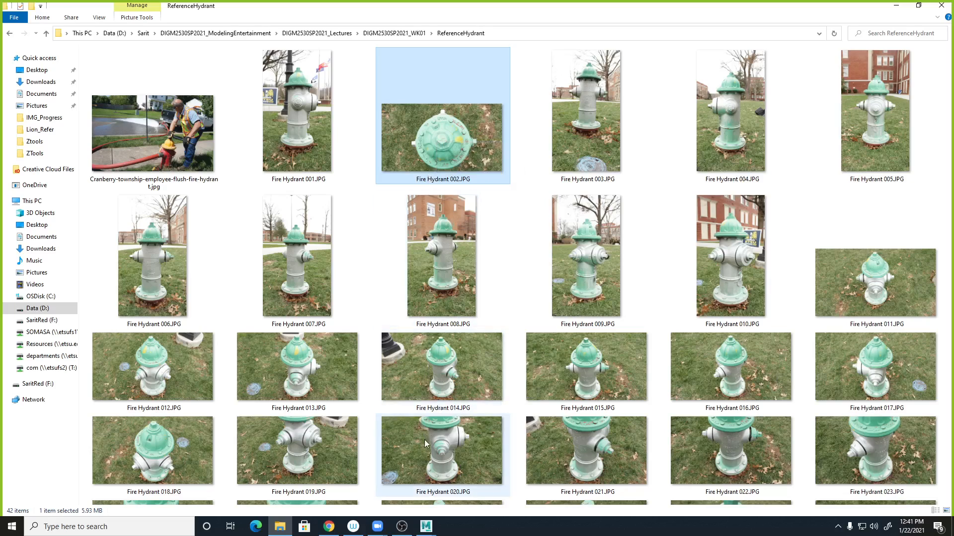
left_click(727, 436, "ctrl")
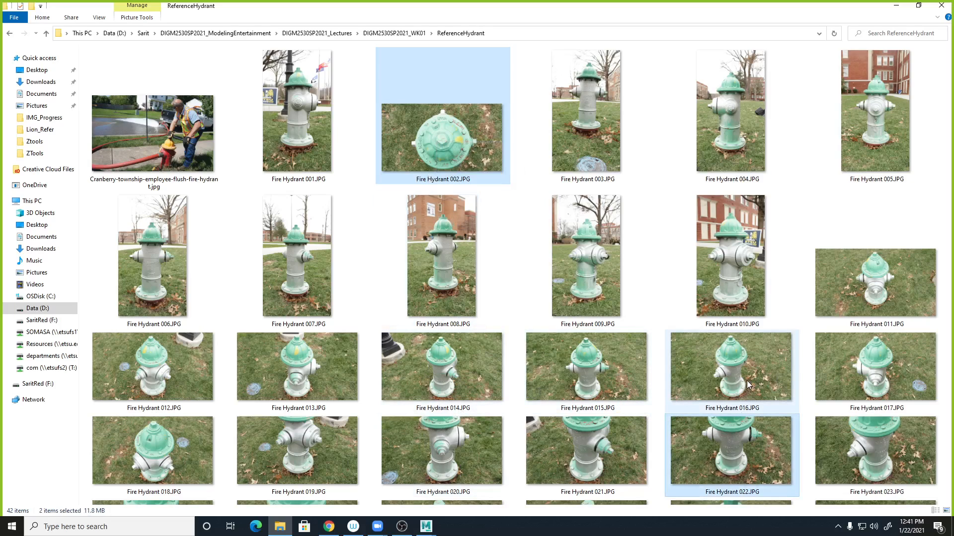
left_click(939, 203)
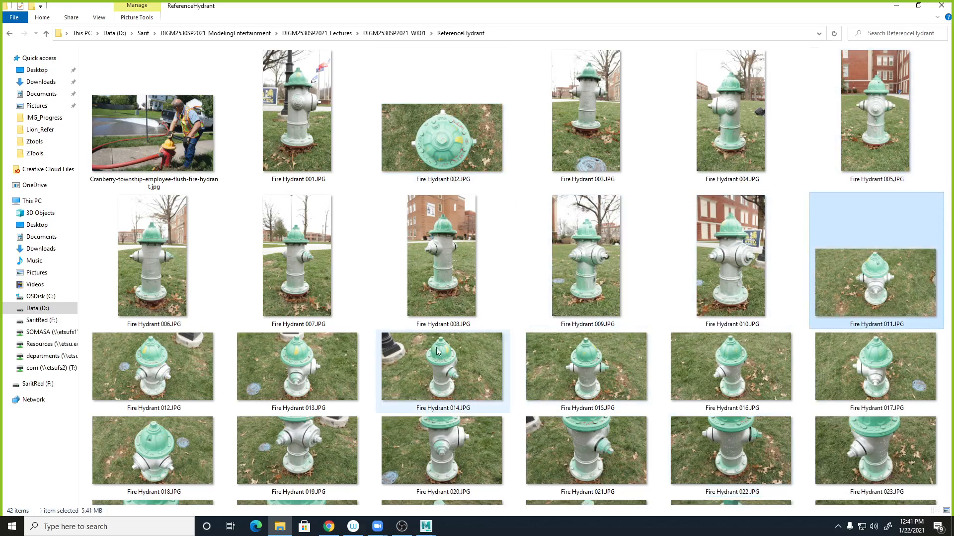
left_click(918, 7)
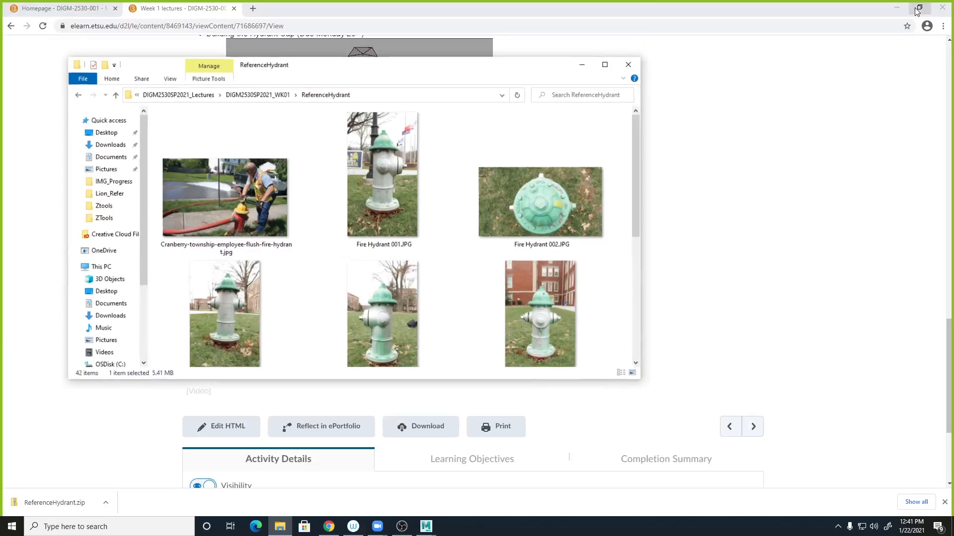
left_click_drag(546, 66, 460, 26)
left_click_drag(555, 330, 854, 512)
left_click_drag(849, 137, 855, 353)
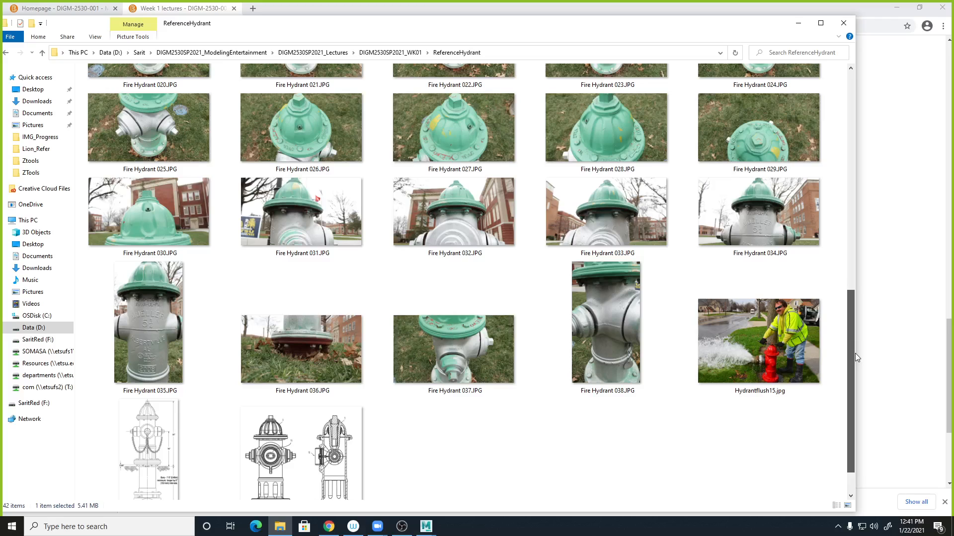
scroll(457, 439, "down", 1)
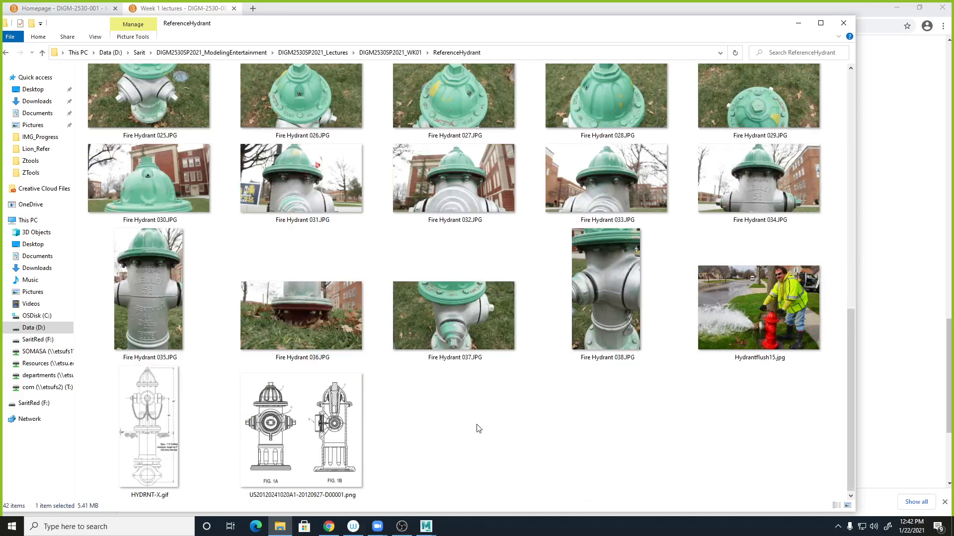
- Open Fire Hydrant 027.JPG in Photos and move the viewer and folder windows aside
double_click(461, 113)
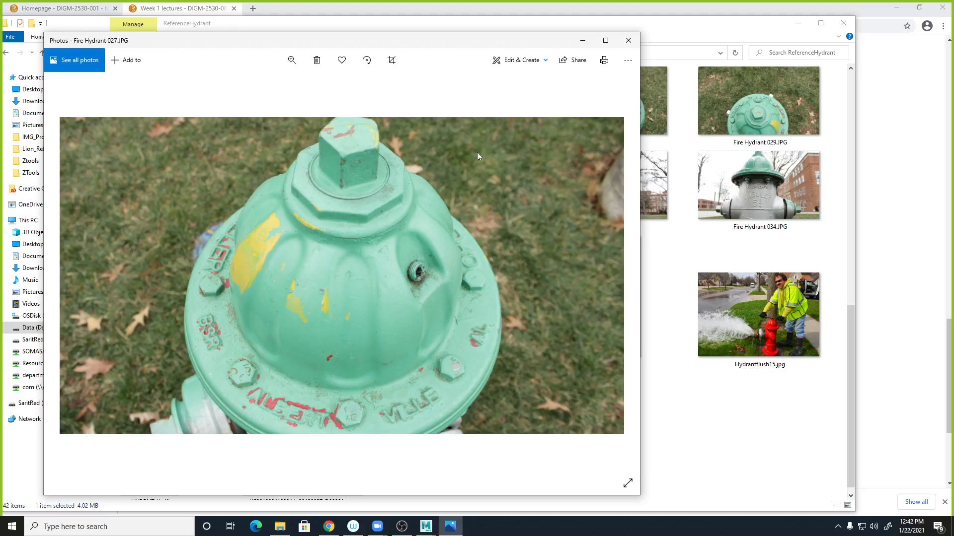
left_click_drag(558, 39, 953, 59)
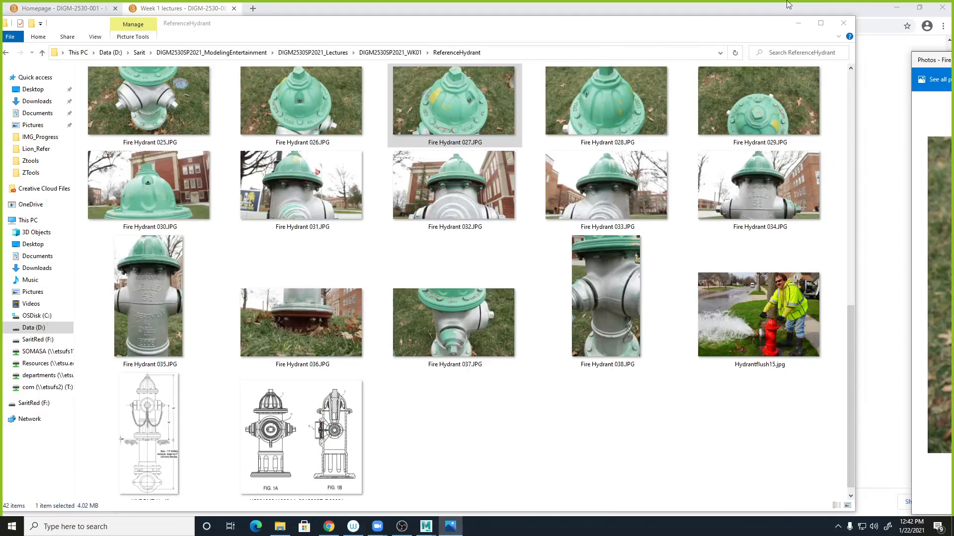
left_click_drag(607, 26, 953, 79)
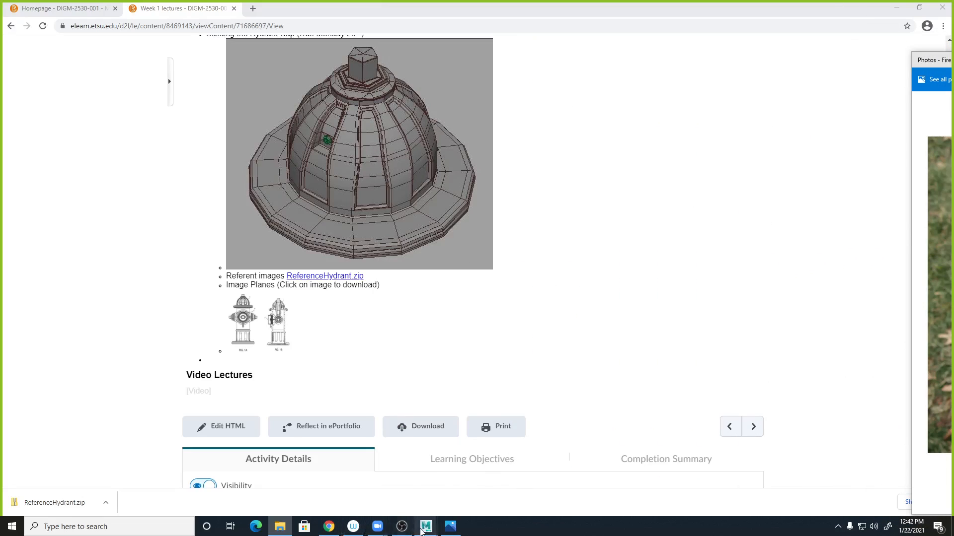
- Switch to Maya, select the hydrant cap mesh and isolate it in the viewport
mouse_move(422, 531)
left_click(485, 511)
mouse_move(512, 300)
left_mouse_down("alt")
mouse_move(506, 283)
mouse_move(494, 298)
left_mouse_up("alt")
right_click_drag(494, 298, 457, 215, "alt")
left_click(457, 215)
left_click_drag(457, 215, 519, 376, "alt")
key("ctrl+1")
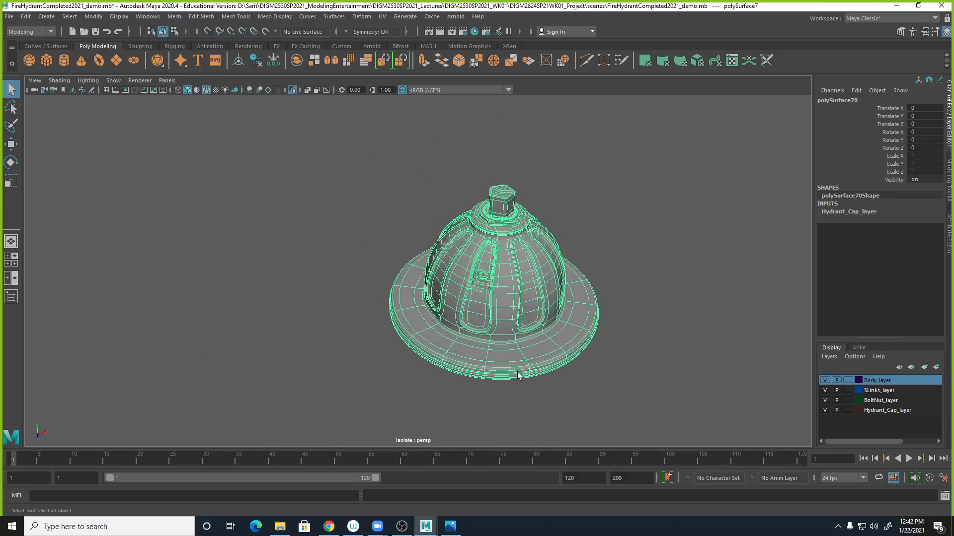
- Switch the cap to its original unsmoothed display and deselect it
right_click_drag(519, 376, 756, 353, "alt")
middle_click_drag(755, 328, 623, 332, "alt")
right_click_drag(623, 331, 583, 329, "alt")
key("1")
left_click(603, 211)
left_click_drag(583, 329, 517, 335, "alt")
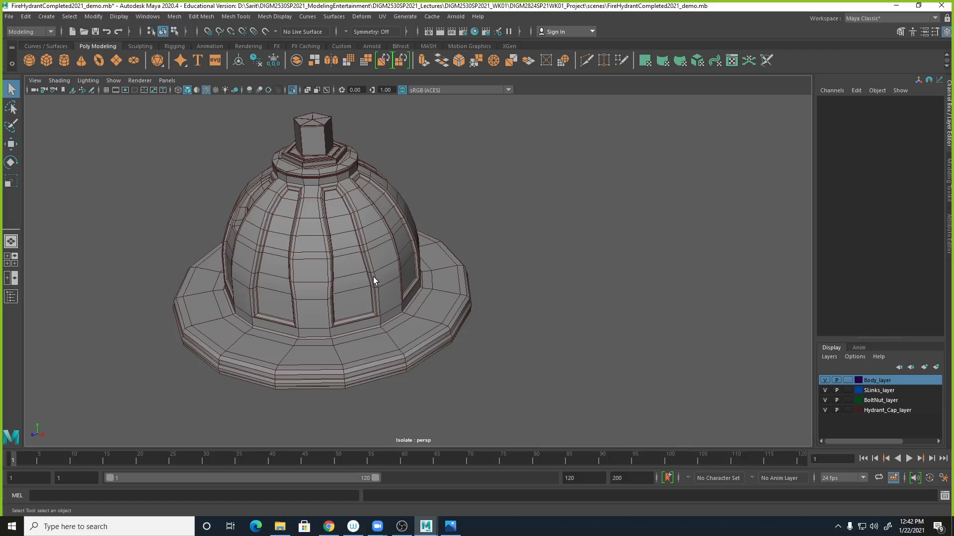
- Select the cap, turn on smooth preview with the cage, and examine its top up close
left_click(405, 370)
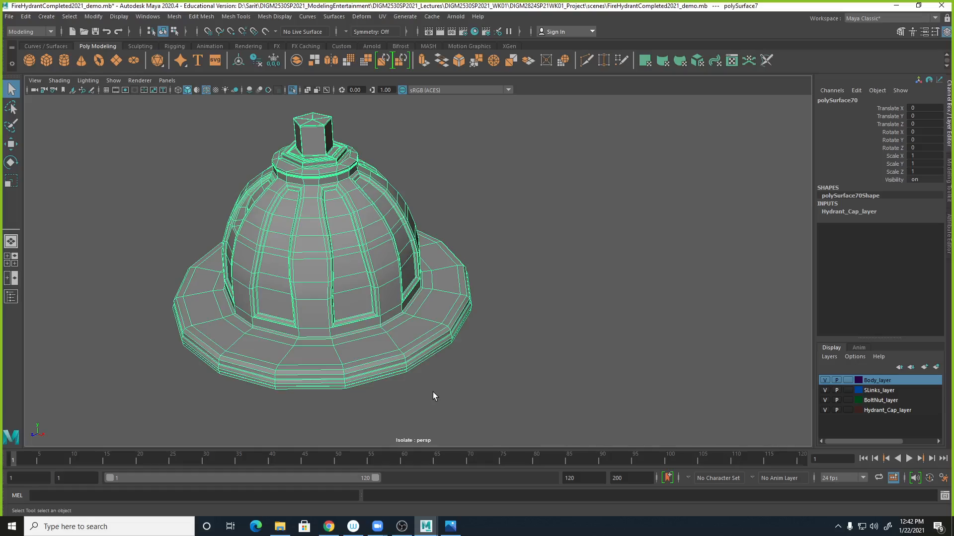
key("2")
right_click_drag(325, 214, 515, 224, "alt")
middle_click_drag(455, 240, 558, 375, "alt")
right_click_drag(417, 321, 537, 320, "alt")
left_click_drag(537, 320, 515, 302, "alt")
middle_click_drag(464, 201, 486, 275, "alt")
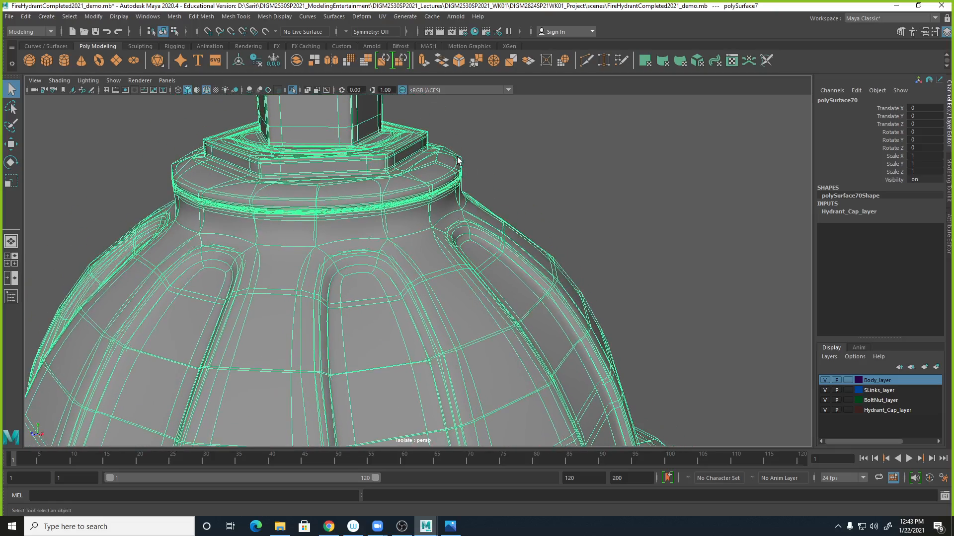
left_click_drag(469, 162, 460, 159, "alt")
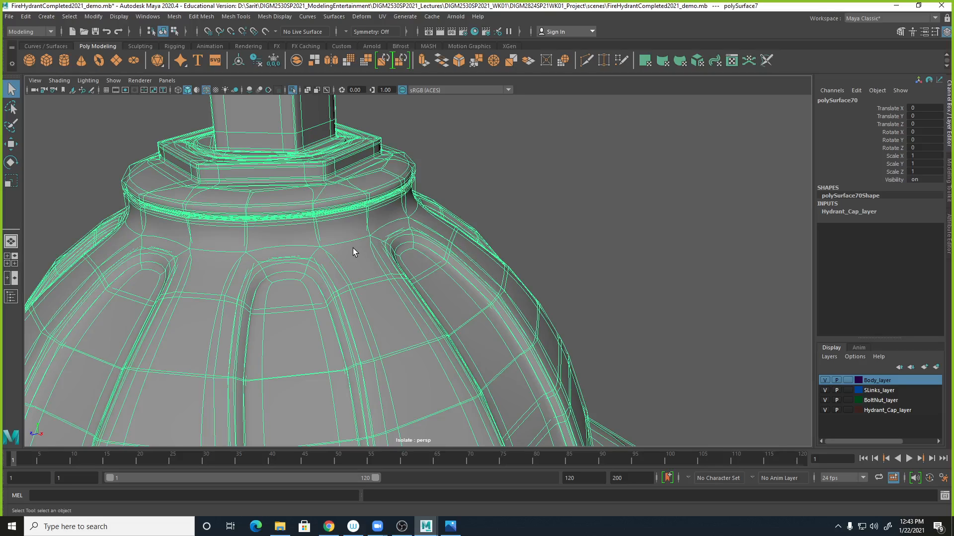
right_click_drag(450, 355, 400, 296, "alt")
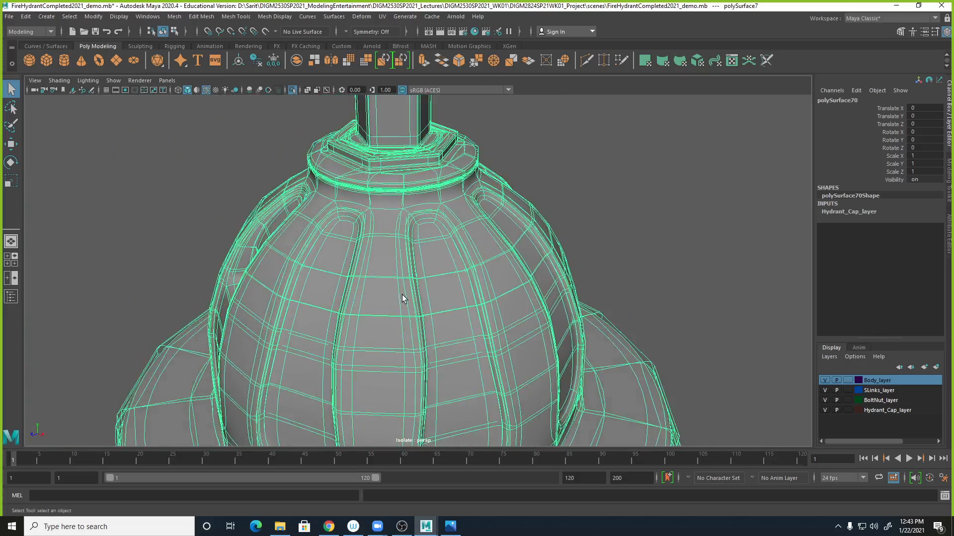
- Compare the cap in full smooth preview and original display, ending in smooth preview
key("3")
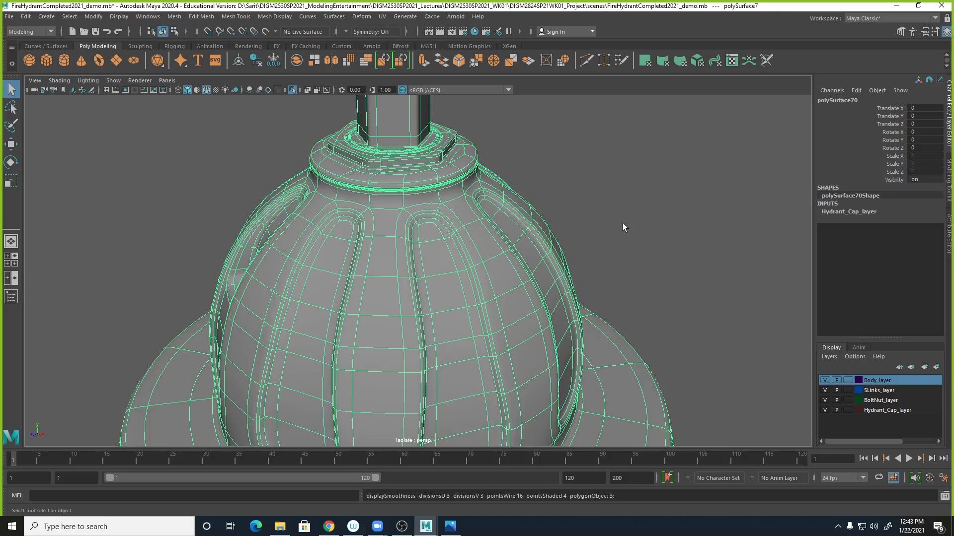
right_click_drag(643, 198, 564, 209, "alt")
left_click_drag(564, 208, 606, 251, "alt")
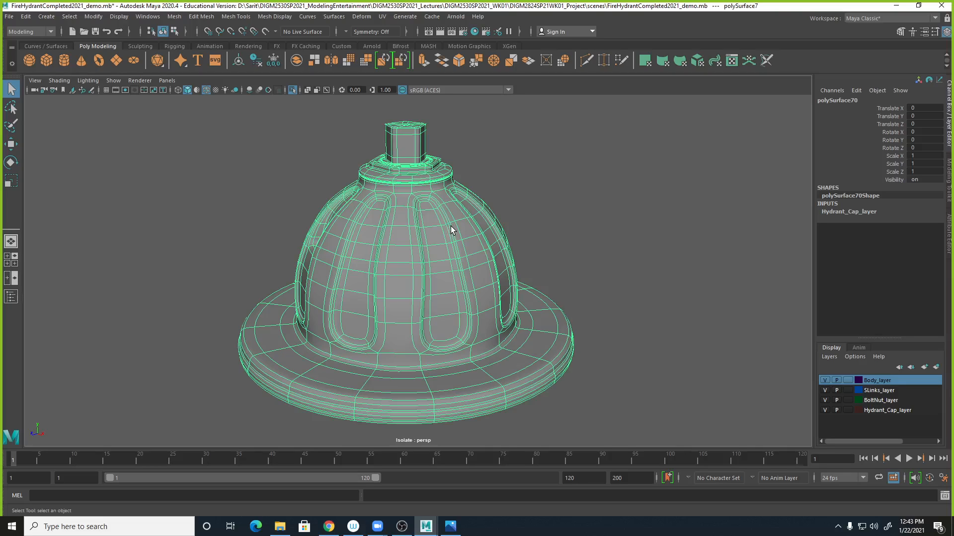
key("1")
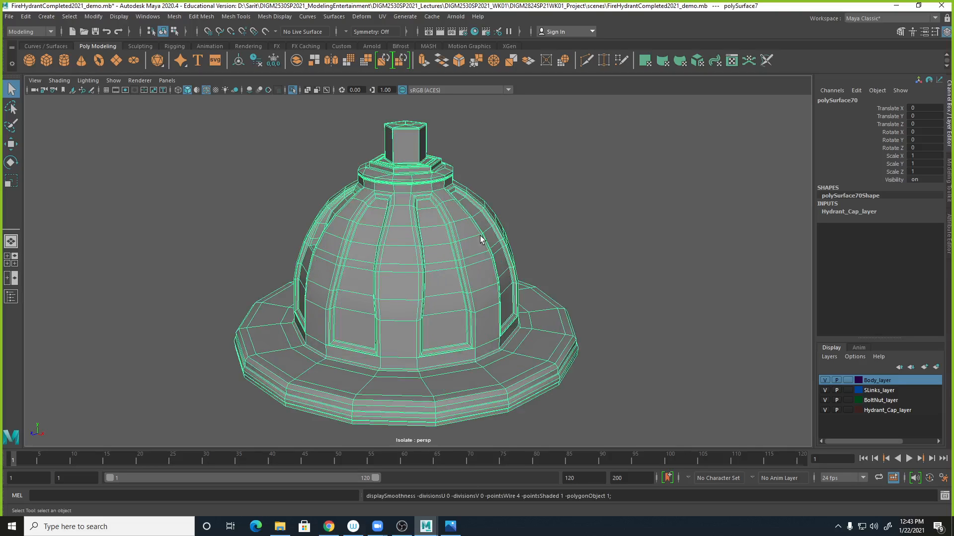
key("3")
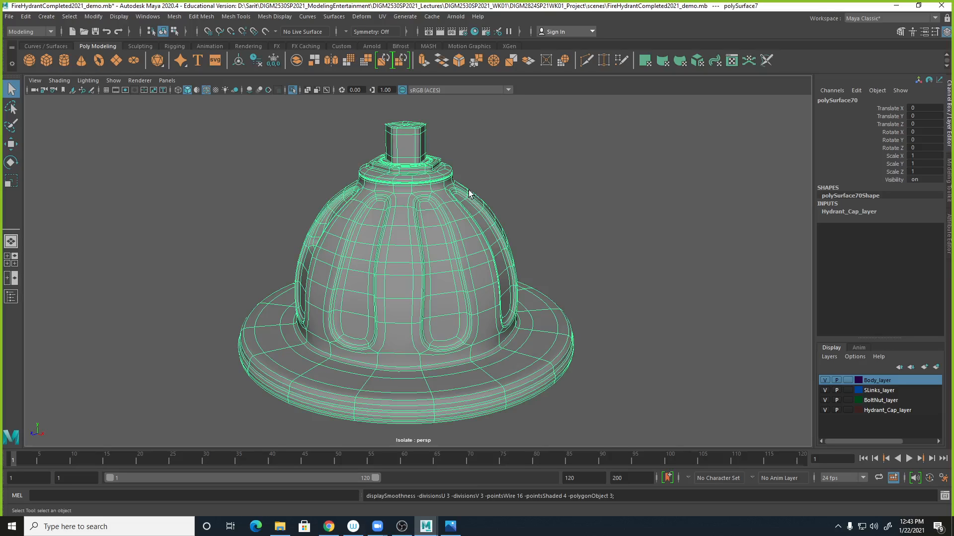
- Turn off wireframe on shaded and return the cap to its unsmoothed display
left_click(515, 198)
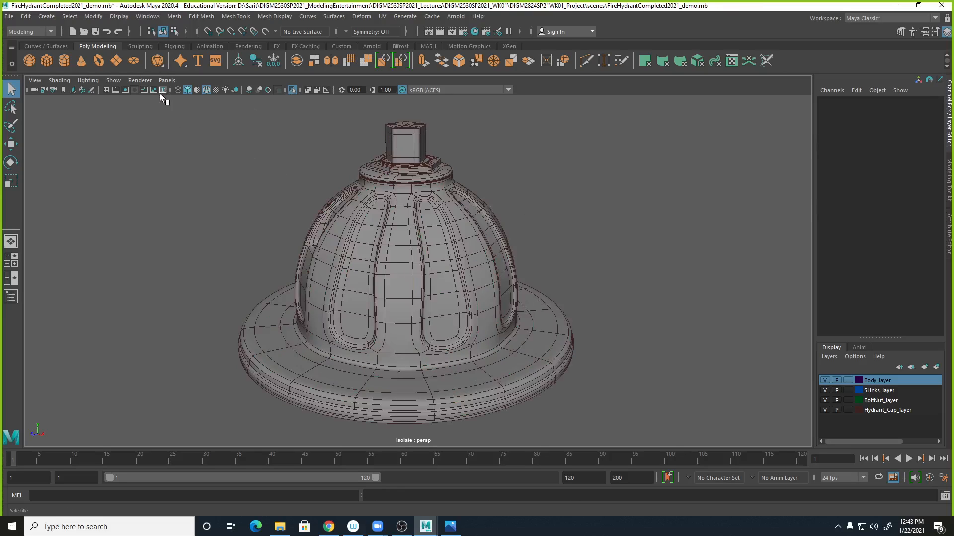
left_click(206, 89)
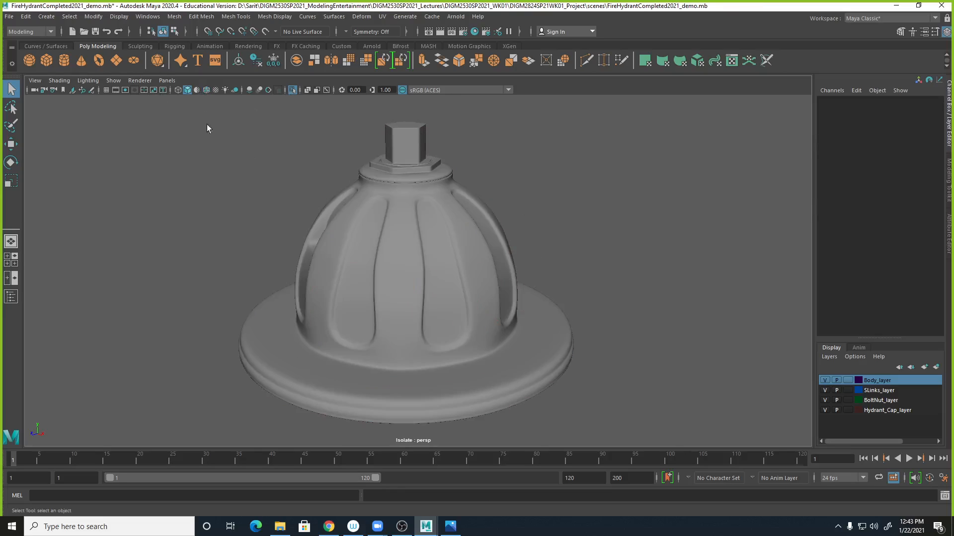
left_click(490, 263)
key("1")
left_click(576, 222)
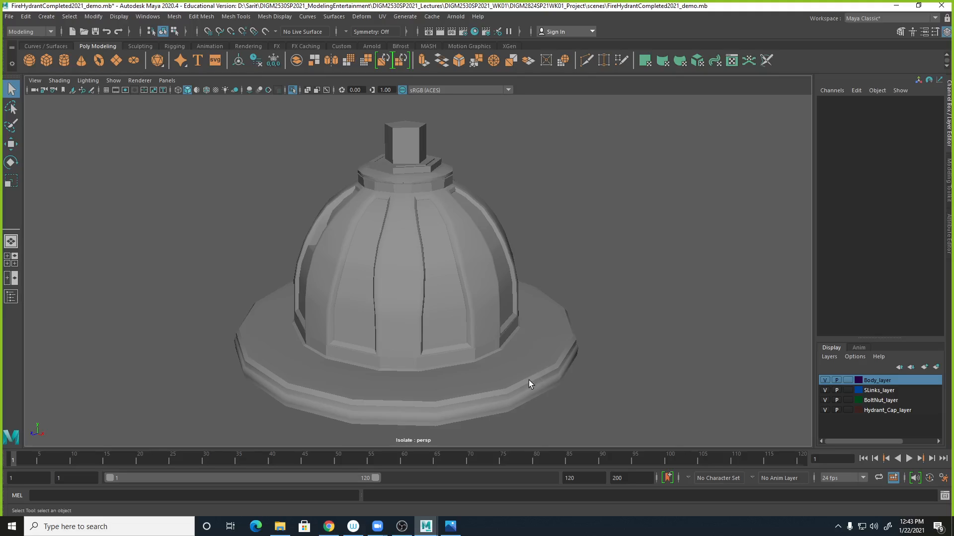
- Select the hydrant cap mesh and apply Soften Edge to it
left_click(537, 342)
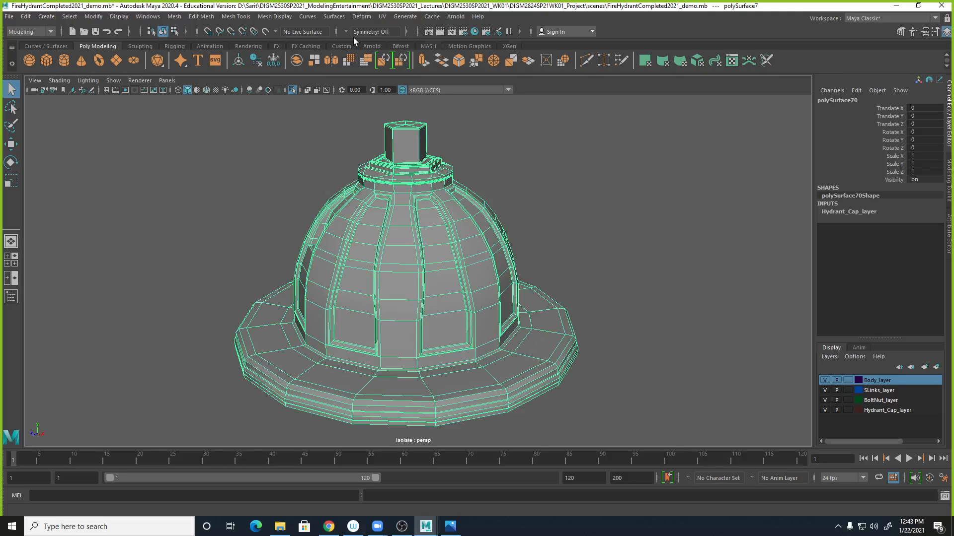
left_click(276, 18)
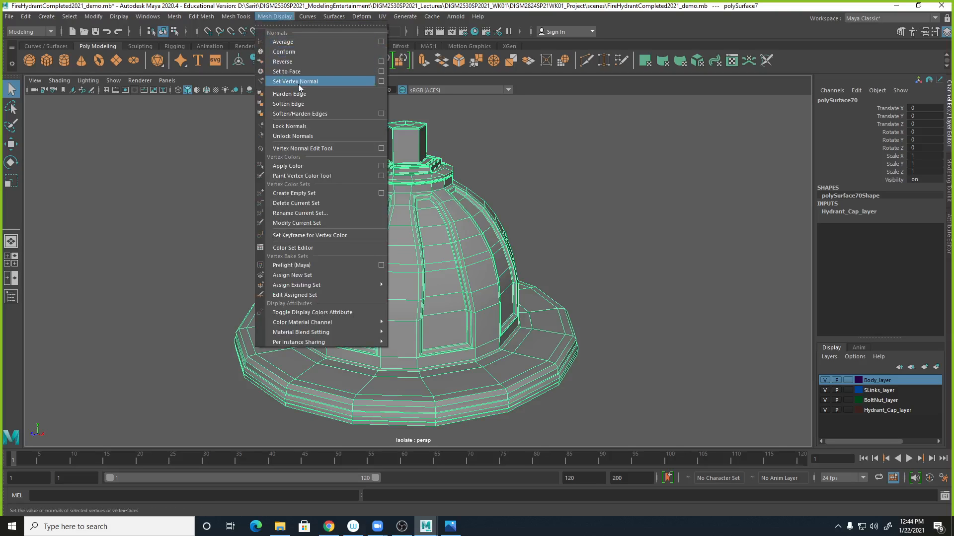
left_click(296, 105)
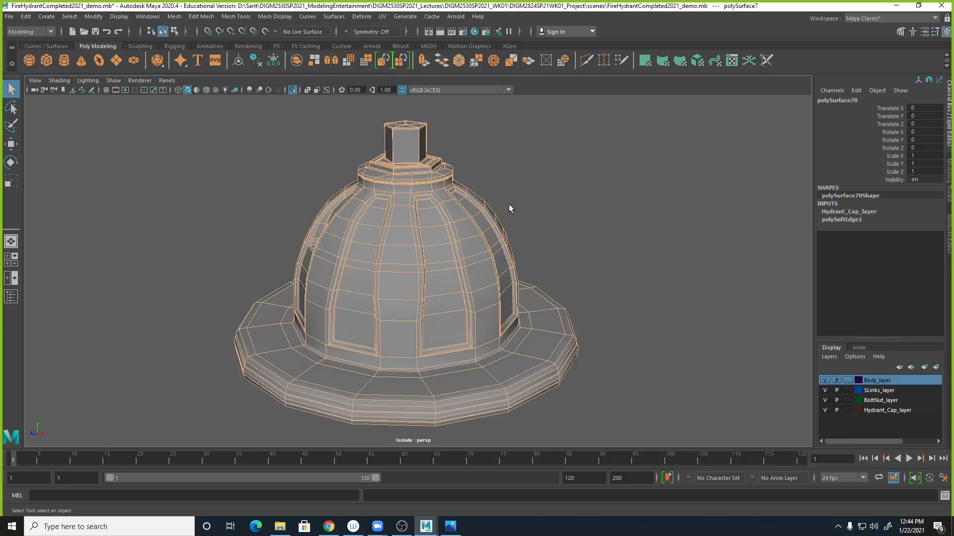
- Select the hydrant cap and turn on its vertex normals display
left_click(633, 283)
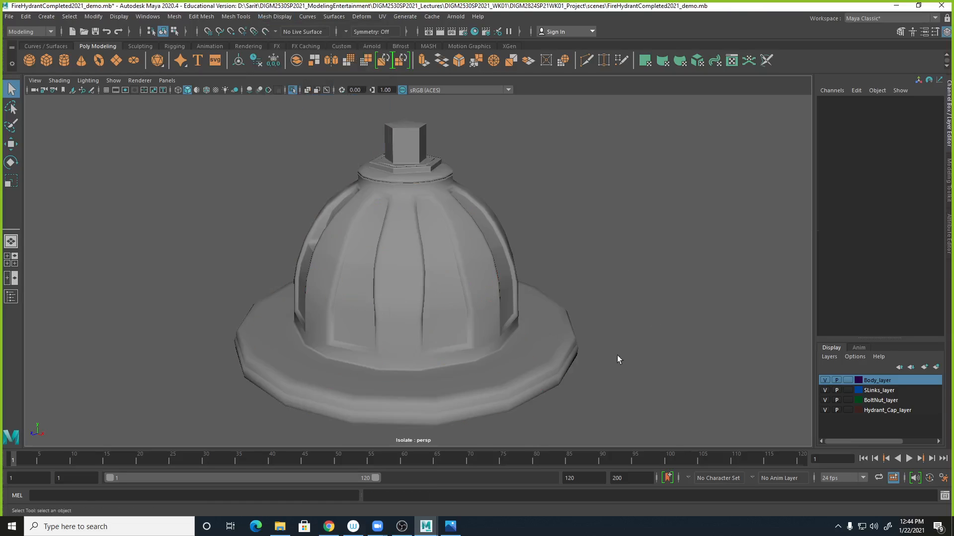
left_click(556, 335)
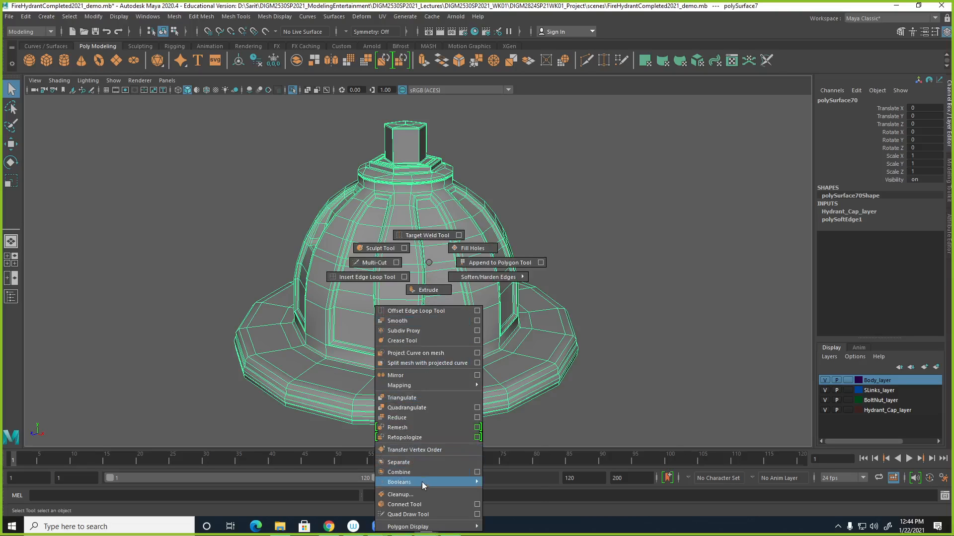
mouse_move(422, 527)
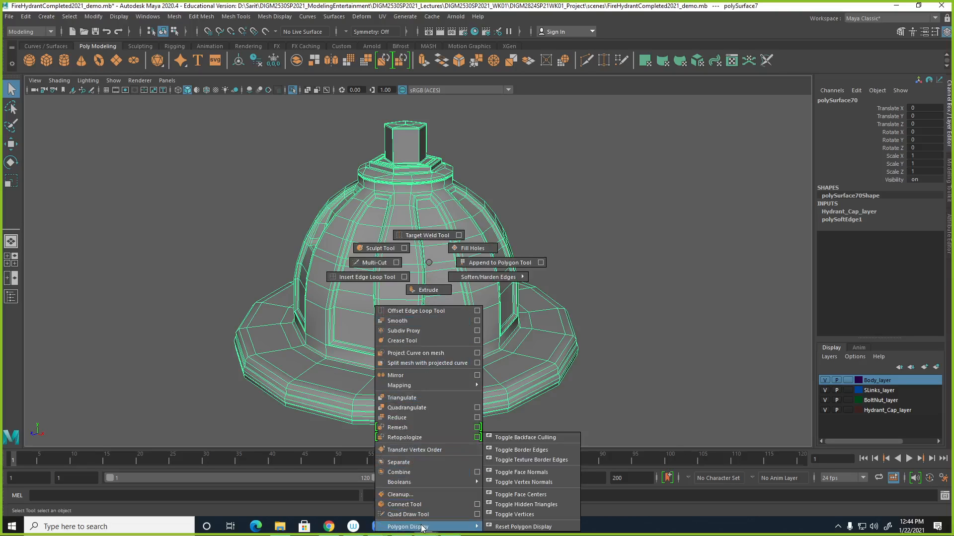
left_click(545, 481)
- Zoom in on the cap's base edge and apply Harden Edge to the cap
right_click_drag(621, 302, 740, 352, "alt")
middle_click_drag(740, 351, 527, 219, "alt")
right_click_drag(526, 218, 583, 267, "alt")
middle_click_drag(564, 253, 581, 347, "alt")
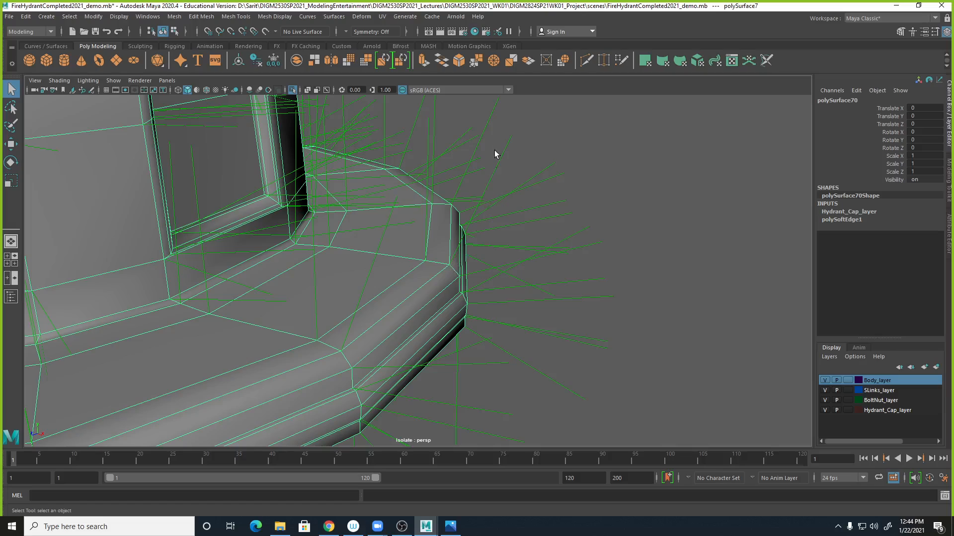
left_click(274, 16)
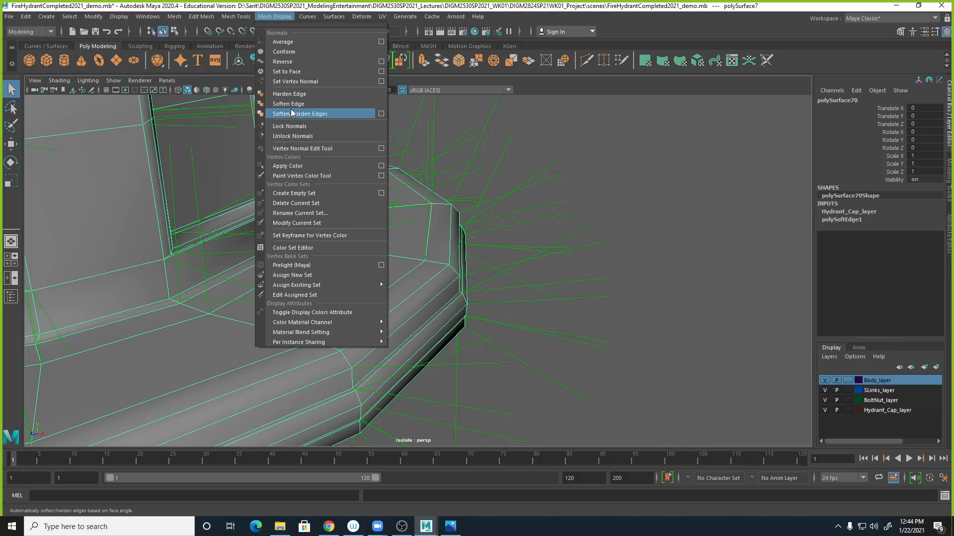
left_click(291, 94)
- Reselect the cap and apply Soften Edge to it again
right_click_drag(594, 320, 575, 323, "alt")
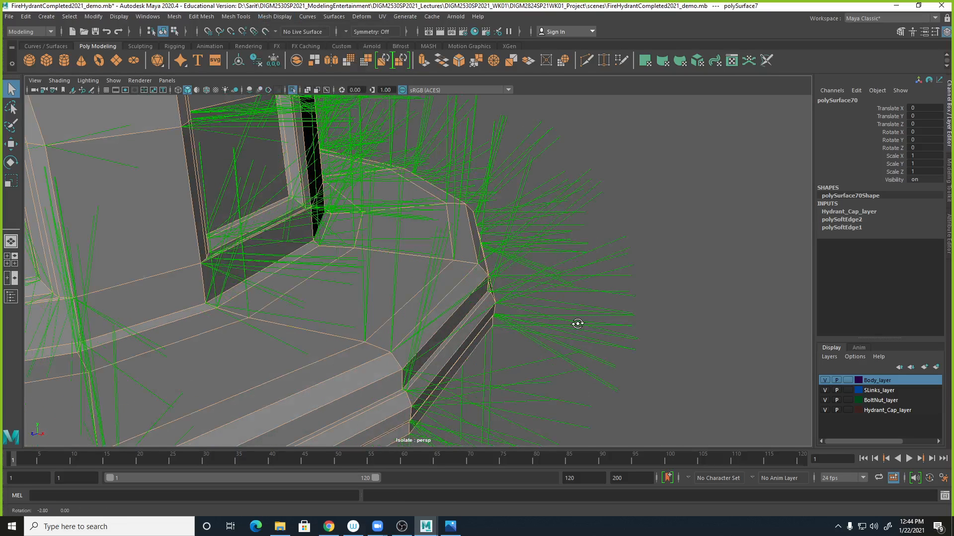
left_click(655, 251)
right_click_drag(664, 315, 358, 287, "alt")
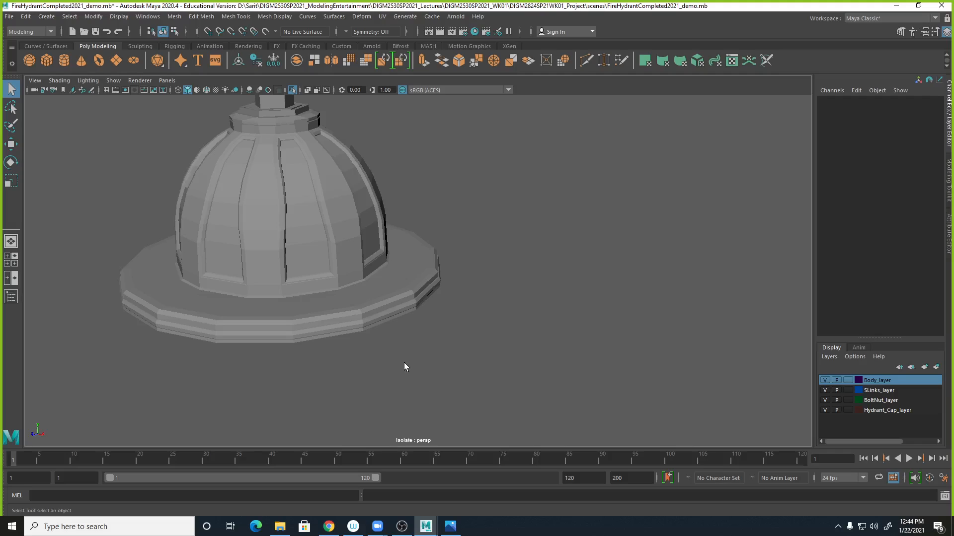
middle_click_drag(405, 366, 591, 372, "alt")
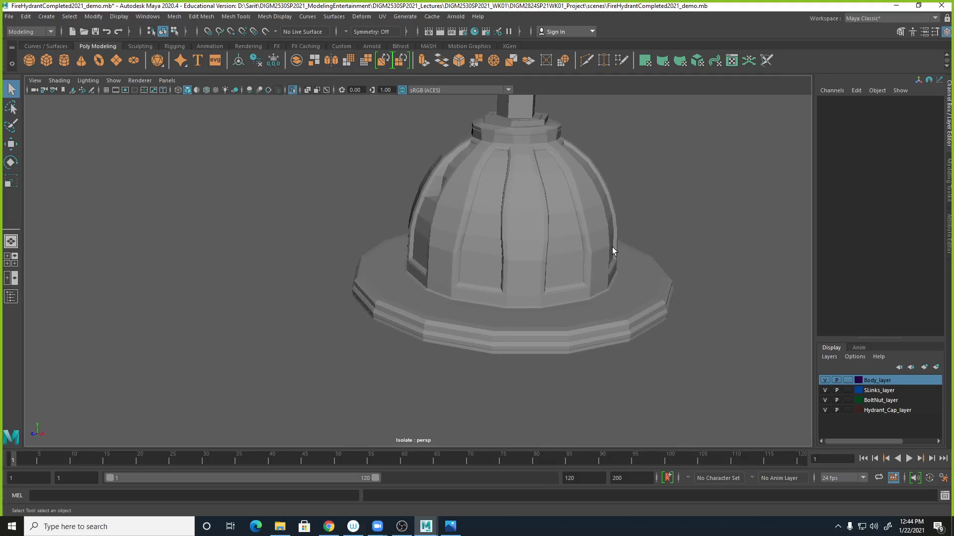
left_click(601, 266)
left_click(262, 16)
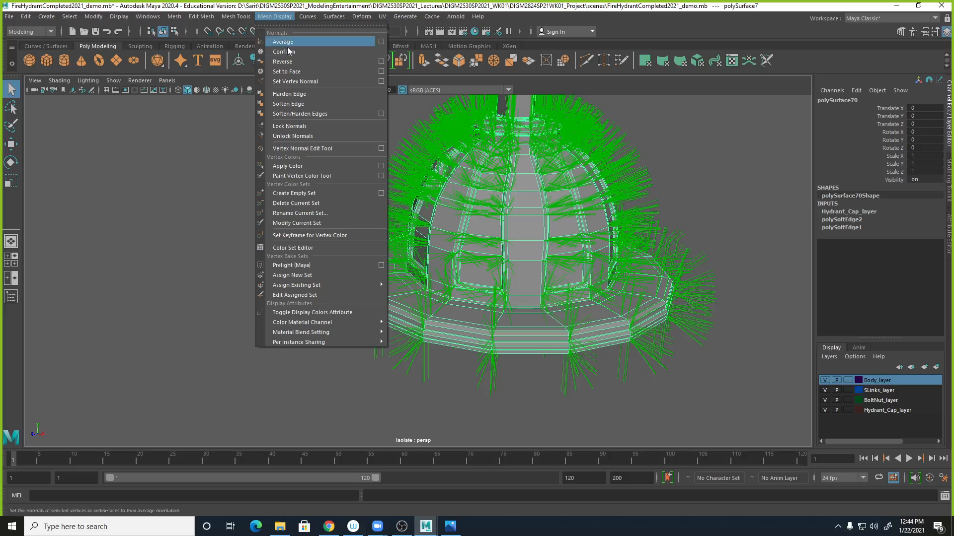
left_click(284, 98)
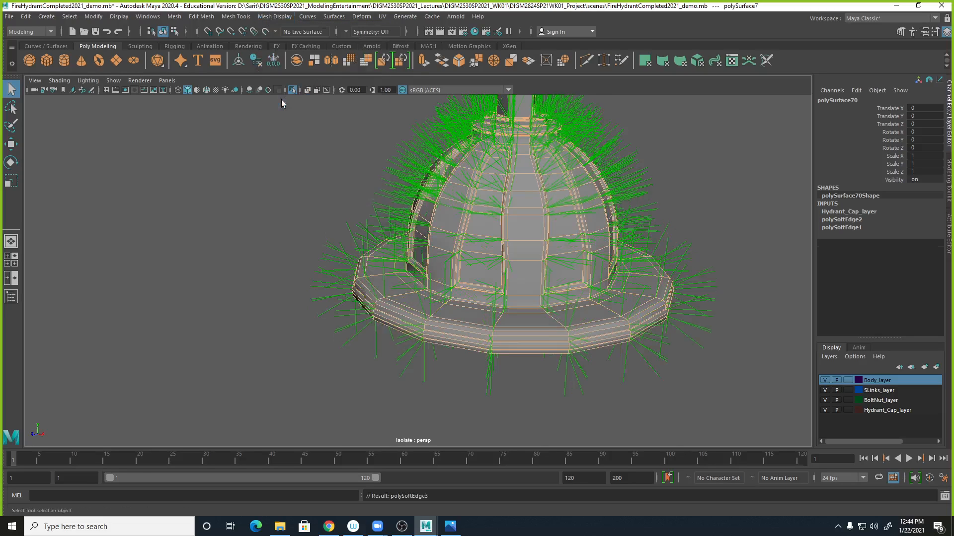
- Orbit around the cap and turn on wireframe on shaded in the viewport
left_click(705, 213)
middle_click_drag(700, 311, 634, 361, "alt")
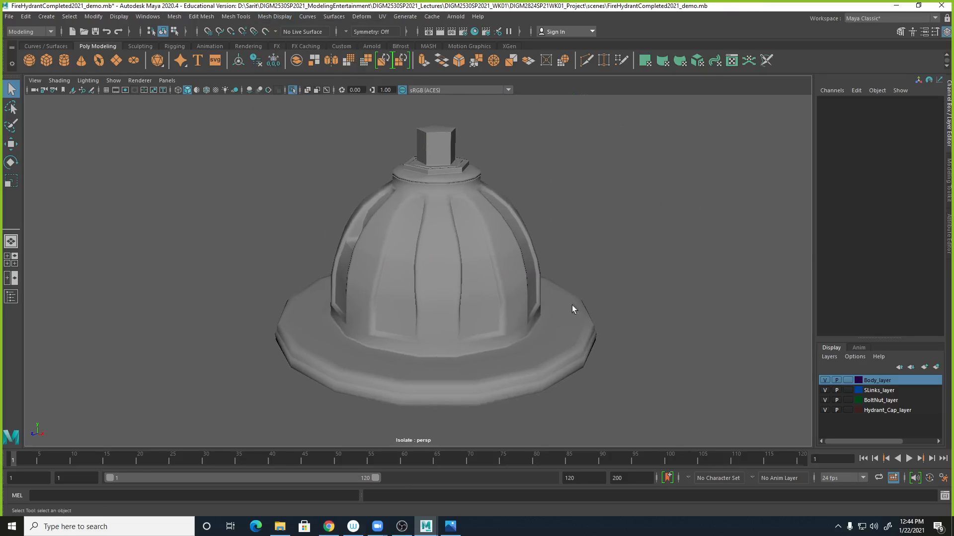
left_click_drag(487, 231, 492, 248, "alt")
left_click(465, 251)
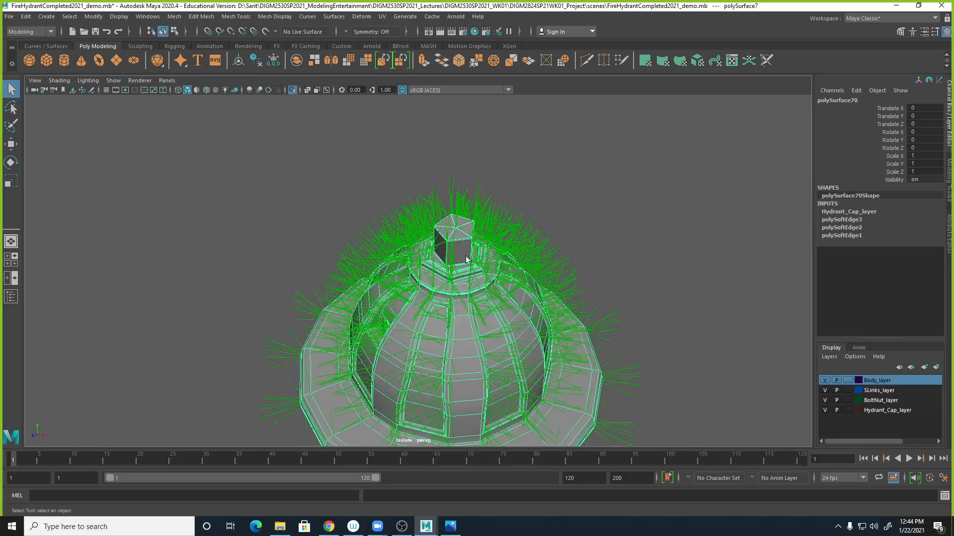
right_click_drag(504, 263, 607, 485, "shift")
left_click(618, 234)
left_click_drag(618, 234, 479, 230, "alt")
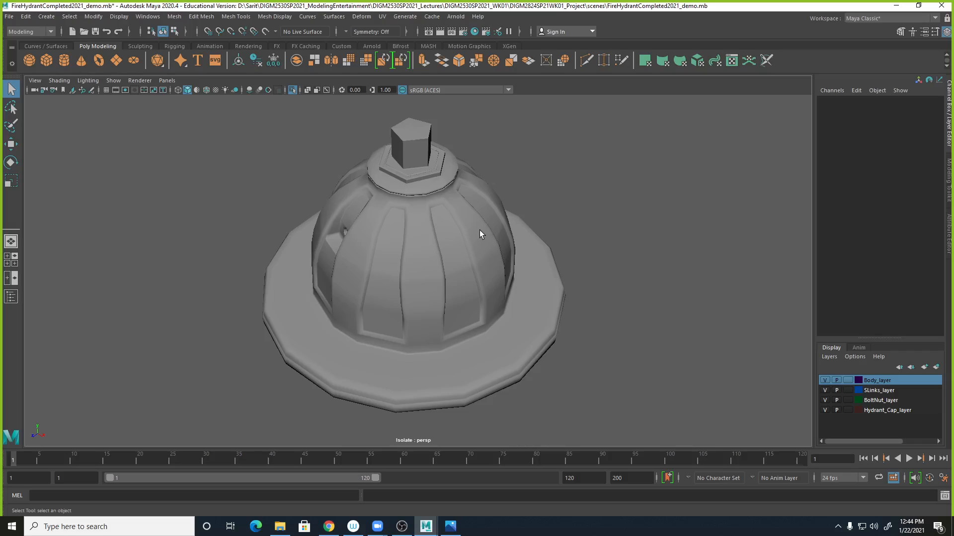
left_click(206, 90)
- Zoom in on the cap's lower grooves and select the edge loop along one groove
left_click_drag(594, 232, 561, 282, "alt")
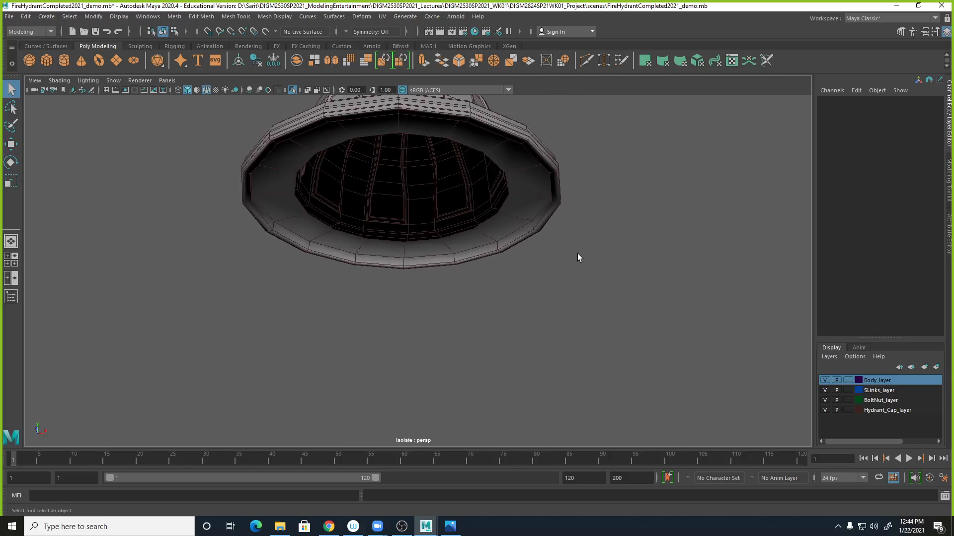
left_click_drag(556, 242, 624, 335, "alt")
left_click(549, 297)
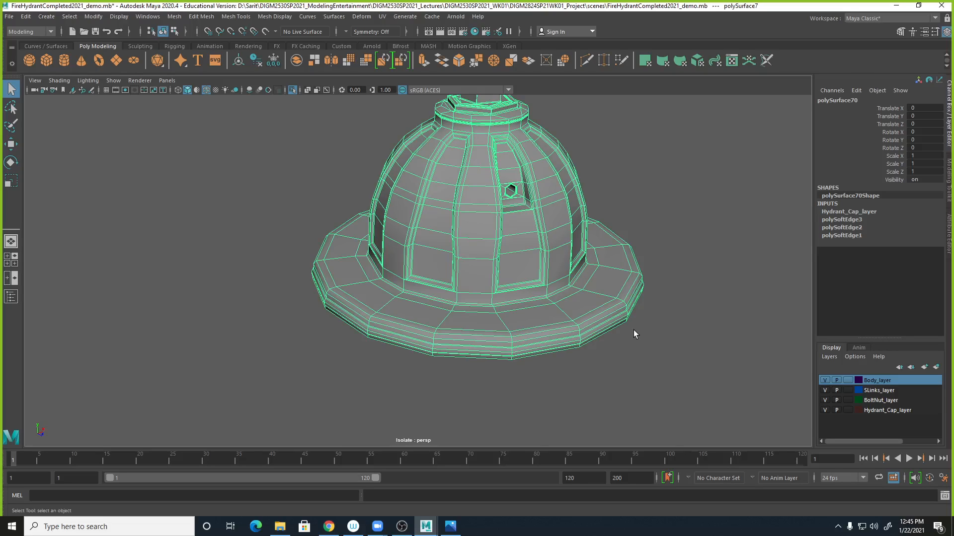
left_click_drag(660, 253, 652, 326, "alt")
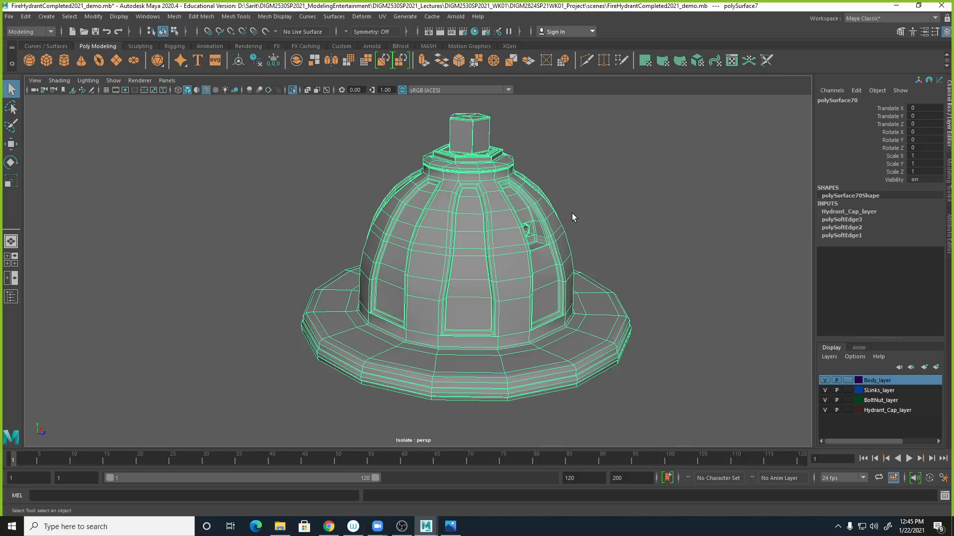
scroll(504, 283, "up", 5)
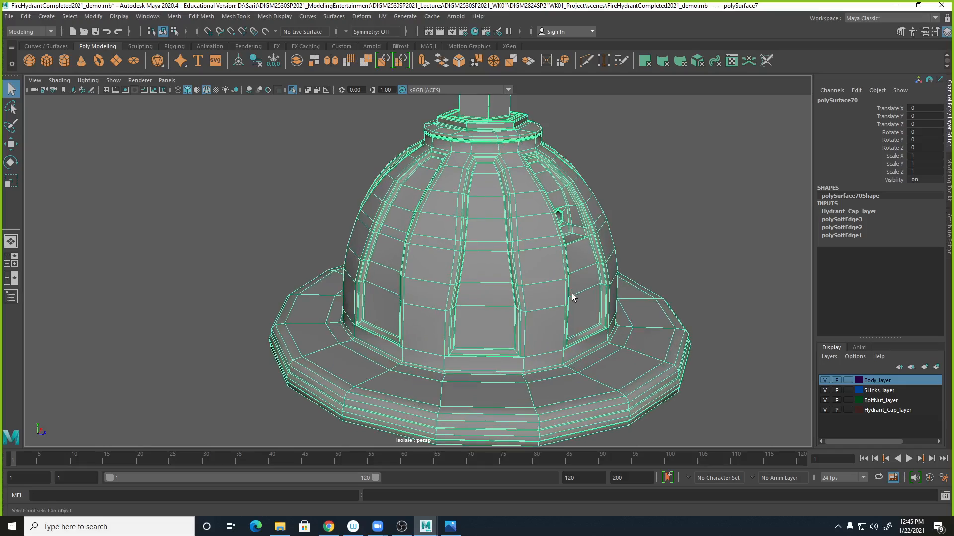
scroll(497, 313, "up", 5)
left_click_drag(583, 329, 542, 347, "alt")
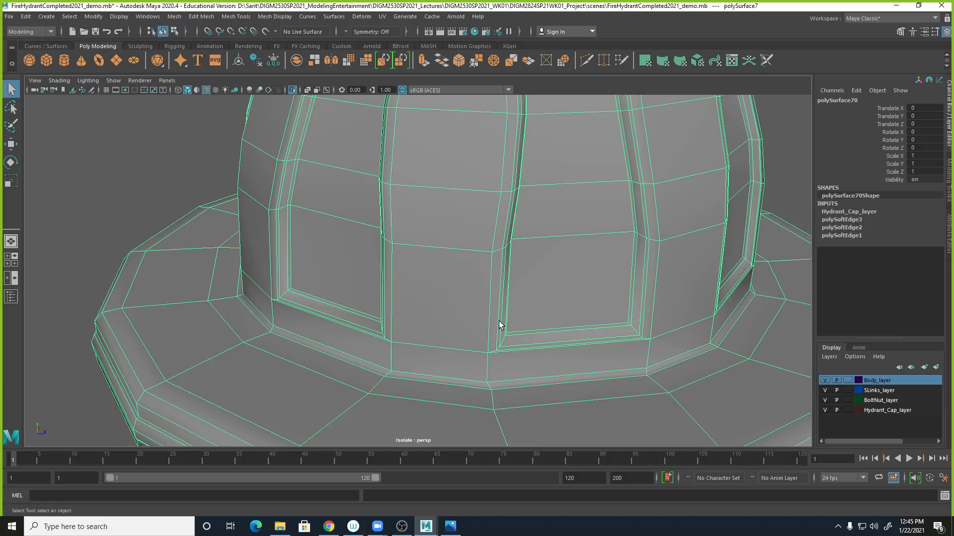
right_click_drag(500, 336, 497, 281)
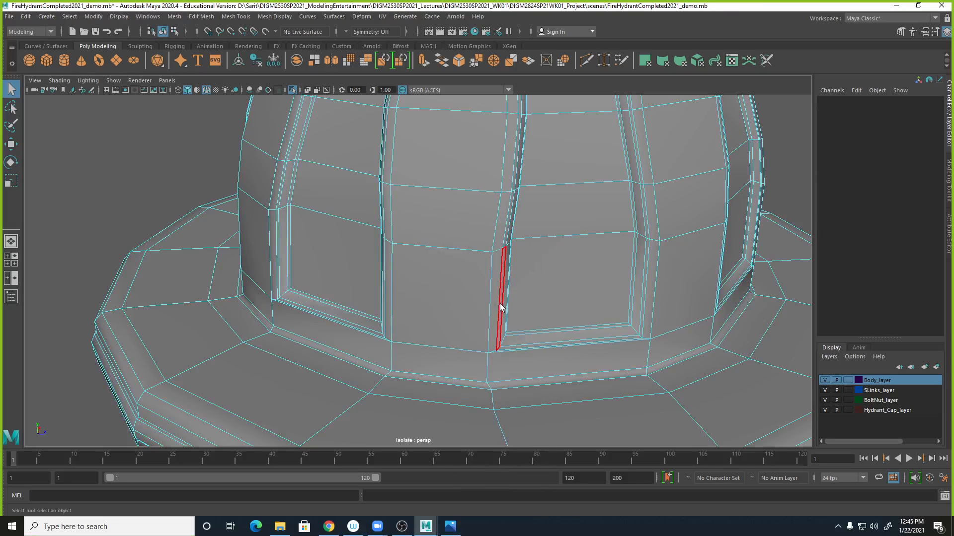
left_click(501, 298)
double_click(504, 237, "shift")
- Select the edge loop along the neighbouring groove and zoom back out to the whole cap
right_click_drag(572, 323, 541, 319, "alt")
left_click_drag(544, 334, 519, 343, "alt")
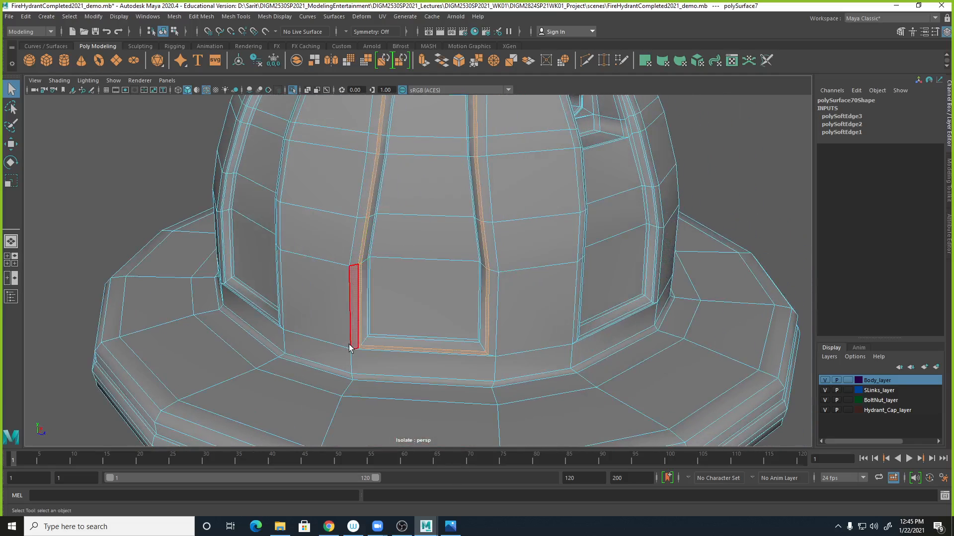
right_click_drag(362, 381, 426, 380, "alt")
middle_click_drag(425, 380, 438, 356, "alt")
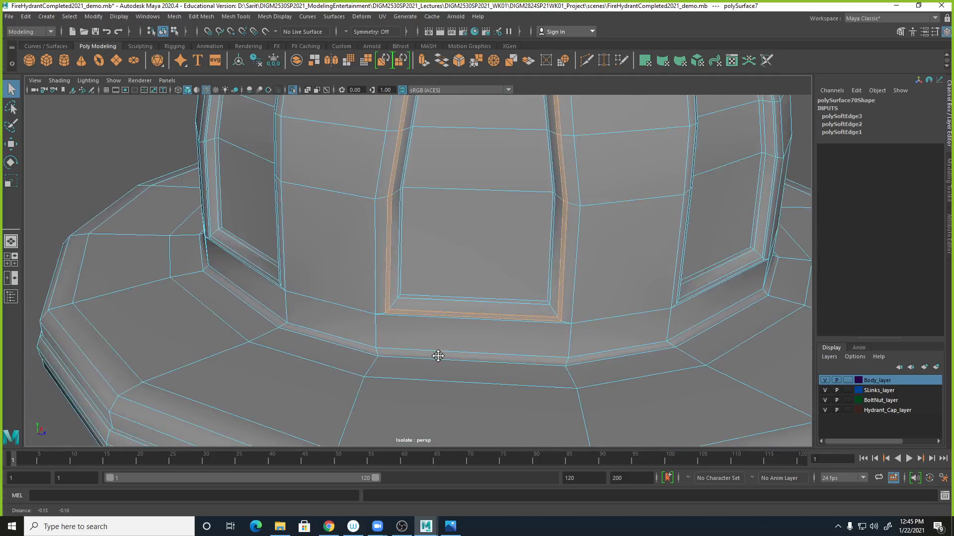
left_click(381, 259)
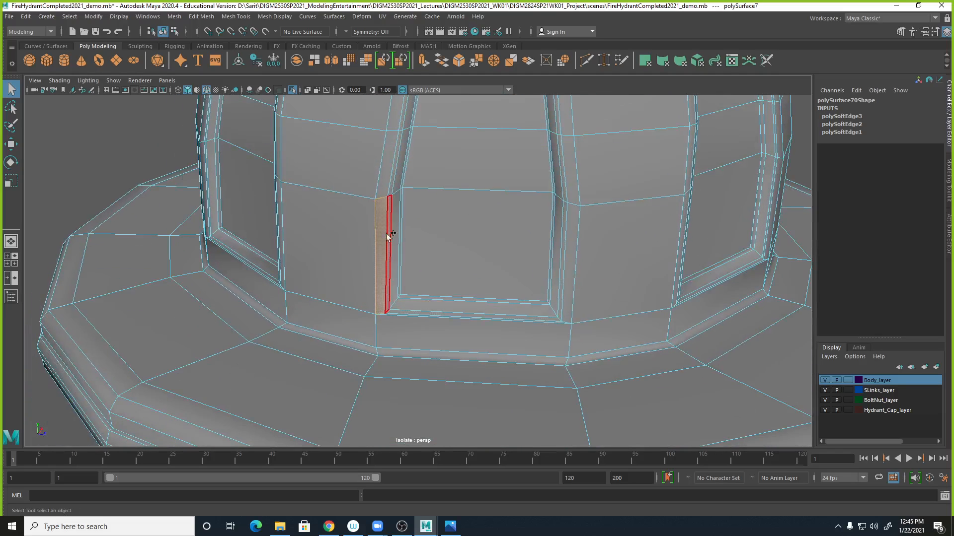
double_click(380, 192, "shift")
right_click_drag(663, 392, 457, 326, "alt")
left_click_drag(507, 316, 506, 359, "alt")
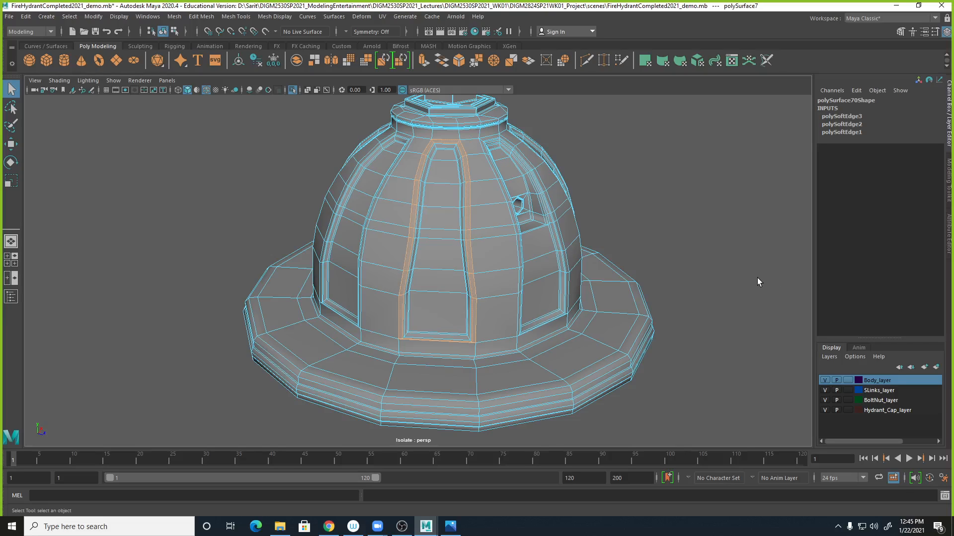
- Preview the cap smoothed and toggle wireframe on shaded off and back on
right_click_drag(459, 231, 493, 210)
key("3")
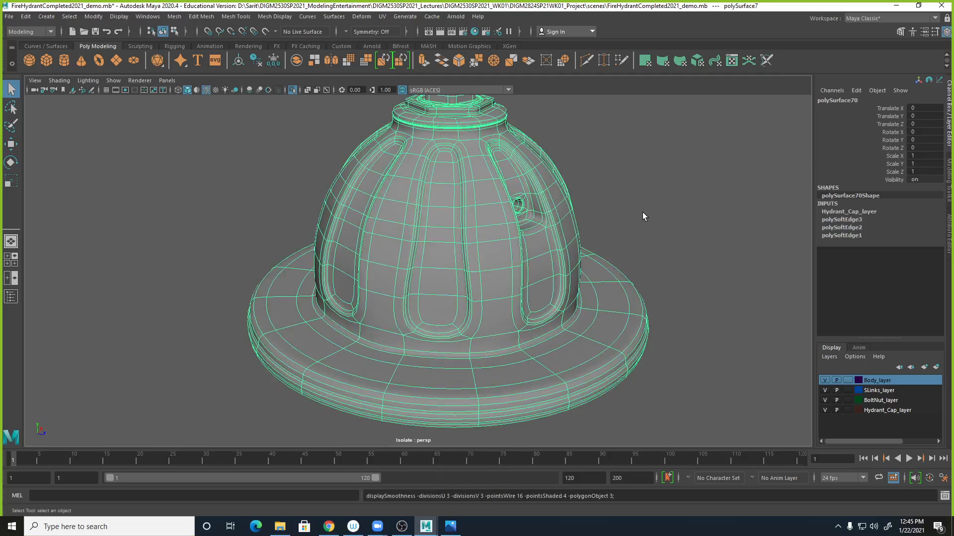
left_click(642, 212)
left_click_drag(613, 334, 629, 318, "alt")
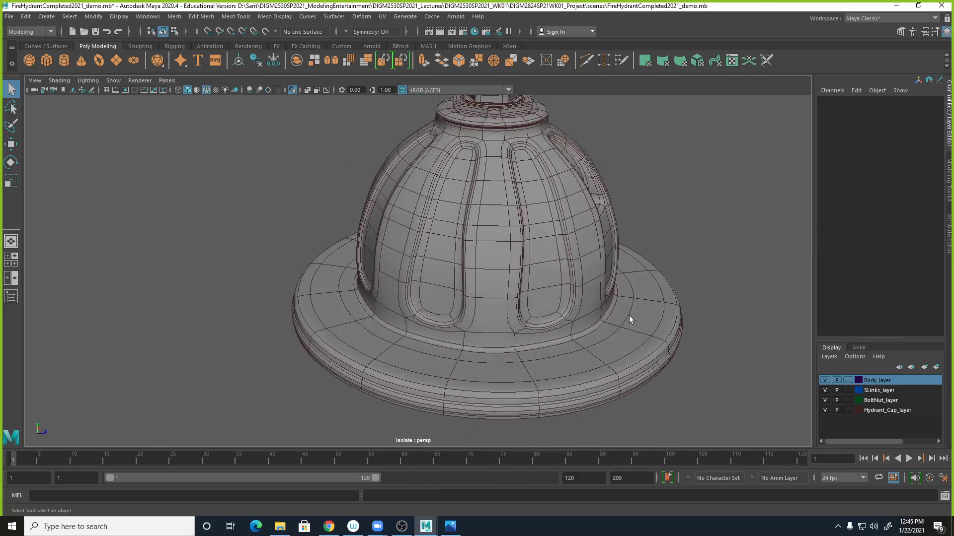
left_click(205, 90)
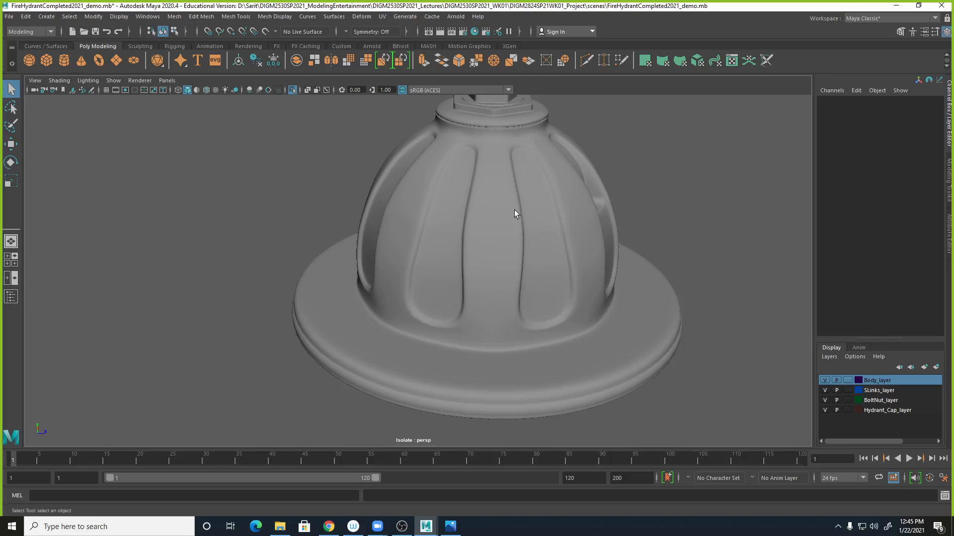
left_click(205, 90)
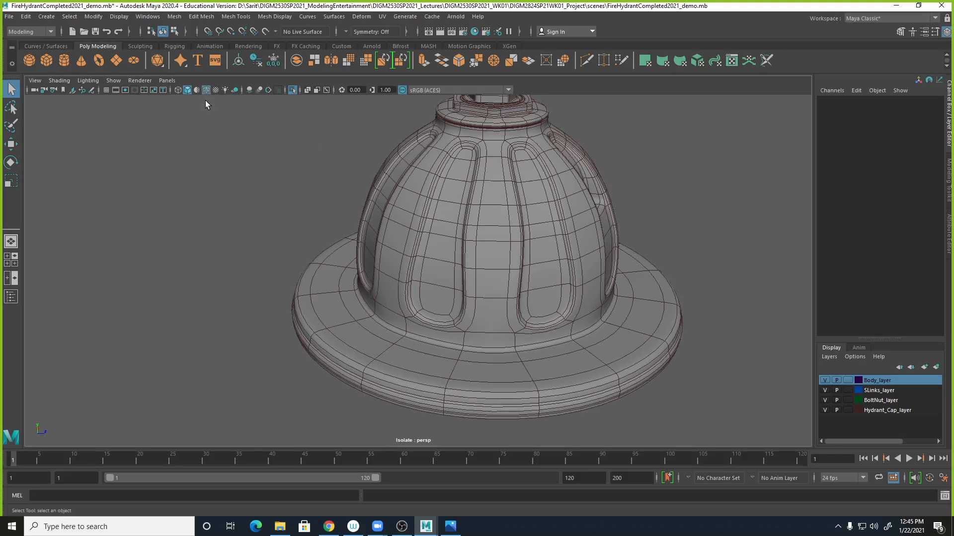
- Select the cap, return it to unsmoothed display, and examine its base
left_click(484, 164)
key("1")
right_click_drag(457, 351, 498, 330, "alt")
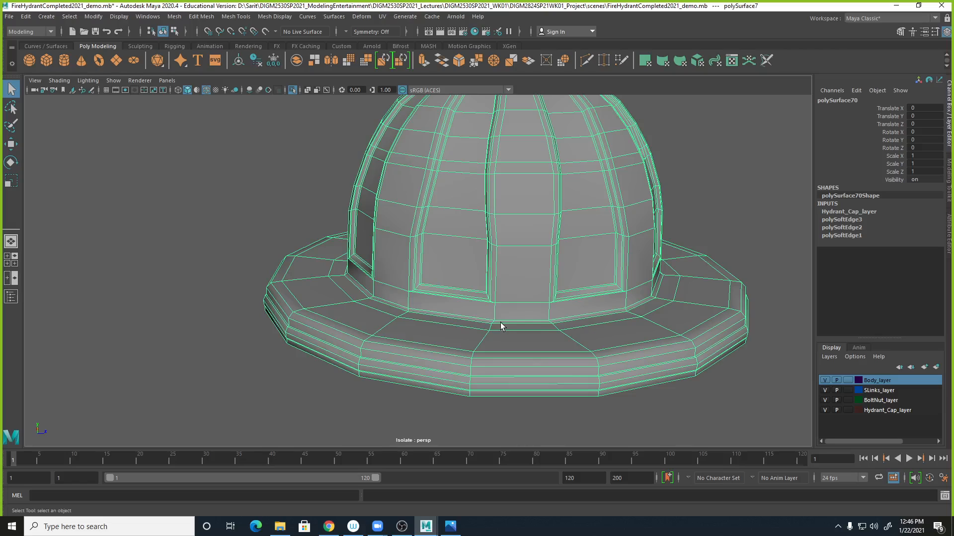
left_click_drag(497, 324, 471, 333, "alt")
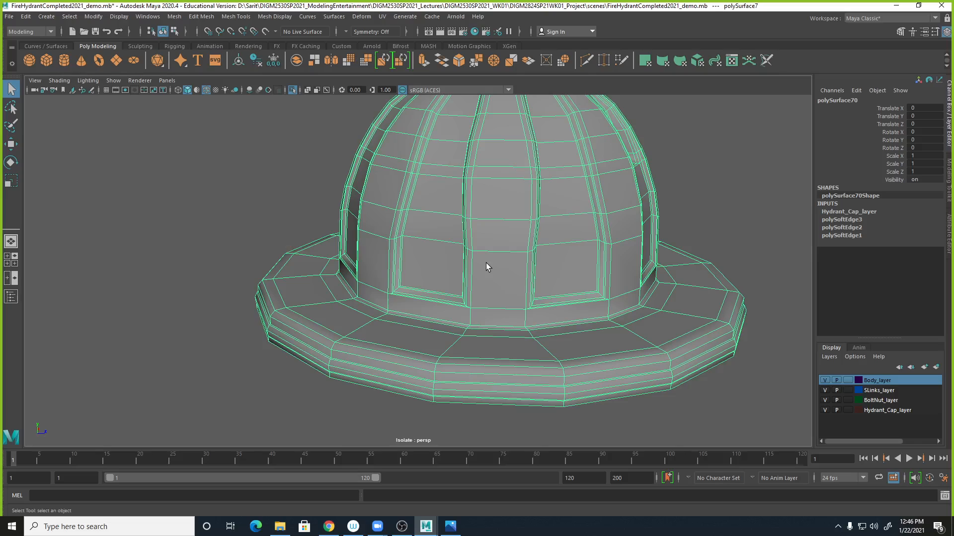
right_click_drag(616, 275, 520, 249, "alt")
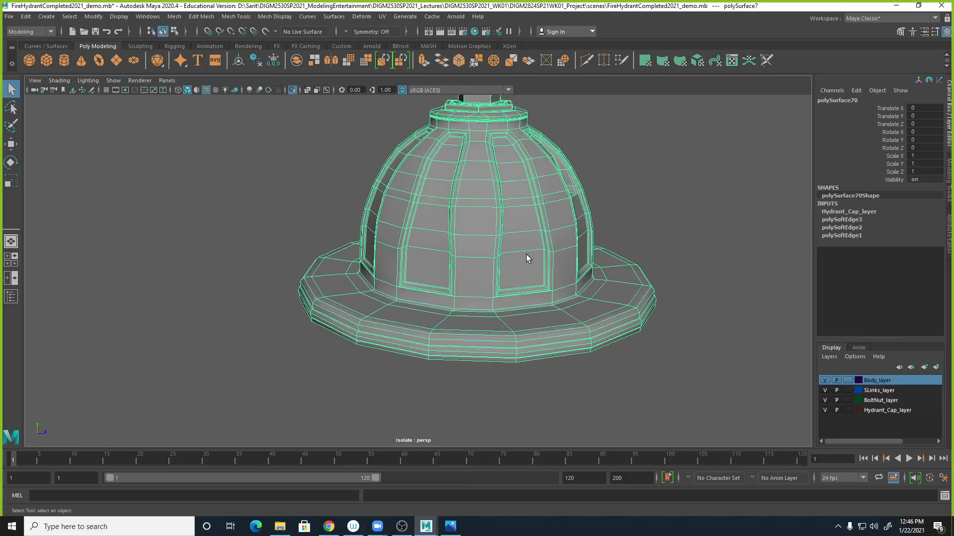
middle_click_drag(606, 263, 581, 297, "alt")
- Examine the cap's top and nut from above and around
left_click(626, 213)
left_click_drag(520, 245, 497, 377, "alt")
left_click(474, 385)
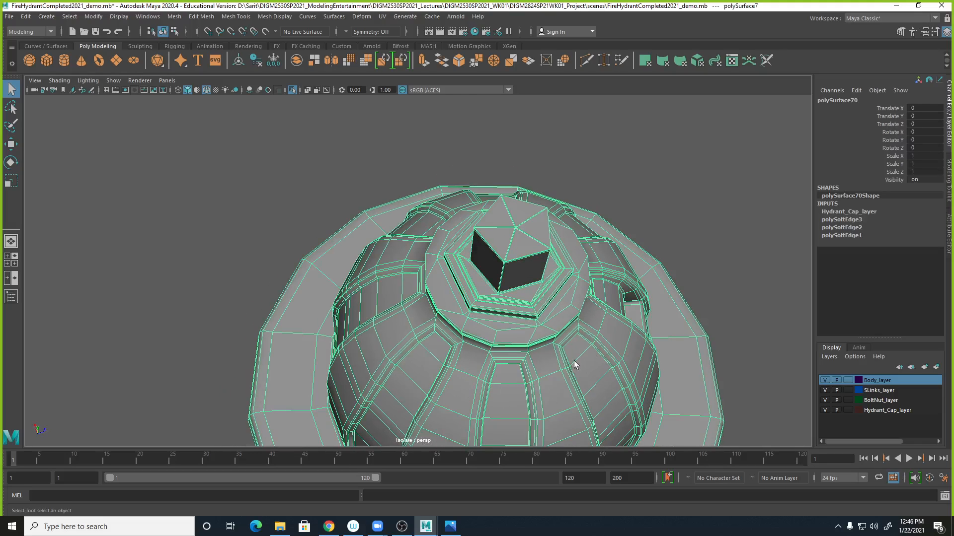
left_click_drag(542, 363, 475, 338, "alt")
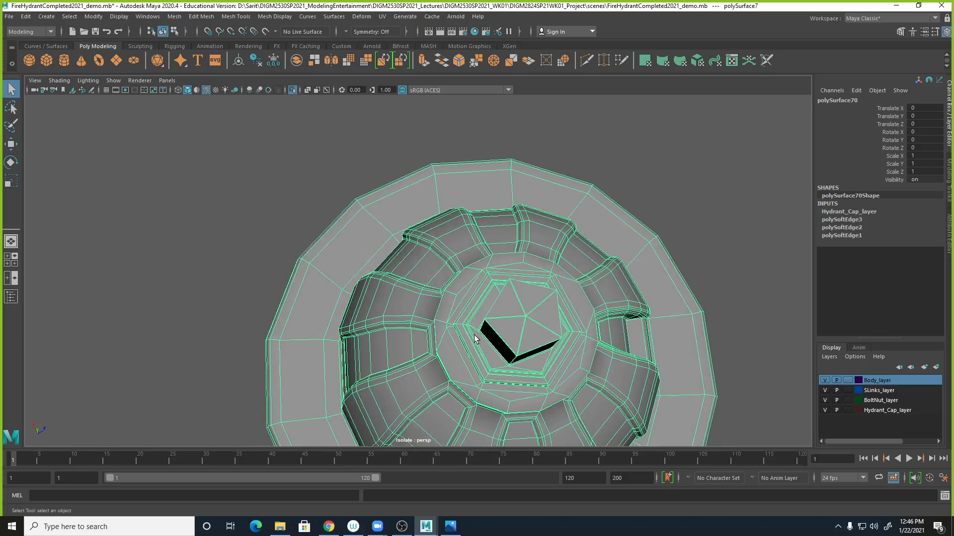
left_click_drag(487, 393, 479, 337, "alt")
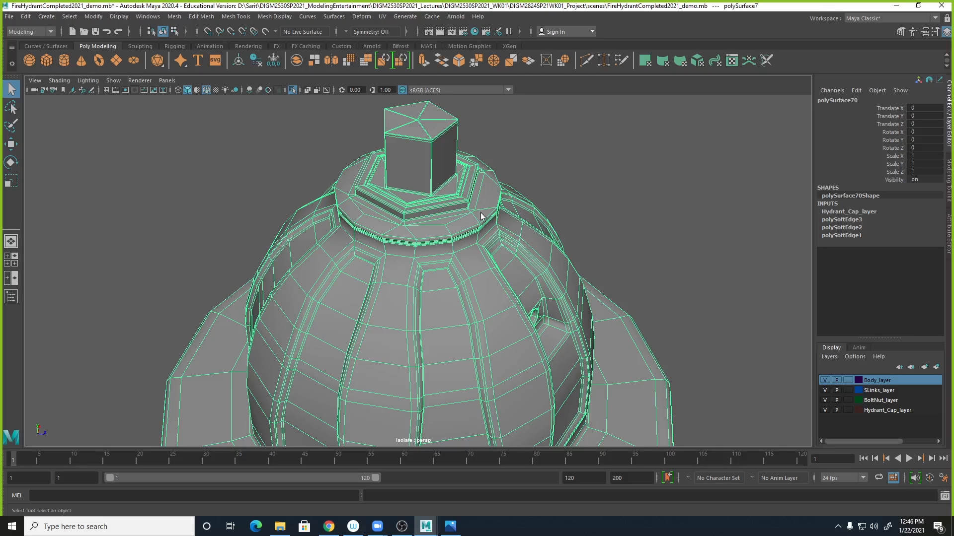
right_click_drag(622, 196, 547, 183, "alt")
left_click_drag(547, 183, 614, 253, "alt")
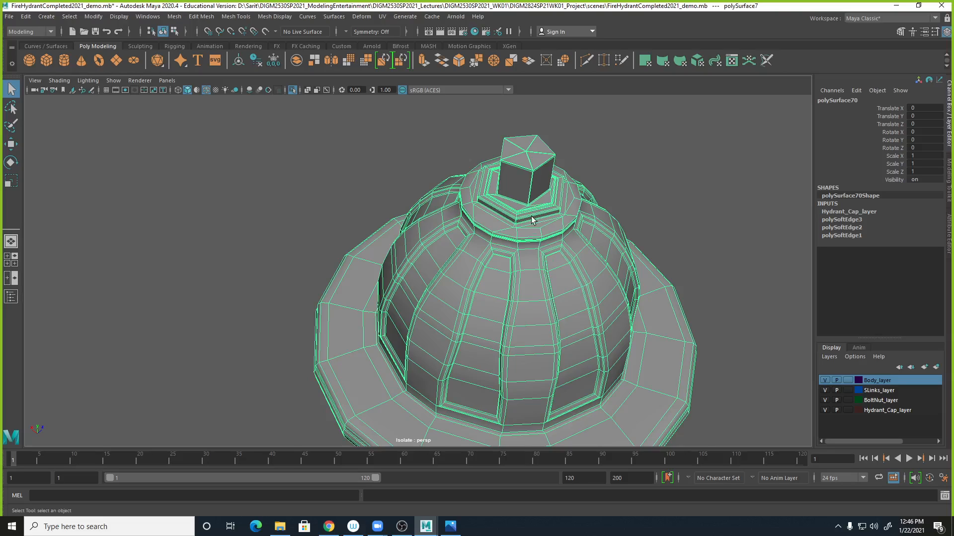
left_click(634, 150)
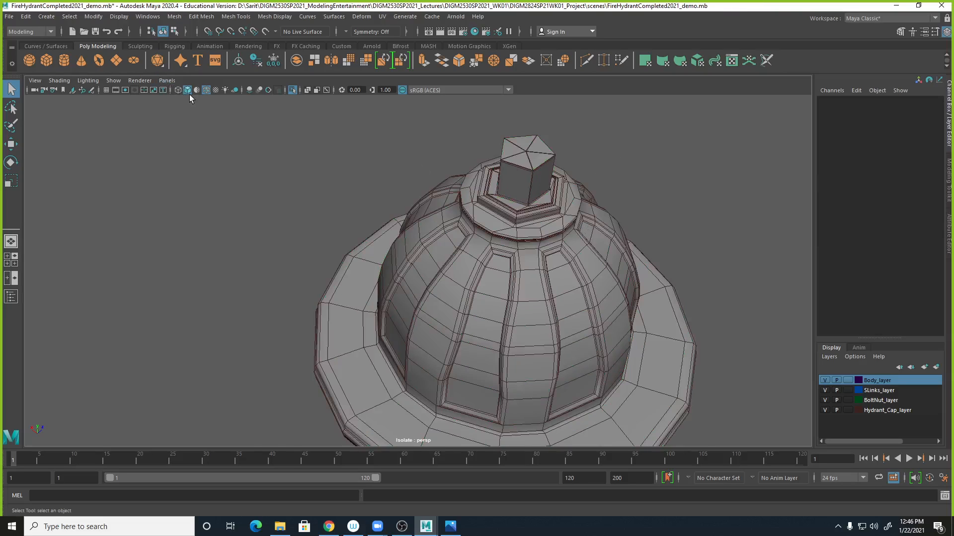
- Toggle wireframe on shaded off and back on, then inspect the hexagonal nut on top of the cap up close
left_click(206, 90)
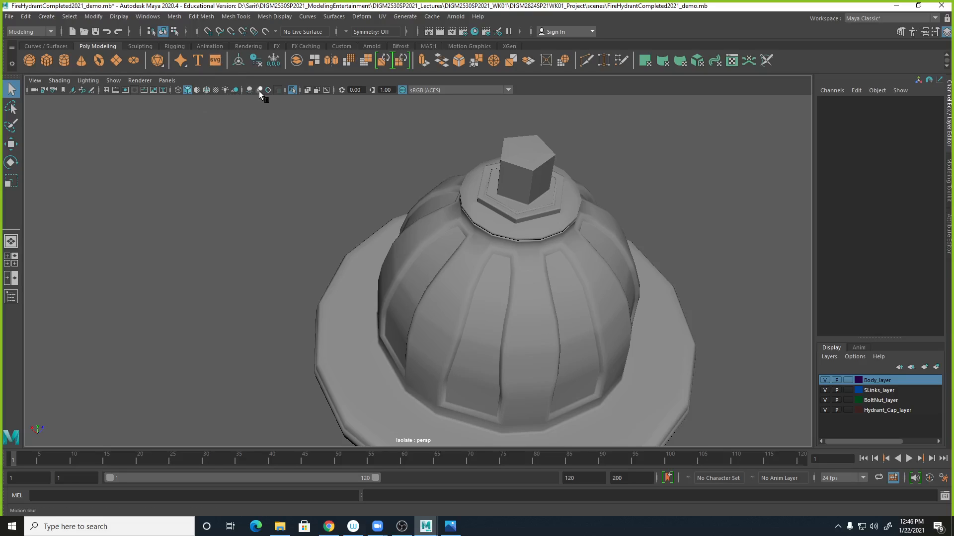
left_click(206, 89)
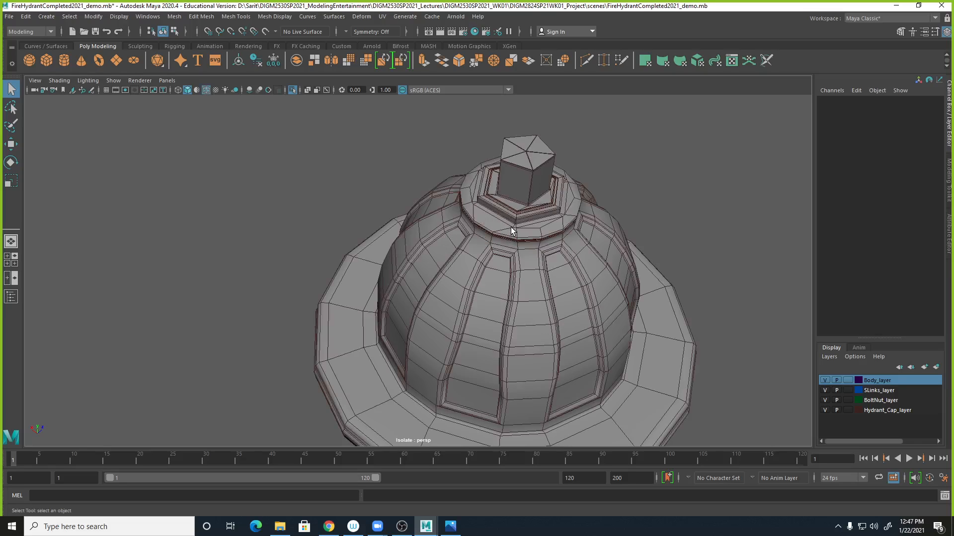
right_click_drag(491, 235, 566, 223, "alt")
left_click_drag(557, 213, 484, 354, "alt")
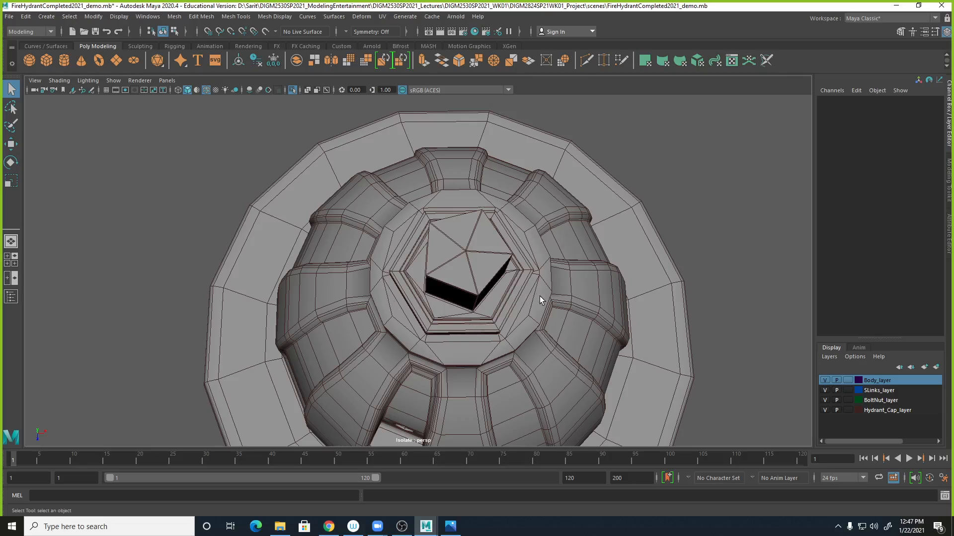
left_click_drag(527, 300, 564, 284, "alt")
right_click_drag(517, 306, 570, 279, "alt")
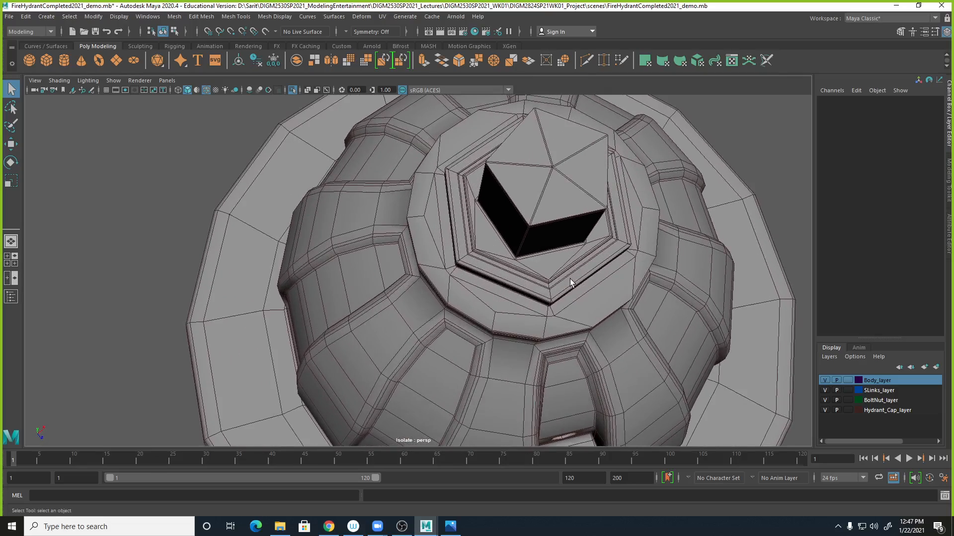
left_click_drag(570, 278, 510, 284, "alt")
left_click(510, 284)
left_click_drag(536, 377, 521, 348, "alt")
middle_click_drag(530, 323, 529, 383, "alt")
right_click_drag(530, 383, 684, 364, "alt")
left_click_drag(683, 365, 687, 338, "alt")
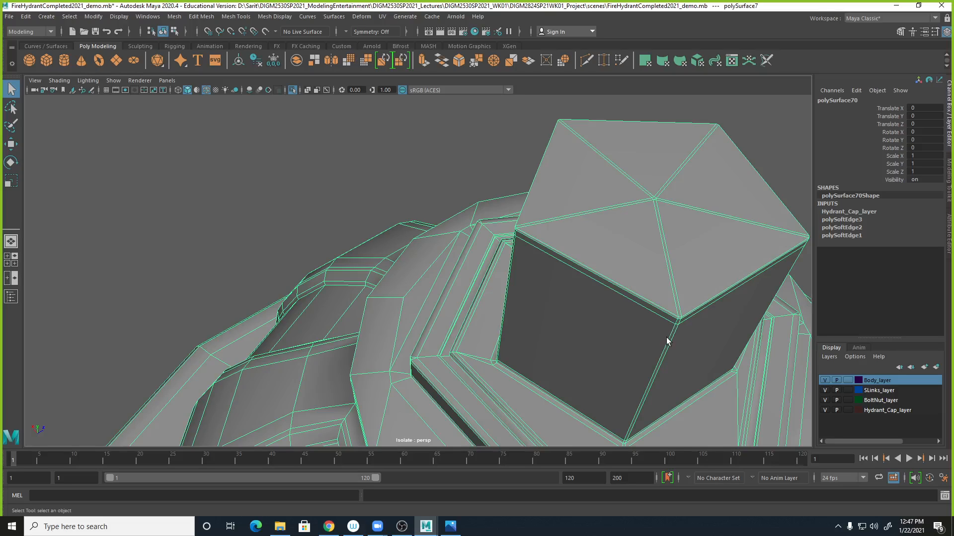
- Preview the selected cap smoothed and frame the whole model
key("3")
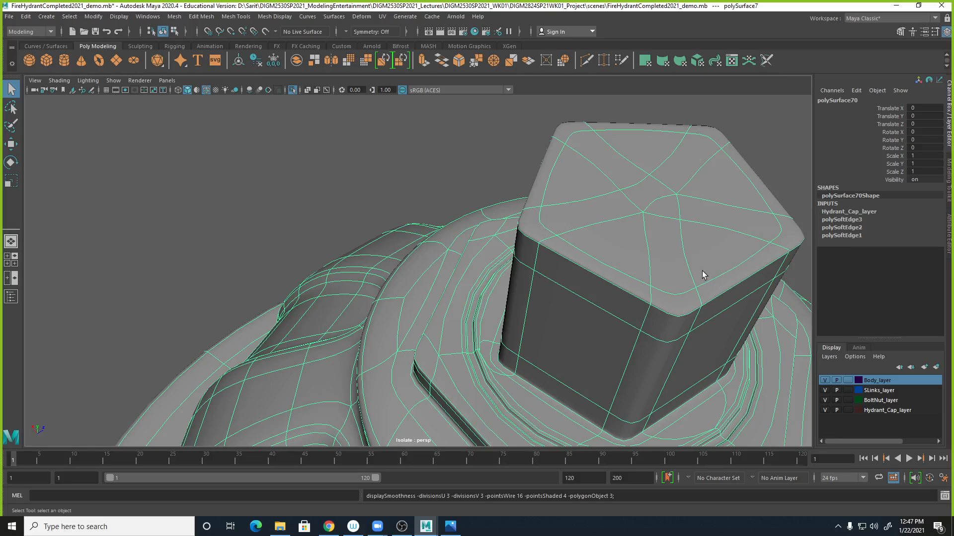
key("f")
left_click_drag(660, 247, 555, 318, "alt")
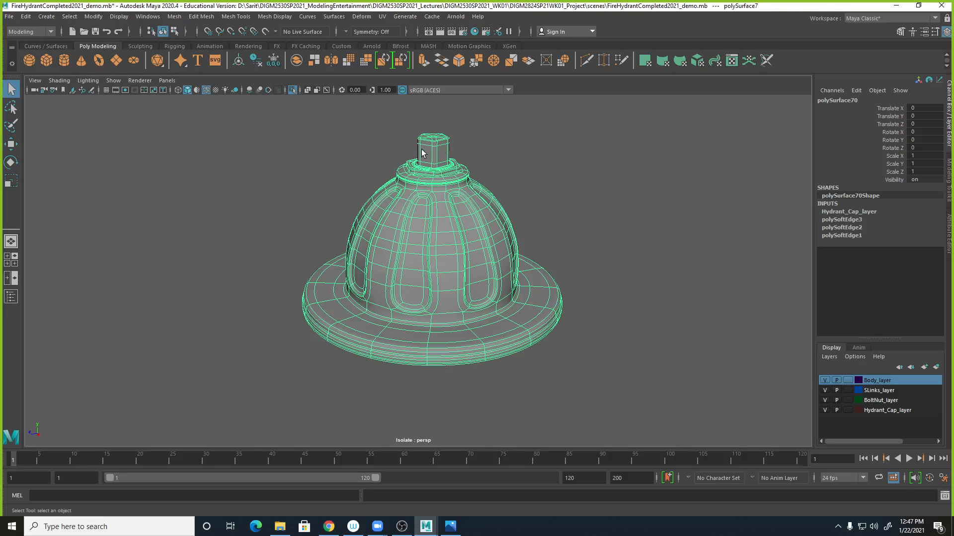
- Start a new scene without saving the current one
key("ctrl+n")
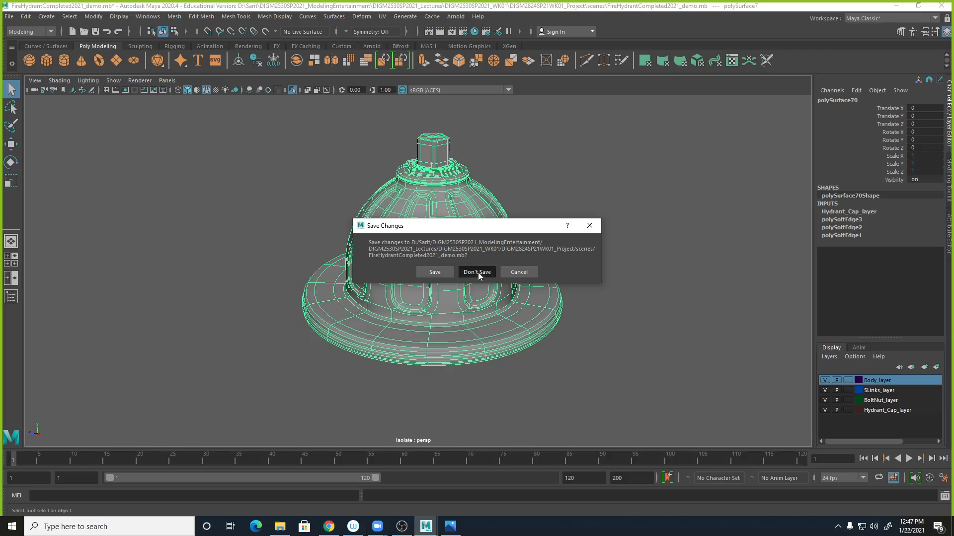
left_click(478, 273)
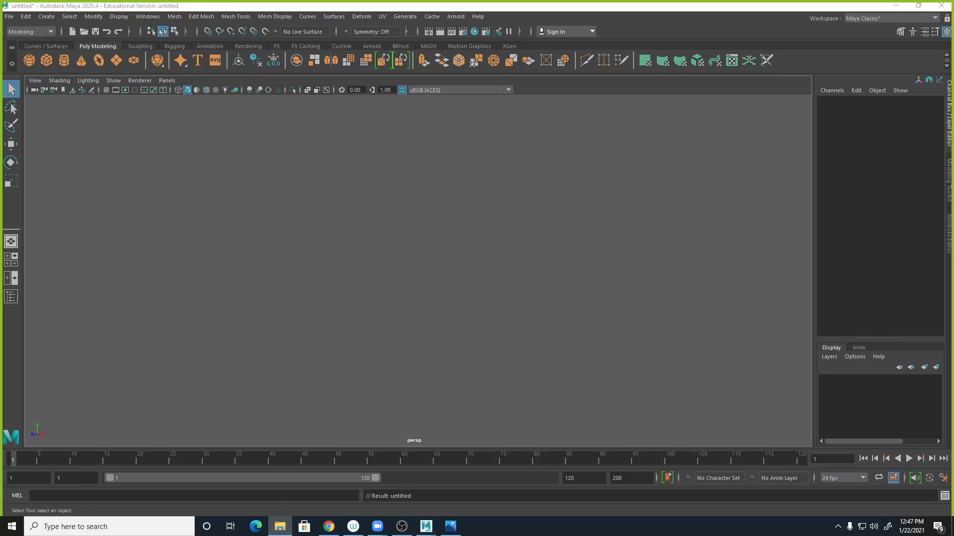
- Switch to File Explorer and browse the DIGM2824SP21WK01_Project folders, including scenes and sourceimages
left_click(279, 526)
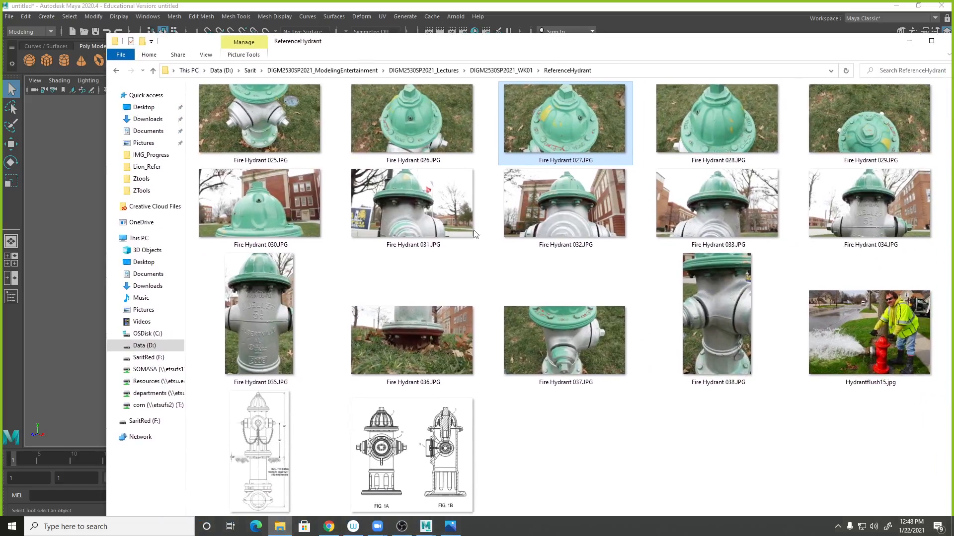
left_click(343, 72)
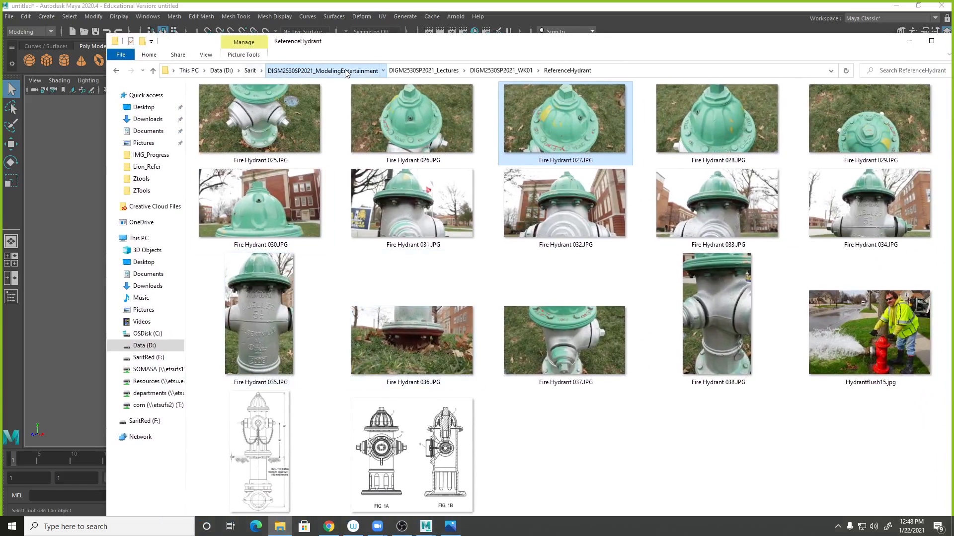
double_click(278, 104)
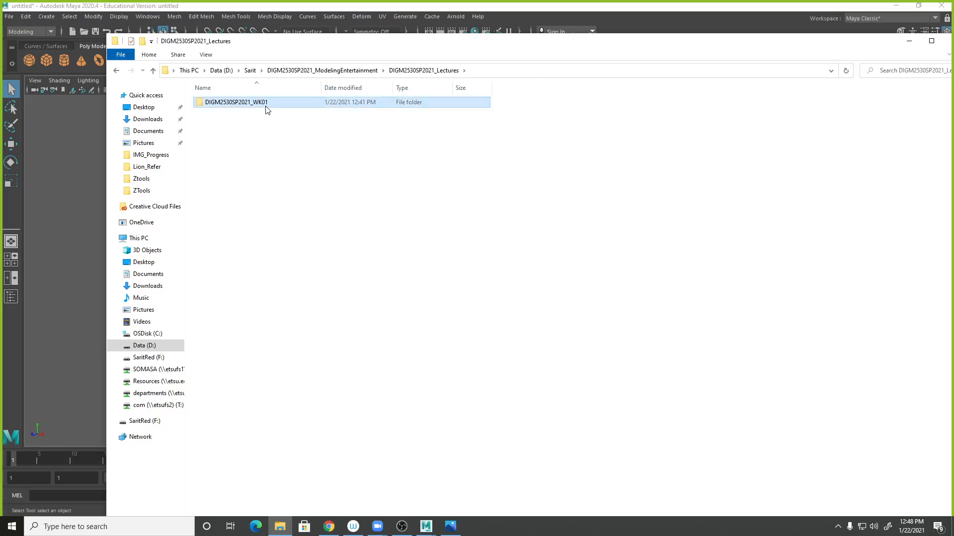
double_click(268, 104)
left_click(272, 106)
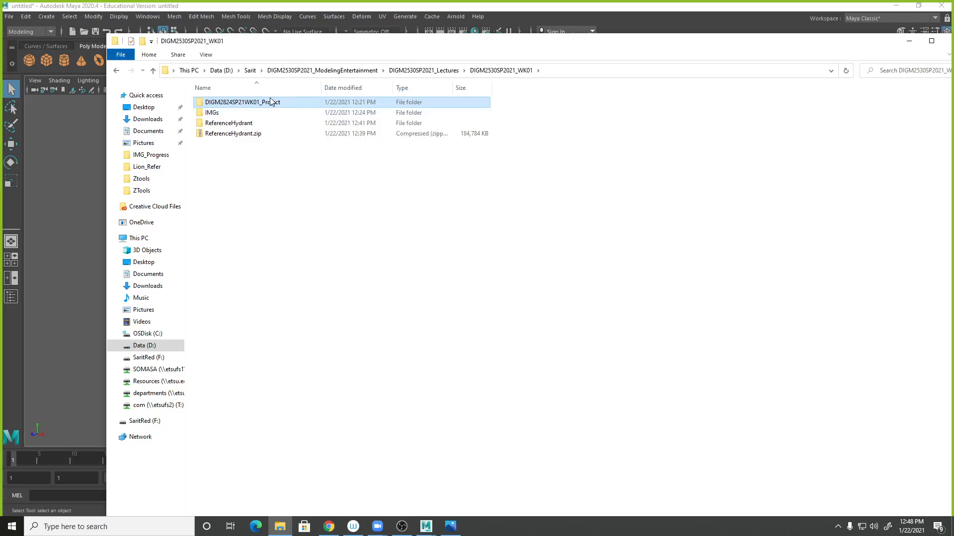
double_click(264, 103)
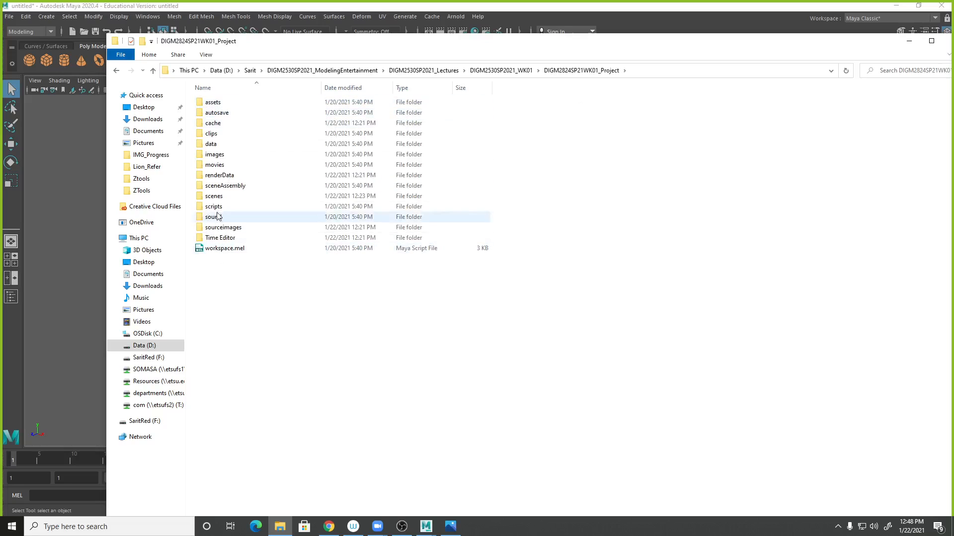
double_click(212, 197)
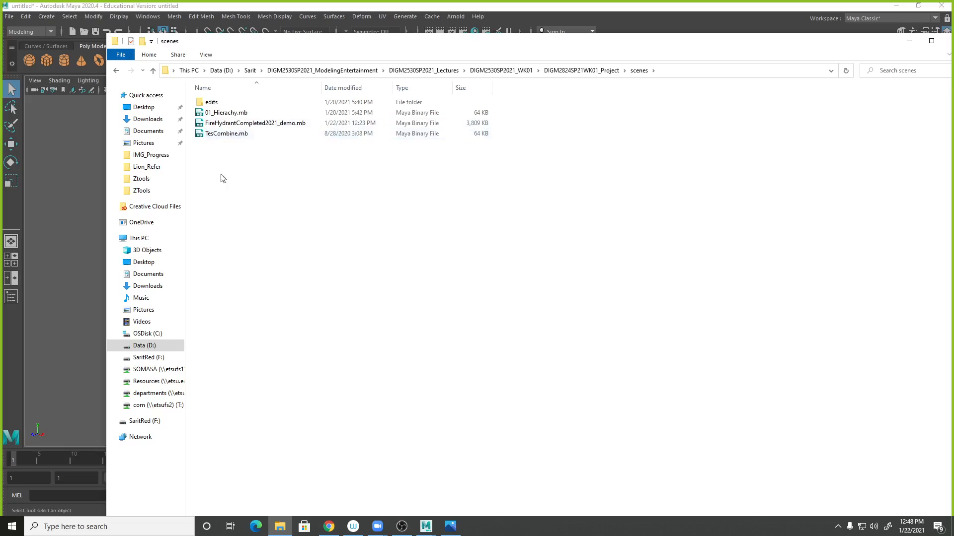
left_click(561, 73)
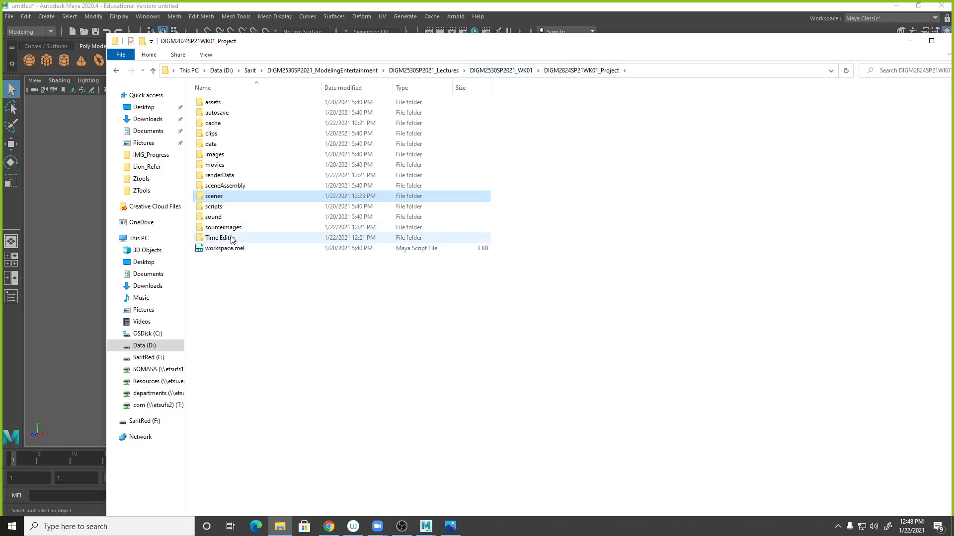
left_click(219, 231)
double_click(220, 231)
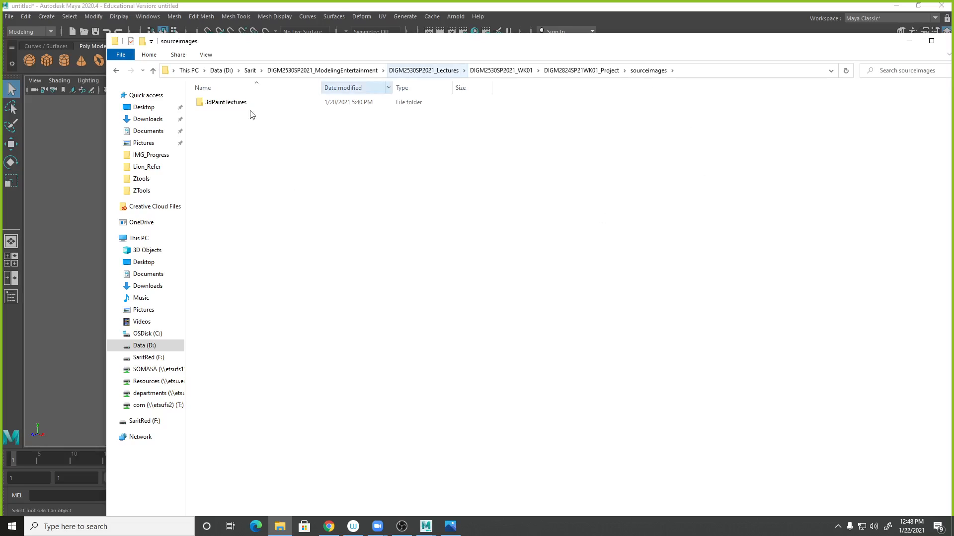
left_click(553, 71)
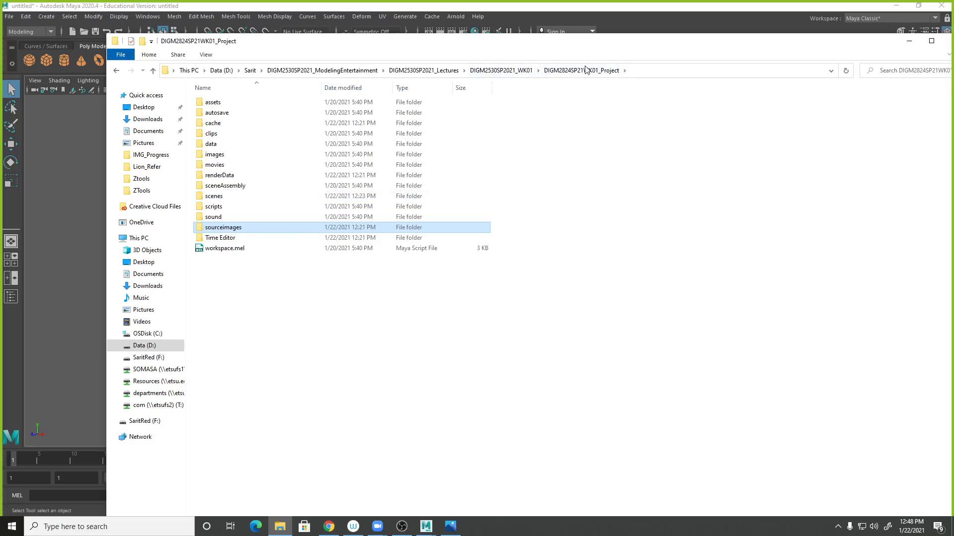
left_click(528, 71)
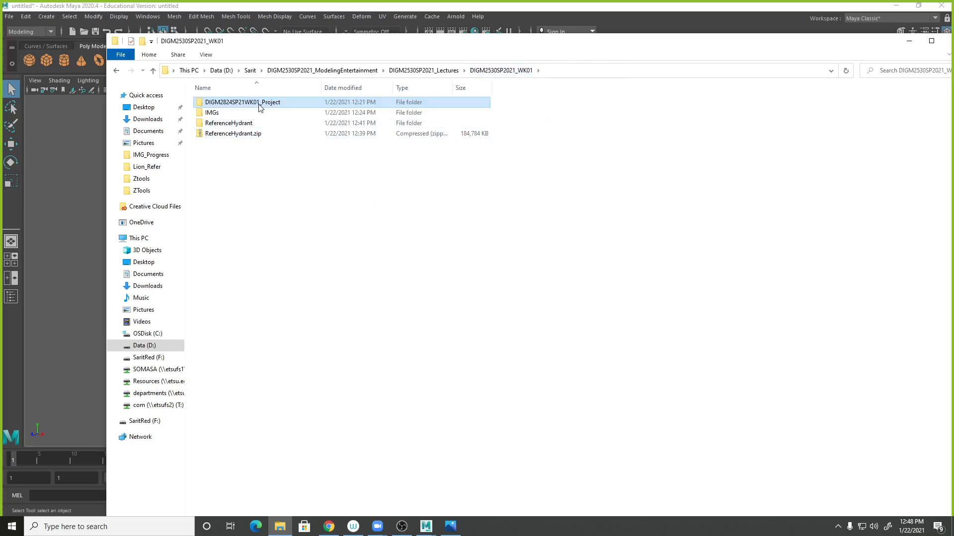
left_click(538, 16)
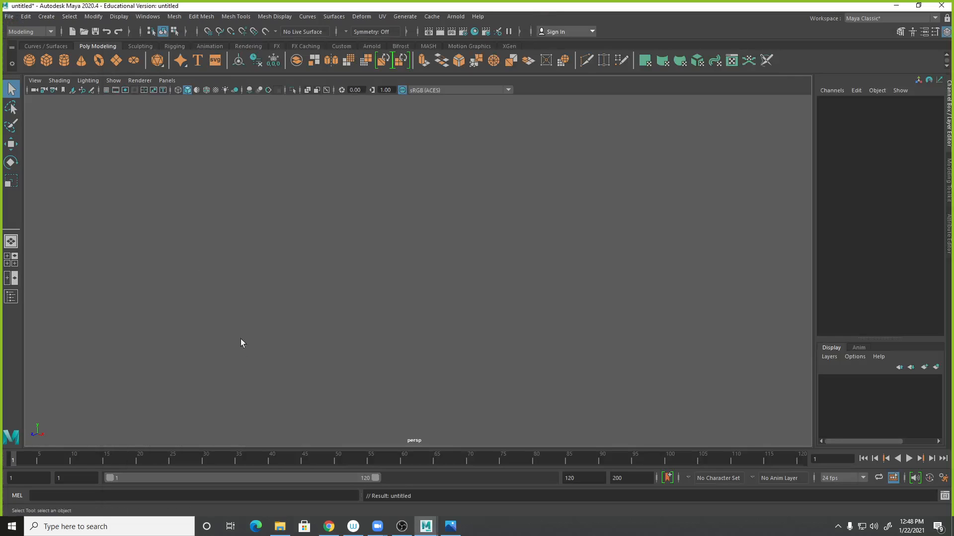
- Reopen File Explorer to check the project's scenes folder, then return to Maya
left_click(280, 527)
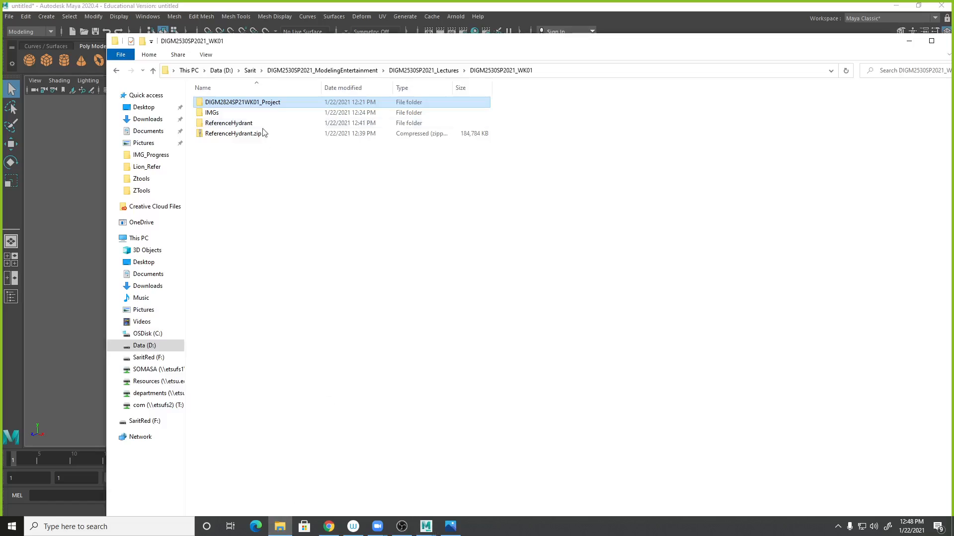
double_click(243, 102)
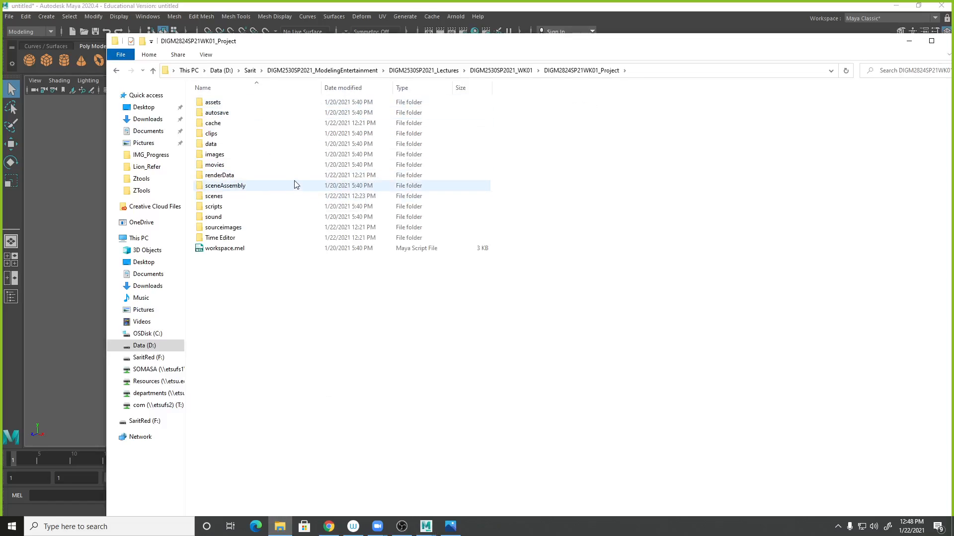
double_click(272, 196)
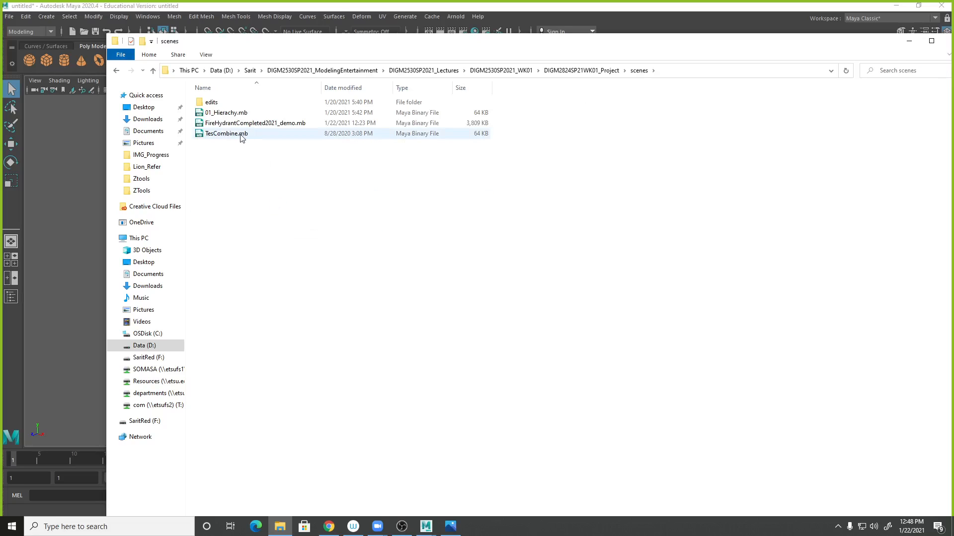
mouse_move(241, 136)
left_click(499, 71)
left_click(509, 11)
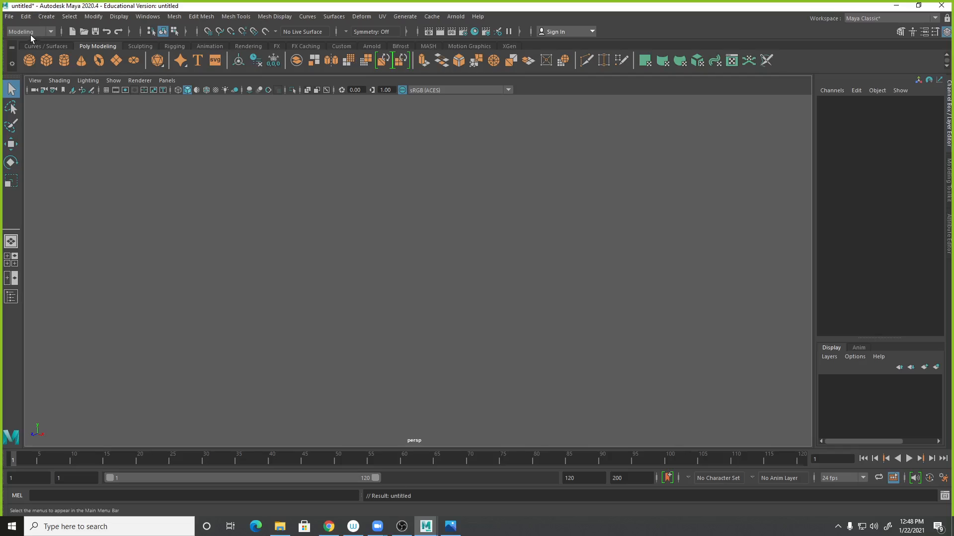
- Try to set the project to the assets folder inside DIGM2824SP21WK01_Project
left_click(9, 17)
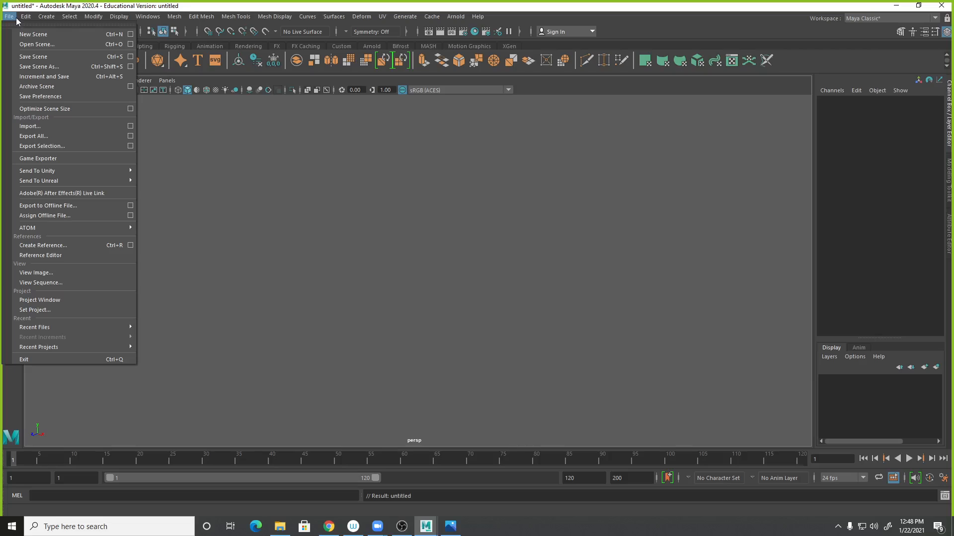
mouse_move(20, 19)
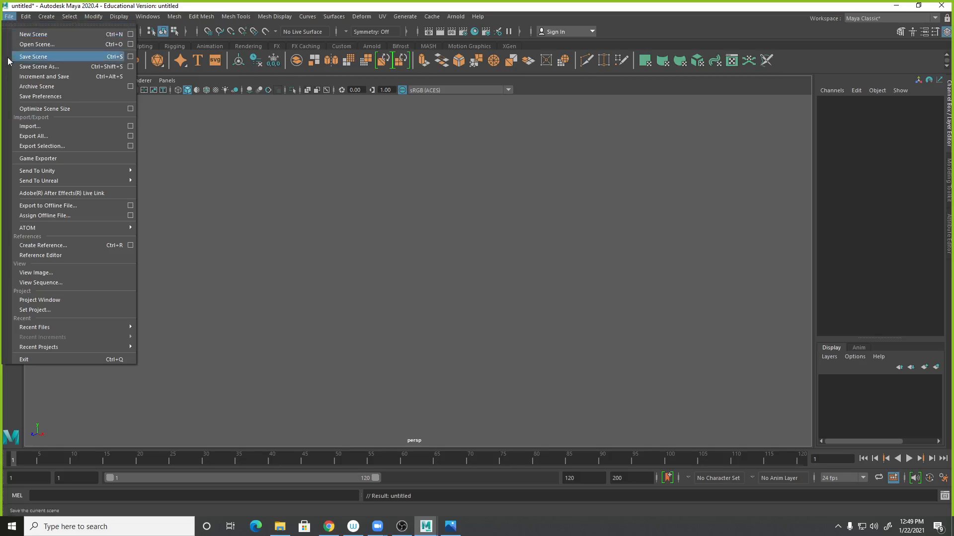
left_click(28, 310)
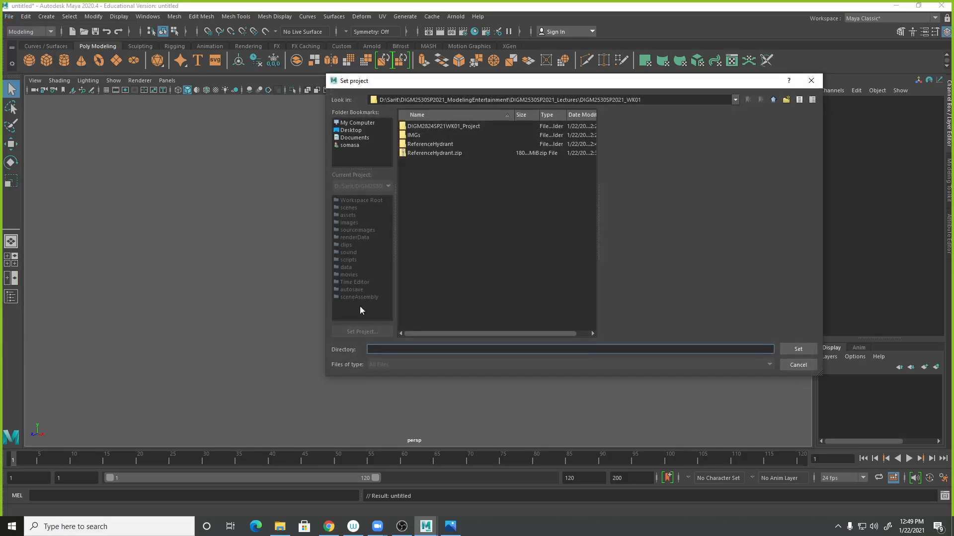
left_click(366, 124)
double_click(424, 127)
left_click(416, 136)
double_click(415, 136)
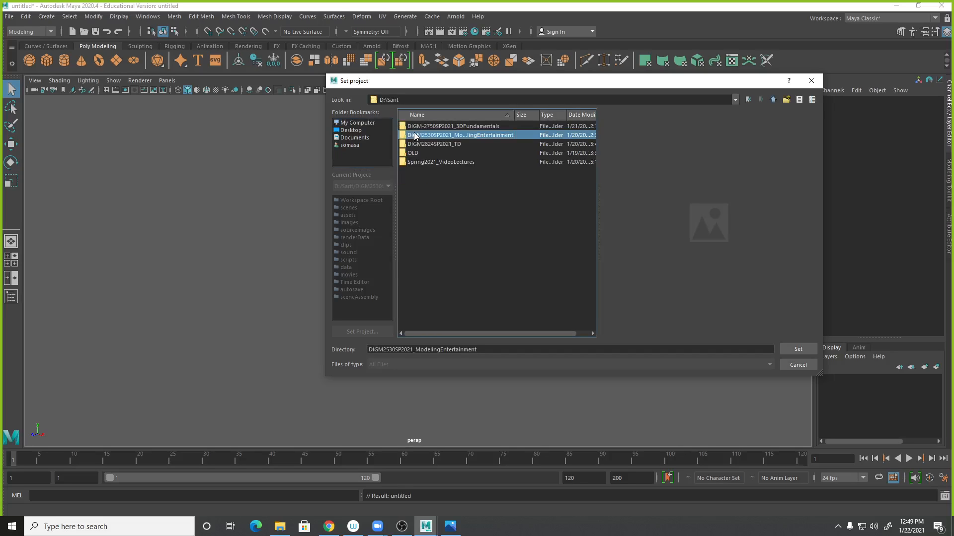
double_click(451, 135)
double_click(443, 127)
double_click(442, 127)
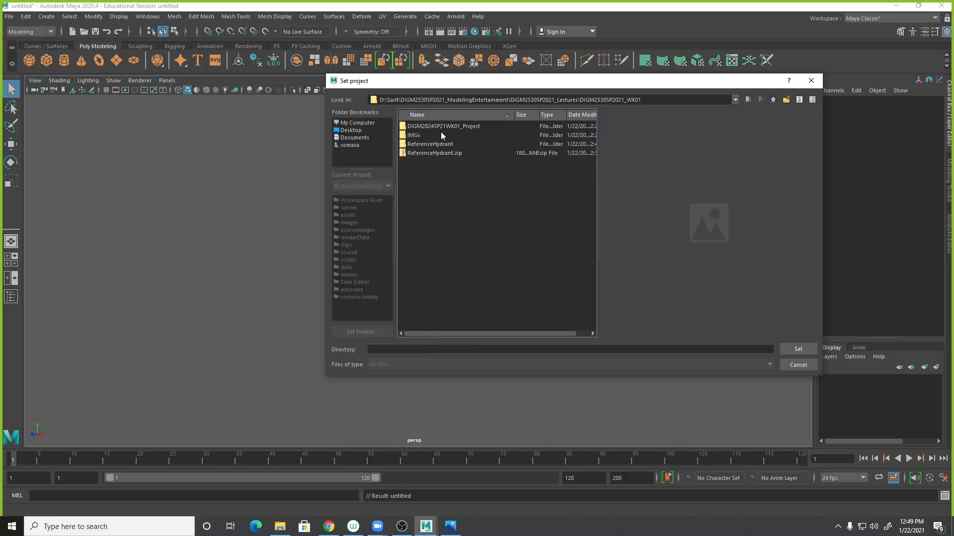
left_click(449, 126)
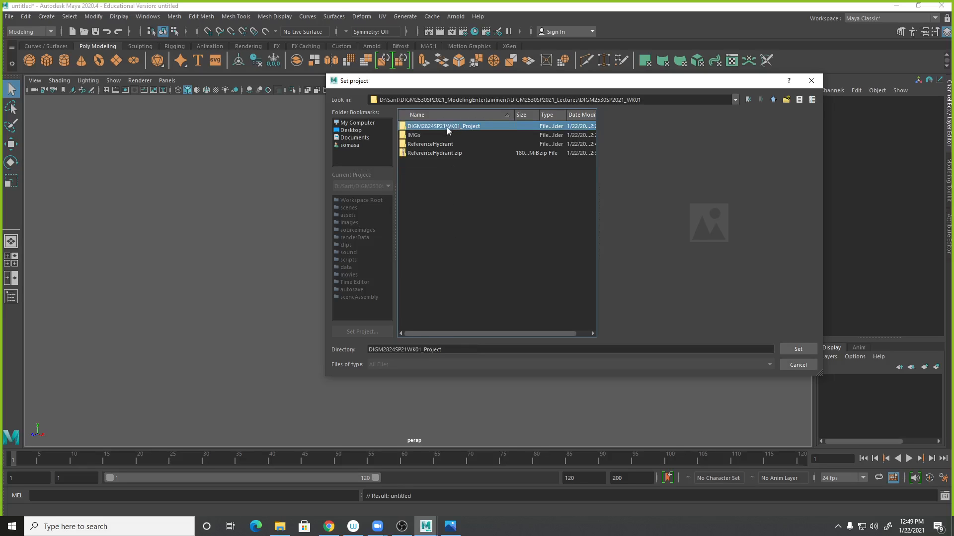
double_click(445, 126)
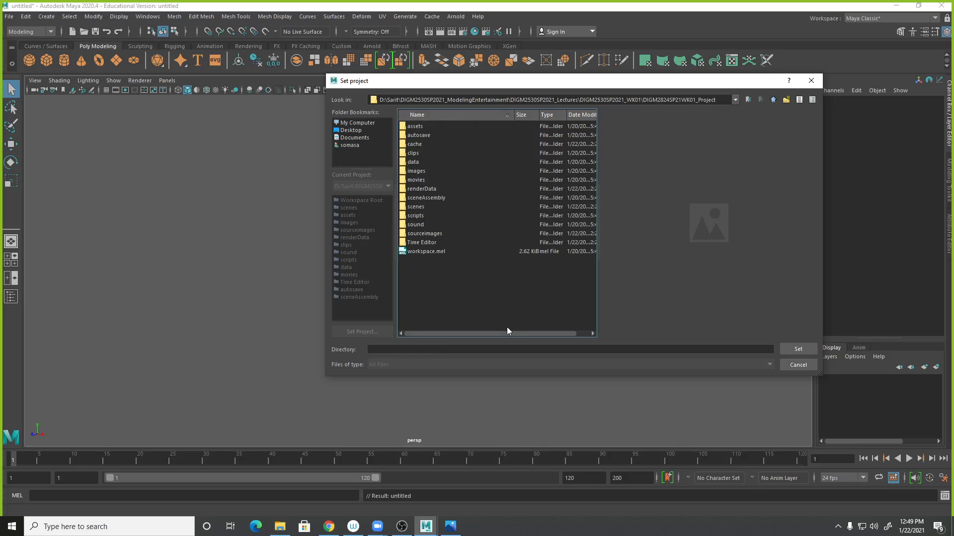
left_click(419, 127)
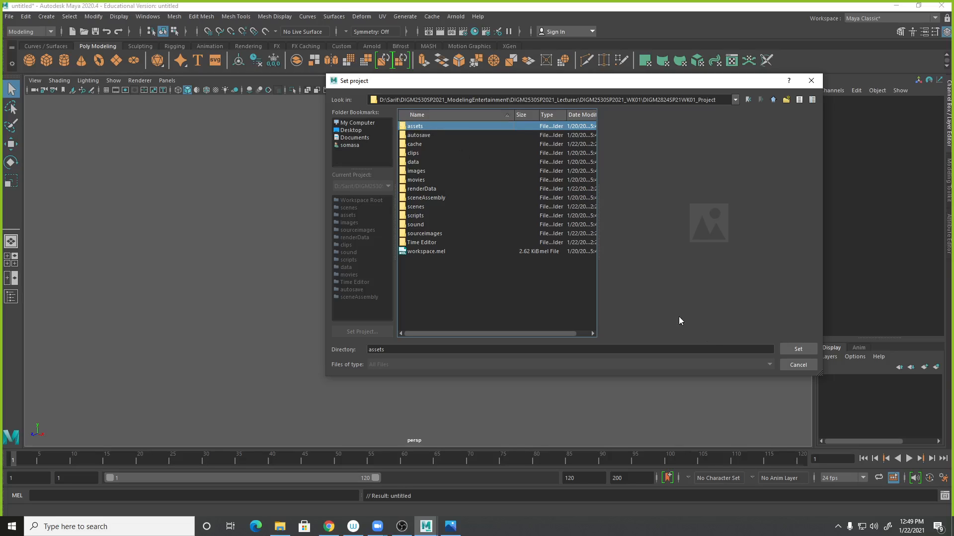
left_click(790, 350)
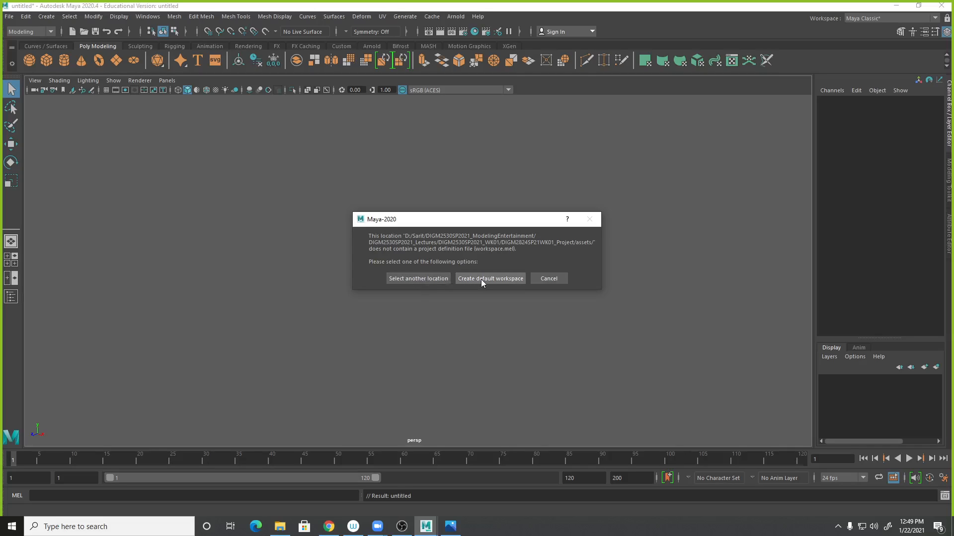
left_click(423, 279)
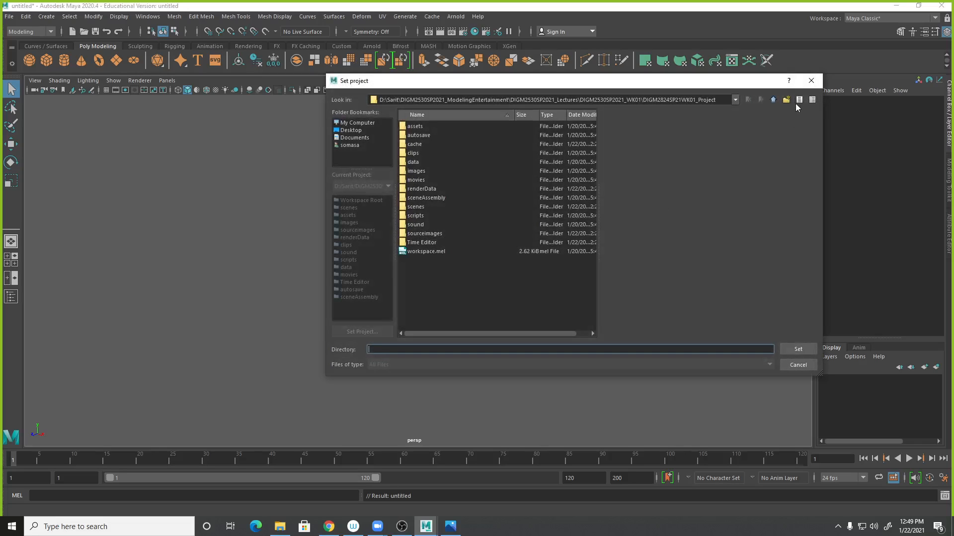
- Set the Maya project to the DIGM2824SP21WK01_Project folder inside DIGM2530SP2021_WK01
left_click(773, 100)
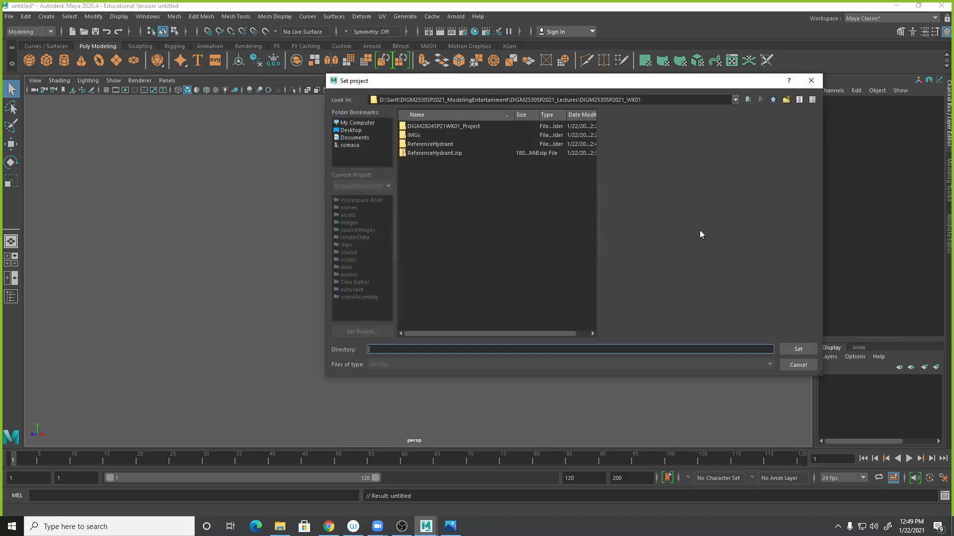
left_click(464, 126)
double_click(463, 126)
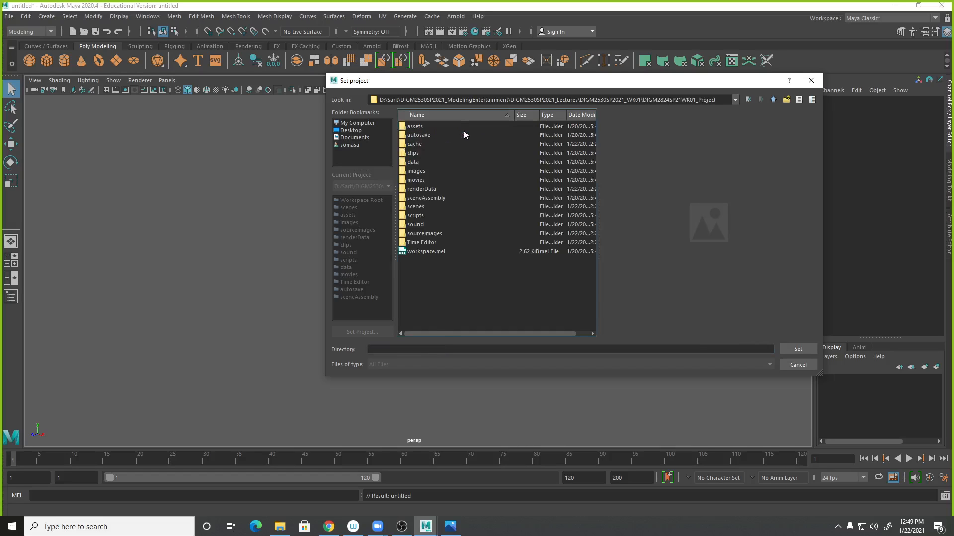
left_click(415, 174)
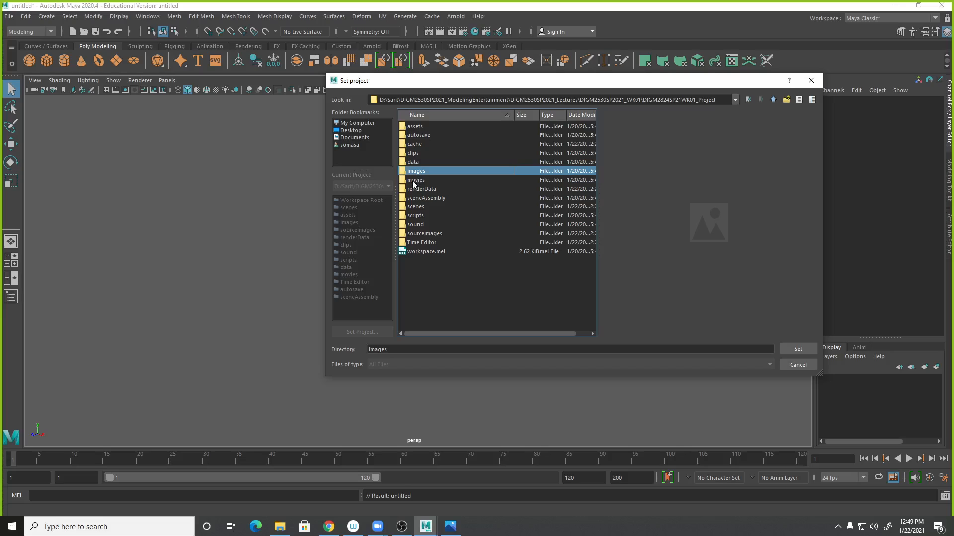
left_click(423, 216)
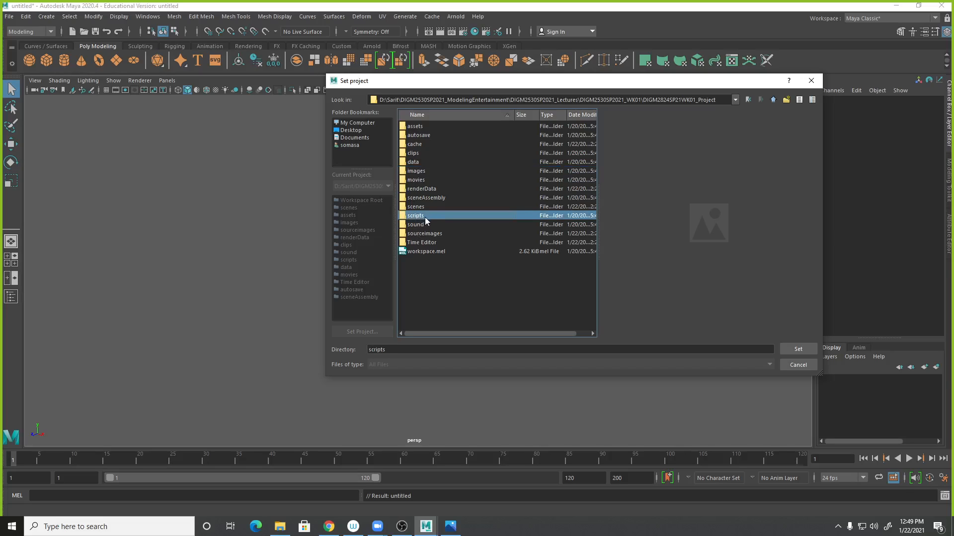
left_click(772, 100)
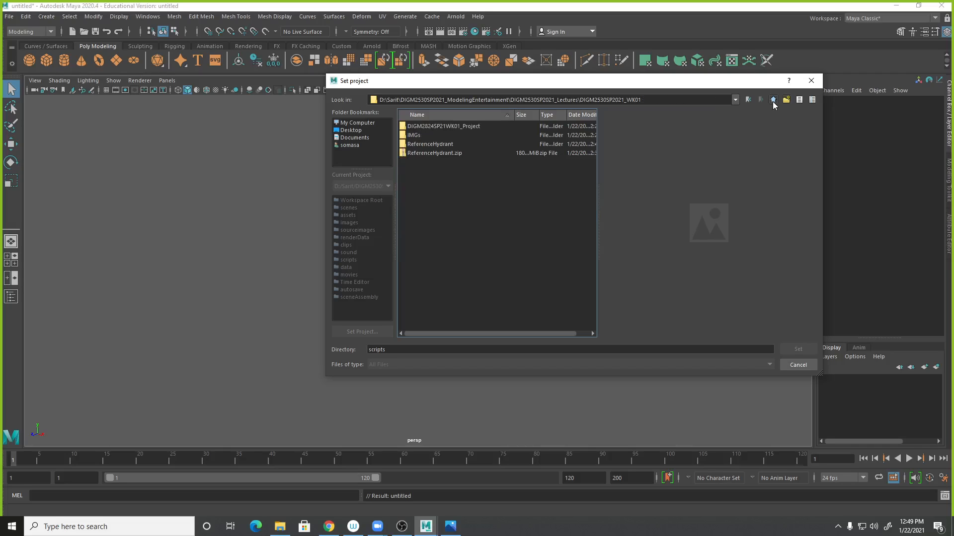
left_click(465, 127)
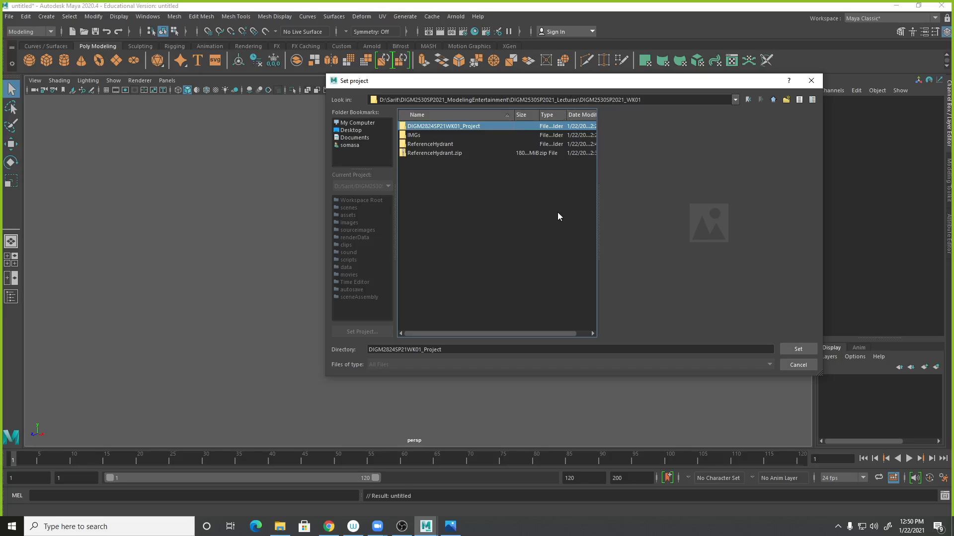
double_click(487, 128)
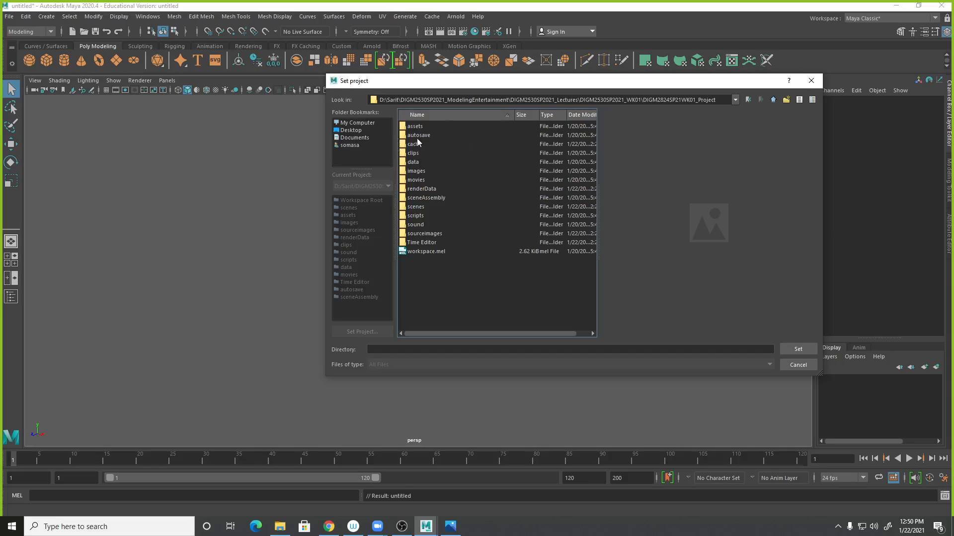
left_click(421, 126)
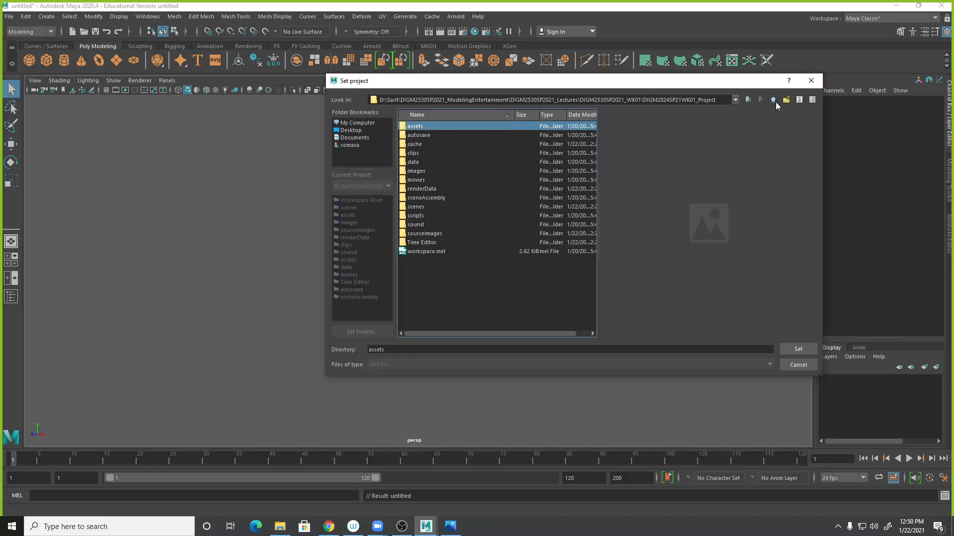
left_click(775, 101)
left_click(439, 126)
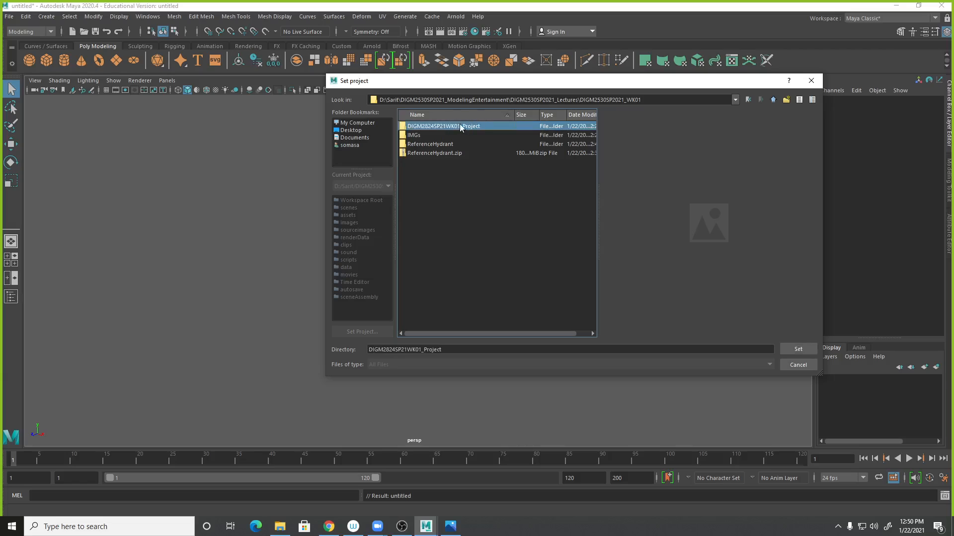
left_click(808, 352)
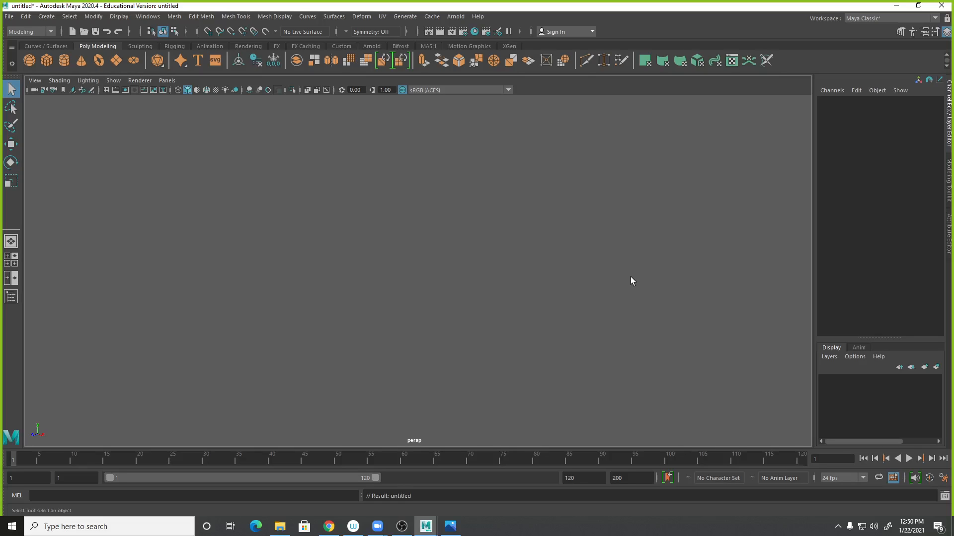
- Open the scene browser to check the project's scenes folder, then cancel it
left_click(9, 17)
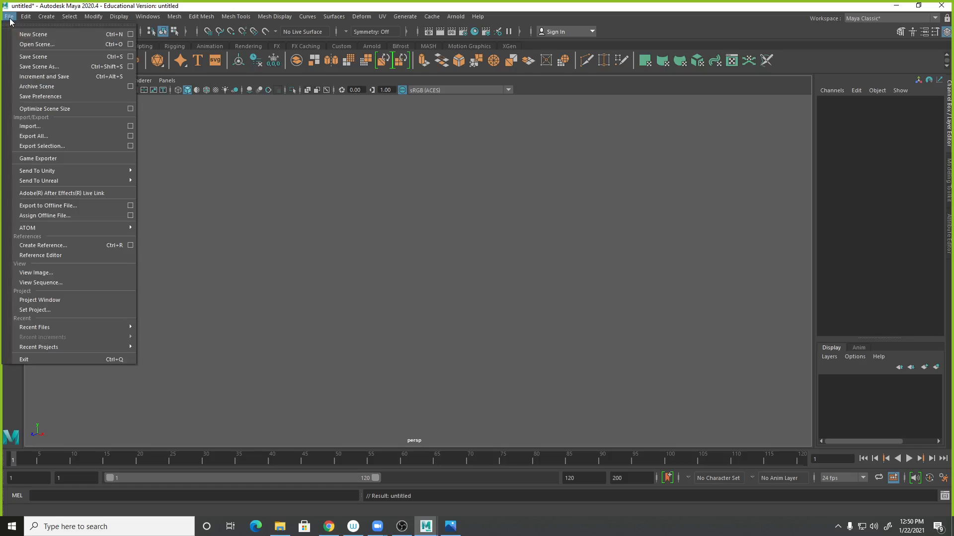
left_click(20, 45)
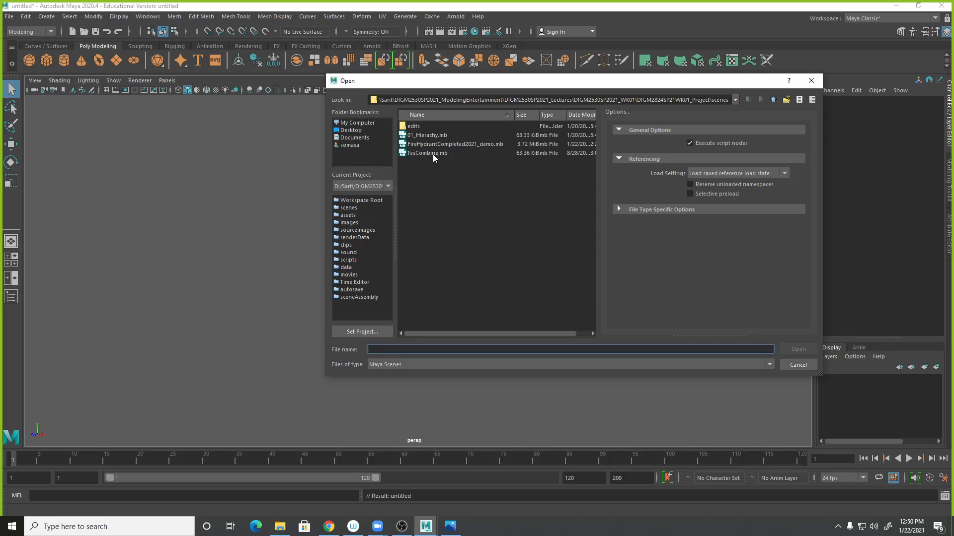
left_click(784, 363)
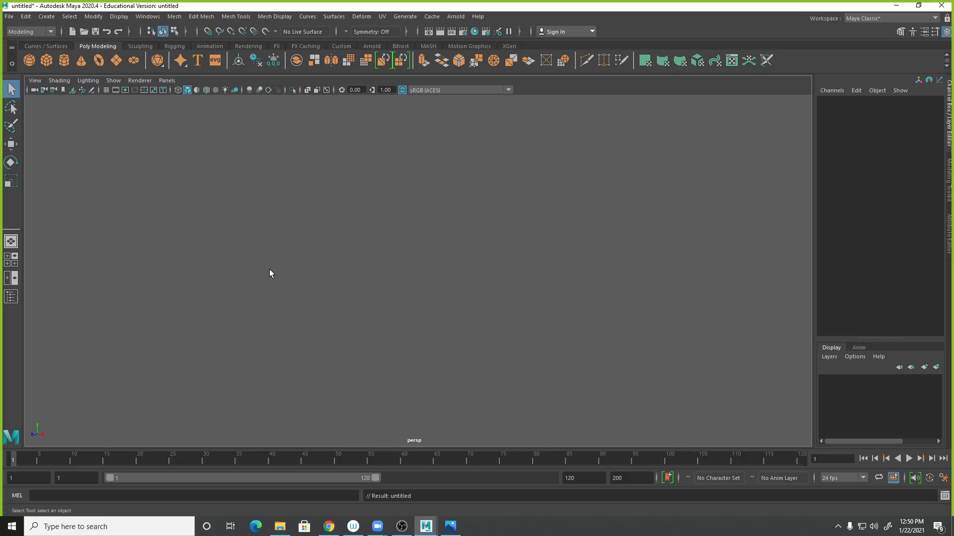
- Create a new project in the Project Window and name it testMaya_Project
left_click(9, 16)
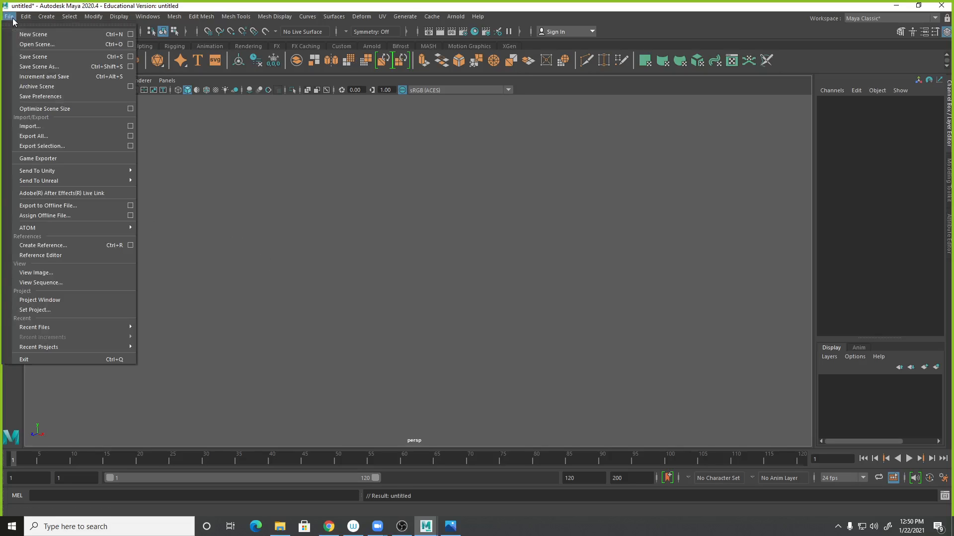
left_click(39, 298)
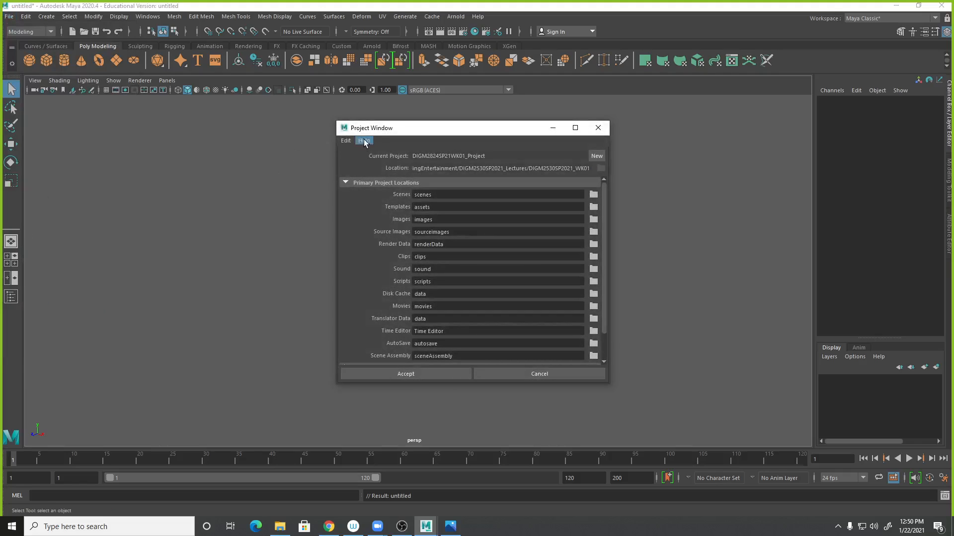
left_click(594, 157)
double_click(424, 156)
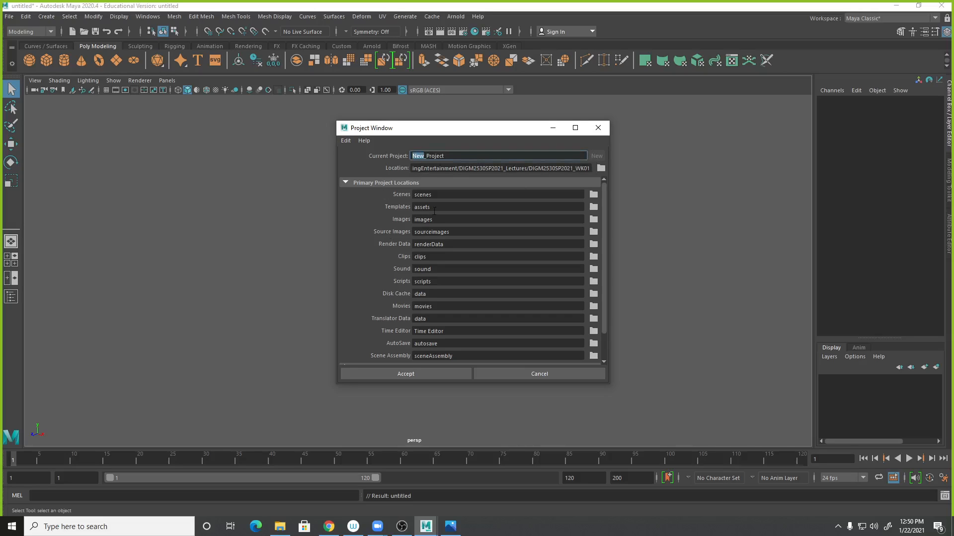
type("test")
type("Maya")
- Set the new project's location to the DIGM2530SP2021_WK01 lecture folder and accept the project
left_click(600, 170)
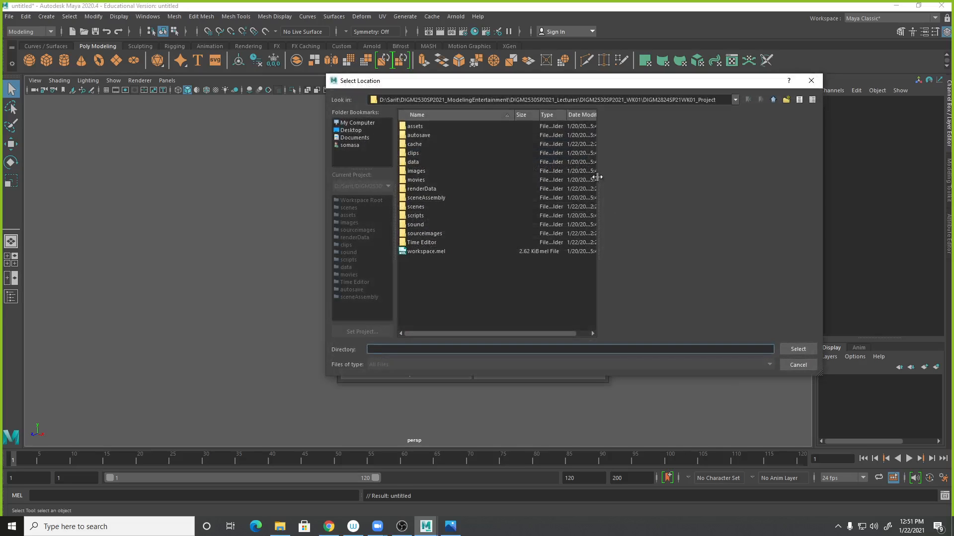
left_click(364, 124)
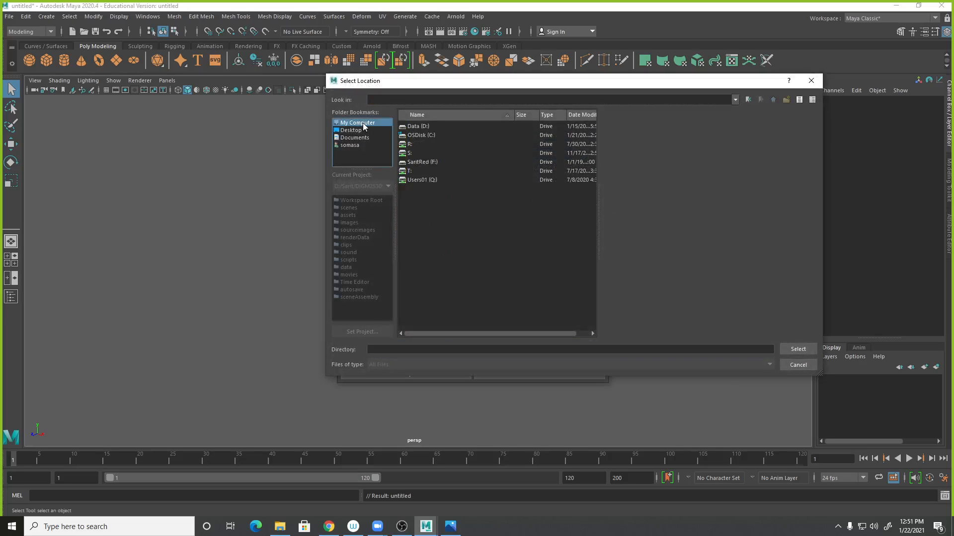
left_click(411, 126)
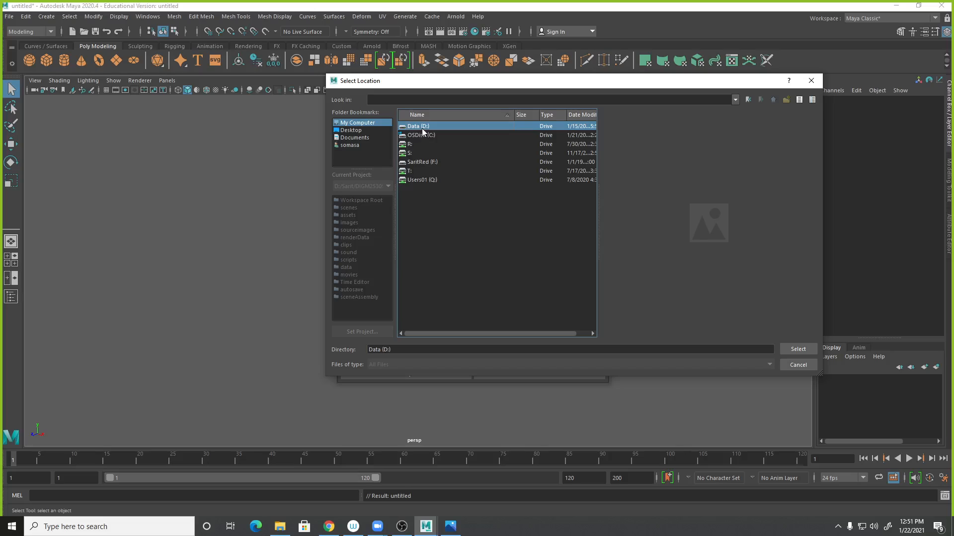
double_click(428, 127)
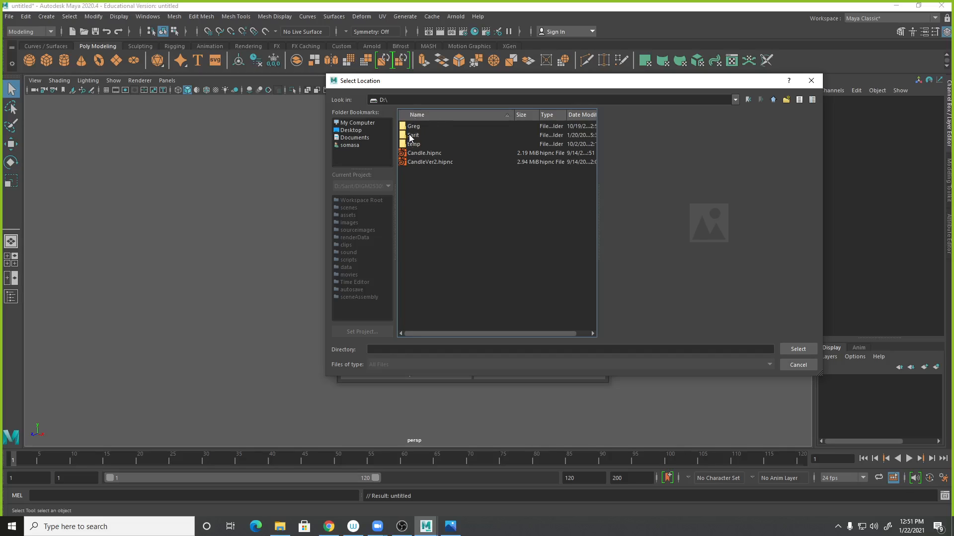
left_click(415, 136)
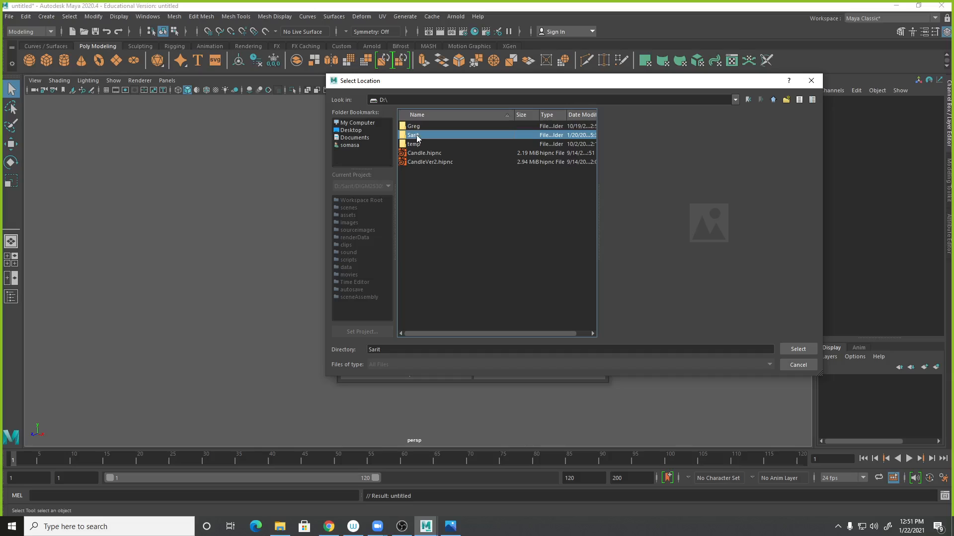
double_click(418, 136)
double_click(463, 134)
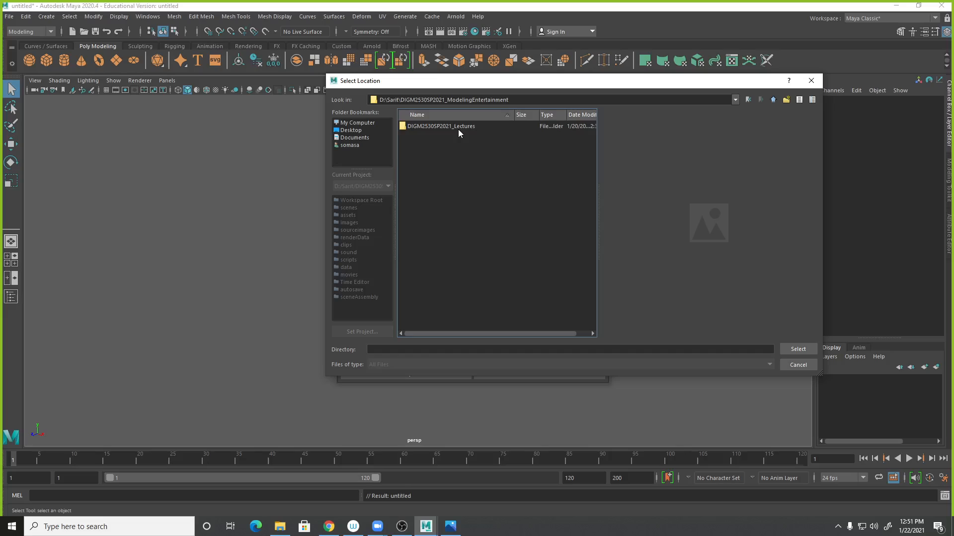
double_click(458, 127)
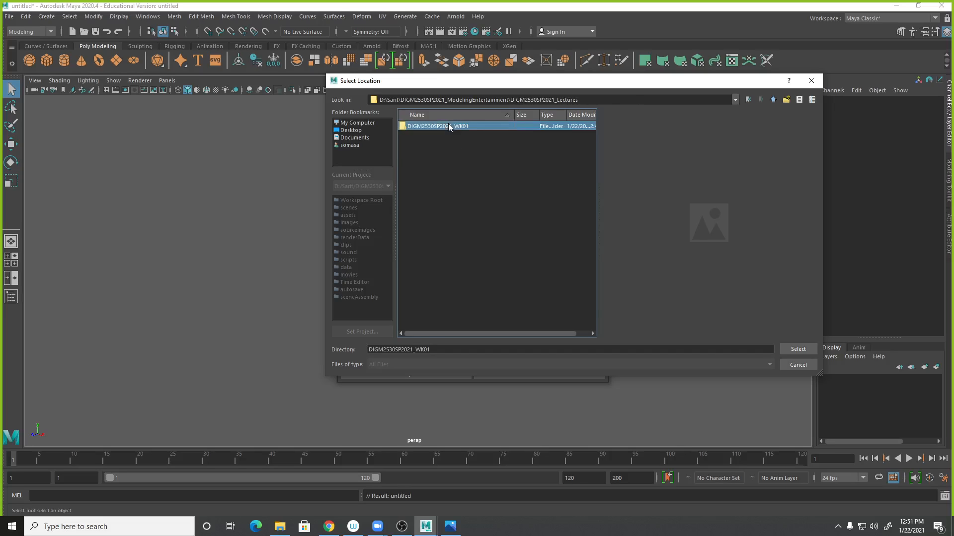
double_click(448, 125)
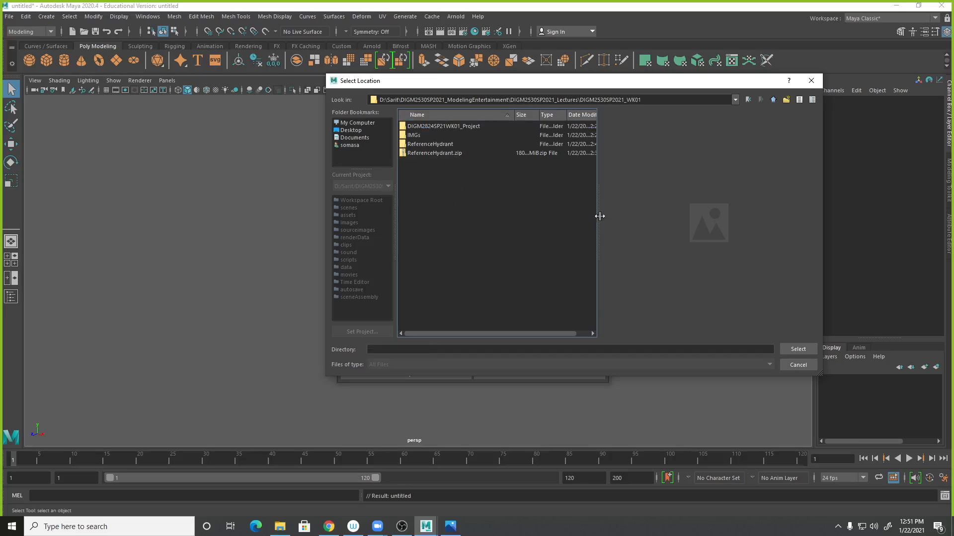
left_click(798, 350)
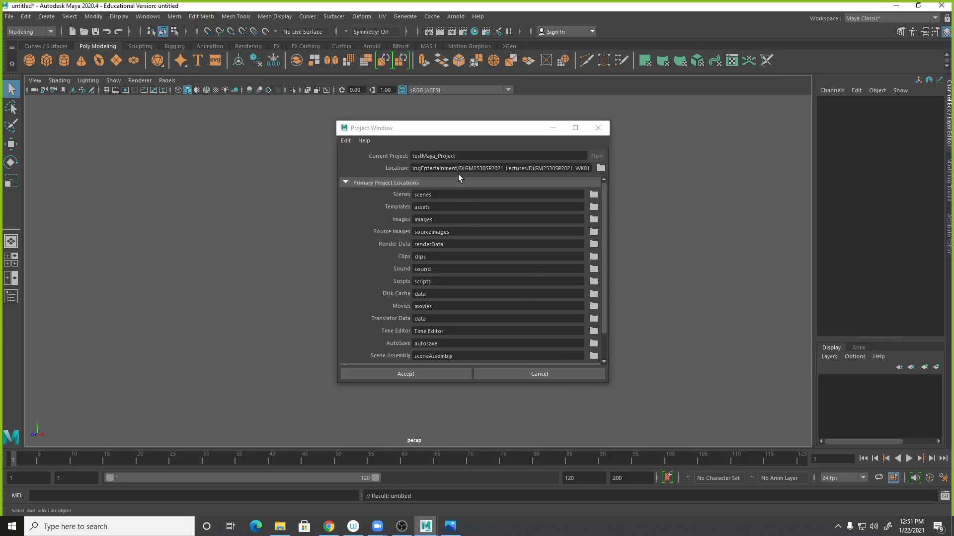
left_click_drag(462, 168, 642, 178)
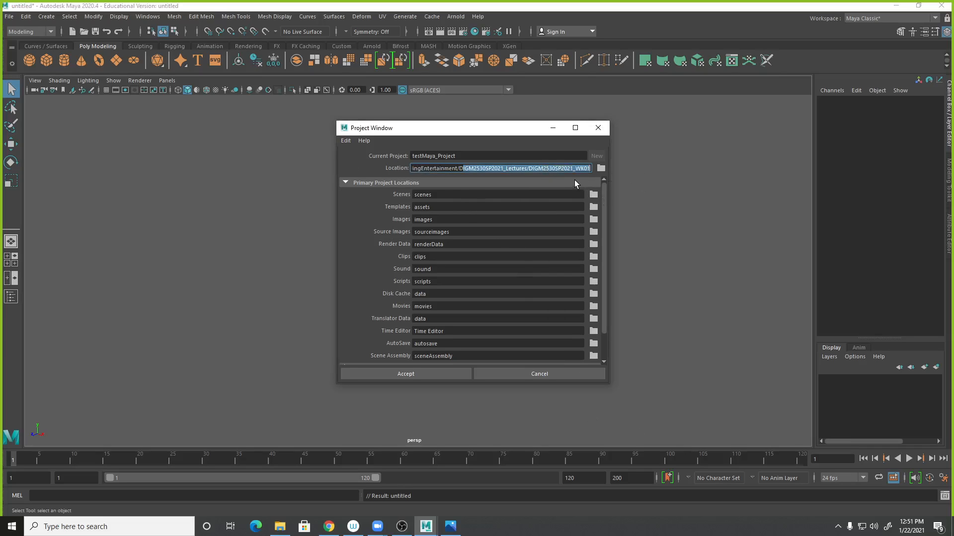
left_click(458, 375)
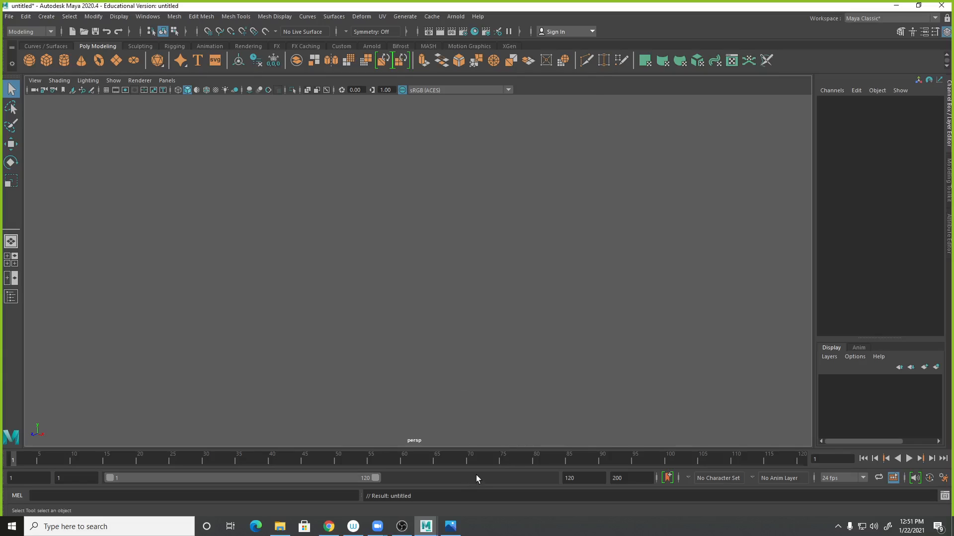
- Switch to File Explorer and open the new testMaya_Project folder to inspect its subfolders
left_click(279, 526)
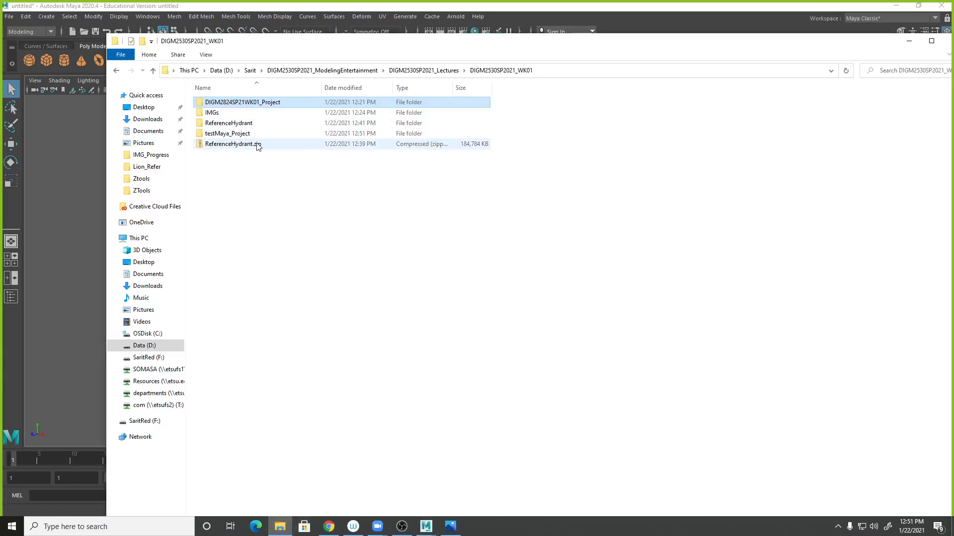
left_click(241, 135)
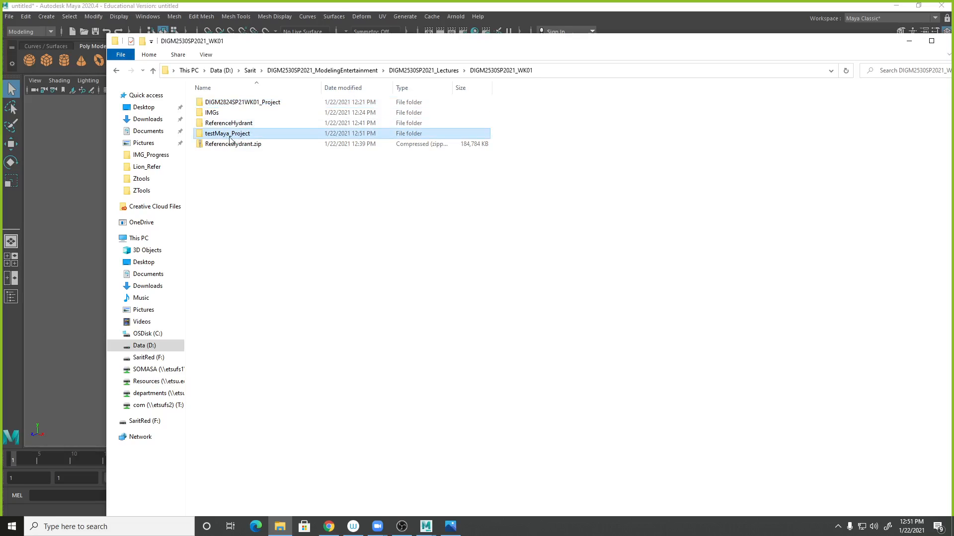
double_click(256, 137)
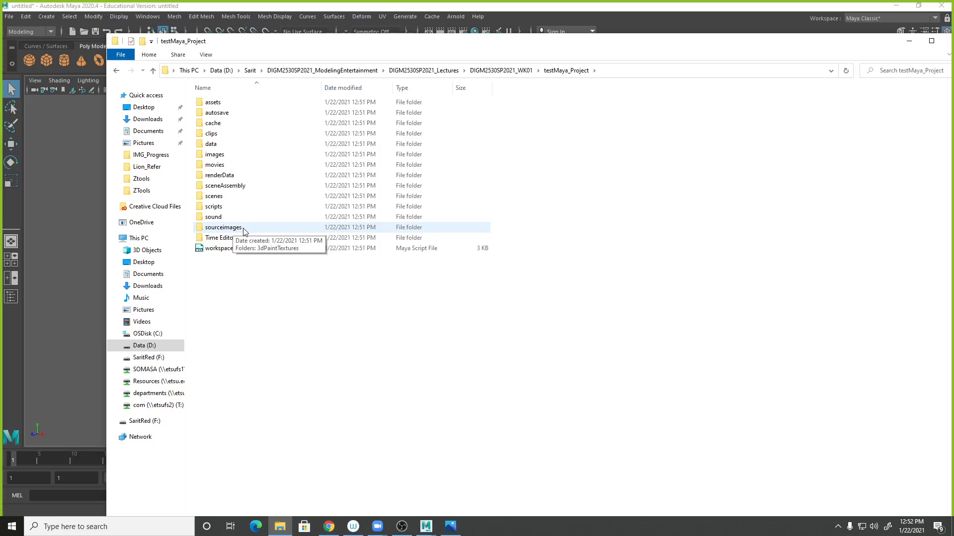
- Browse DIGM2824SP21WK01_Project and its sourceimages folder, then switch to the course page in the browser
left_click(502, 71)
double_click(240, 105)
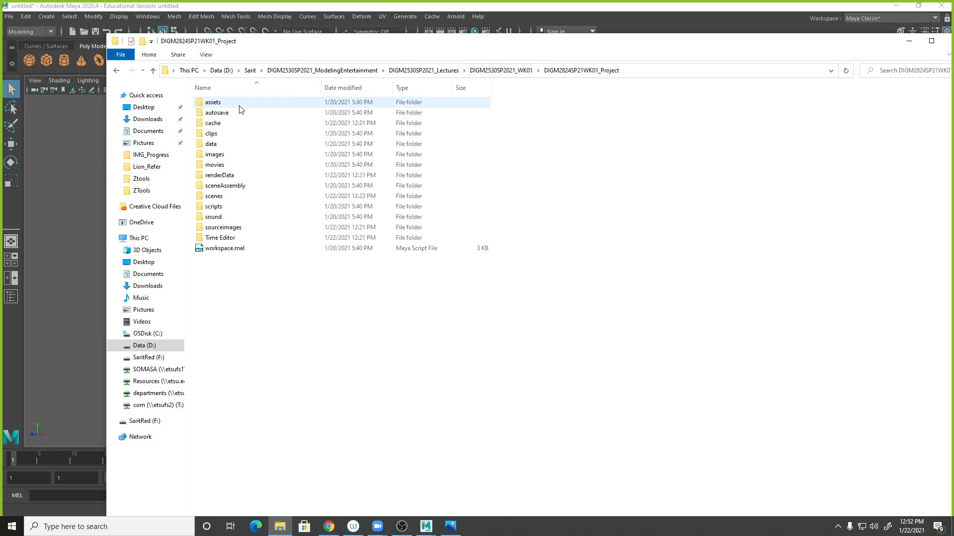
double_click(218, 227)
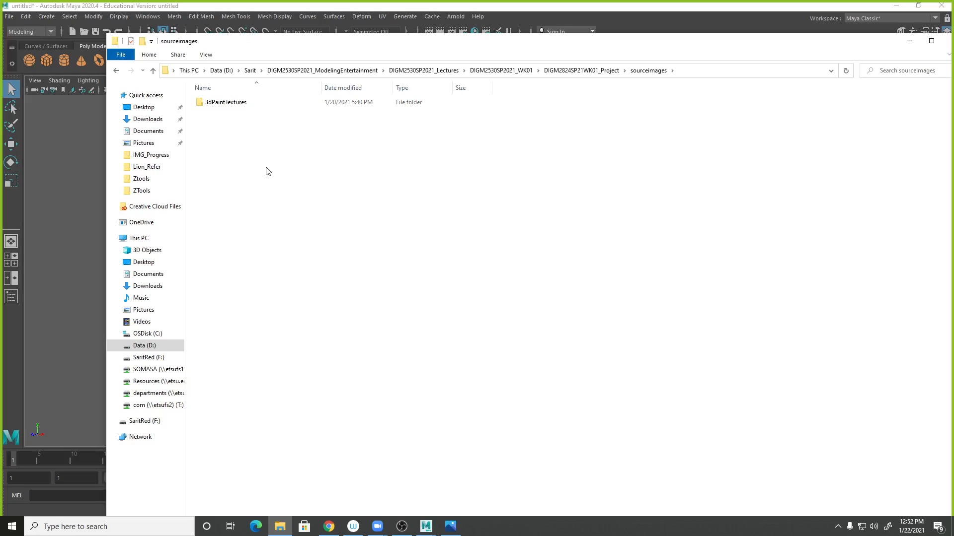
left_click(590, 72)
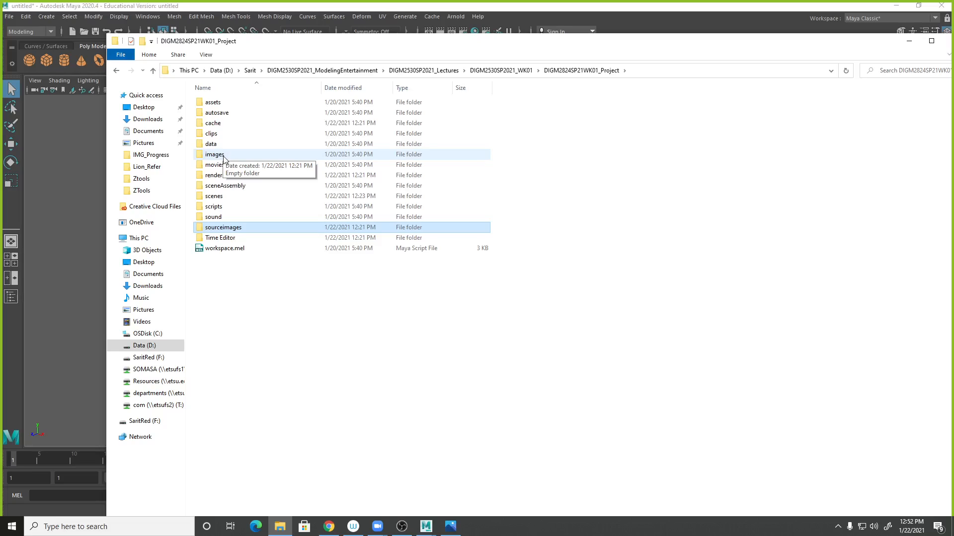
left_click(225, 158)
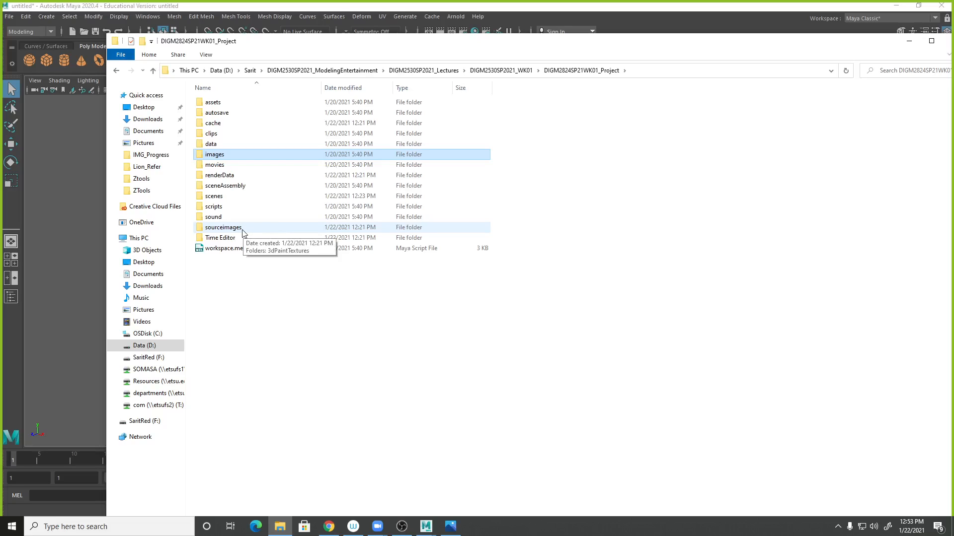
left_click(329, 529)
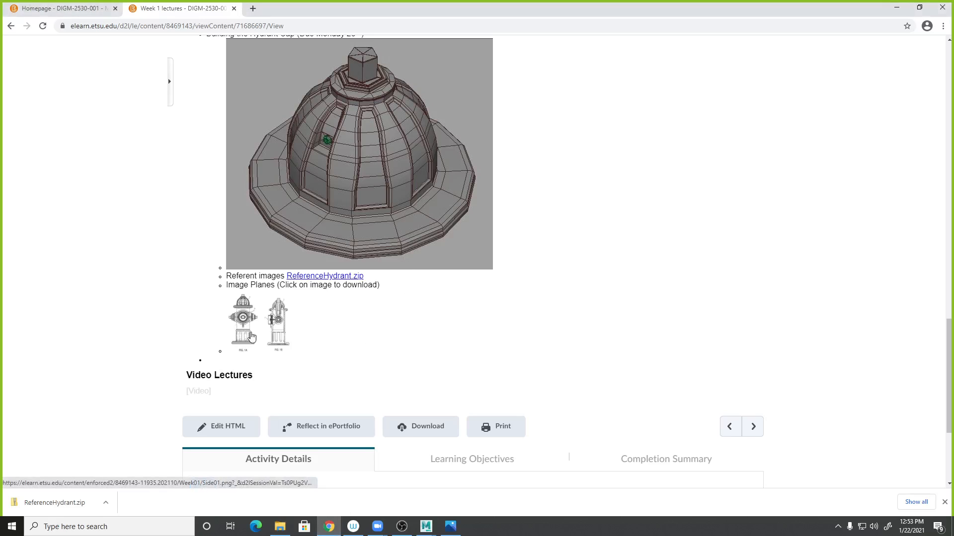
- Save the front image-plane picture as Front01.png into the sourceimages folder of DIGM2824SP21WK01_Project
right_click(241, 323)
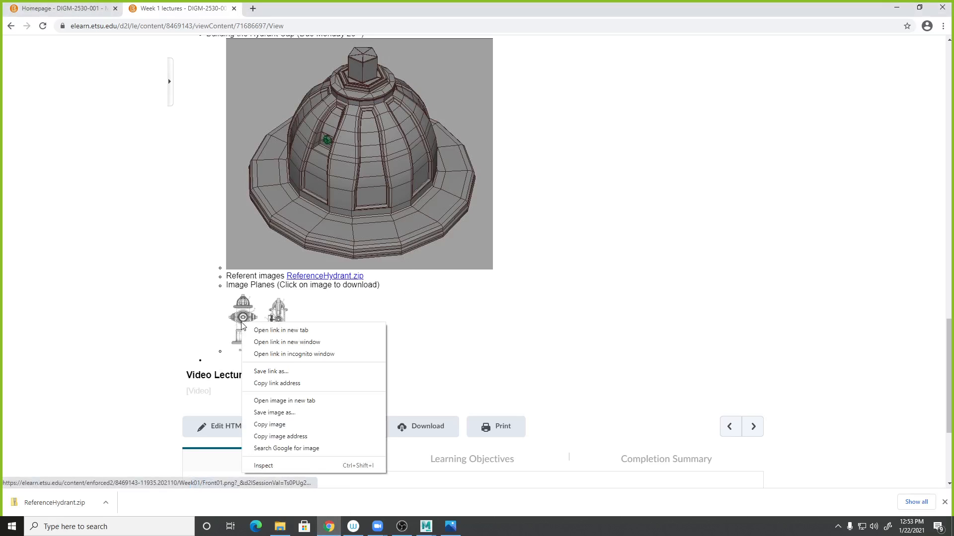
left_click(268, 372)
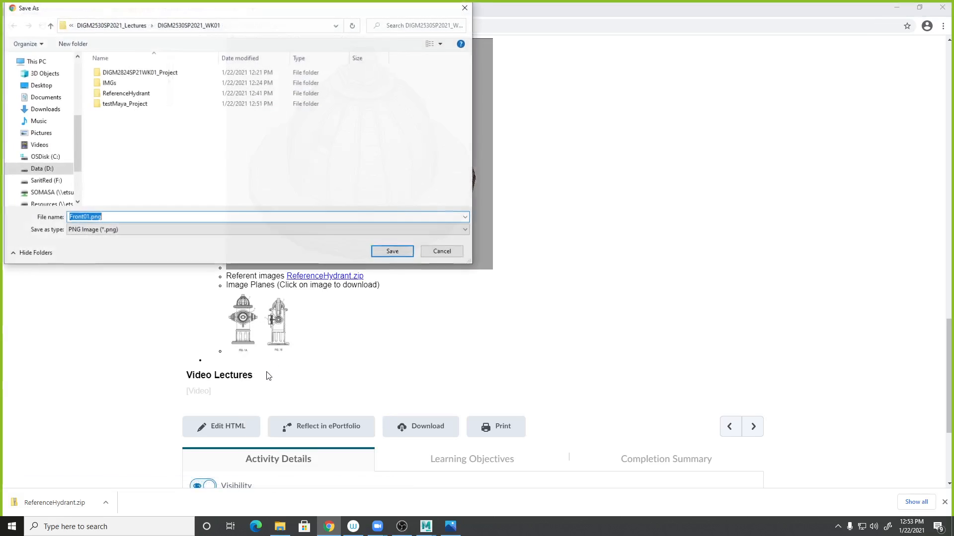
double_click(149, 73)
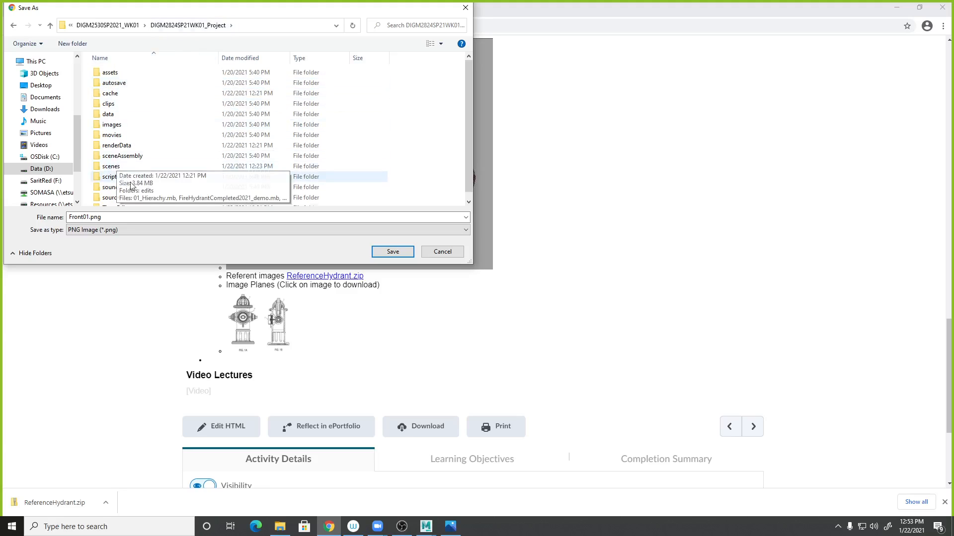
scroll(131, 188, "down", 1)
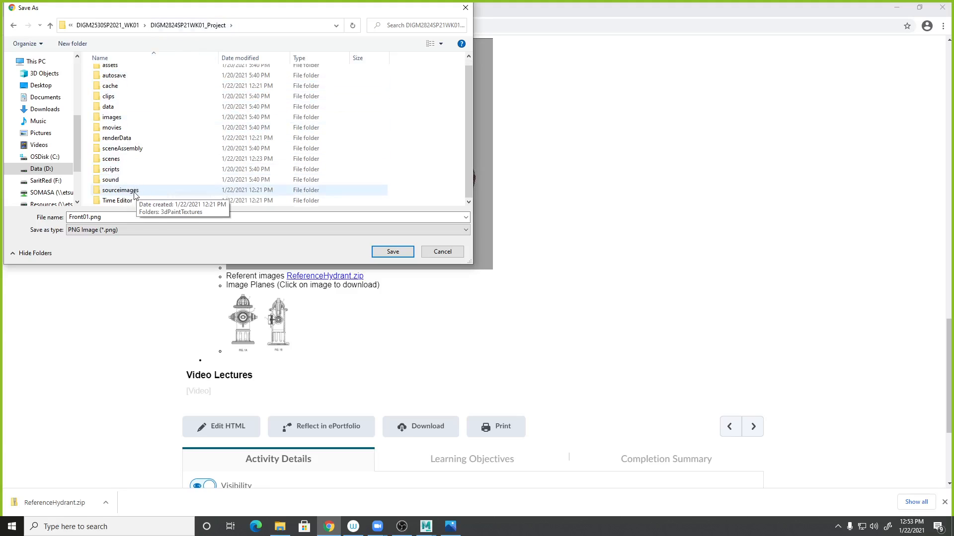
double_click(120, 190)
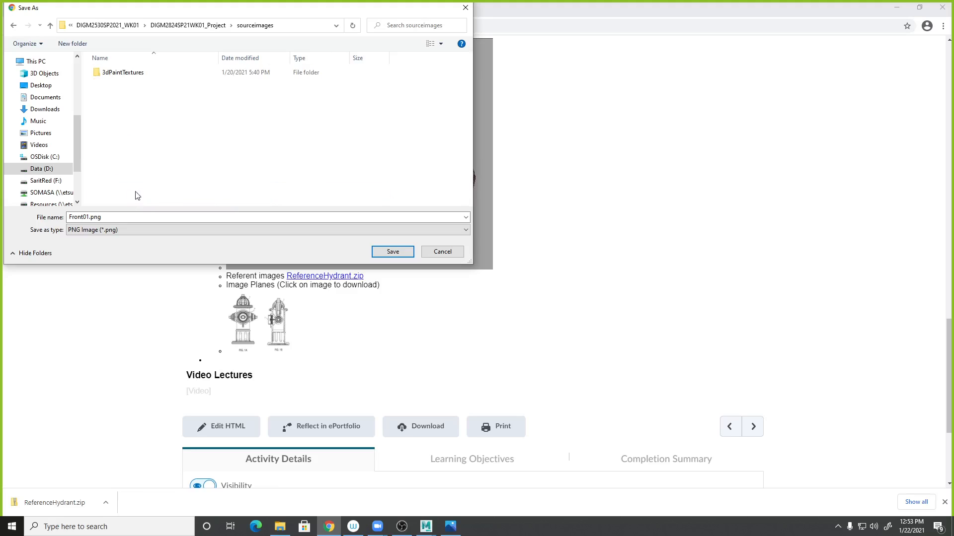
left_click(50, 169)
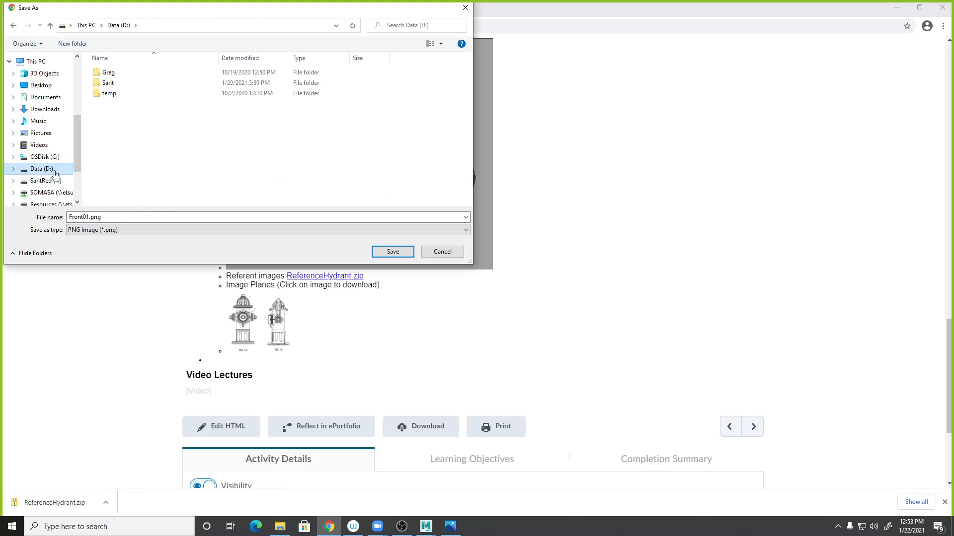
double_click(107, 82)
left_click(164, 76)
double_click(164, 75)
double_click(155, 74)
double_click(157, 74)
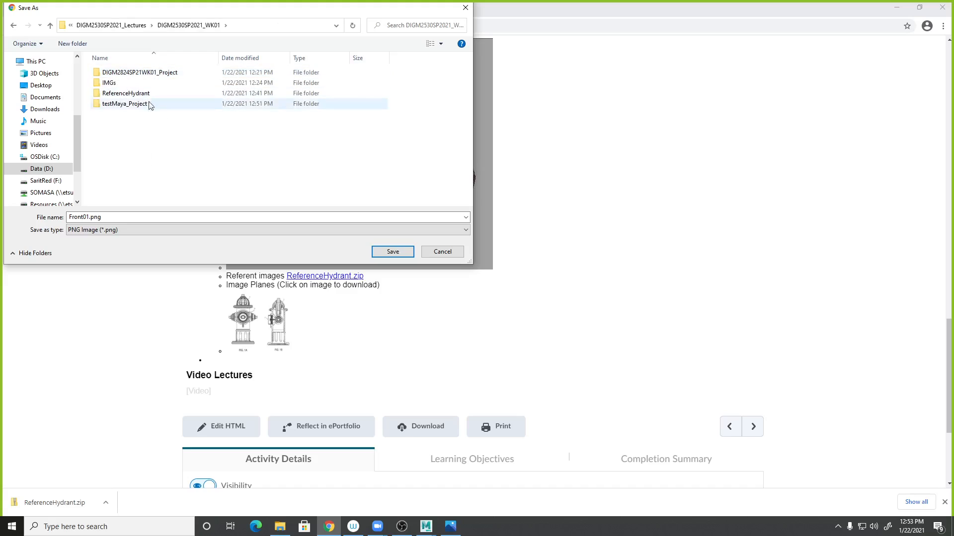
double_click(164, 75)
scroll(133, 187, "down", 1)
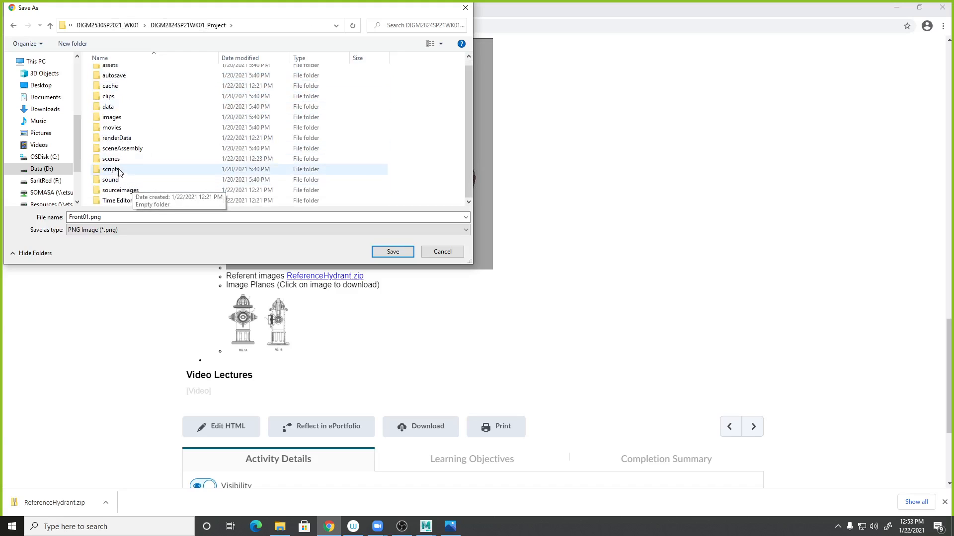
double_click(130, 187)
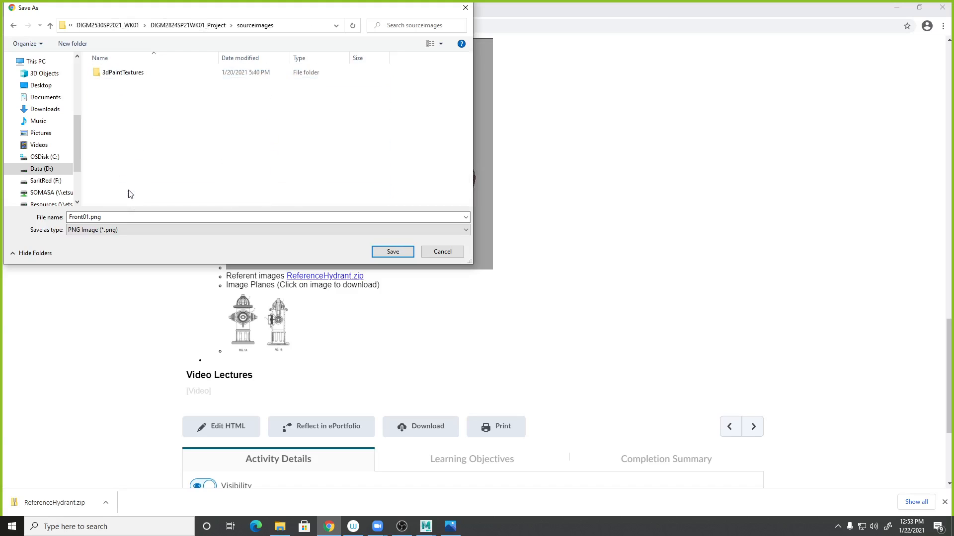
left_click(390, 252)
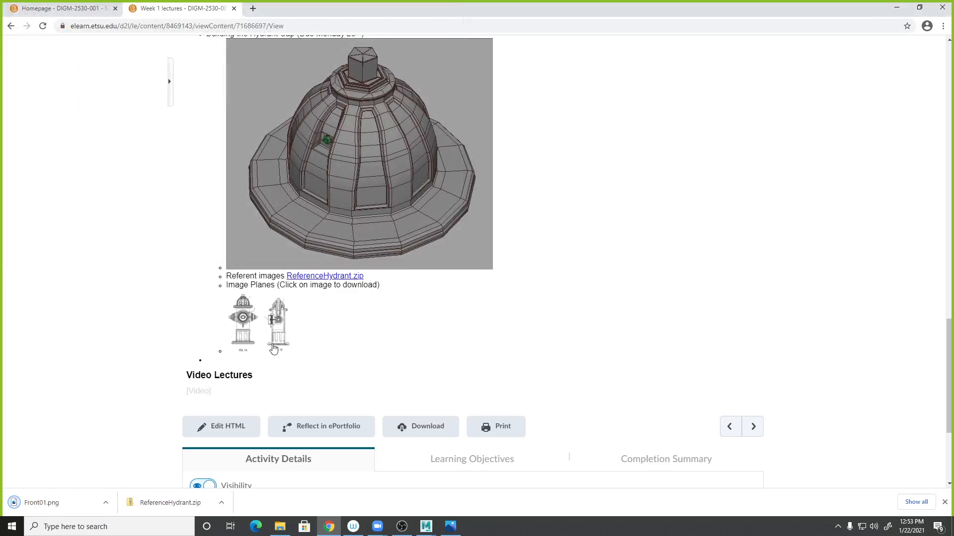
- Save the side image-plane picture as Side01.png into the same sourceimages folder
right_click(279, 336)
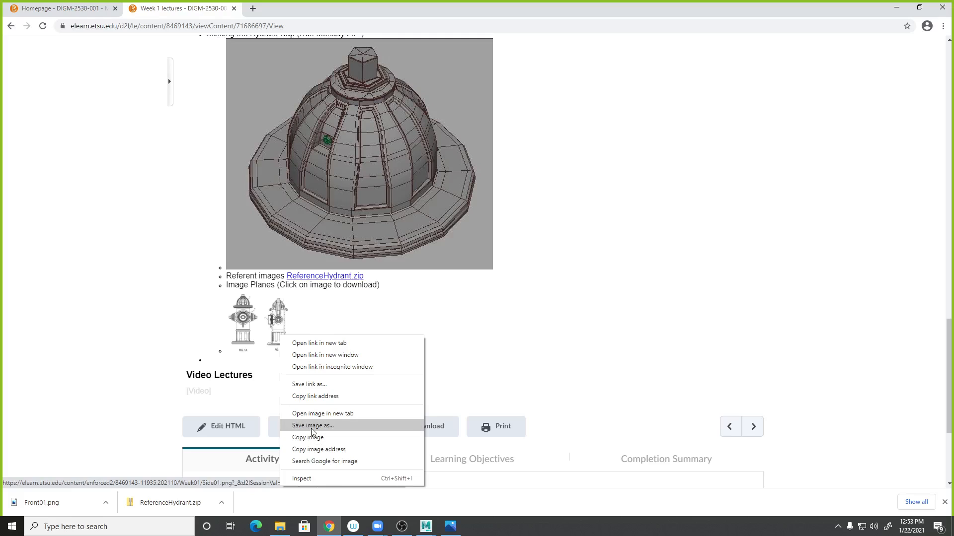
left_click(309, 385)
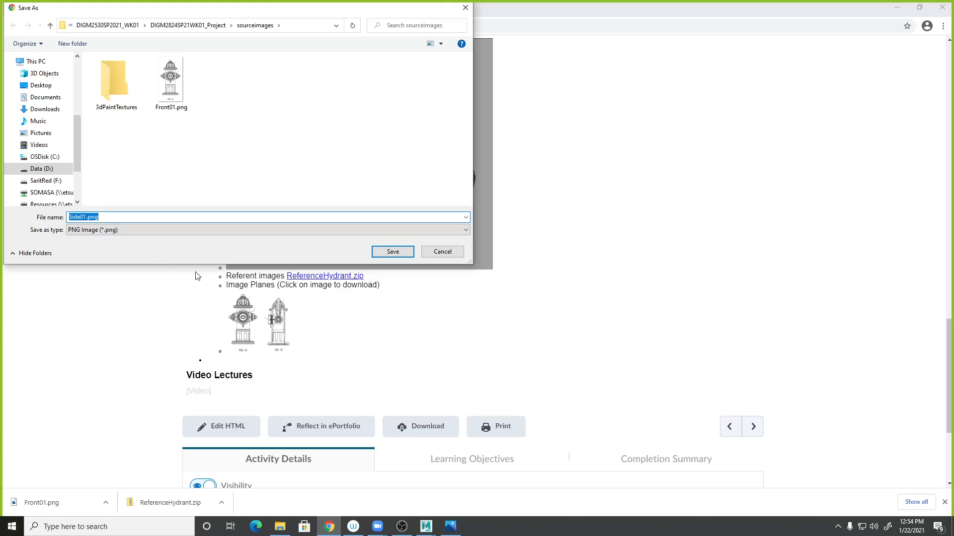
left_click(393, 252)
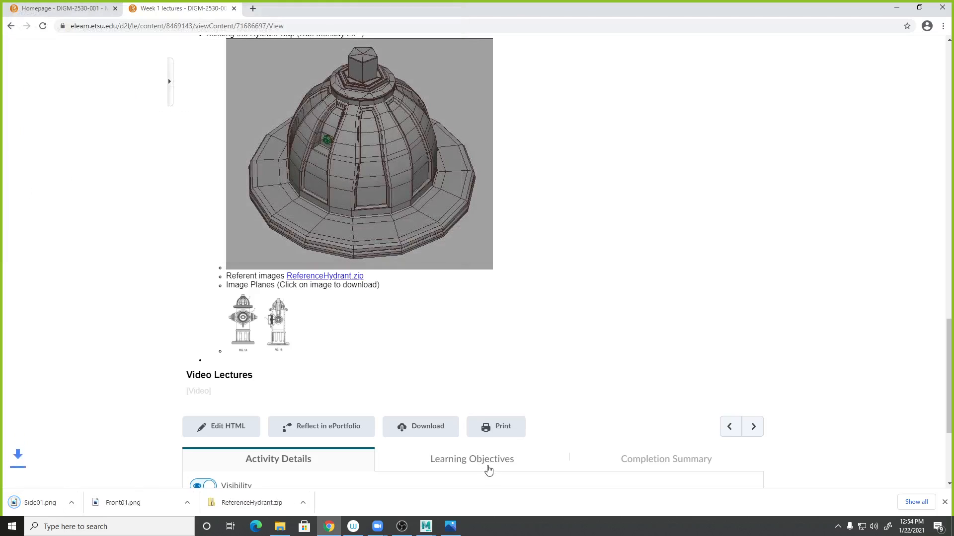
- Switch to Maya, change to the four-view layout and turn on the grid in the perspective view
left_click(895, 11)
left_click(690, 8)
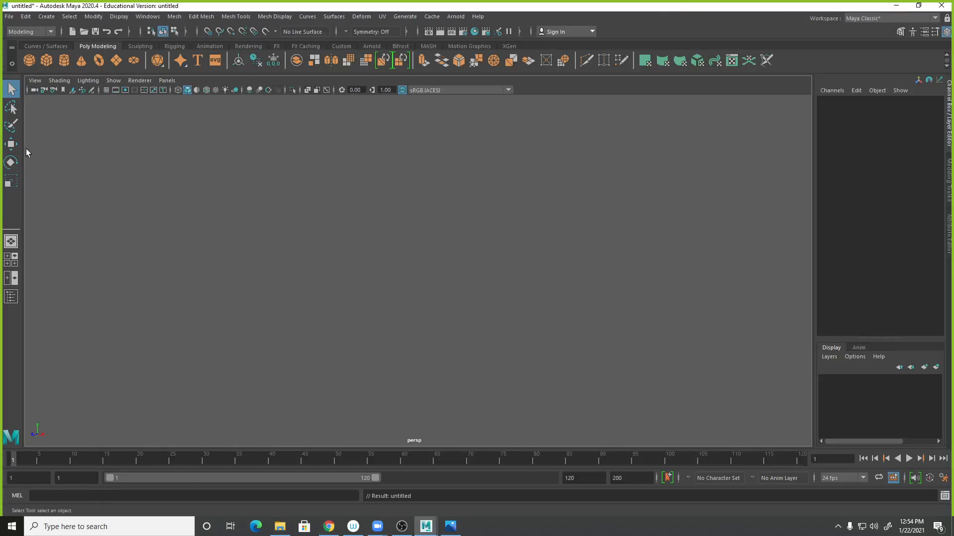
left_click(11, 259)
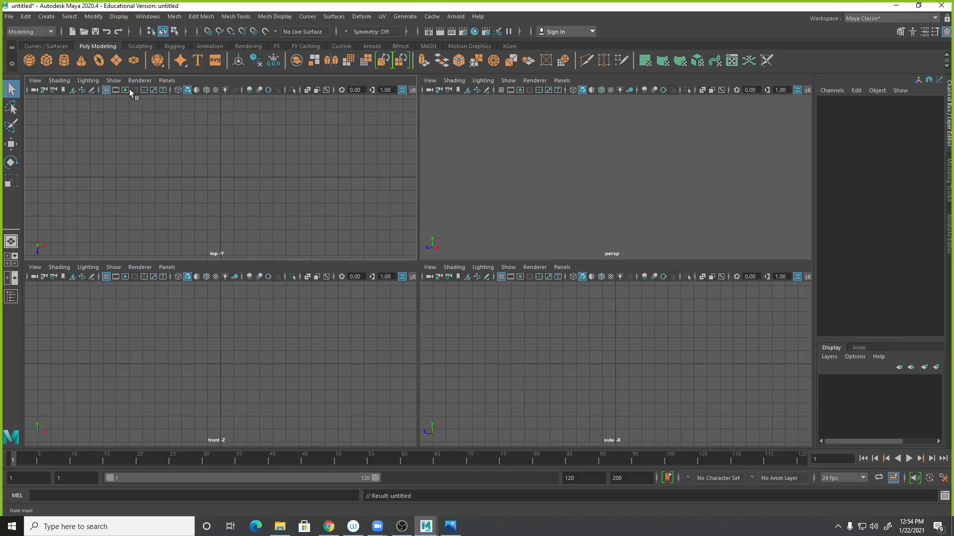
left_click(501, 90)
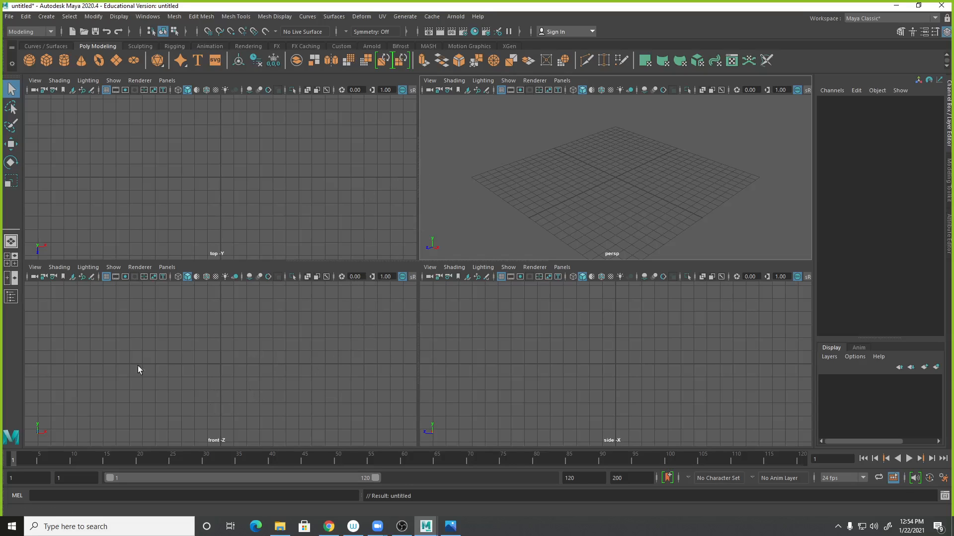
left_click(35, 267)
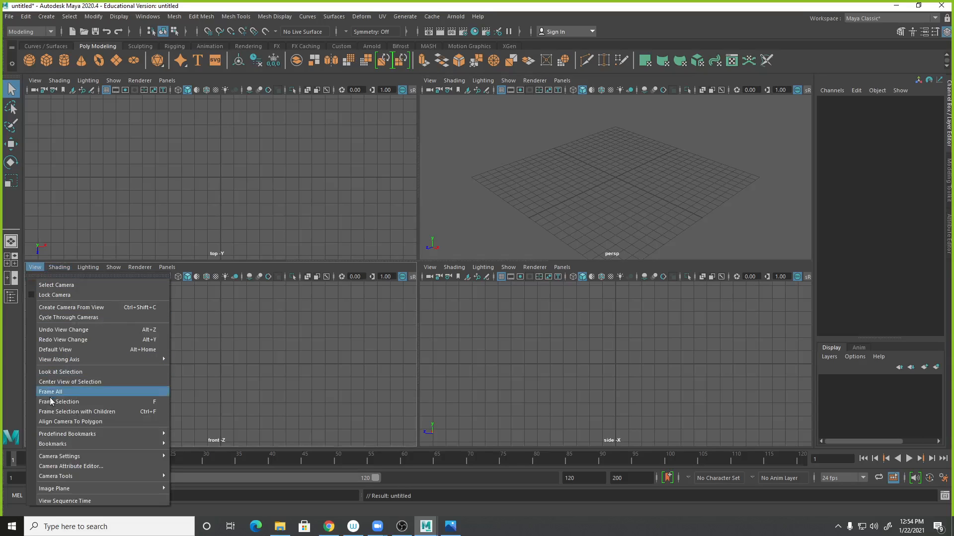
mouse_move(121, 489)
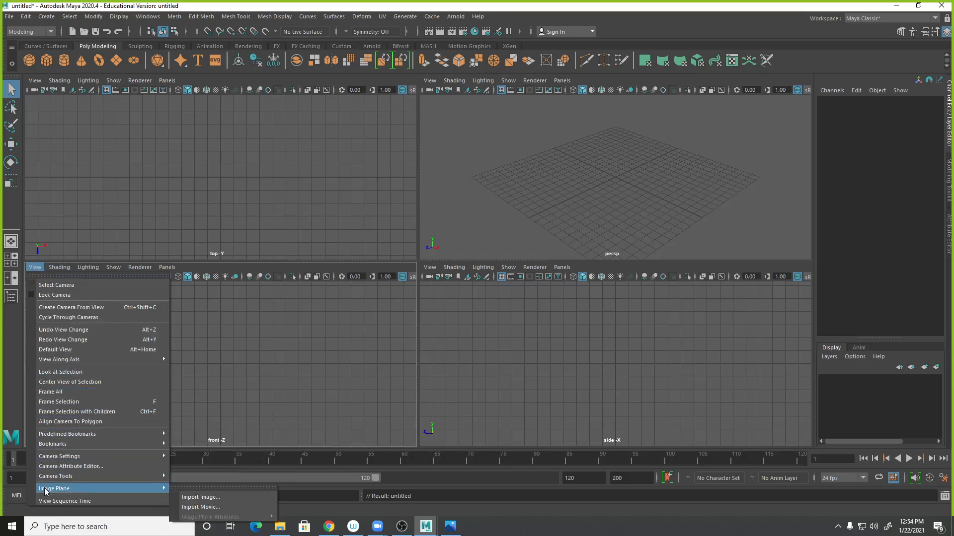
left_click(212, 498)
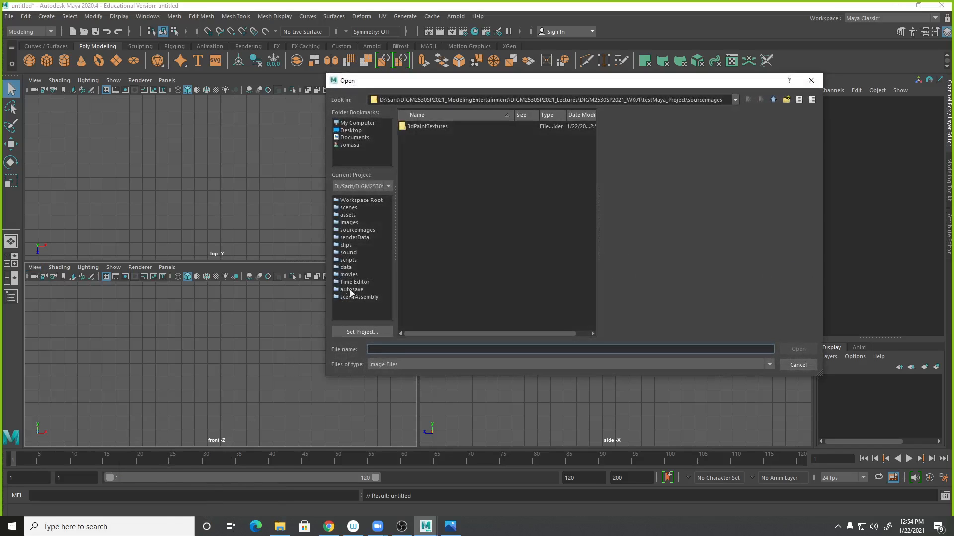
left_click(806, 366)
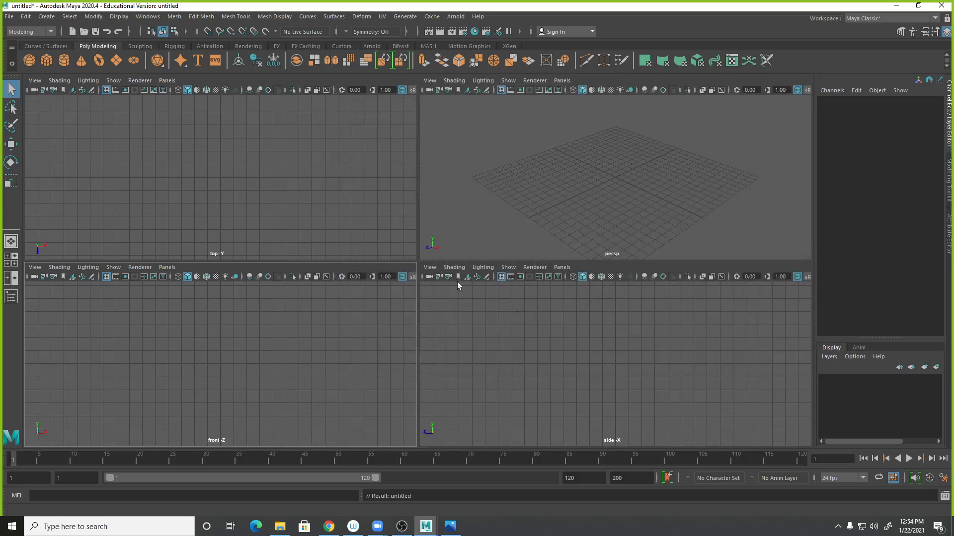
- Set DIGM2824SP21WK01_Project as the current project, also picking it from the recent projects list
left_click(9, 16)
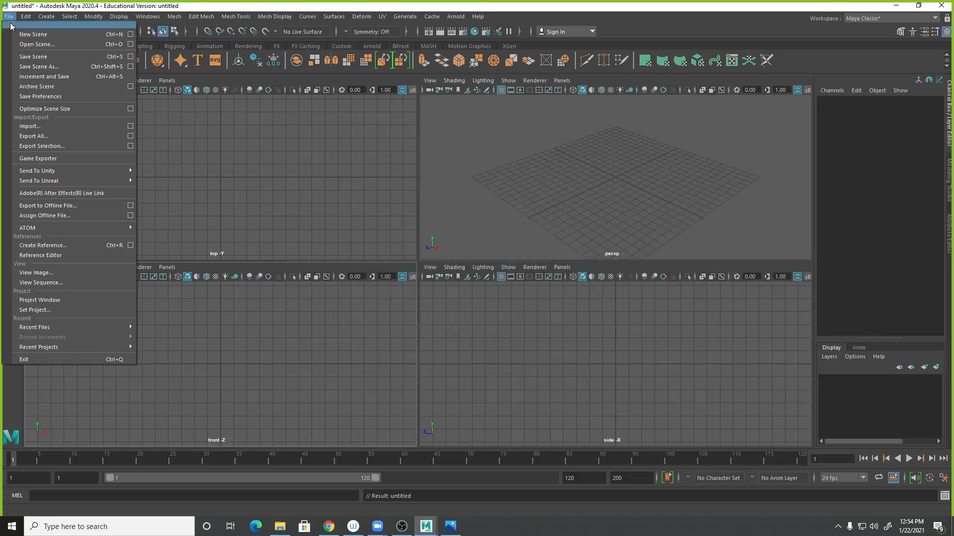
left_click(62, 310)
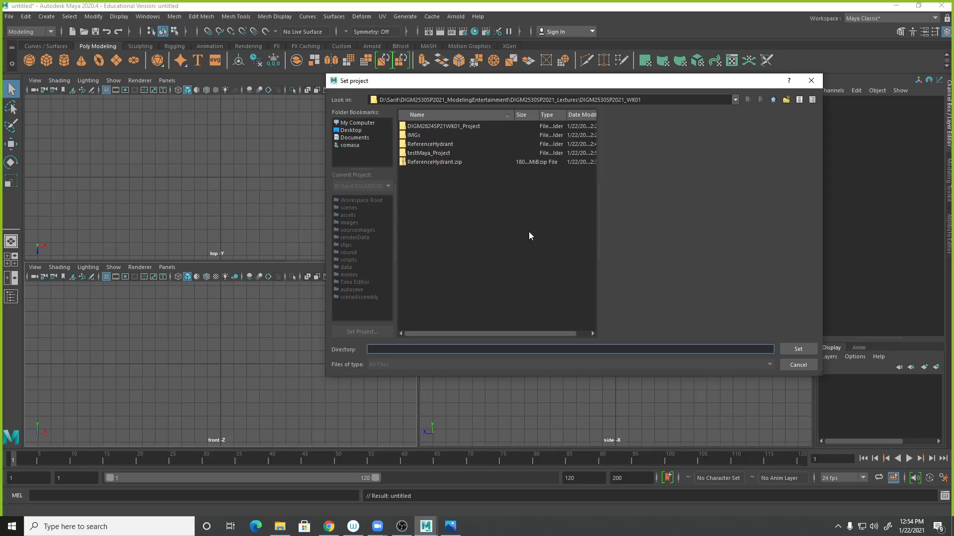
double_click(466, 126)
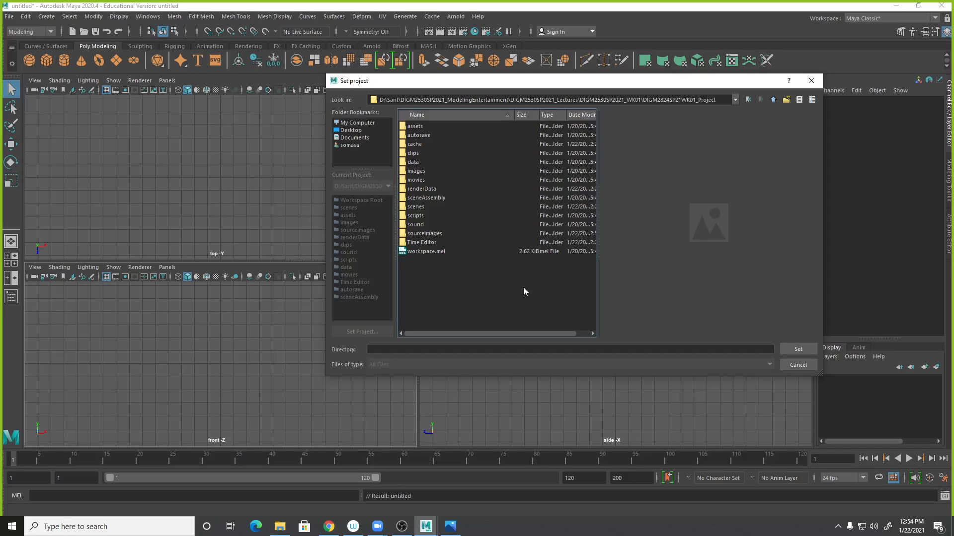
left_click(798, 364)
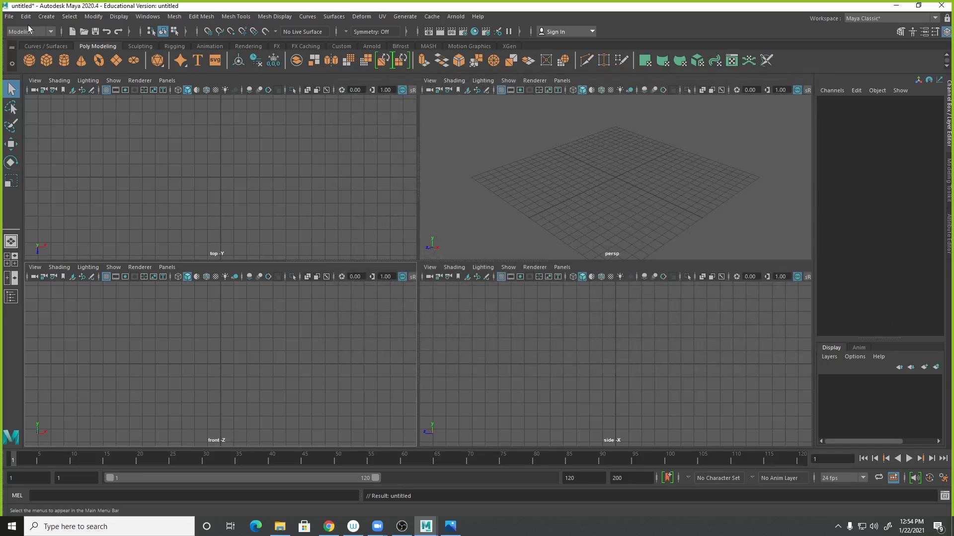
left_click(9, 17)
mouse_move(54, 351)
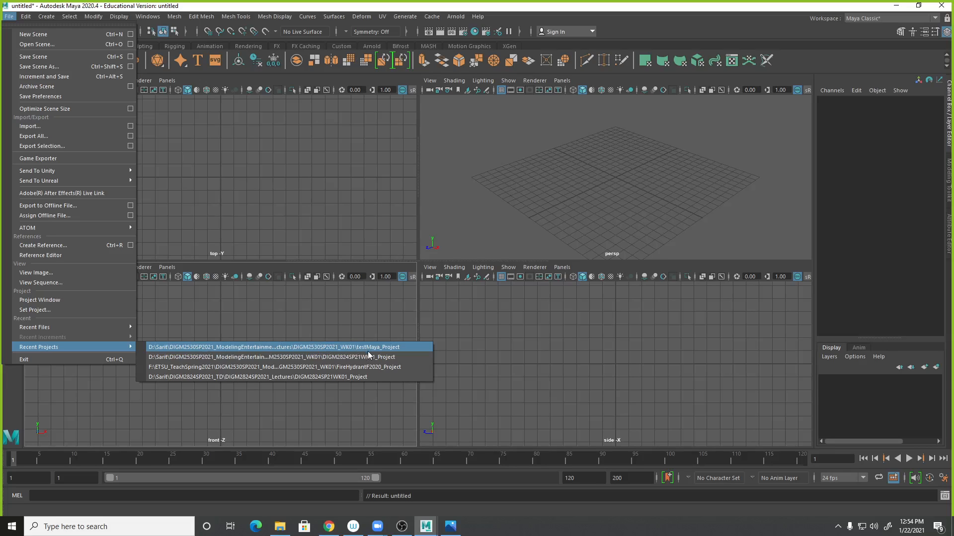
left_click(342, 358)
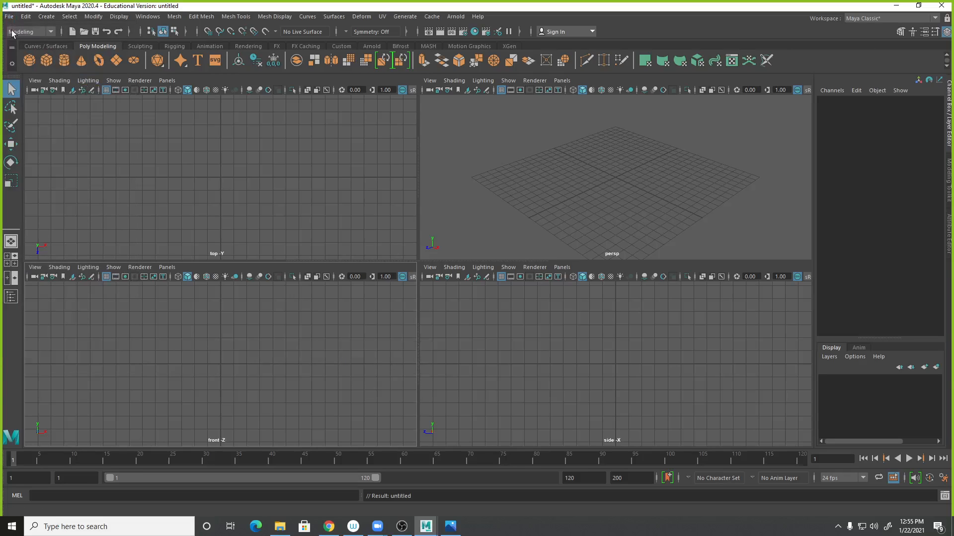
- Open the front view's image-plane import browser to check the project's sourceimages folder, then cancel it
left_click(35, 267)
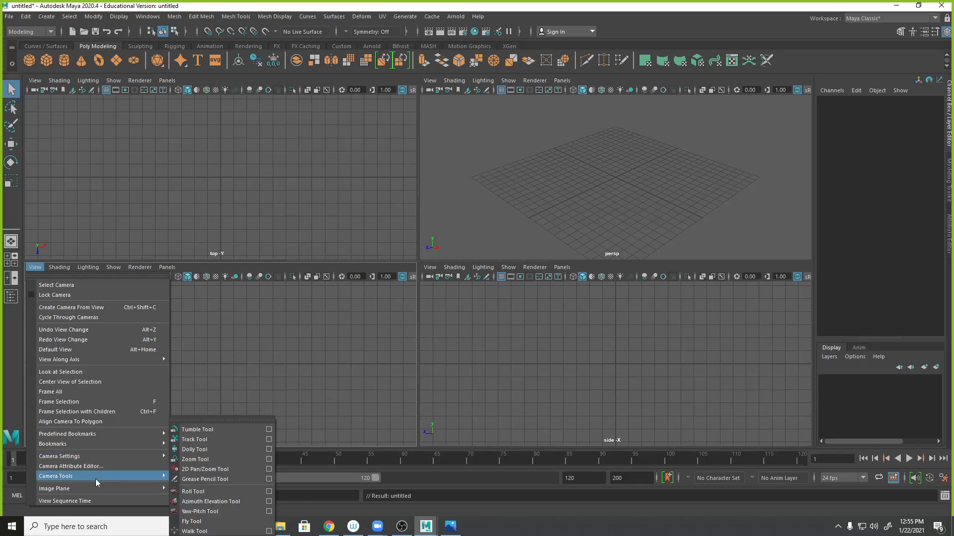
mouse_move(94, 488)
left_click(201, 489)
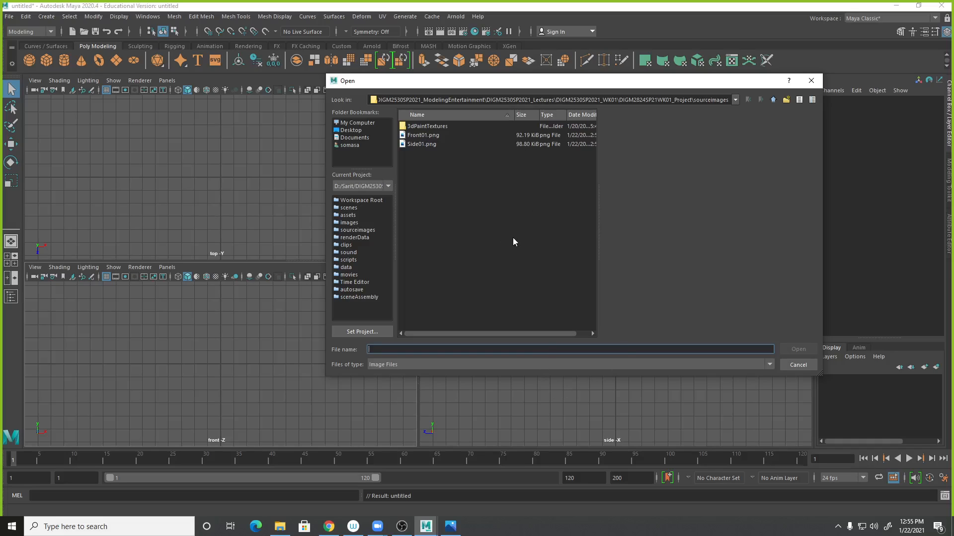
left_click(808, 367)
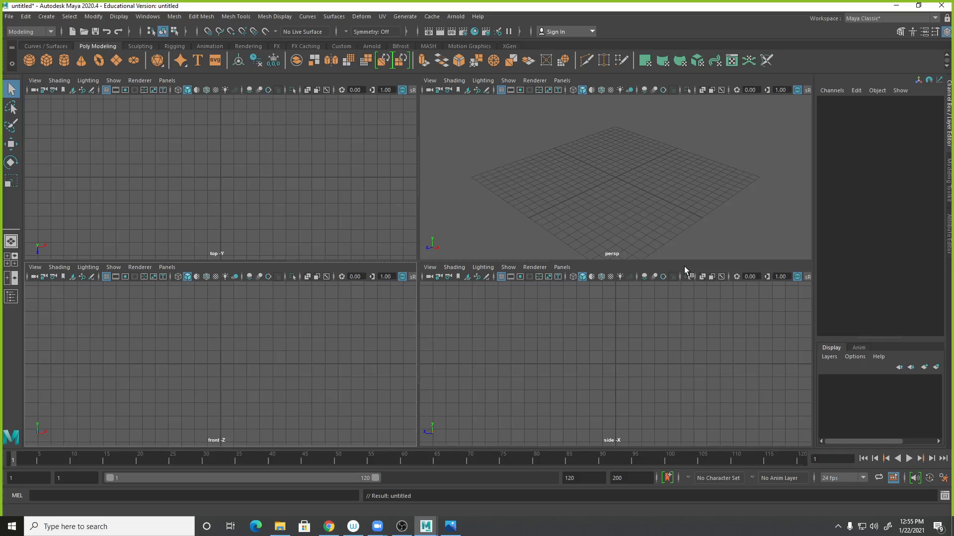
- Open the TesCombine.mb scene from the project's scenes folder
left_click(9, 16)
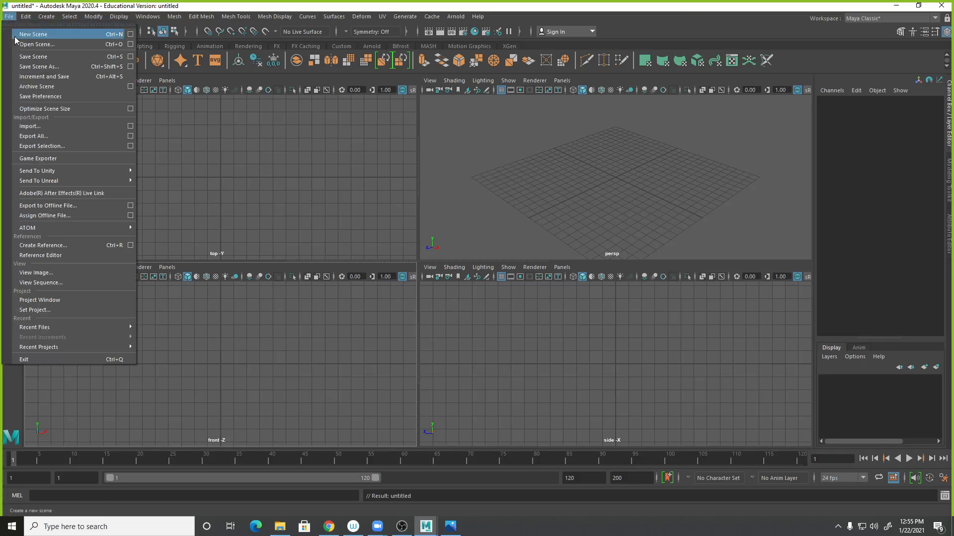
left_click(30, 44)
left_click(431, 153)
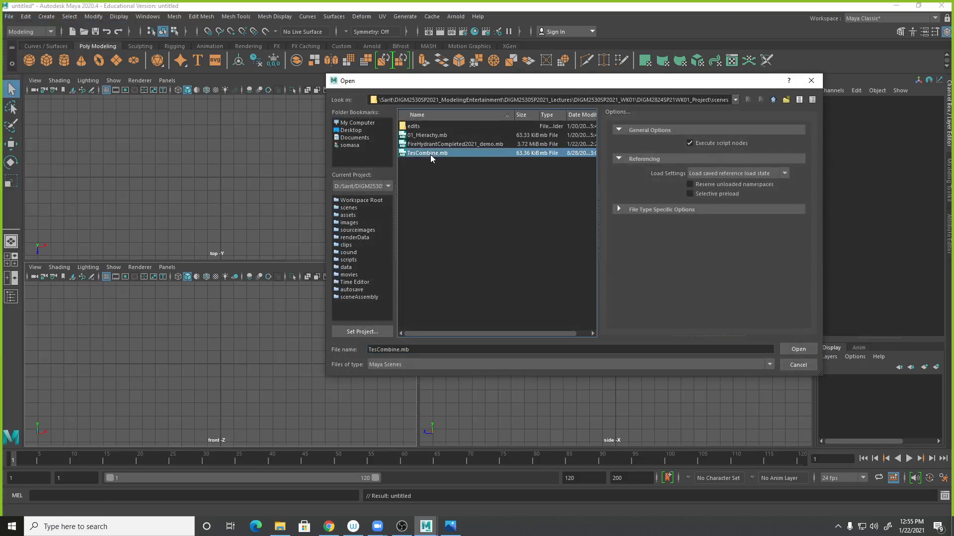
double_click(430, 153)
- Maximize the perspective view and select the box mesh with the hexagonal top
left_click(478, 266)
left_click_drag(678, 376, 592, 273, "alt")
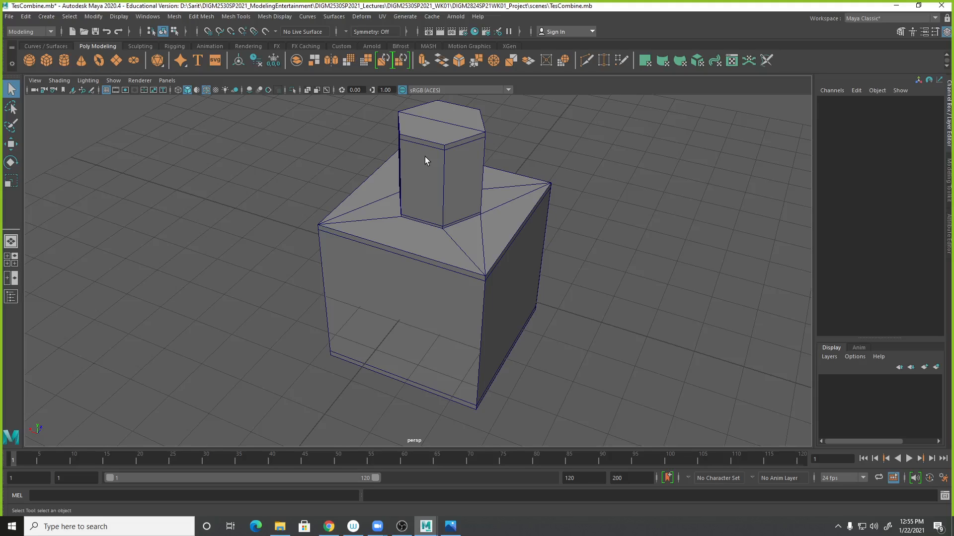
left_click_drag(536, 256, 593, 235, "alt")
middle_click_drag(592, 234, 677, 345, "alt")
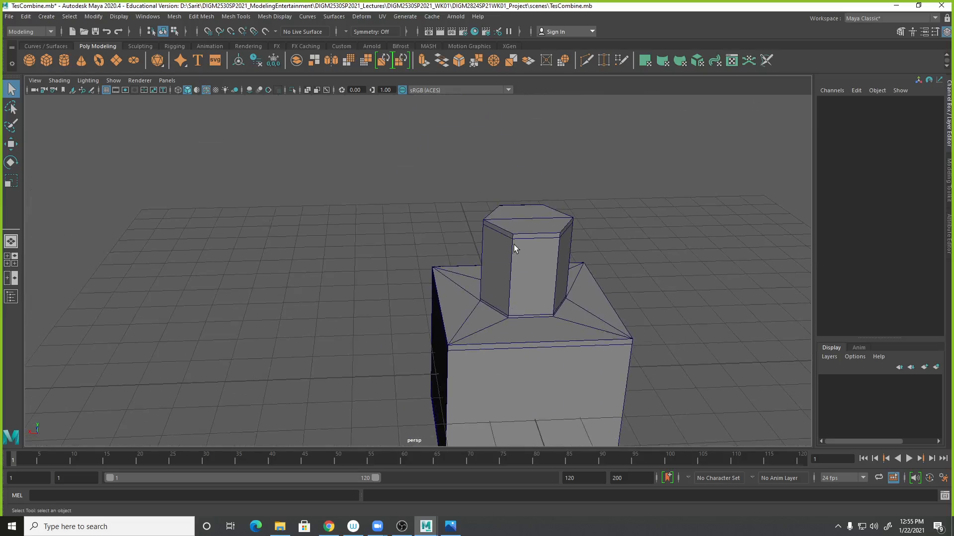
left_click_drag(560, 345, 667, 266, "alt")
left_click_drag(605, 236, 168, 165, "alt")
left_click(106, 90)
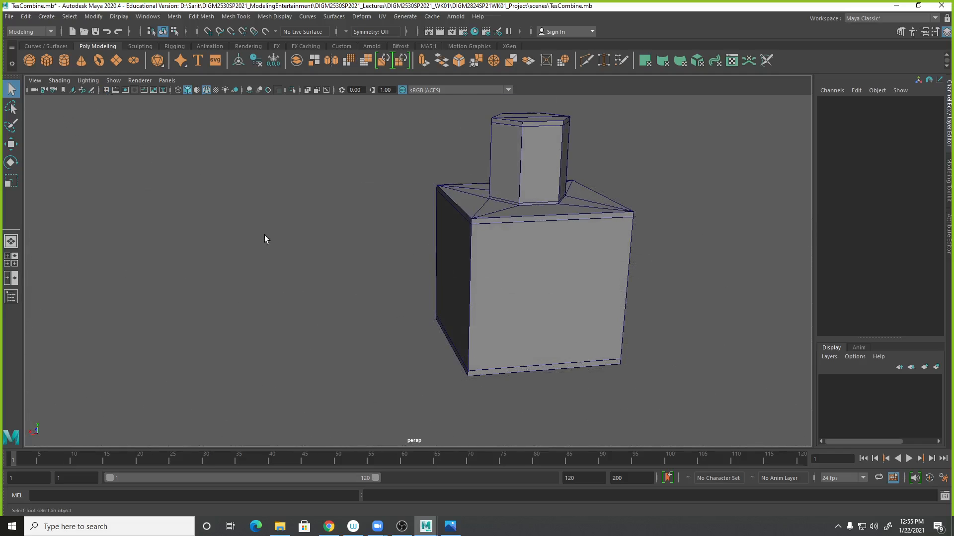
left_click_drag(651, 317, 489, 233, "alt")
left_click(520, 302)
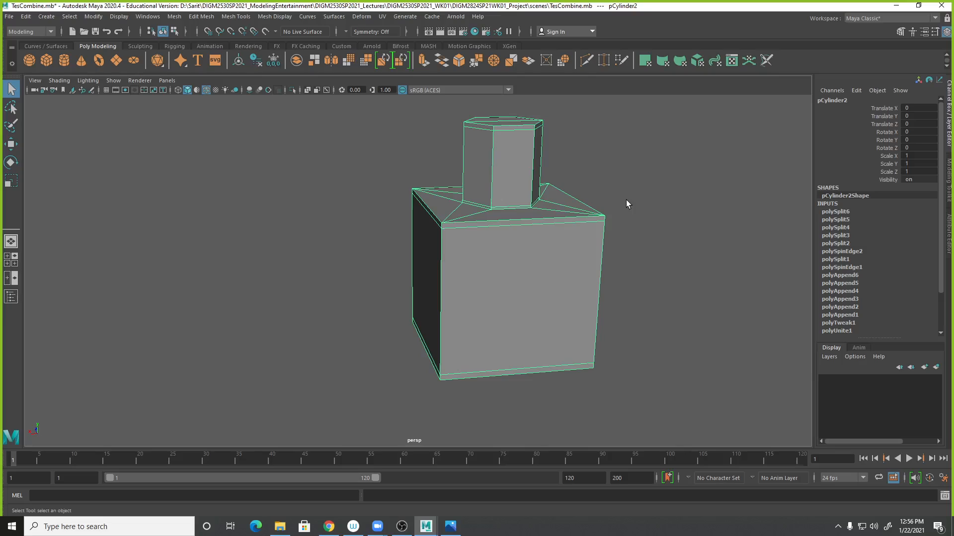
- Toggle the smooth mesh preview on the hexagon-topped box and orbit around it to inspect its shape
key("3")
key("1")
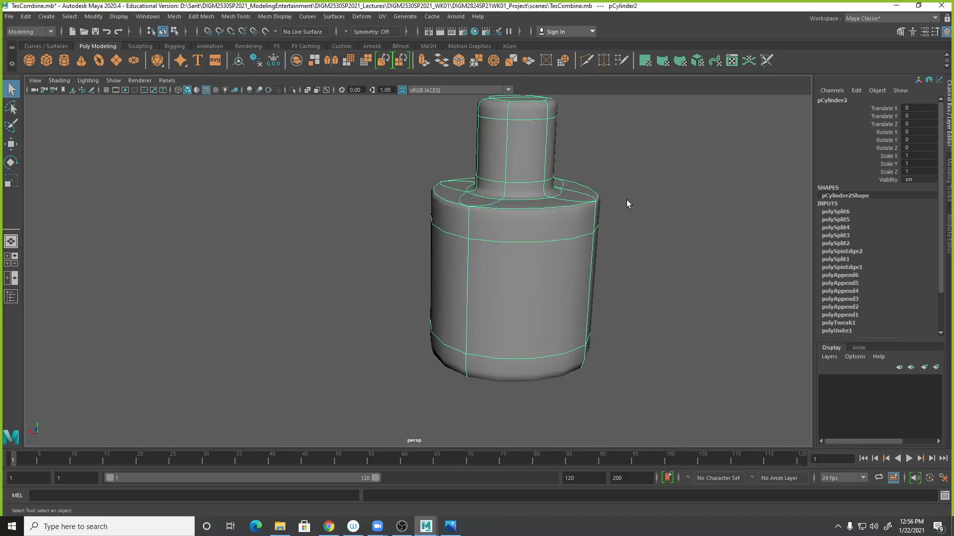
key("3")
middle_click_drag(632, 304, 552, 310, "alt")
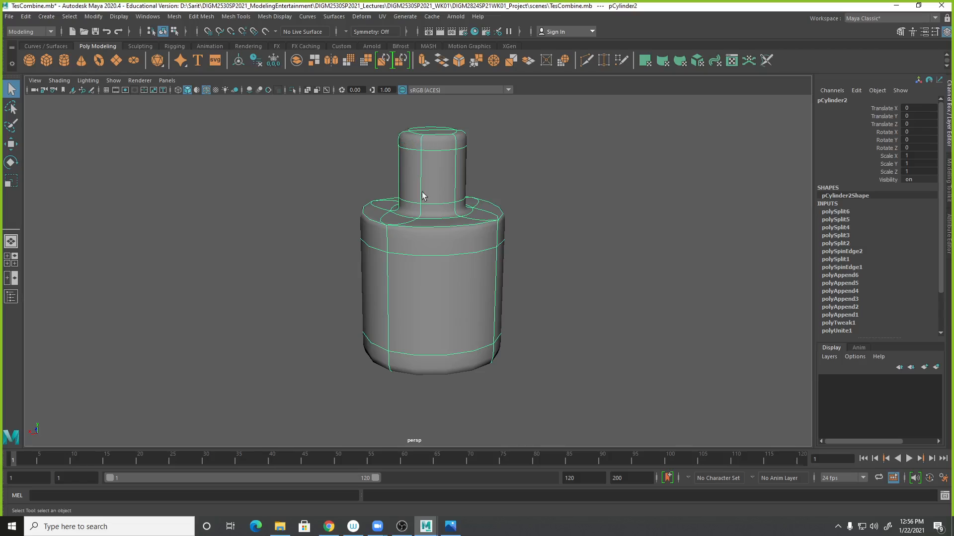
key("1")
right_click_drag(430, 270, 515, 249, "alt")
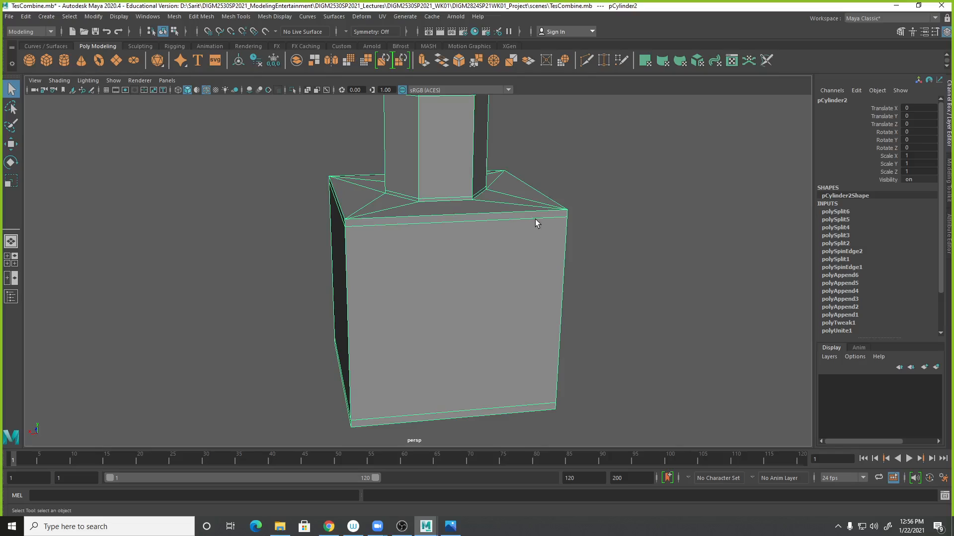
right_click_drag(425, 209, 465, 229, "alt")
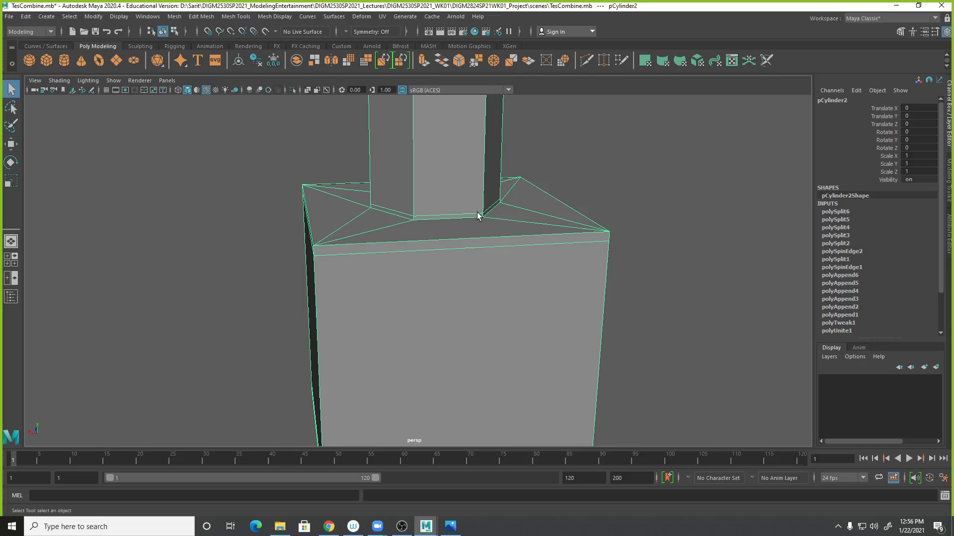
right_click_drag(473, 246, 414, 270)
- Delete an edge near the top of the box and check the smoothed preview of the result
left_click(475, 252)
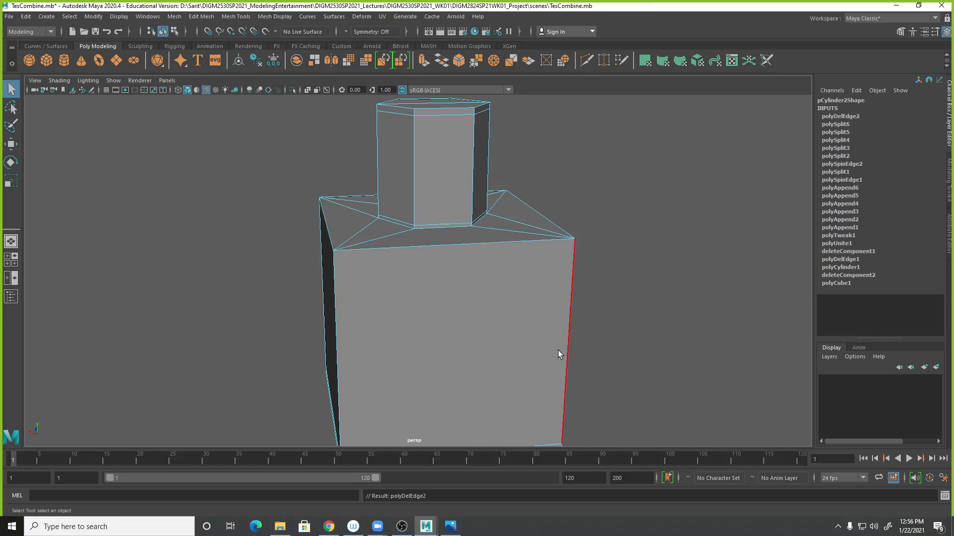
middle_click_drag(558, 353, 560, 200, "alt")
right_click_drag(582, 316, 575, 389, "alt")
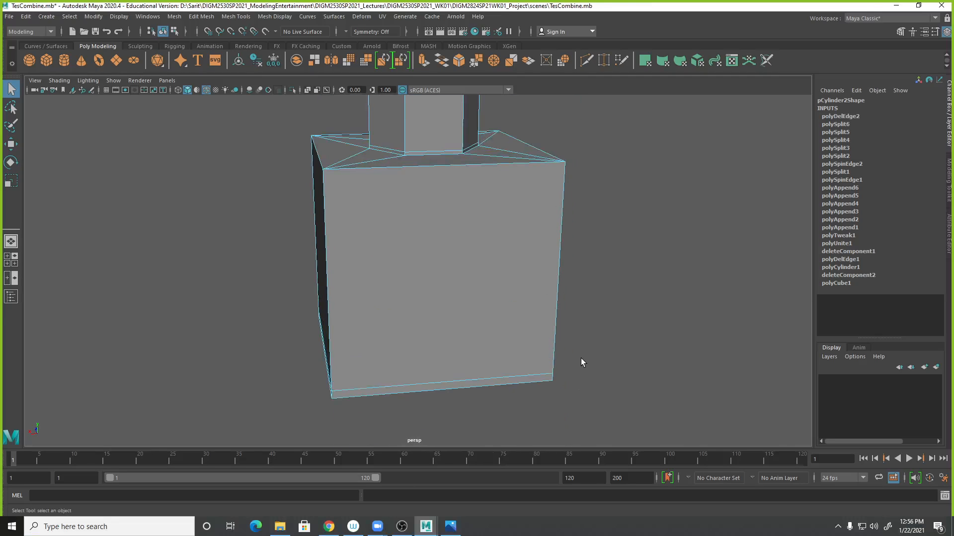
key("3")
left_click_drag(584, 368, 524, 315, "alt")
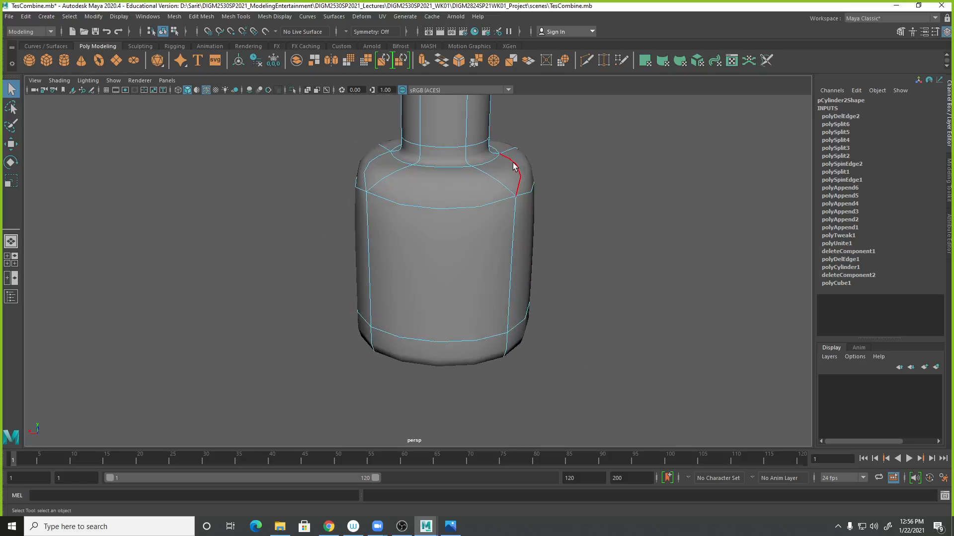
left_click_drag(549, 198, 516, 179, "alt")
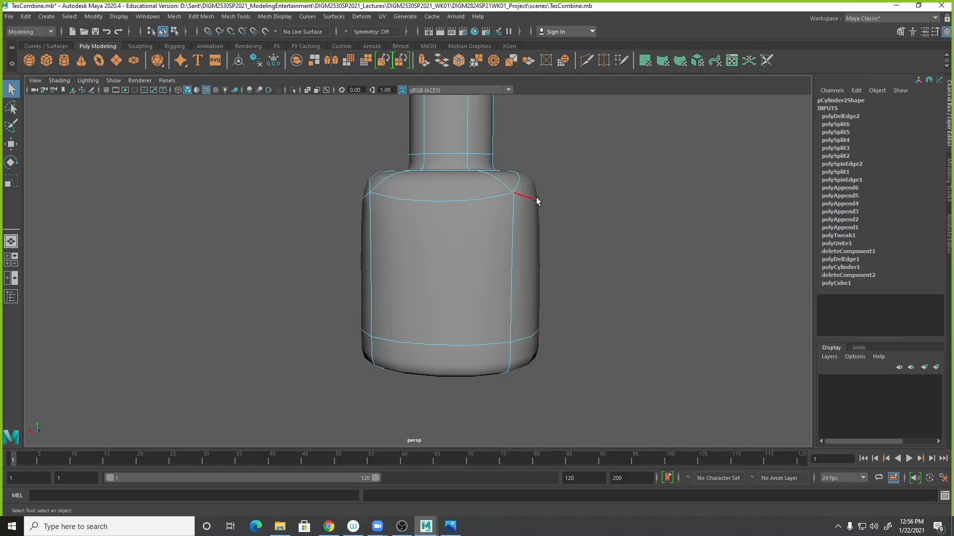
- Select and delete the edge loop along the box's bottom, then compare the smoothed and unsmoothed mesh
left_click_drag(527, 205, 527, 347, "alt")
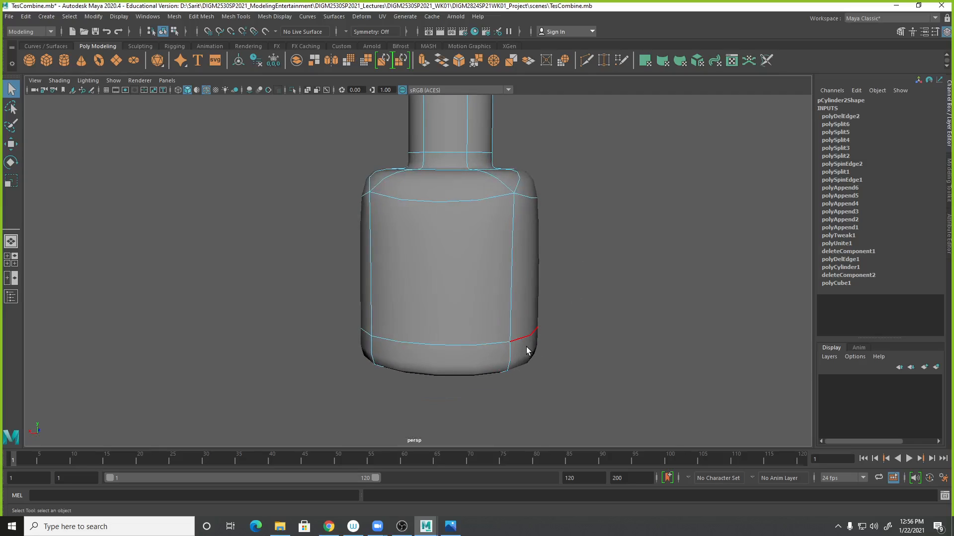
key("1")
right_click_drag(514, 373, 520, 318)
left_click(516, 382)
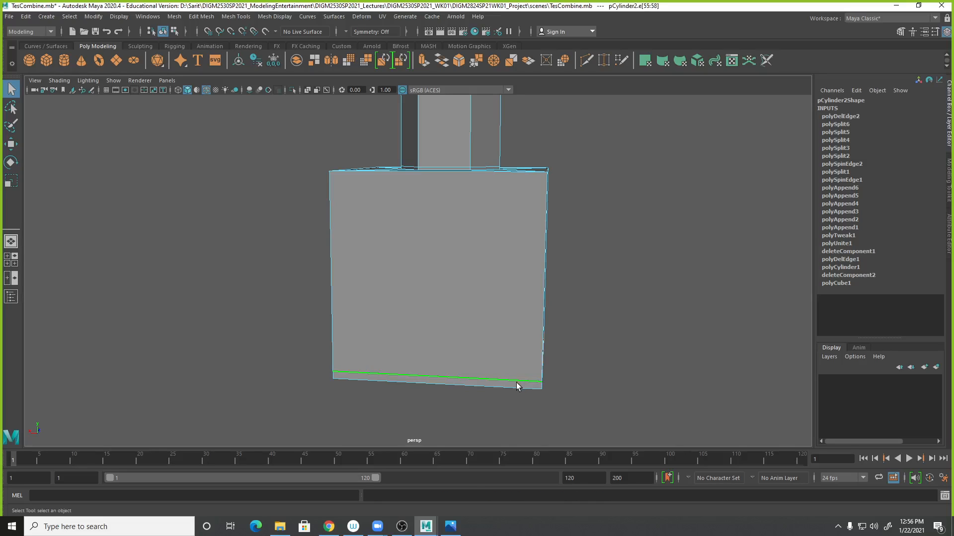
right_click_drag(517, 383, 489, 358)
key("3")
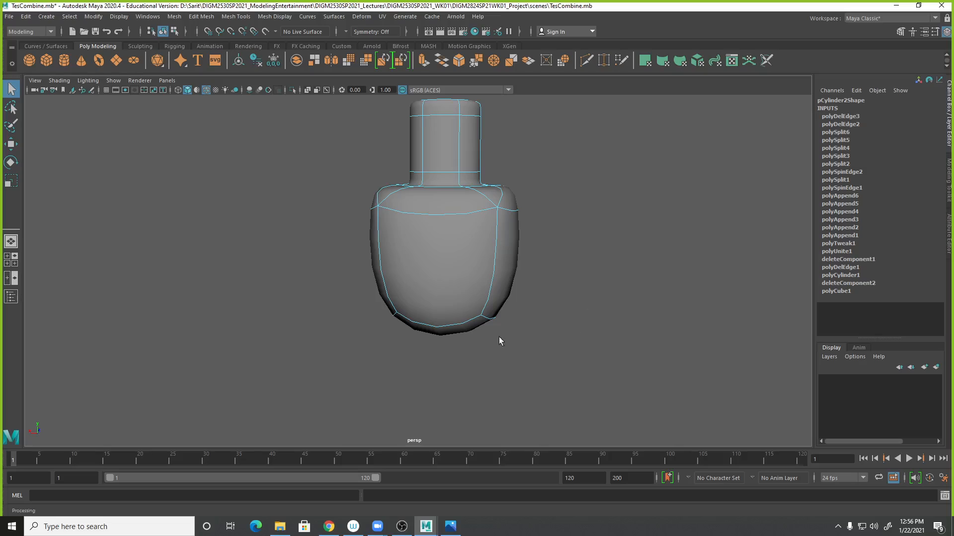
key("1")
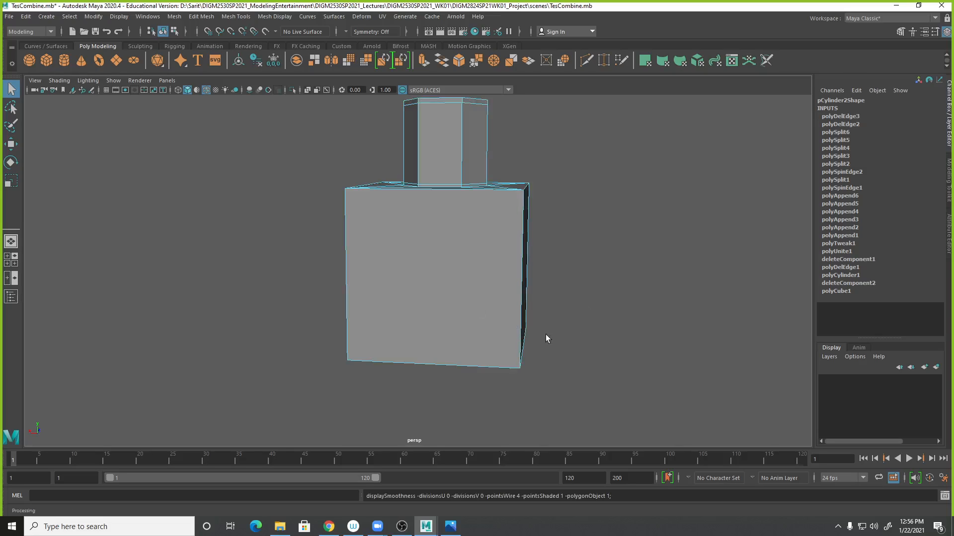
- Orbit underneath the box to inspect the smoothed bottom of the mesh
left_click_drag(545, 338, 574, 376, "alt")
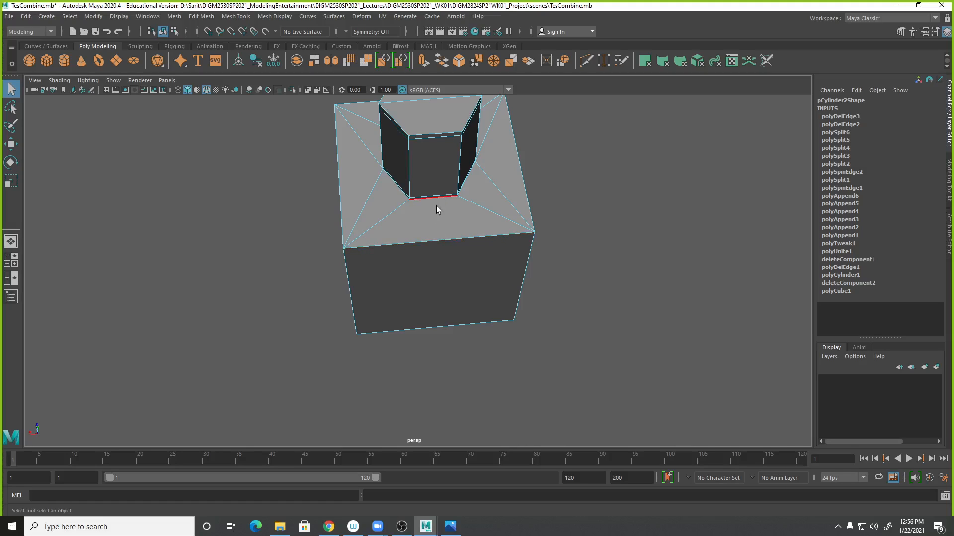
left_click_drag(574, 315, 501, 323, "alt")
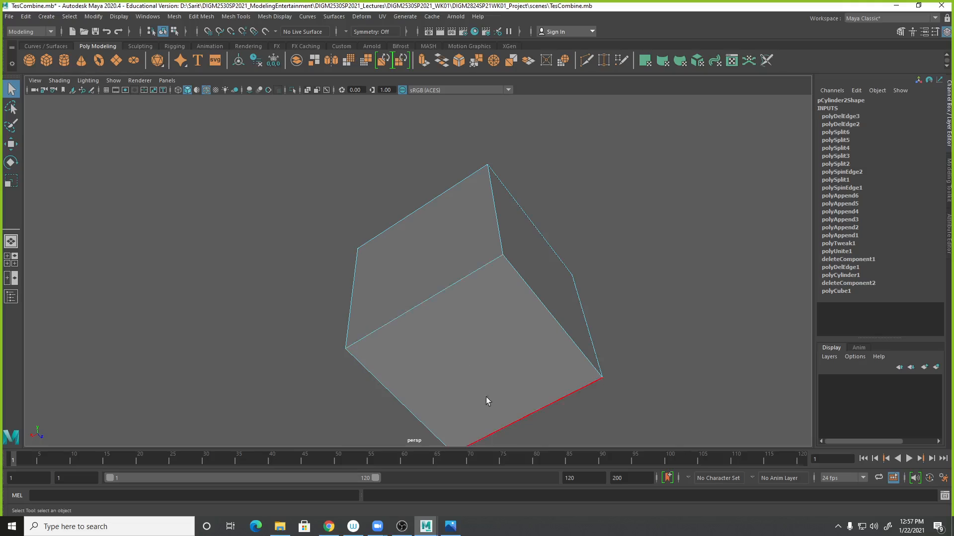
key("3")
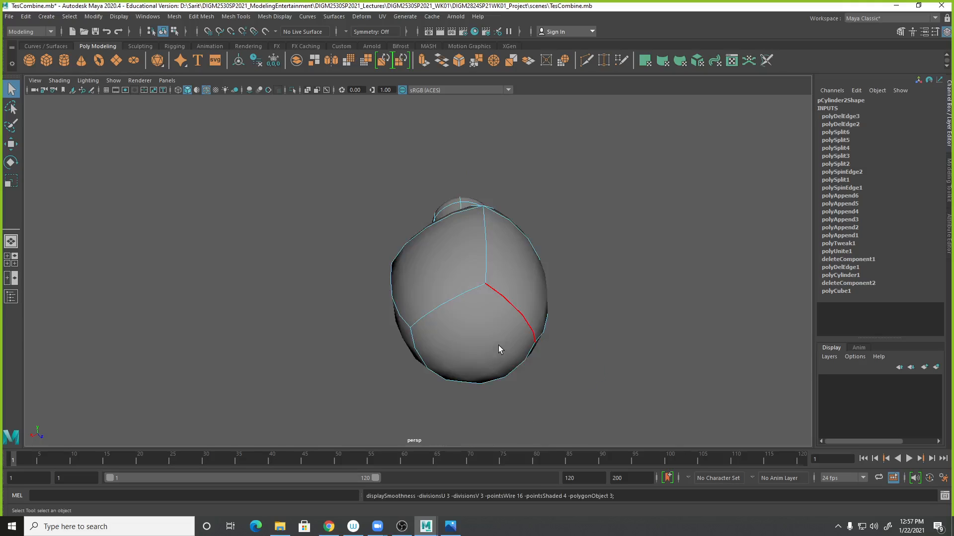
left_click_drag(585, 251, 614, 358, "alt")
key("1")
- Try to cut across the box's top with the Multi-Cut tool, checking the smoothed preview
right_click(385, 285, "shift")
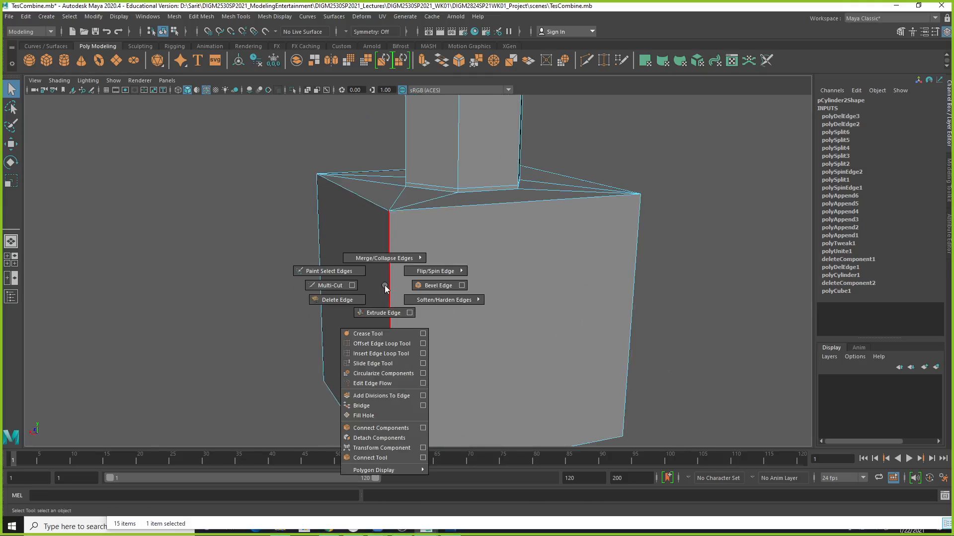
left_click(329, 285)
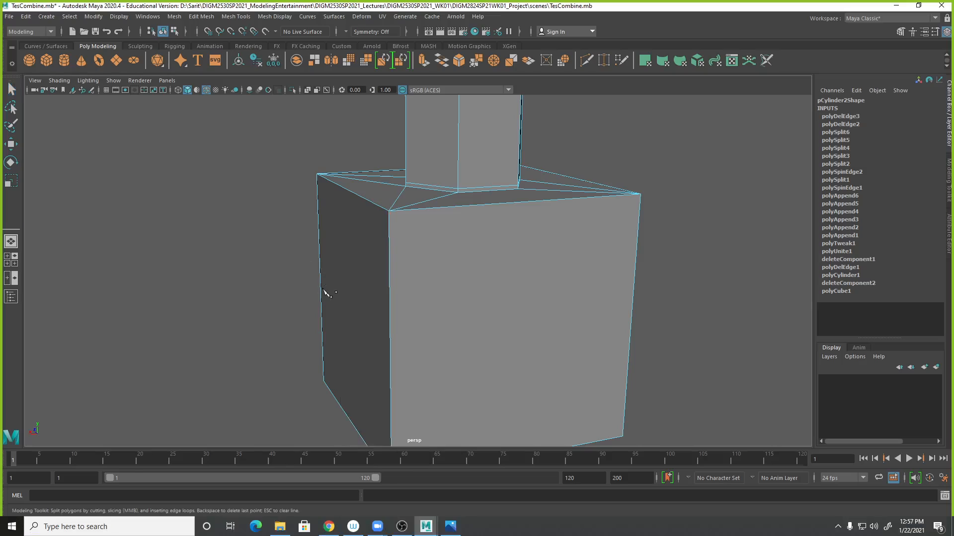
left_click(390, 219, "ctrl")
key("3")
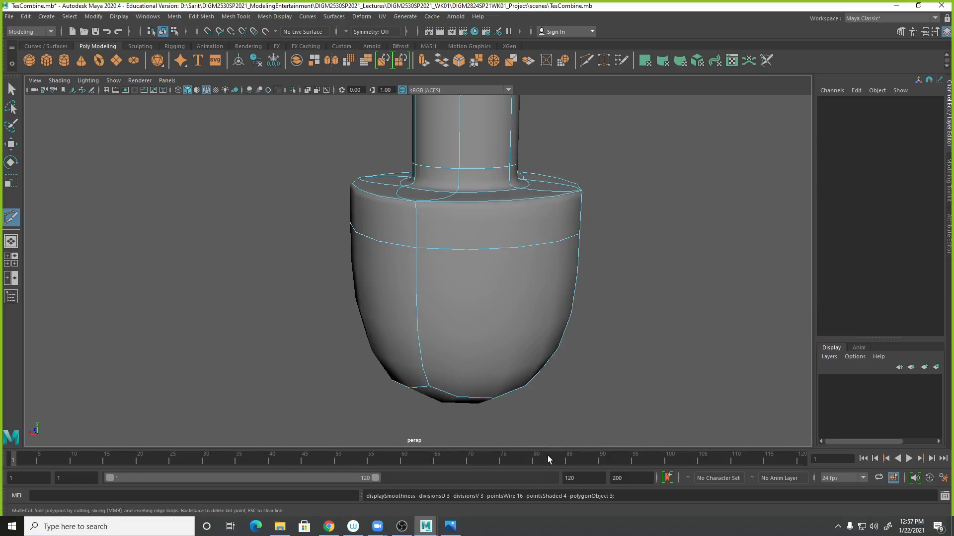
key("1")
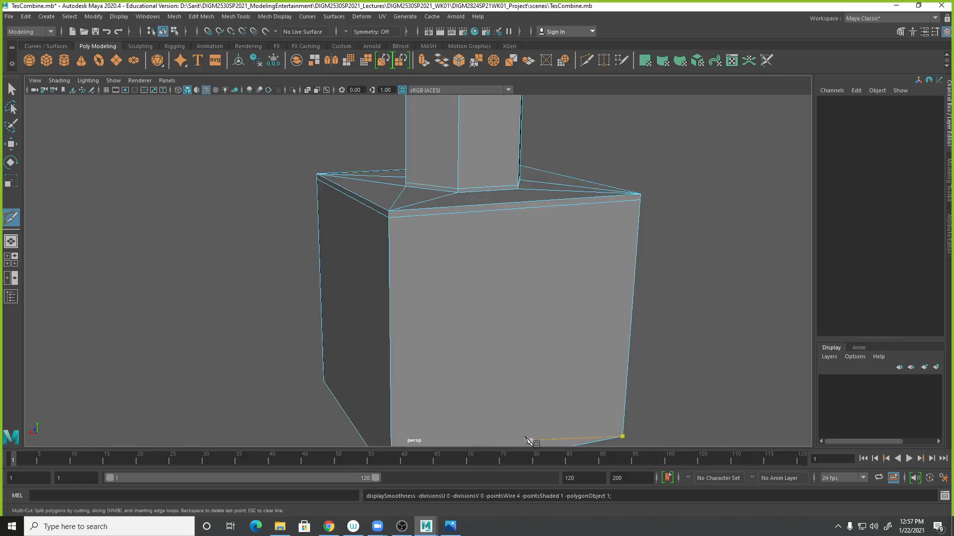
scroll(407, 353, "up", 3)
left_click(401, 363, "ctrl")
key("3")
scroll(515, 354, "down", 3)
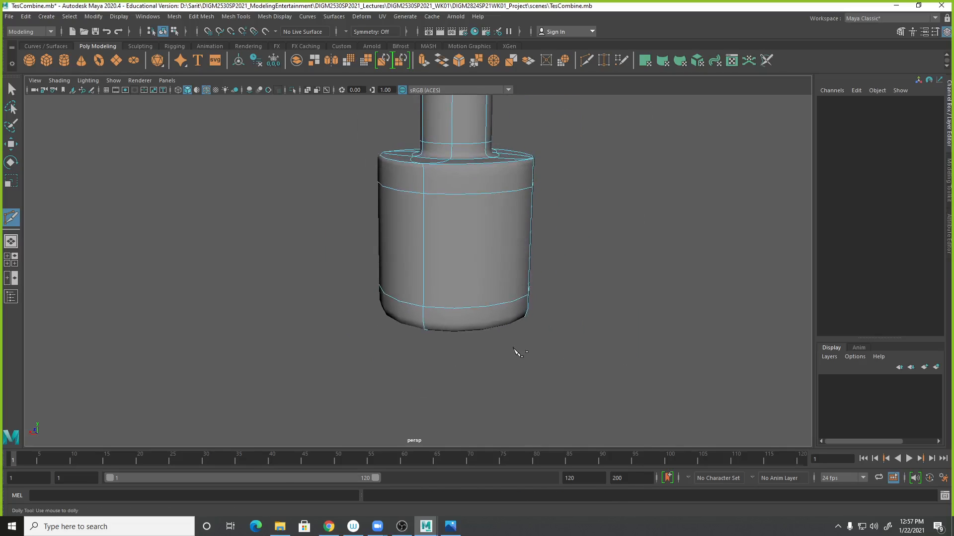
middle_click_drag(515, 353, 515, 359, "alt")
left_click_drag(561, 227, 487, 311)
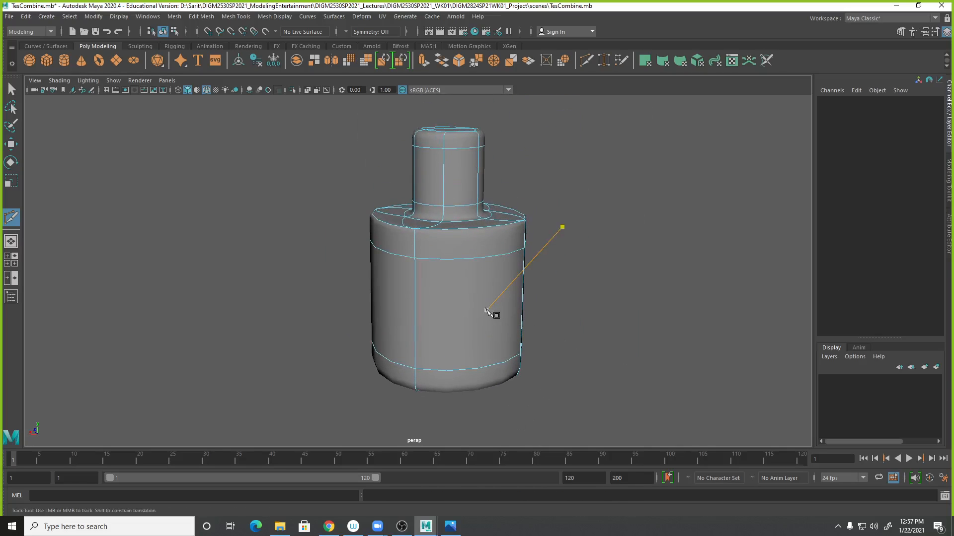
- Start a new scene without saving the current one
key("ctrl+n")
left_click(477, 277)
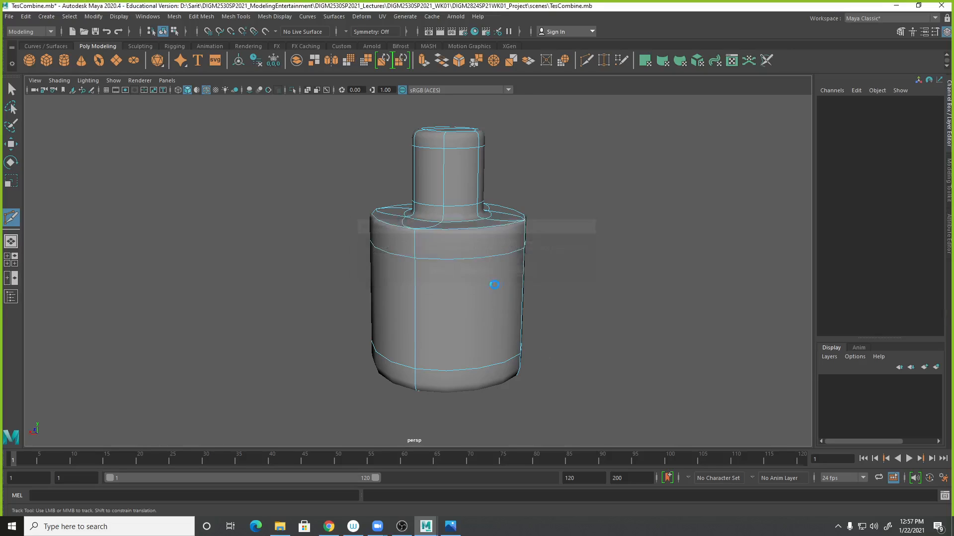
- Save the new scene in the project's scenes folder as Combine_Tech01
left_click(9, 16)
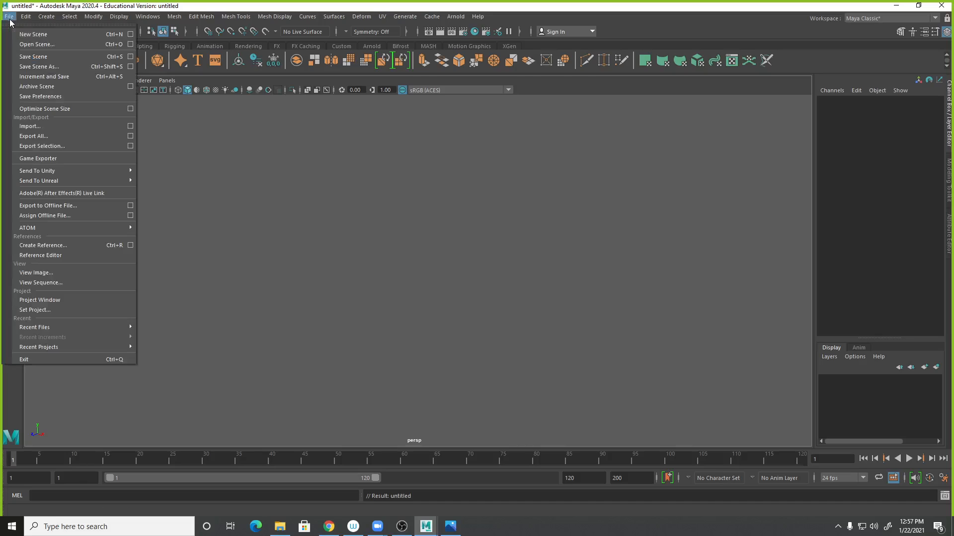
left_click(22, 66)
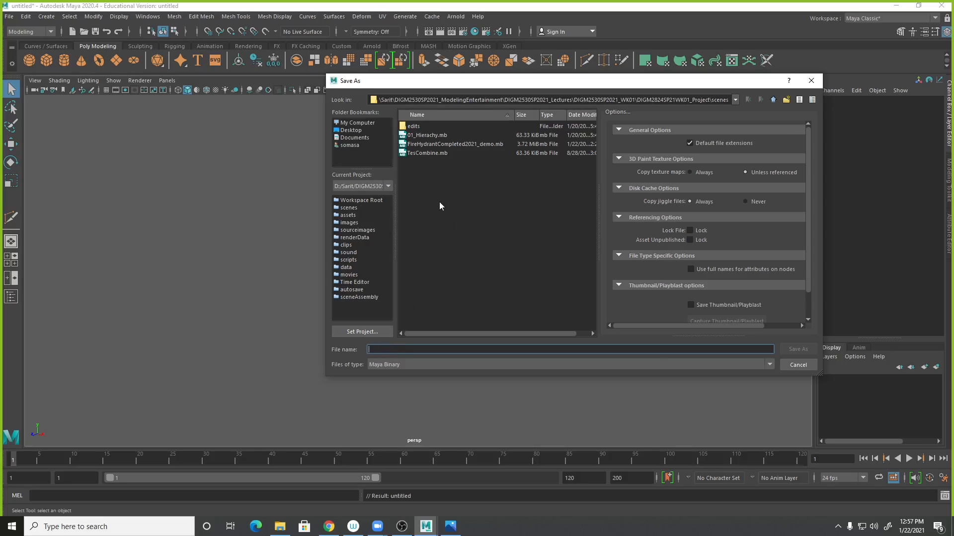
type("Combine_")
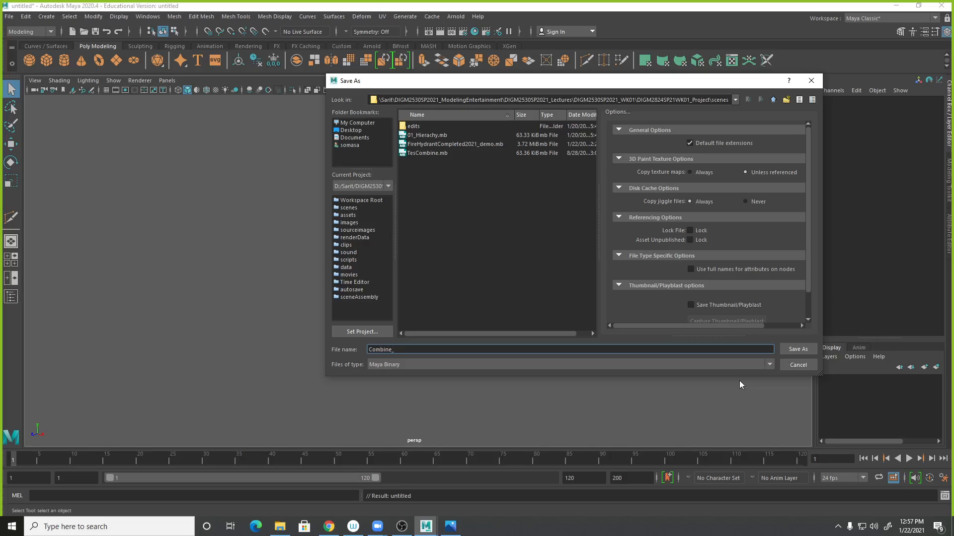
type("ech01")
key("Return")
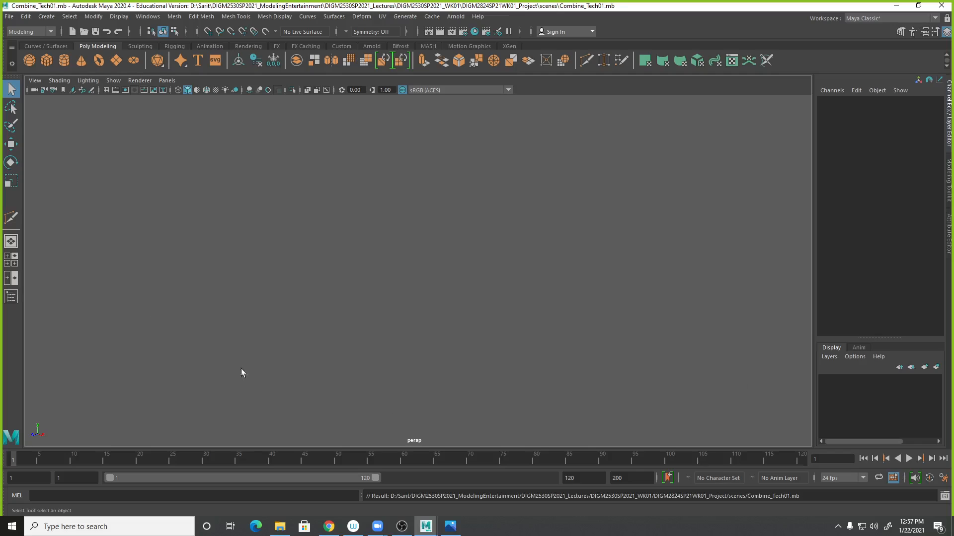
- Switch to the four-view layout and create a default polygon cube
left_click(106, 90)
key("space")
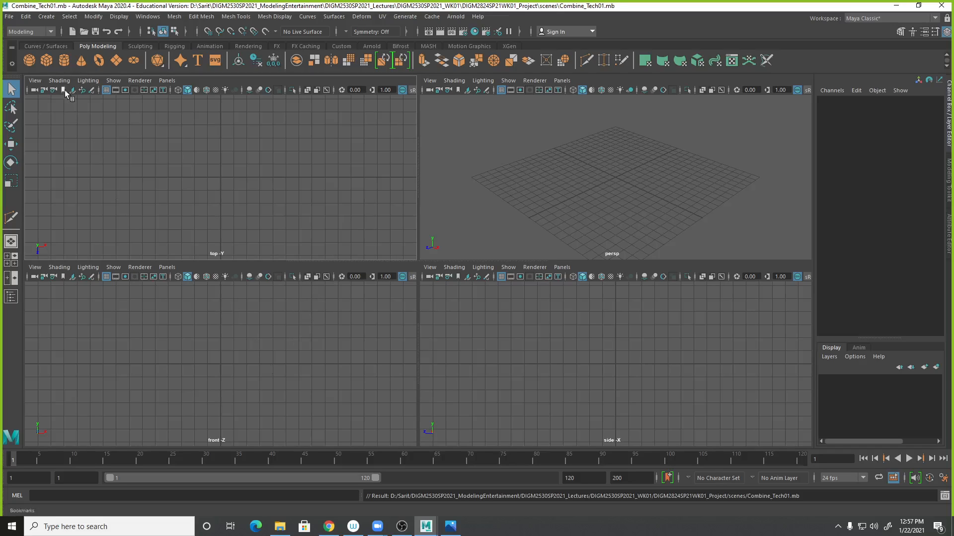
left_click(49, 64)
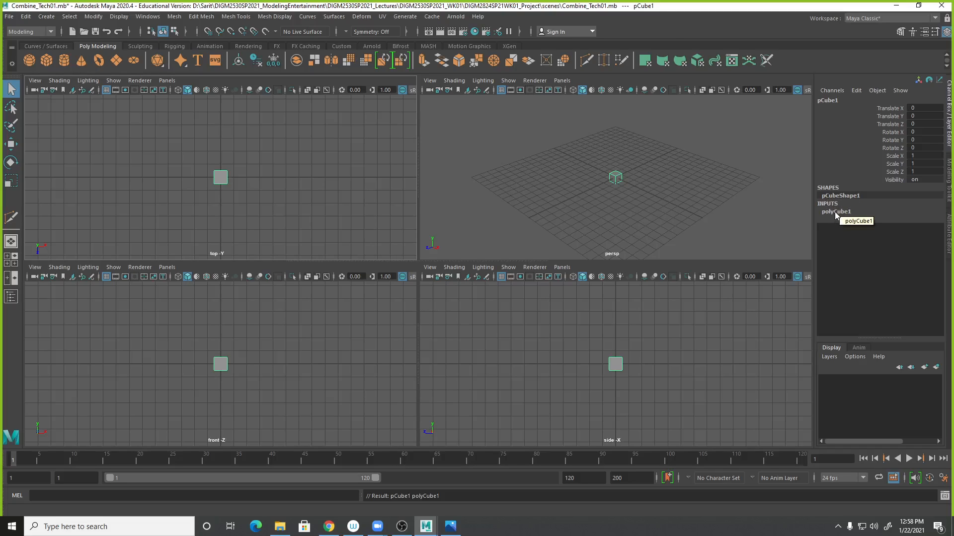
- Expand the cube's polyCube1 inputs and frame the cube in the perspective, side, front and top views
left_click(836, 211)
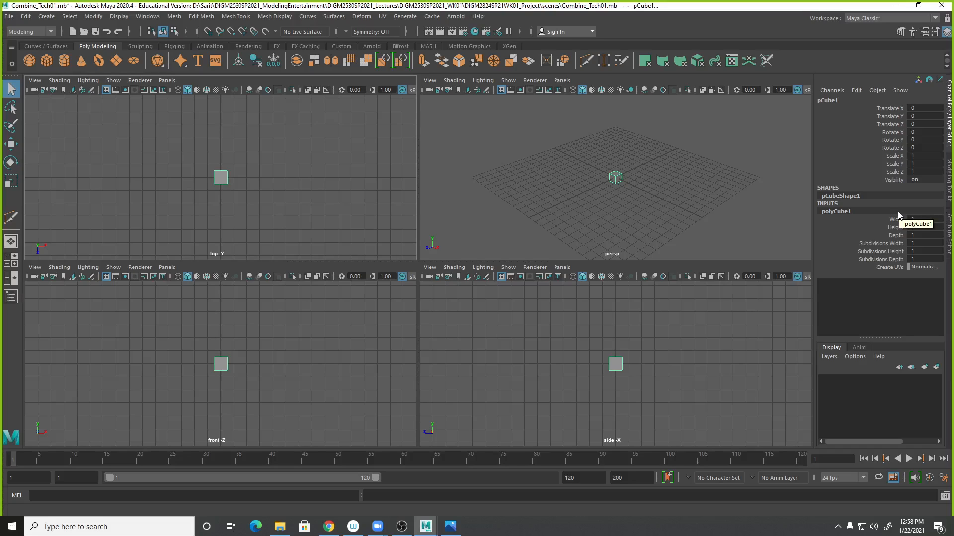
middle_click(675, 206)
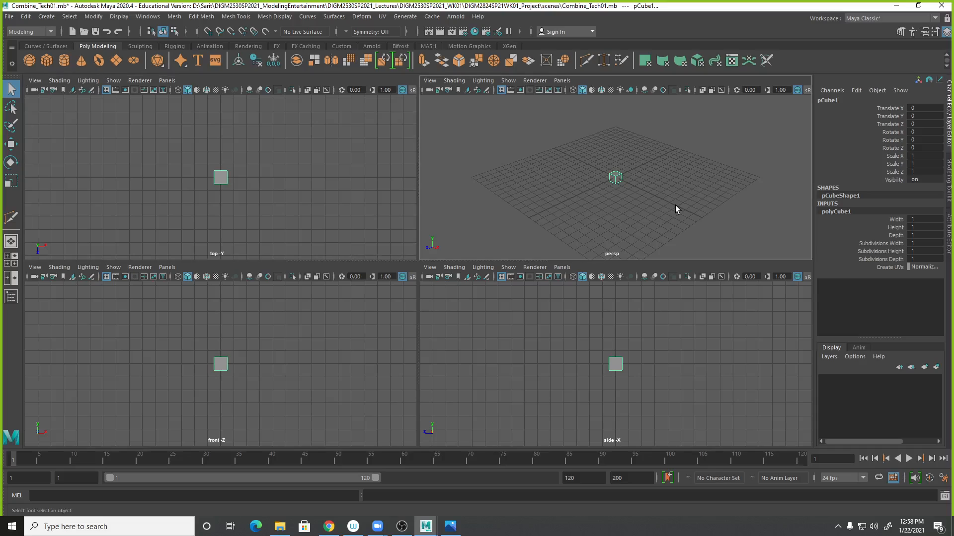
key("f")
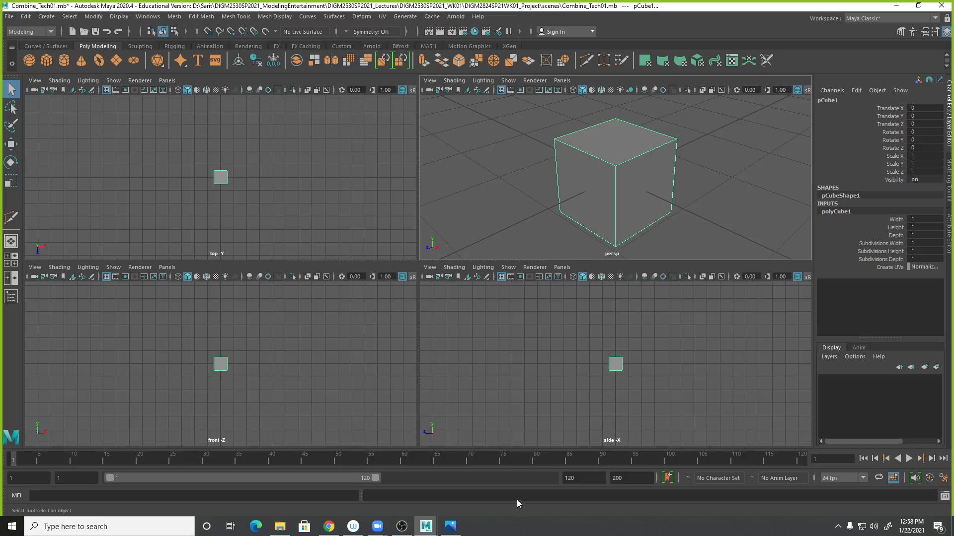
middle_click(639, 414)
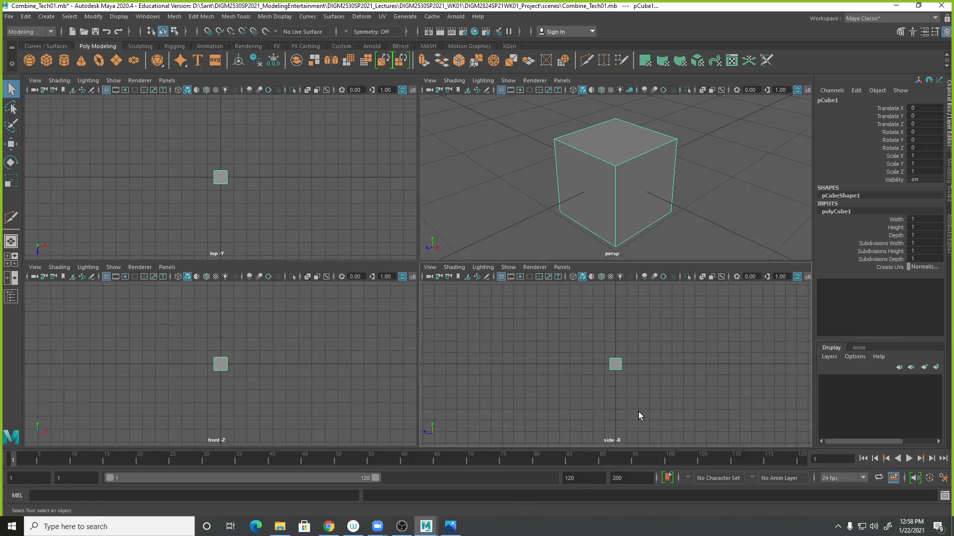
key("f")
middle_click(351, 387)
key("f")
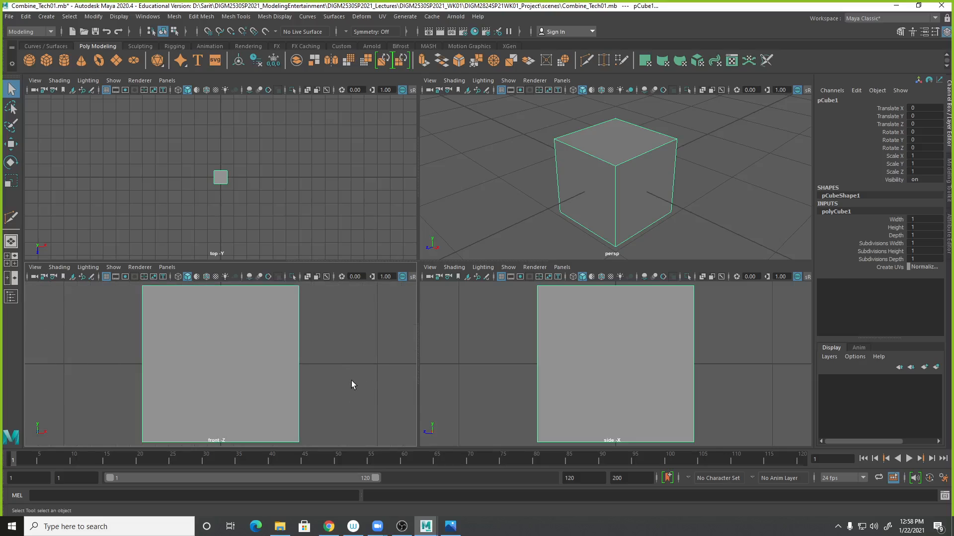
middle_click(309, 208)
key("f")
- Deselect the cube and switch the perspective view's shading through wireframe and smooth shade to wireframe on shaded
middle_click(729, 200)
left_click(726, 224)
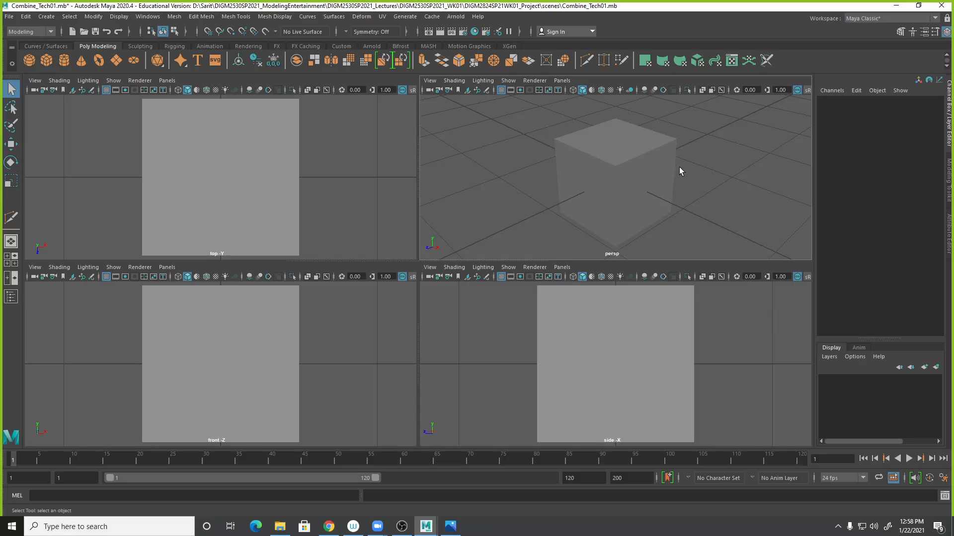
left_click(455, 81)
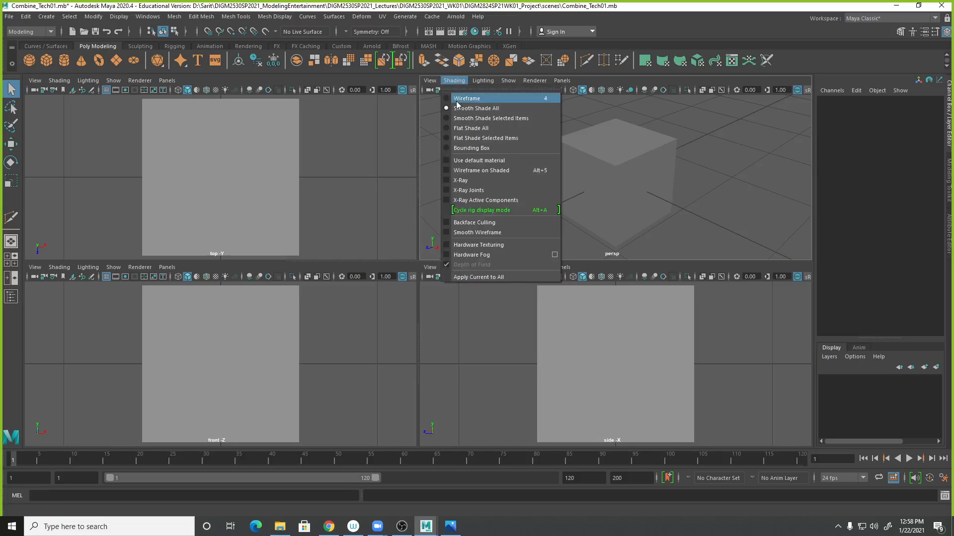
left_click(459, 99)
left_click(455, 81)
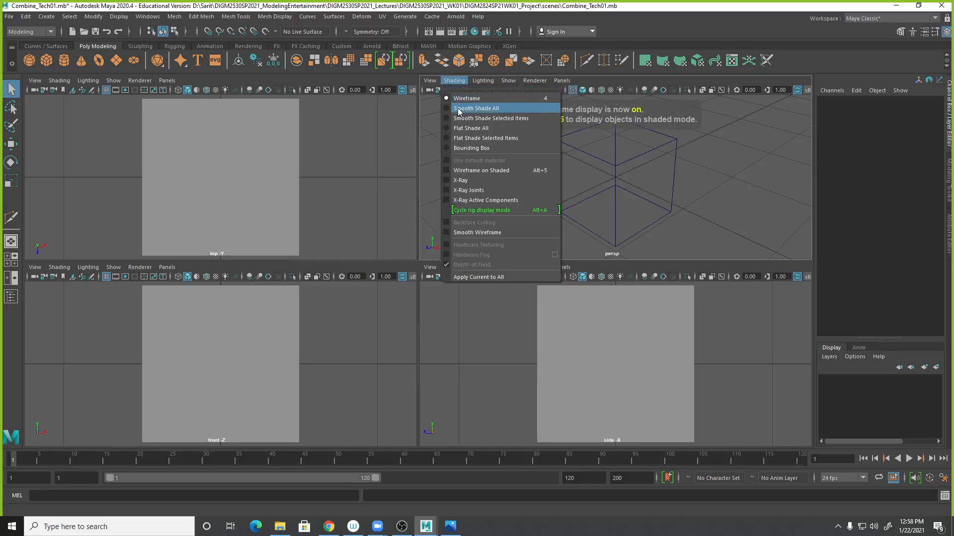
left_click(476, 109)
left_click(455, 81)
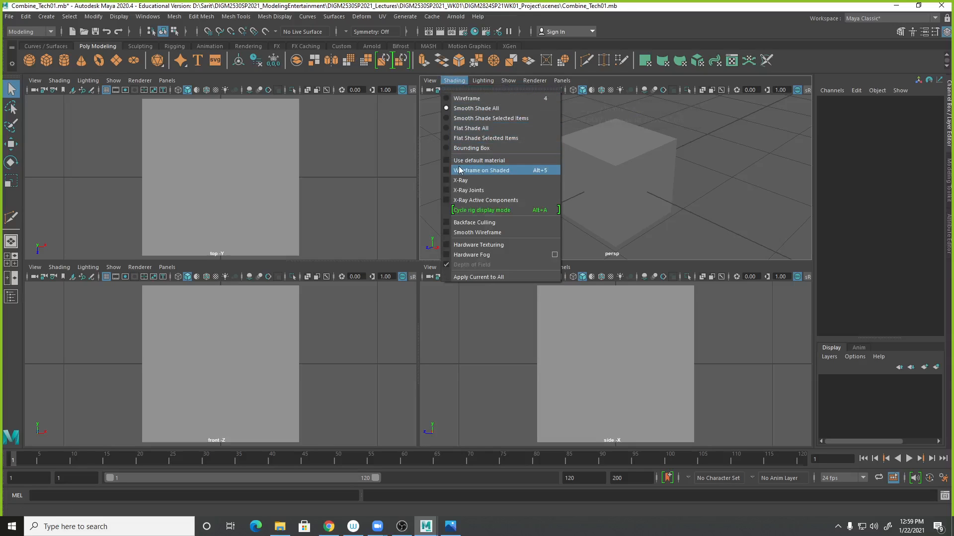
left_click(458, 172)
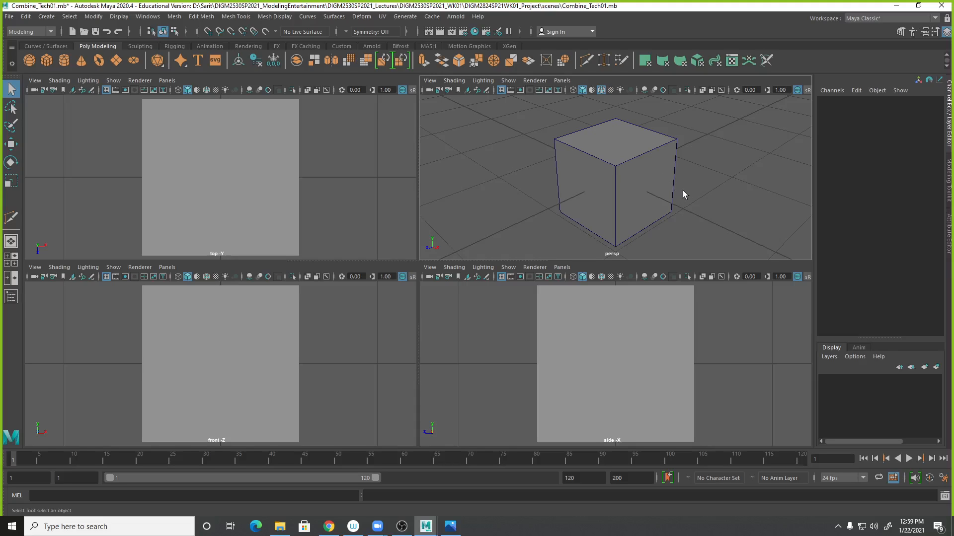
- Turn on wireframe on shaded display in the side, top and front views
right_click_drag(698, 187, 684, 208, "alt")
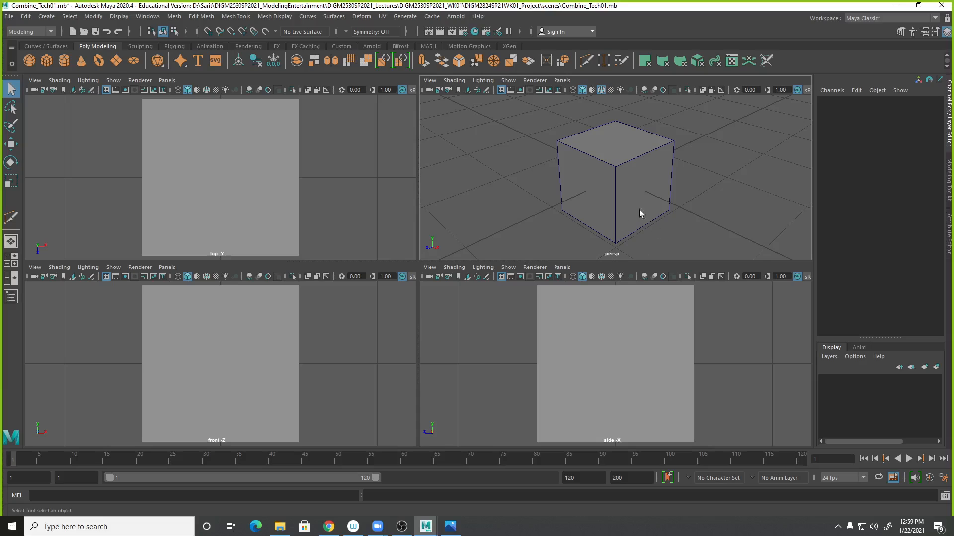
left_click(637, 195)
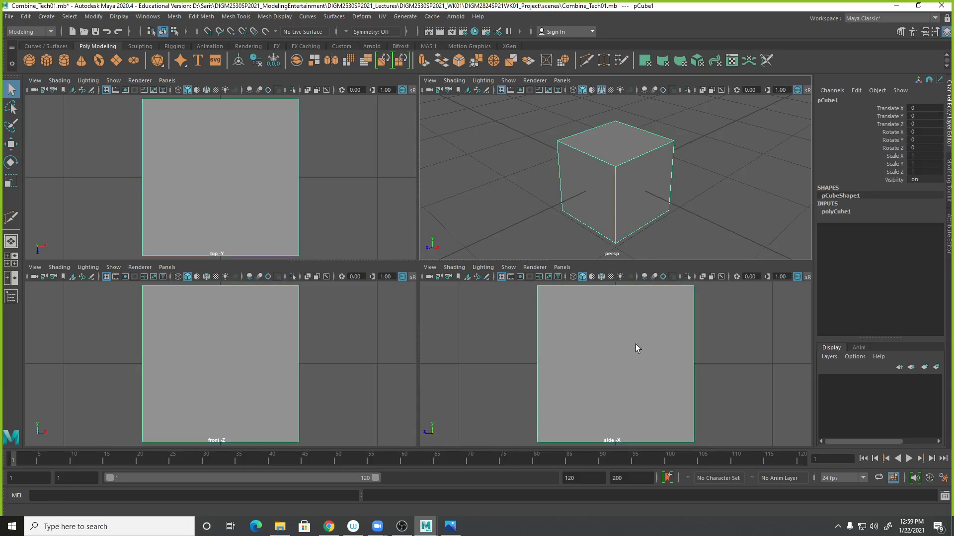
left_click(834, 213)
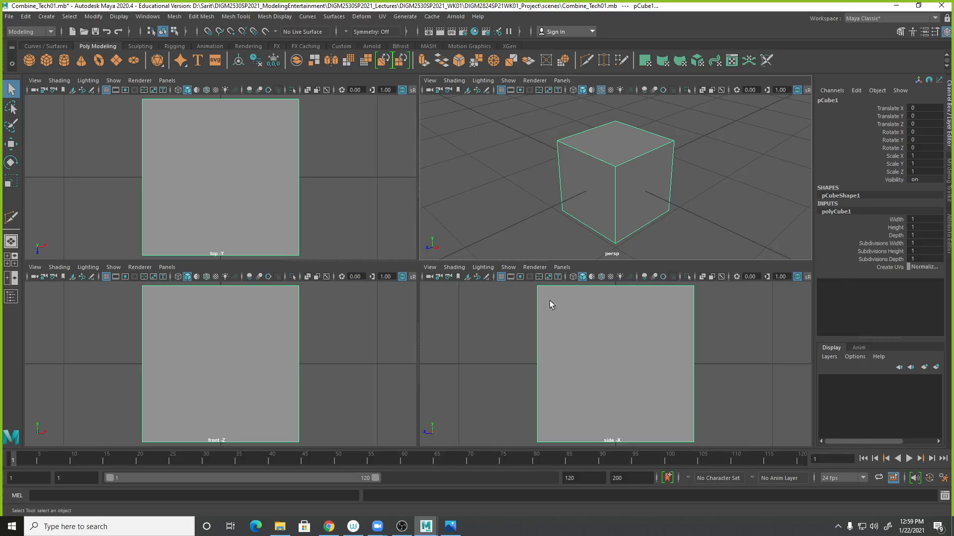
left_click(453, 269)
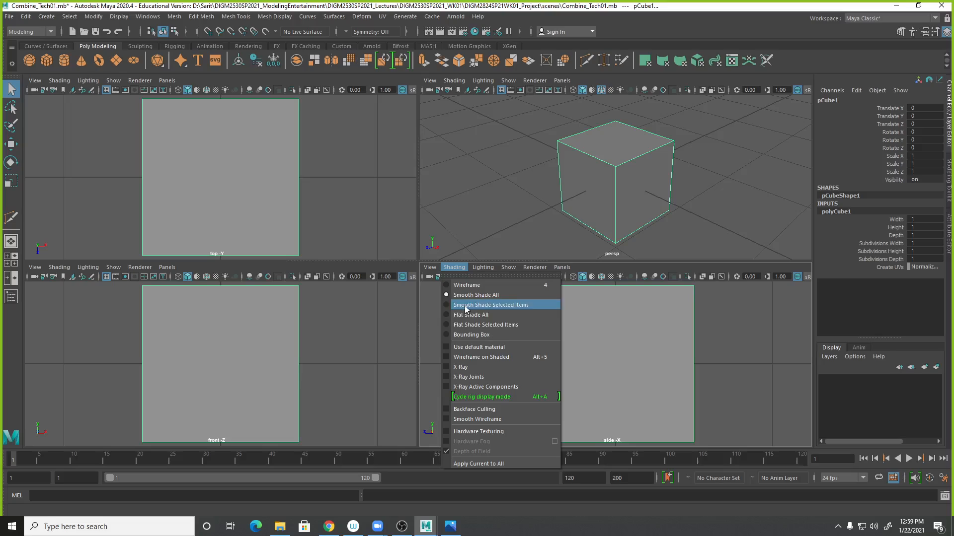
left_click(458, 358)
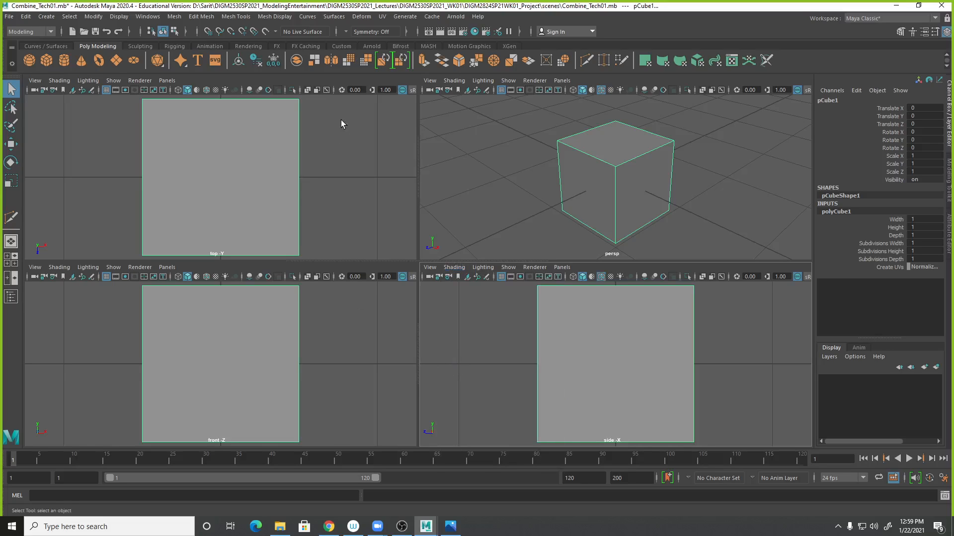
left_click(472, 202)
left_click(340, 152)
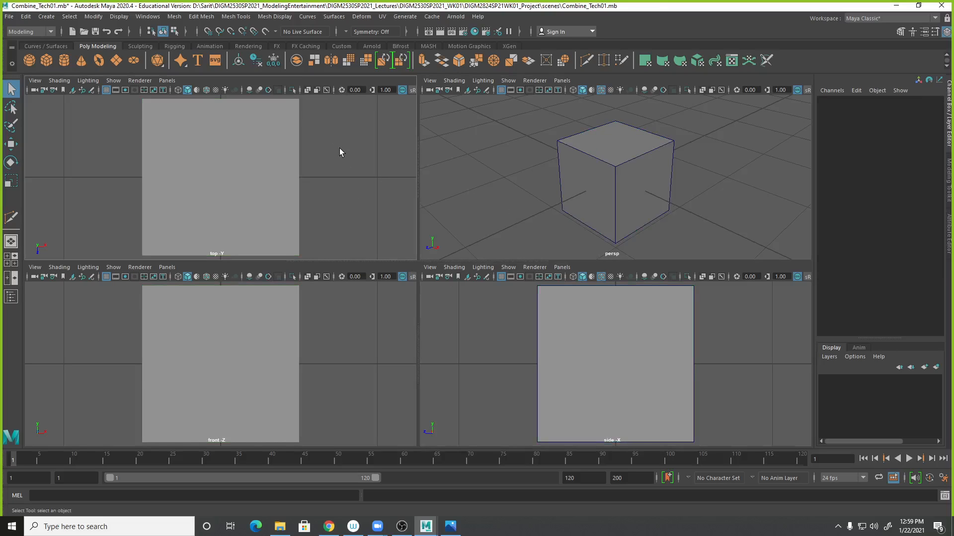
key("alt+5")
left_click(353, 357, "alt")
key("alt+5")
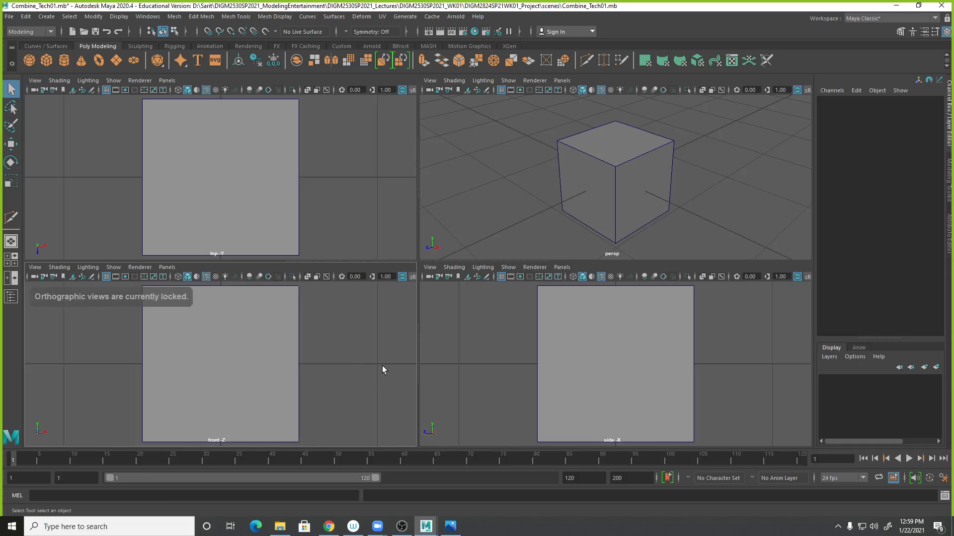
- Cycle the perspective view through wireframe, smooth shaded and wireframe-on-shaded display modes
left_click(601, 93)
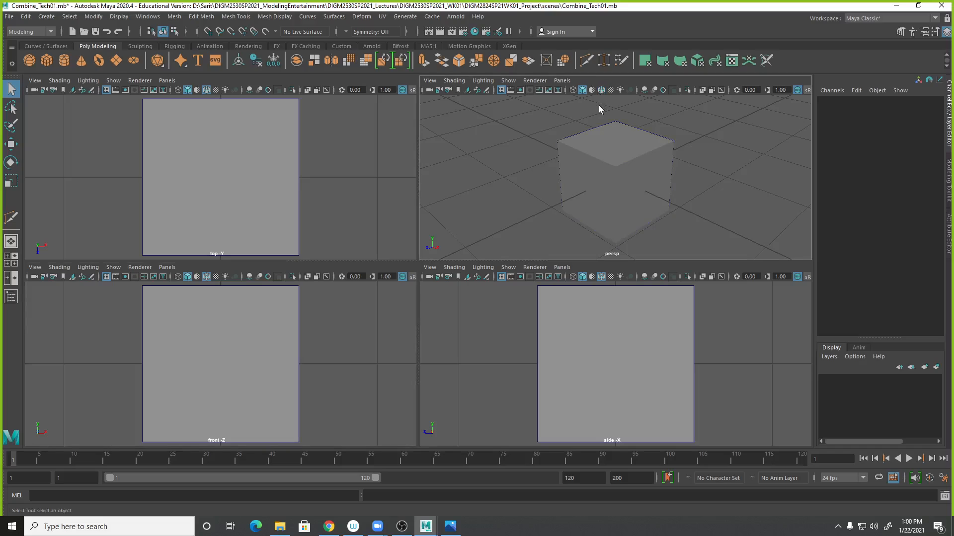
left_click(572, 90)
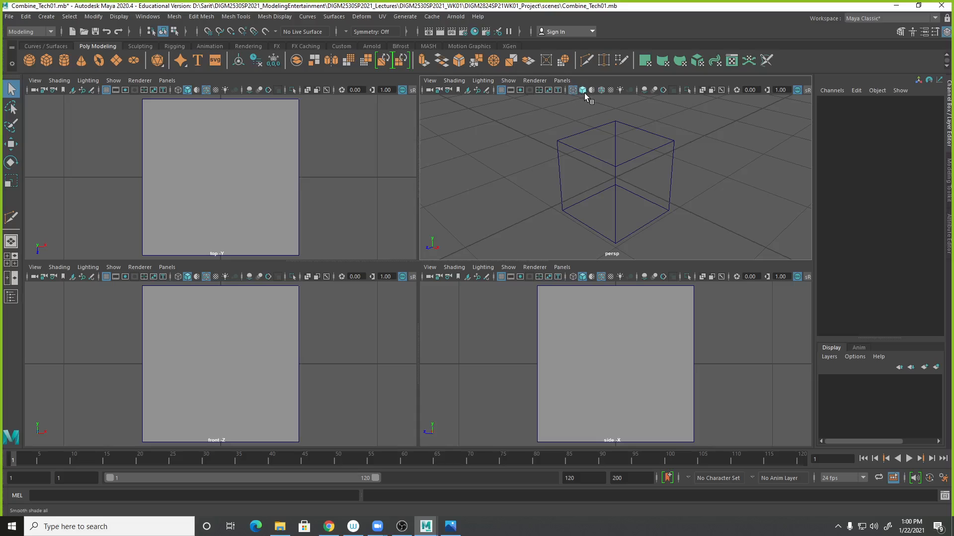
left_click(582, 91)
left_click(601, 90)
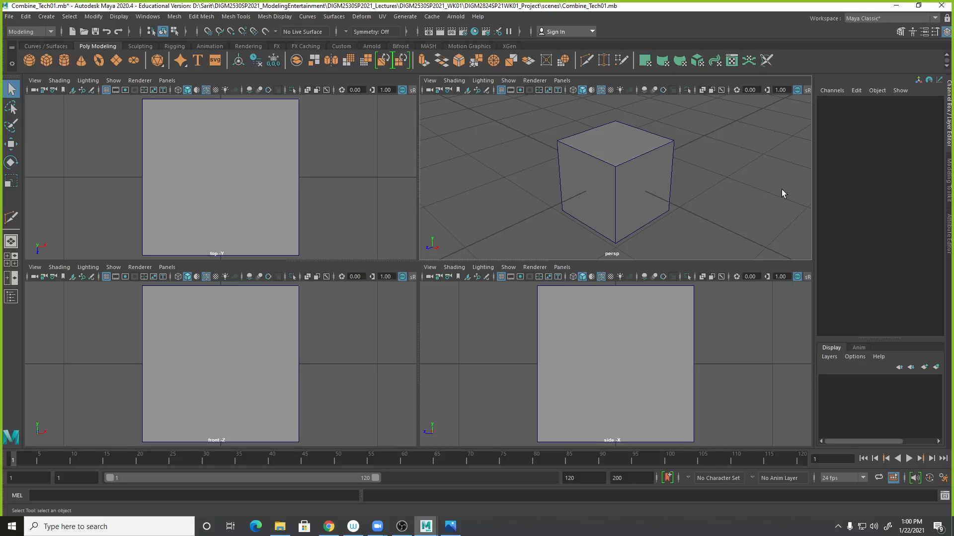
left_click(573, 90)
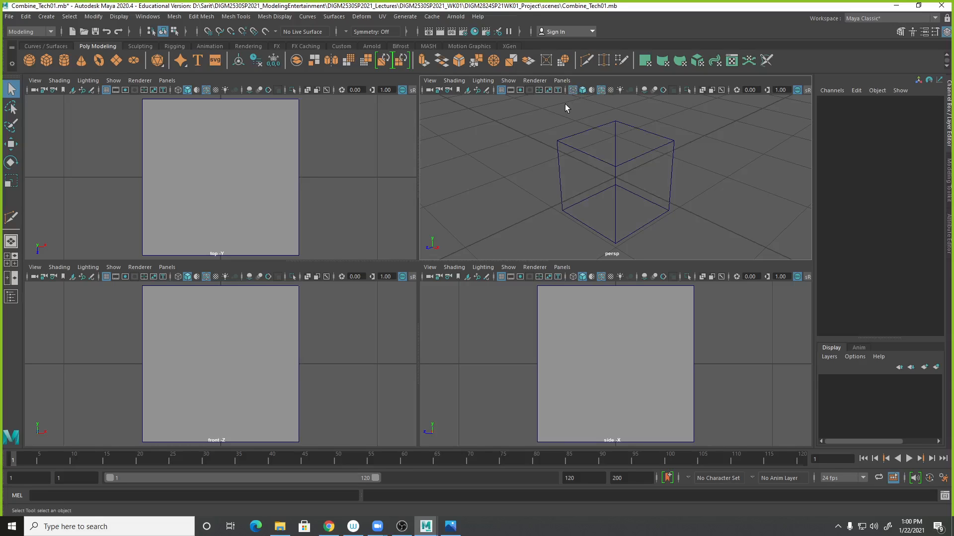
left_click(582, 90)
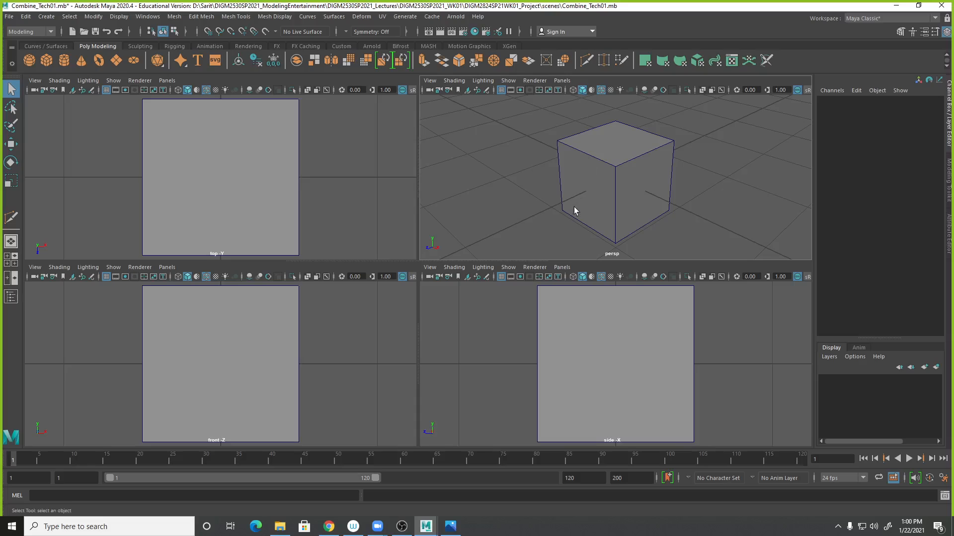
- Select the cube and adjust its width, height and depth together interactively to 3.2
left_click(664, 196)
left_click(843, 212)
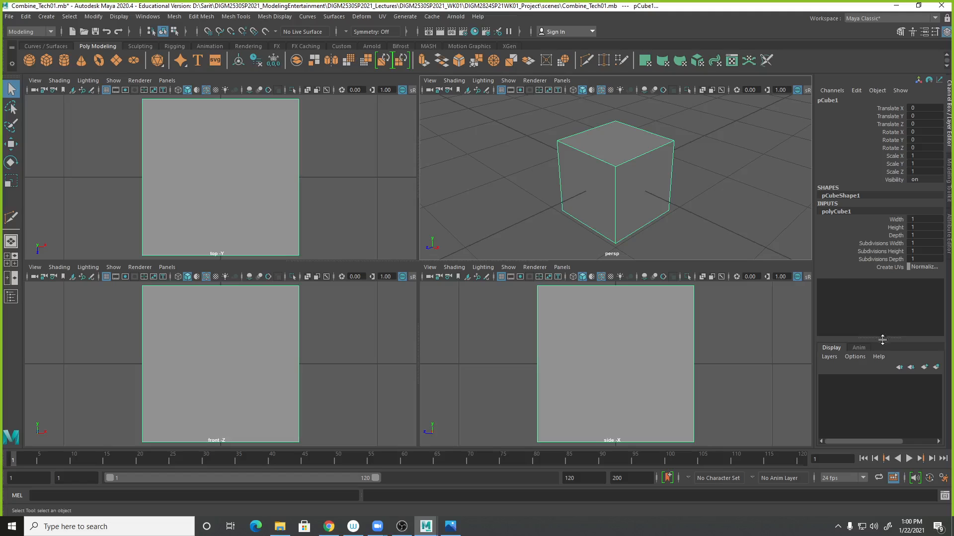
right_click_drag(745, 223, 494, 236, "alt")
right_click_drag(382, 203, 215, 192, "alt")
right_click_drag(692, 390, 128, 334, "alt")
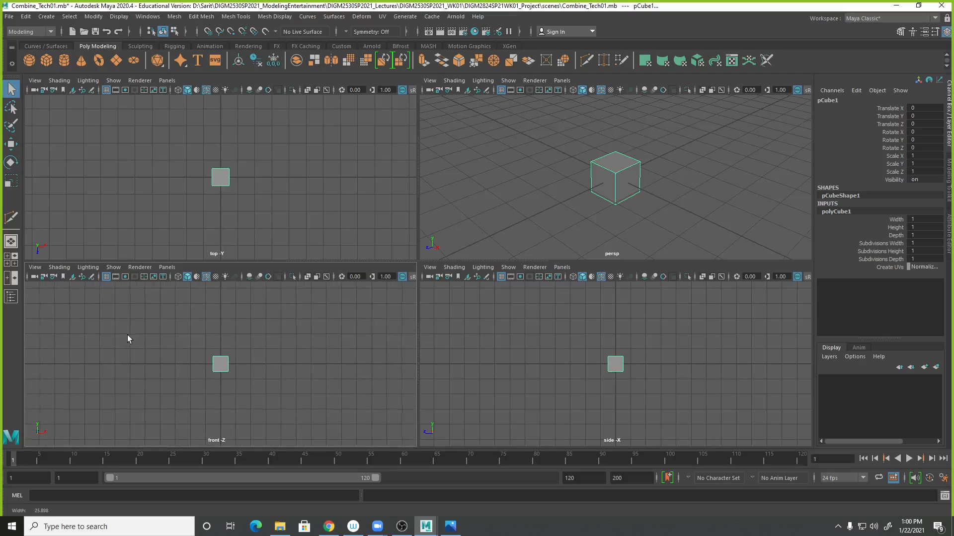
right_click_drag(333, 367, 397, 371, "alt")
right_click_drag(603, 216, 517, 202, "alt")
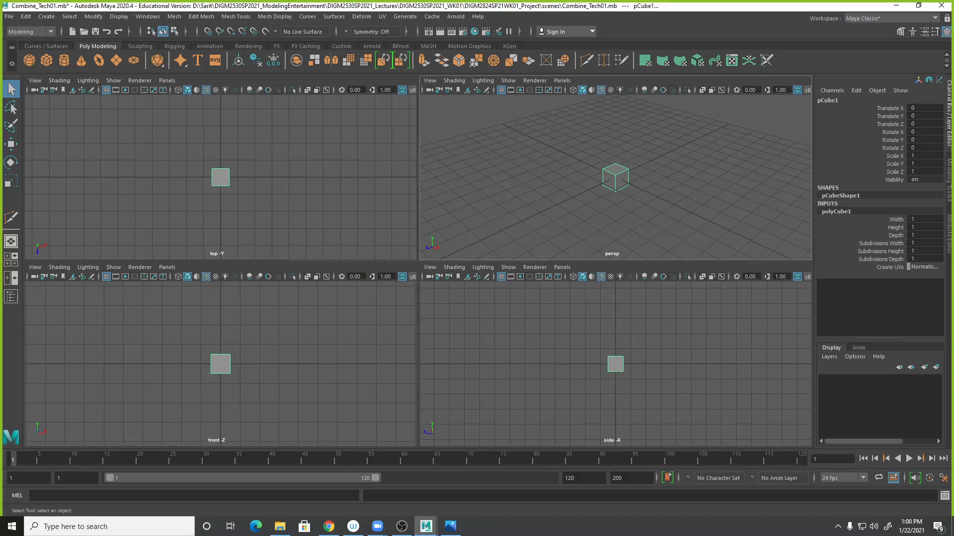
left_click(900, 221)
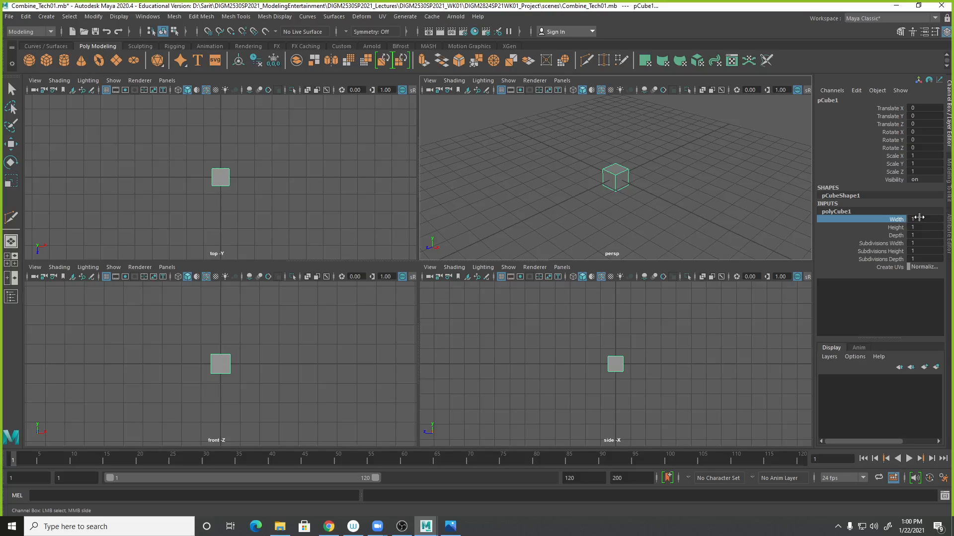
left_click(898, 228)
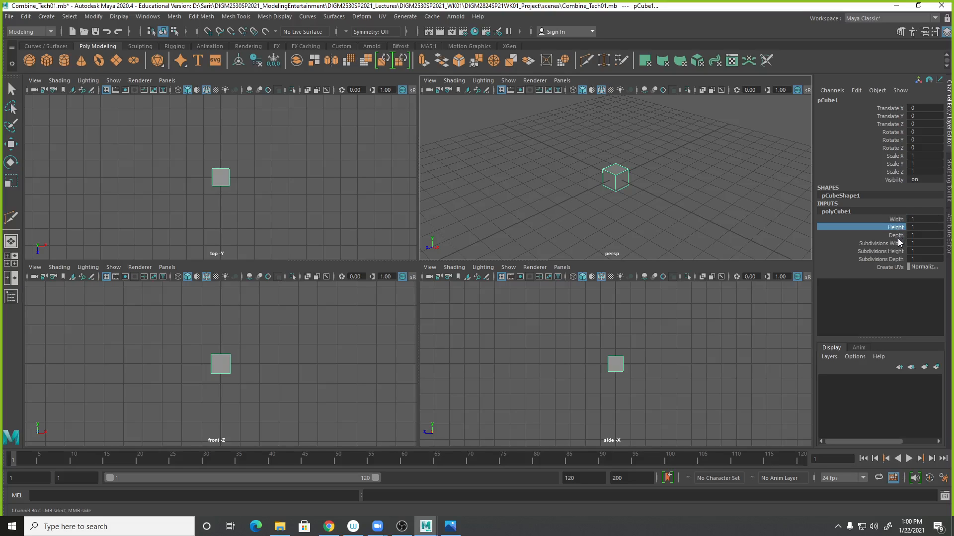
left_click(897, 236)
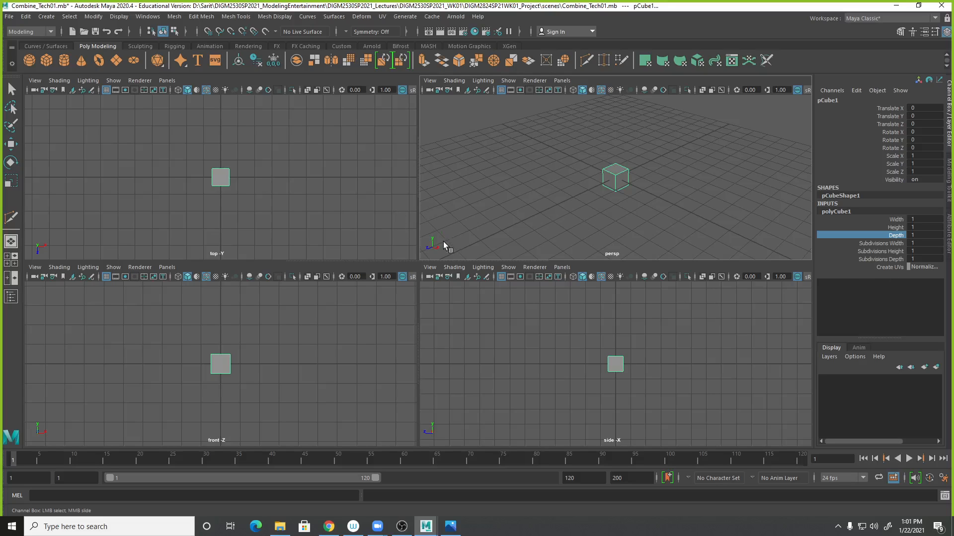
key("space")
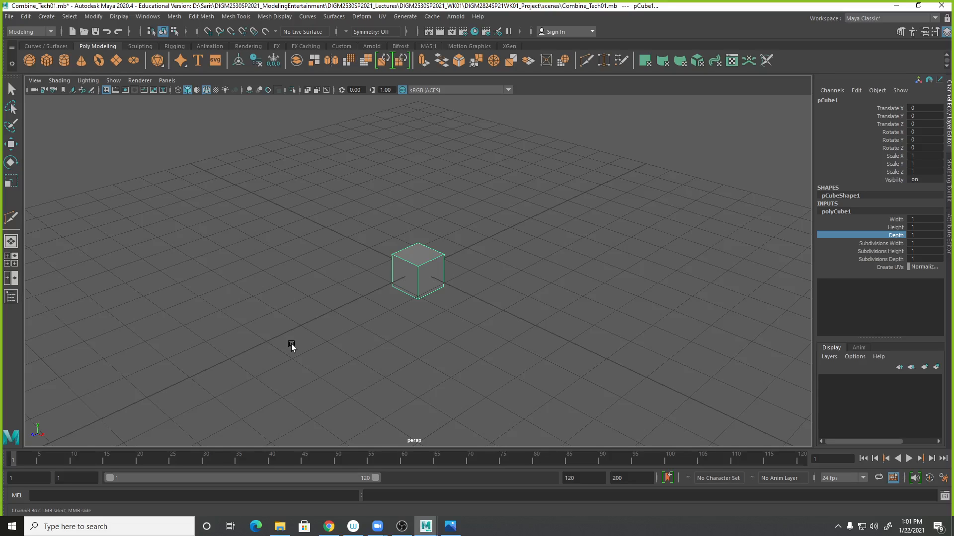
scroll(486, 310, "down", 1)
left_click_drag(484, 310, 490, 317, "alt")
left_click_drag(894, 219, 898, 235)
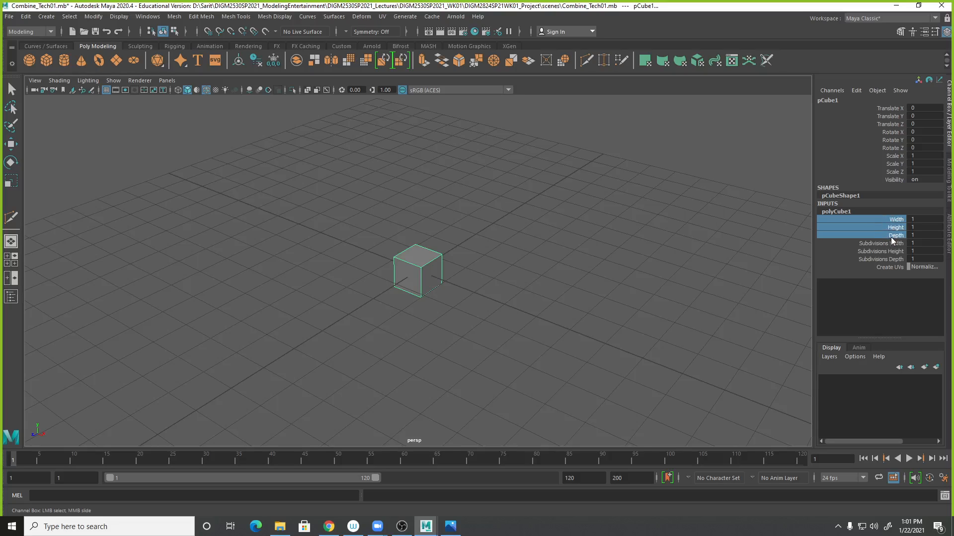
middle_click_drag(546, 213, 557, 207)
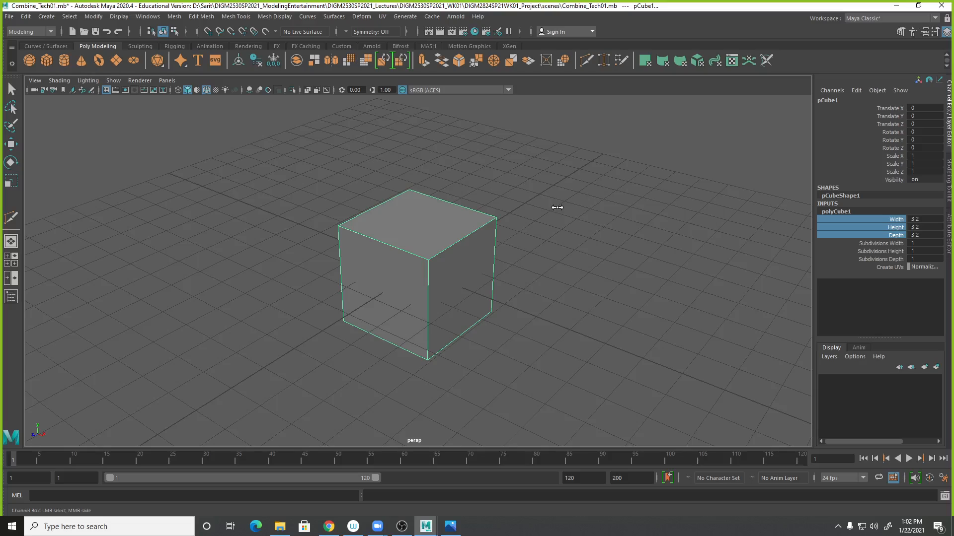
- Set the cube's width, height and depth to 5
left_click_drag(925, 220, 935, 237)
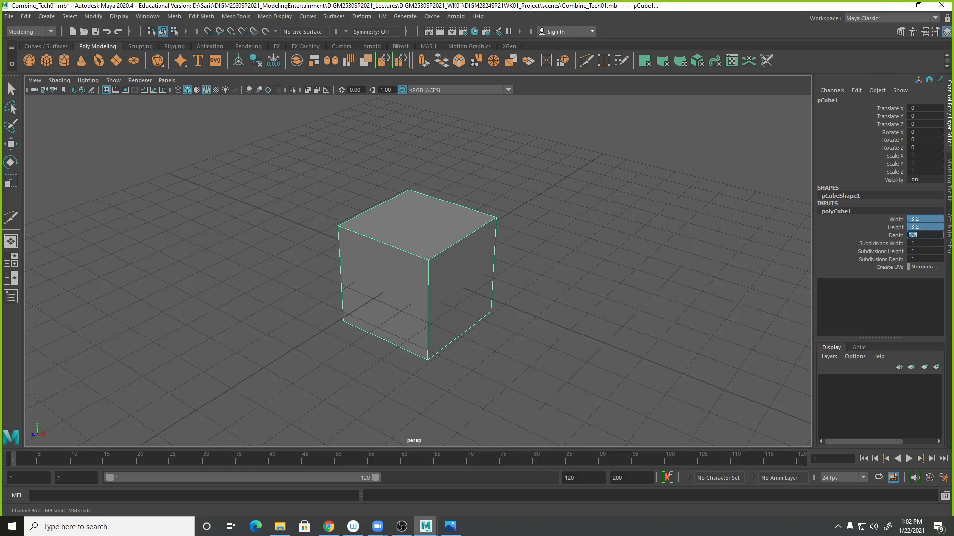
type("5")
key("Return")
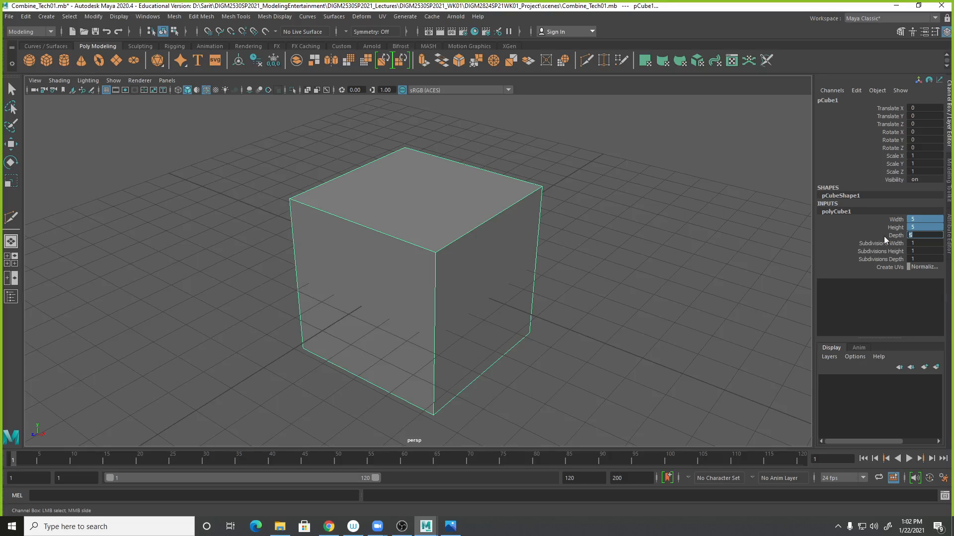
- Set the cube's subdivisions to 2 in width, 4 in height and 3 in depth
left_click(894, 243)
left_click(917, 244)
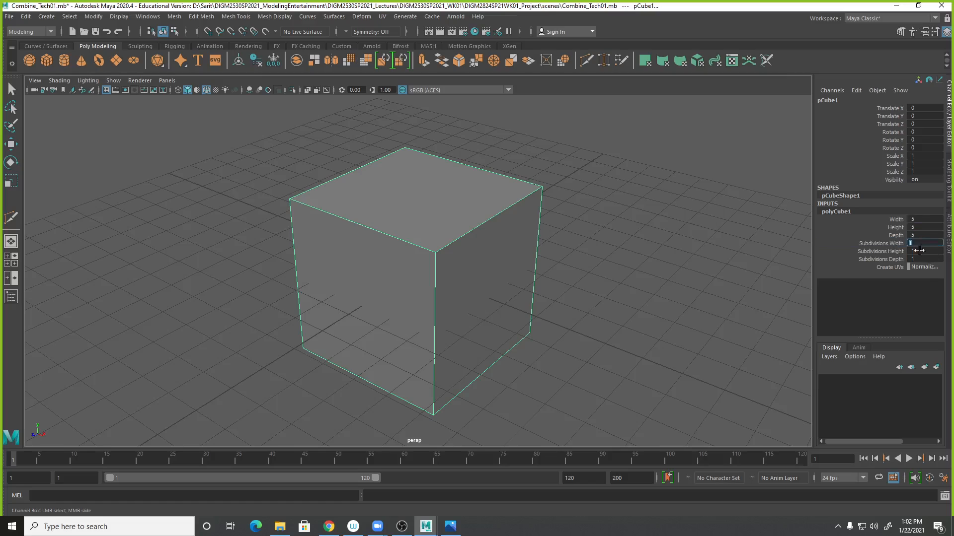
left_click(892, 243)
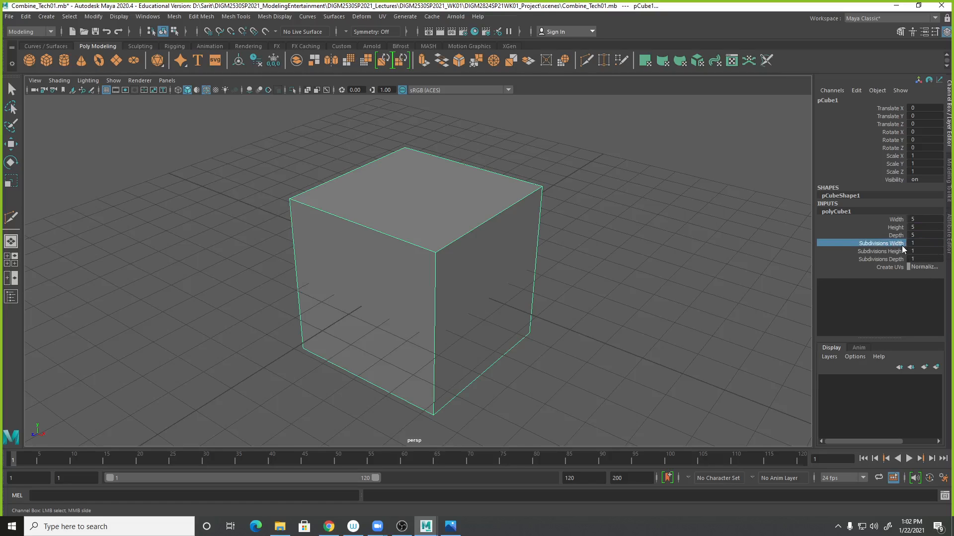
mouse_move(621, 209)
middle_mouse_down()
mouse_move(645, 211)
mouse_move(626, 210)
middle_mouse_up()
left_click(872, 252)
middle_click_drag(726, 249, 744, 241)
left_click(883, 259)
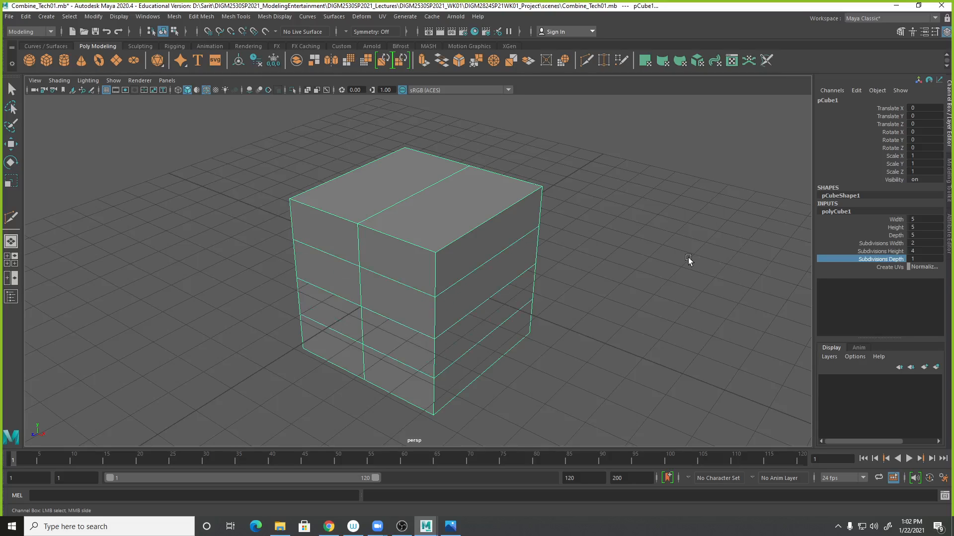
middle_click_drag(681, 255, 692, 252)
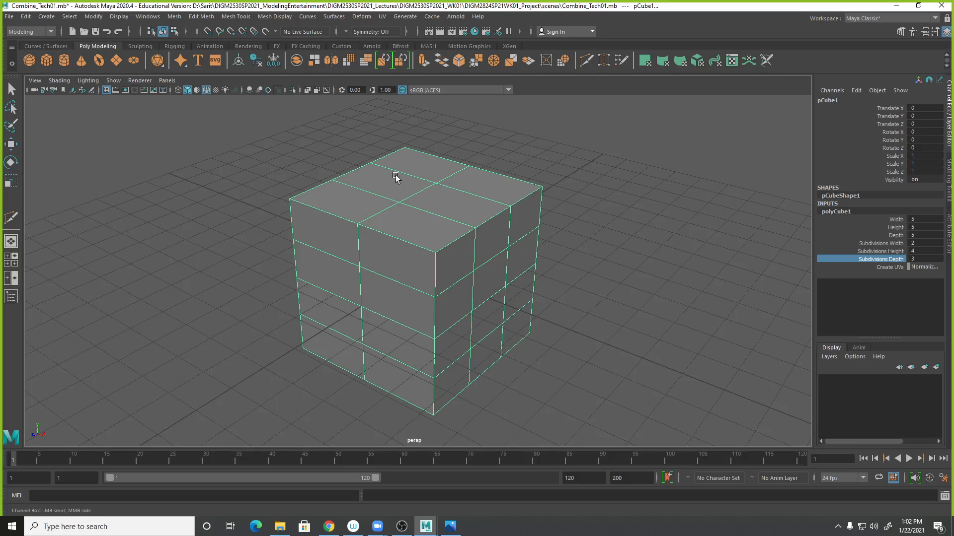
- Turn on the Poly Count heads-up display
left_click(120, 16)
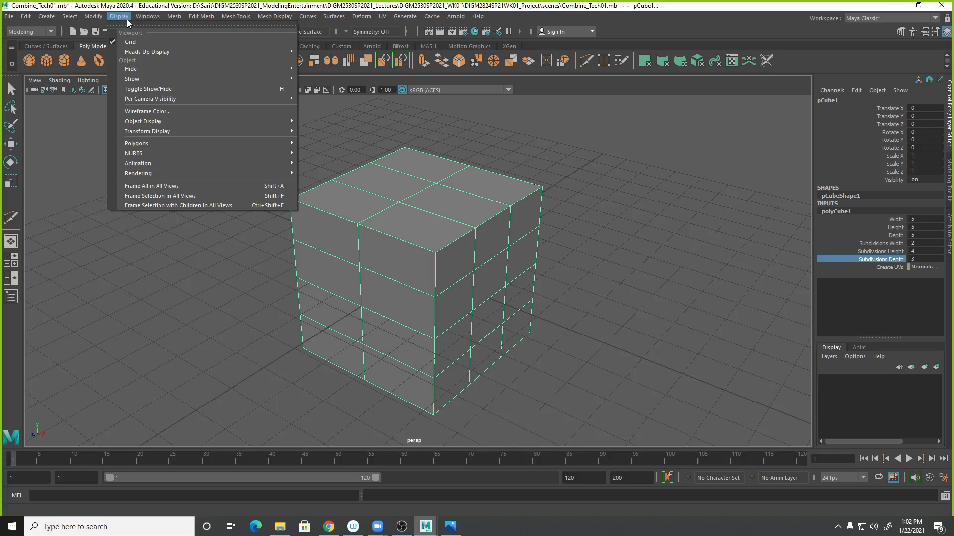
mouse_move(127, 53)
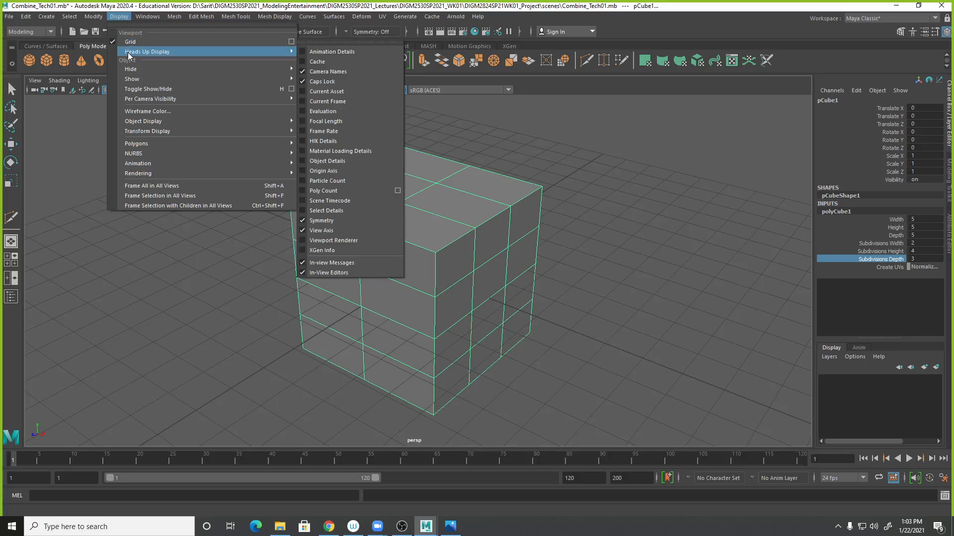
left_click(305, 190)
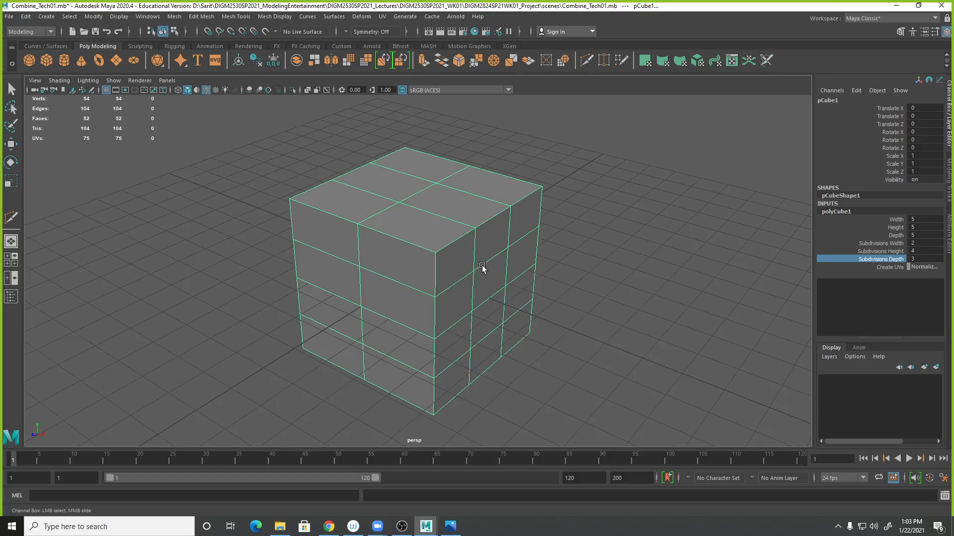
- Duplicate the subdivided cube and move the copy about -10.6 units along Z beside the original
key("q")
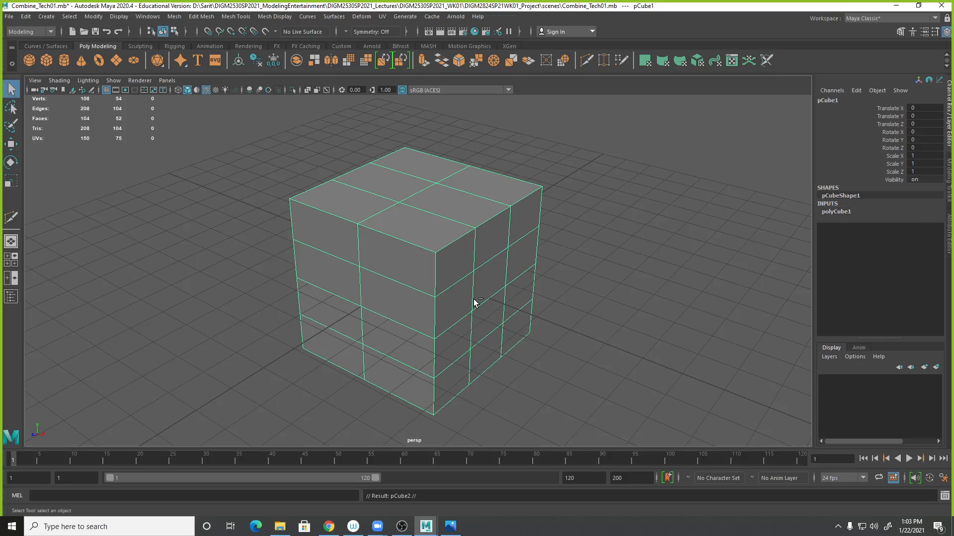
key("ctrl+d")
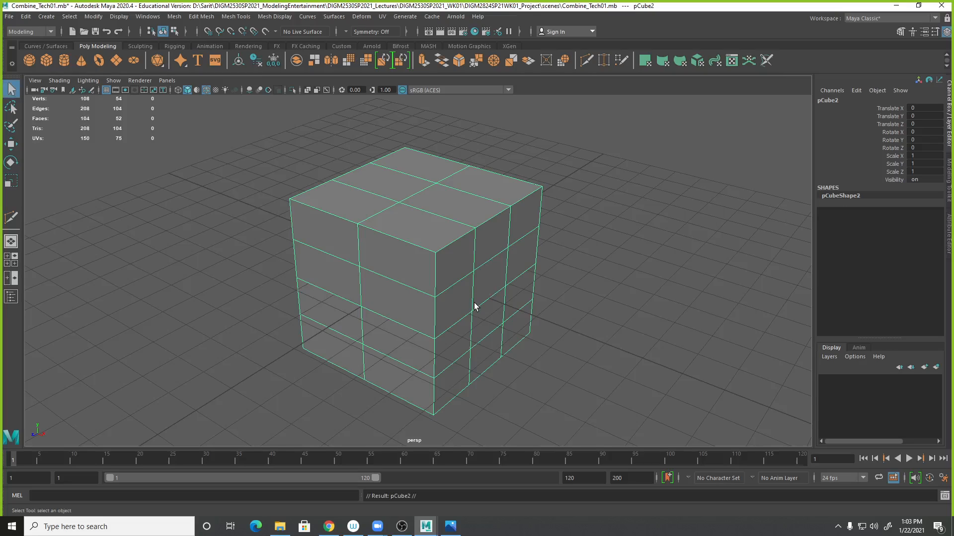
left_click(25, 16)
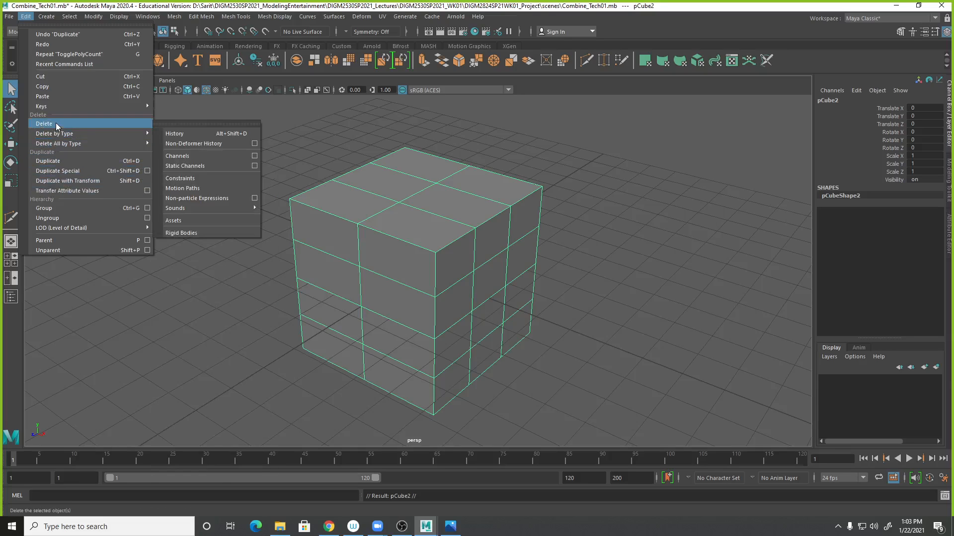
left_click(583, 269)
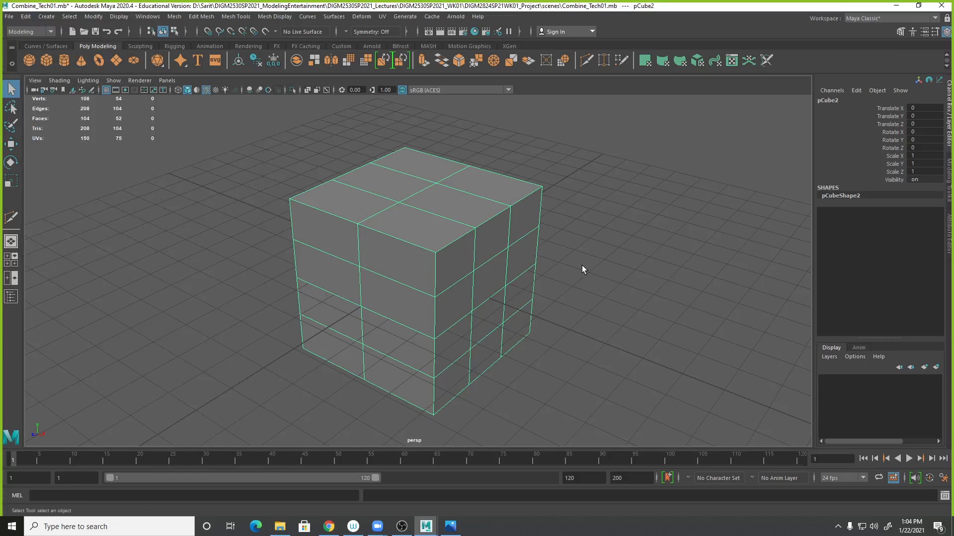
key("w")
left_click_drag(389, 289, 638, 251)
middle_click_drag(660, 303, 654, 332, "alt")
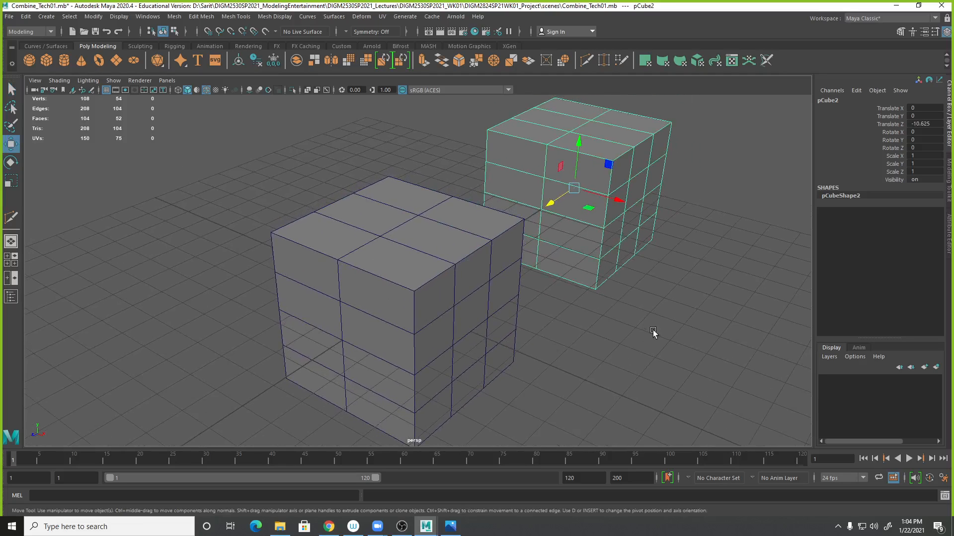
right_click_drag(654, 332, 629, 328, "alt")
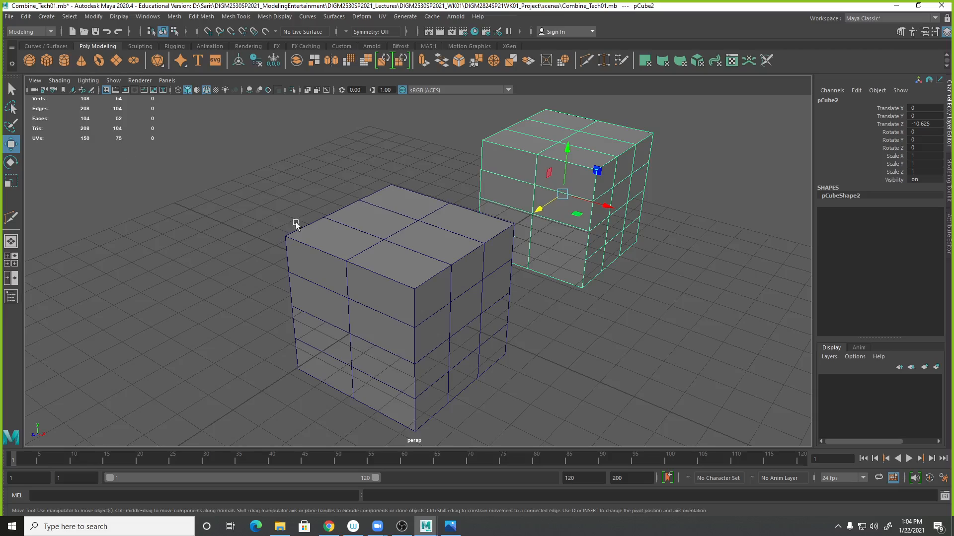
- Set the original cube's subdivisions in width, height and depth to 1
left_click(421, 260)
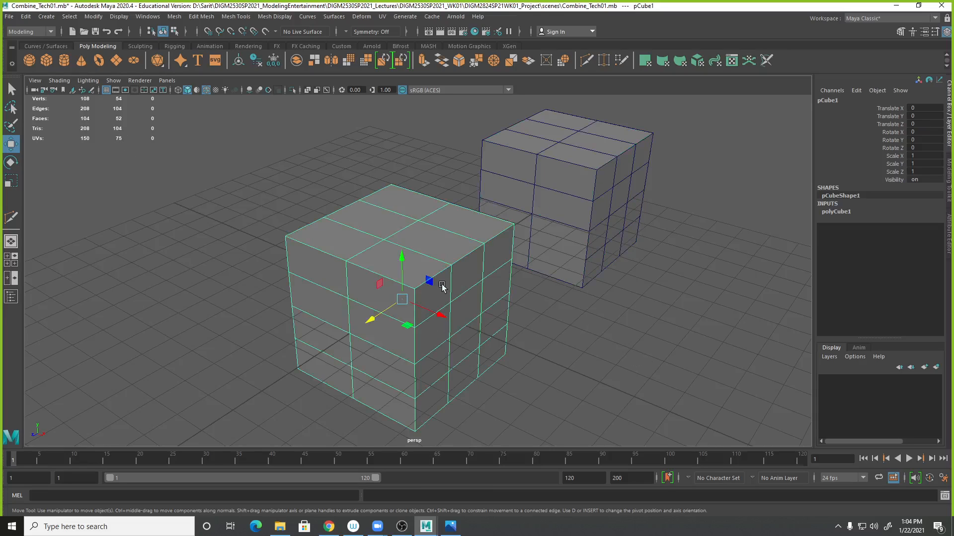
left_click(839, 213)
left_click_drag(901, 245, 898, 261)
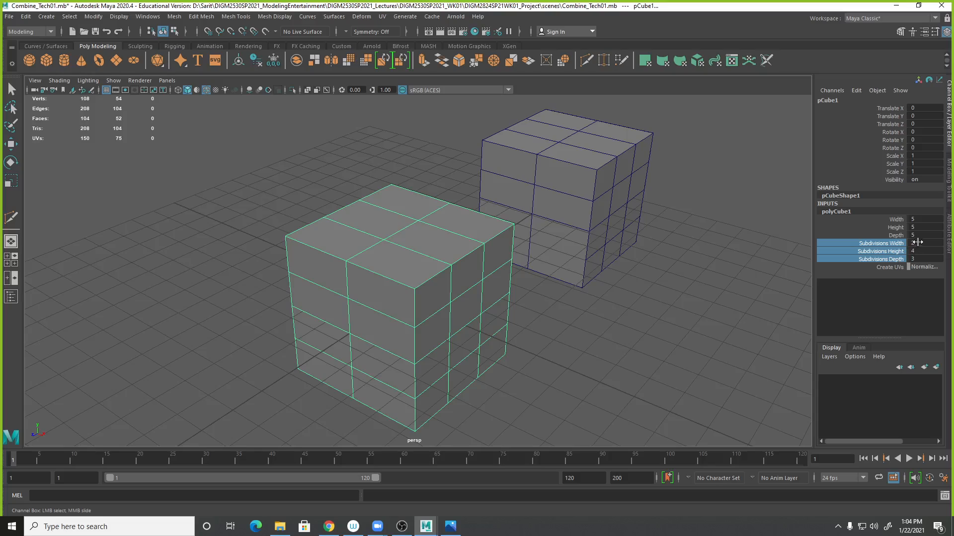
left_click(916, 260)
type("1")
key("Return")
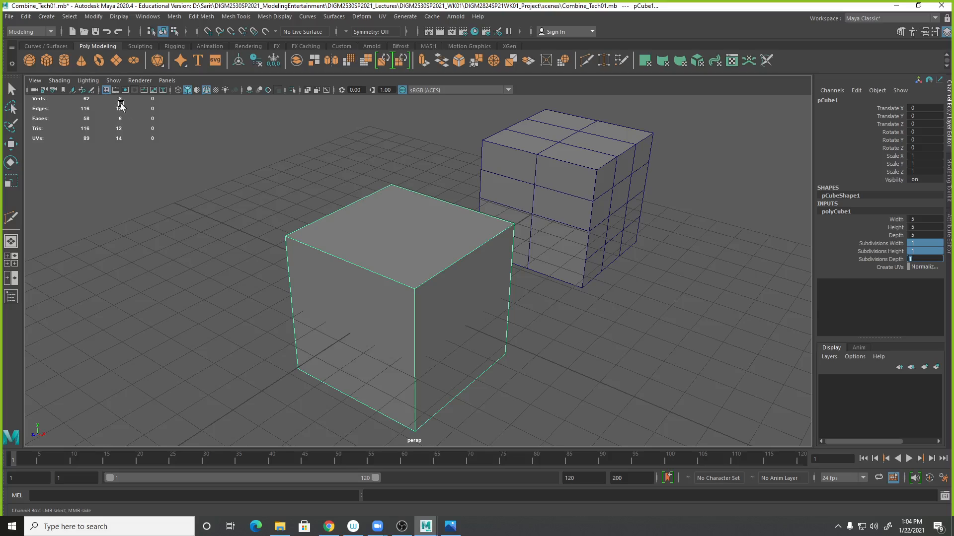
- Select a vertex, an edge and then three faces of the simple cube in component modes
left_click(584, 166)
key("w")
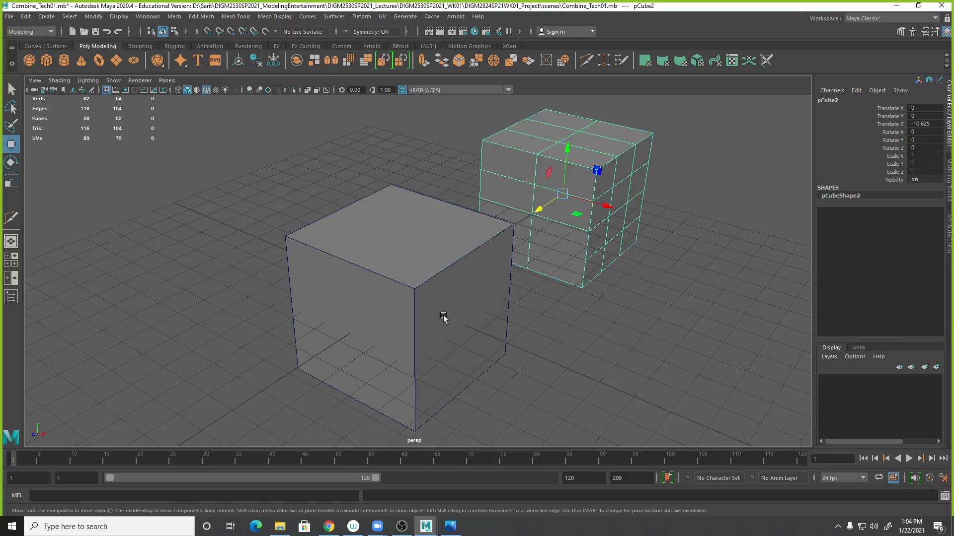
left_click(406, 312)
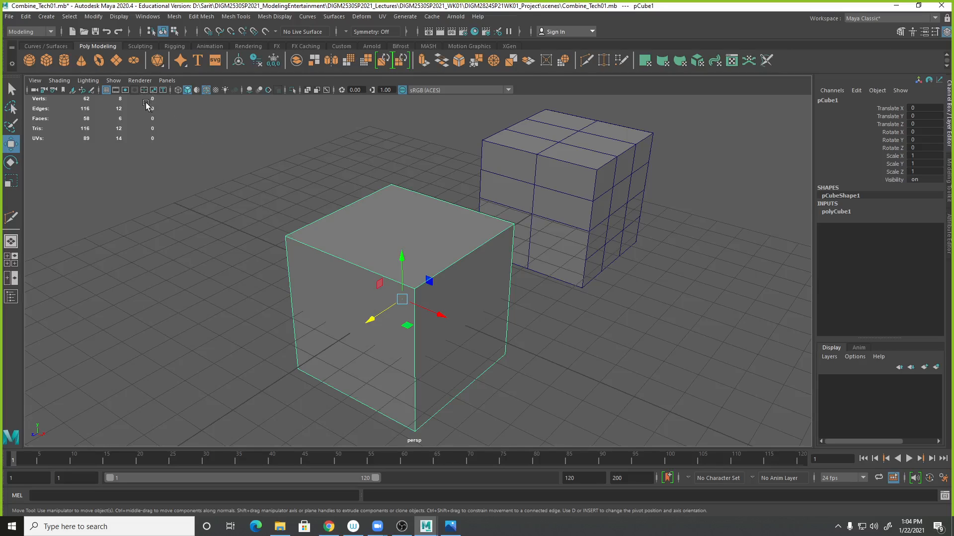
right_click_drag(352, 212, 343, 217)
left_click_drag(267, 217, 342, 272)
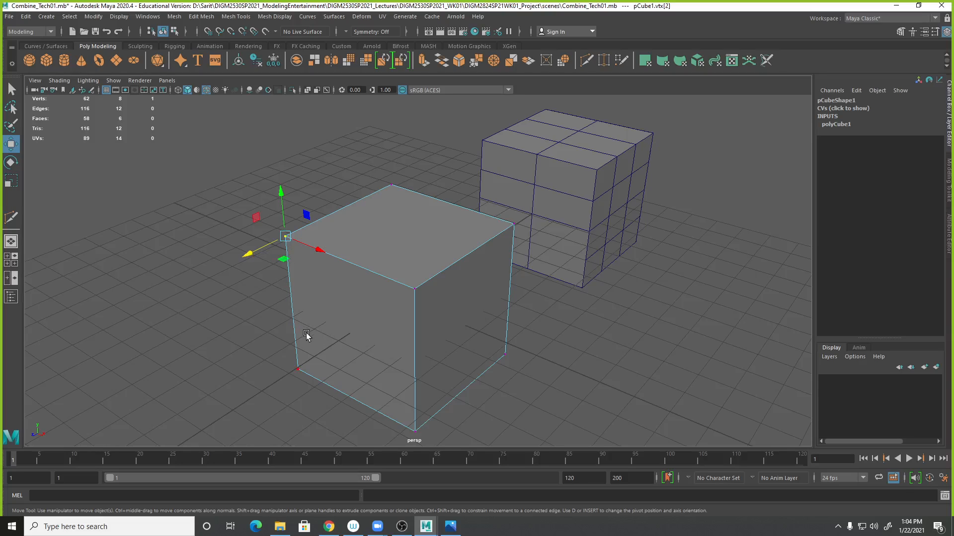
right_click_drag(346, 253, 347, 225)
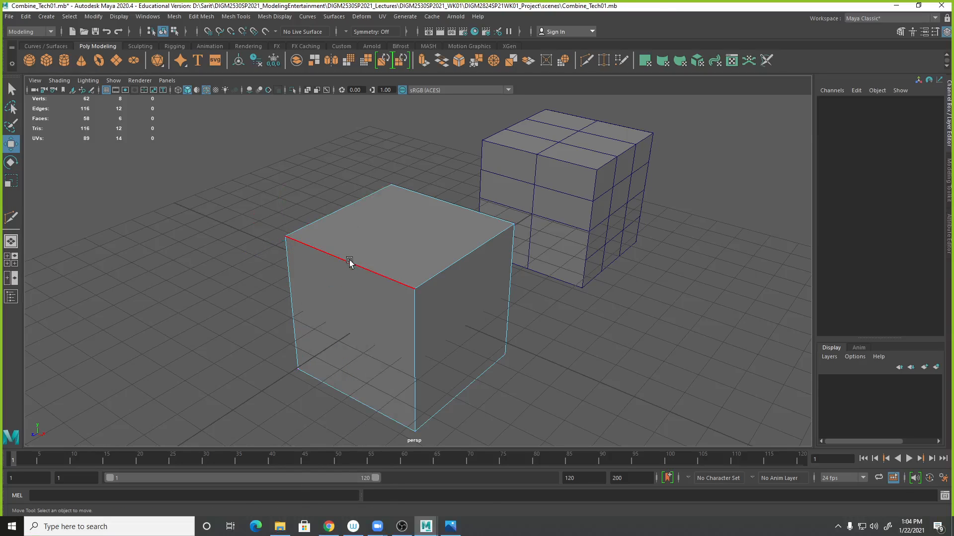
left_click(351, 262)
right_click_drag(355, 297, 355, 318)
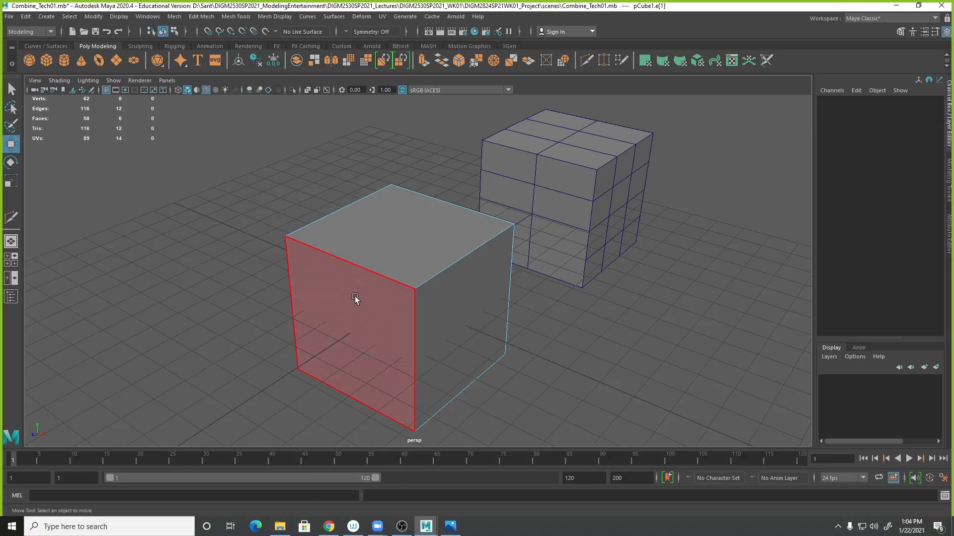
left_click(355, 293)
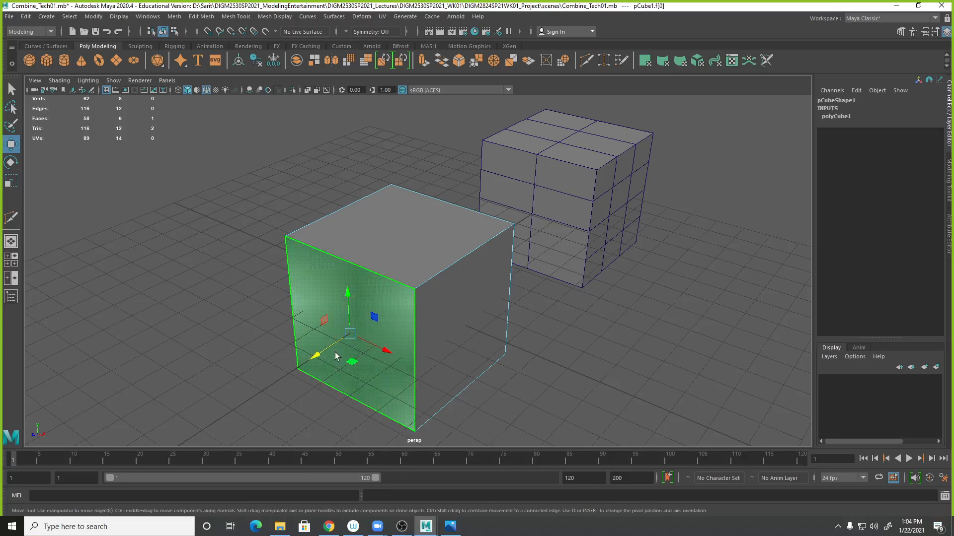
left_click(407, 246, "shift")
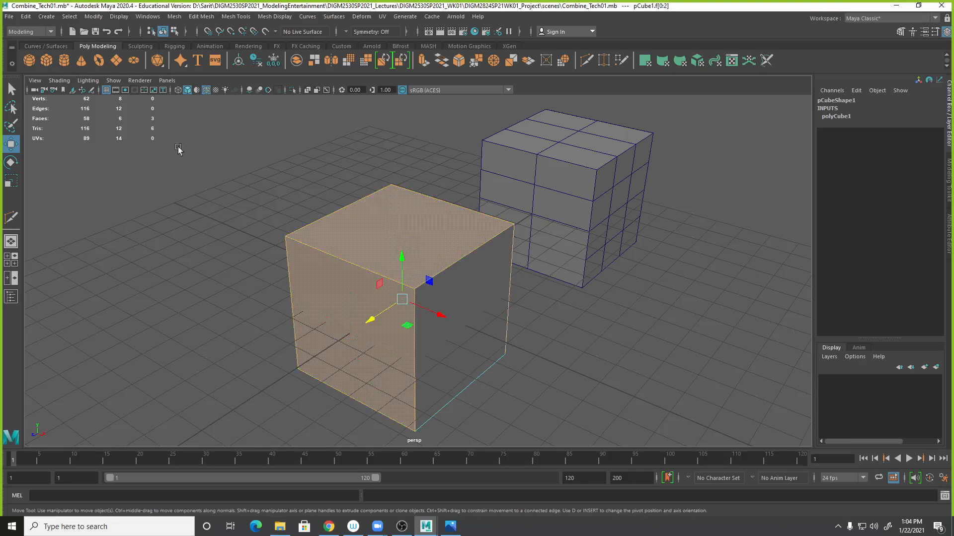
- Inspect the cube with its selected faces in wireframe display from several angles, then return to object mode
left_click_drag(653, 366, 557, 348, "alt")
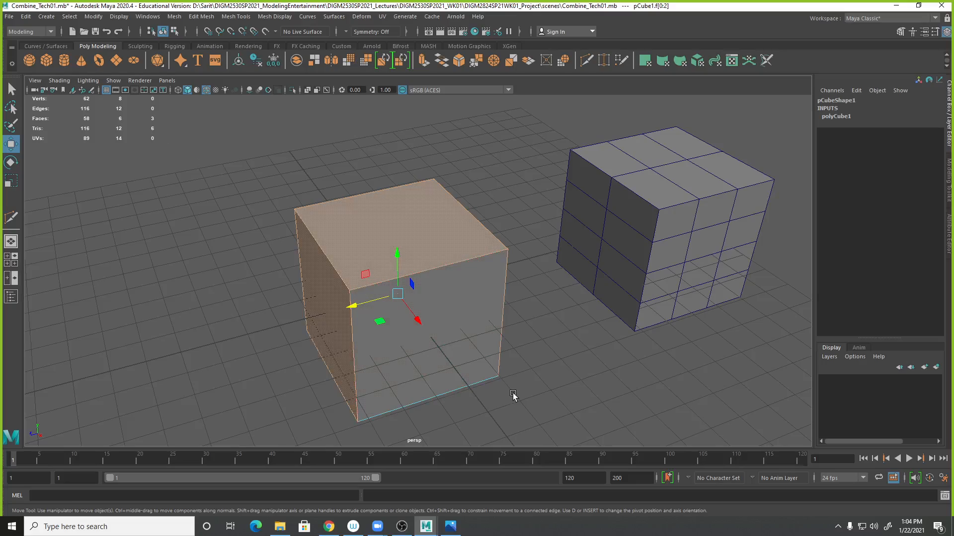
left_click_drag(550, 375, 567, 387, "alt")
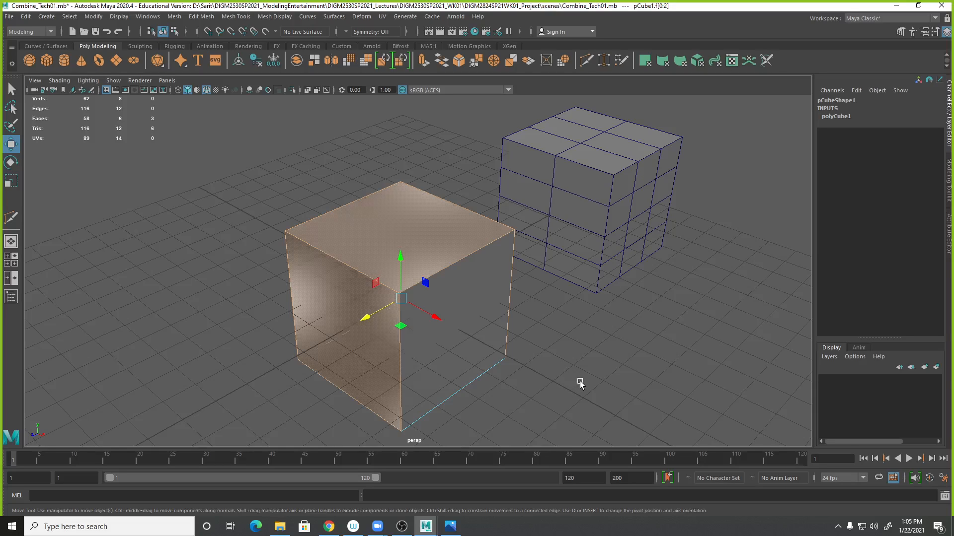
key("4")
left_click(35, 79)
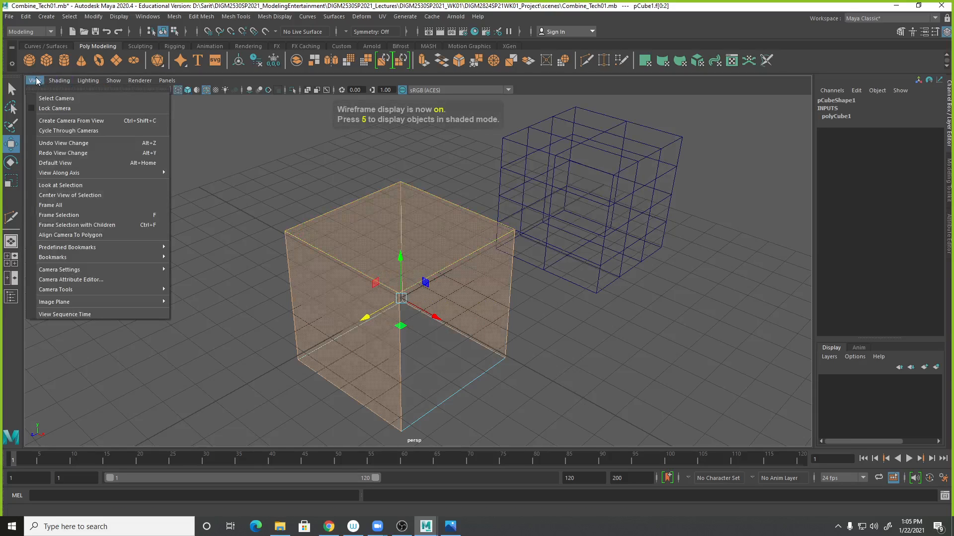
mouse_move(52, 83)
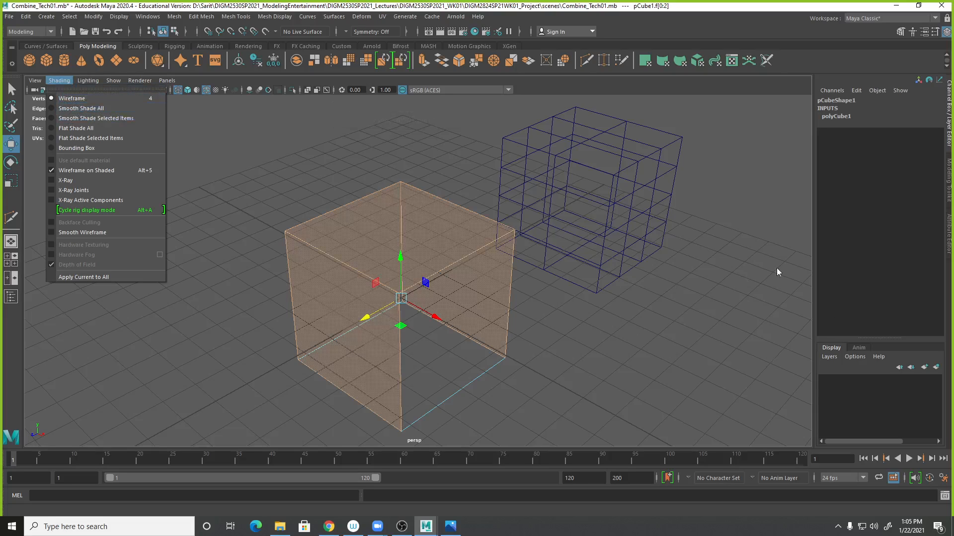
left_click(749, 89)
mouse_move(755, 153)
left_mouse_down("alt")
mouse_move(677, 362)
mouse_move(681, 334)
mouse_move(661, 333)
mouse_move(564, 372)
mouse_move(527, 318)
left_mouse_up("alt")
key("q")
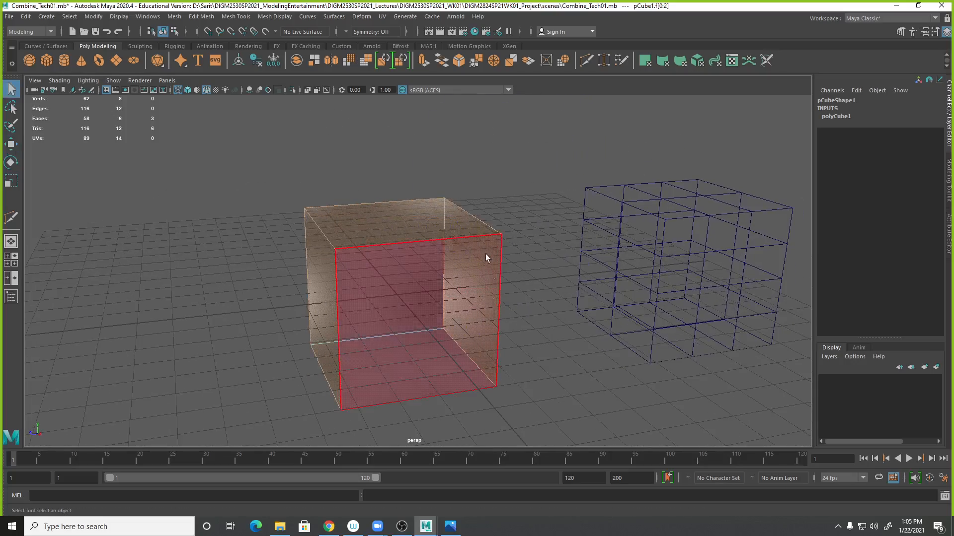
left_click_drag(525, 379, 610, 392, "alt")
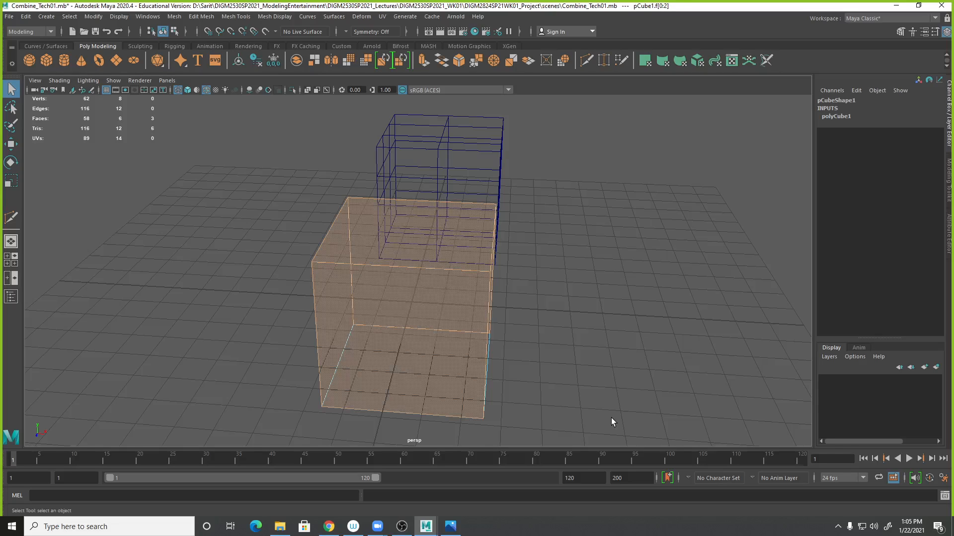
left_click_drag(592, 302, 541, 198, "alt")
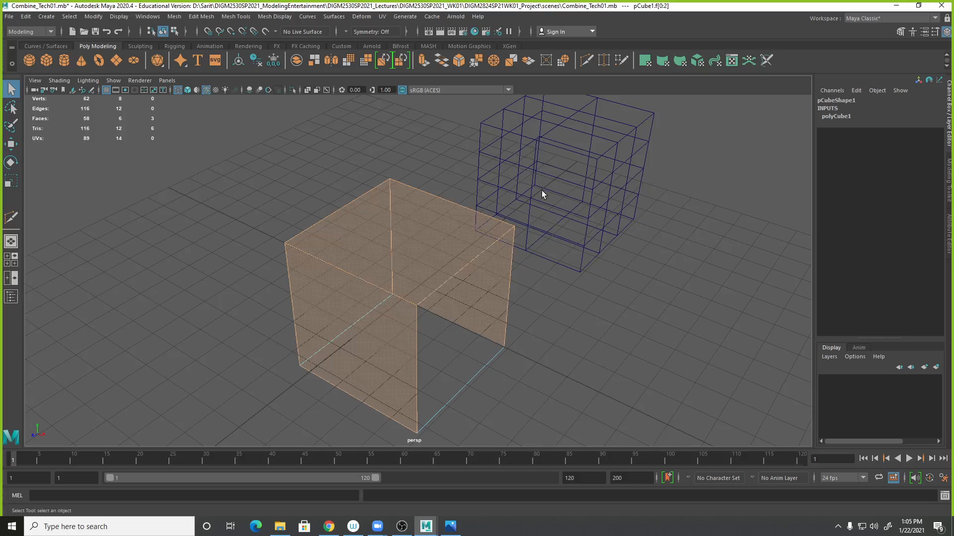
right_click_drag(487, 249, 533, 237)
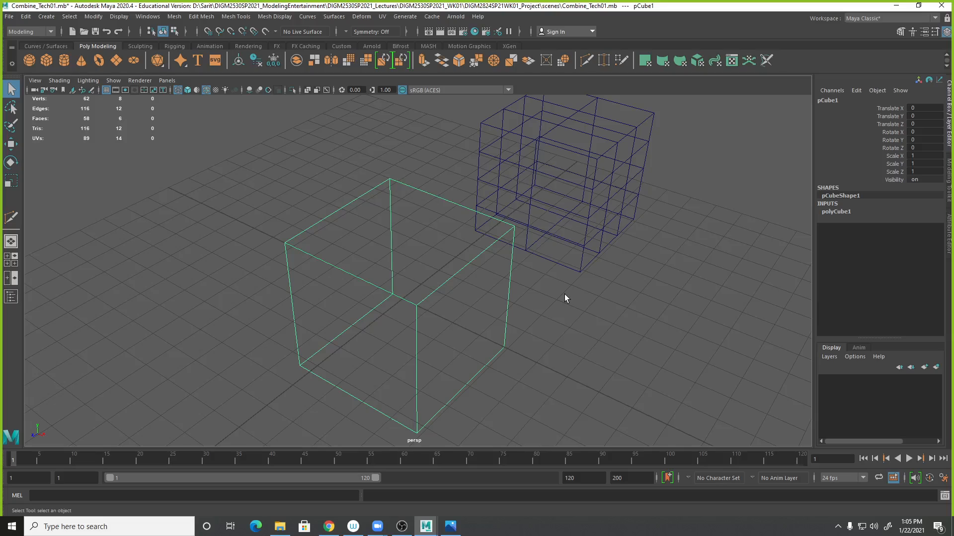
- Return to shaded display and delete the subdivided duplicate cube
key("5")
left_click(564, 189)
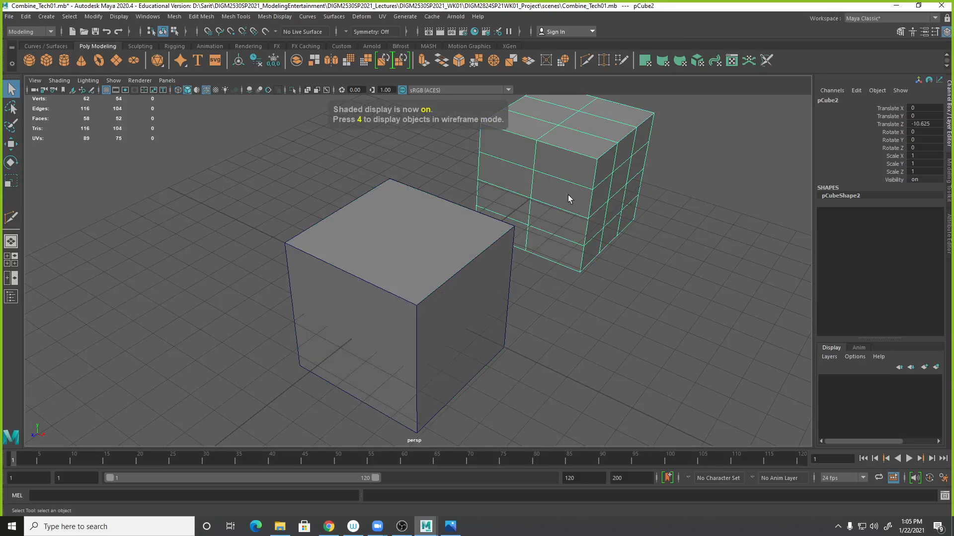
key("Delete")
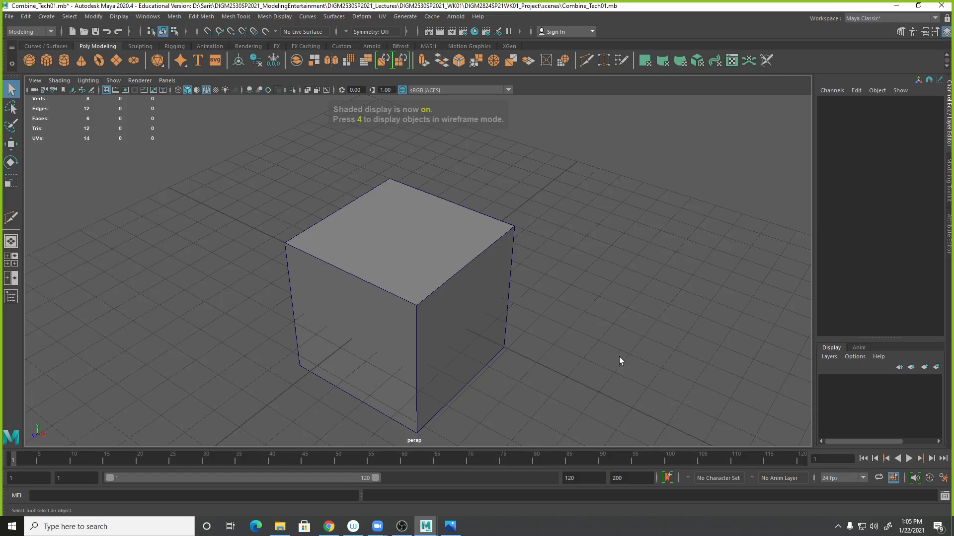
- Duplicate the simple cube, move the copy about -11 units along Z, and delete it again
middle_click_drag(595, 344, 586, 294, "alt")
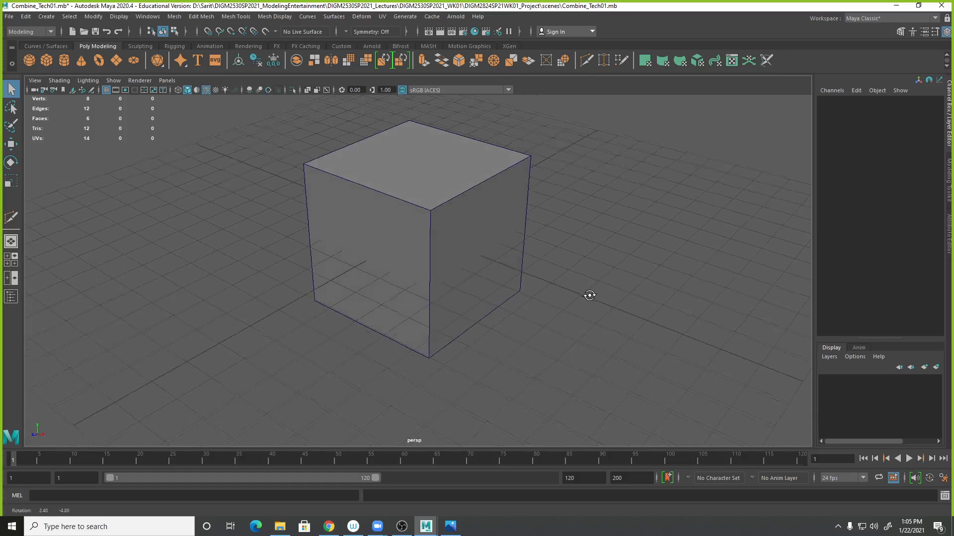
left_click(472, 230)
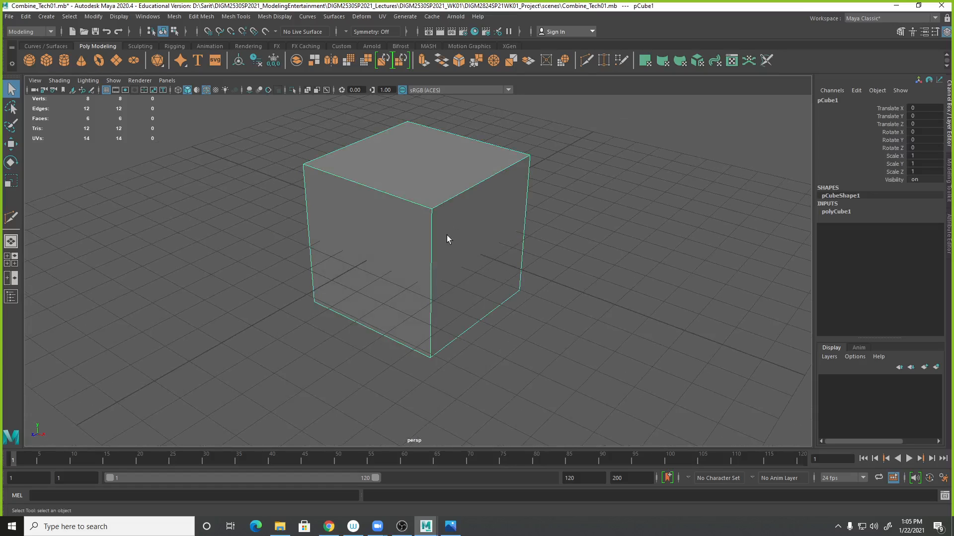
left_click(834, 211)
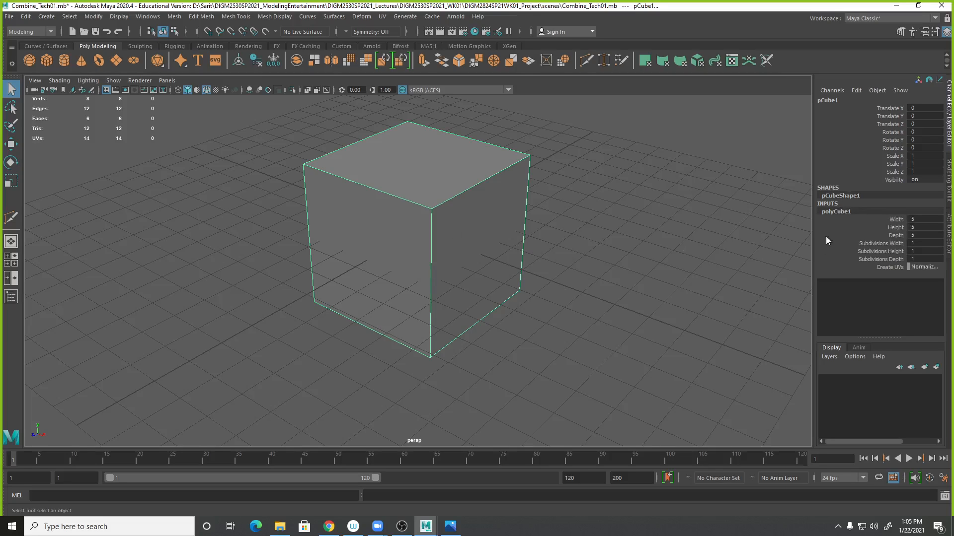
left_click(25, 17)
left_click(58, 162)
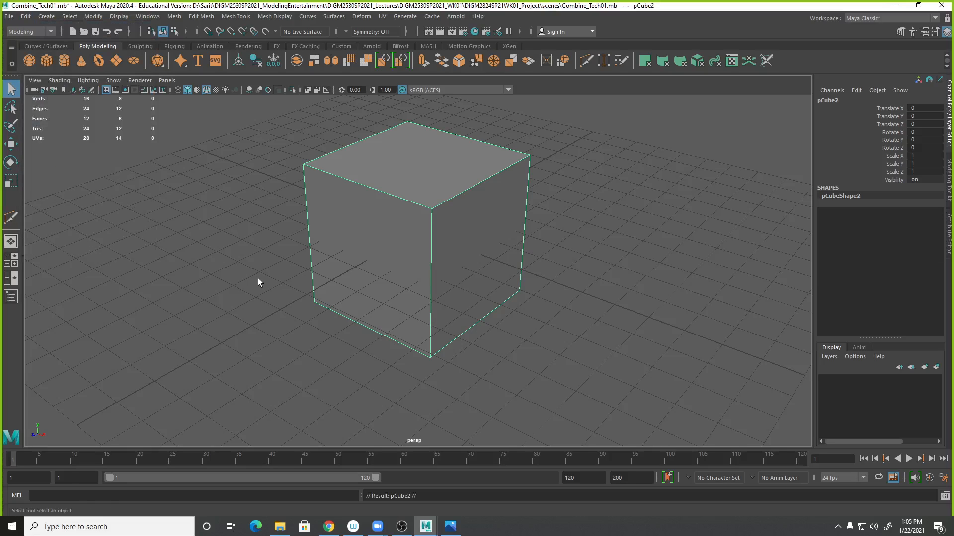
key("w")
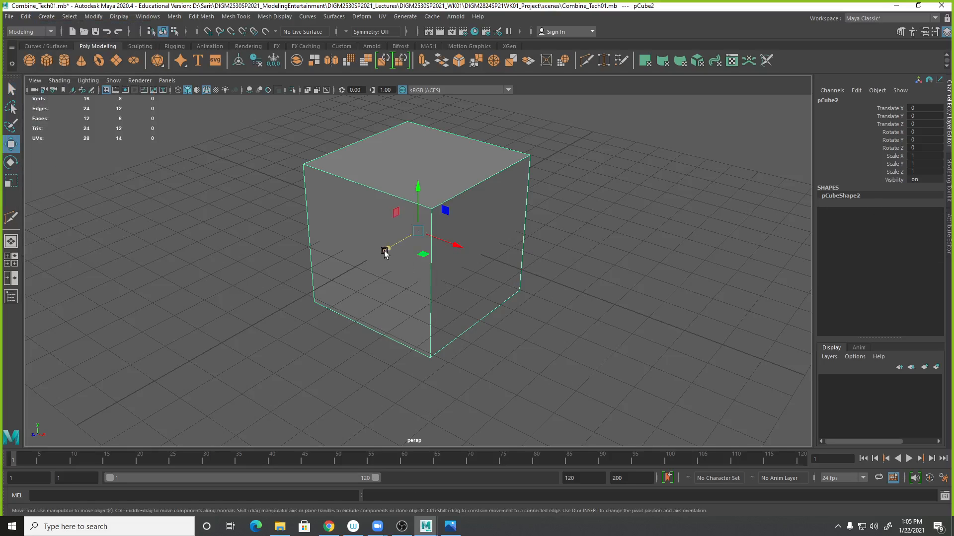
left_click_drag(386, 251, 558, 152)
left_click_drag(620, 235, 587, 333, "alt")
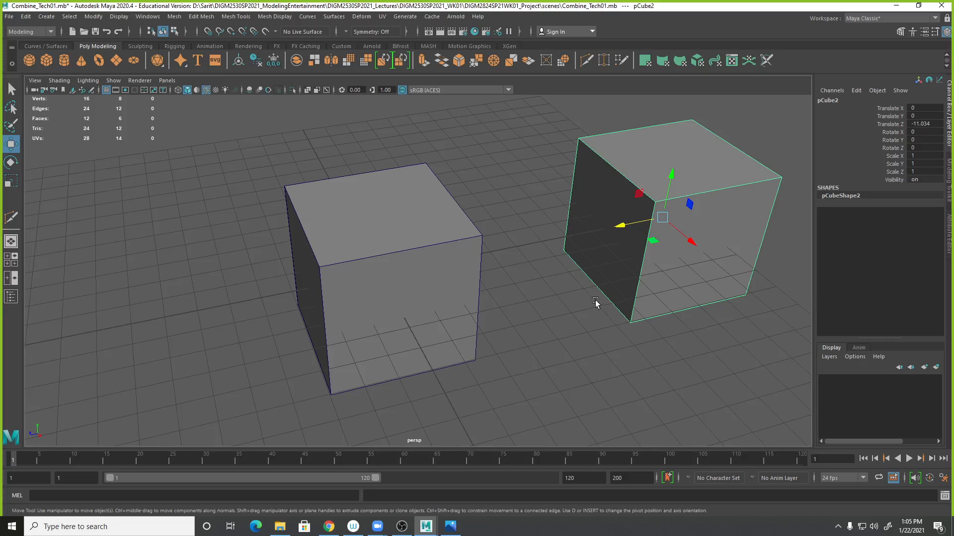
key("Delete")
- Set the simple cube's depth to 1.2 interactively
left_click(441, 287)
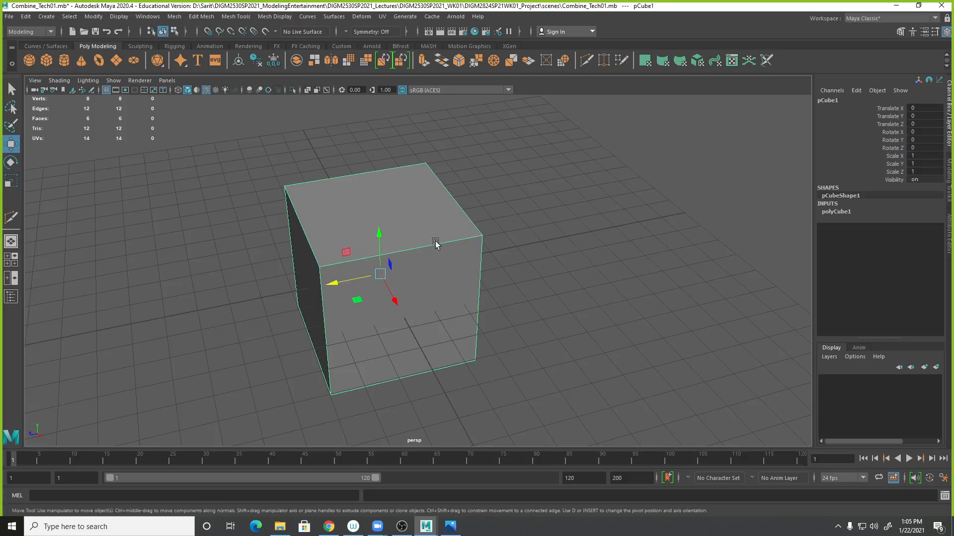
left_click(837, 213)
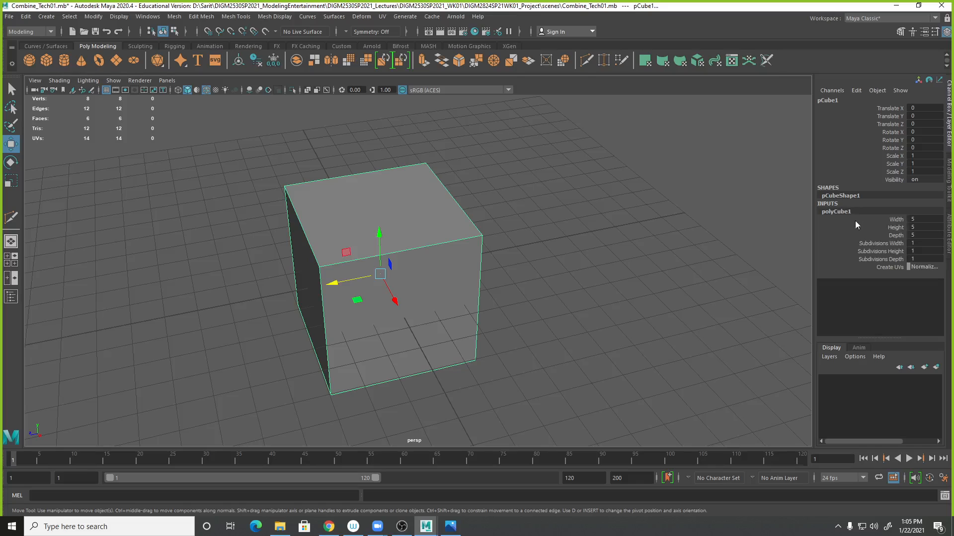
left_click(897, 235)
middle_click_drag(587, 292, 566, 312)
left_click_drag(566, 312, 597, 308, "alt")
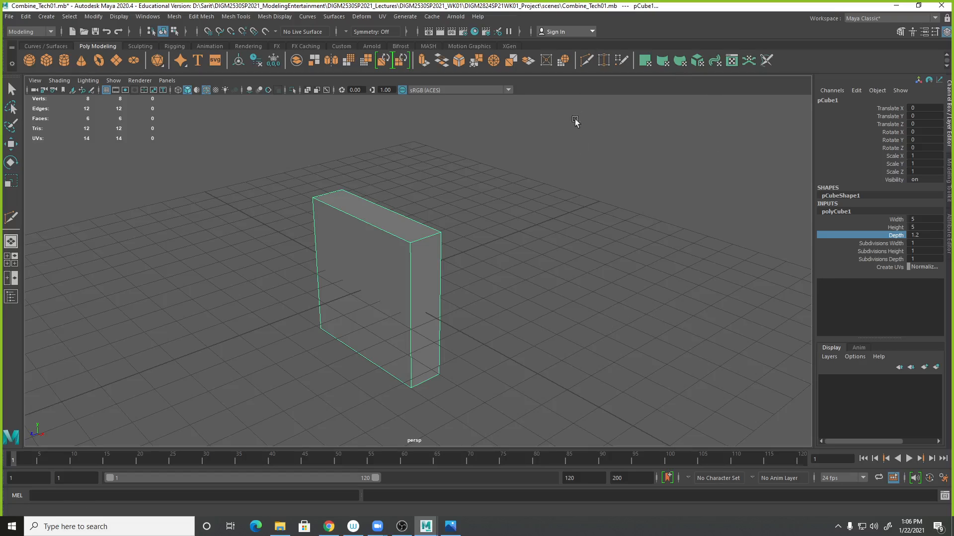
- Duplicate the cube with Duplicate Special, enabling Duplicate input graph
scroll(597, 246, "down", 2)
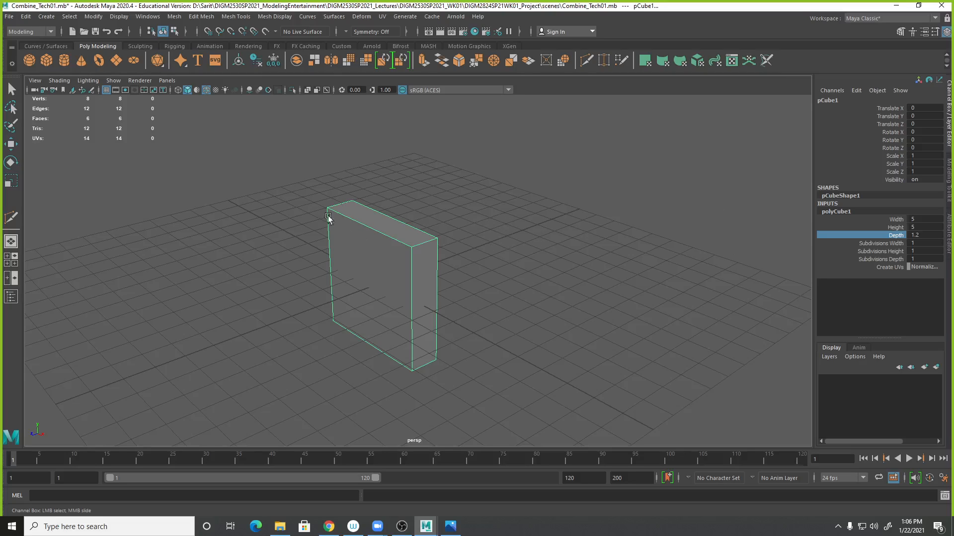
left_click(29, 17)
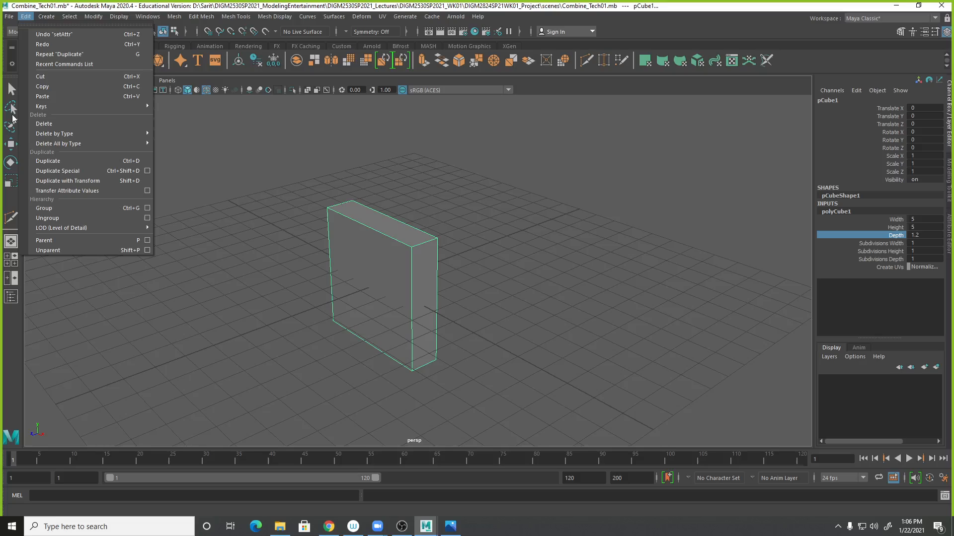
left_click(147, 171)
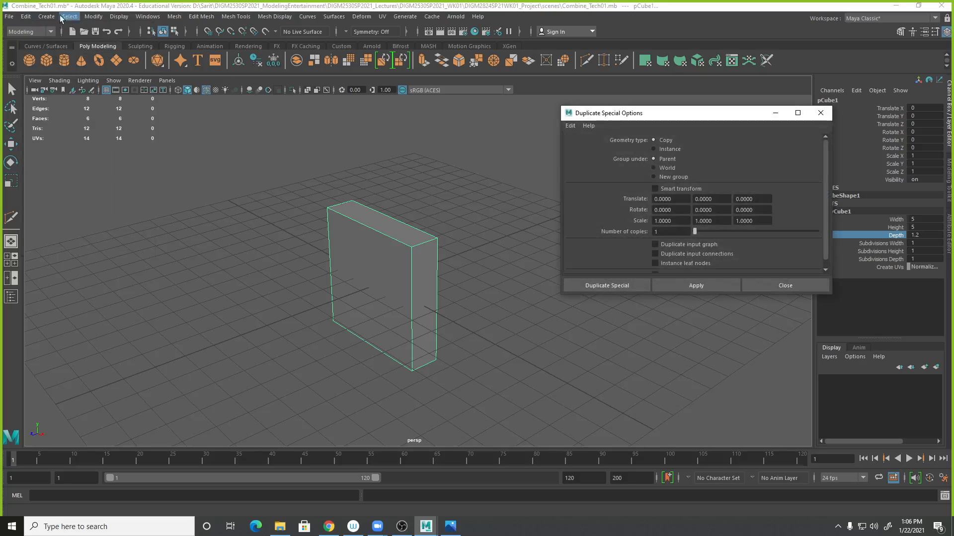
left_click(28, 20)
mouse_move(121, 108)
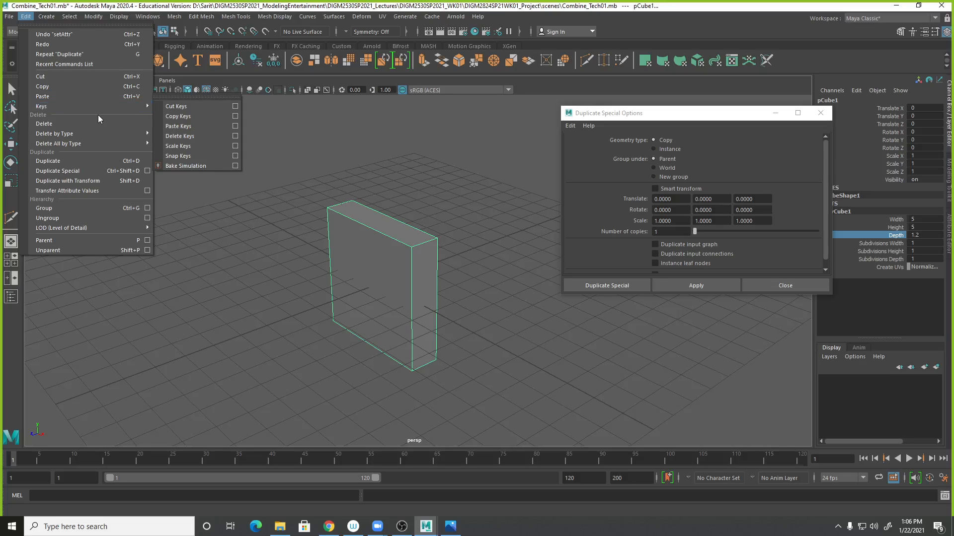
left_click(627, 73)
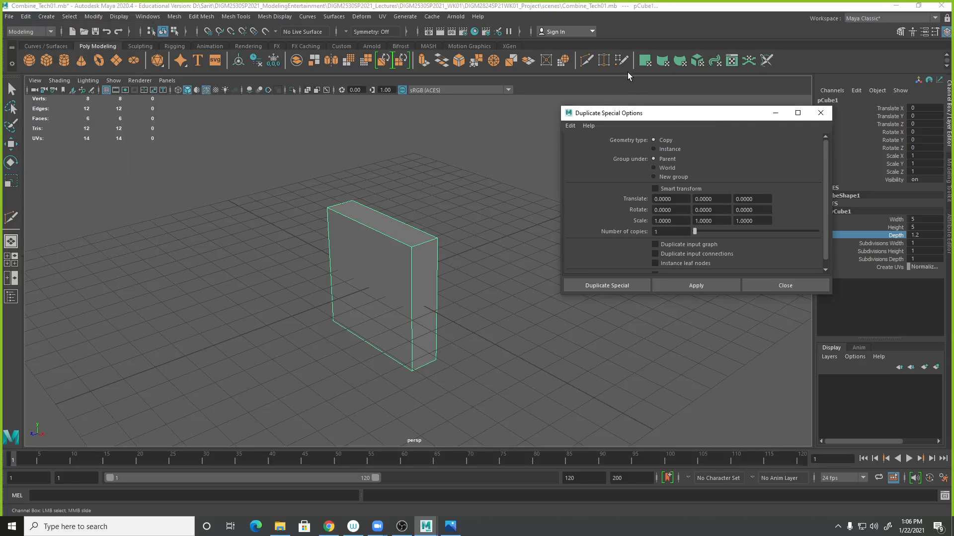
left_click_drag(665, 119, 643, 83)
scroll(715, 204, "down", 1)
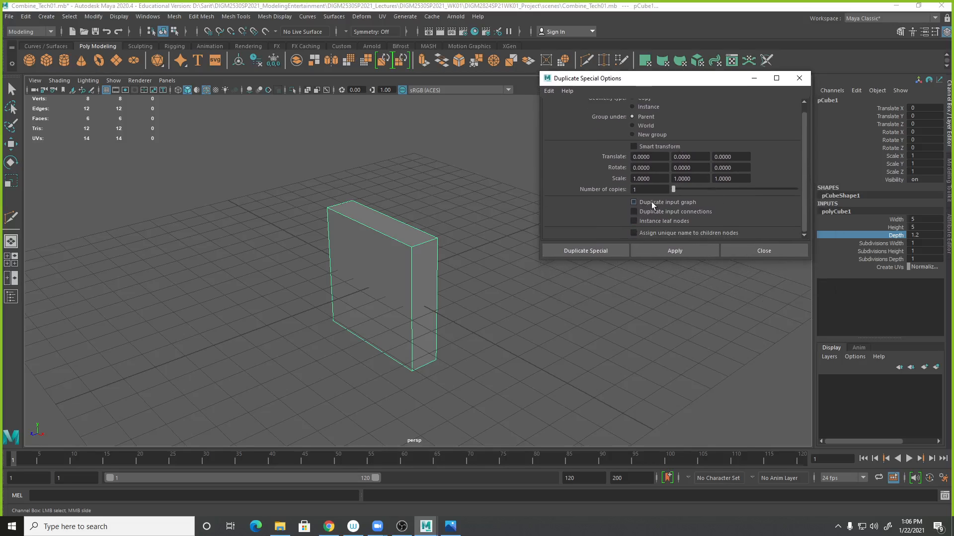
left_click_drag(702, 83, 627, 73)
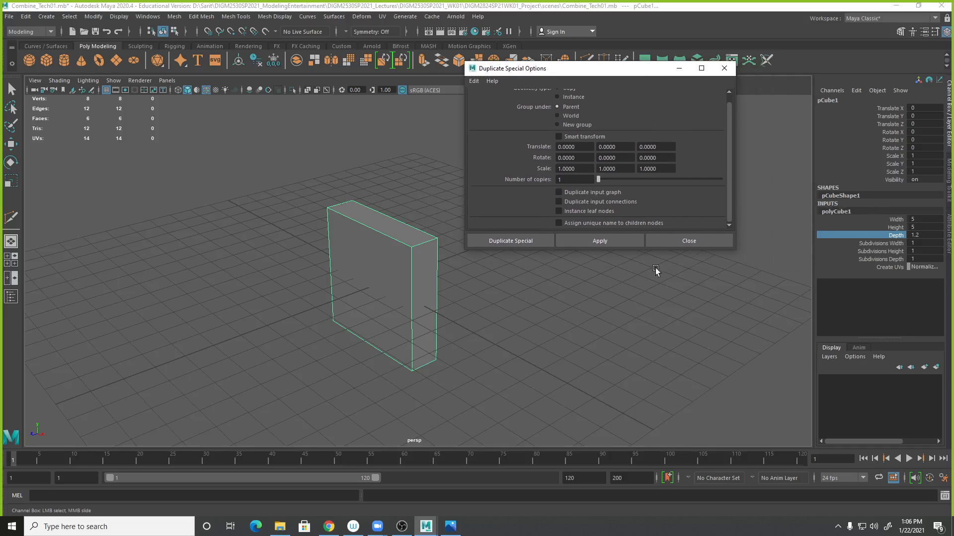
left_click(558, 192)
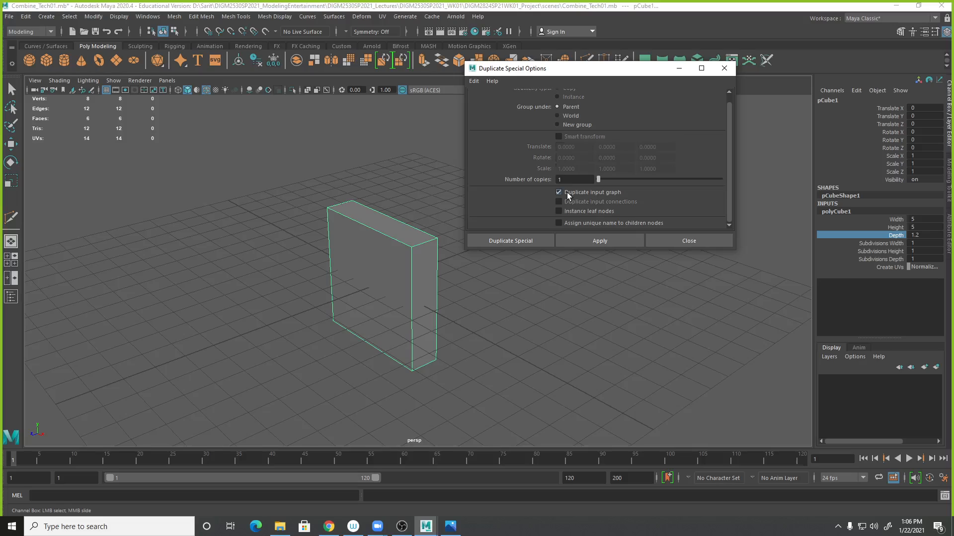
left_click(533, 241)
- Move the duplicated cube about -4.66 units along Z
key("w")
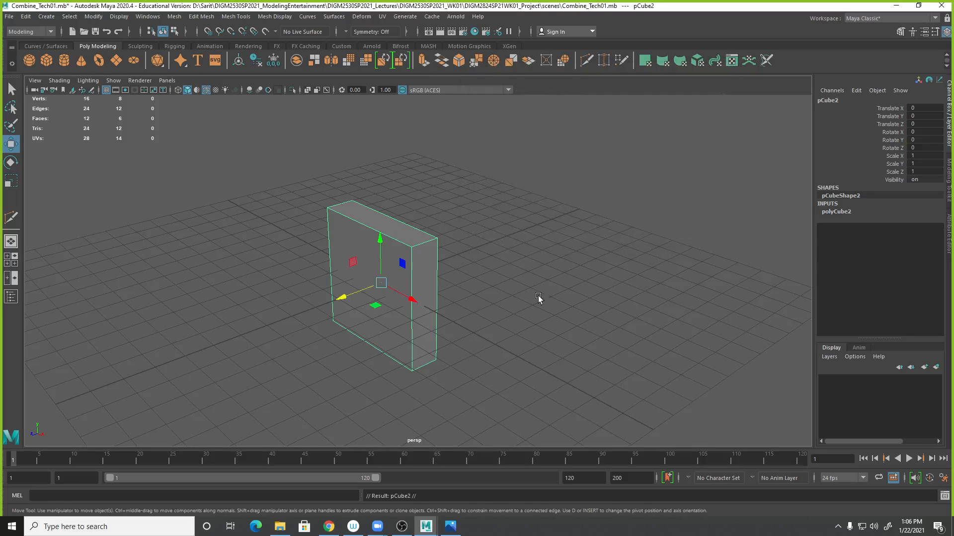
left_click_drag(343, 298, 434, 265)
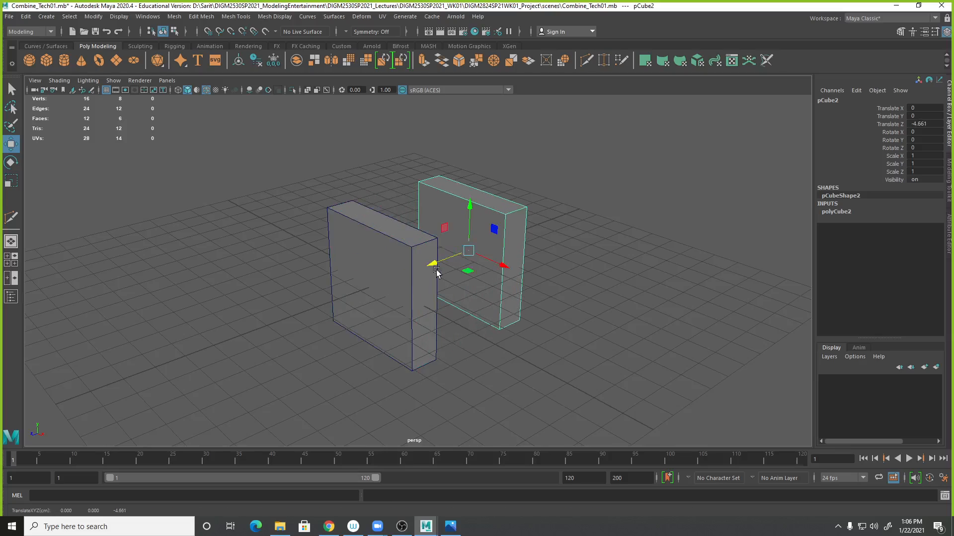
left_click(836, 212)
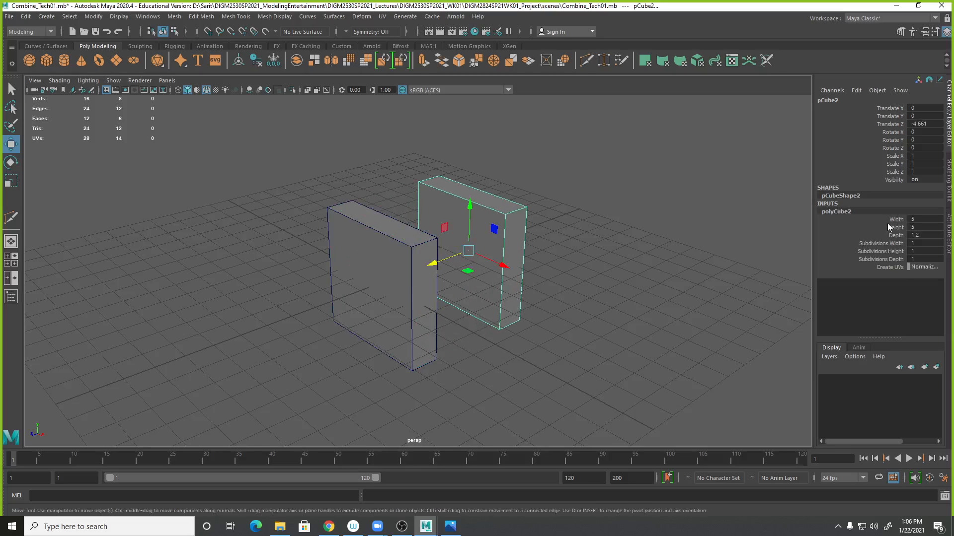
left_click(646, 302)
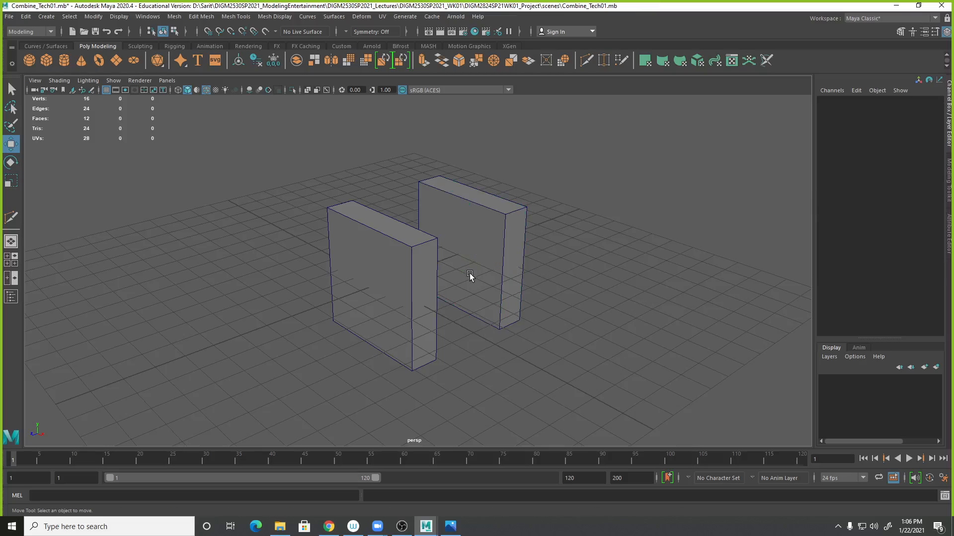
- Set the duplicate's subdivisions height and width to 2 interactively
left_click(516, 272)
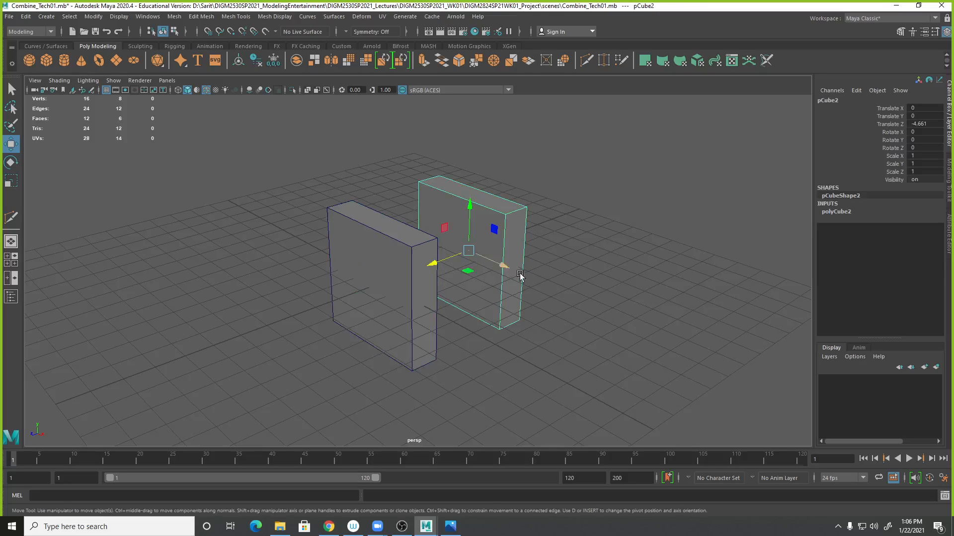
left_click(854, 213)
left_click(889, 251)
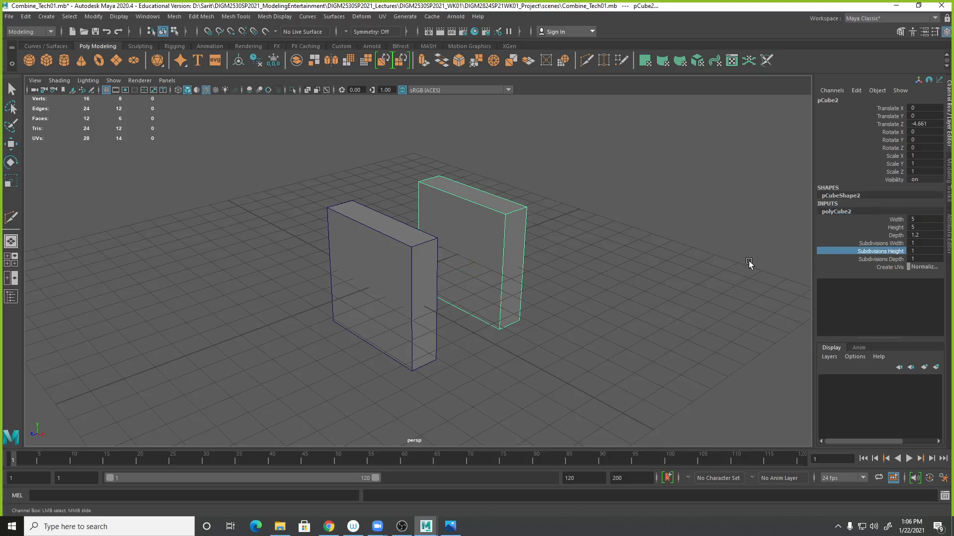
middle_click_drag(731, 261, 708, 255)
left_click(881, 244)
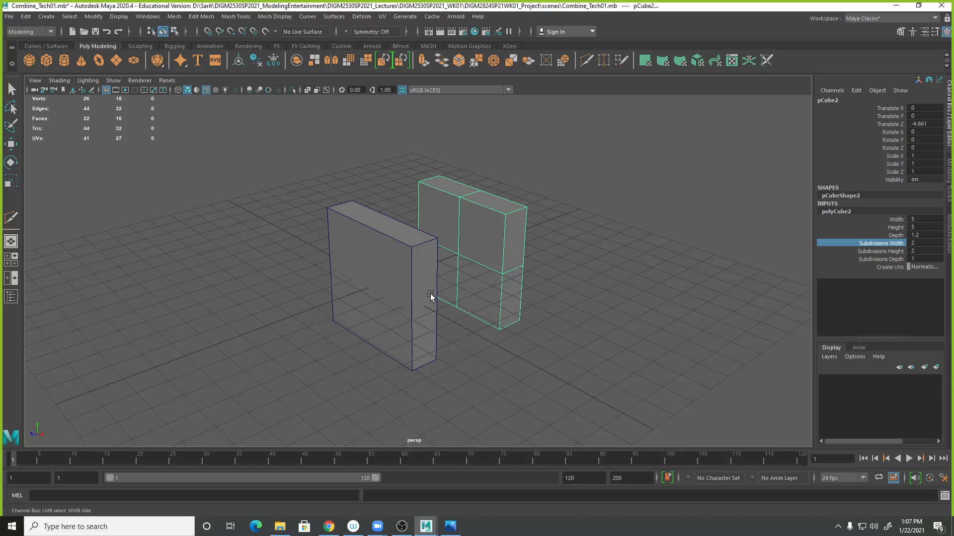
- Delete the duplicated cube
left_click(403, 285)
key("w")
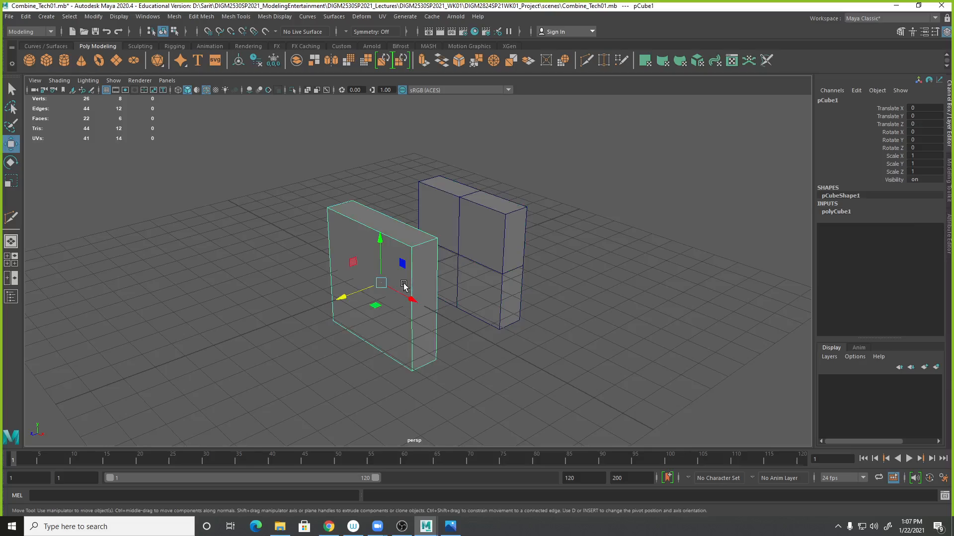
left_click(511, 273)
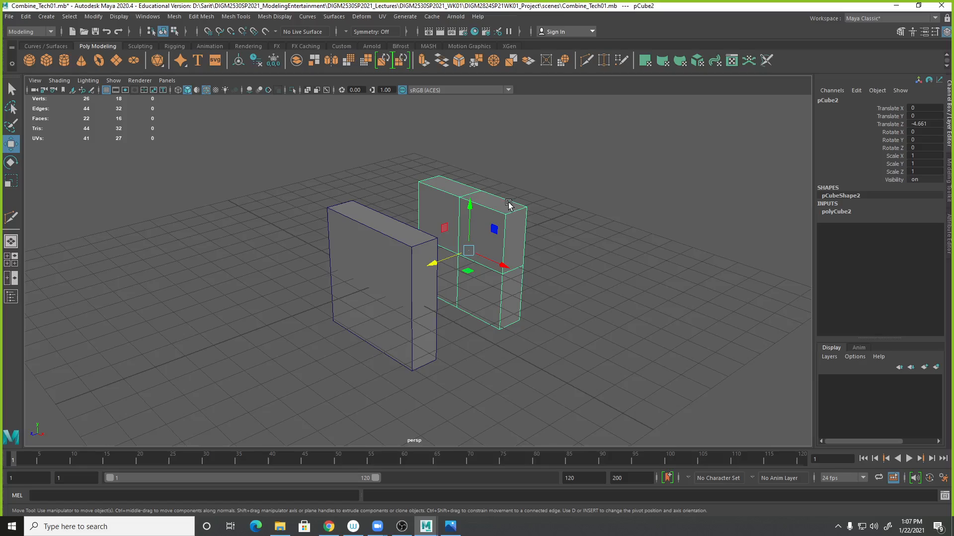
key("Delete")
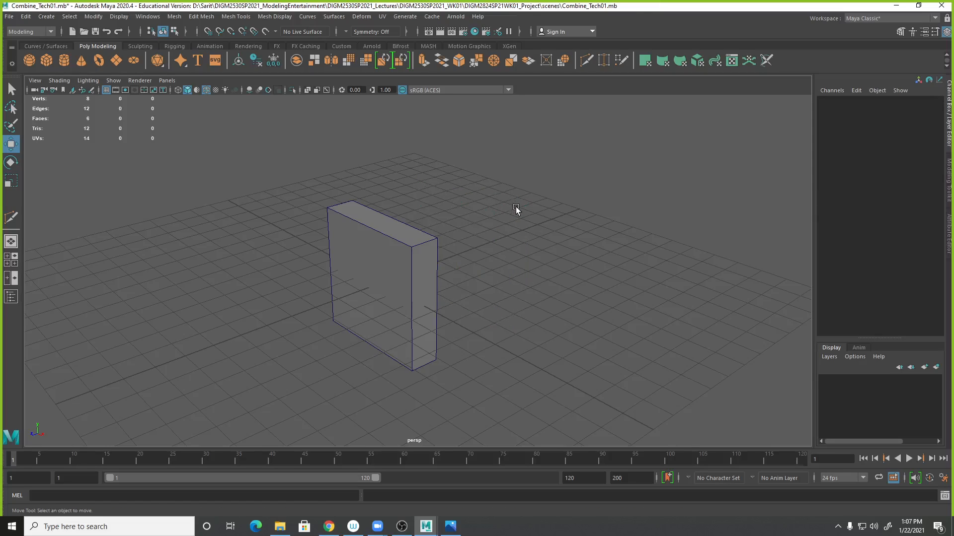
- Set the original cube's depth to 5
left_click(425, 264)
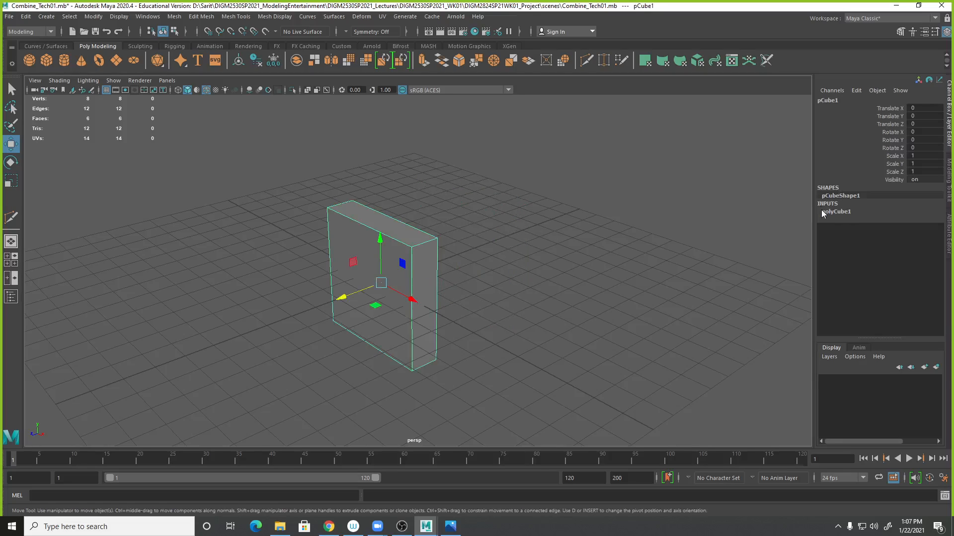
left_click(840, 213)
left_click(924, 235)
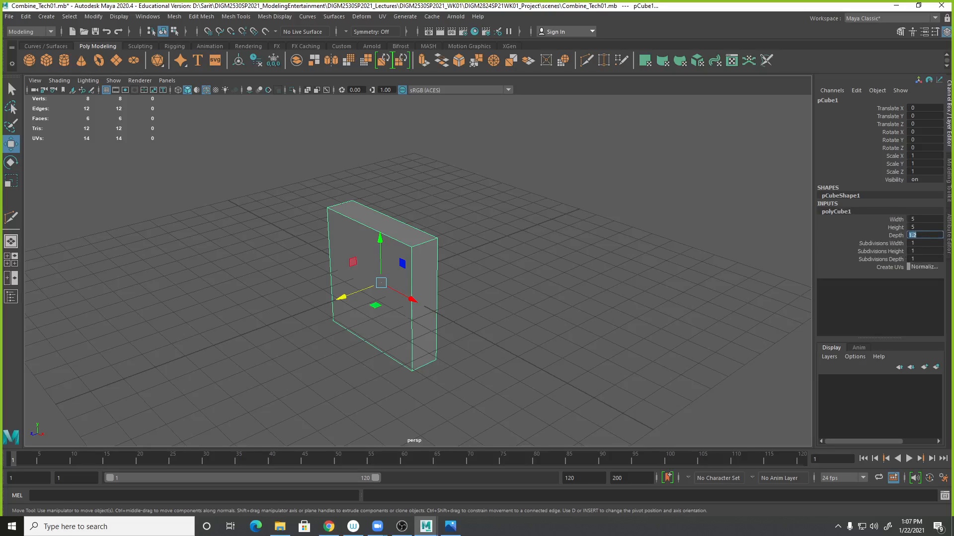
key("Return")
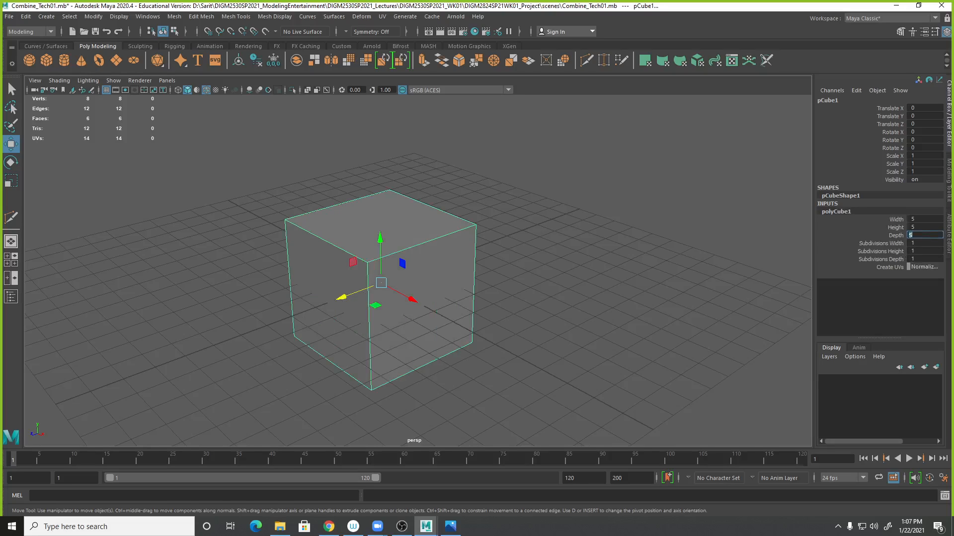
- Switch the cube to face mode and select its top face
mouse_move(503, 328)
left_mouse_down("alt")
mouse_move(479, 330)
mouse_move(505, 333)
left_mouse_up("alt")
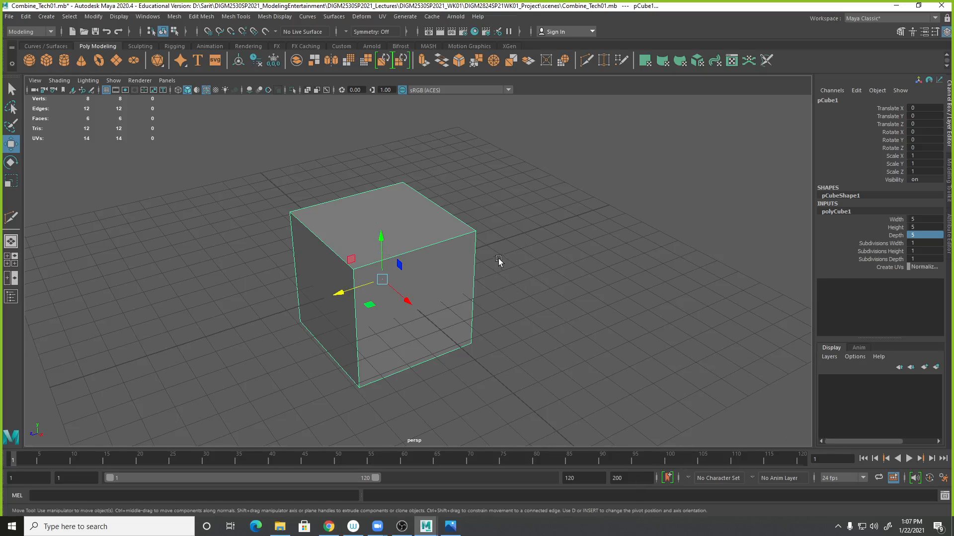
right_click(418, 226)
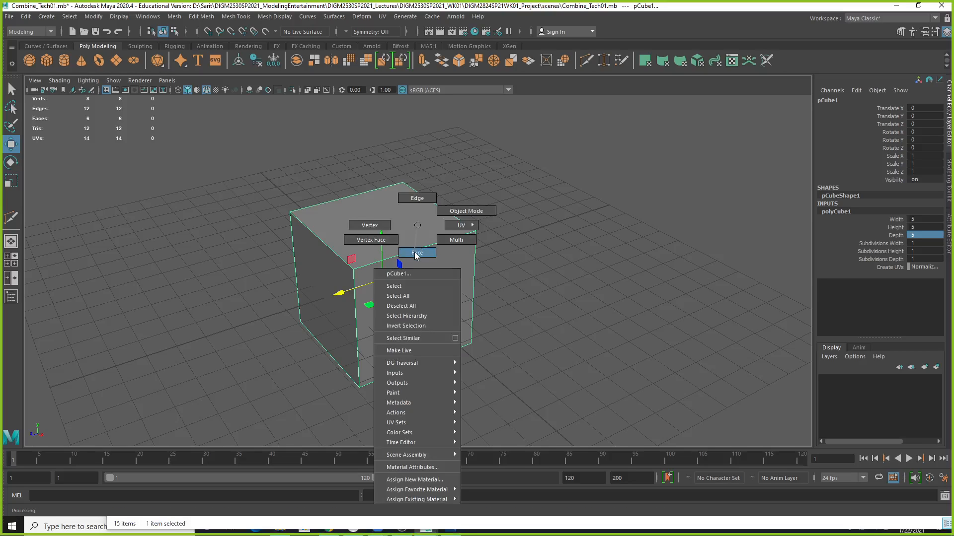
left_click(416, 252)
left_click(412, 224)
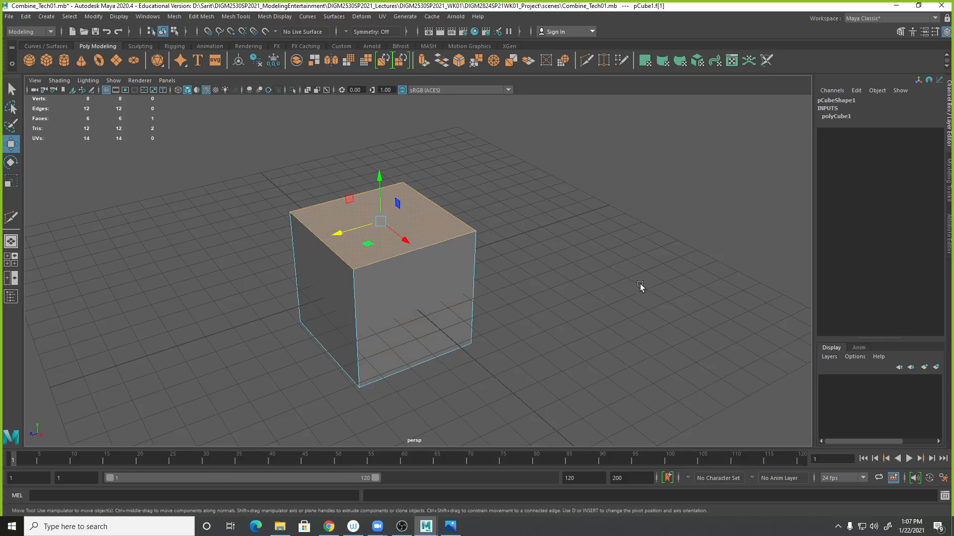
- Reselect the cube's top face with the Select tool
left_click(181, 18)
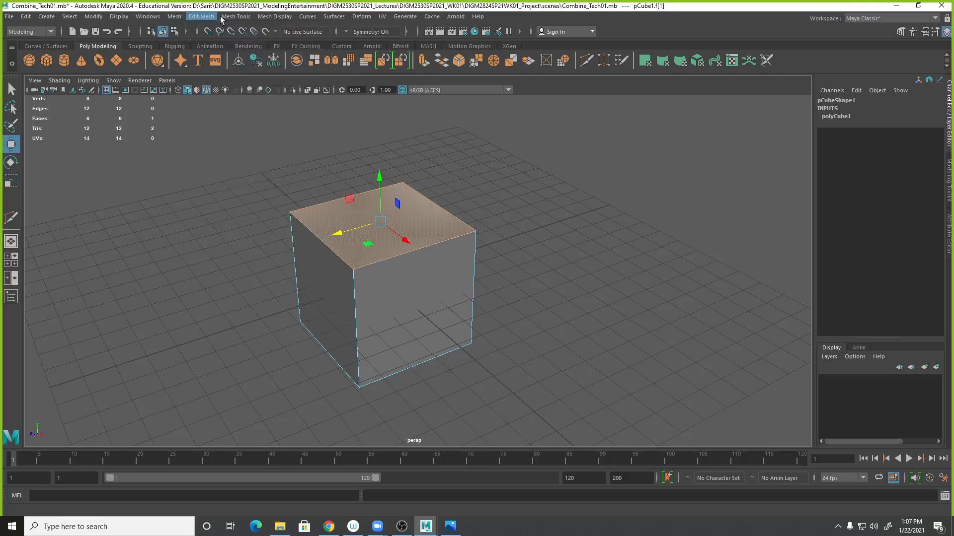
mouse_move(222, 17)
left_click(682, 30)
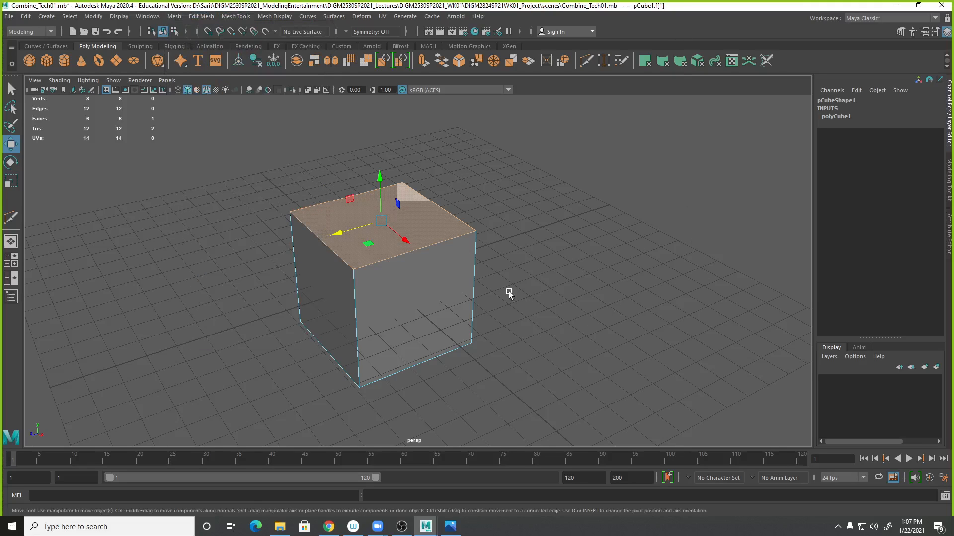
right_click(458, 236, "shift")
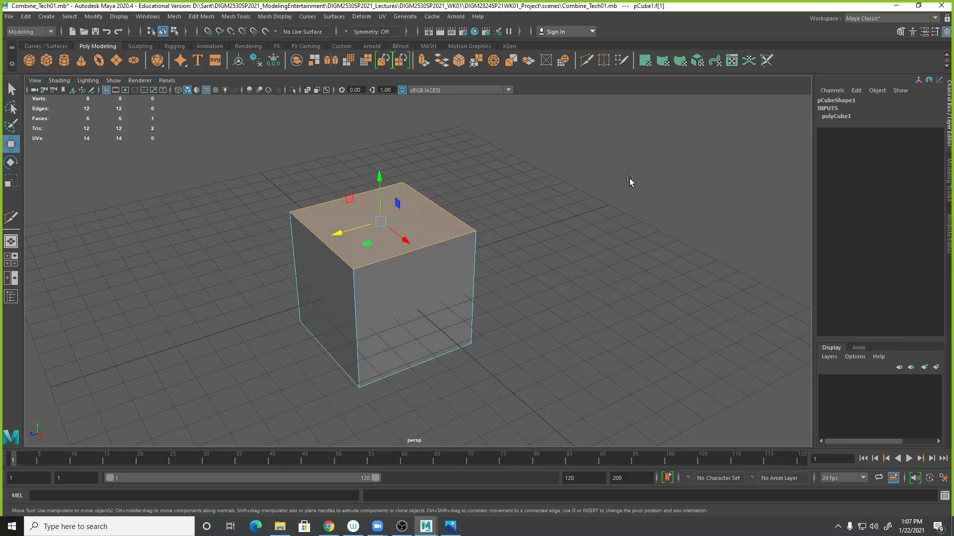
left_click(12, 90)
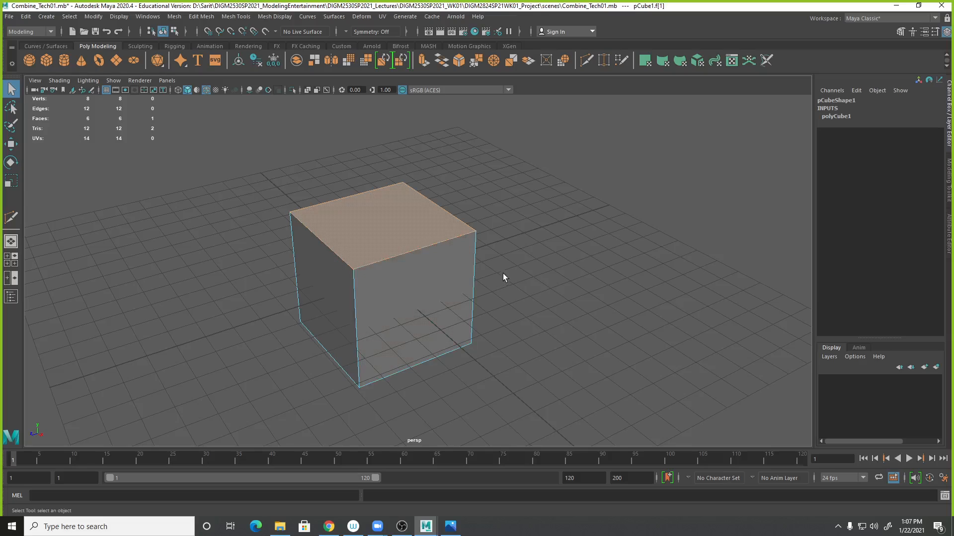
left_click(503, 206)
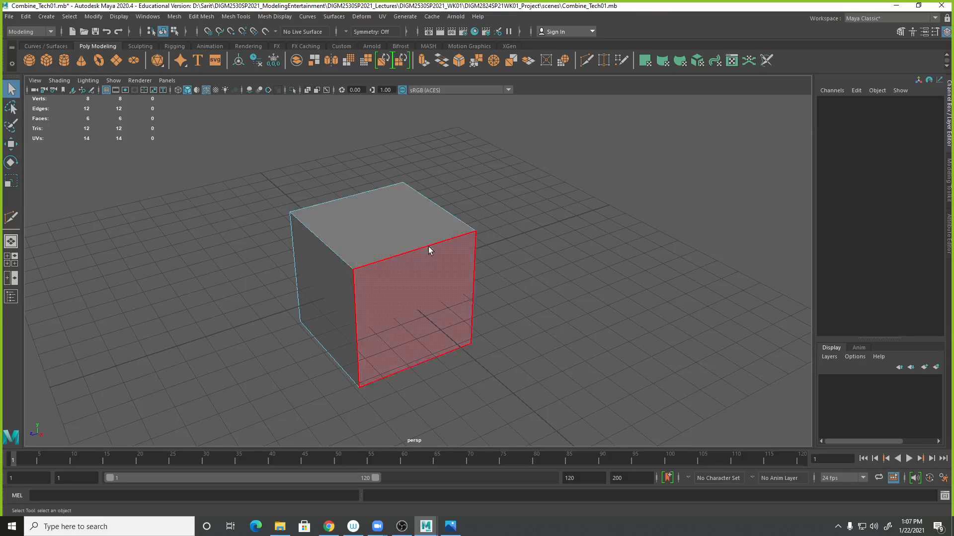
left_click(356, 219)
middle_click_drag(581, 326, 601, 361, "alt")
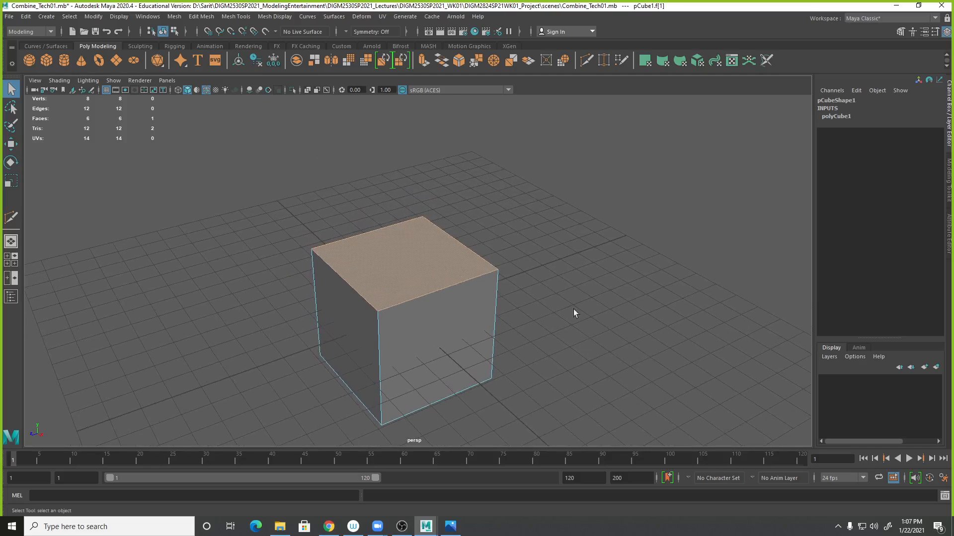
- Extrude the top face, leaving the thickness at 0
left_click(194, 17)
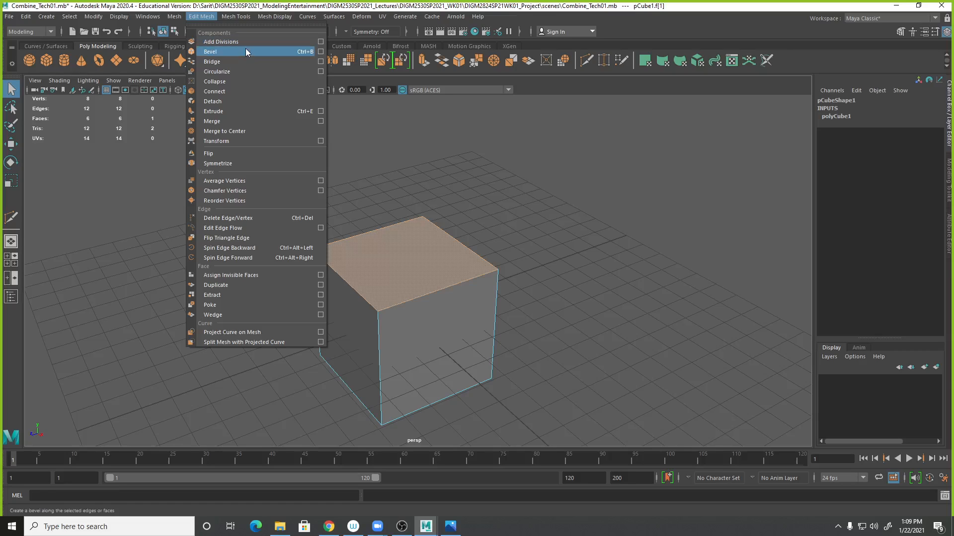
left_click(234, 112)
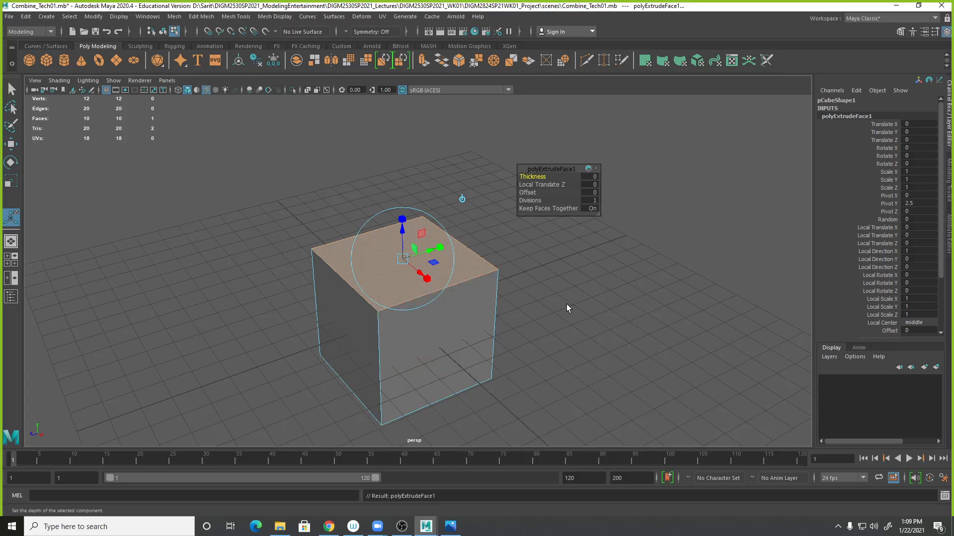
left_click(556, 255)
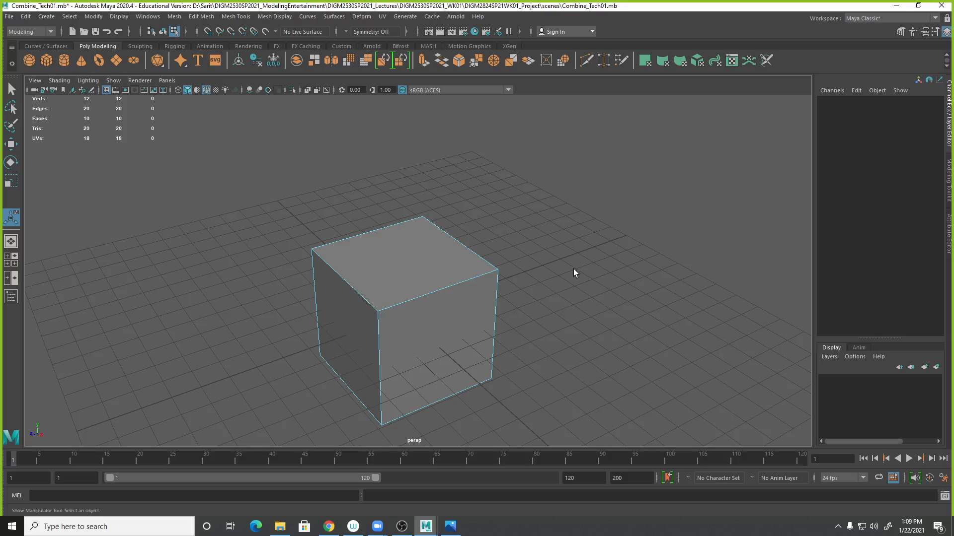
- Select the cube and show its polyCube1 construction attributes
right_click_drag(400, 253, 435, 237)
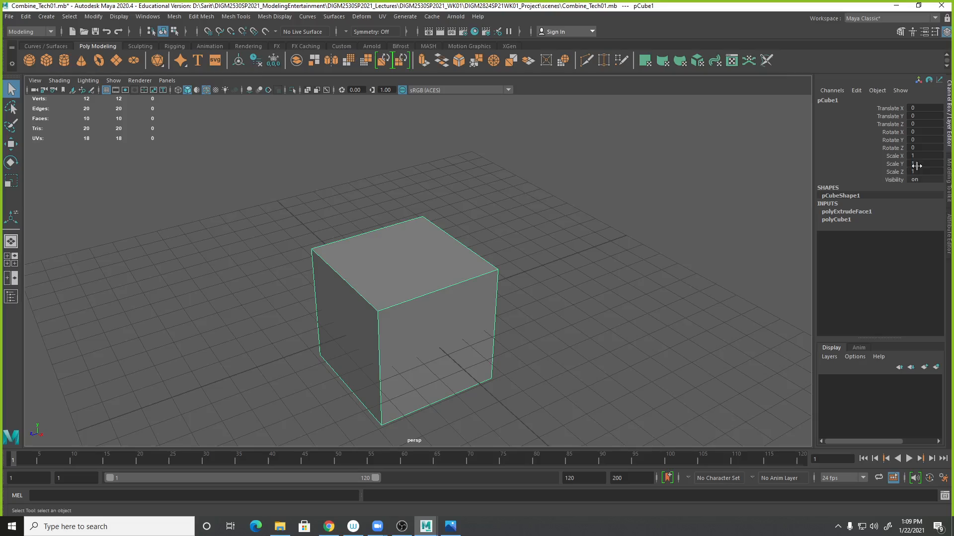
left_click(844, 222)
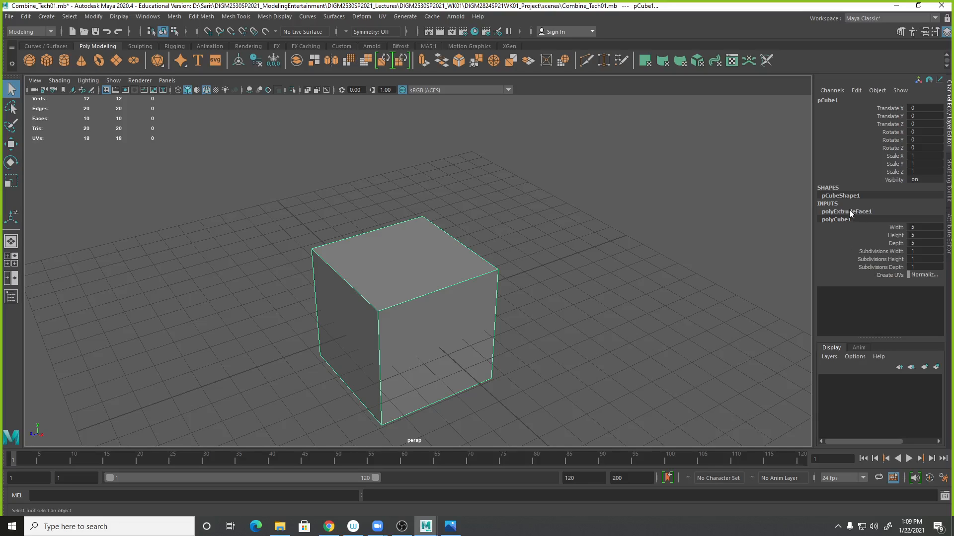
- Inspect the first extrusion node's attributes in the cube's history, then deselect the cube
left_click(848, 211)
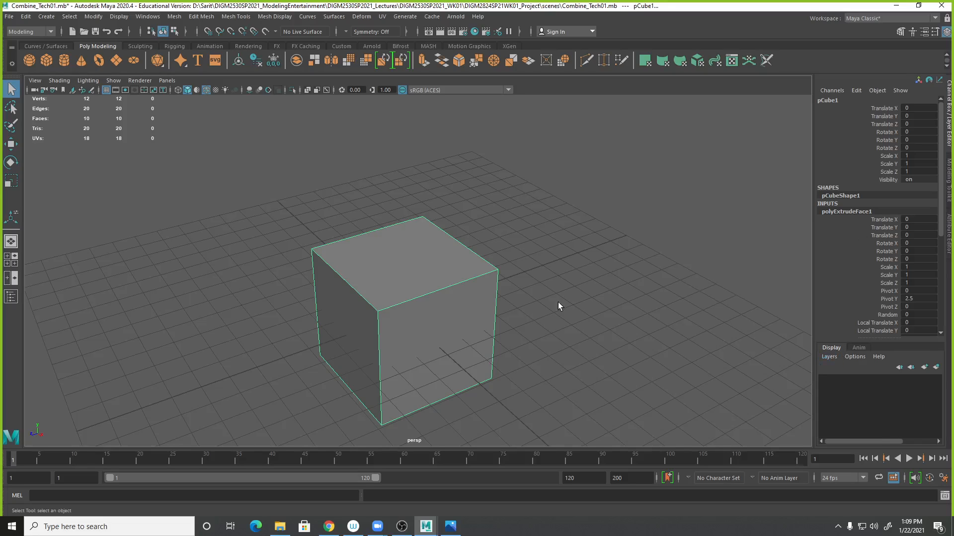
scroll(591, 252, "down", 3)
scroll(601, 255, "up", 5)
middle_click_drag(657, 328, 663, 257, "alt")
left_click(563, 354)
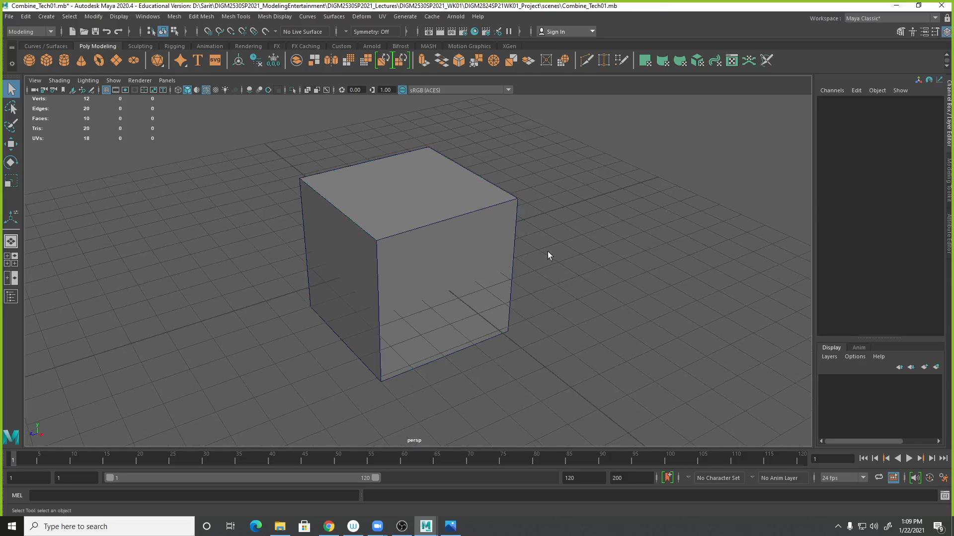
- Select the cube's top face and extrude it upward about 2.9 units
left_click(461, 194)
mouse_move(455, 193)
right_mouse_down()
mouse_move(452, 211)
mouse_move(445, 206)
right_mouse_up()
left_click(439, 204)
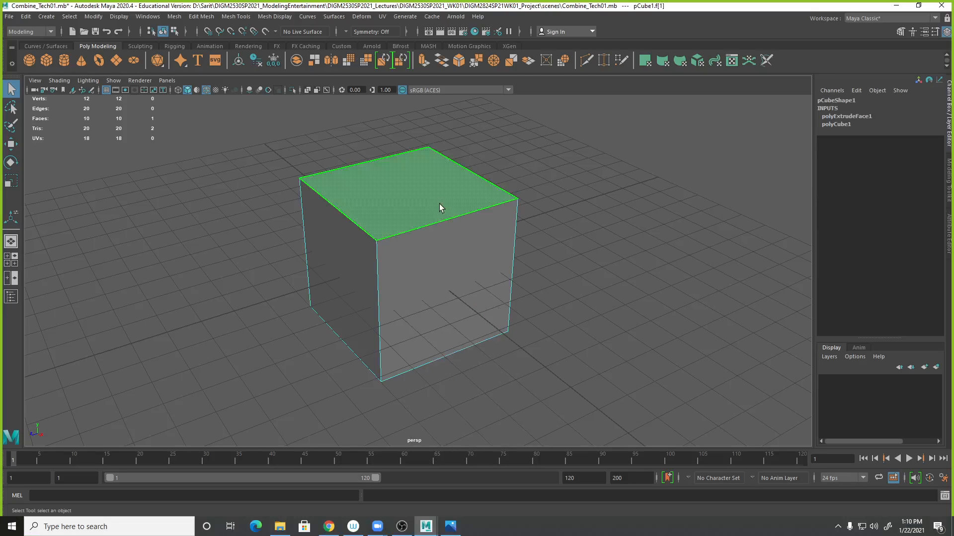
left_click(264, 17)
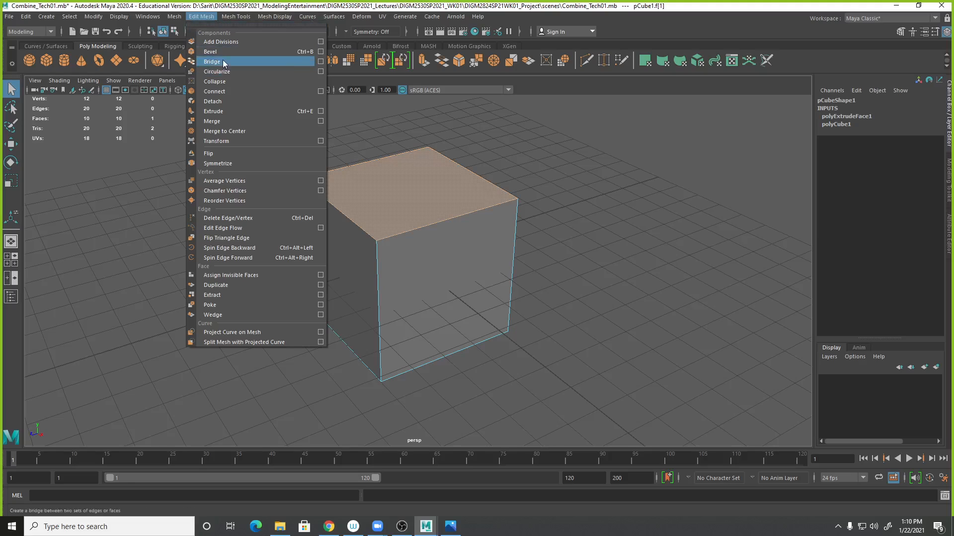
left_click(220, 112)
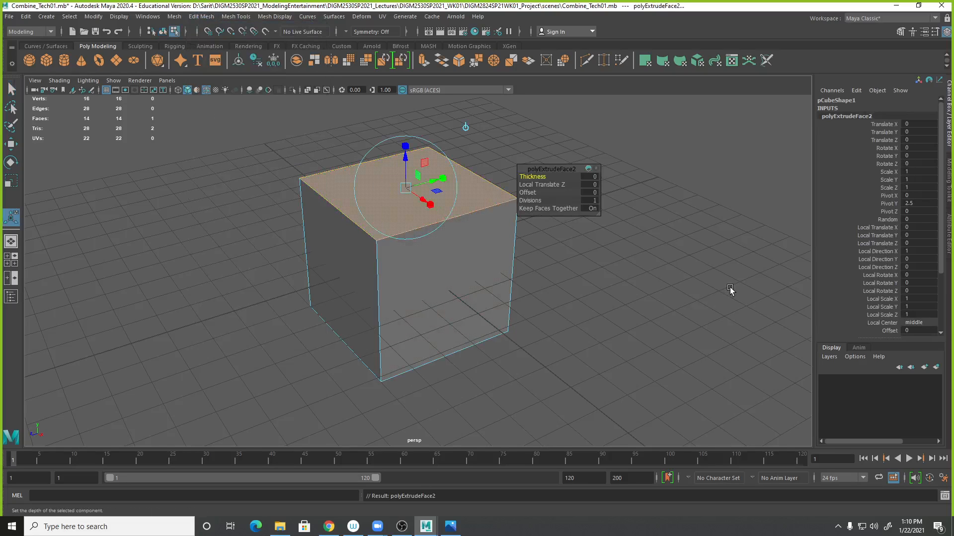
left_click_drag(408, 163, 418, 75)
middle_click_drag(656, 316, 621, 376, "alt")
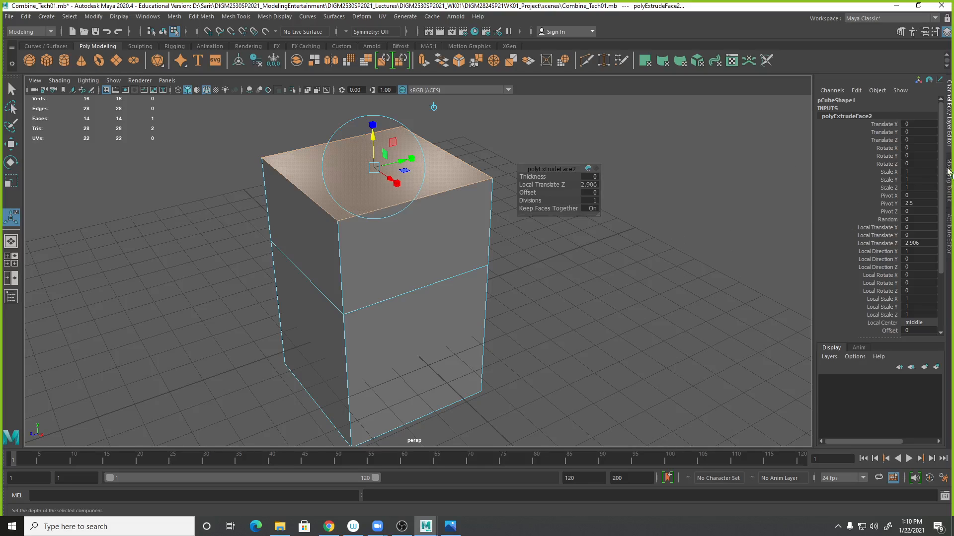
- Review the second extrusion node's attributes, then deselect the face
scroll(941, 183, "down", 2)
scroll(942, 183, "down", 3)
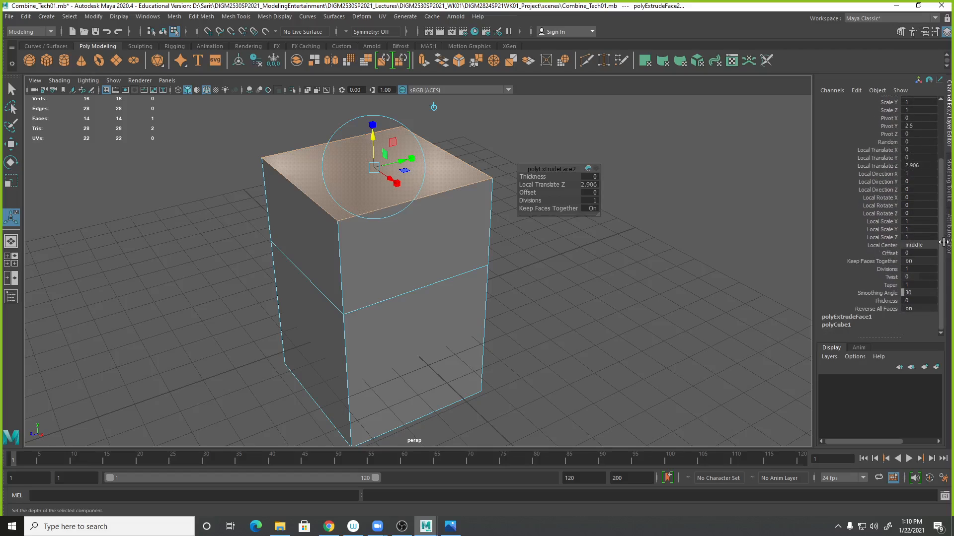
scroll(894, 174, "up", 5)
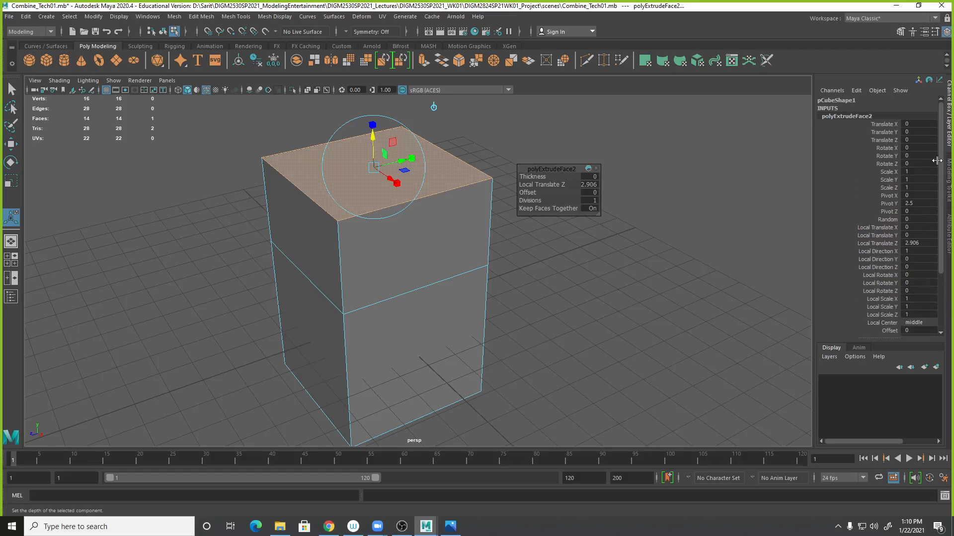
left_click(631, 370)
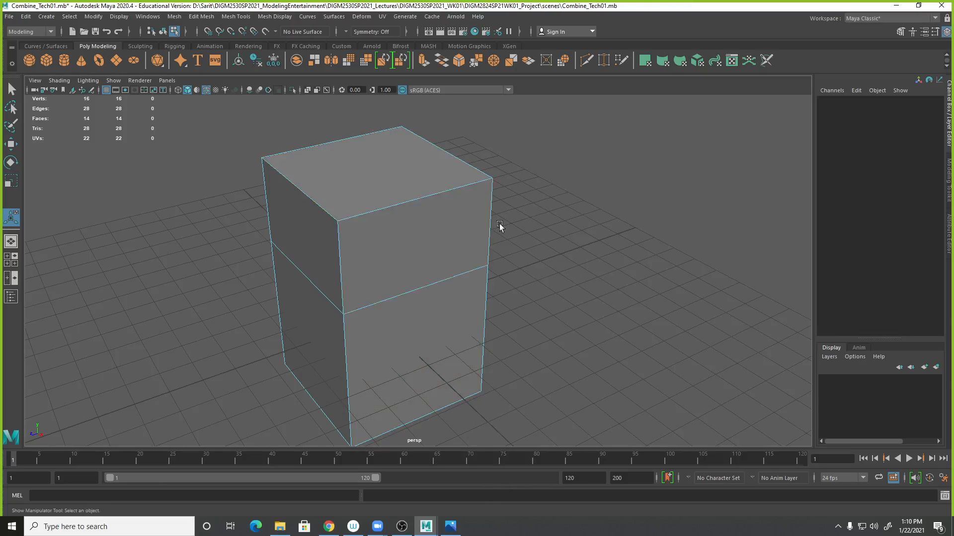
- Select the cube, open its first extrusion node, and show that node's manipulator to examine it
right_click_drag(442, 230, 557, 241)
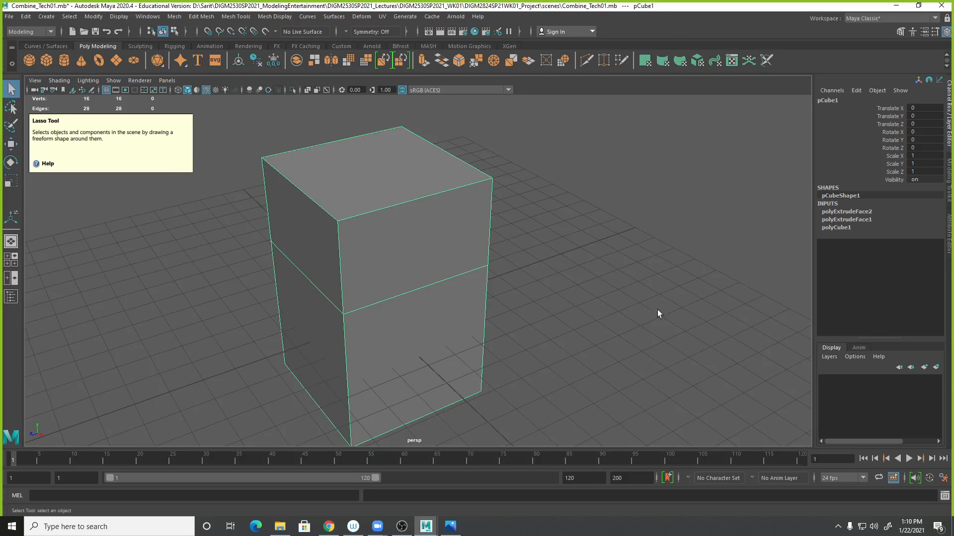
left_click(864, 220)
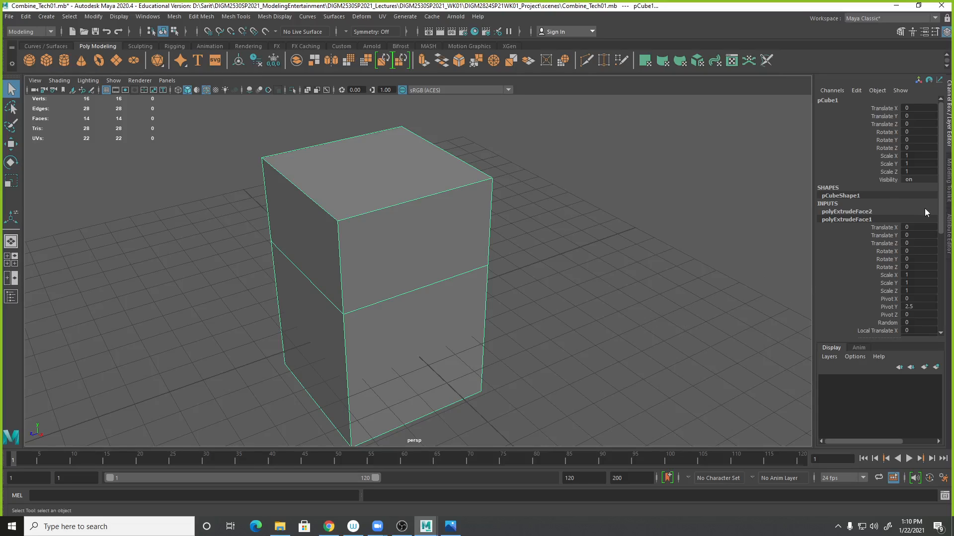
left_click_drag(941, 204, 940, 248)
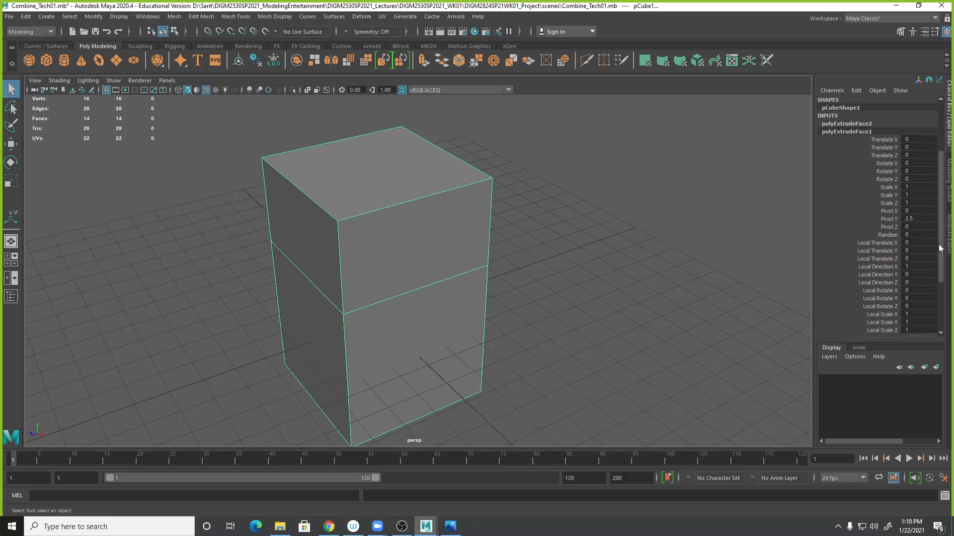
left_click(11, 144)
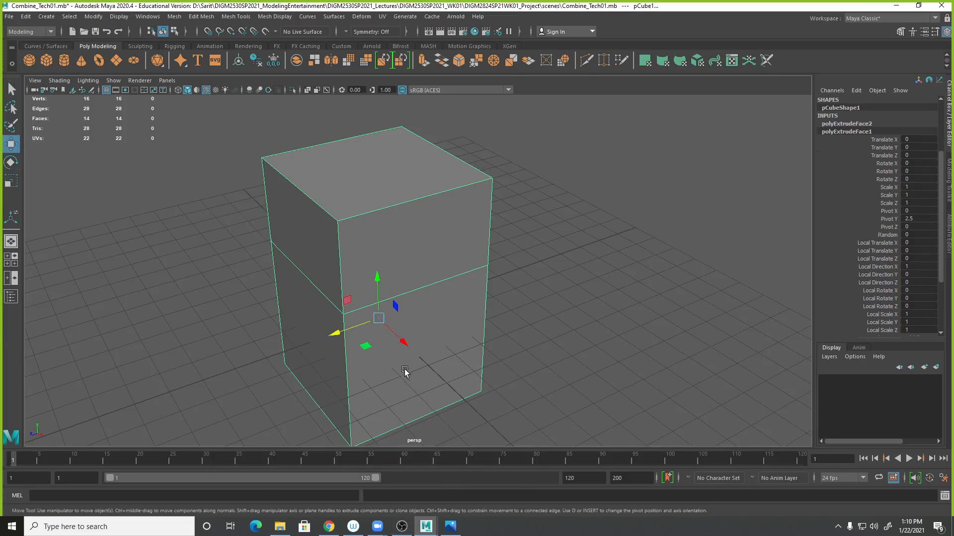
left_click_drag(606, 353, 648, 322, "alt")
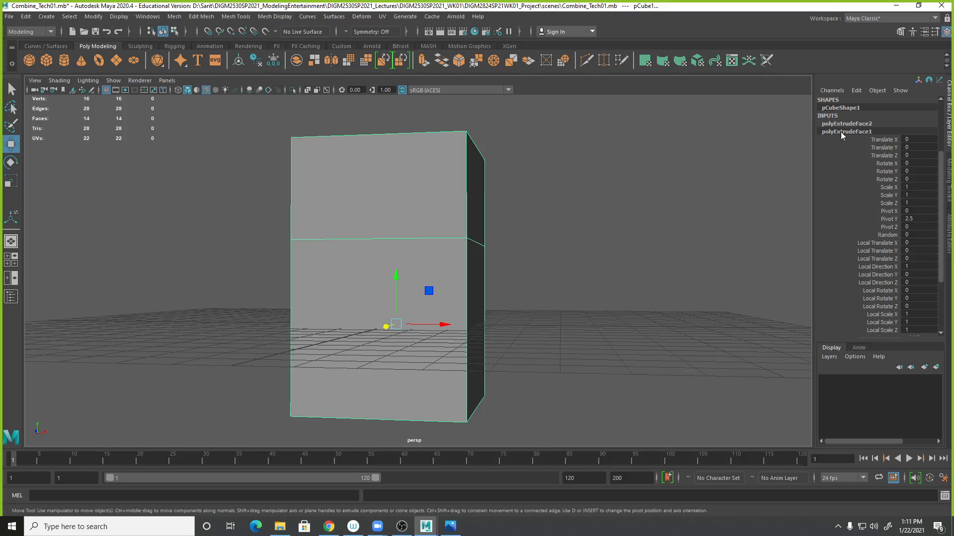
left_click_drag(649, 292, 445, 353, "alt")
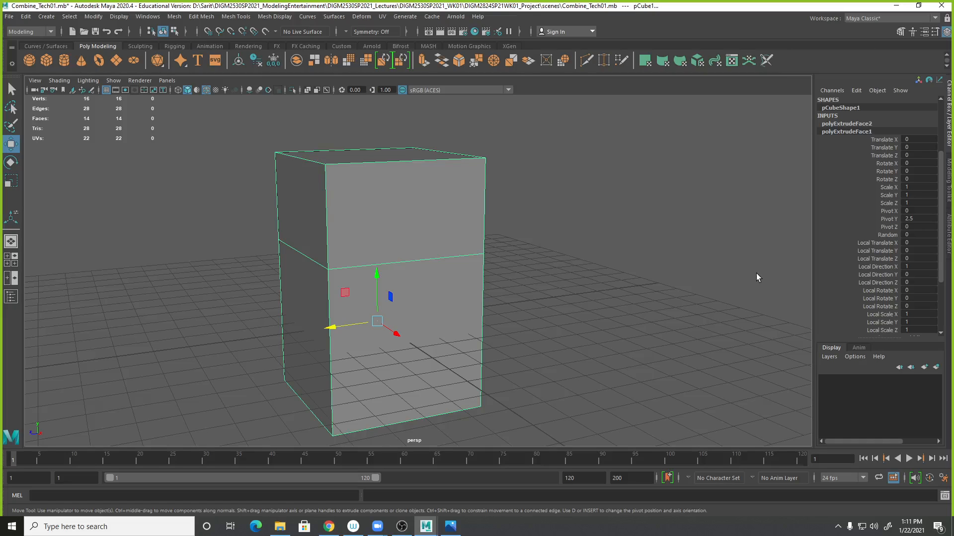
left_click(15, 225)
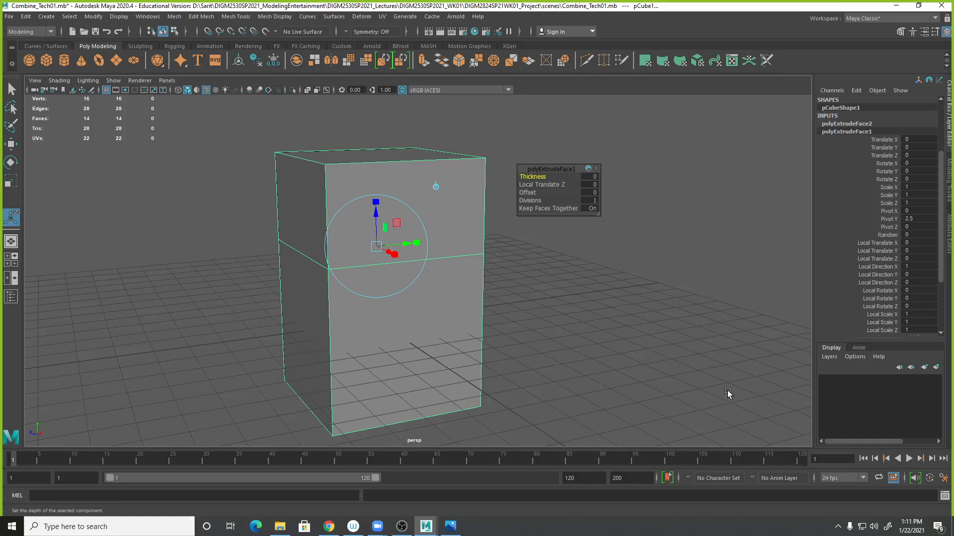
left_click_drag(551, 167, 589, 136)
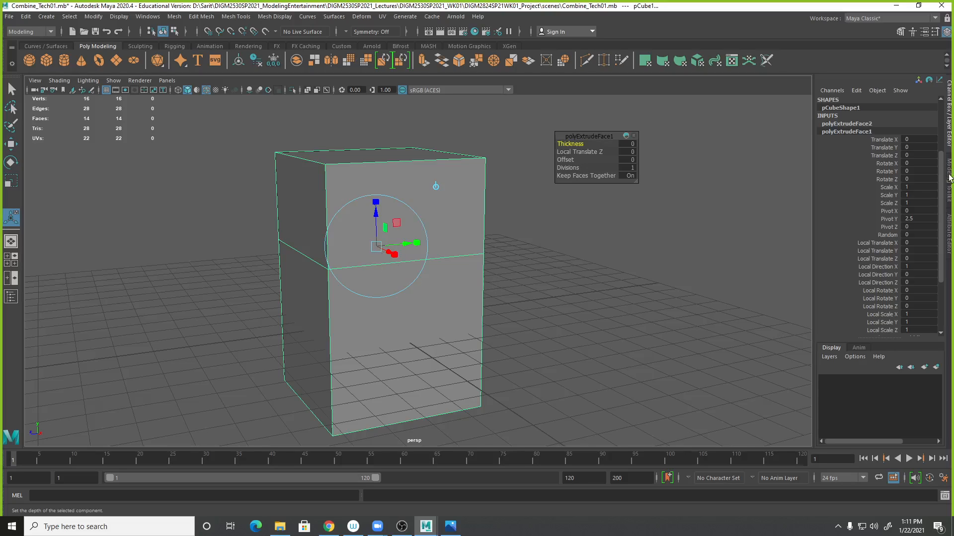
scroll(939, 214, "down", 3)
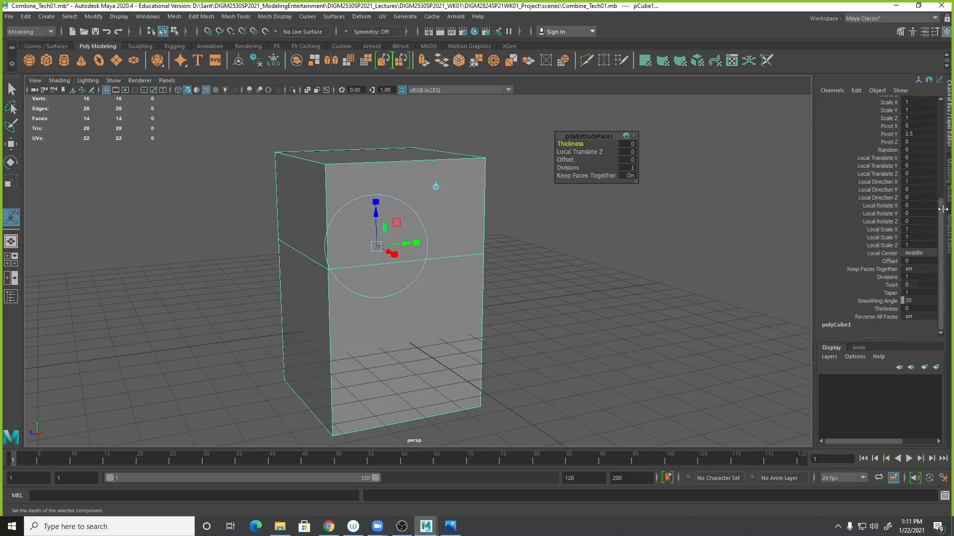
scroll(942, 217, "up", 5)
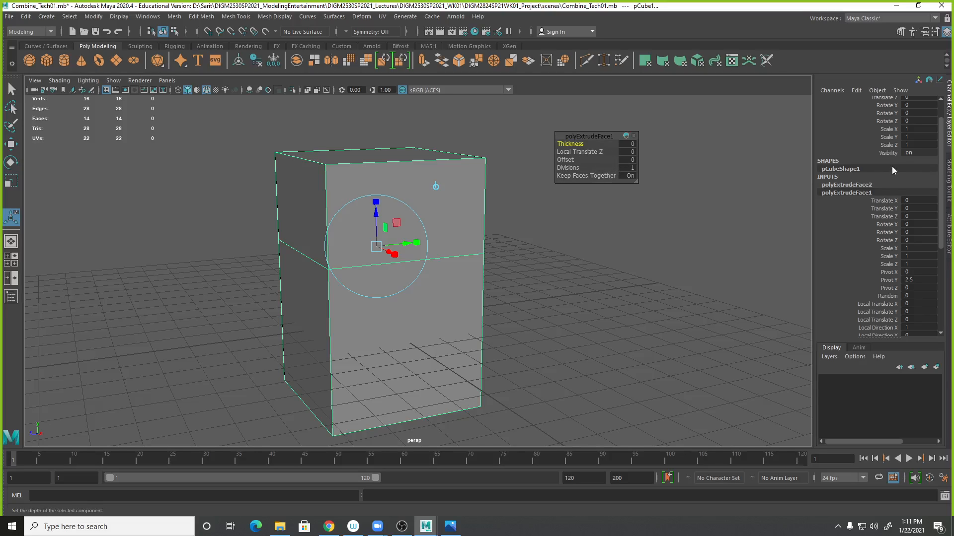
scroll(937, 171, "down", 5)
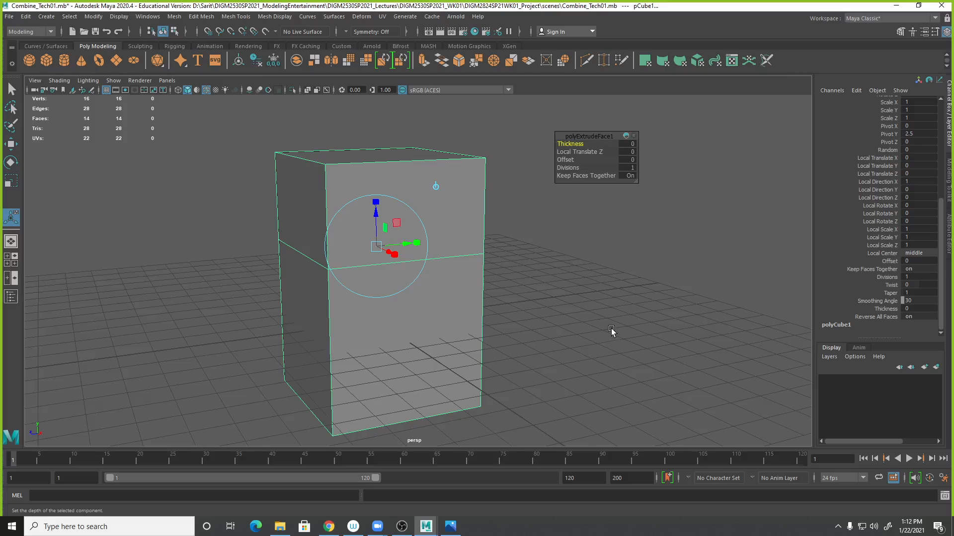
- Switch between the two extrusion nodes in the cube's history to display each node's manipulator
left_click(582, 324)
key("ctrl+z")
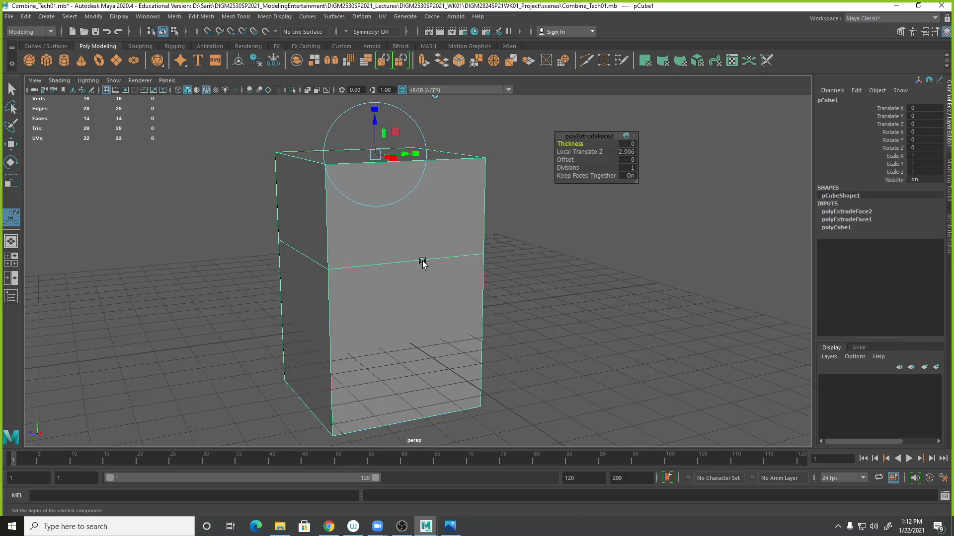
left_click(847, 220)
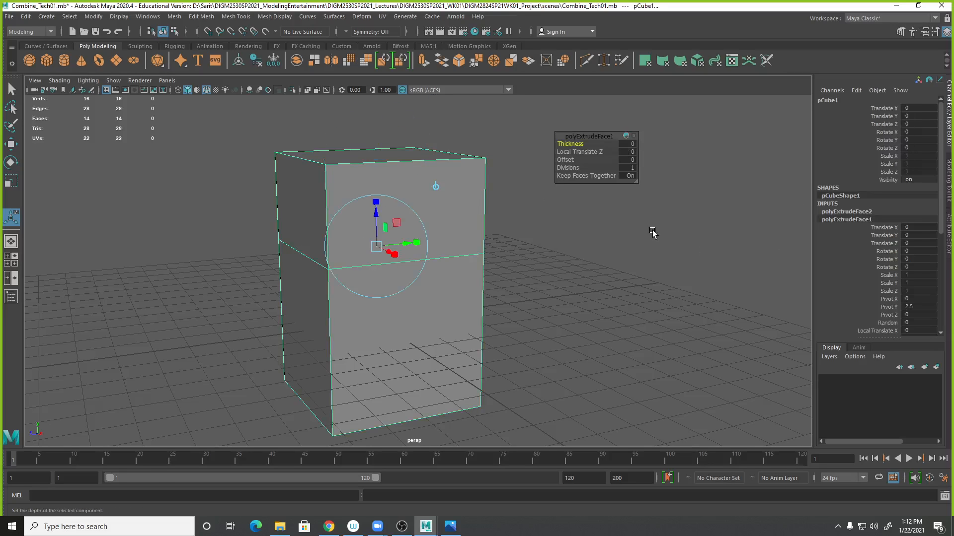
left_click(615, 248)
key("ctrl+z")
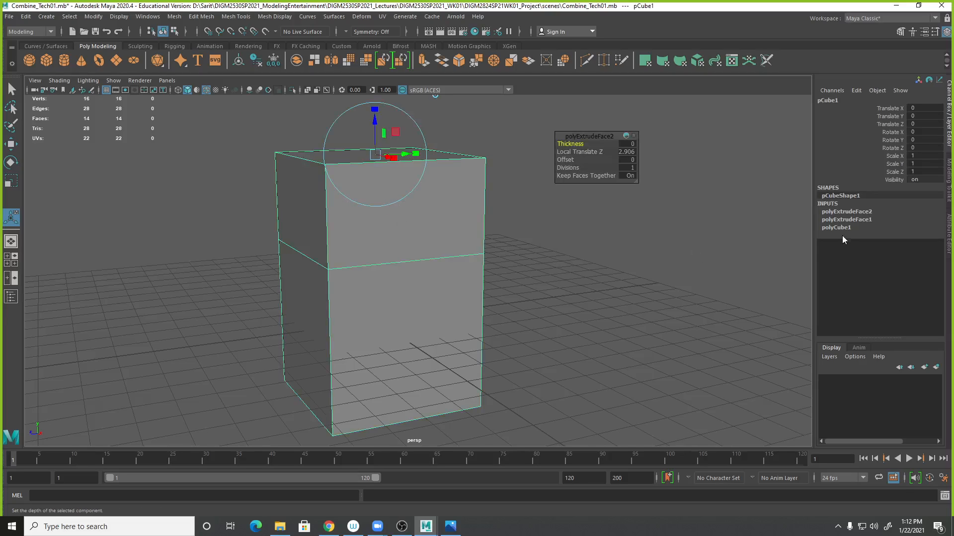
double_click(857, 220)
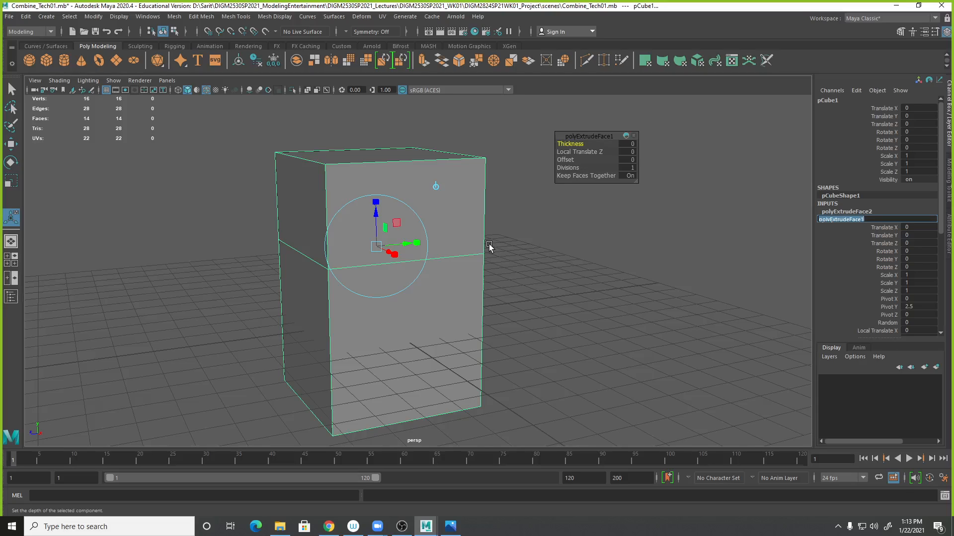
right_click_drag(460, 216, 429, 234)
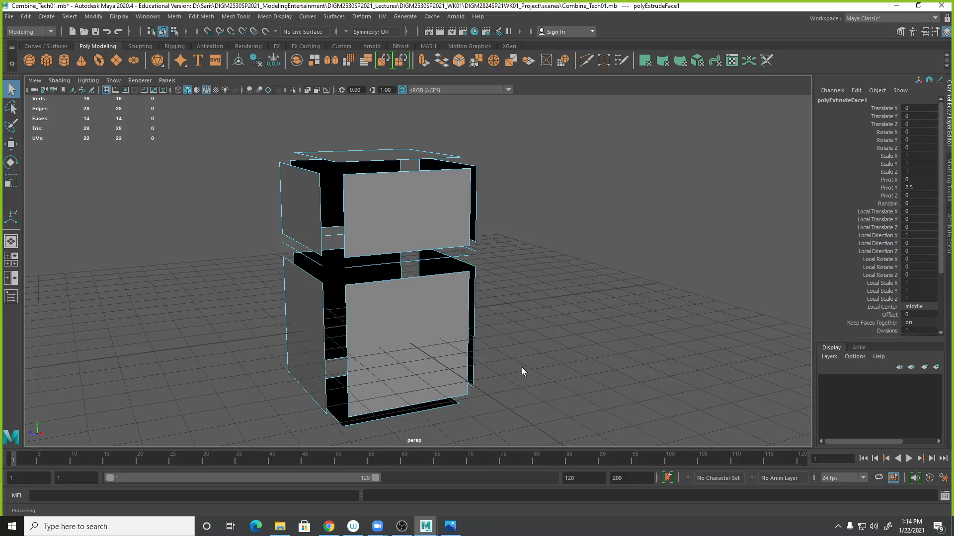
scroll(589, 307, "up", 3)
scroll(592, 306, "down", 3)
- Try moving the first extrusion's Local Translate Z with its manipulator, then undo both moves
key("t")
right_click_drag(491, 235, 503, 211)
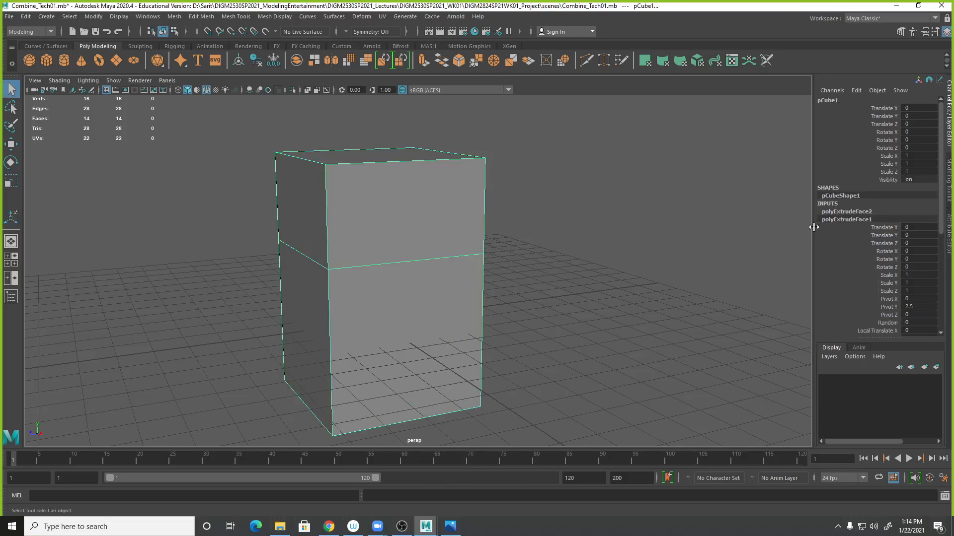
key("t")
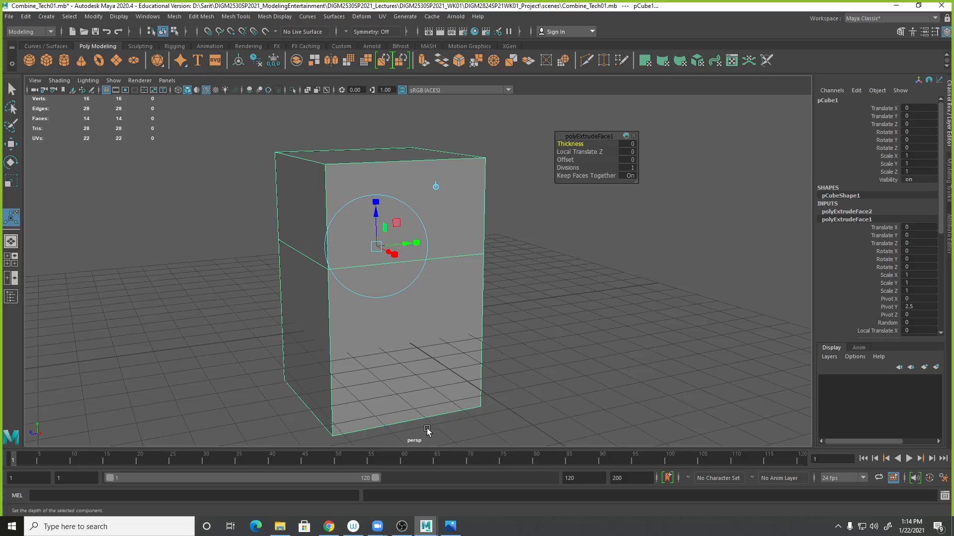
left_click_drag(376, 218, 380, 207)
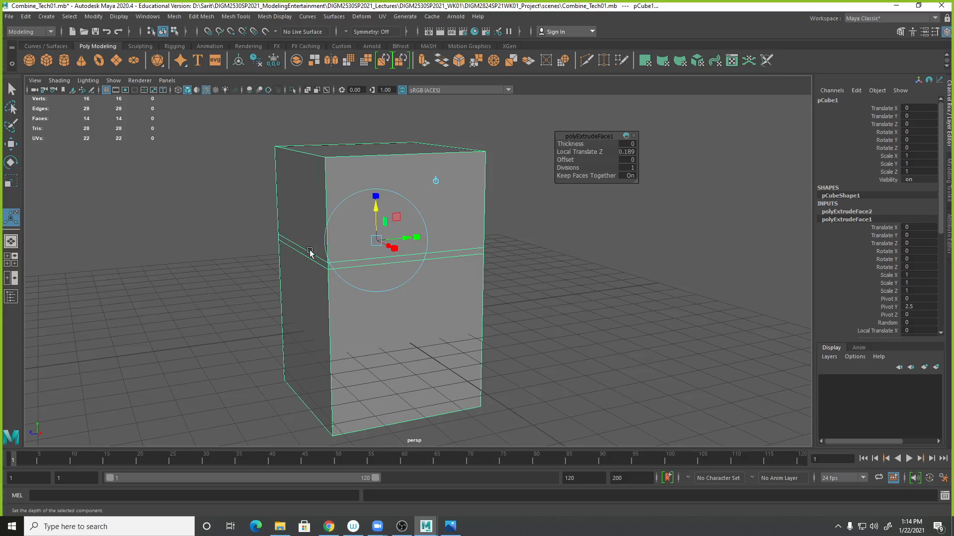
left_click_drag(379, 207, 379, 162)
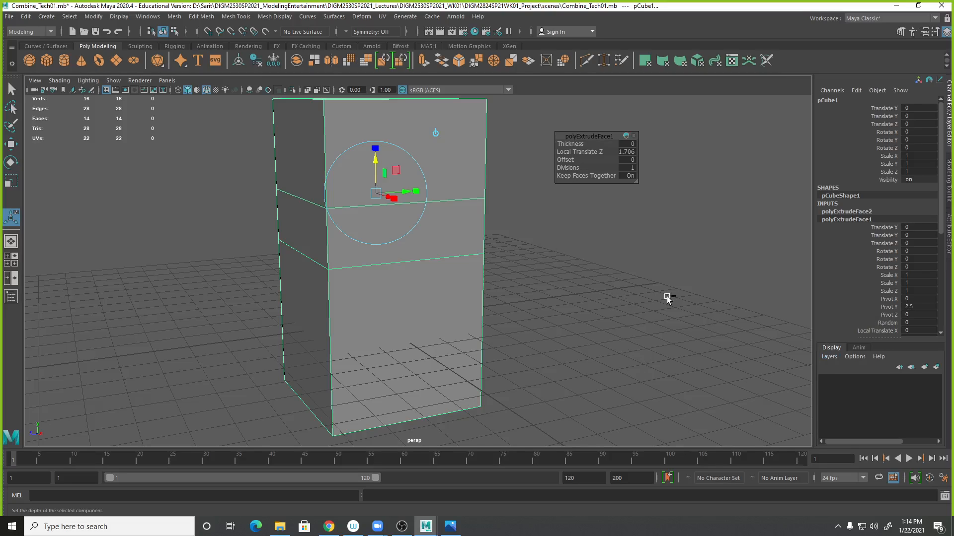
key("ctrl+z")
key("ctrl+z")
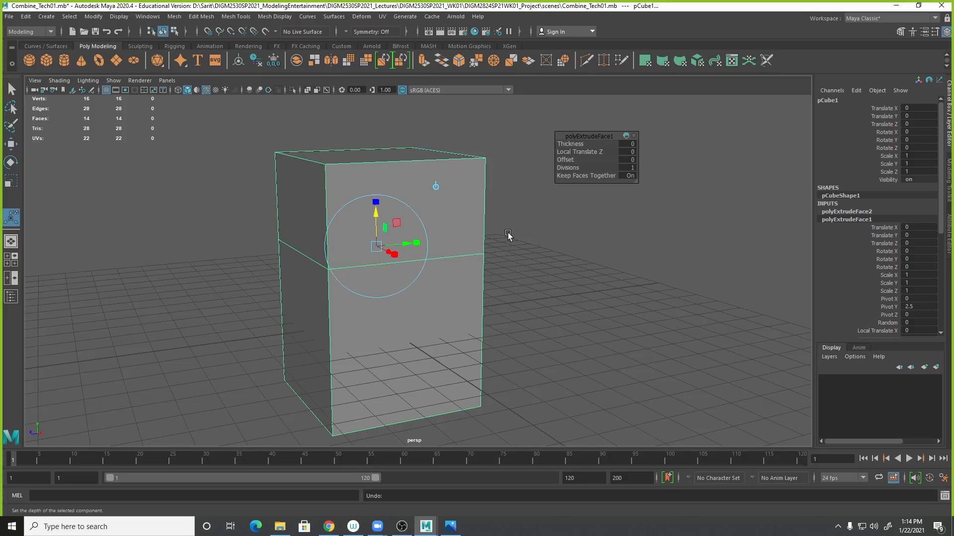
- Open the Cleanup options and apply them in Select matching polygons mode to find the cube's problem geometry
left_click(11, 91)
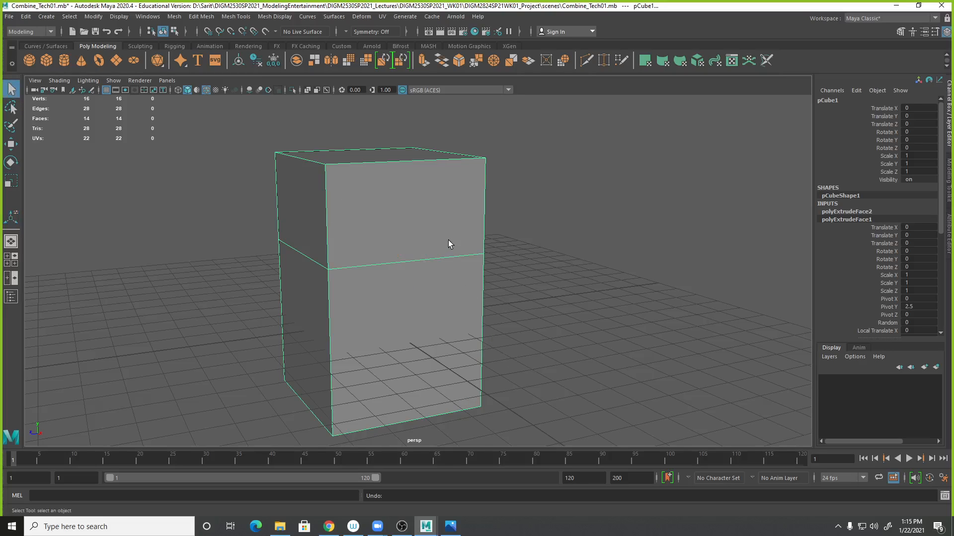
left_click(177, 17)
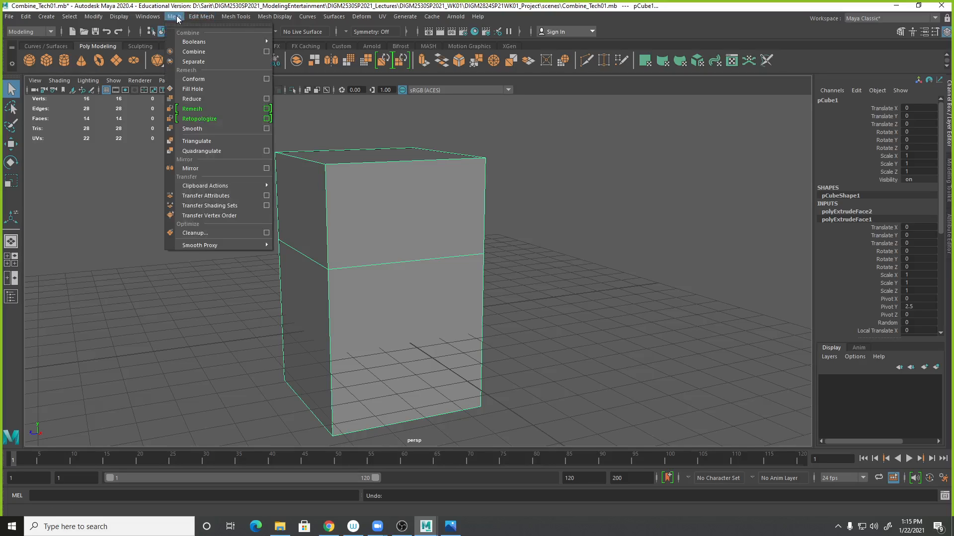
left_click(250, 232)
right_click(368, 246)
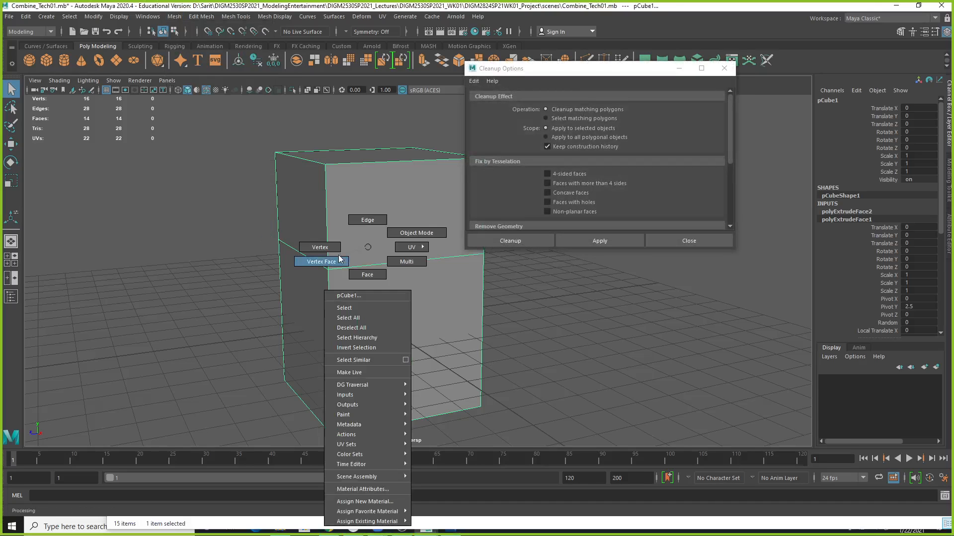
left_click(368, 290)
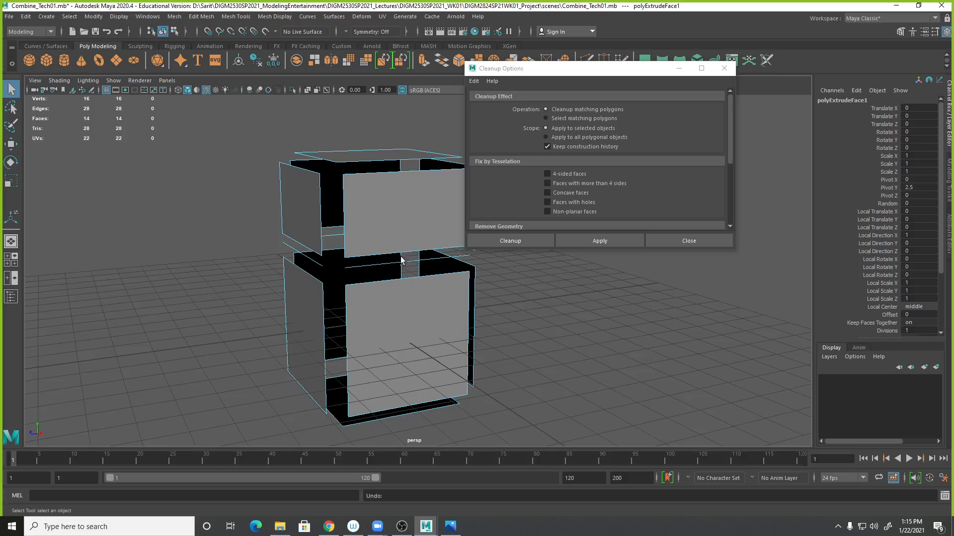
right_click(393, 231)
left_click(410, 226)
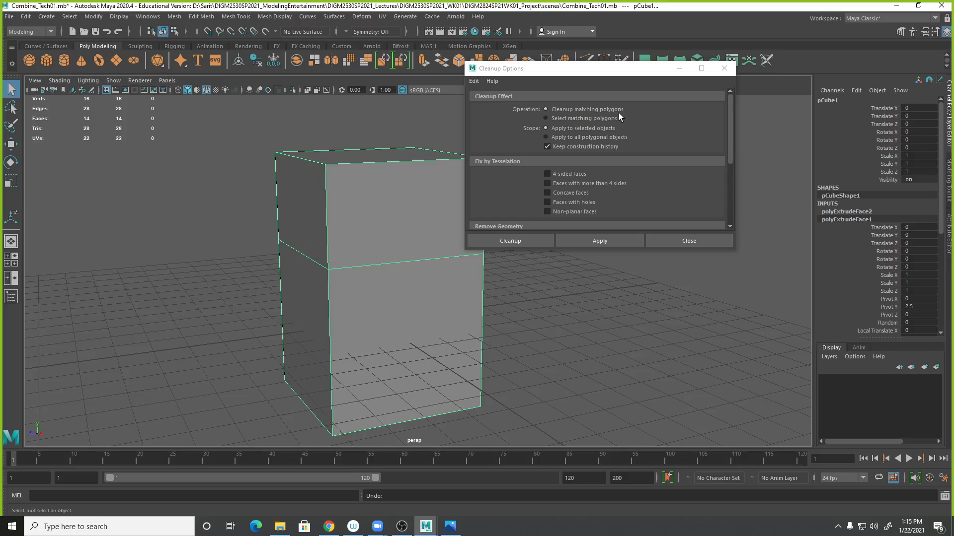
left_click(733, 124)
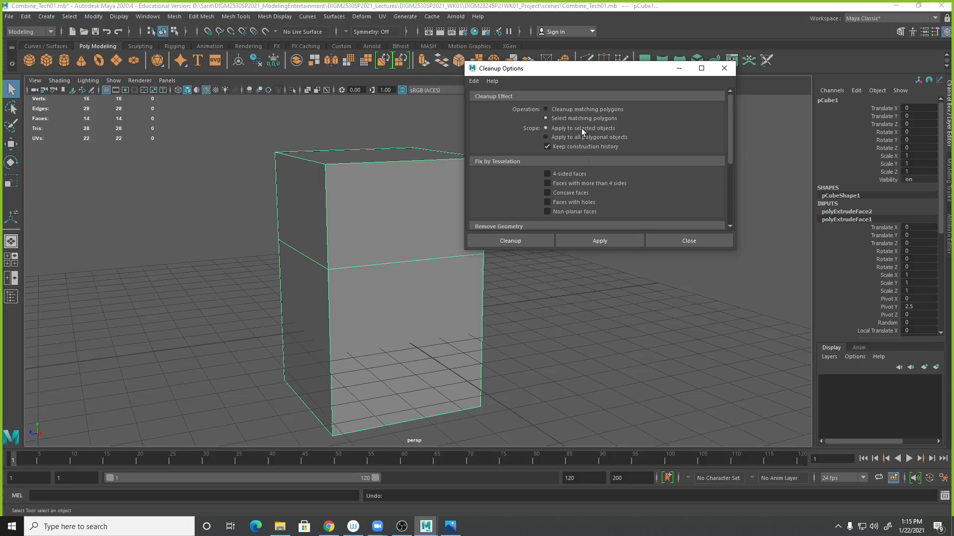
left_click(600, 242)
- Switch to edge selection and wireframe display to inspect the selected zero-length edges
right_click(437, 300)
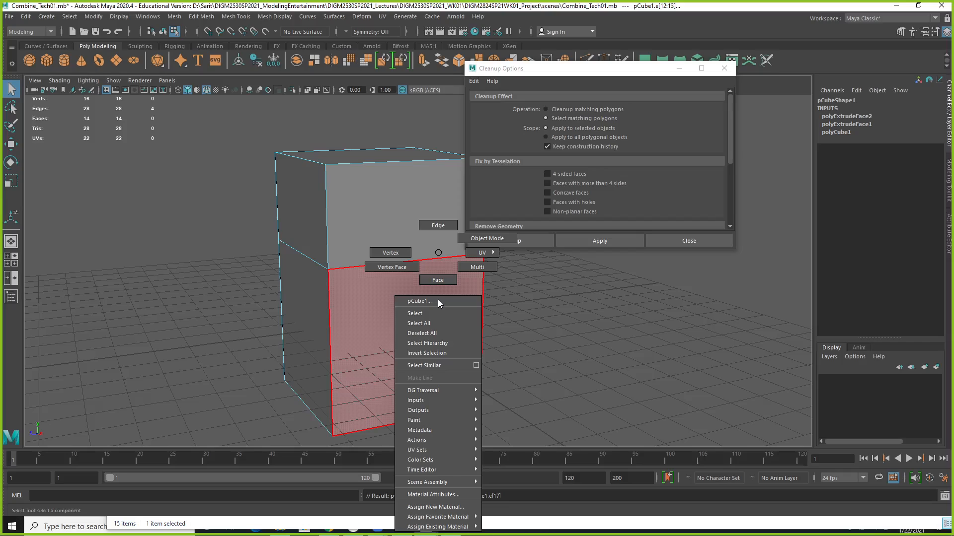
left_click(397, 253)
right_click_drag(453, 307, 464, 226)
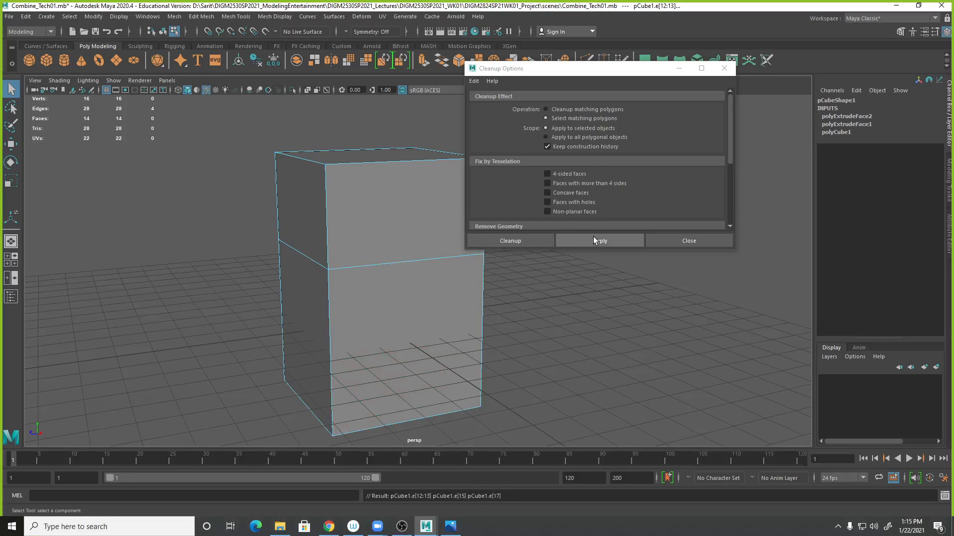
key("4")
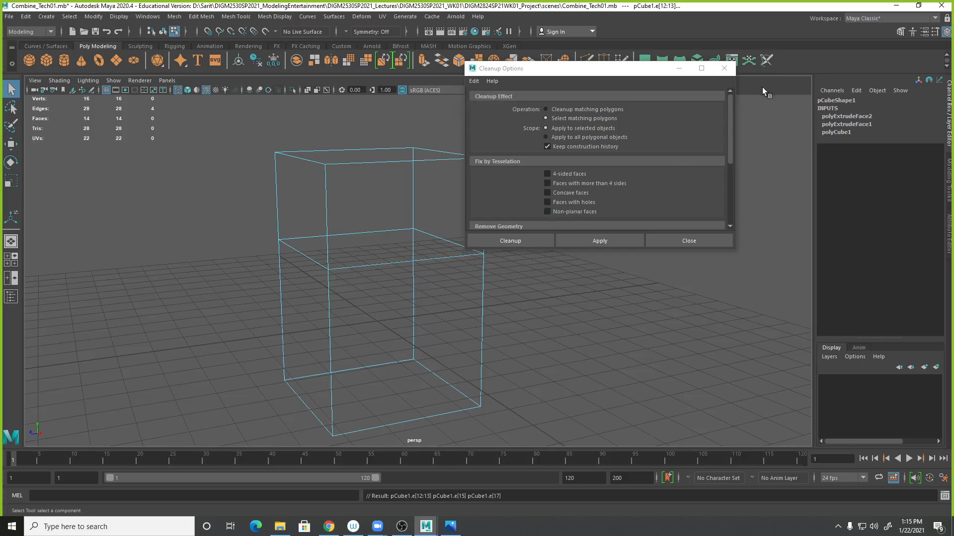
- Try applying Cleanup in Cleanup matching polygons mode and moving part of the cube
left_click(554, 111)
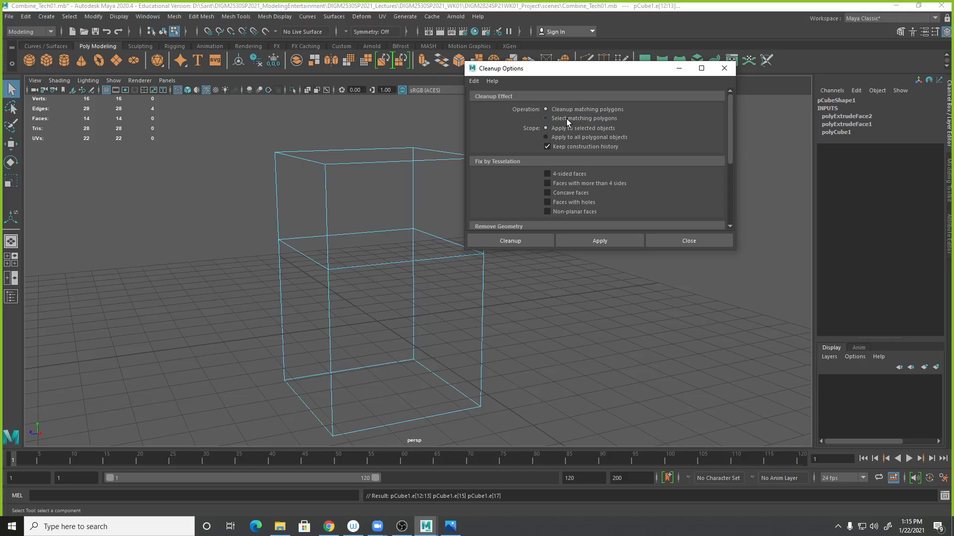
left_click_drag(730, 106, 725, 200)
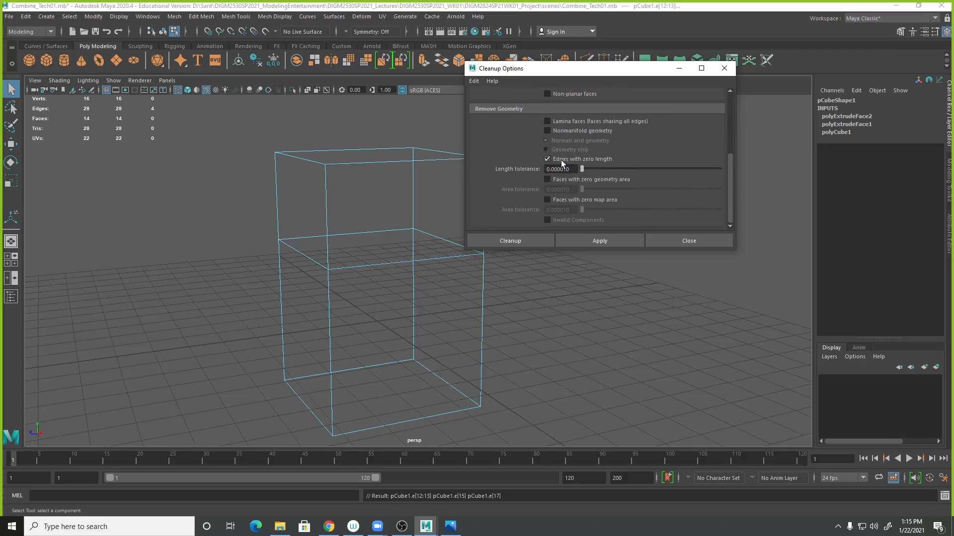
left_click(592, 241)
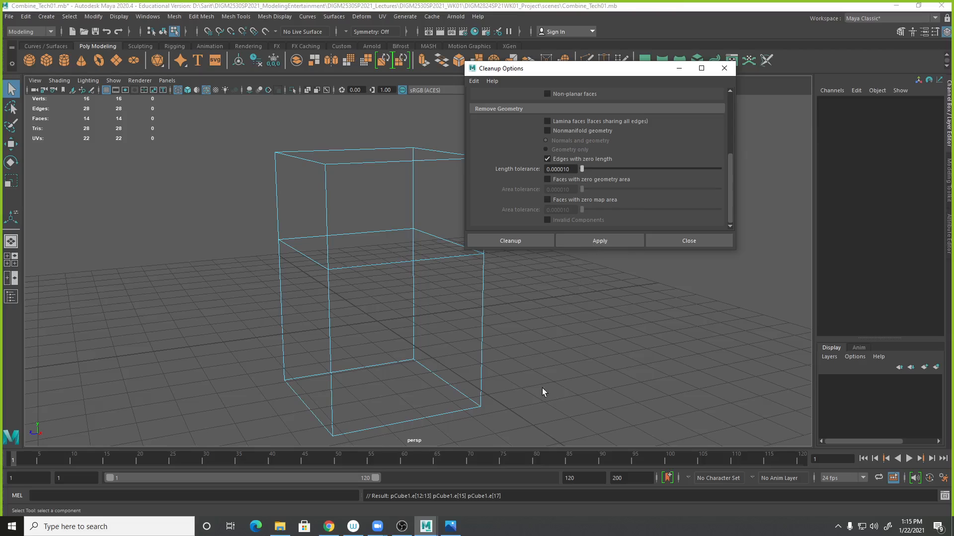
key("w")
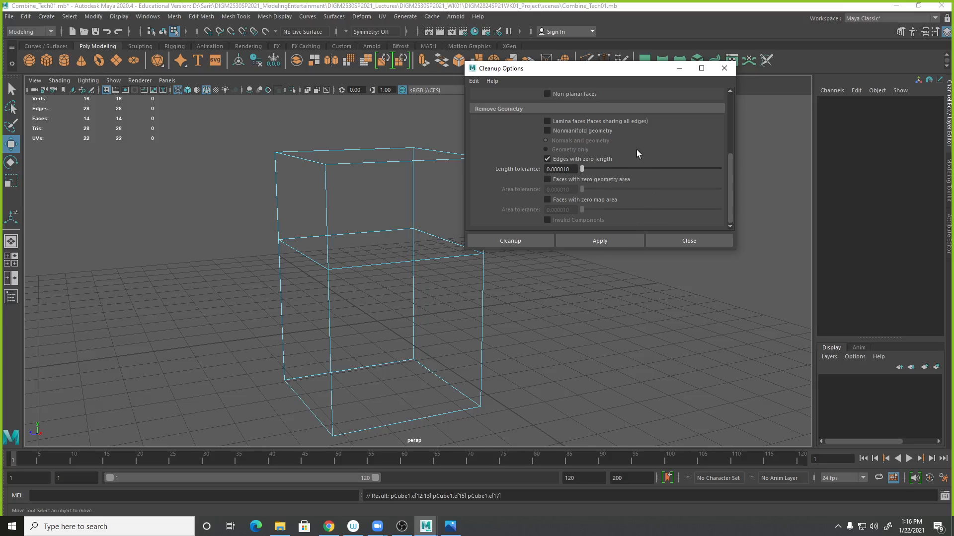
scroll(635, 151, "up", 5)
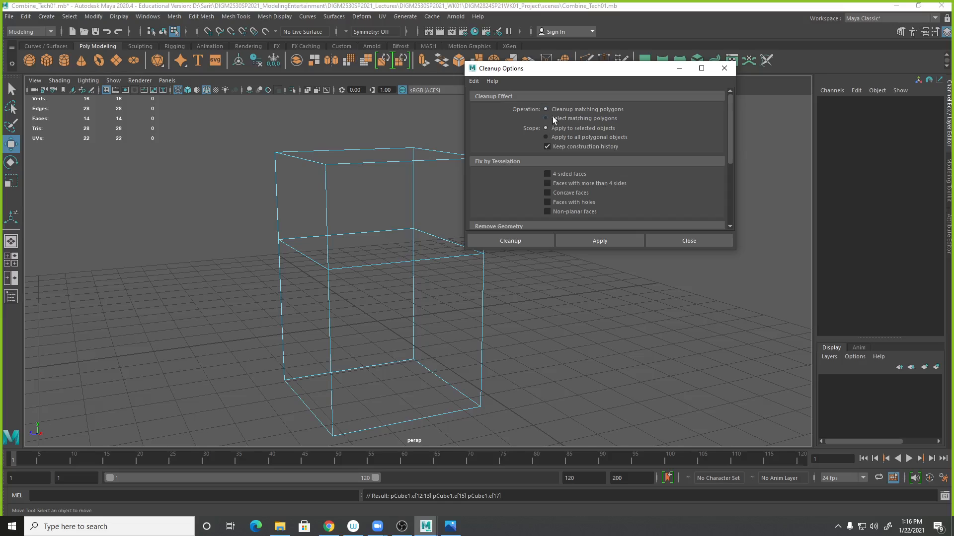
right_click_drag(428, 257, 388, 274)
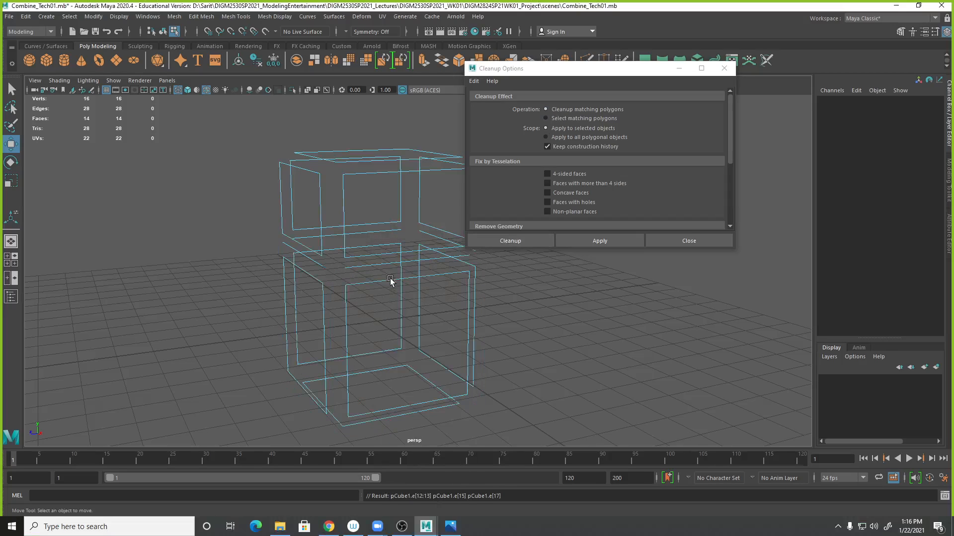
- Apply Cleanup to the selected cube, test-move its pieces, and close the dialog
right_click_drag(397, 209, 446, 238)
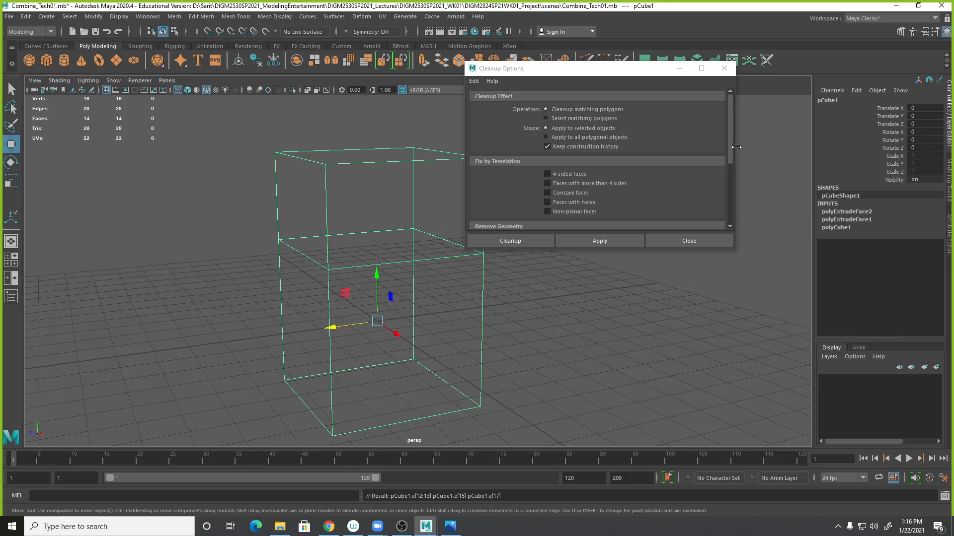
left_click_drag(730, 130, 729, 210)
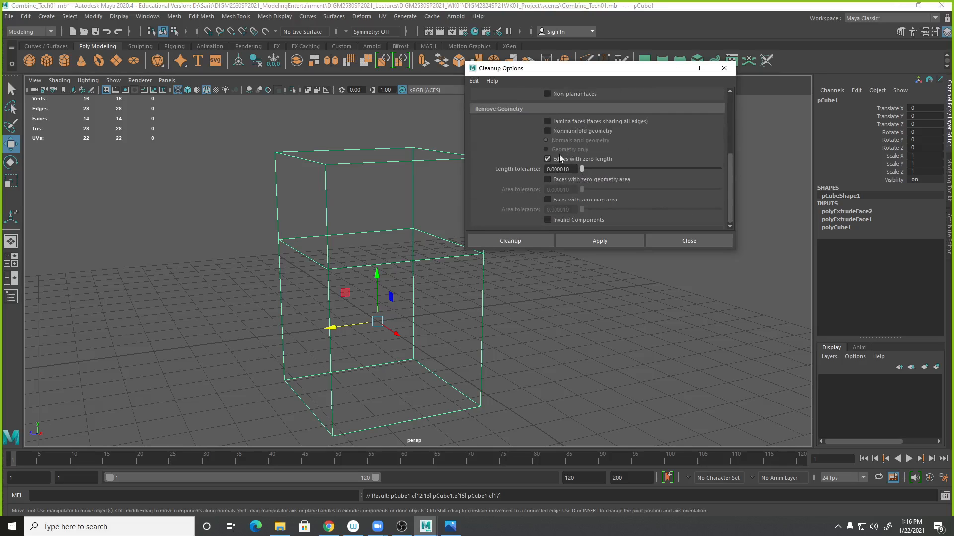
left_click(595, 242)
right_click_drag(439, 259, 409, 269)
left_click_drag(449, 300, 576, 306, "alt")
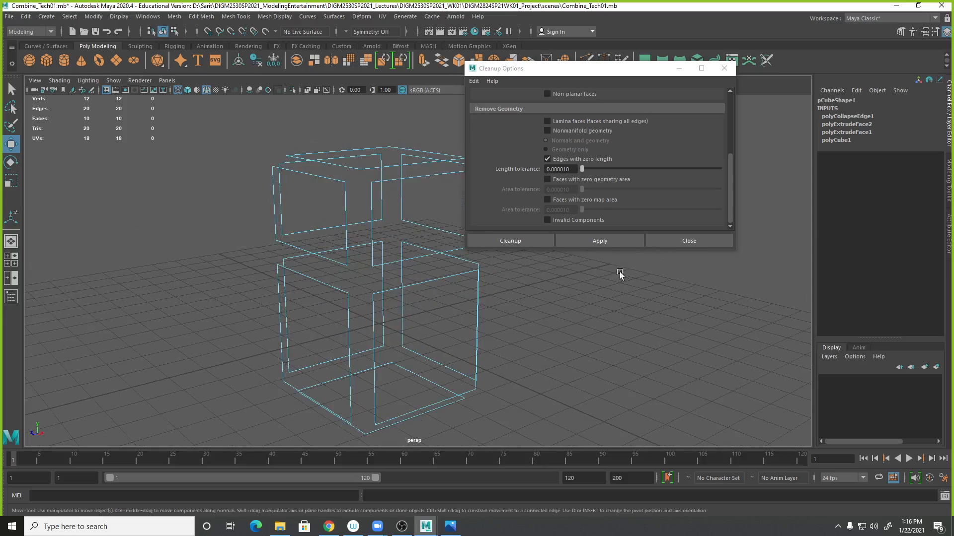
left_click(689, 241)
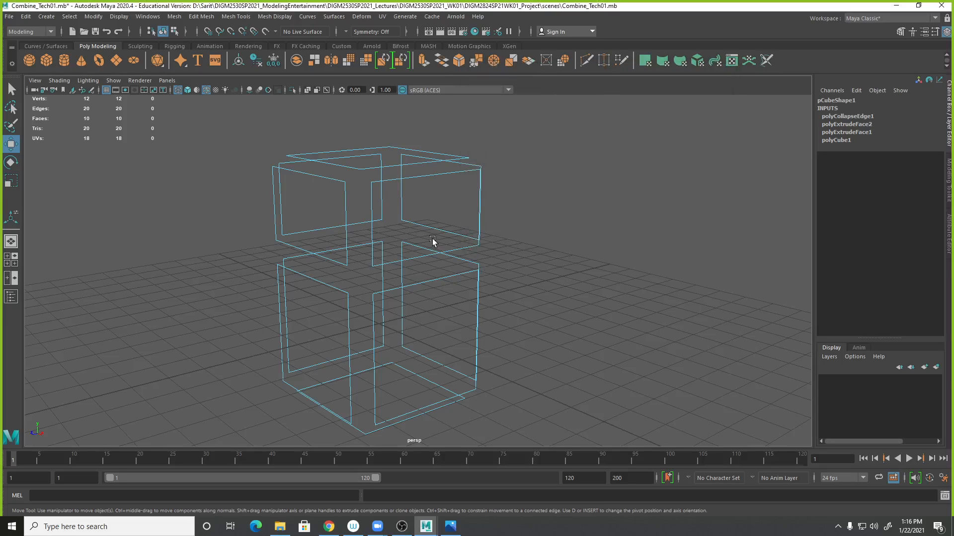
- Select the cube and undo the last four actions, including the cleanup
right_click_drag(459, 242, 495, 231)
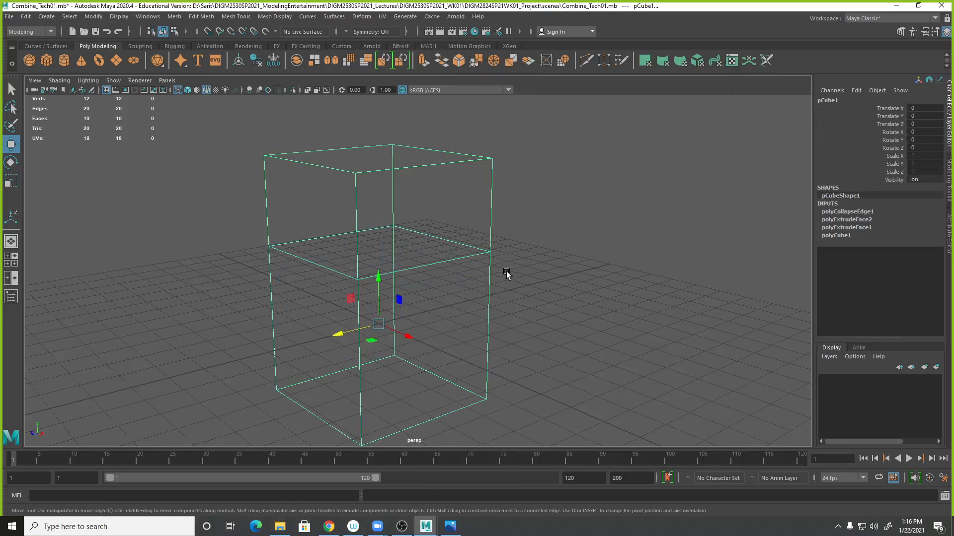
key("ctrl+z")
key("ctrl+z")
key("ctrl+z")
key("ctrl+z")
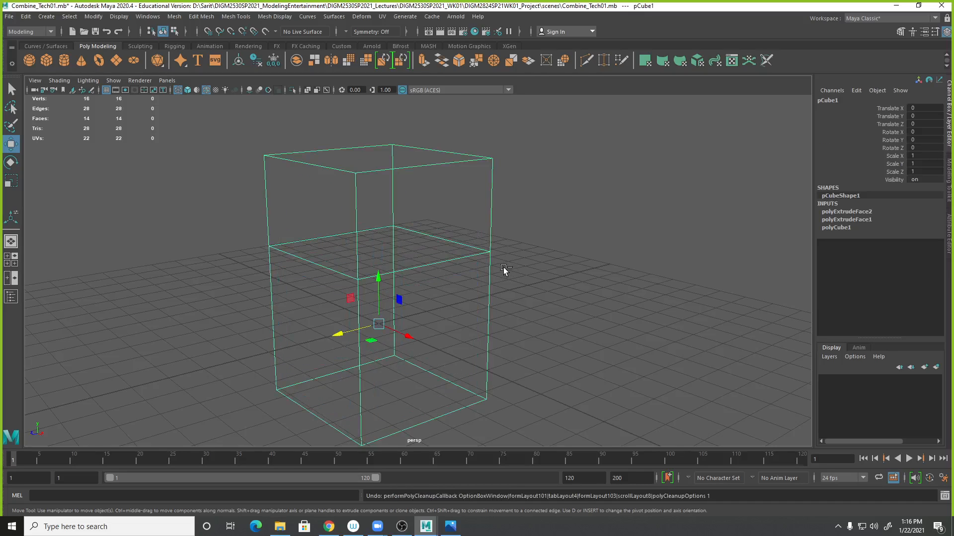
- Reset the Cleanup settings, enable Edges with zero length, apply Cleanup to the shaded cube, and close the dialog
right_click_drag(479, 241, 521, 258)
key("5")
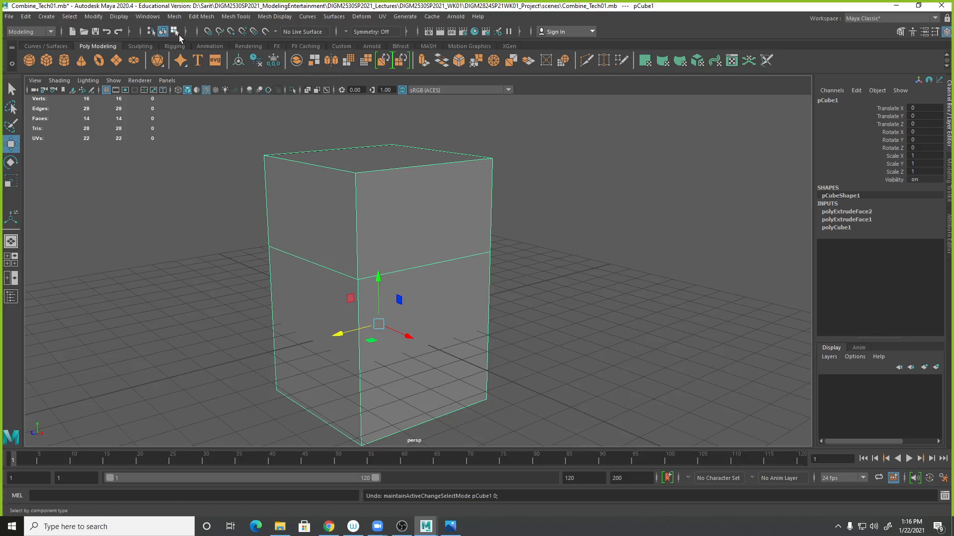
left_click(174, 17)
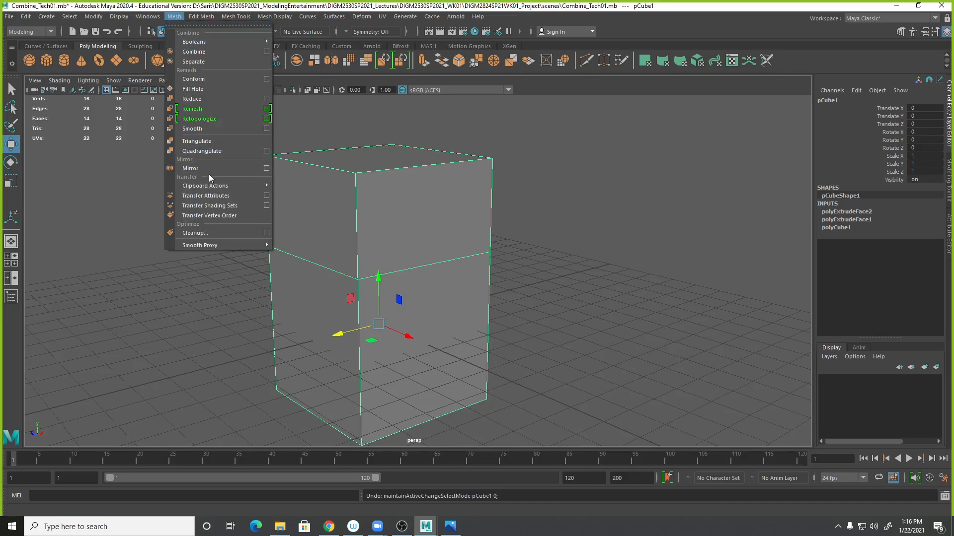
left_click(267, 233)
left_click(474, 82)
left_click(478, 102)
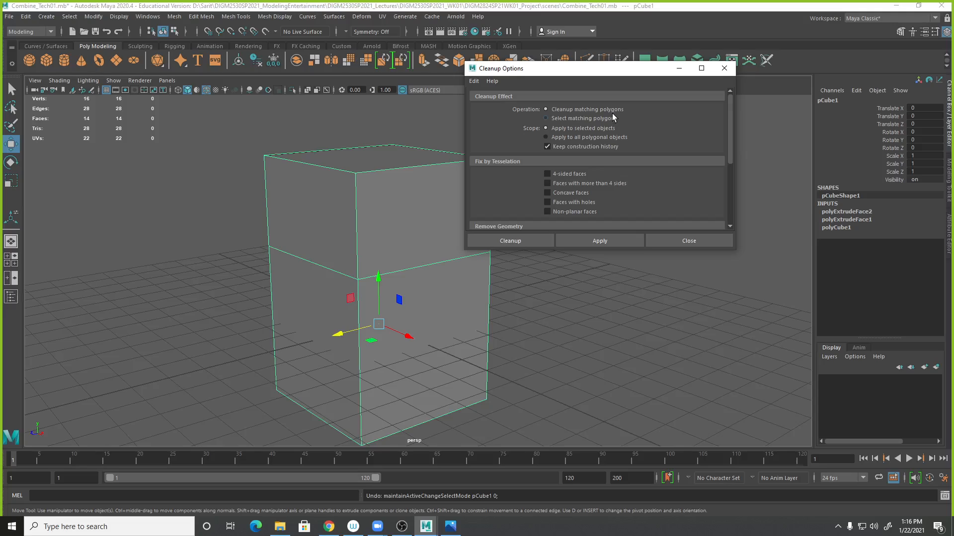
scroll(603, 168, "down", 5)
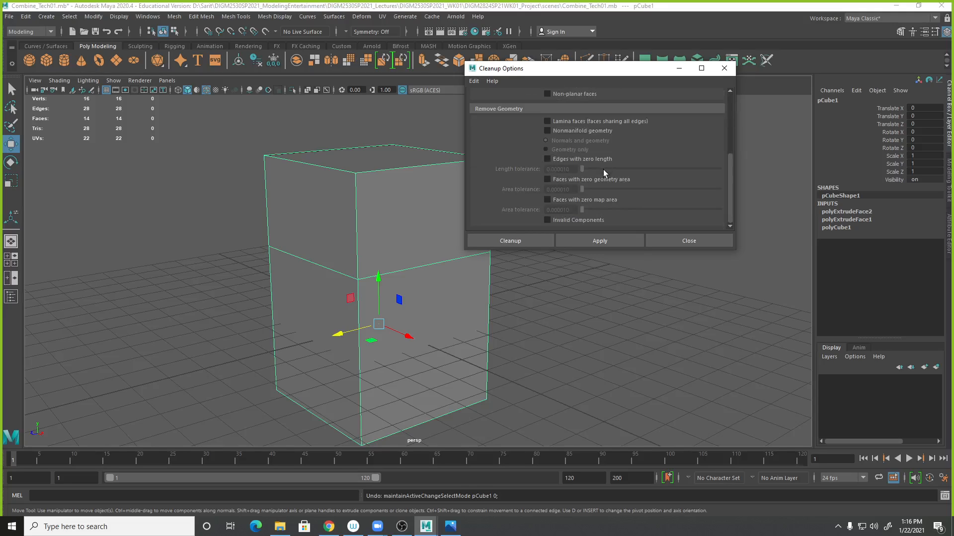
left_click(560, 160)
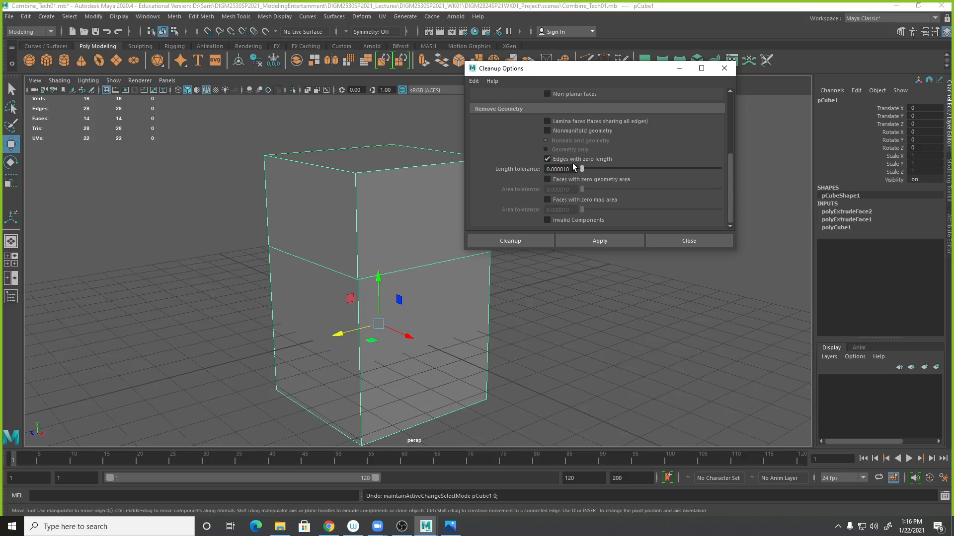
left_click(595, 242)
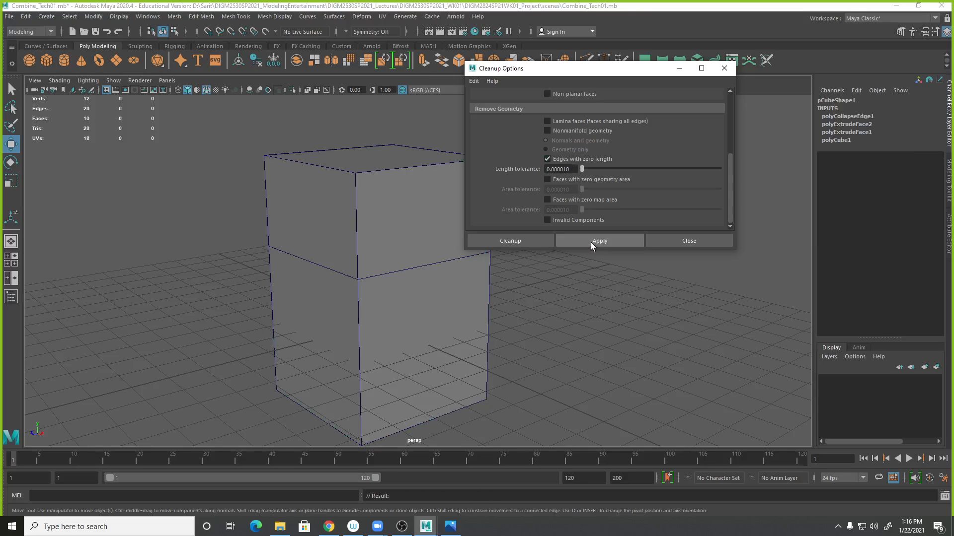
left_click(379, 207)
right_click_drag(379, 206, 428, 207)
left_click(705, 243)
- Select the cube's top face and open the second extrusion node in its history
right_click_drag(627, 364, 558, 321, "alt")
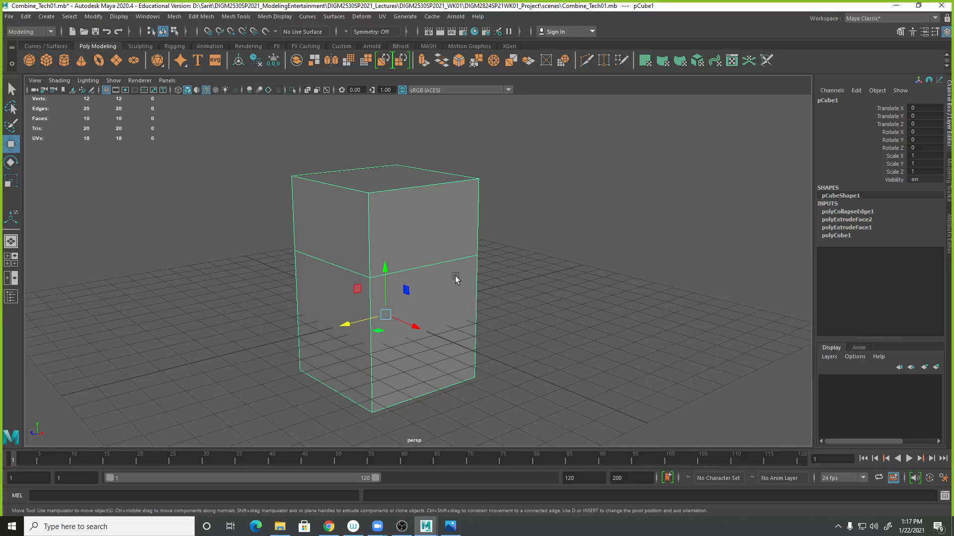
left_click_drag(472, 281, 452, 283, "alt")
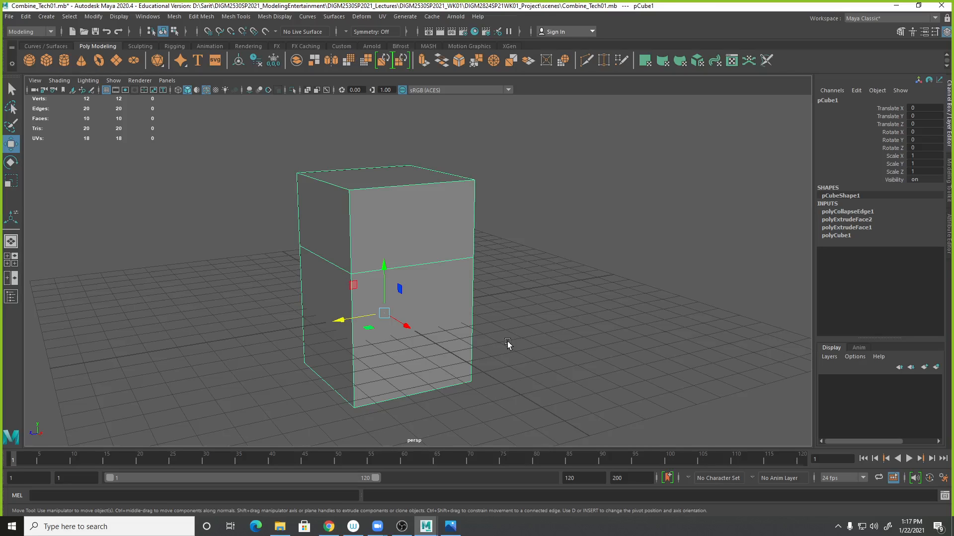
mouse_move(397, 185)
right_mouse_down()
mouse_move(395, 221)
mouse_move(397, 158)
mouse_move(396, 195)
right_mouse_up()
left_click(398, 185)
left_click(397, 181)
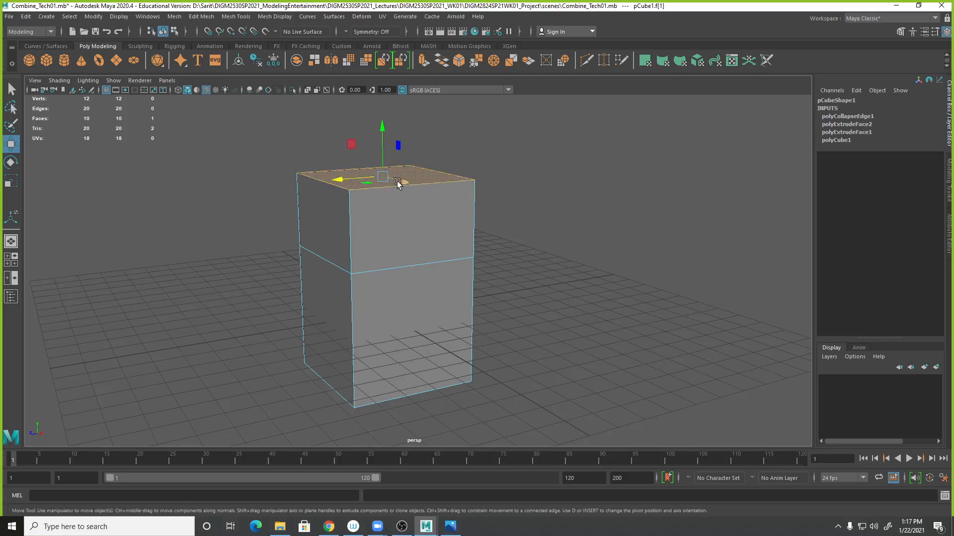
left_click(860, 124)
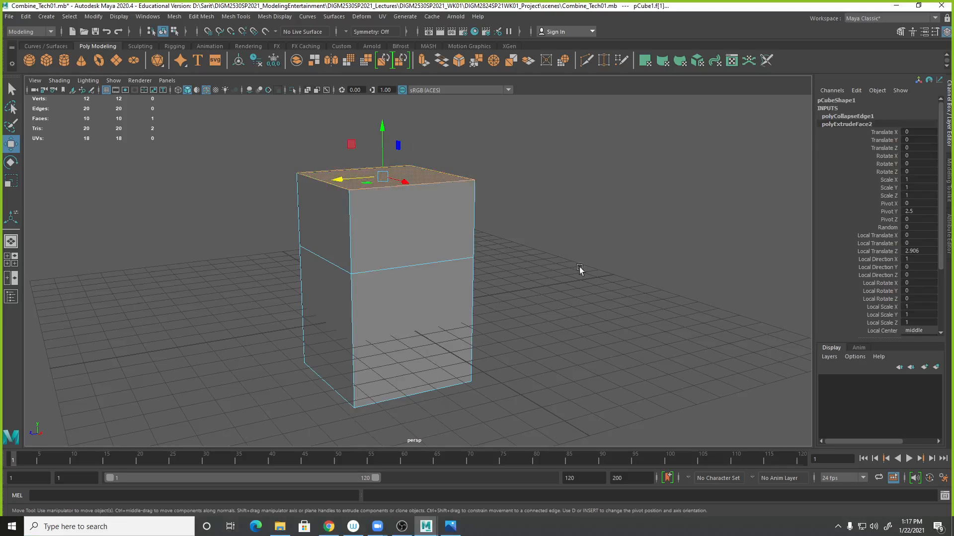
- Select the cube and show the second extrusion node's manipulator to review its attributes
right_click_drag(371, 204, 408, 193)
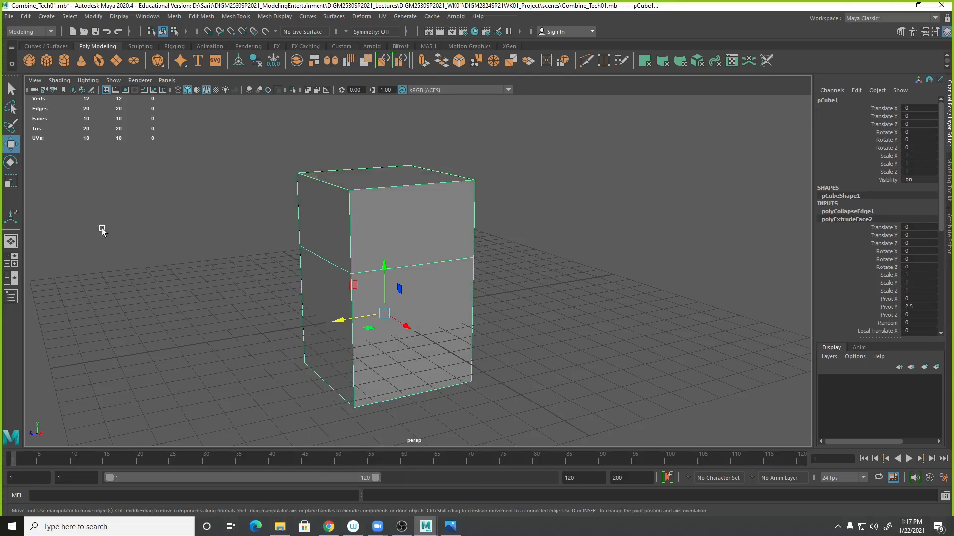
left_click(11, 221)
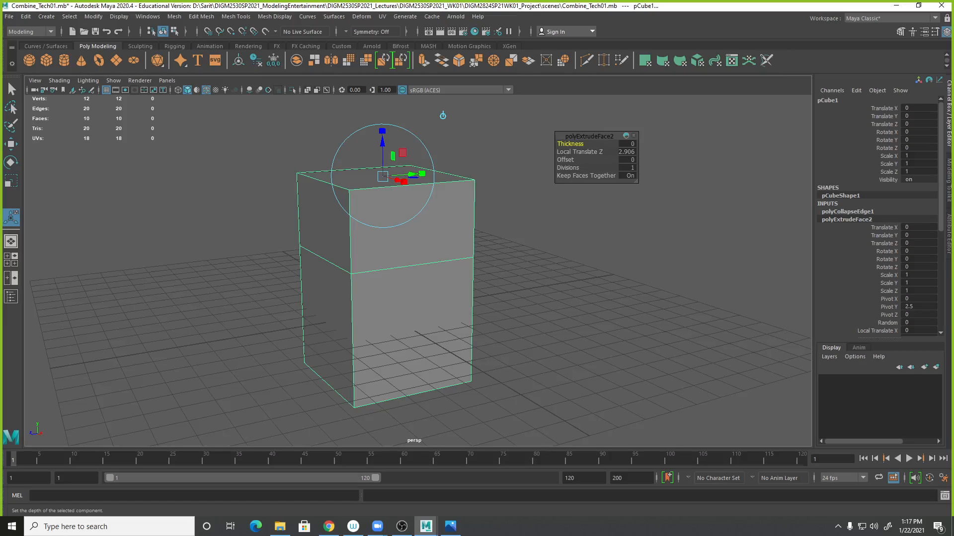
scroll(898, 205, "down", 8)
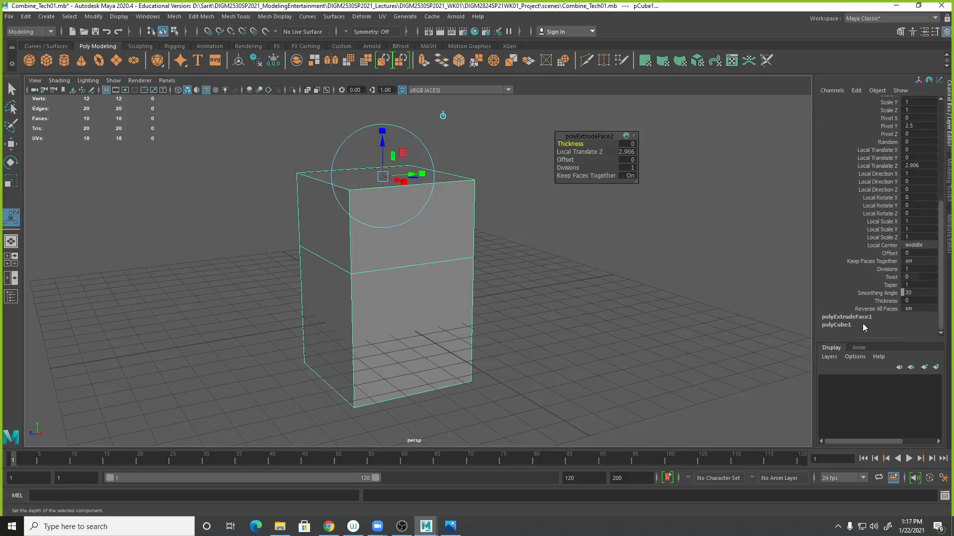
scroll(870, 318, "up", 5)
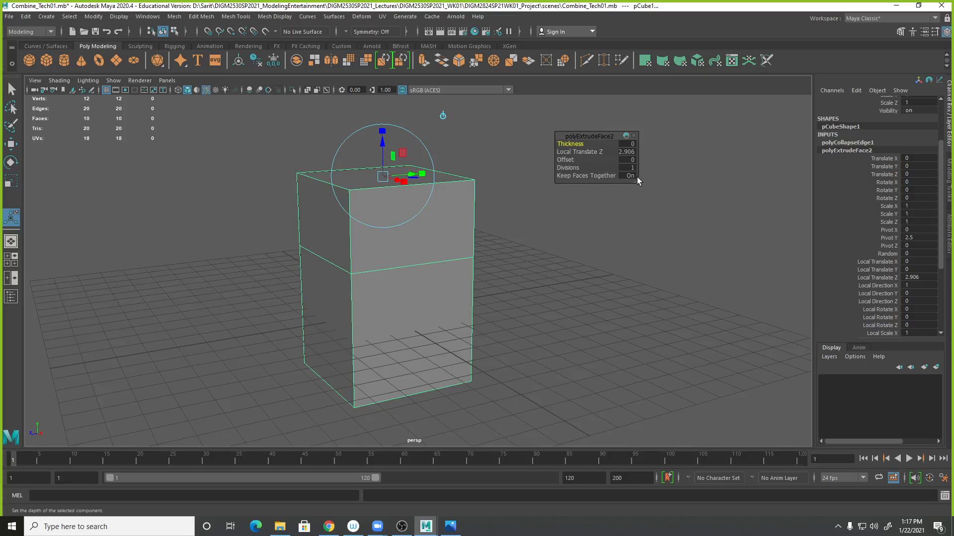
- Set the second extrusion's Local Translate Z to 0, flattening it onto the cube's top
left_click(628, 152)
type("0")
key("Return")
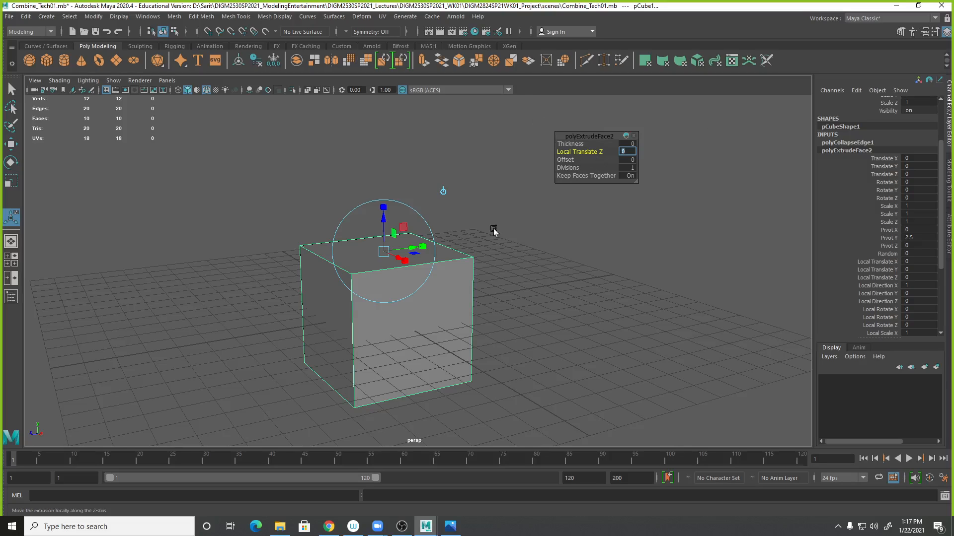
mouse_move(383, 214)
left_mouse_down()
mouse_move(382, 158)
mouse_move(383, 217)
left_mouse_up()
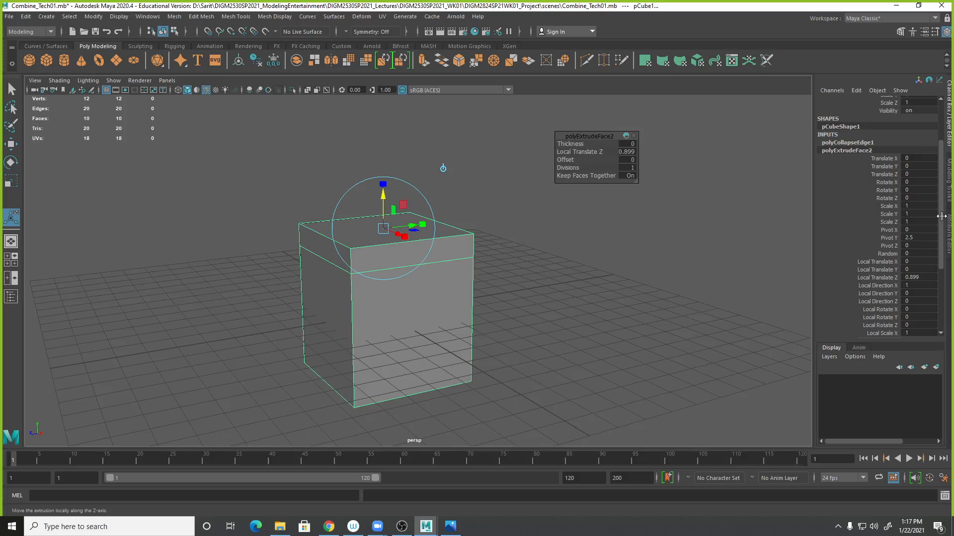
scroll(891, 231, "down", 3)
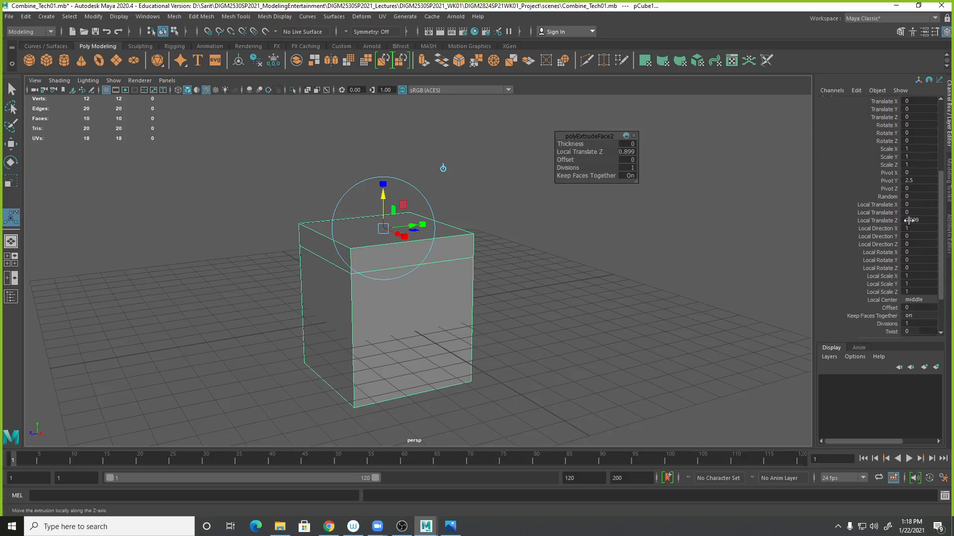
scroll(887, 168, "up", 2)
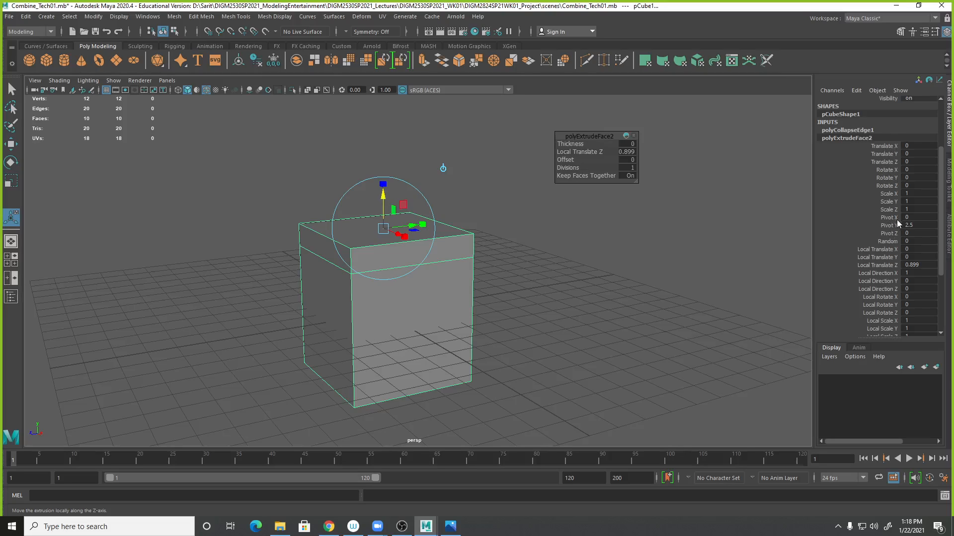
scroll(898, 228, "down", 2)
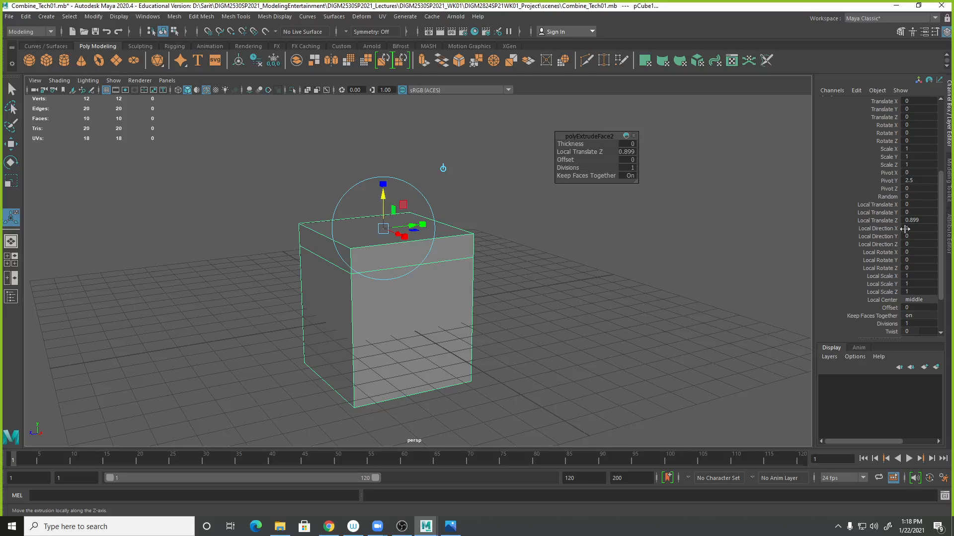
double_click(925, 222)
type("0")
key("Return")
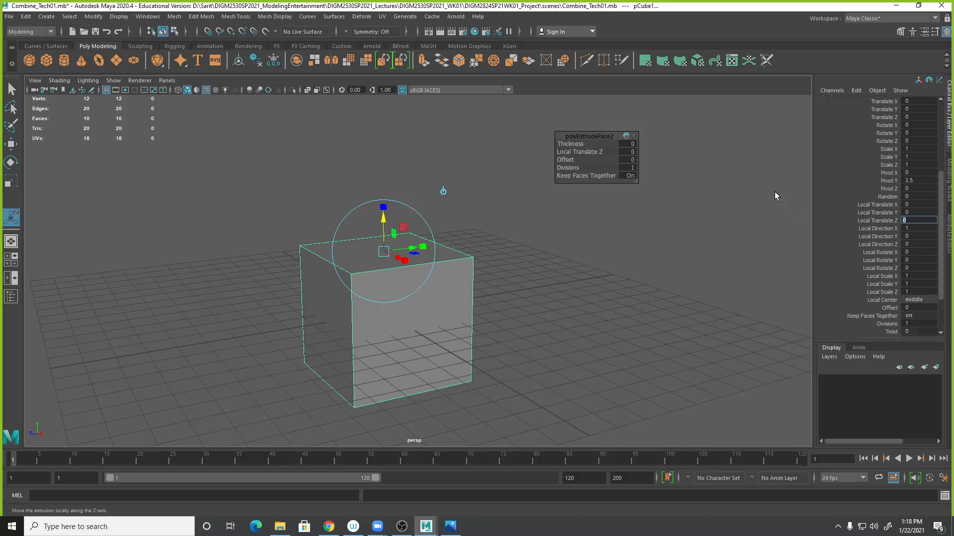
- Try Offset values of 0.1 and 1 on the second extrusion
scroll(601, 177, "down", 1)
left_click(628, 160)
scroll(880, 226, "down", 2)
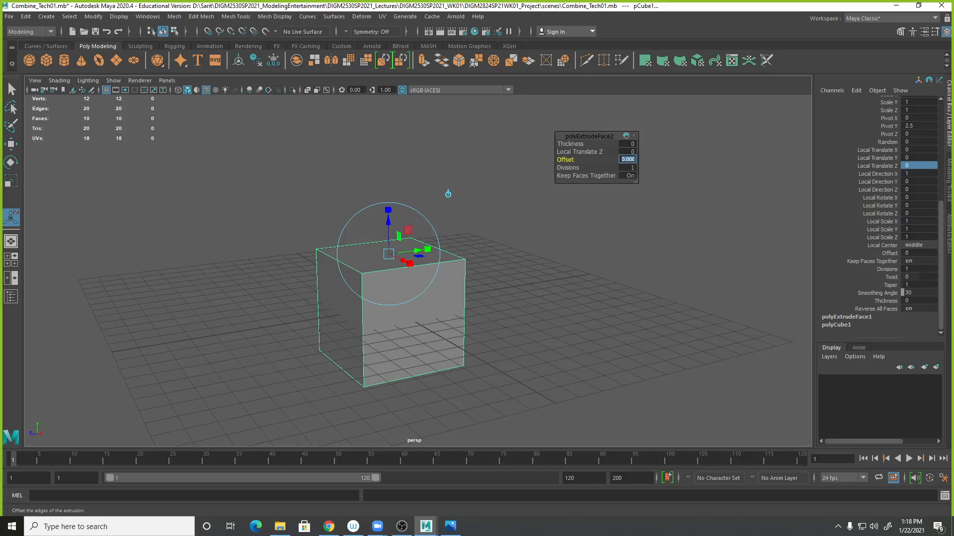
type(".1")
key("Return")
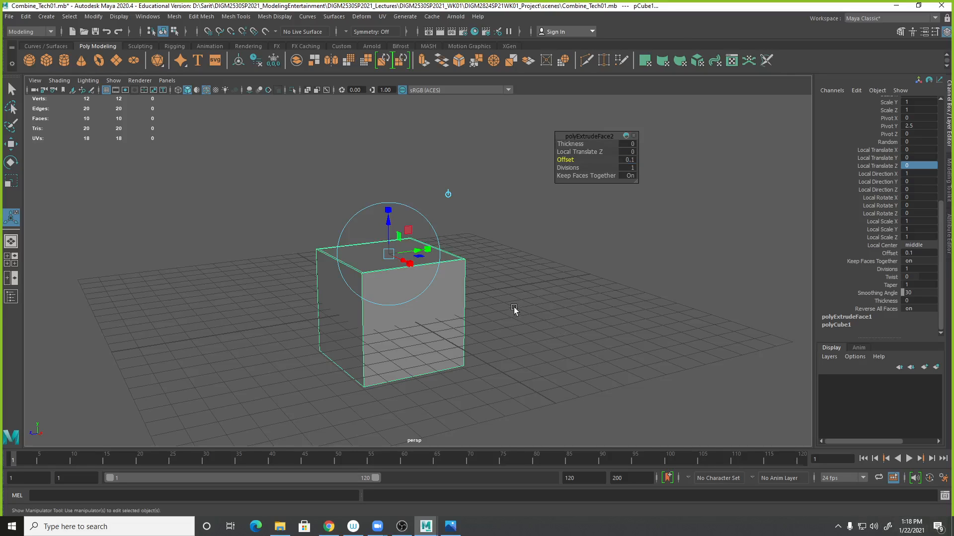
left_click_drag(513, 313, 532, 315, "alt")
right_click_drag(532, 315, 747, 314, "alt")
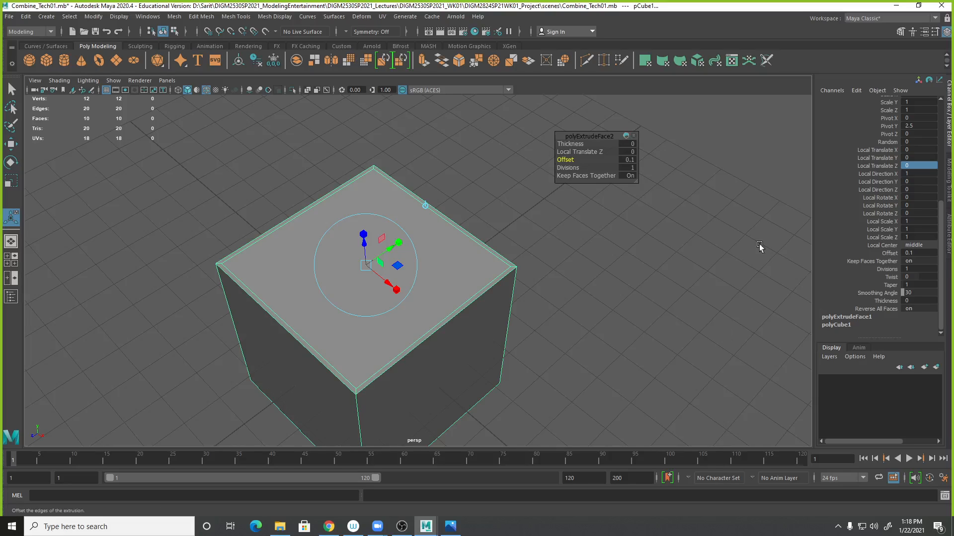
left_click(628, 159)
type("1")
key("Return")
left_click(11, 17)
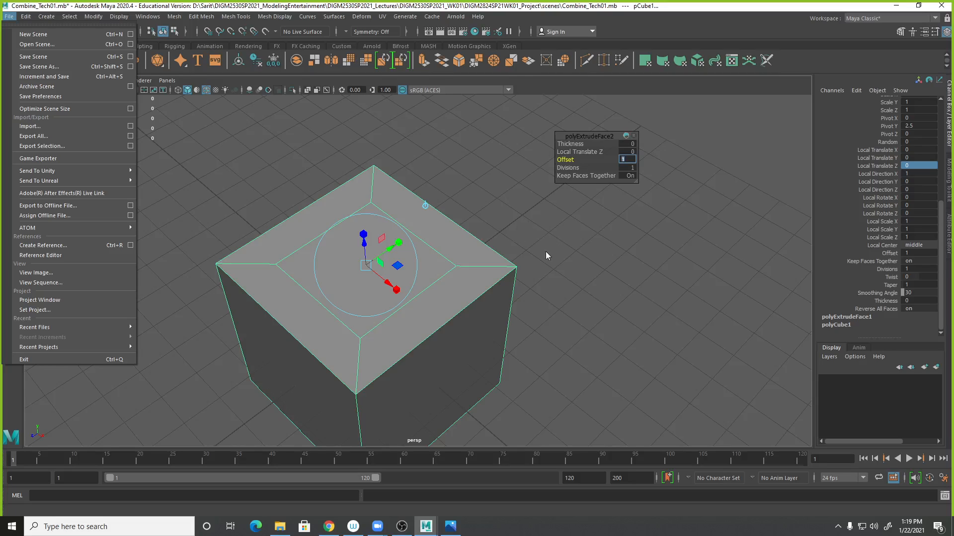
key("Escape")
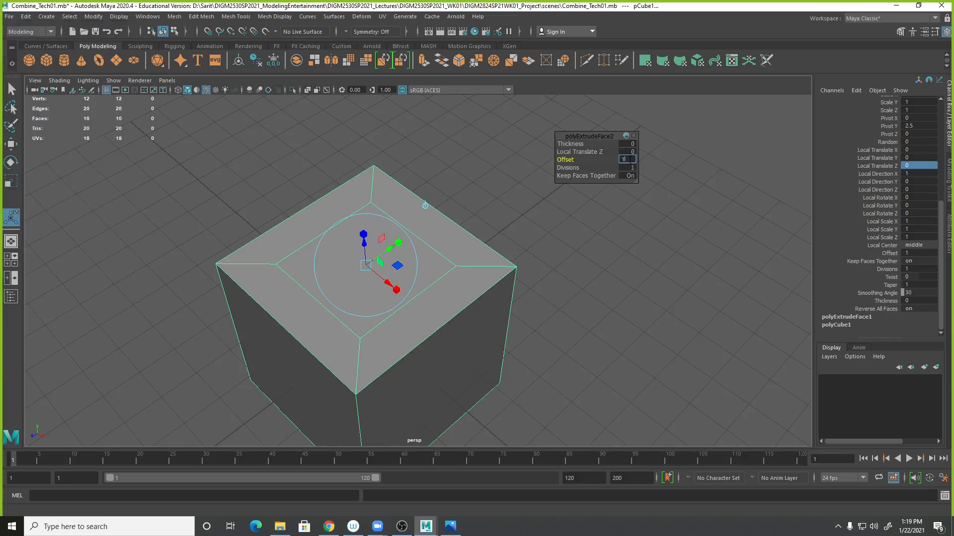
- Set the second extrusion's Offset to 1.5 to inset the top face
type("2")
key("Return")
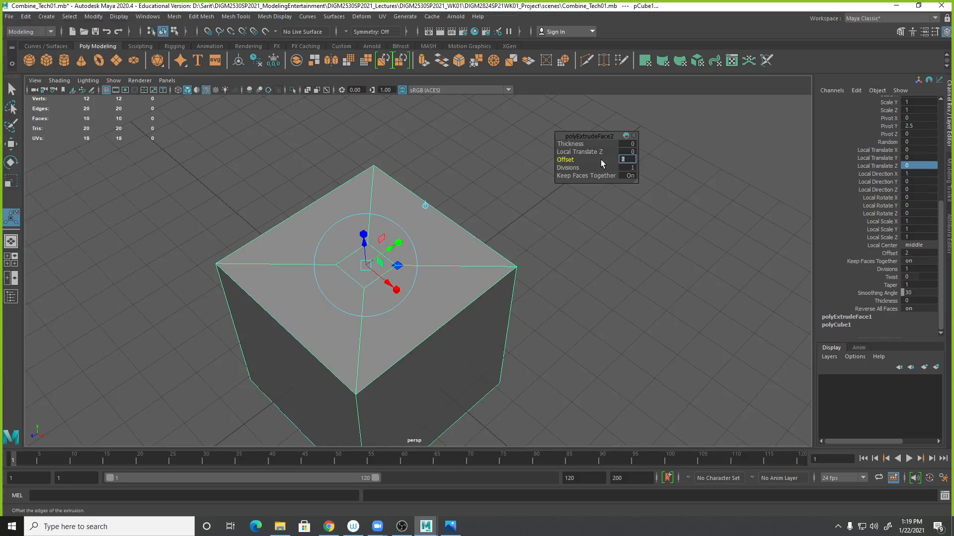
type("1.5")
key("Return")
left_click_drag(557, 330, 636, 310, "alt")
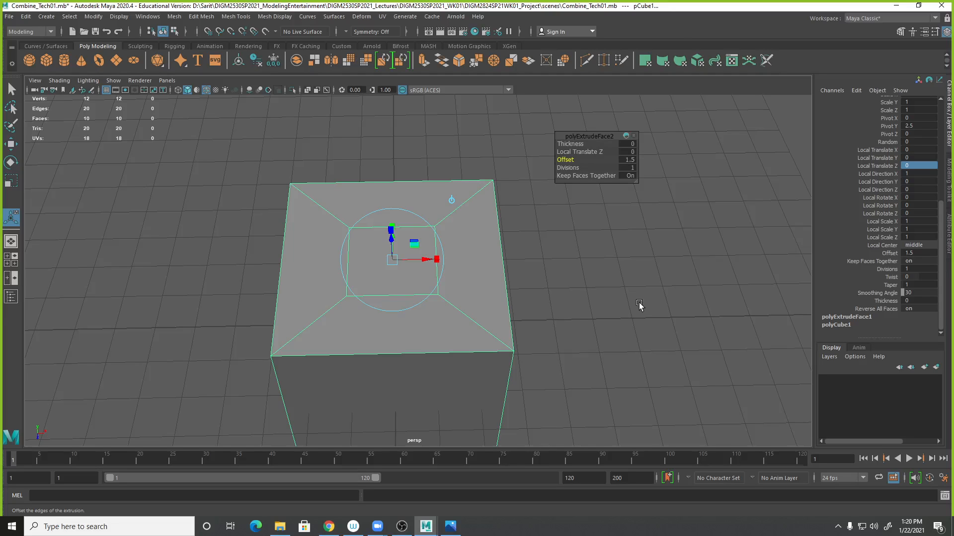
left_click_drag(612, 294, 518, 294, "alt")
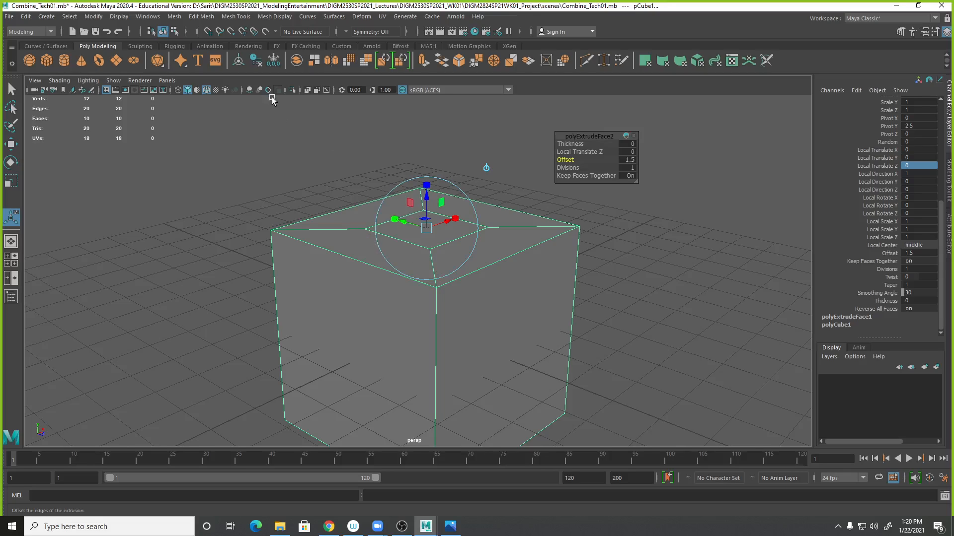
left_click(202, 16)
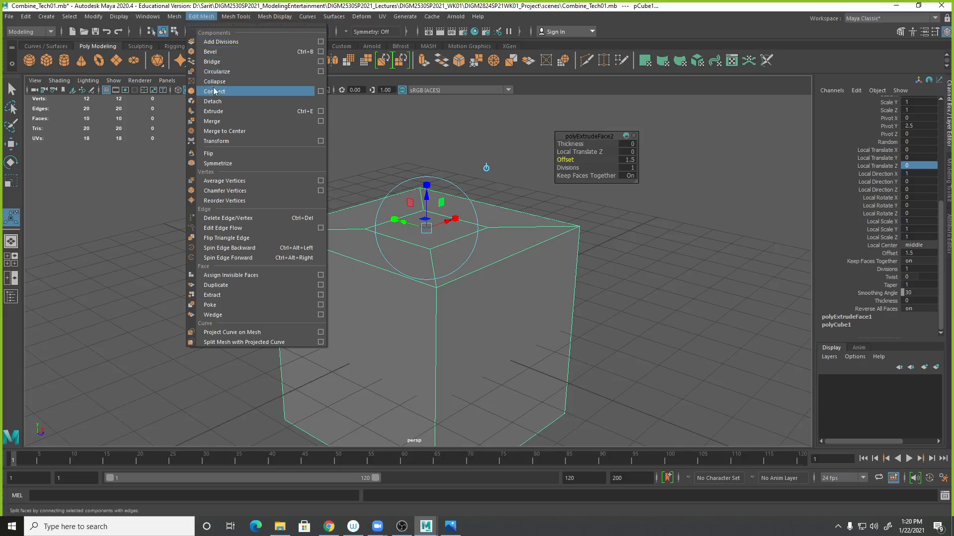
left_click(214, 111)
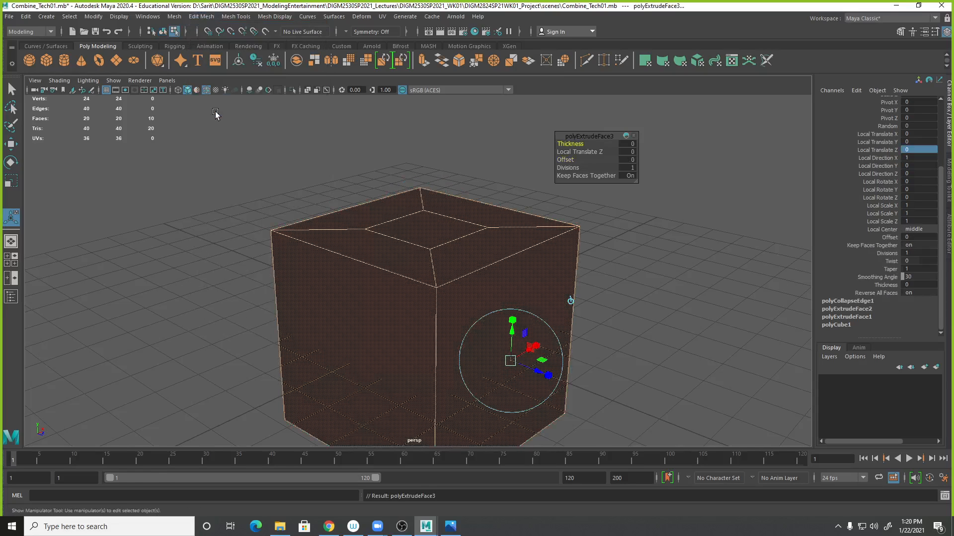
key("ctrl+z")
- Switch to face selection and select the inset face on the cube's top
right_click(464, 222)
right_click_drag(463, 222, 468, 247)
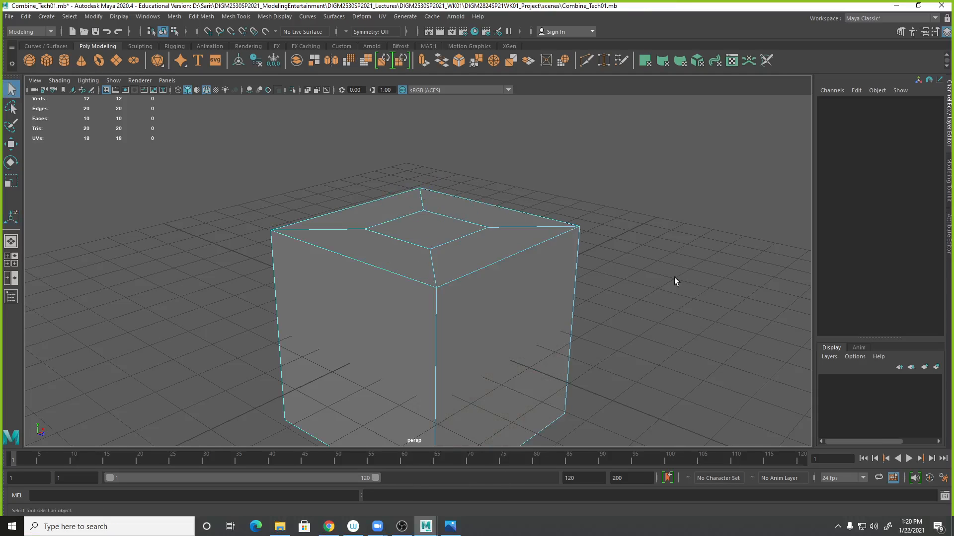
left_click(432, 222)
left_click_drag(568, 266, 617, 307, "alt")
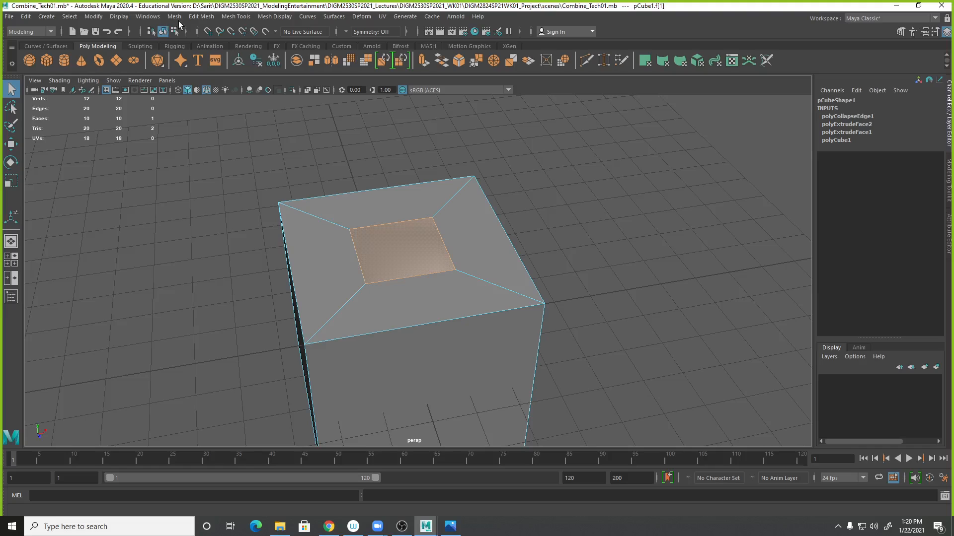
- Extrude the inset top face upward about 2.75 units
left_click(201, 16)
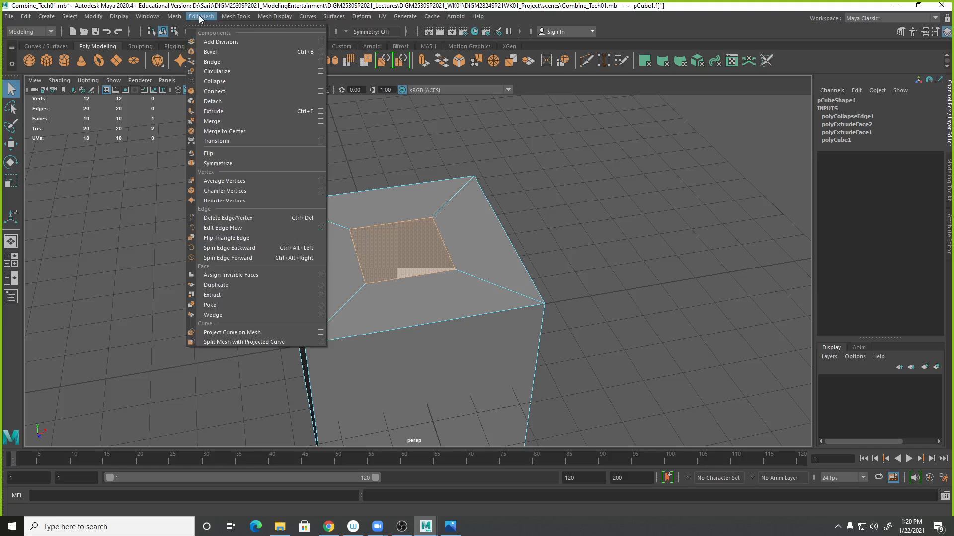
left_click(215, 112)
left_click_drag(562, 252, 608, 227, "alt")
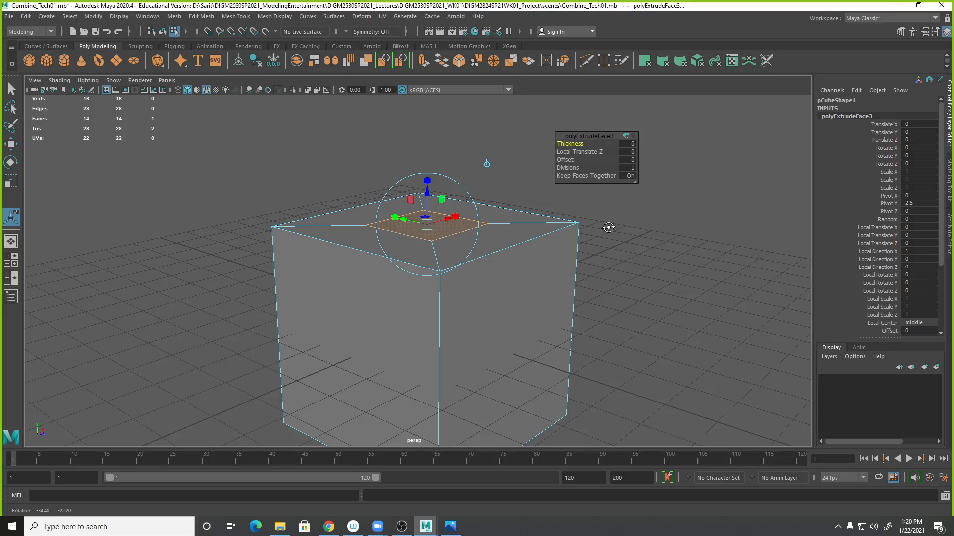
left_click_drag(427, 182, 442, 61)
left_click_drag(652, 284, 557, 328, "alt")
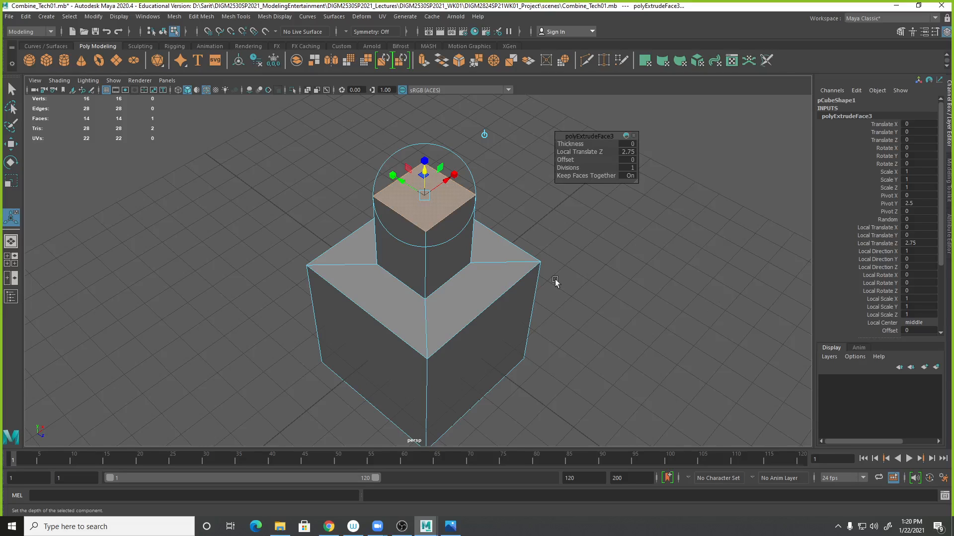
- Try moving and scaling the newly extruded top face away from its centre
left_click_drag(536, 258, 549, 236, "alt")
middle_click_drag(549, 237, 534, 302, "alt")
right_click_drag(535, 302, 607, 291, "alt")
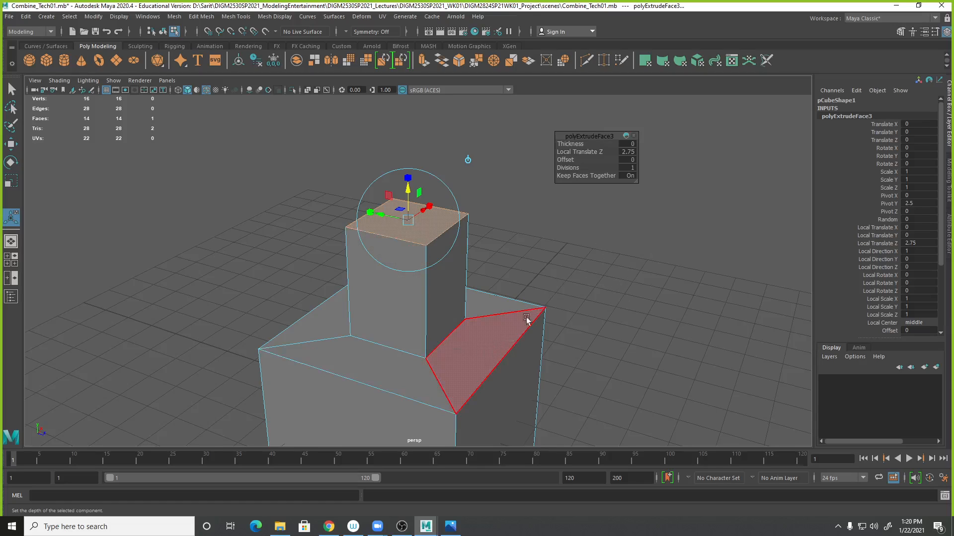
left_click_drag(381, 215, 376, 216)
left_click_drag(354, 215, 539, 277)
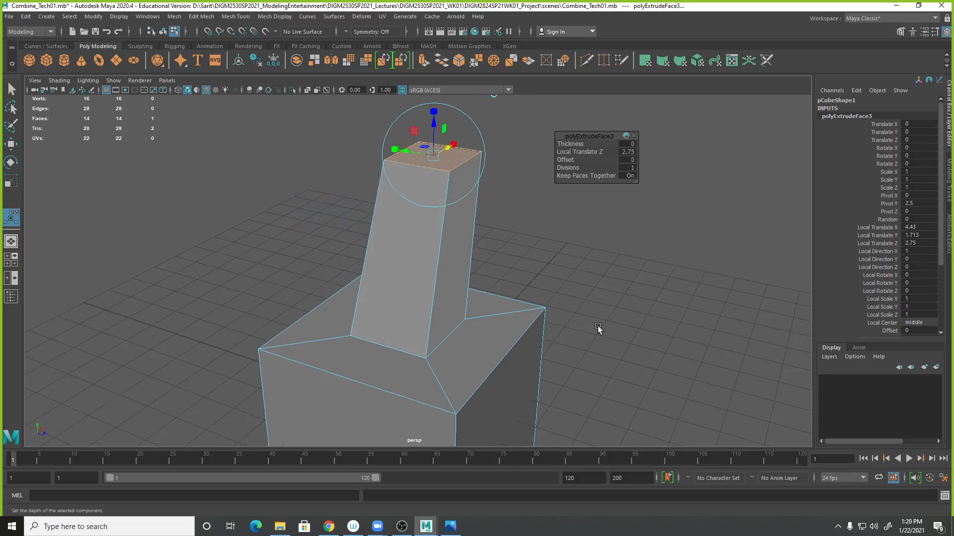
scroll(387, 294, "down", 4)
left_click_drag(387, 294, 331, 340, "alt")
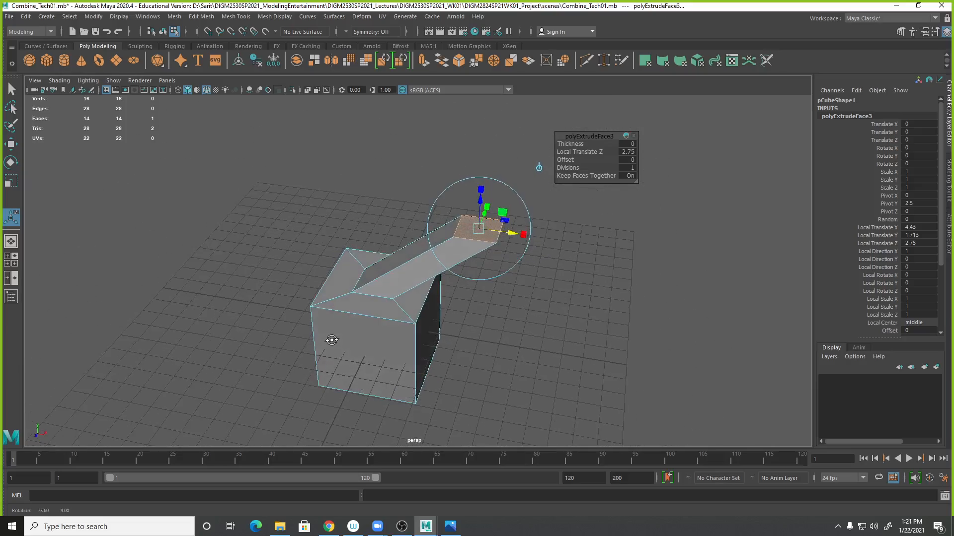
middle_click_drag(350, 341, 306, 356, "alt")
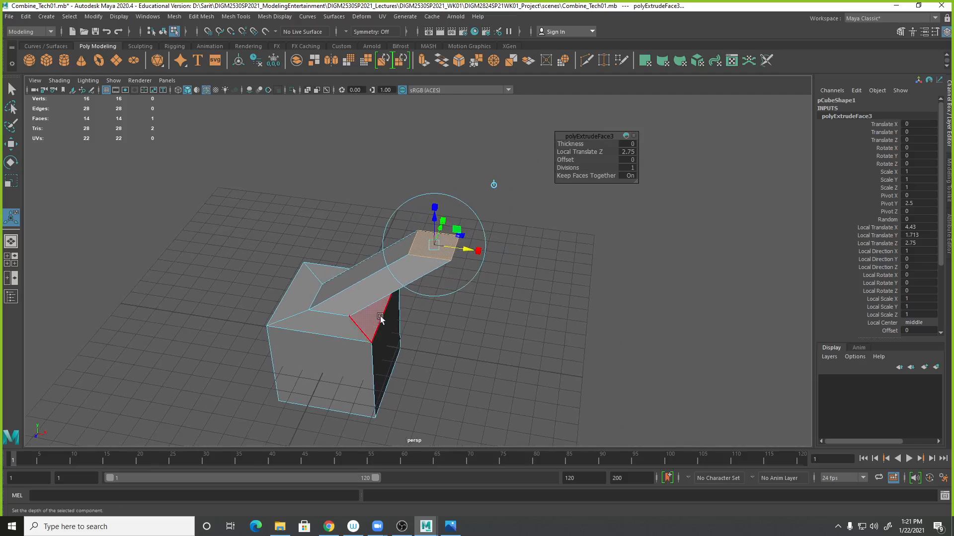
right_click_drag(499, 345, 695, 364, "alt")
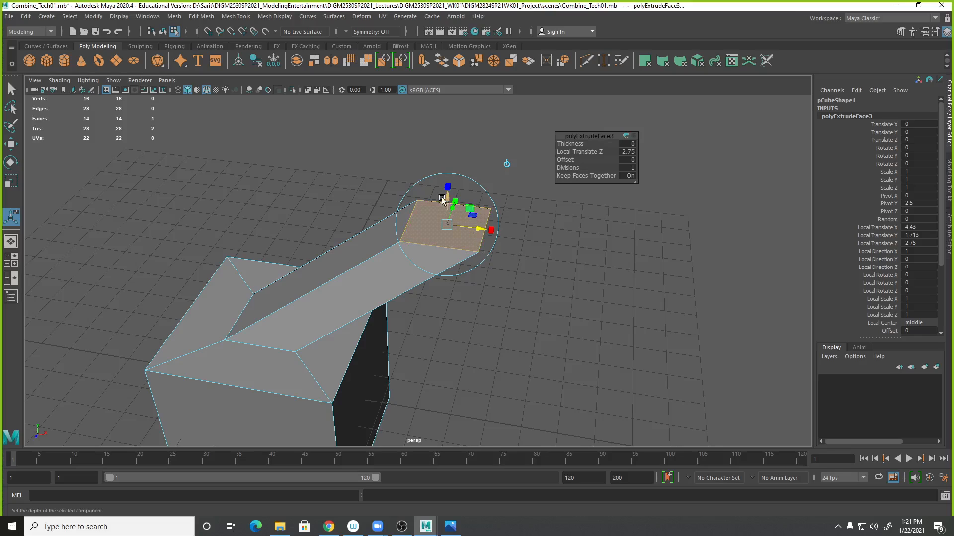
left_click_drag(450, 186, 446, 129)
left_click_drag(529, 294, 441, 163, "alt")
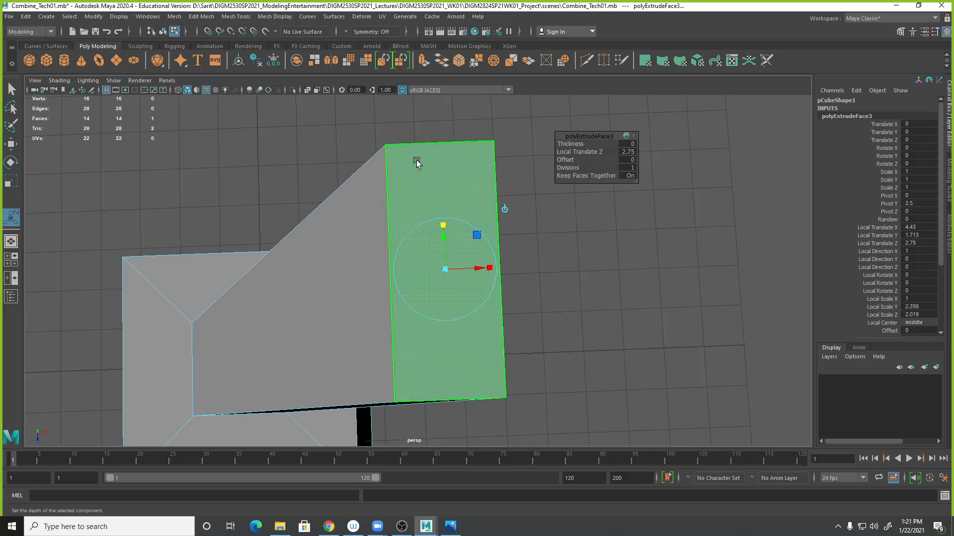
left_click_drag(489, 268, 668, 309)
left_click_drag(453, 228, 458, 239, "alt")
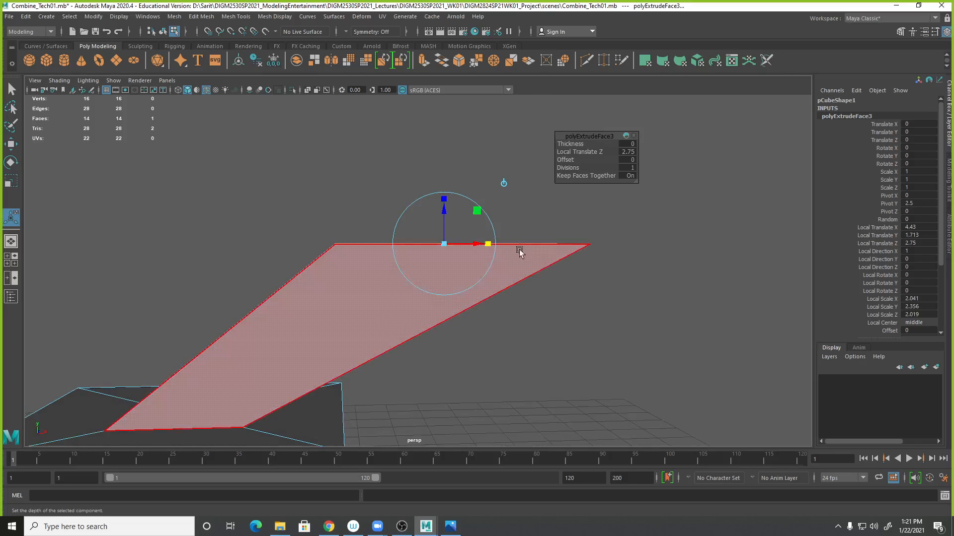
left_click_drag(444, 198, 442, 179)
left_click_drag(575, 320, 472, 348, "alt")
key("ctrl+z")
key("ctrl+z")
key("ctrl+z")
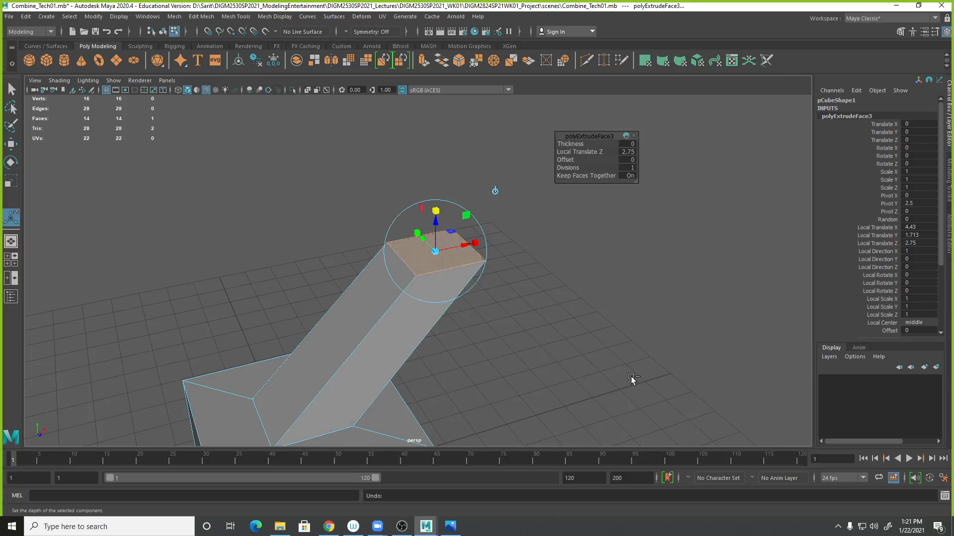
key("ctrl+z")
key("ctrl+z")
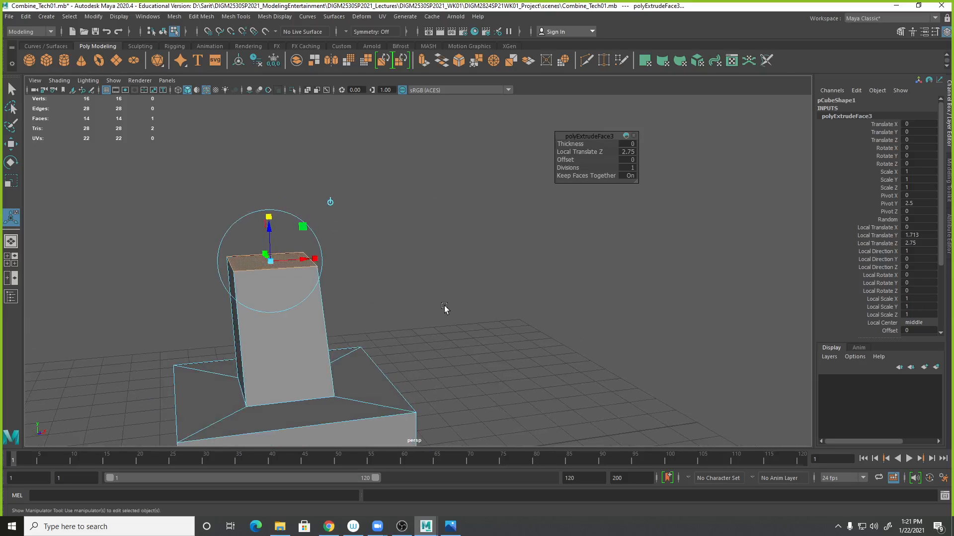
- Try repositioning the extruded top face with its manipulator
left_click_drag(458, 322, 519, 319, "alt")
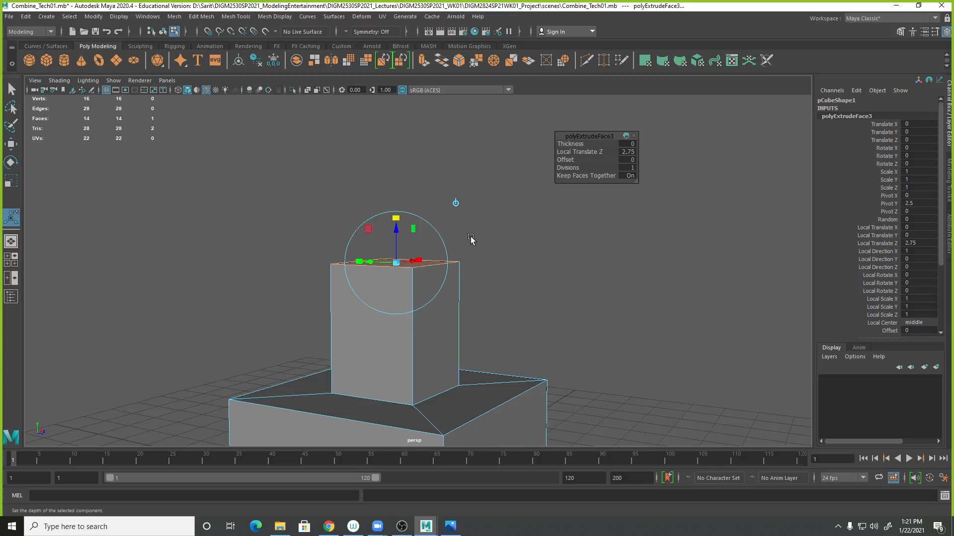
left_click(445, 241)
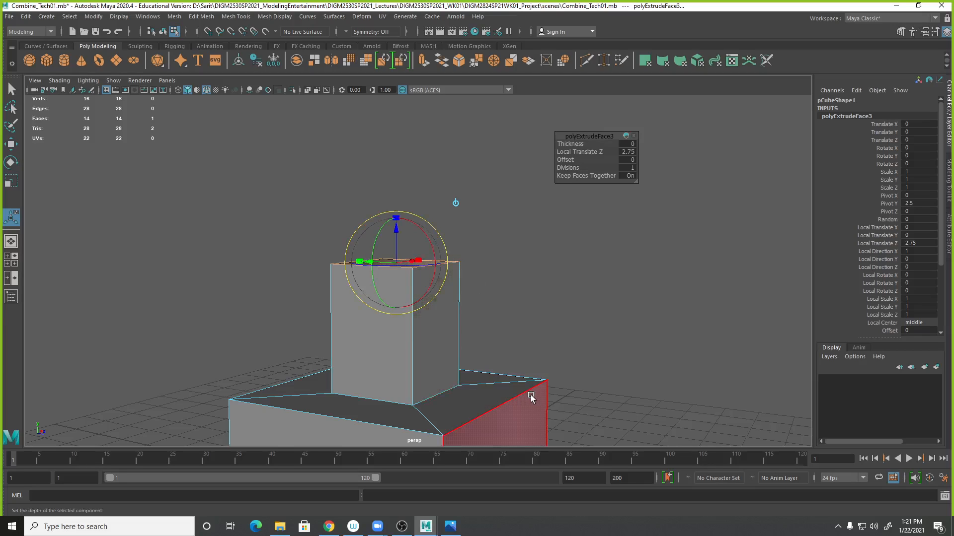
left_click_drag(558, 297, 631, 283, "alt")
left_click_drag(447, 205, 451, 251)
mouse_move(618, 261)
left_mouse_down("alt")
mouse_move(619, 281)
mouse_move(612, 274)
left_mouse_up("alt")
right_click_drag(612, 273, 586, 273, "alt")
left_click_drag(578, 285, 629, 304, "alt")
key("ctrl+z")
key("ctrl+z")
key("ctrl+z")
left_click_drag(653, 270, 591, 270, "alt")
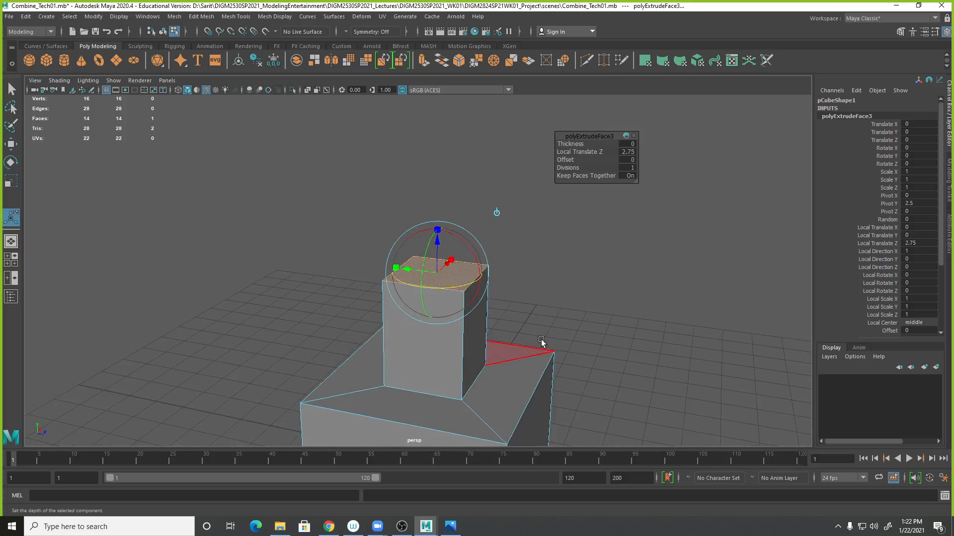
- Tilt the extruded top face by rotating it about 46 degrees around its local X axis
left_click_drag(469, 249, 487, 280)
left_click_drag(568, 298, 421, 325, "alt")
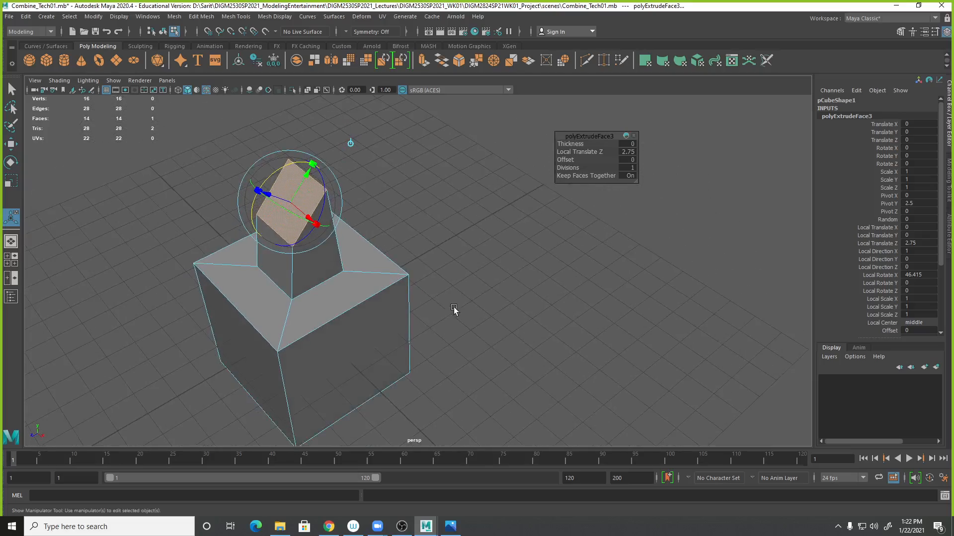
middle_click_drag(451, 311, 591, 311, "alt")
left_click_drag(591, 311, 570, 312, "alt")
left_click_drag(246, 319, 255, 388, "alt")
left_click_drag(191, 395, 402, 375, "alt")
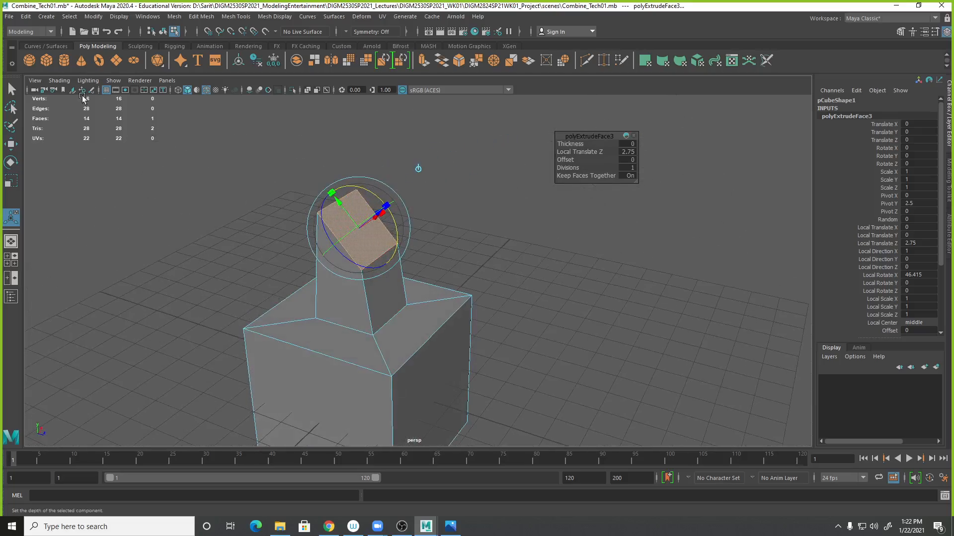
- Extrude the tilted top face and try pulling it about 2.4 units along its normal
left_click(94, 16)
mouse_move(206, 20)
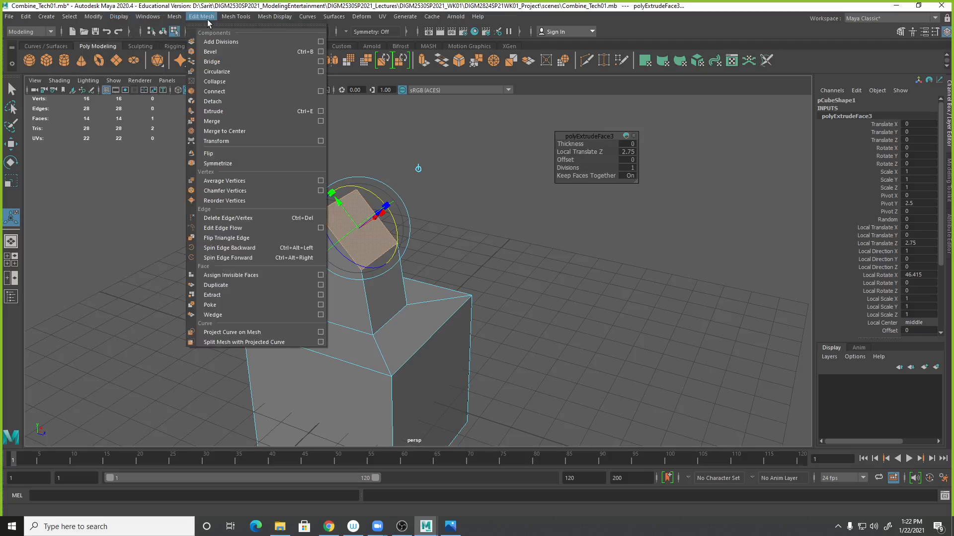
left_click(205, 111)
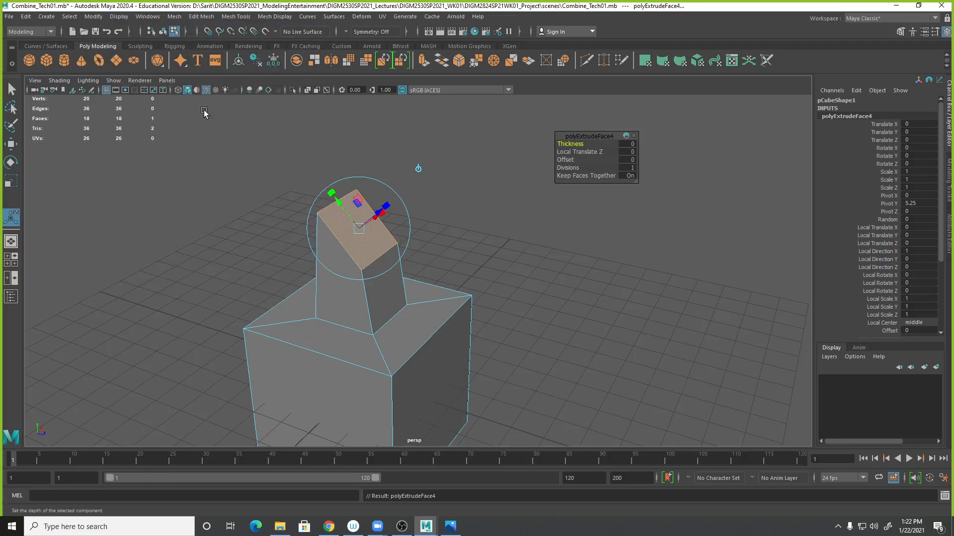
left_click_drag(538, 392, 564, 392, "alt")
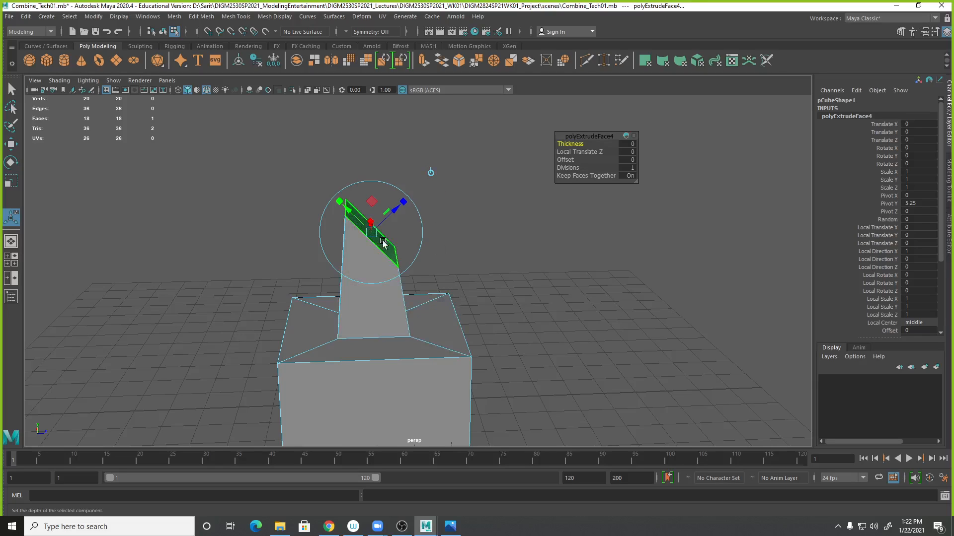
left_click_drag(412, 220, 476, 164)
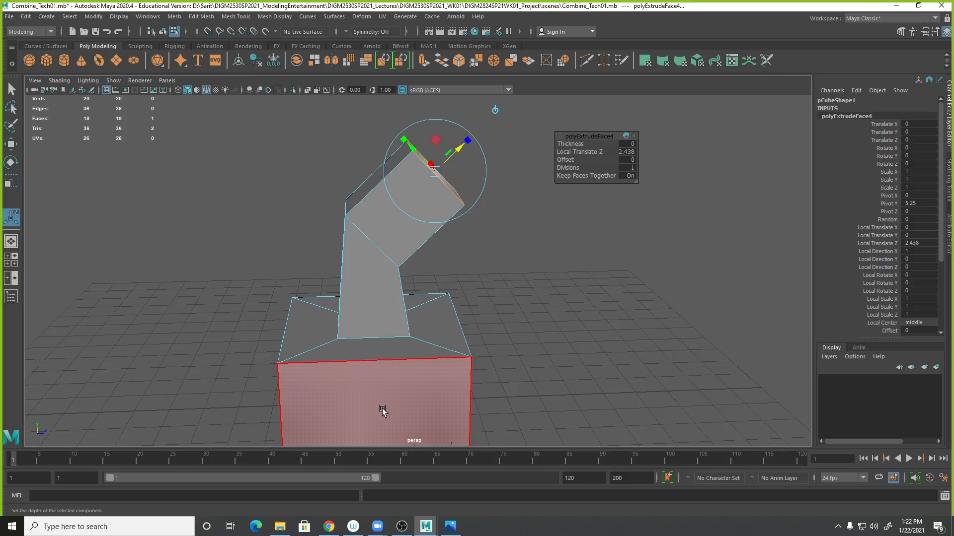
key("ctrl+z")
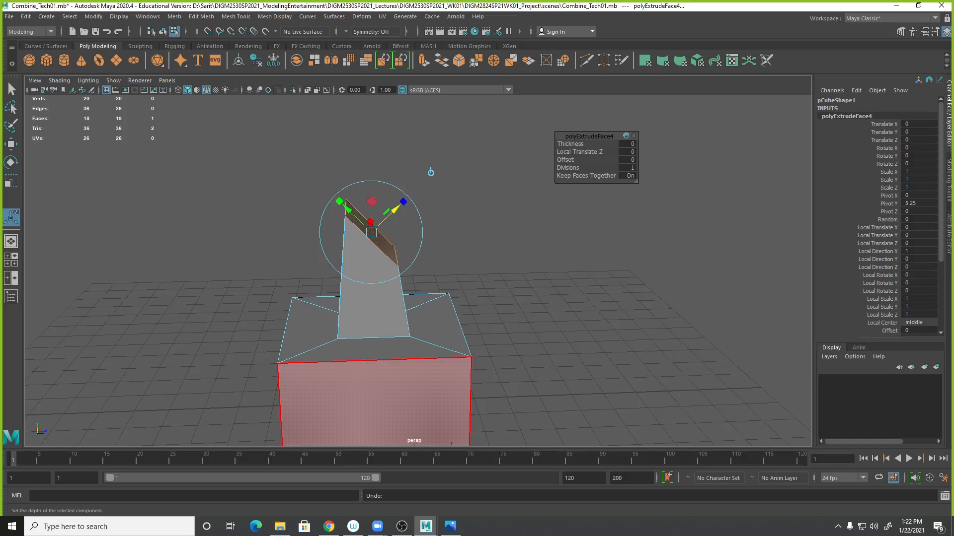
- Try sliding and raising the extruded face with the move manipulator in local and world space
left_click_drag(341, 206, 422, 253)
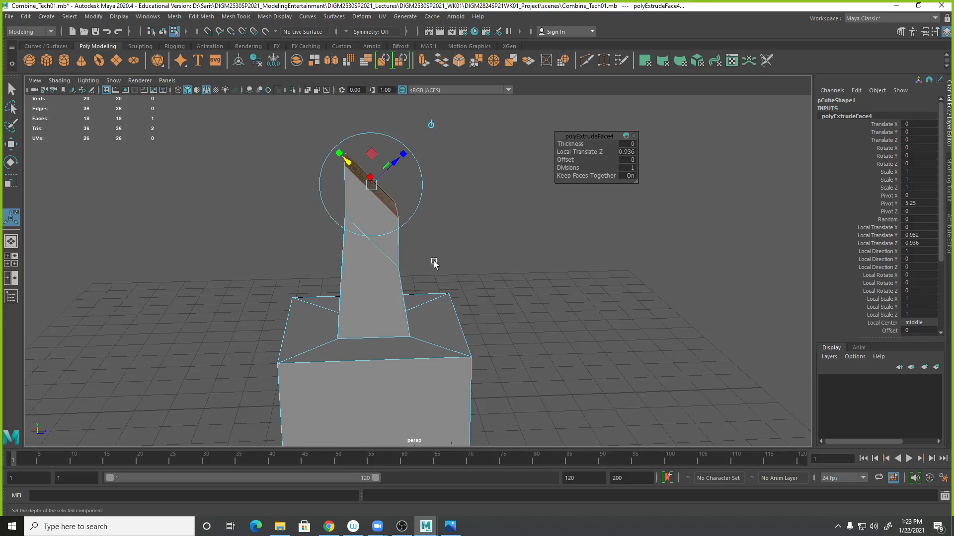
key("ctrl+z")
key("ctrl+z")
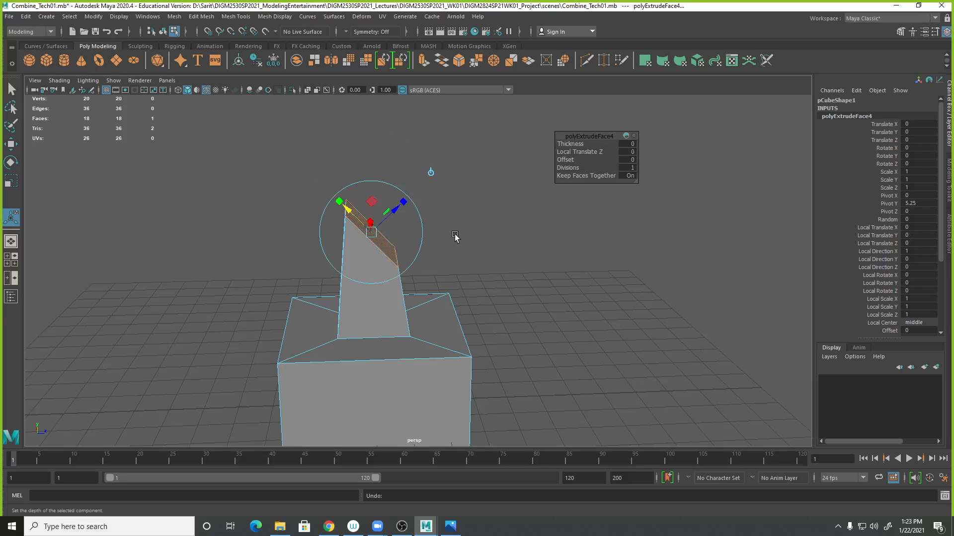
left_click(431, 173)
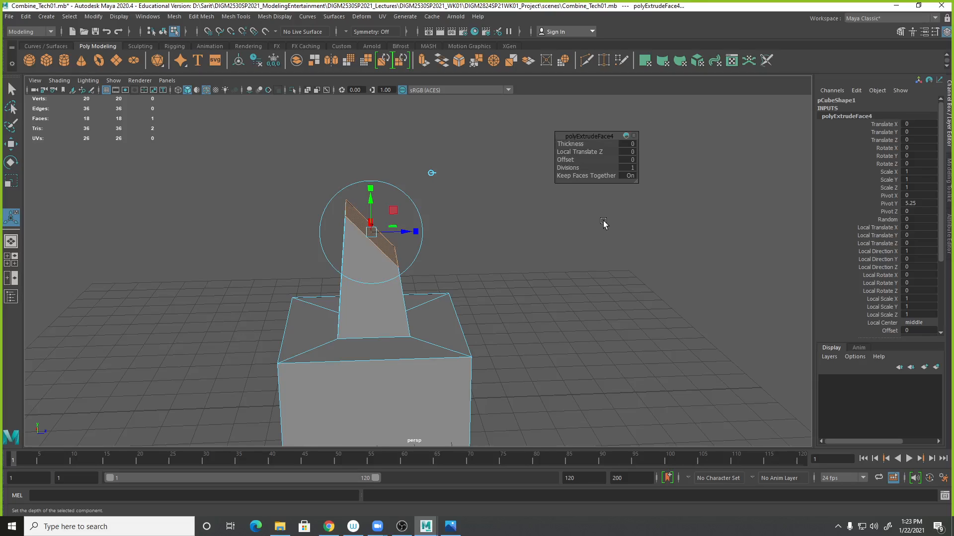
left_click_drag(370, 204, 371, 99)
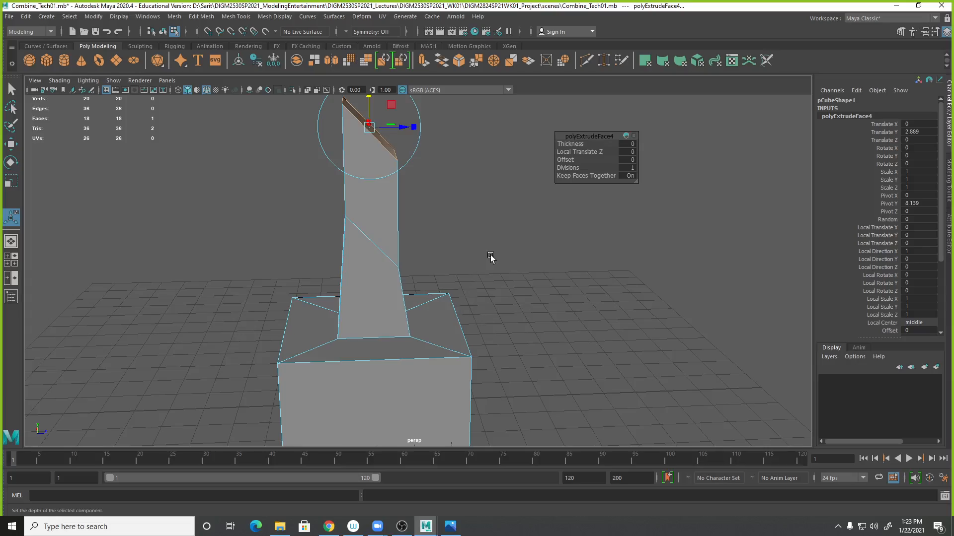
left_click_drag(545, 242, 546, 331, "alt")
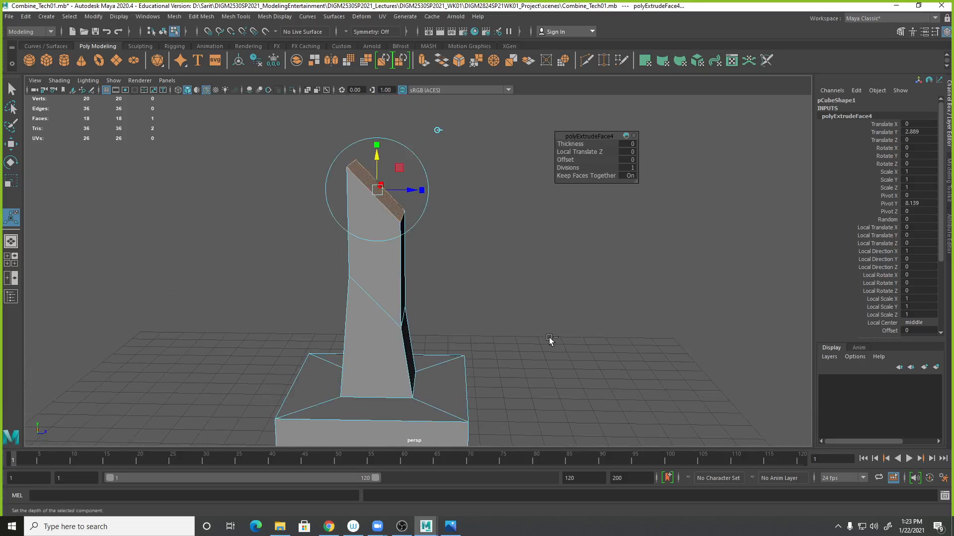
key("ctrl+z")
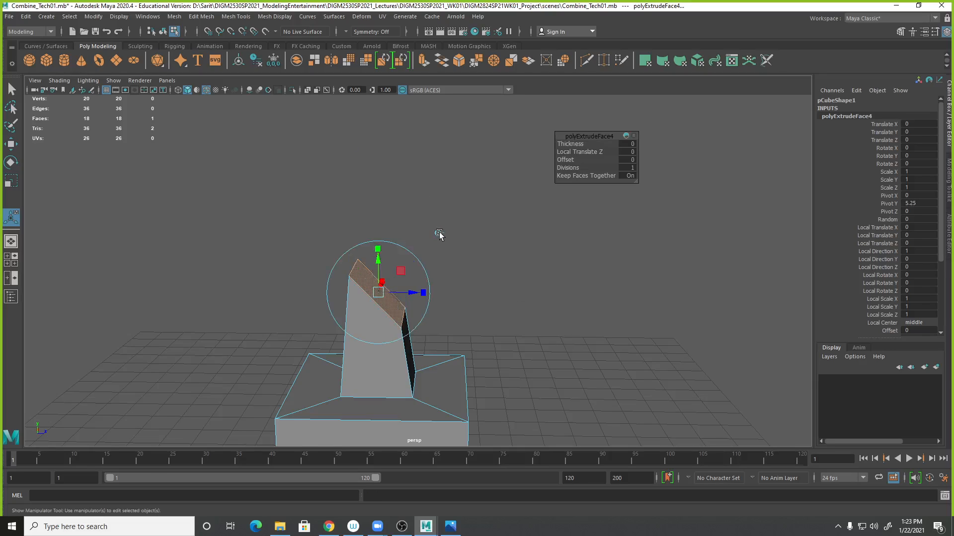
- Pull the extruded face out about 2.2 units along its normal to form the bent upper section
left_click_drag(410, 276, 471, 230)
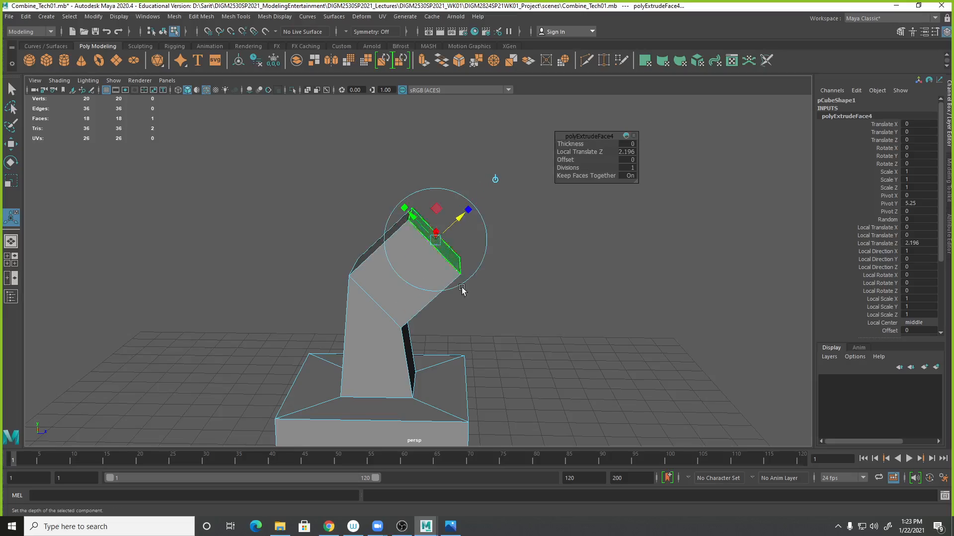
left_click_drag(557, 343, 528, 353, "alt")
middle_click_drag(528, 353, 523, 313, "alt")
right_click_drag(524, 313, 443, 359, "alt")
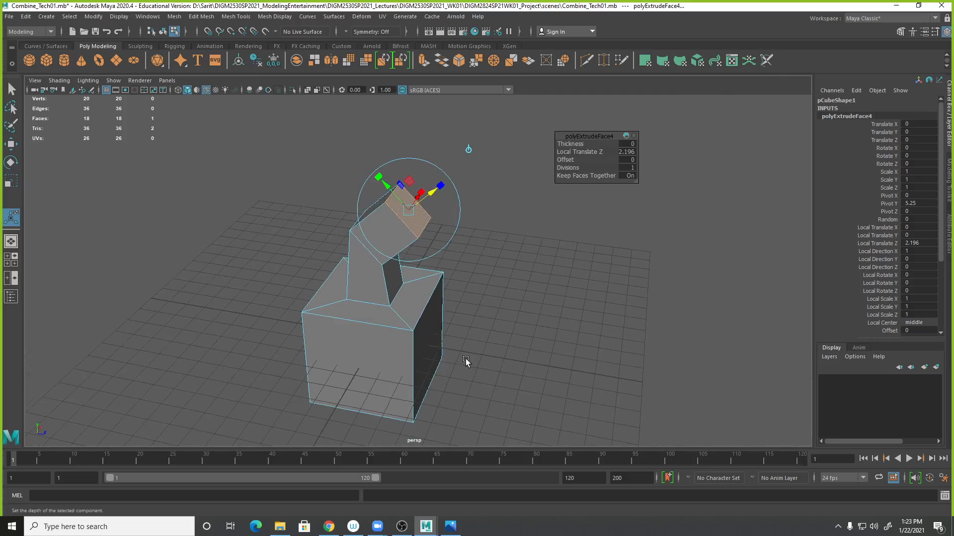
- Preview the cube as a smoothed mesh and inspect its shape from several angles
left_click_drag(497, 355, 466, 353, "alt")
right_click_drag(394, 213, 454, 190)
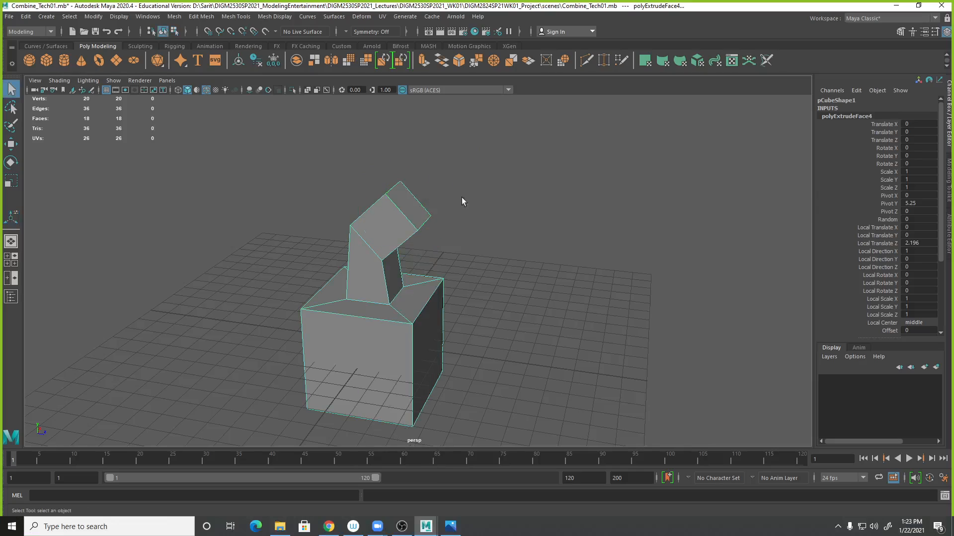
middle_click_drag(481, 278, 492, 237, "alt")
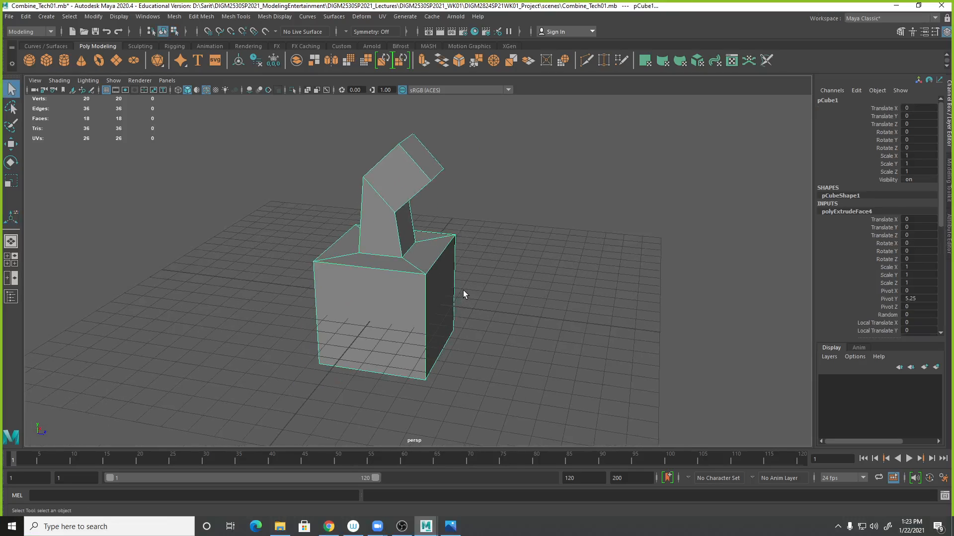
key("3")
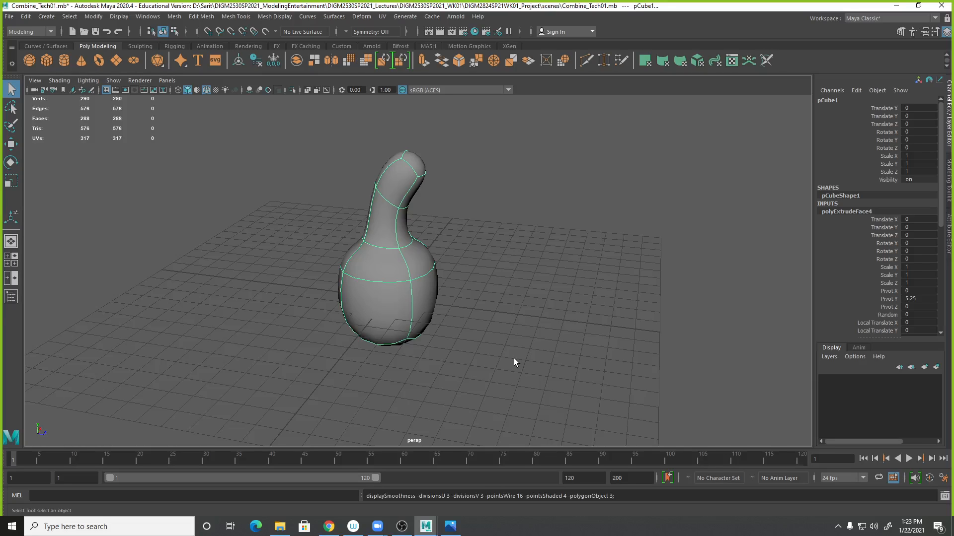
right_click_drag(484, 323, 652, 337, "alt")
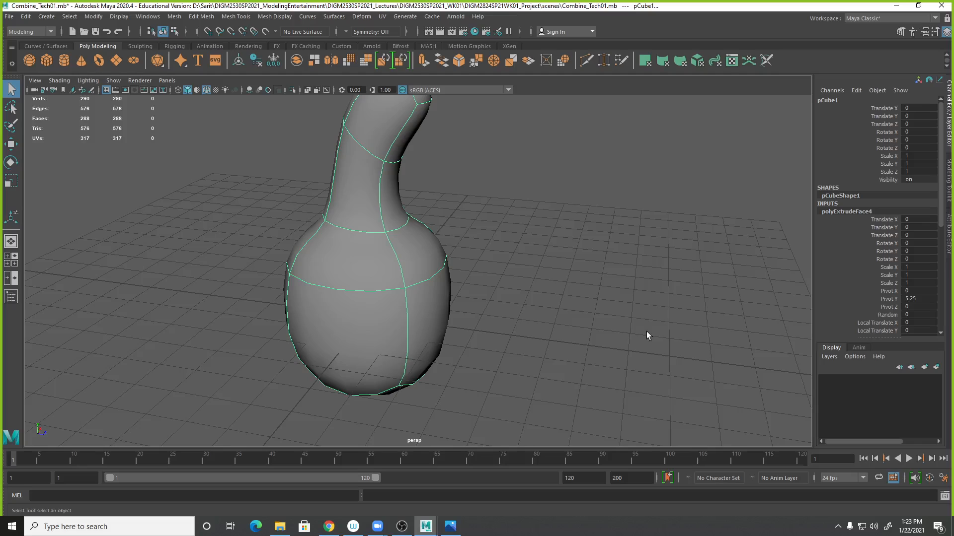
middle_click_drag(611, 323, 615, 353, "alt")
left_click_drag(569, 291, 523, 283, "alt")
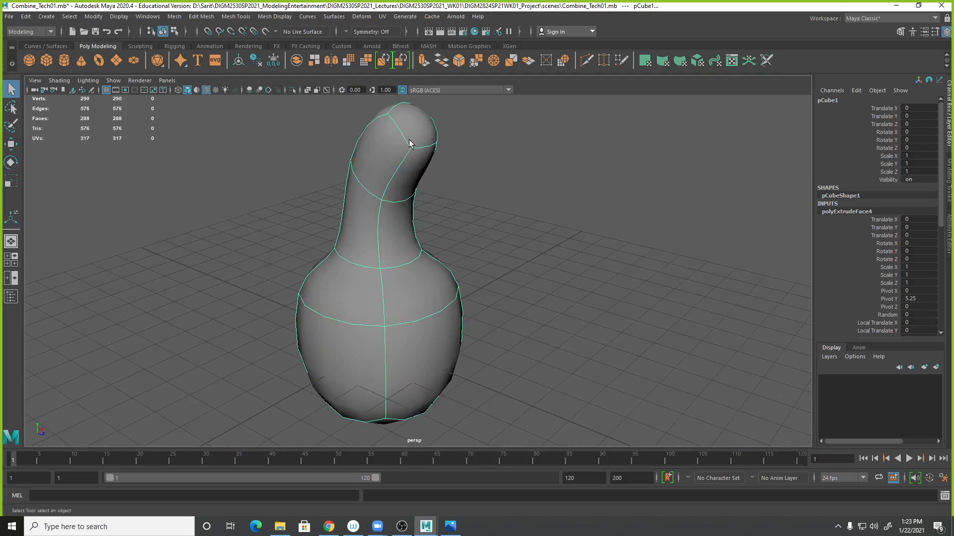
key("1")
middle_click_drag(525, 261, 504, 324, "alt")
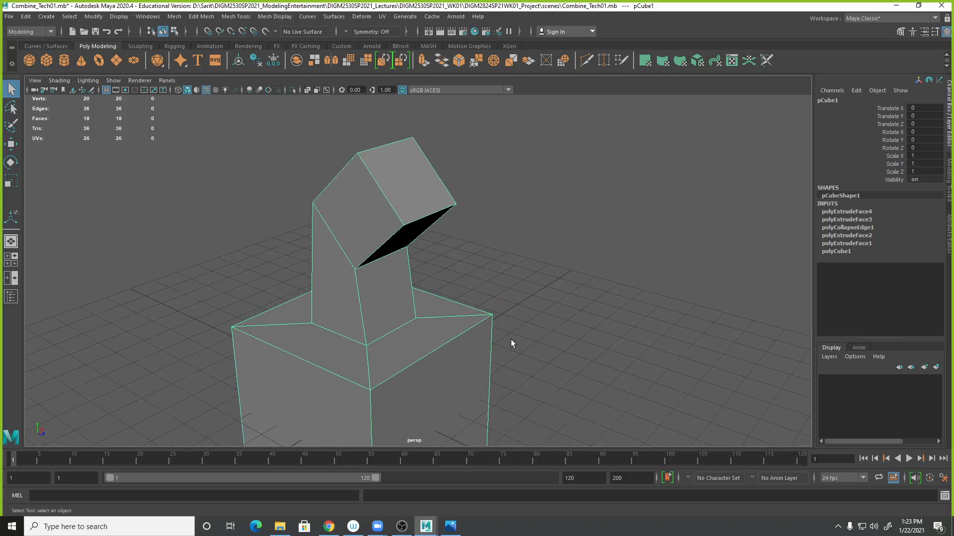
- Insert an edge loop across the bent upper section with the Insert Edge Loop tool
left_click(237, 17)
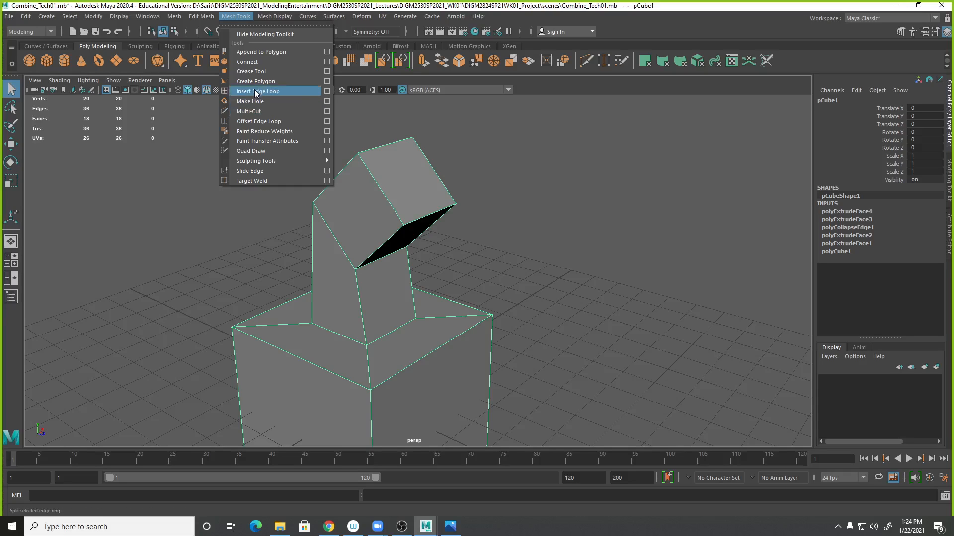
left_click(327, 92)
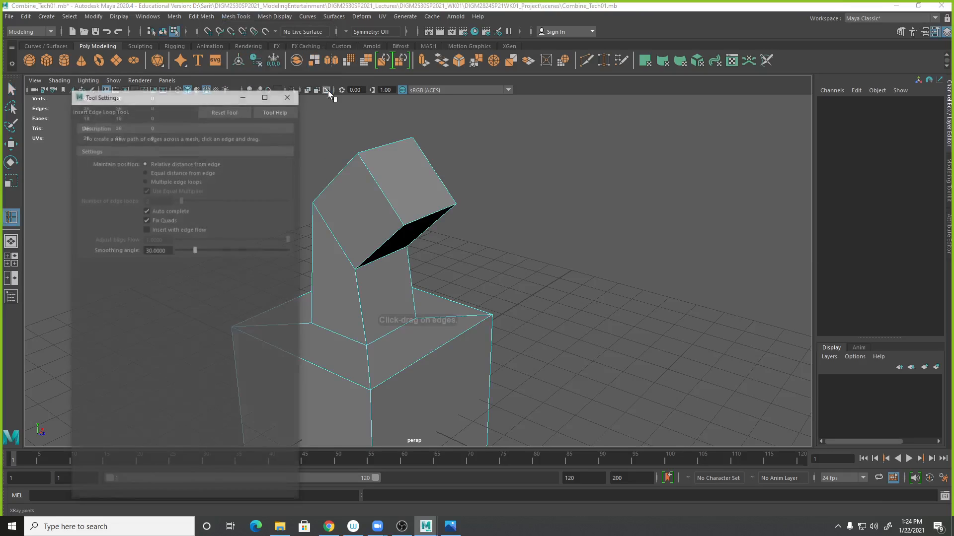
left_click_drag(152, 98, 760, 155)
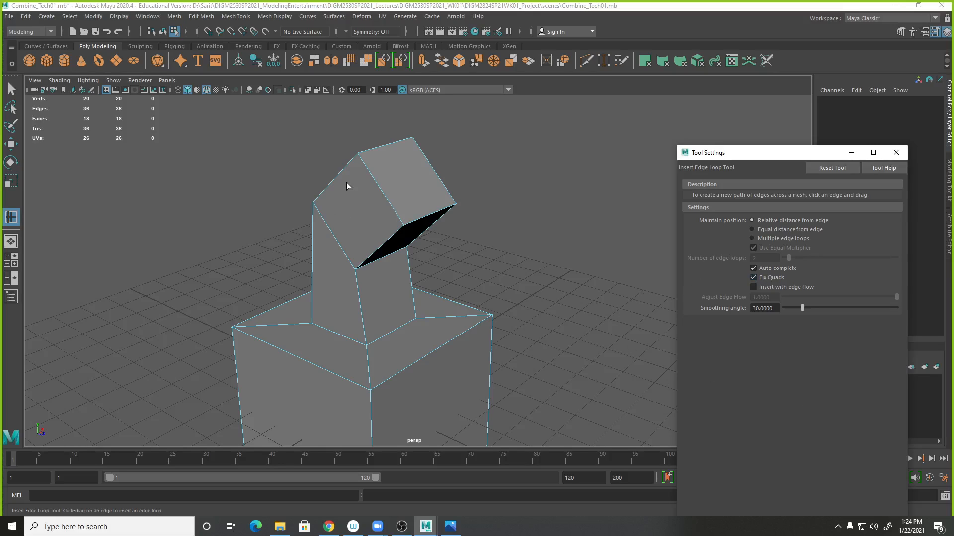
mouse_move(351, 164)
left_mouse_down()
mouse_move(317, 203)
mouse_move(366, 166)
mouse_move(340, 179)
left_mouse_up()
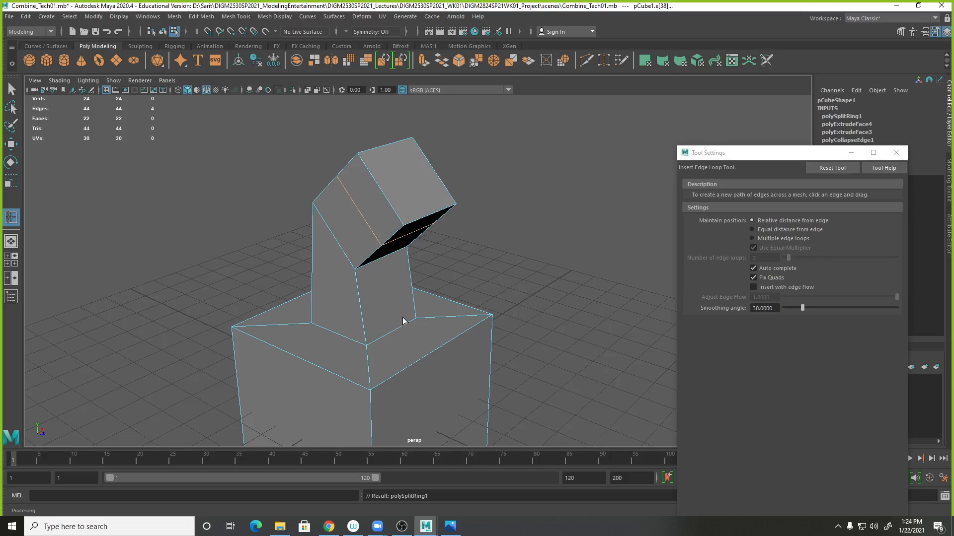
- Try inserting a second edge loop near the top while in smooth preview
key("3")
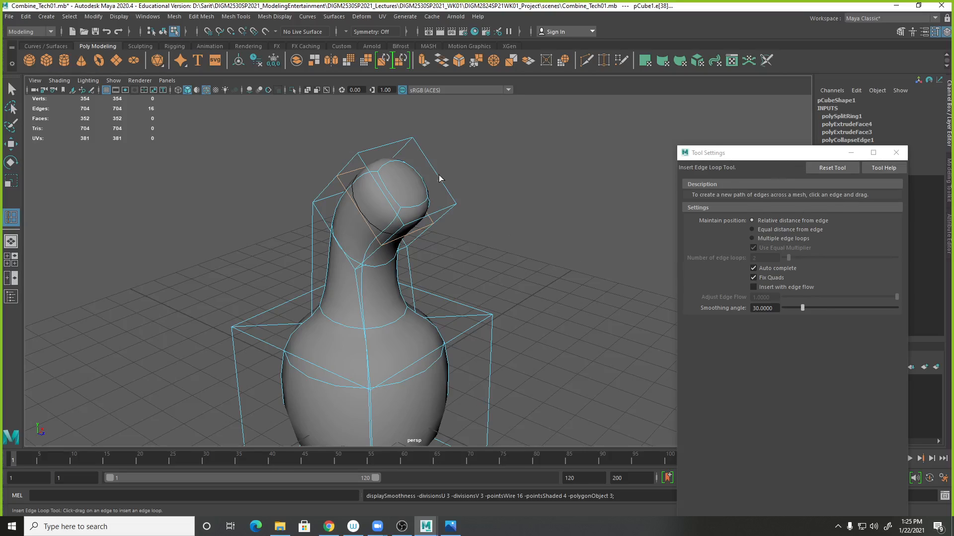
mouse_move(453, 263)
left_mouse_down("alt")
mouse_move(491, 254)
mouse_move(466, 270)
left_mouse_up("alt")
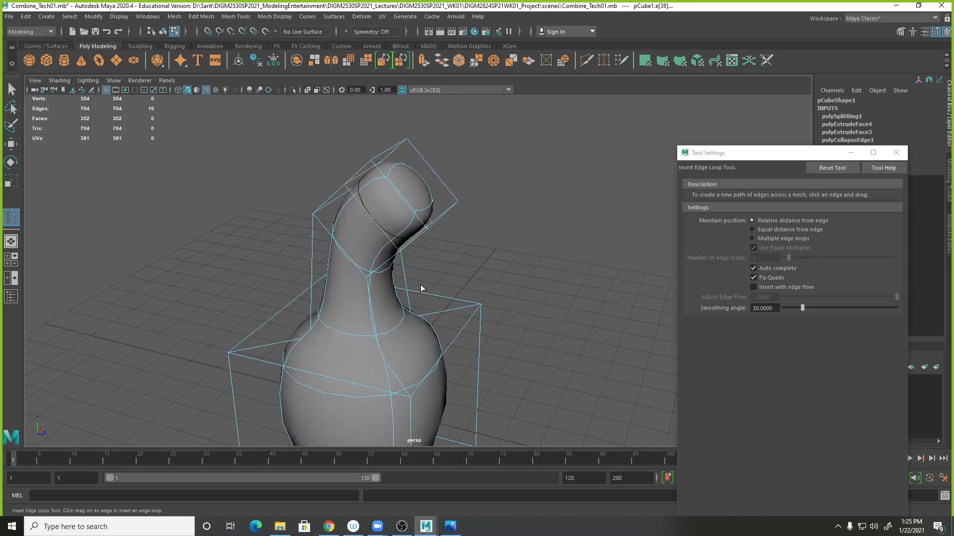
left_click(362, 172)
left_click_drag(362, 172, 368, 177)
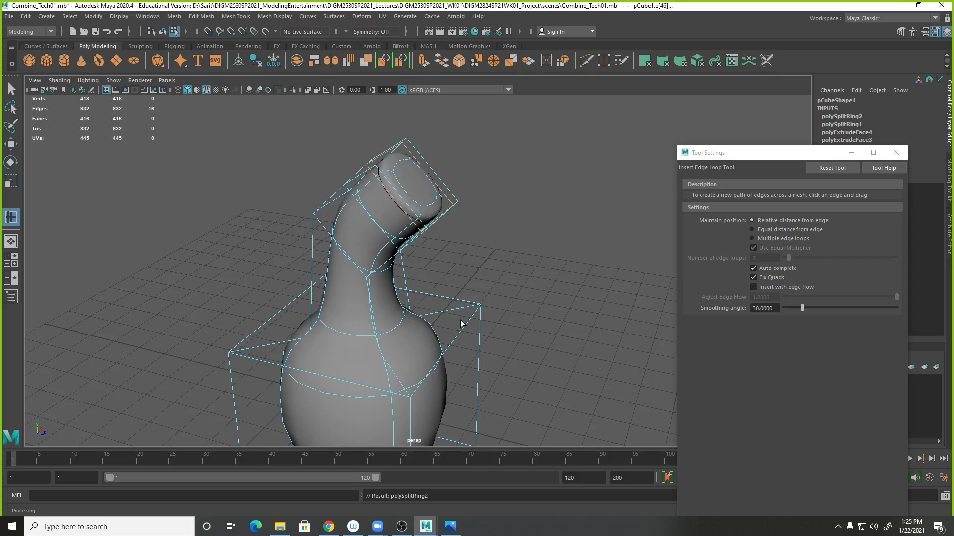
key("ctrl+z")
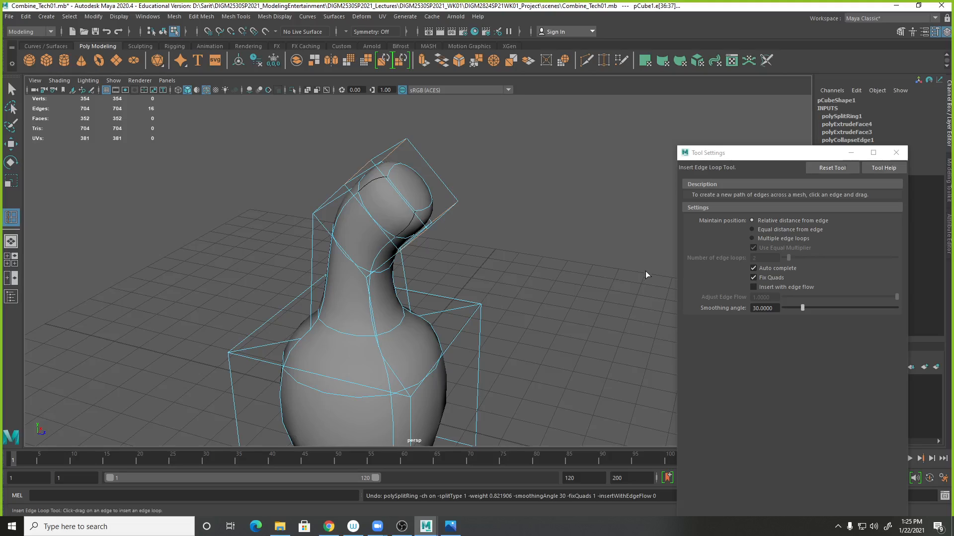
- Leave the edge loop tool, return to the unsmoothed view, and close the Tool Settings window
left_click(12, 89)
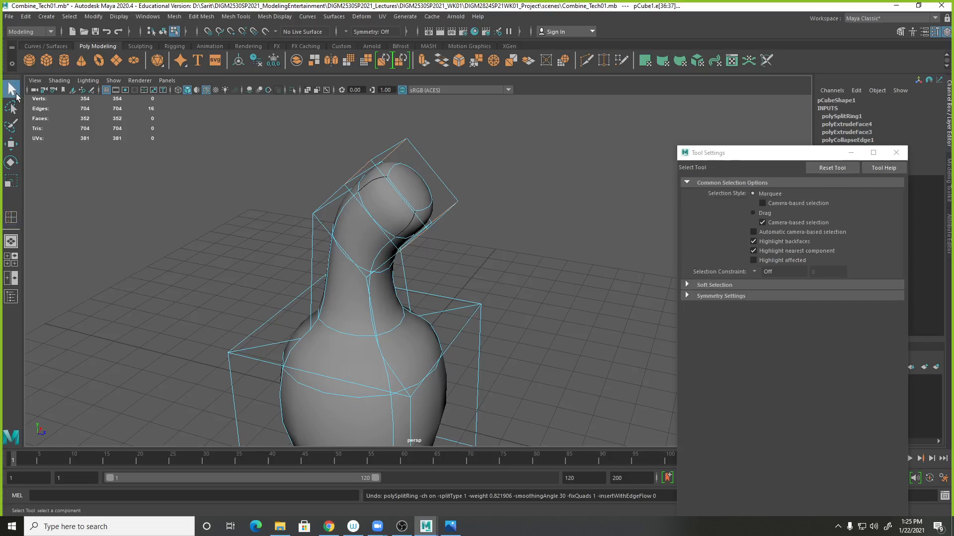
right_click_drag(403, 206, 449, 194)
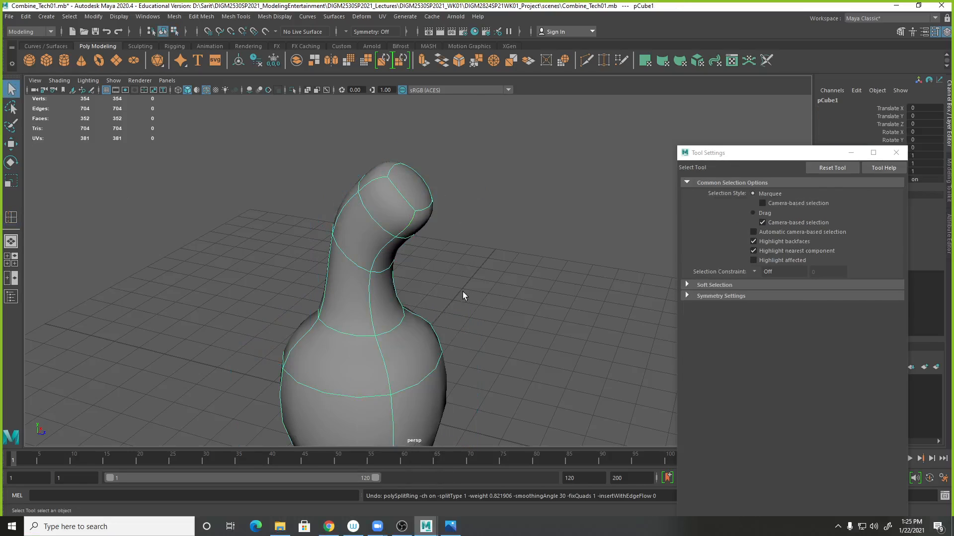
key("1")
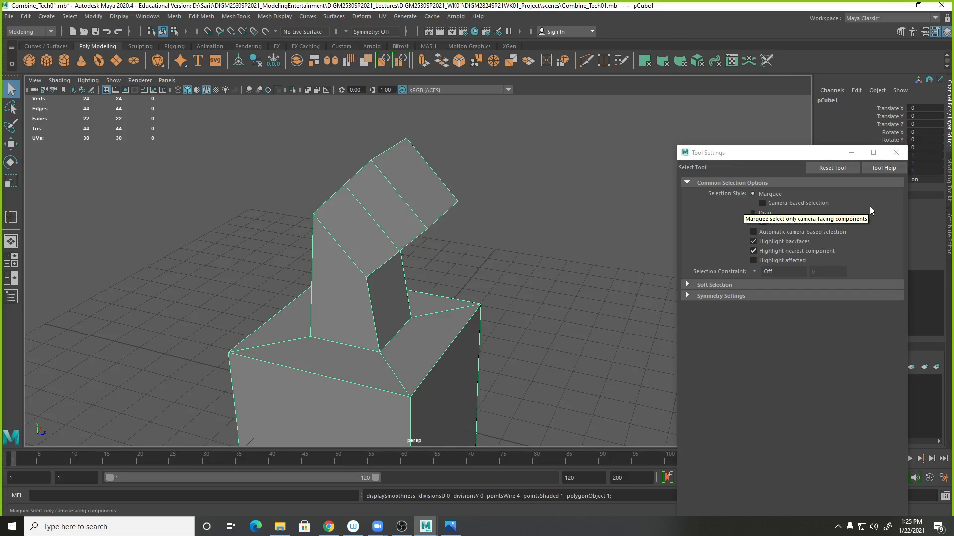
left_click_drag(773, 158, 637, 294)
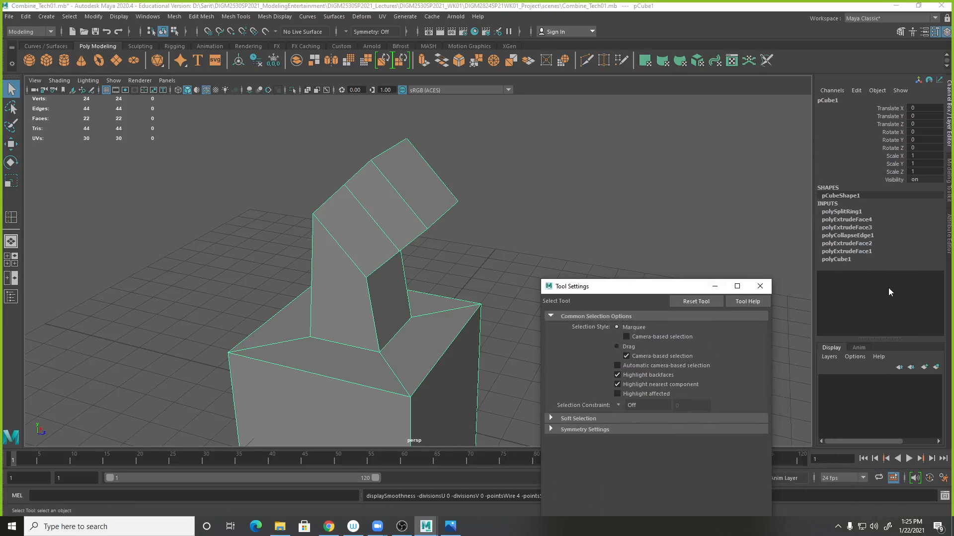
left_click(760, 286)
- Inspect the cube's split ring input and its new edges from another angle
left_click(836, 212)
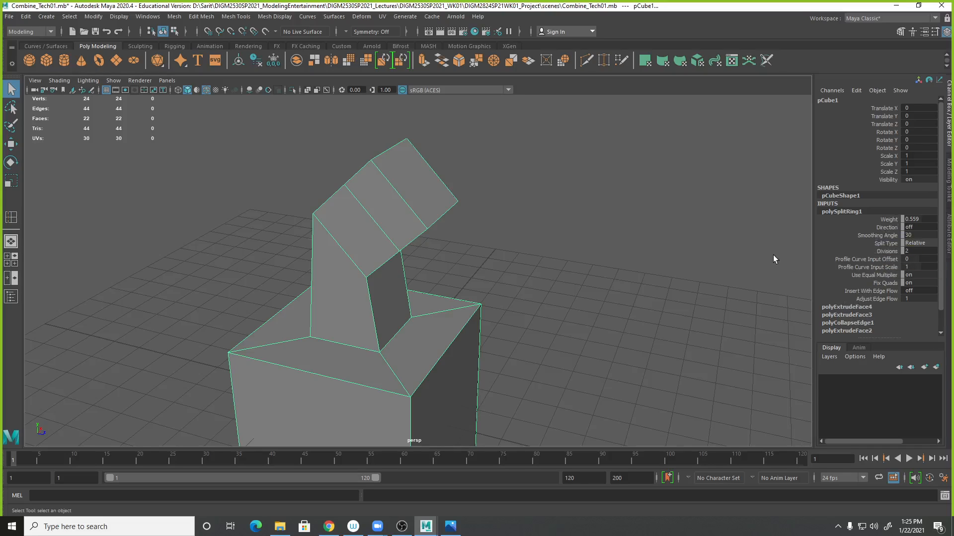
left_click(512, 222)
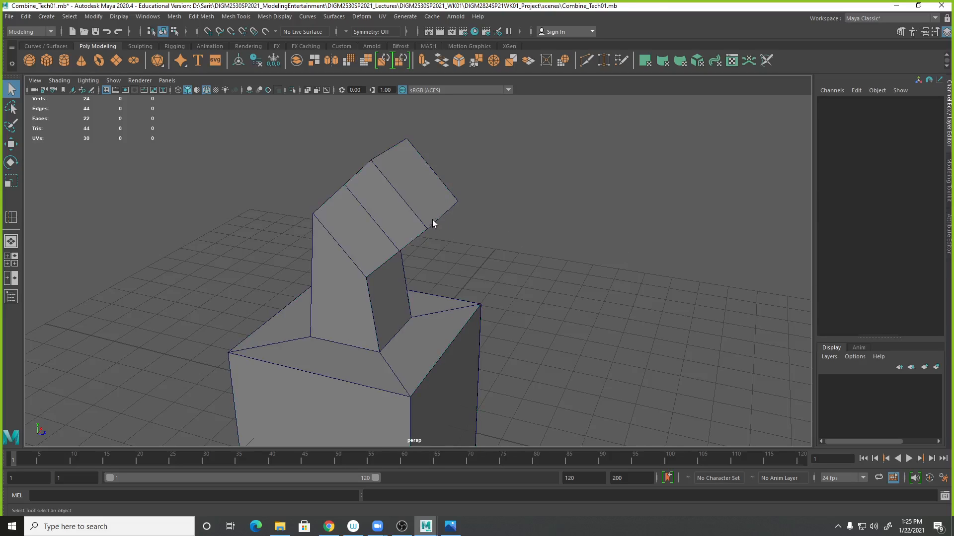
left_click(434, 222)
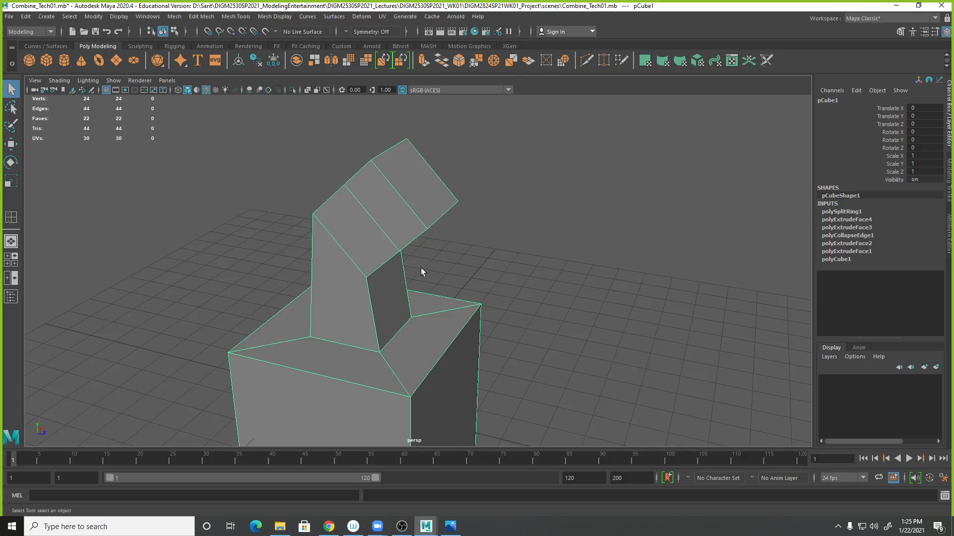
left_click_drag(421, 270, 460, 252, "alt")
right_click_drag(414, 222, 422, 201)
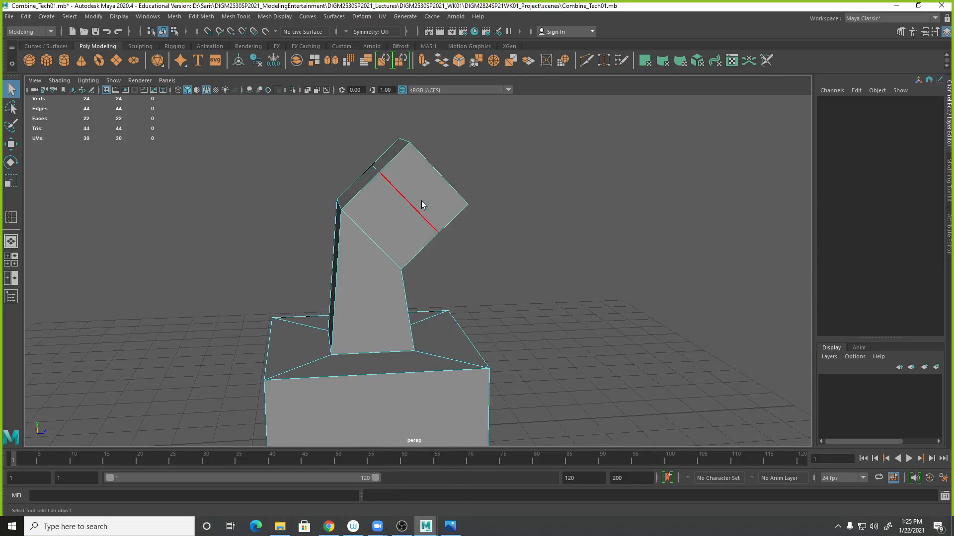
- Try moving the new edge loop on the bent section with the Move tool, and undo the move
double_click(422, 219)
left_click_drag(579, 313, 566, 297, "alt")
key("w")
left_click_drag(447, 202, 432, 169)
key("ctrl+z")
left_click_drag(424, 233, 460, 243, "alt")
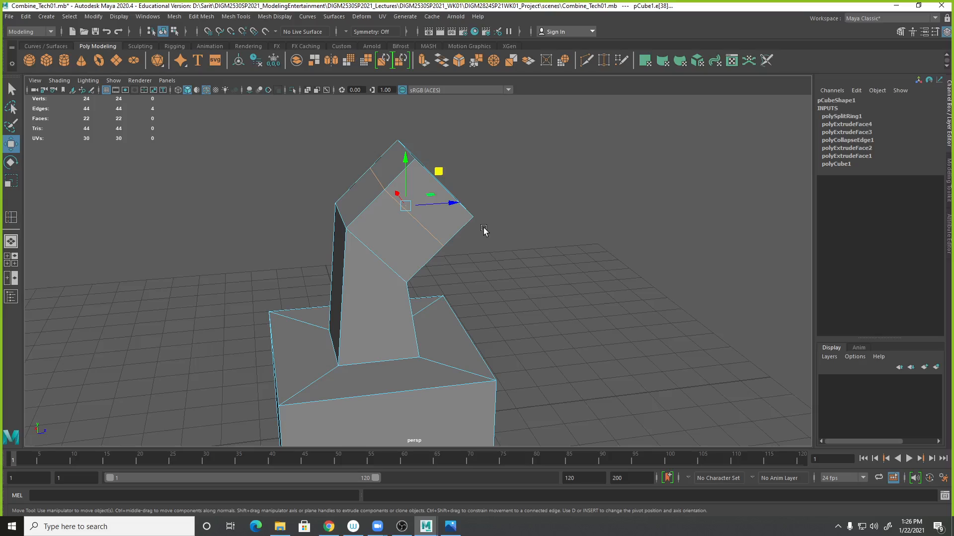
- Slide the new edge loop slightly along the bent upper section with the Slide Edge tool in wireframe
left_click(481, 244)
right_click(427, 193)
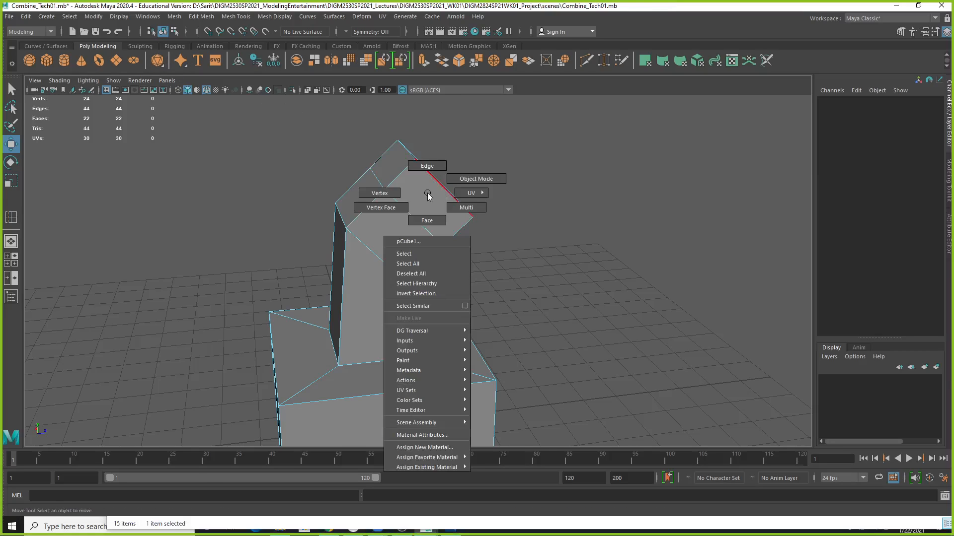
left_click(426, 166)
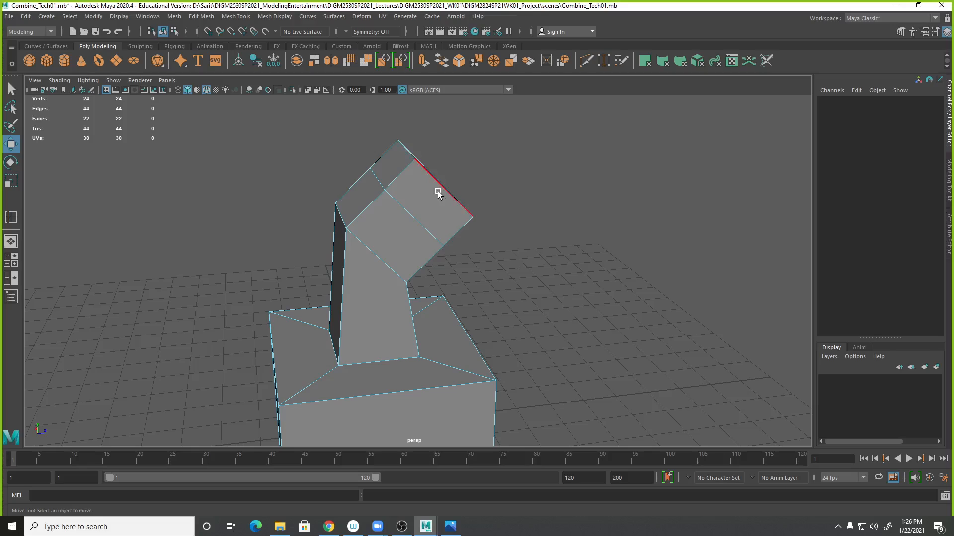
left_click(236, 16)
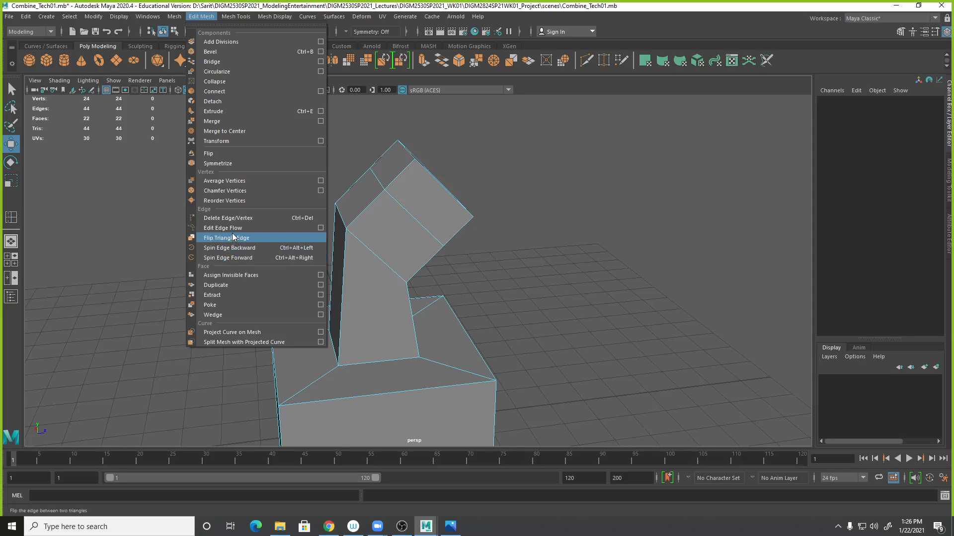
mouse_move(237, 18)
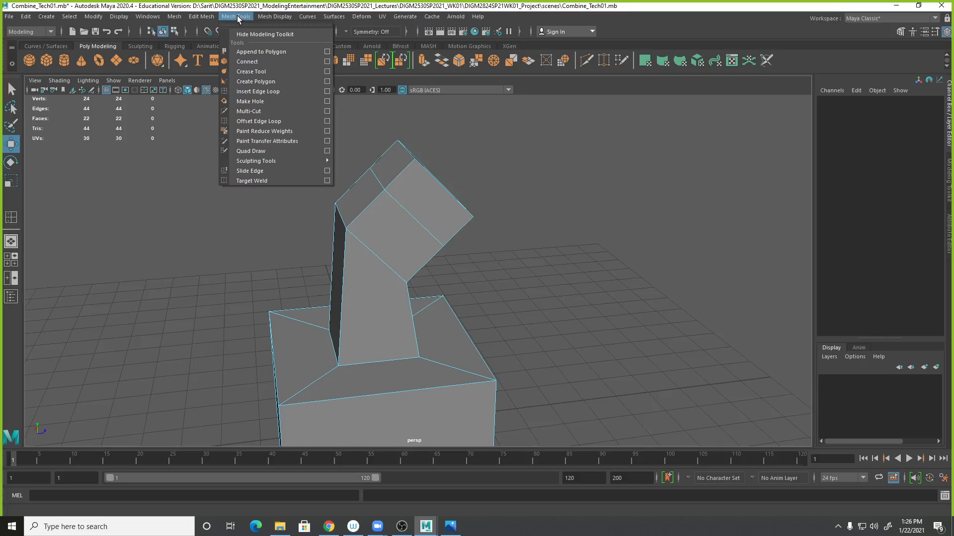
left_click(244, 172)
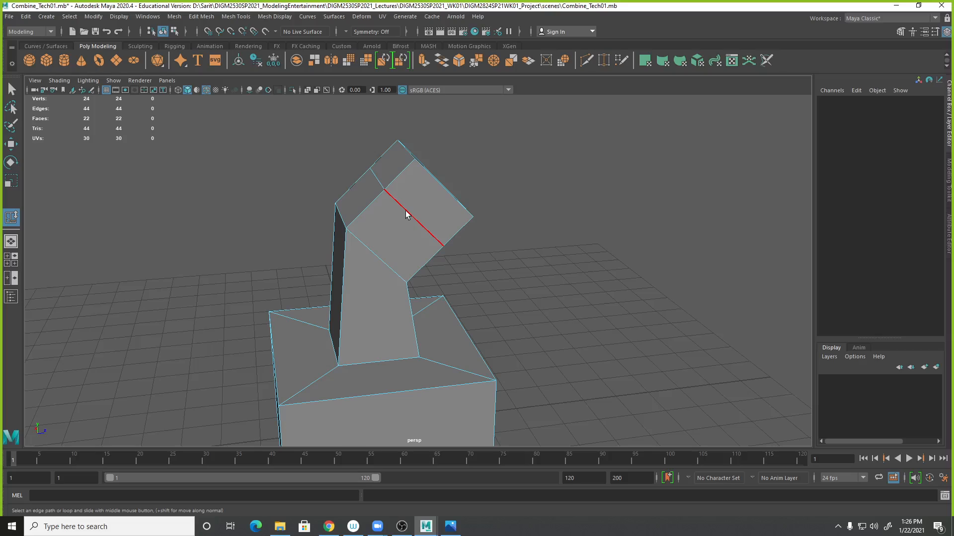
key("4")
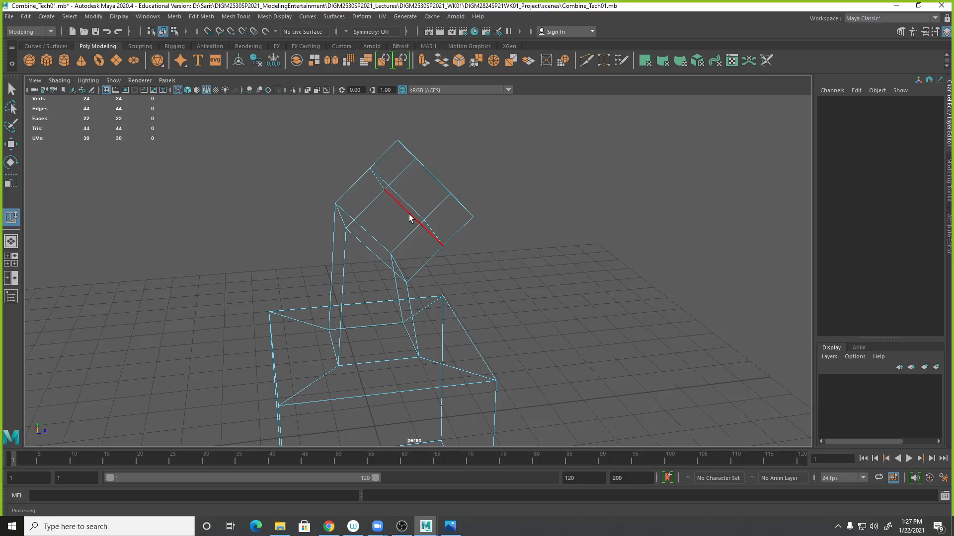
left_click(409, 216)
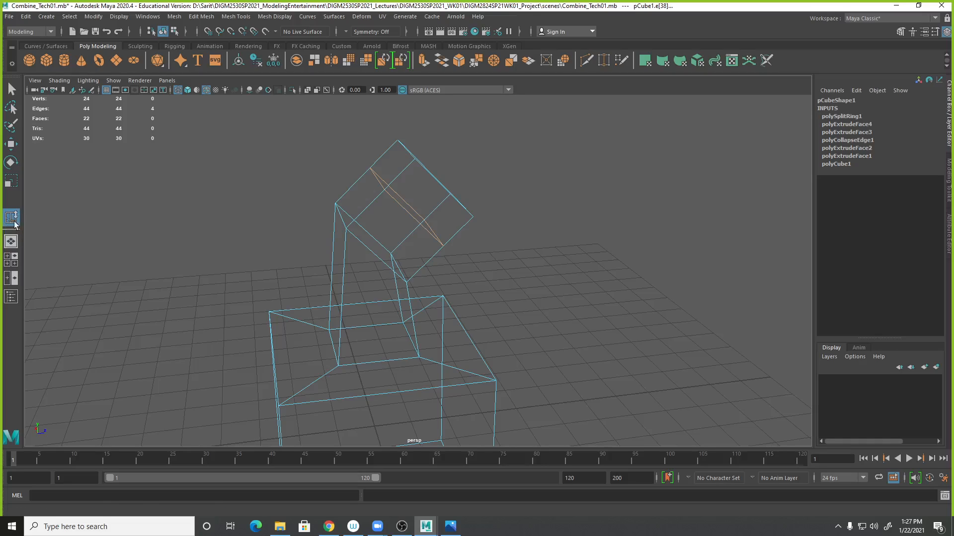
mouse_move(393, 203)
middle_mouse_down()
mouse_move(416, 182)
mouse_move(401, 203)
middle_mouse_up()
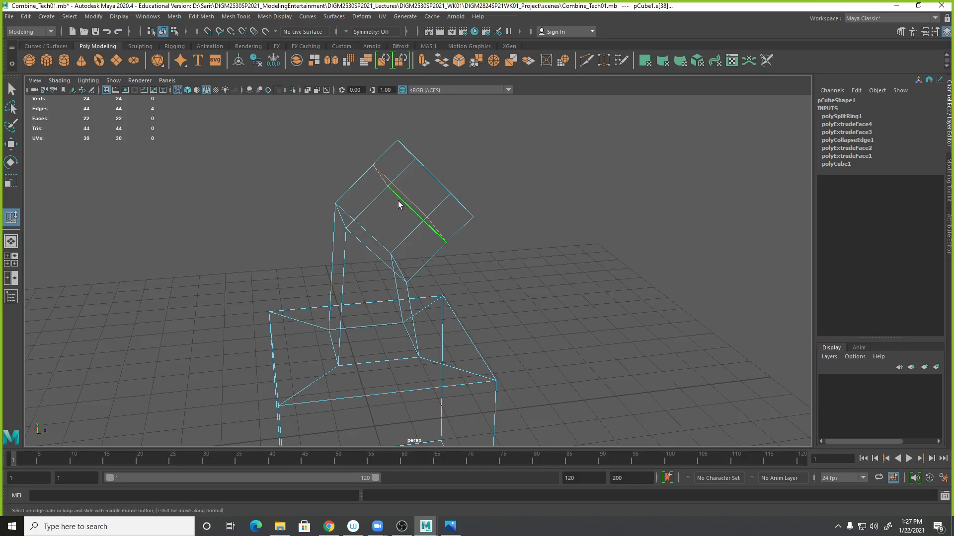
- Check the edge loop's placement by toggling smooth preview and orbiting around the model
key("5")
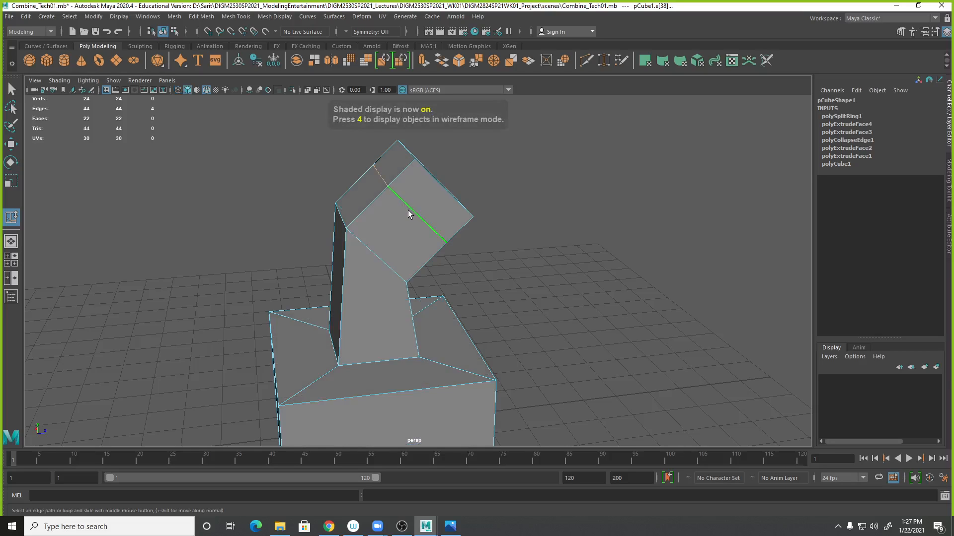
key("3")
middle_click_drag(410, 223, 466, 147)
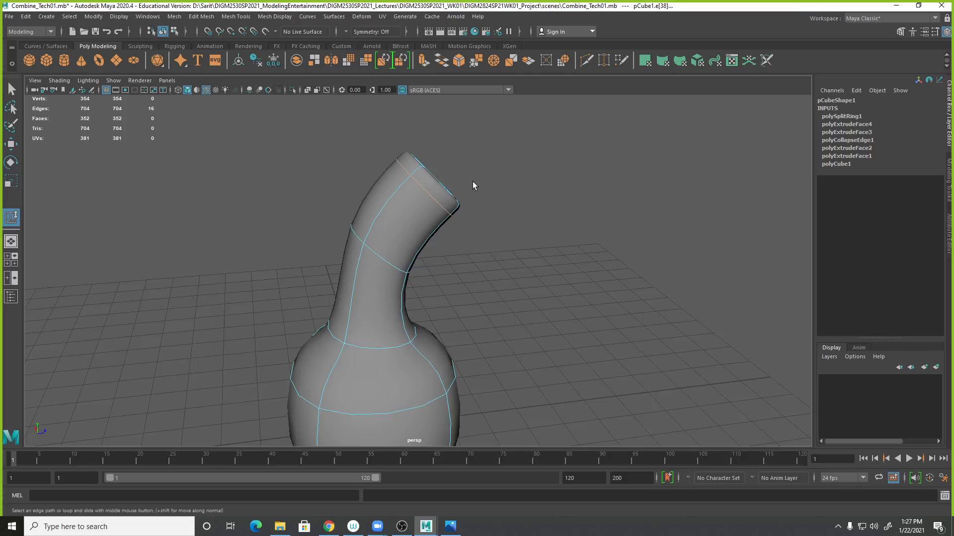
key("1")
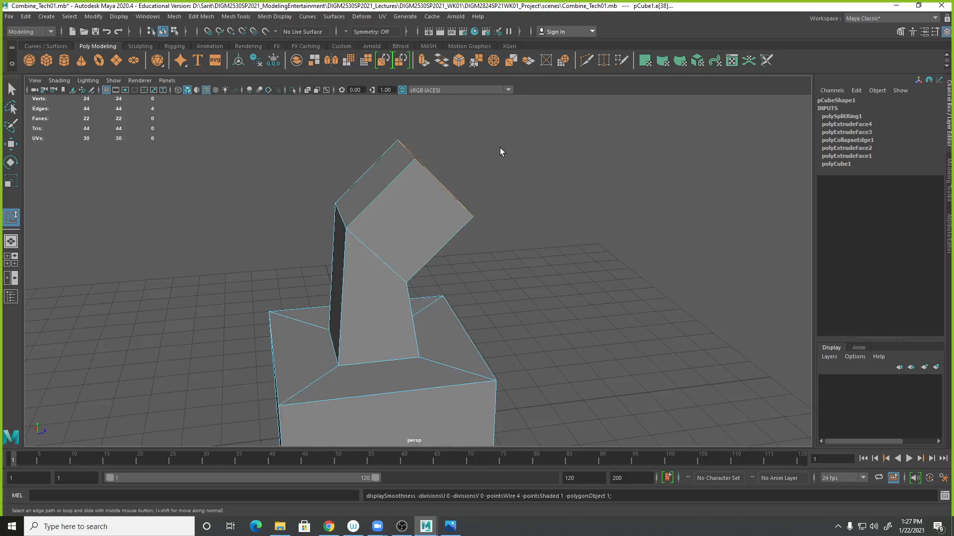
left_click_drag(541, 189, 535, 286, "alt")
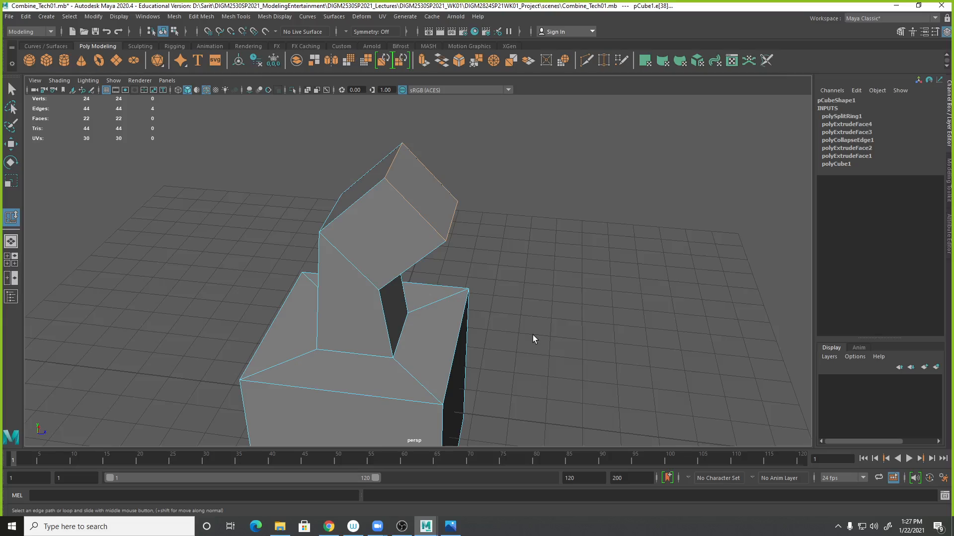
- Try sliding the edge loop again and undo those slide attempts
middle_click_drag(517, 277, 481, 243)
middle_click_drag(439, 199, 410, 235)
key("ctrl+z")
key("ctrl+z")
key("ctrl+z")
right_click_drag(428, 227, 482, 208)
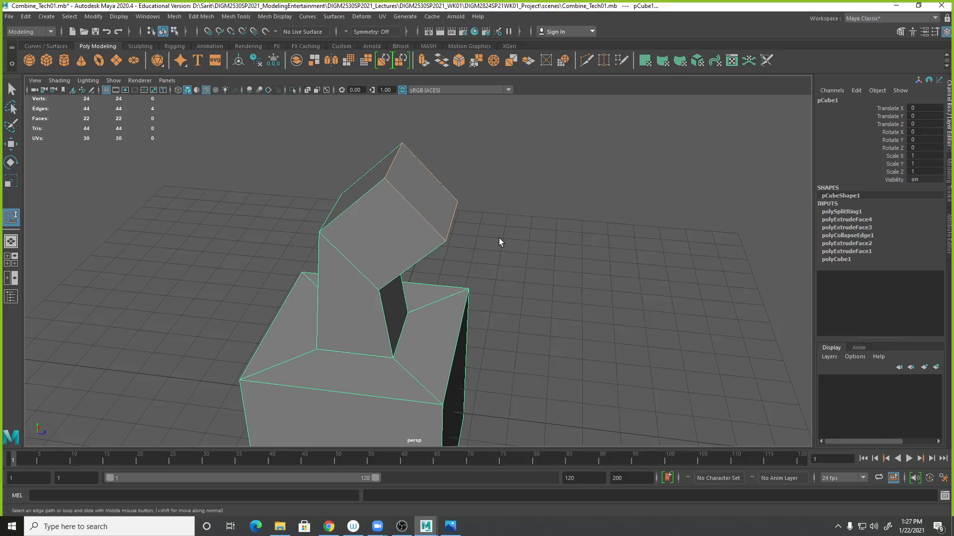
key("ctrl+z")
key("ctrl+z")
key("ctrl+z")
- Slide the edge loop close to the top end of the bent section and check it in smooth preview
right_click_drag(444, 241, 472, 213)
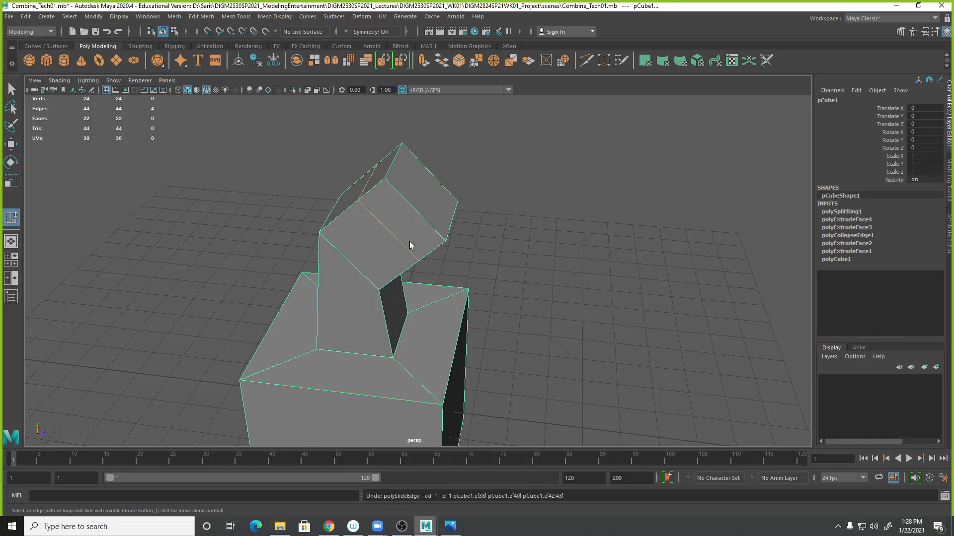
key("3")
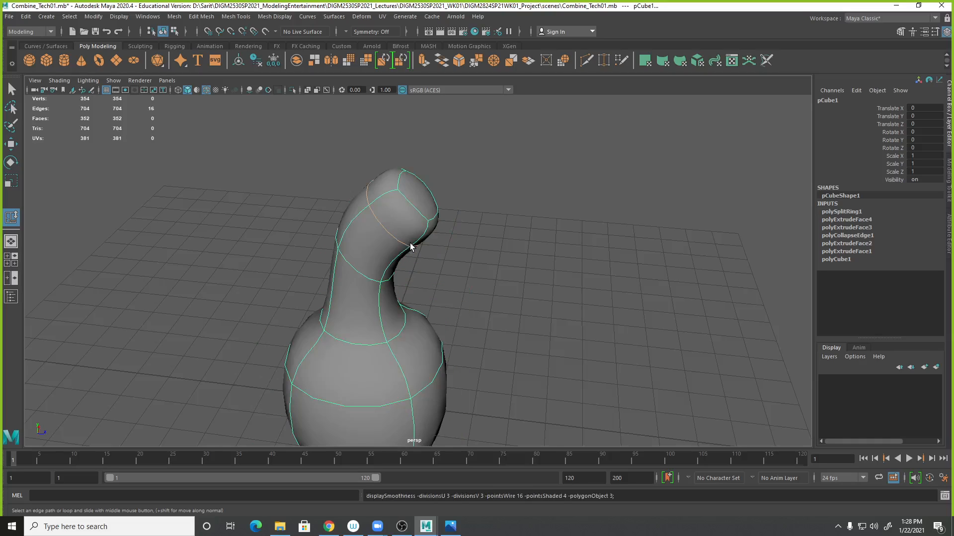
key("1")
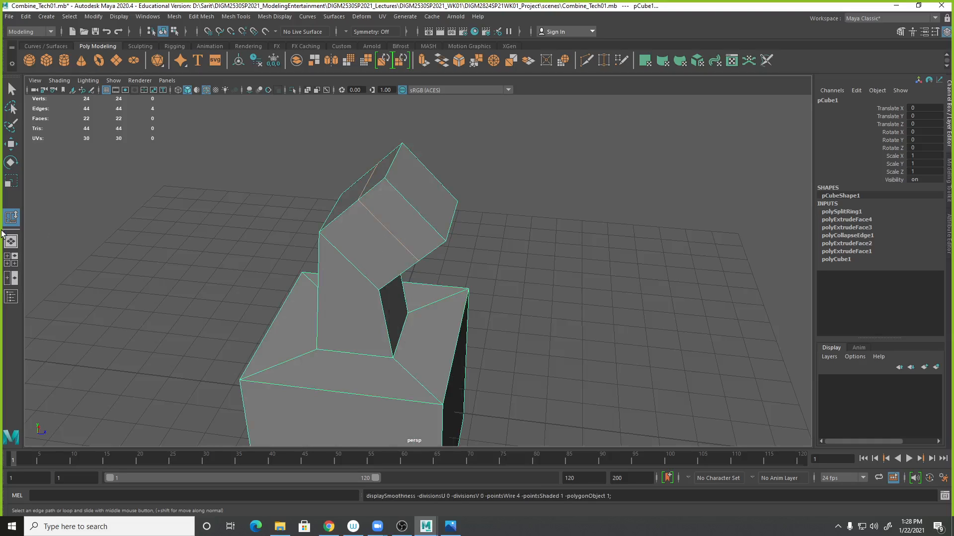
right_click_drag(404, 228, 404, 203)
left_click(405, 238)
middle_click_drag(418, 231, 446, 199)
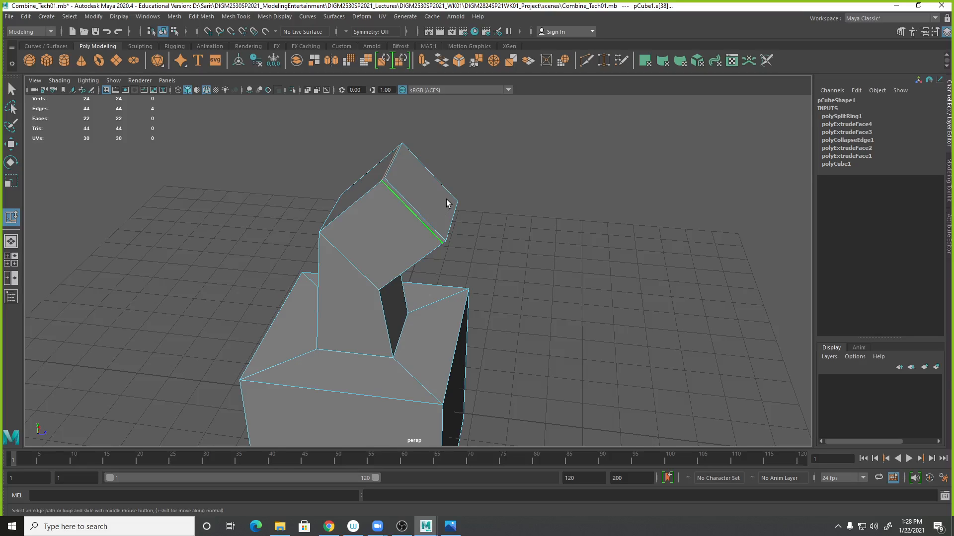
key("3")
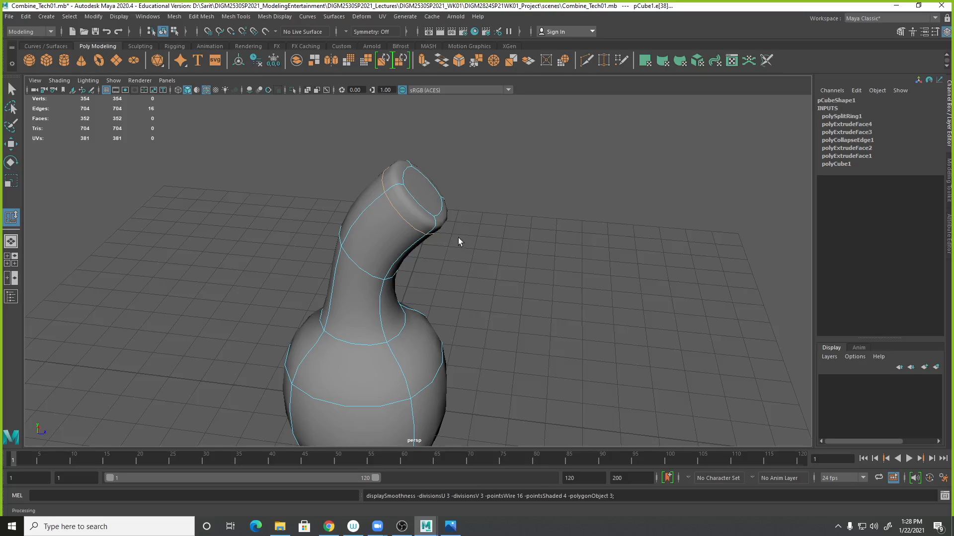
key("1")
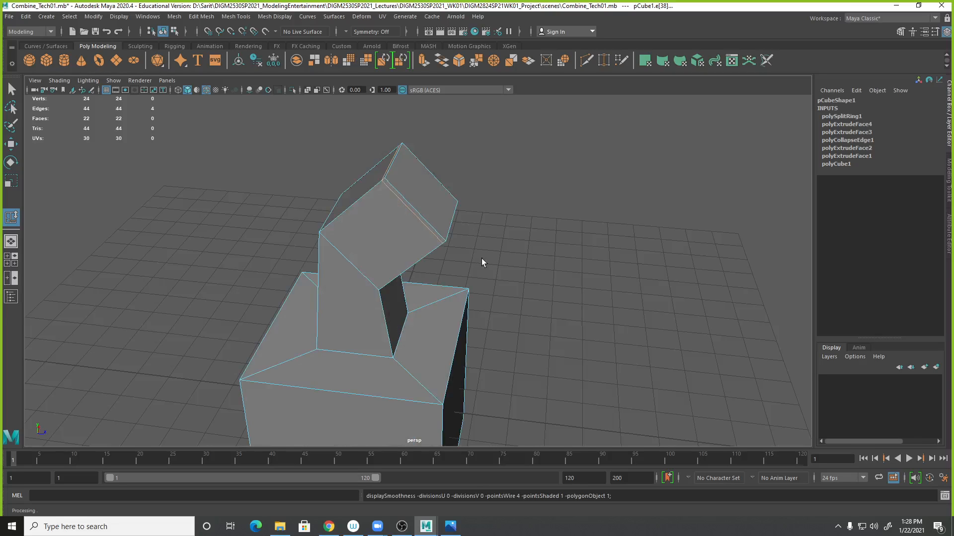
- Select the top end face and extrude it with an offset of 0.1
left_click_drag(479, 258, 473, 269, "alt")
right_click_drag(412, 214, 589, 238, "alt")
middle_click_drag(418, 213, 430, 241, "alt")
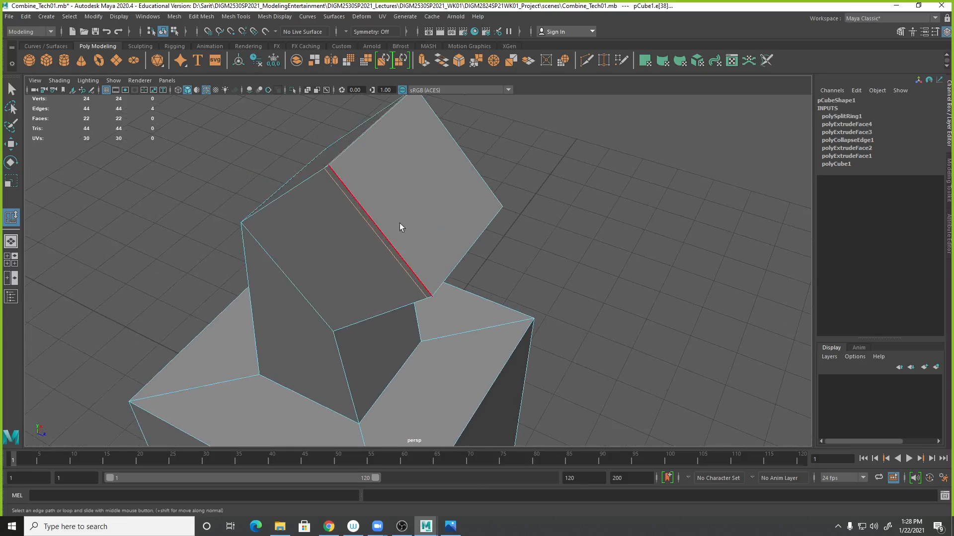
right_click_drag(435, 181, 443, 209)
left_click_drag(443, 209, 551, 259, "alt")
left_click(452, 204)
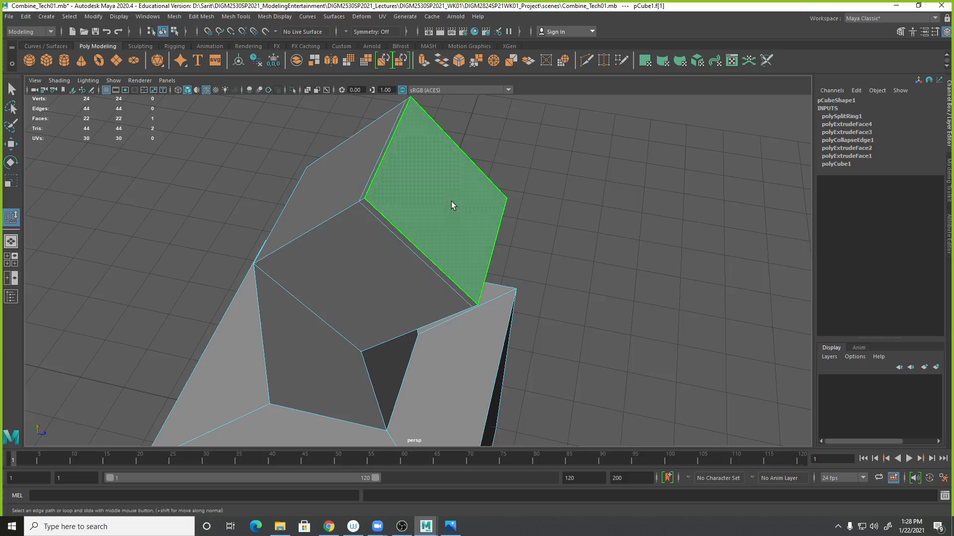
right_click(454, 200, "shift")
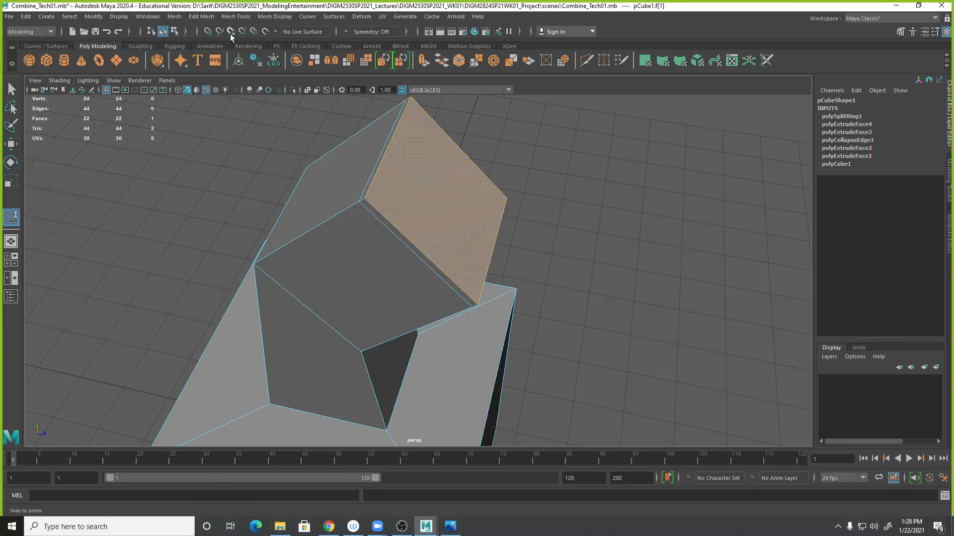
left_click(201, 16)
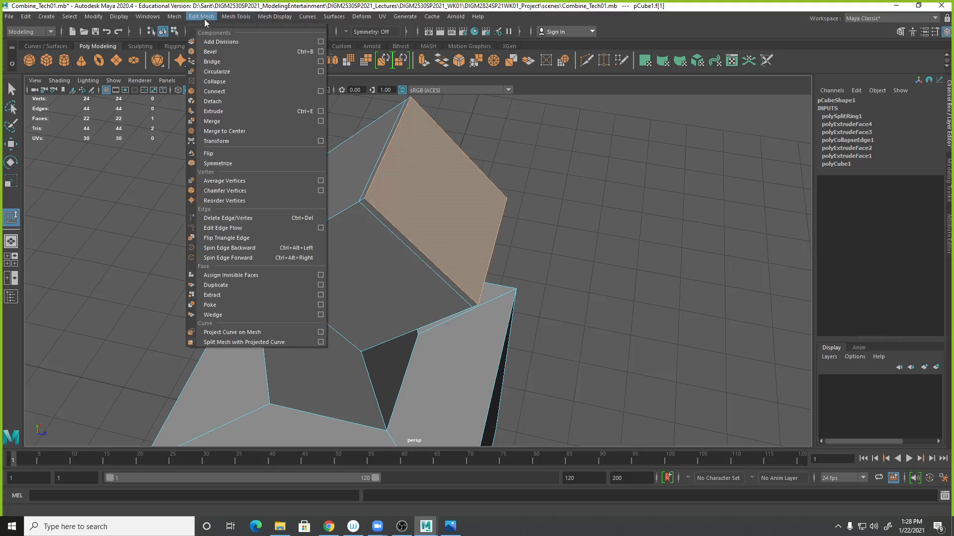
left_click(223, 111)
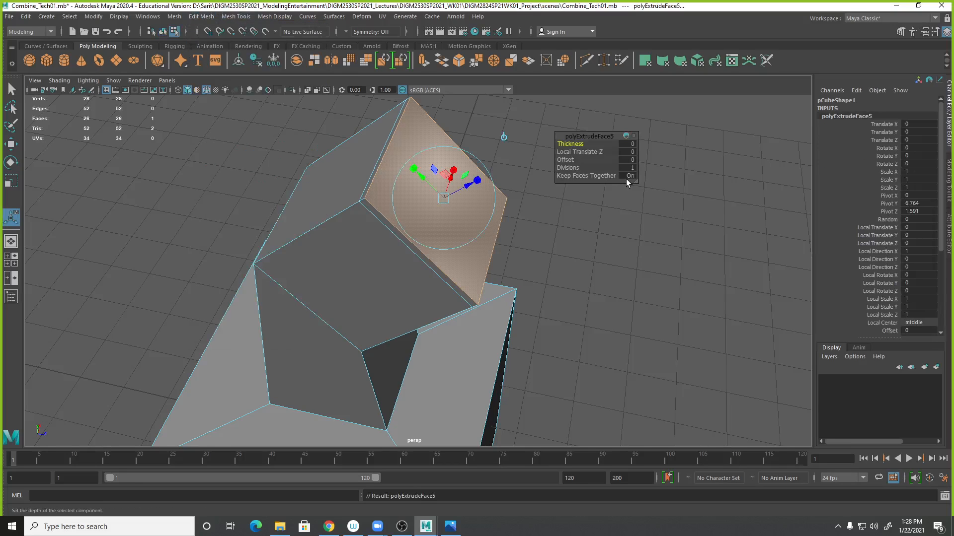
left_click(631, 159)
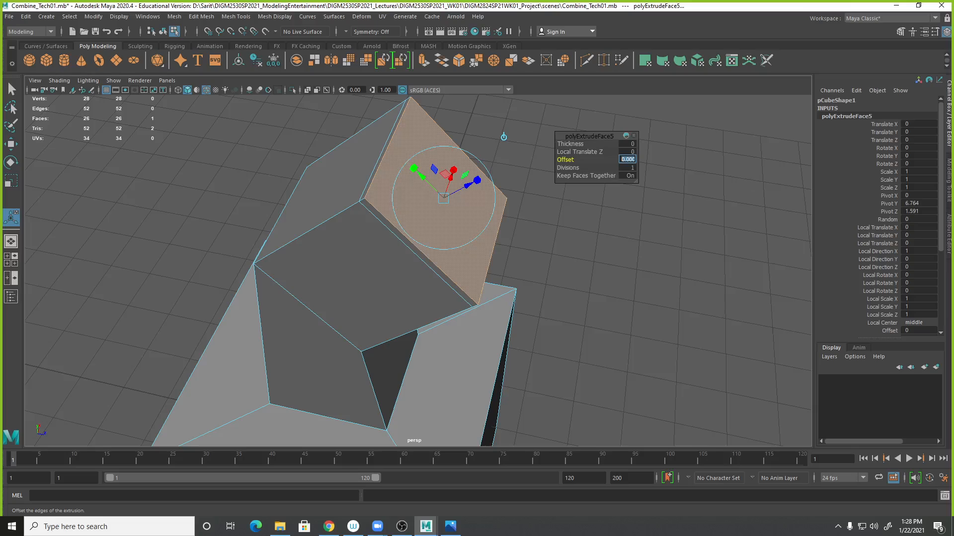
type(".1")
key("Return")
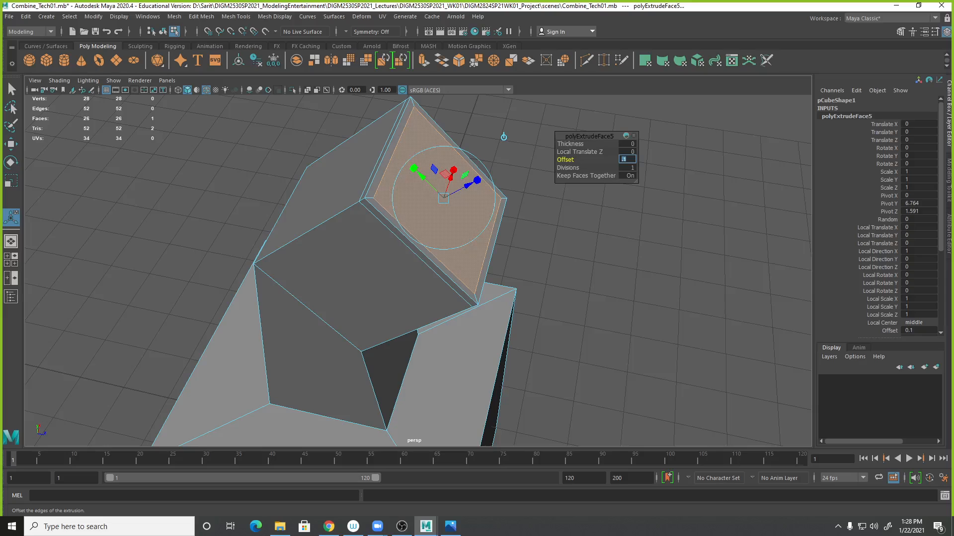
- Try setting the extrusion offset to 3, then undo that change
type("3")
key("Return")
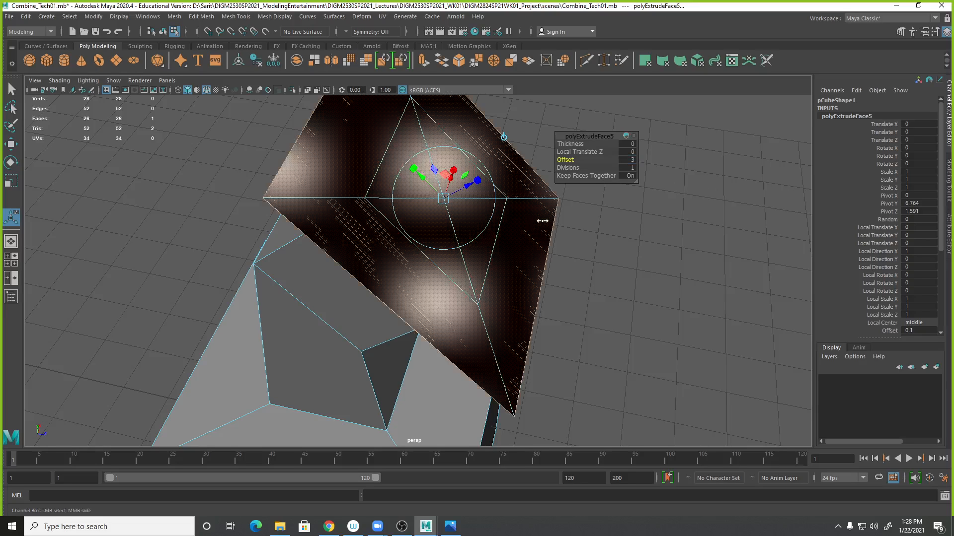
key("3")
key("ctrl+z")
key("ctrl+z")
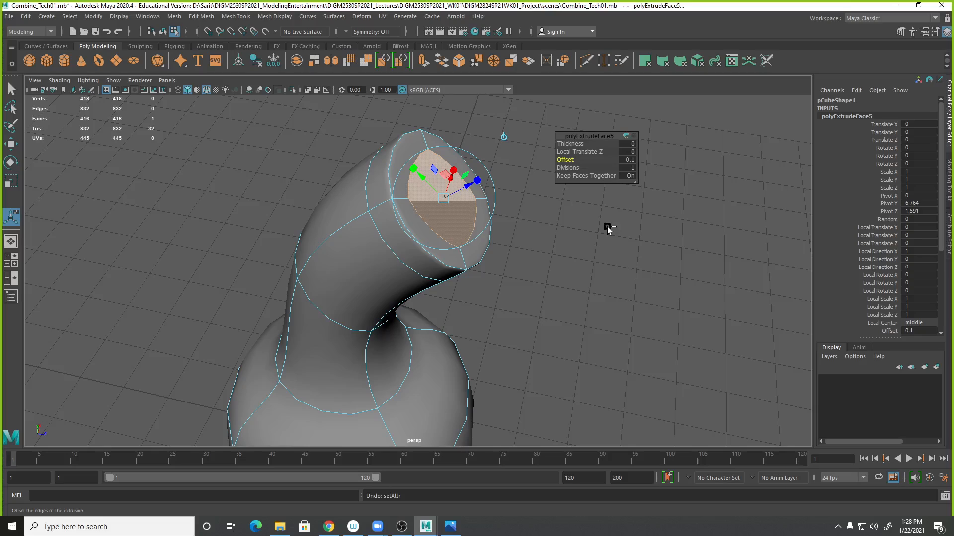
- Inspect the extruded opening in smooth preview from different angles
left_click(602, 251)
right_click_drag(431, 192, 463, 184)
left_click(526, 212)
left_click_drag(526, 213, 525, 249, "alt")
right_click_drag(525, 249, 502, 241, "alt")
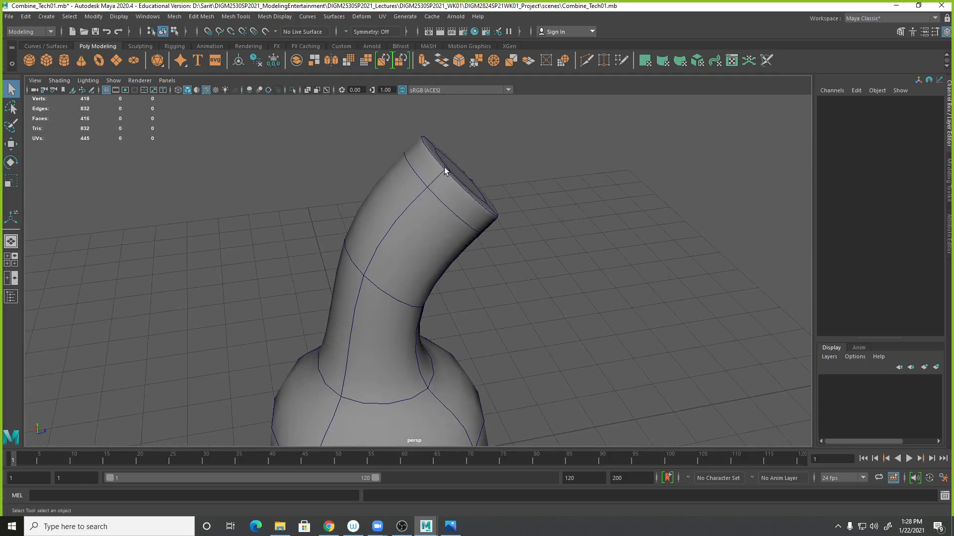
left_click(457, 203)
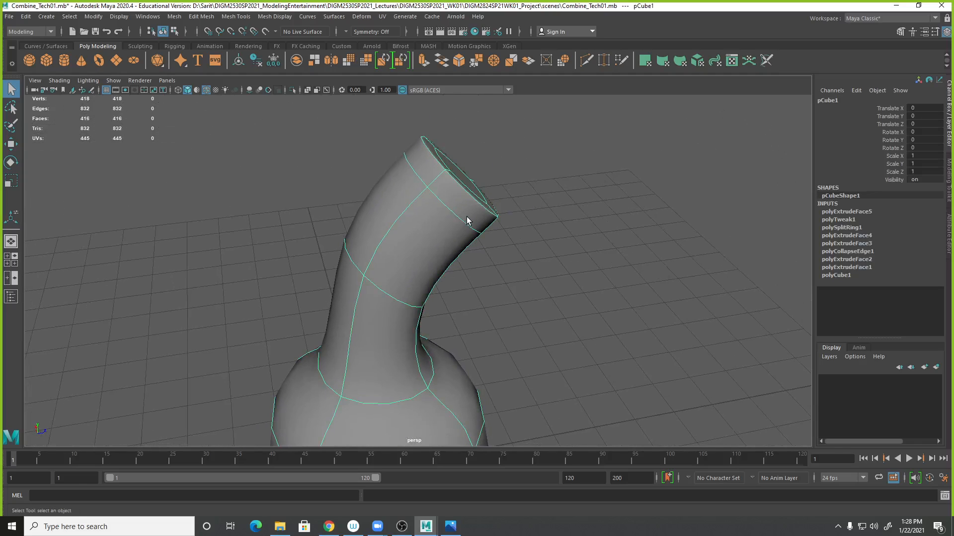
key("1")
right_click_drag(469, 201, 470, 179)
- Select the edge loop near the top opening and slide it closer to the opening end with Slide Edge, checking in smooth preview
left_click(465, 204)
left_click_drag(465, 204, 478, 232, "alt")
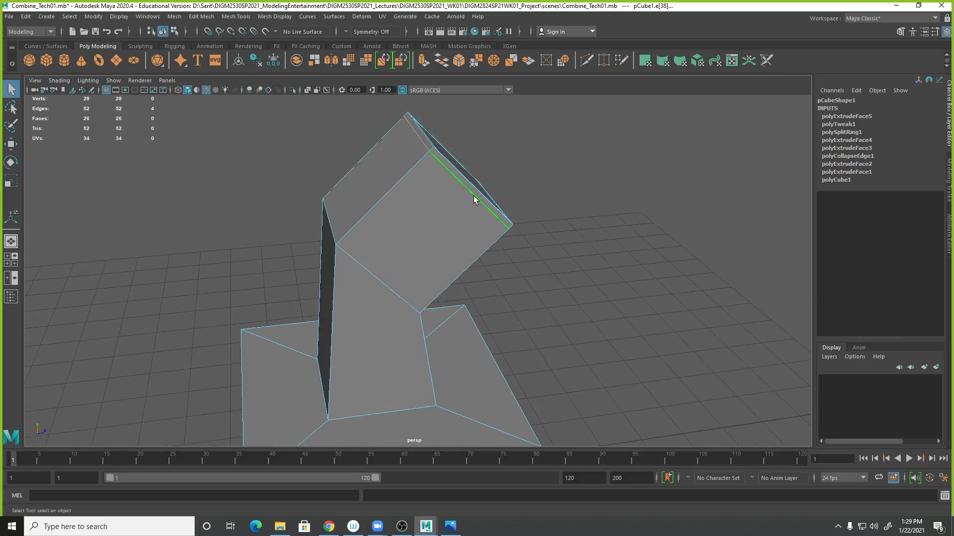
left_click_drag(469, 202, 451, 211, "alt")
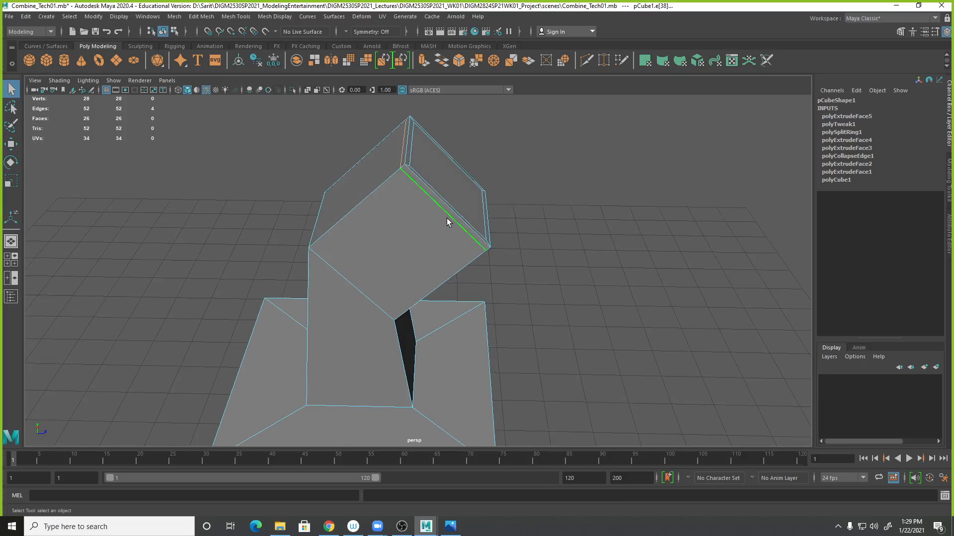
key("3")
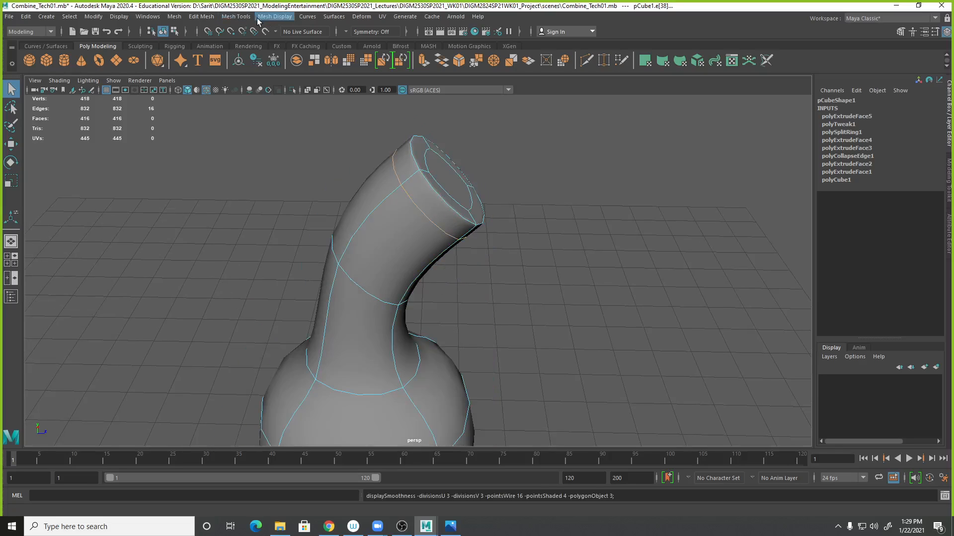
left_click(236, 16)
left_click(250, 171)
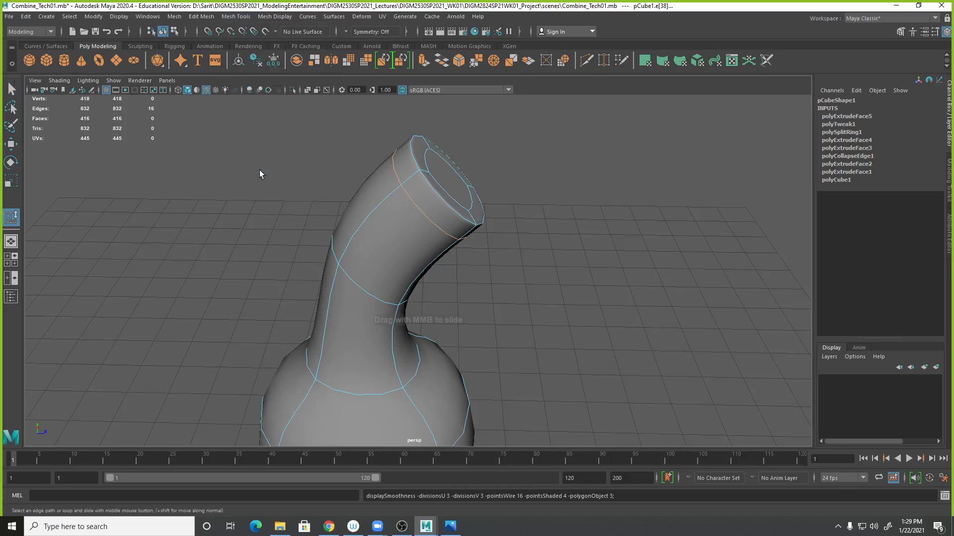
mouse_move(442, 231)
middle_mouse_down()
mouse_move(417, 250)
mouse_move(436, 230)
mouse_move(425, 249)
mouse_move(450, 247)
middle_mouse_up()
key("1")
key("3")
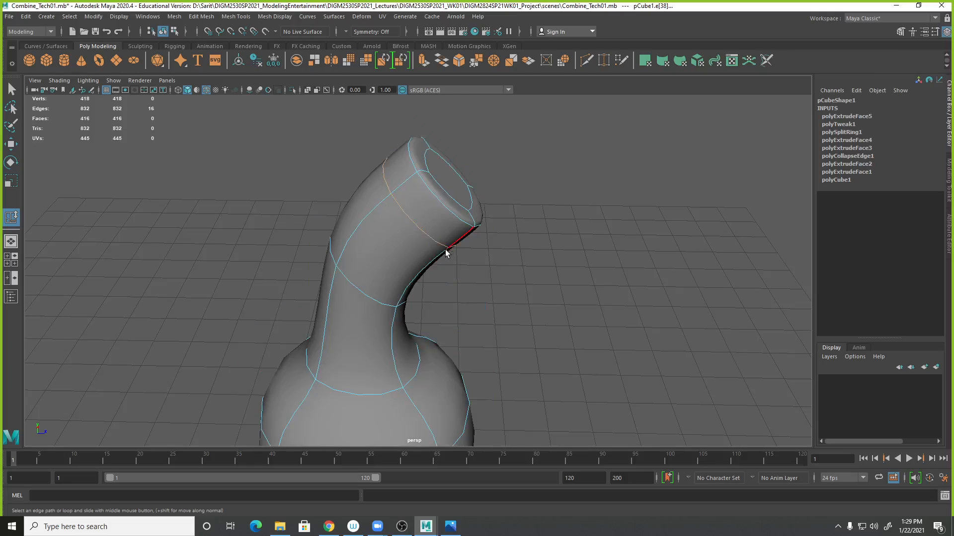
- Inspect the whole model from different angles in both smooth and normal preview
key("1")
middle_click_drag(423, 271, 481, 224)
scroll(447, 280, "down", 1)
scroll(436, 255, "up", 1)
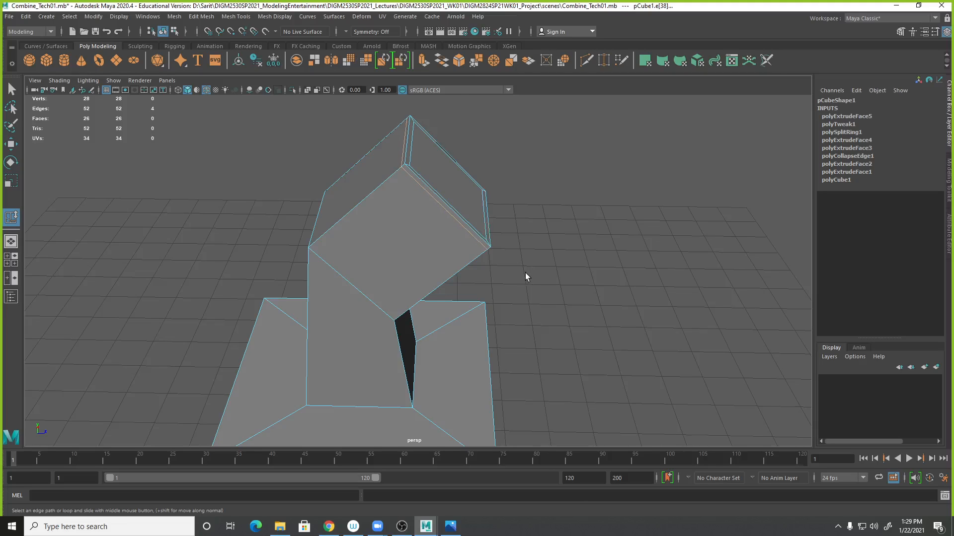
key("3")
left_click_drag(560, 274, 544, 345, "alt")
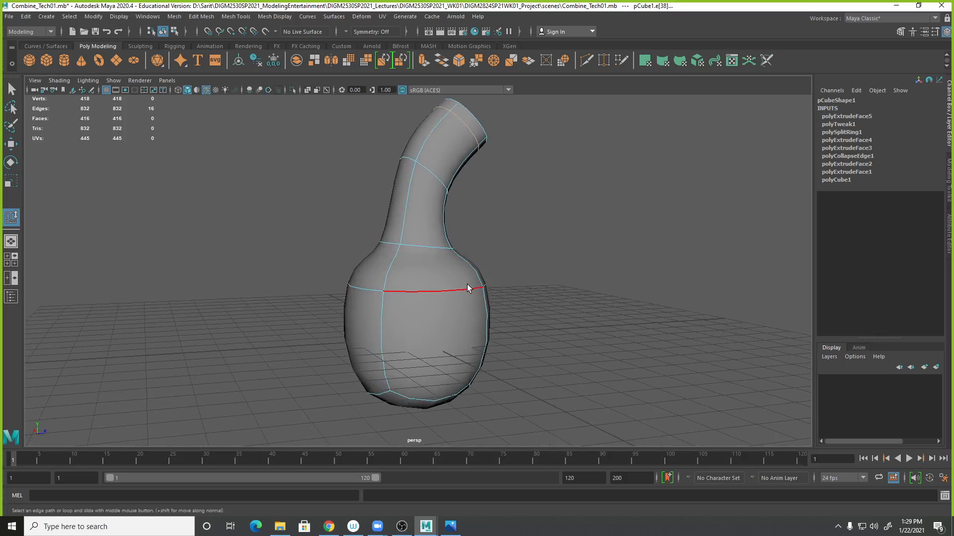
key("1")
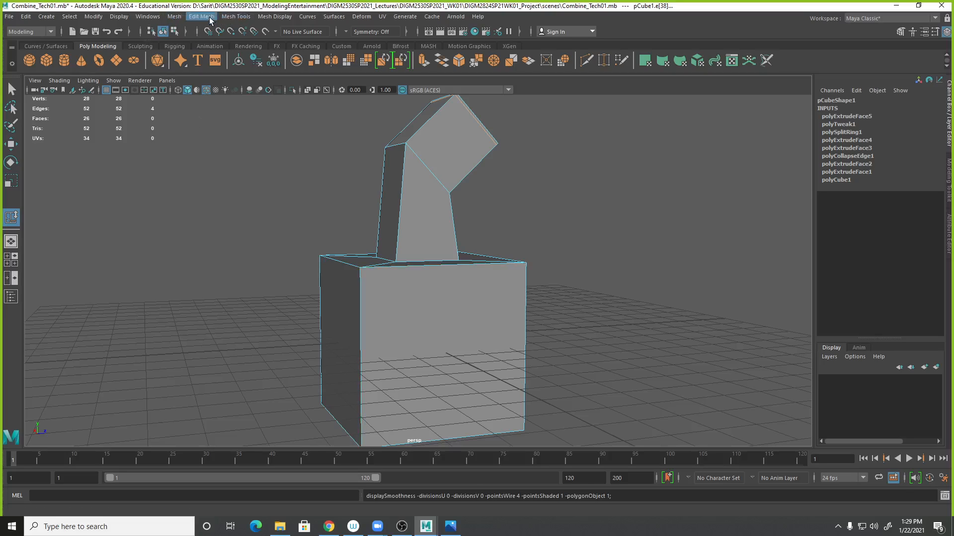
- Insert an edge loop around the base block just below its top with Insert Edge Loop
left_click(238, 18)
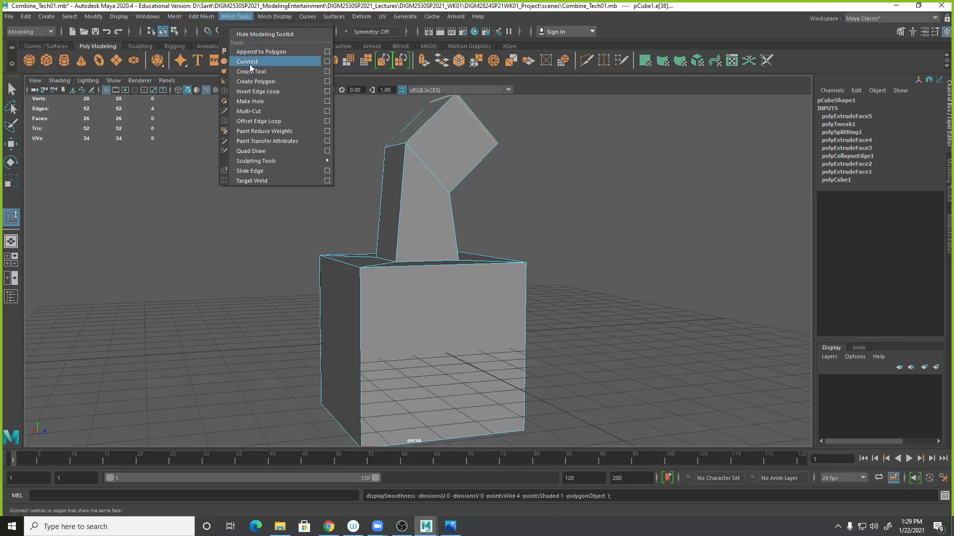
left_click(250, 92)
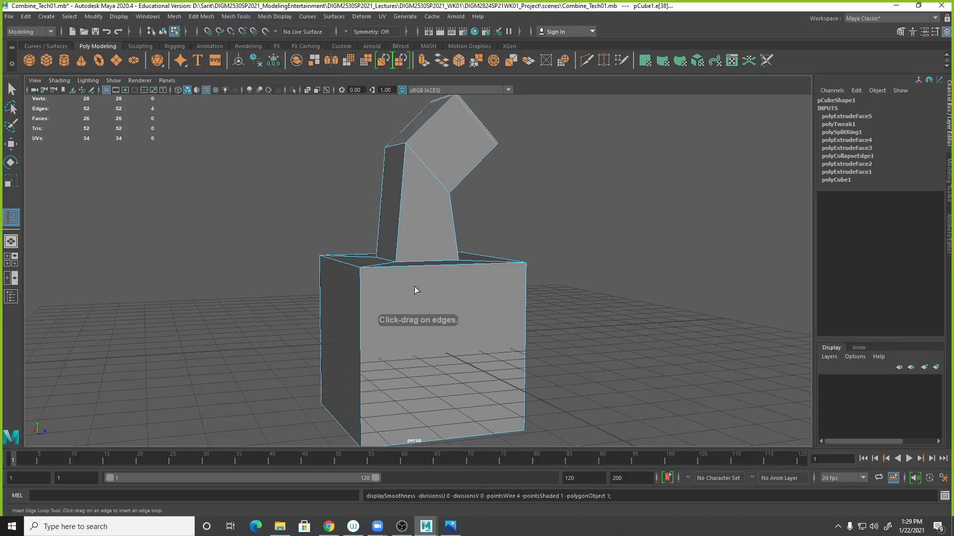
left_click_drag(362, 292, 363, 277)
key("3")
left_click_drag(547, 362, 531, 272, "alt")
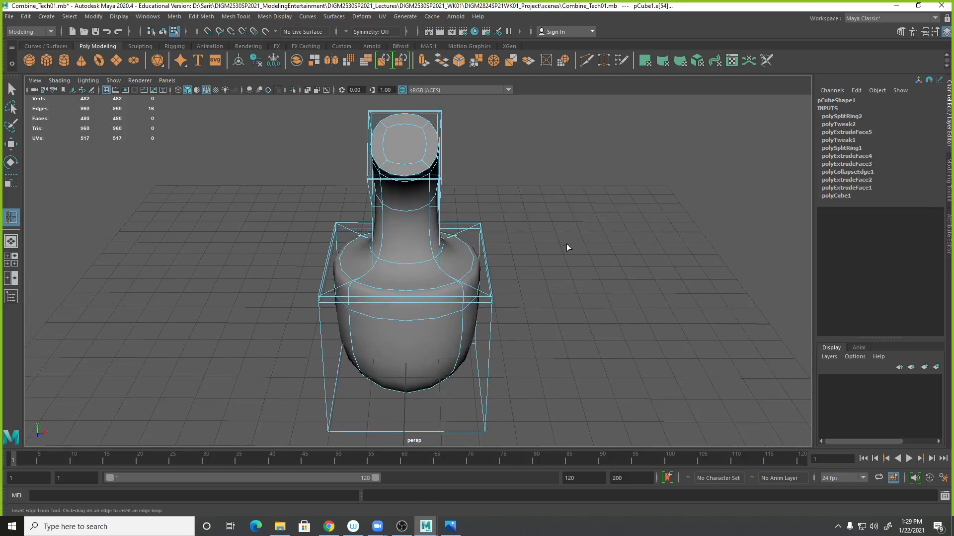
left_click_drag(576, 304, 507, 344, "alt")
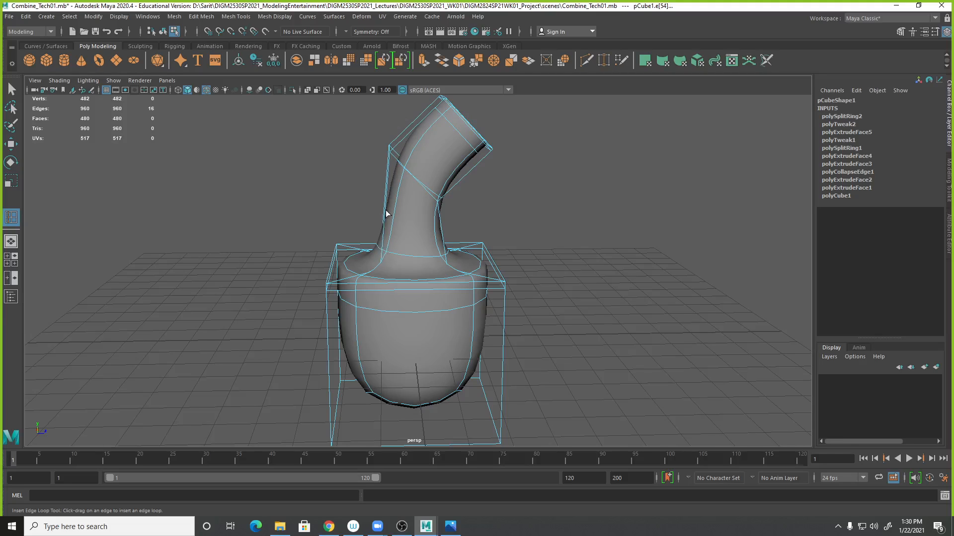
- Insert another edge loop around the neck just above the base
left_click_drag(385, 226, 403, 263, "alt")
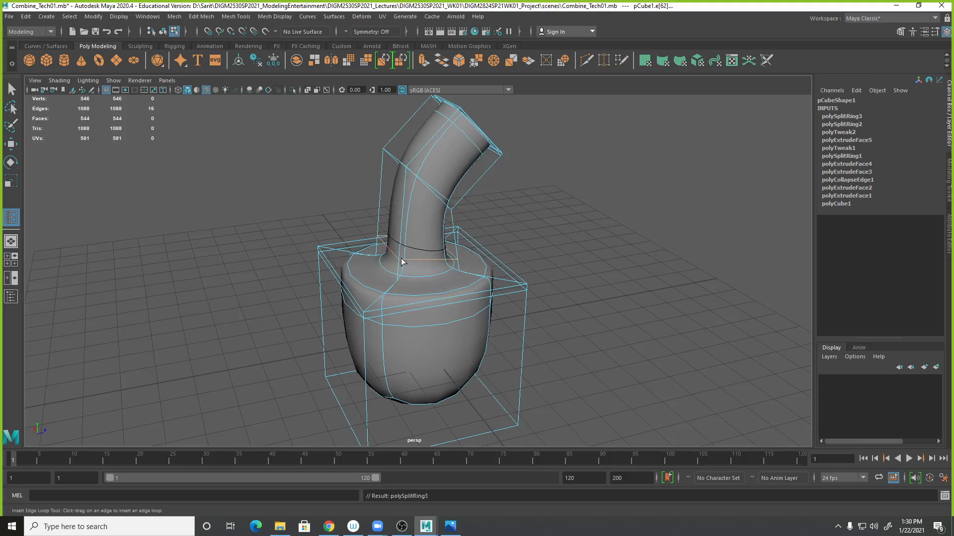
key("1")
key("f")
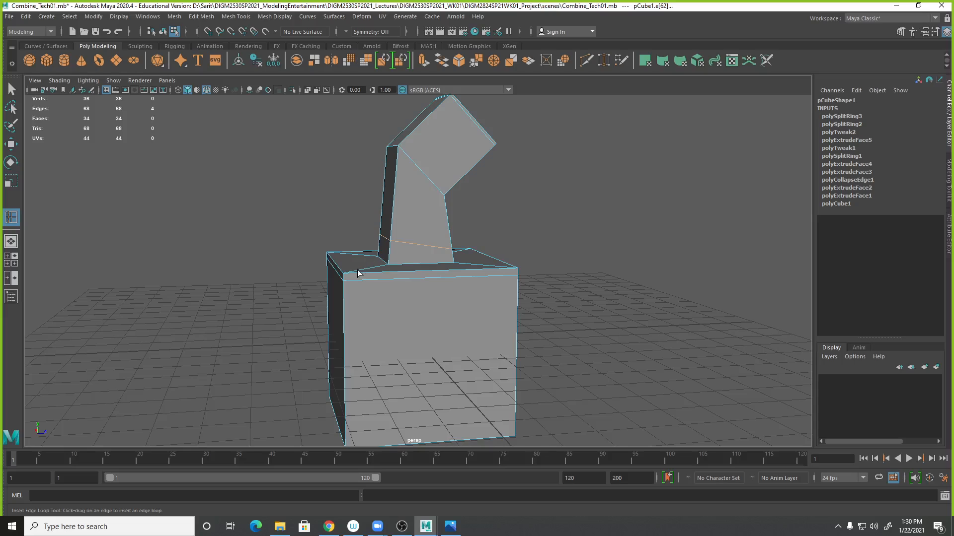
- Slide the new neck edge loop with Slide Edge, review it in smooth preview, and save the scene
left_click(235, 17)
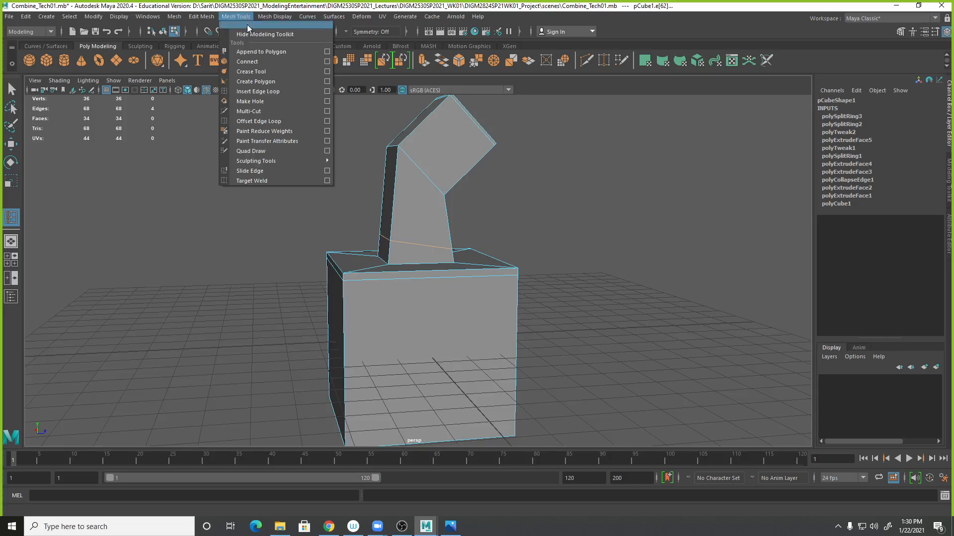
left_click(251, 174)
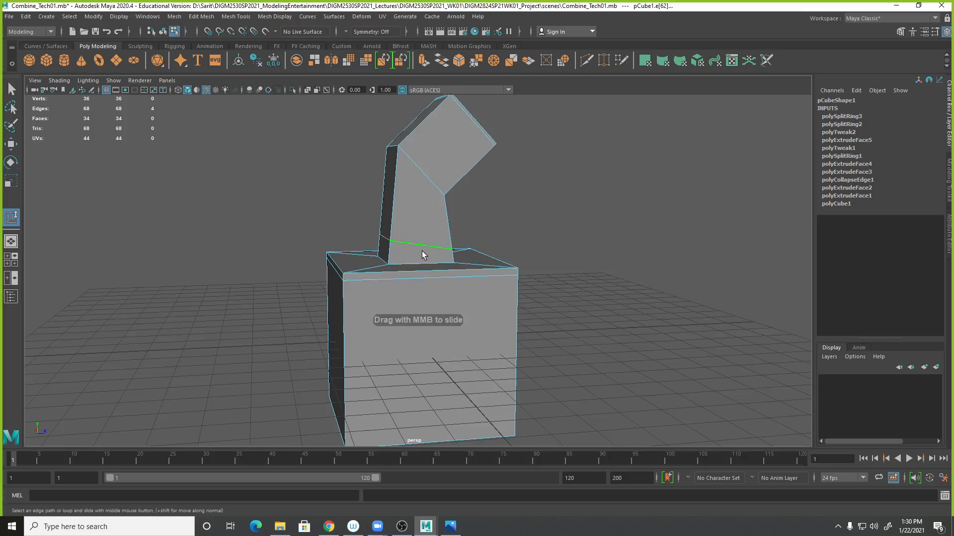
middle_click_drag(416, 242, 454, 233)
key("3")
left_click_drag(461, 249, 645, 321, "alt")
right_click_drag(645, 321, 459, 320, "alt")
left_click_drag(459, 321, 473, 367, "alt")
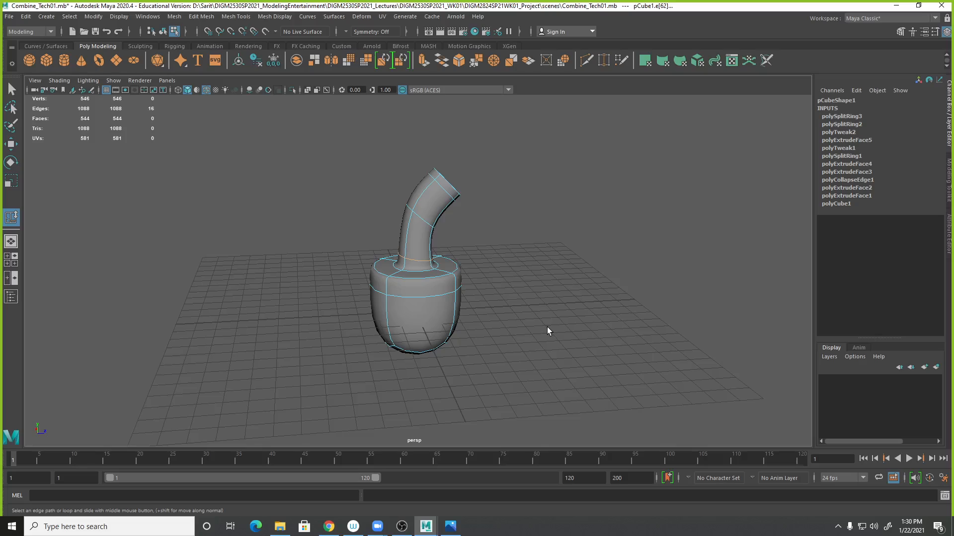
key("ctrl+s")
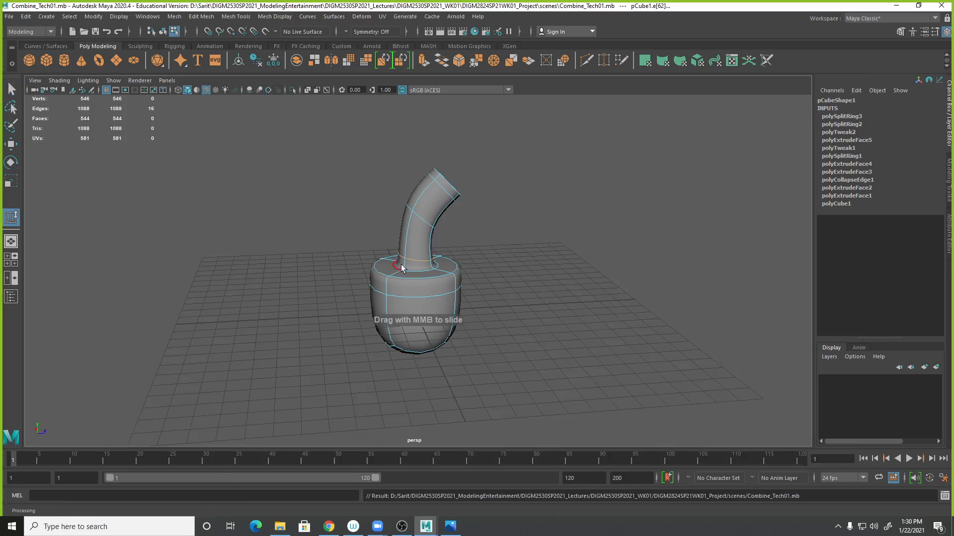
- Switch to object mode, select the whole mesh and activate the Move tool
right_click(419, 253)
left_click(468, 238)
left_click(488, 289)
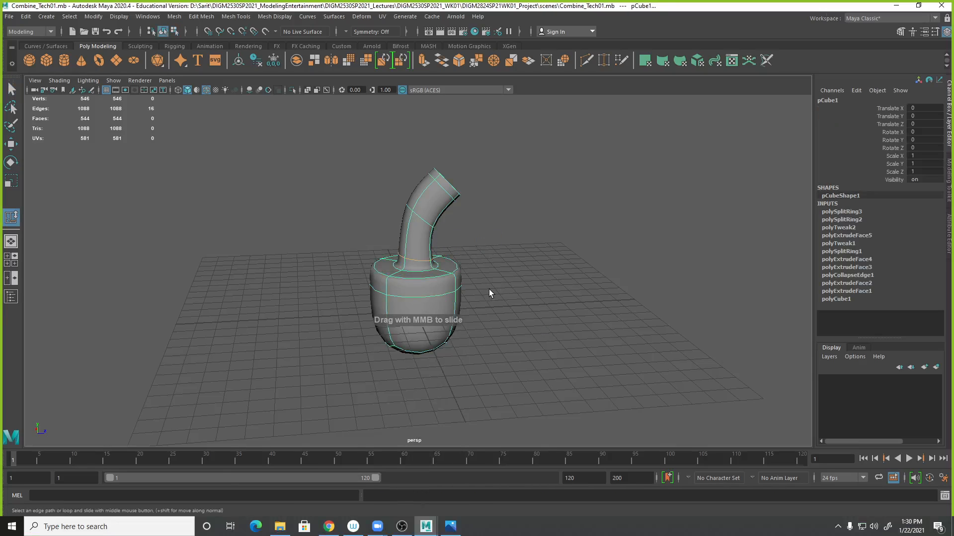
left_click(451, 294)
key("1")
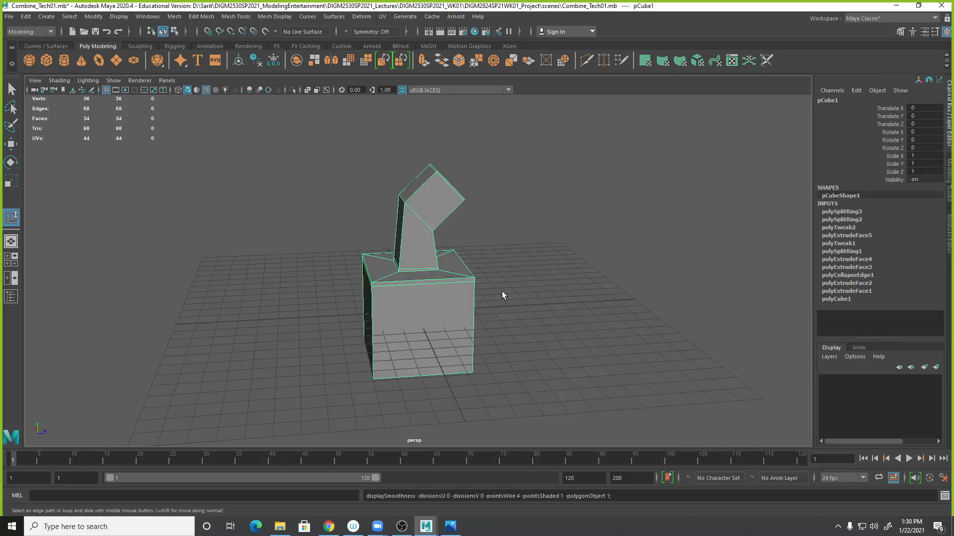
key("w")
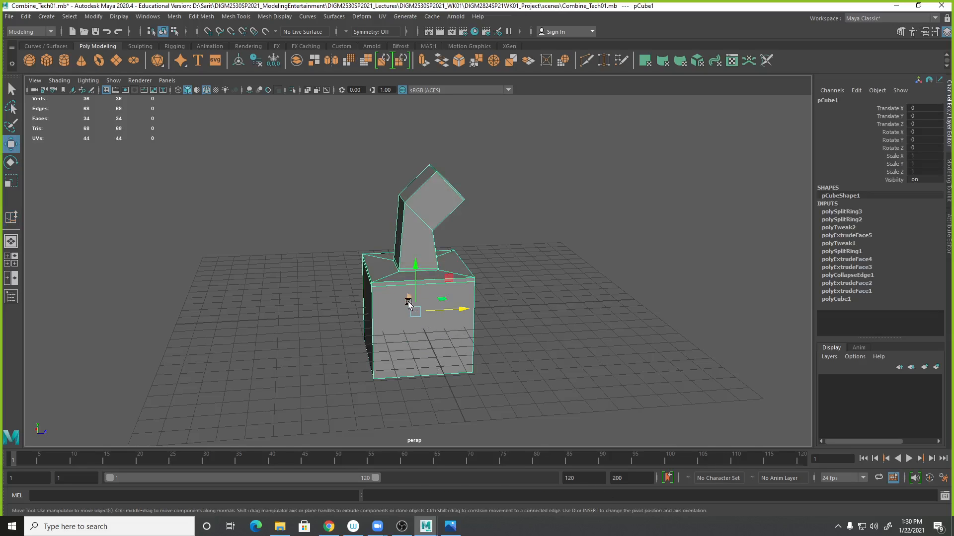
left_click_drag(384, 370, 27, 427, "alt")
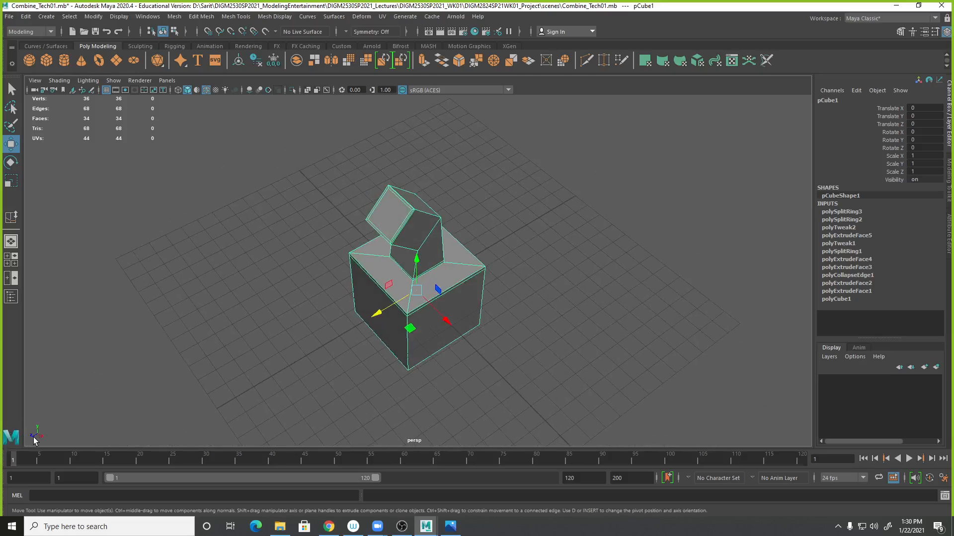
left_click_drag(243, 384, 304, 365, "alt")
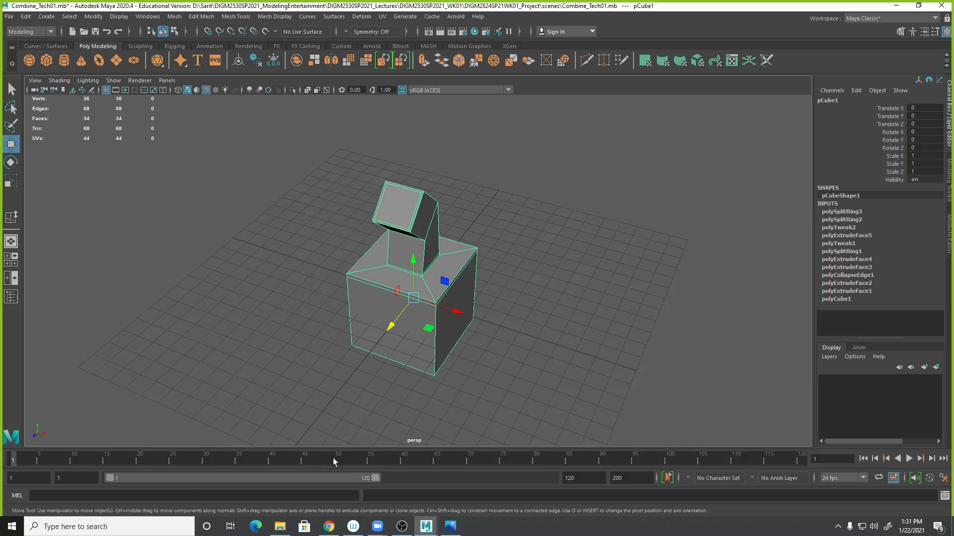
- Move the hydrant mesh aside along X and create a new polygon cube
left_click_drag(451, 317, 272, 261)
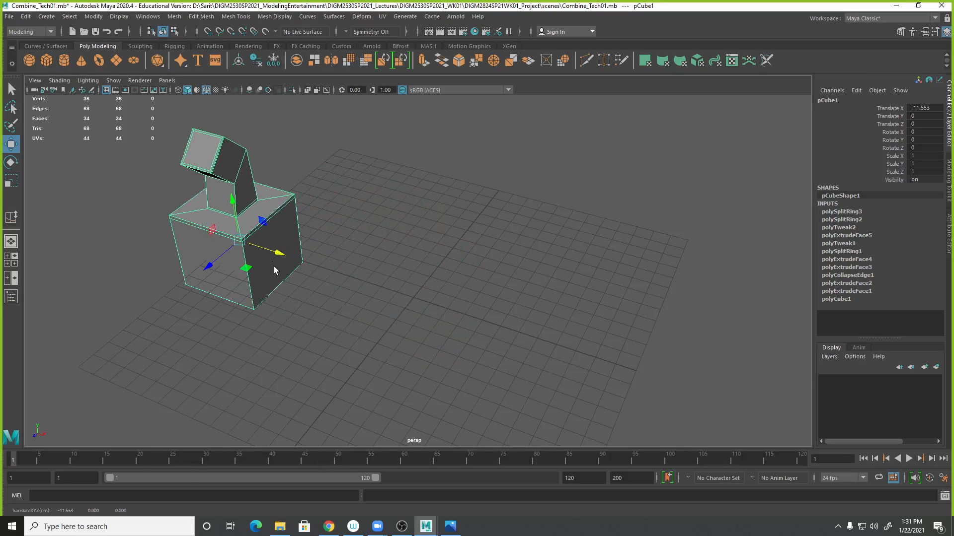
left_click(48, 60)
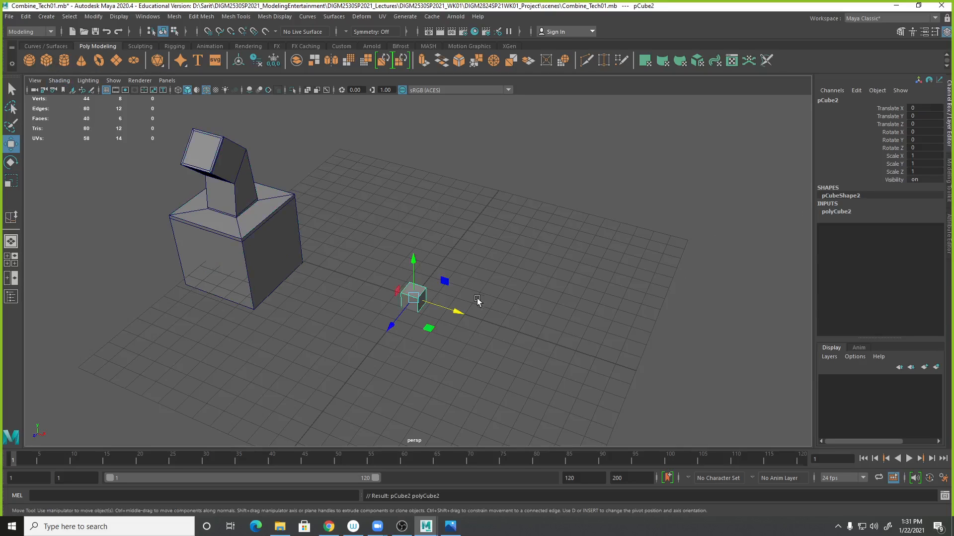
- Set the new cube's width, height and depth to 4.7
left_click(851, 211)
left_click_drag(901, 221, 899, 235)
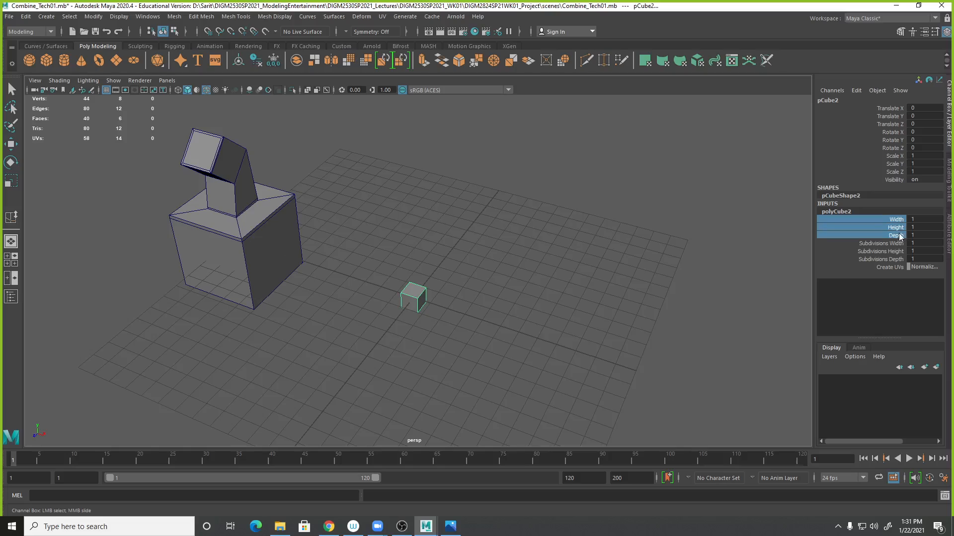
middle_click_drag(564, 330, 576, 318)
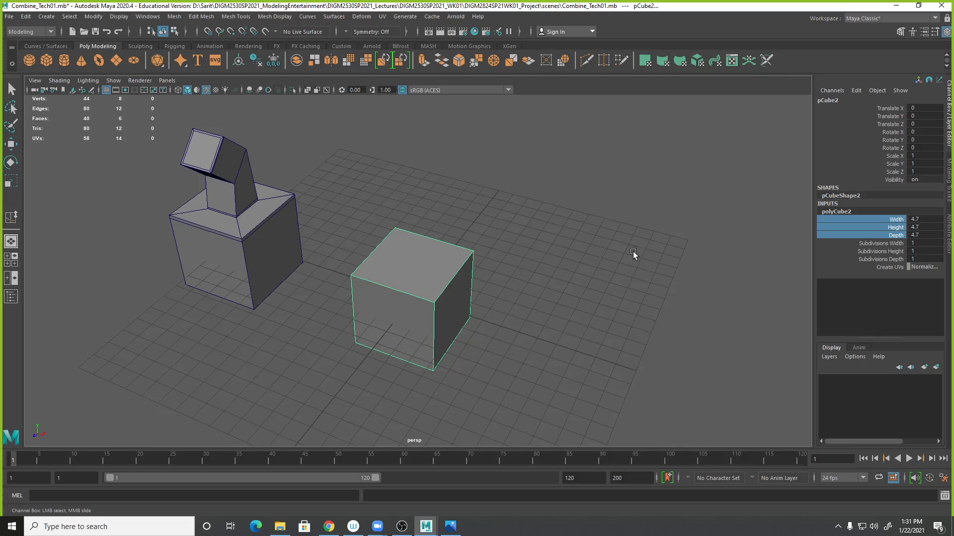
left_click(624, 340)
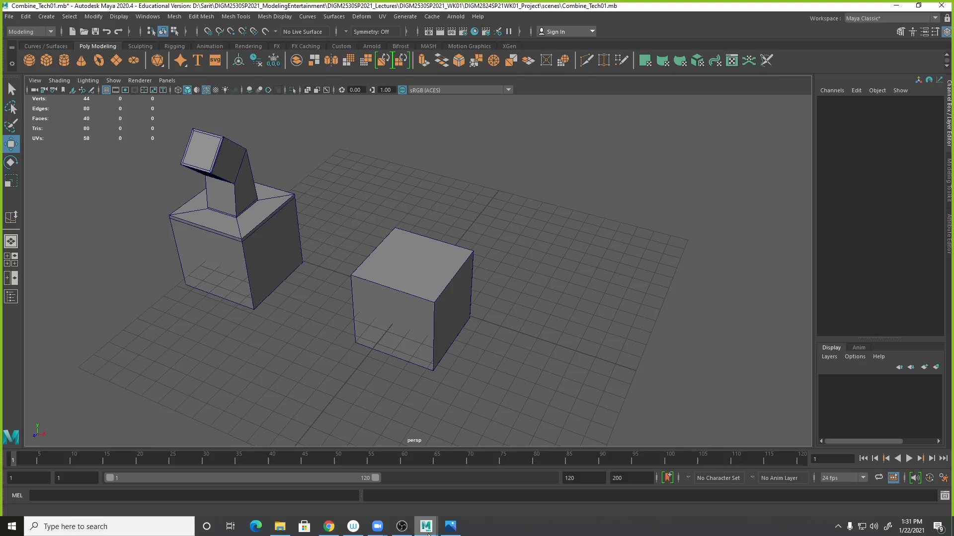
- Switch to the Photos app and examine the Fire Hydrant 027 reference photo of the hydrant's top
left_click(452, 528)
left_click(575, 395)
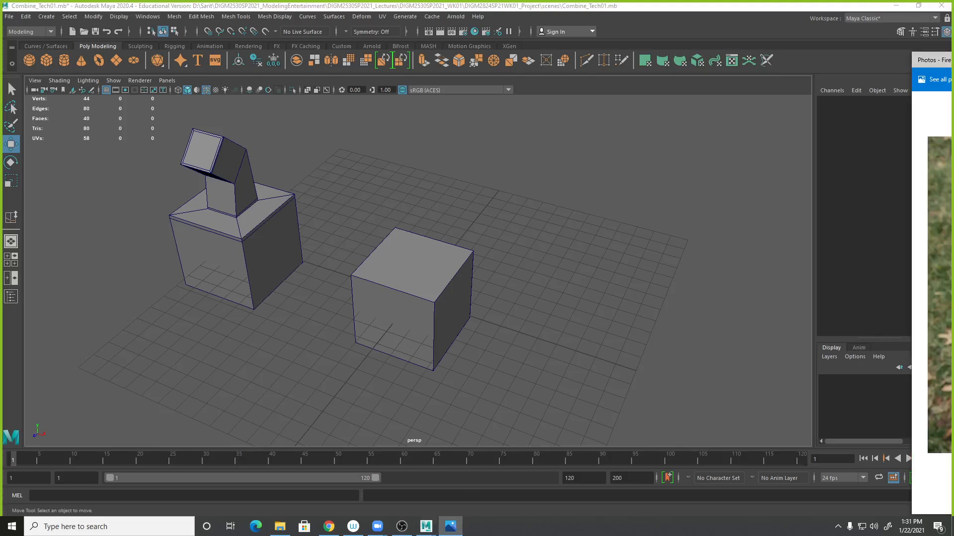
left_click_drag(949, 60, 111, 62)
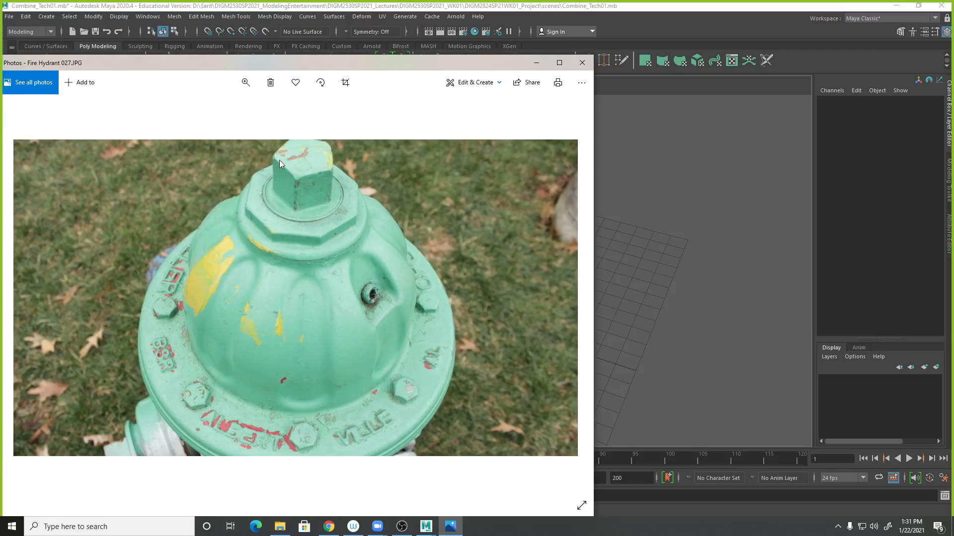
left_click_drag(383, 69, 953, 5)
- Create a polygon cylinder and raise it to about 4.8 units above the cube
left_click(64, 61)
left_click_drag(423, 279, 407, 194)
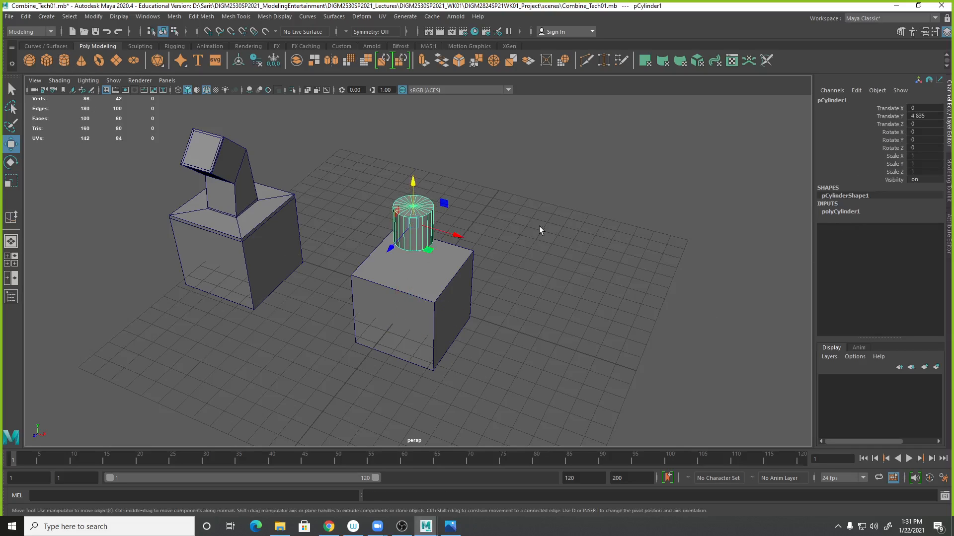
- Set the cylinder's subdivisions axis to 6
right_click_drag(533, 285, 787, 315, "alt")
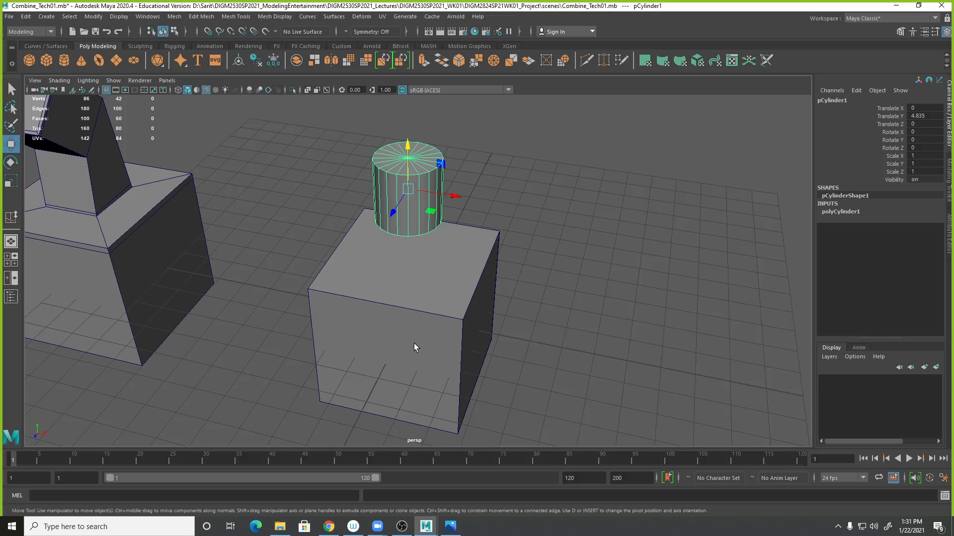
left_click_drag(487, 333, 480, 356, "alt")
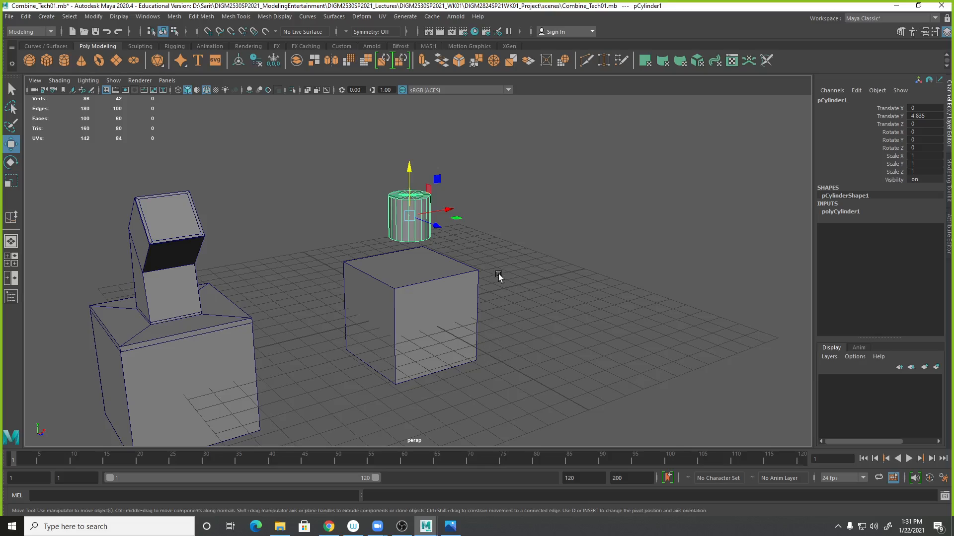
left_click_drag(559, 297, 526, 355, "alt")
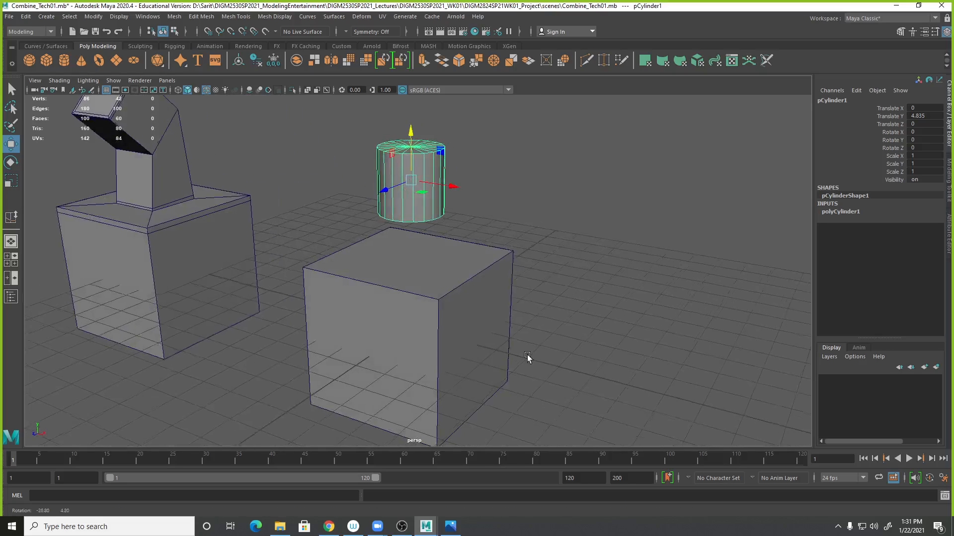
left_click(850, 210)
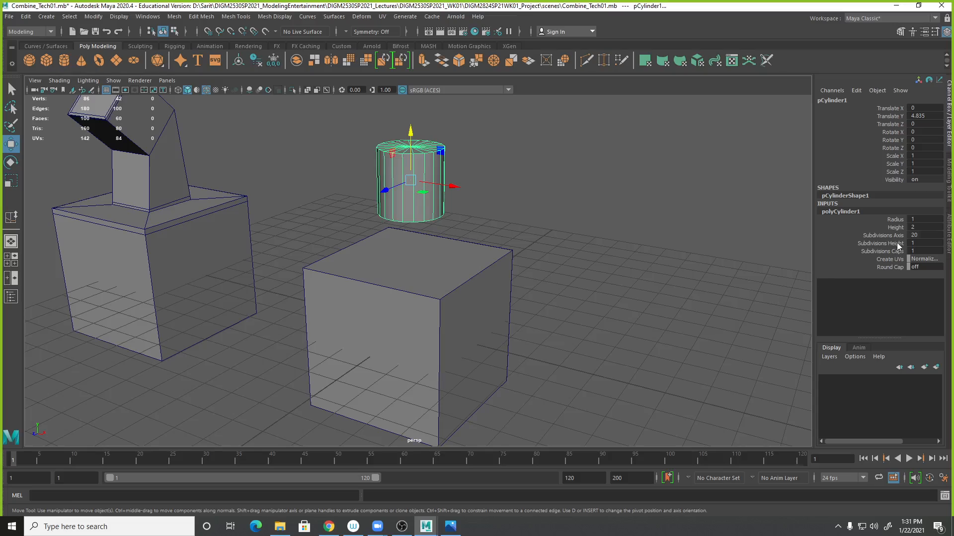
left_click(916, 235)
double_click(911, 235)
type("6")
key("Return")
- Lower the hexagonal cylinder to about 3.3 units toward the cube's top
left_click_drag(590, 305, 613, 322, "alt")
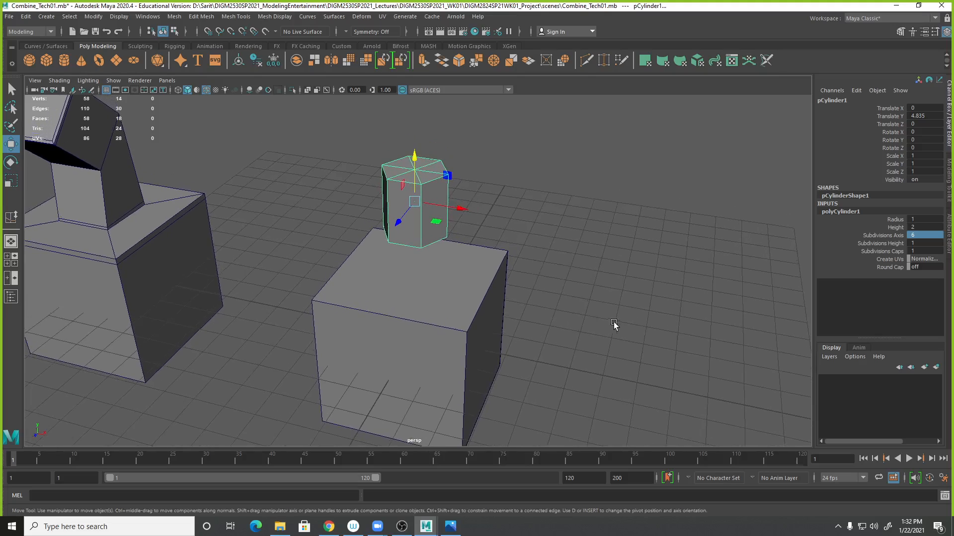
left_click(900, 243)
middle_click_drag(778, 245, 566, 243)
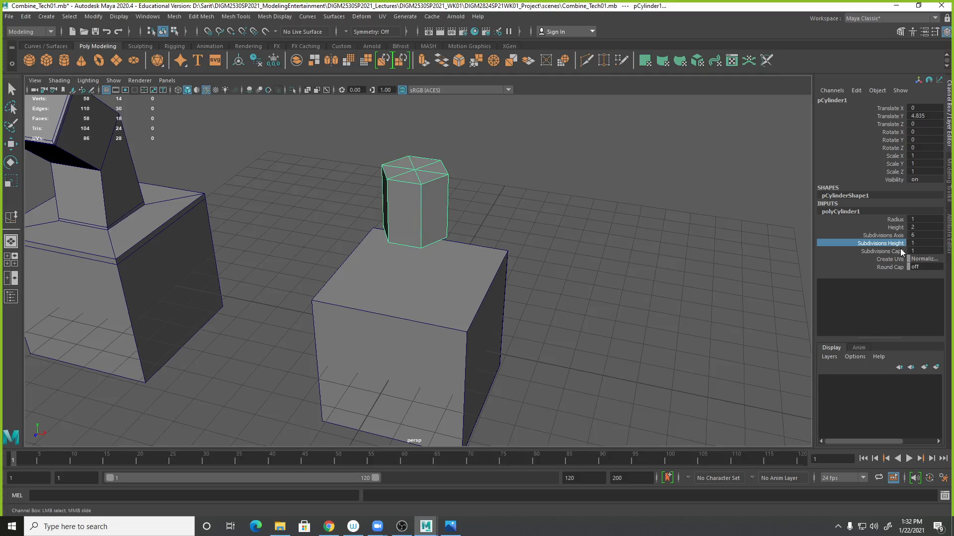
left_click_drag(534, 196, 566, 199, "alt")
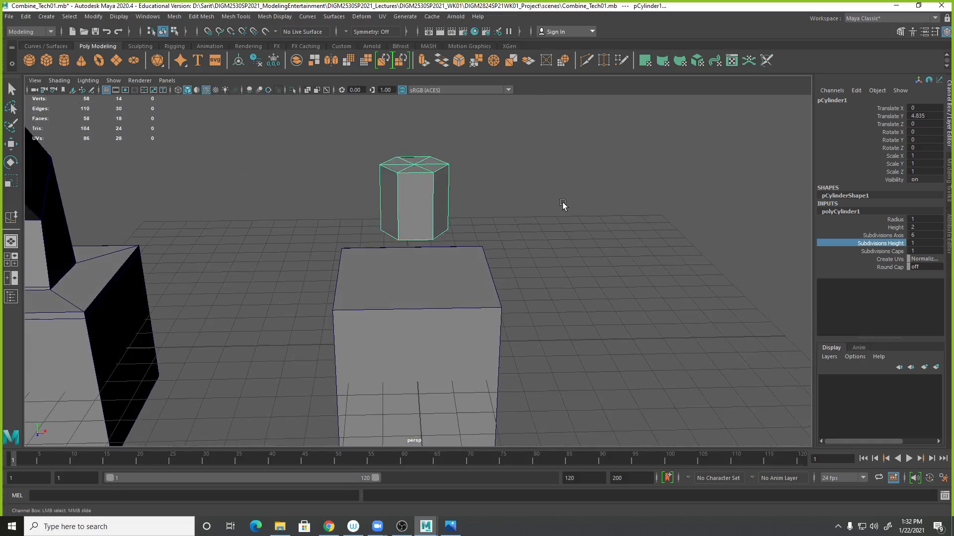
key("w")
left_click_drag(415, 164, 618, 364)
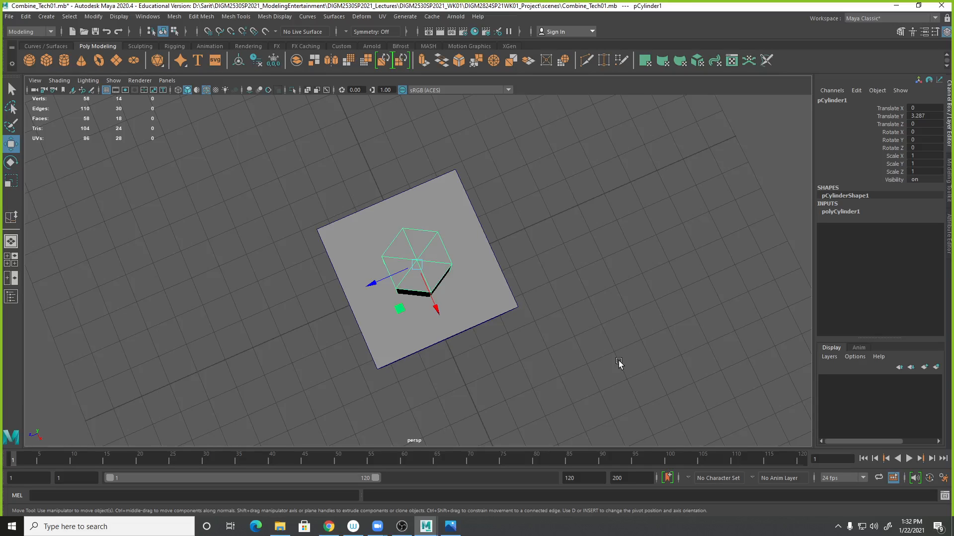
left_click_drag(624, 371, 693, 336, "alt")
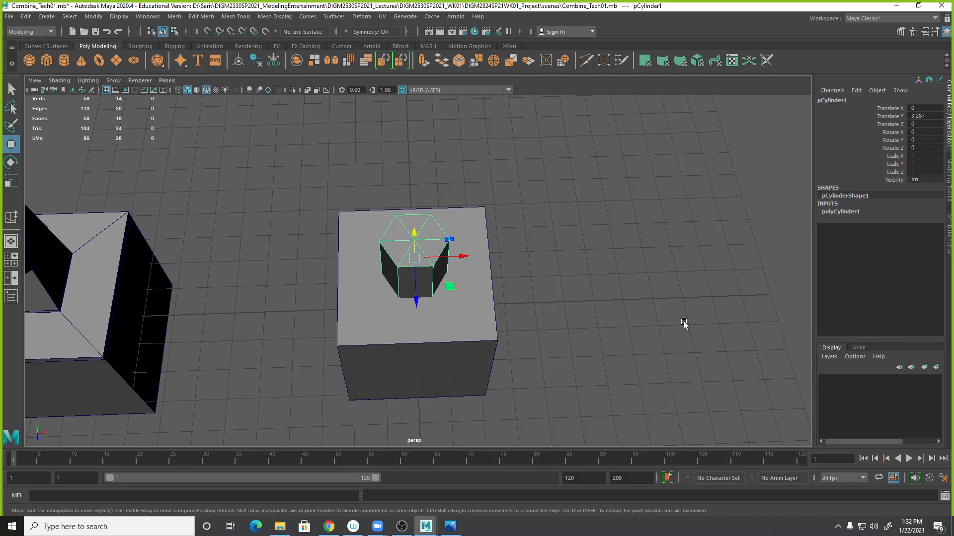
mouse_move(481, 338)
left_mouse_down("alt")
mouse_move(496, 343)
mouse_move(479, 348)
left_mouse_up("alt")
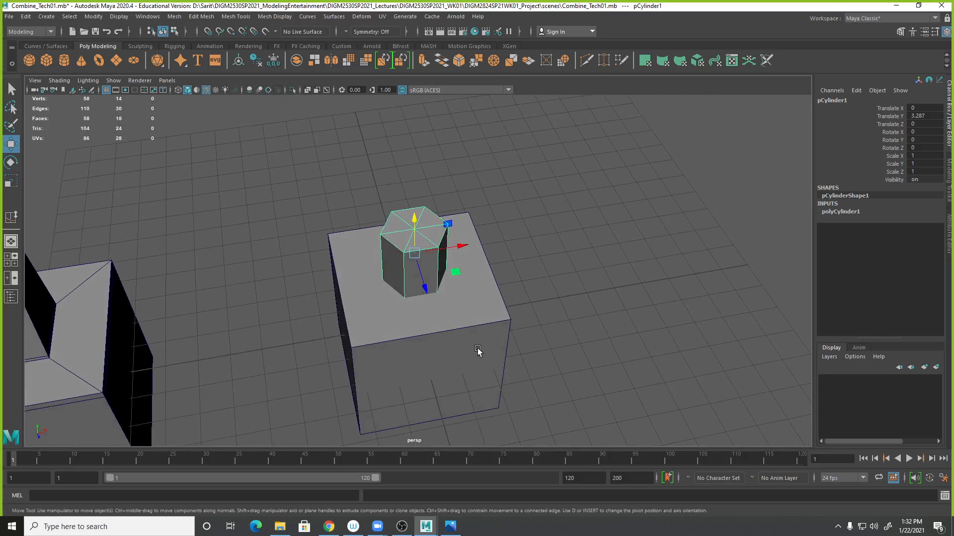
- Delete the faces of the cylinder's bottom cap
left_click(471, 350)
left_click_drag(394, 341, 396, 355, "alt")
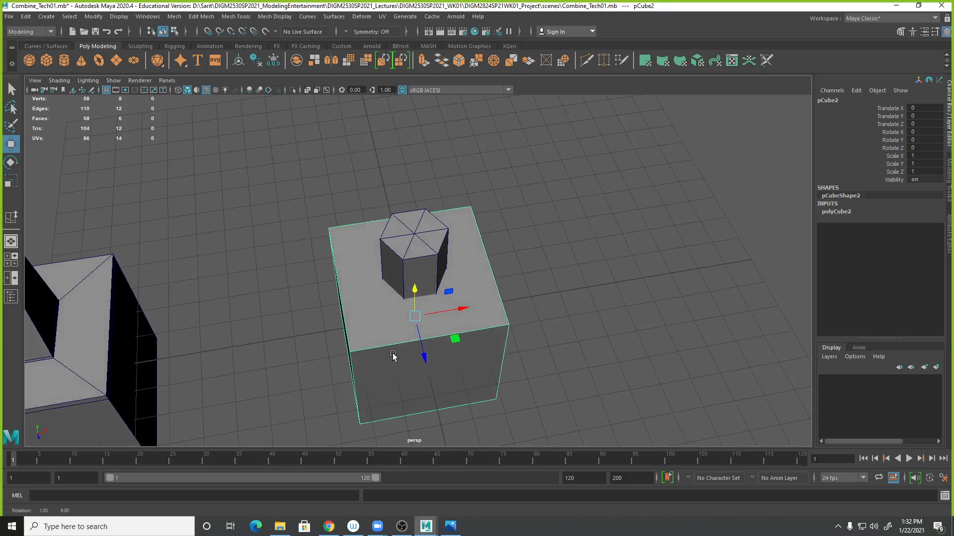
left_click(421, 266)
left_click_drag(418, 313, 420, 307, "alt")
left_click_drag(508, 362, 469, 394, "alt")
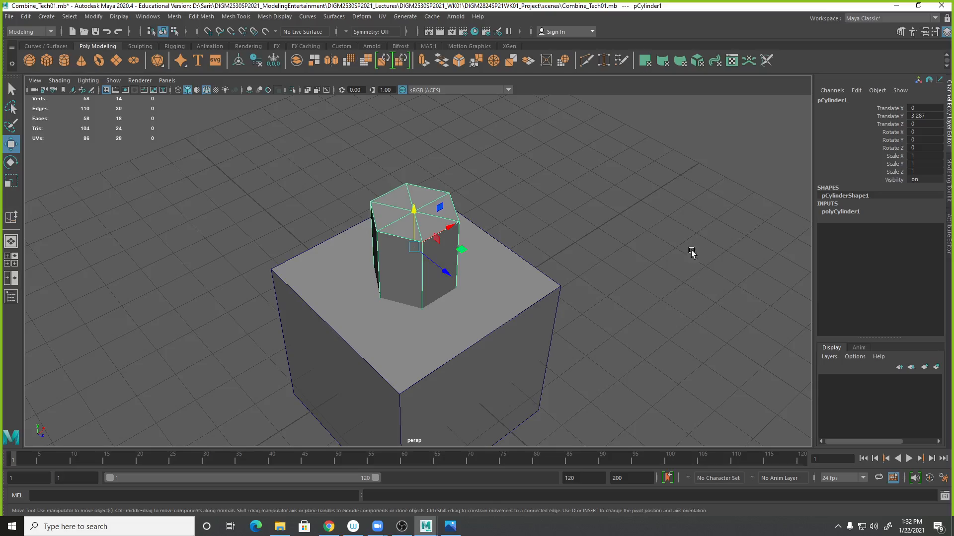
left_click_drag(711, 272, 633, 269, "alt")
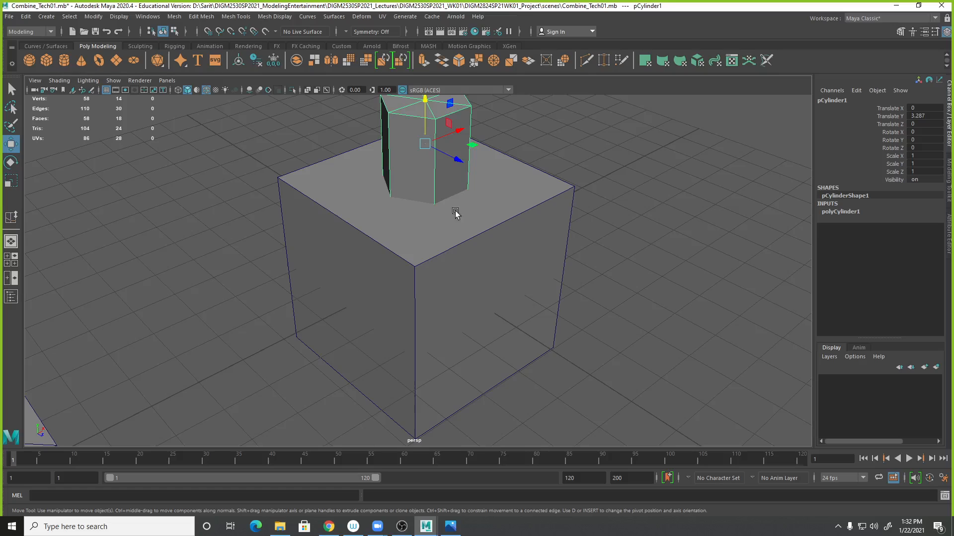
left_click_drag(424, 204, 426, 203, "alt")
left_click_drag(417, 125, 432, 92)
left_click_drag(495, 213, 443, 242, "alt")
right_click(442, 240)
right_click_drag(443, 246, 442, 258)
left_click(438, 243)
left_click_drag(451, 261, 442, 250, "alt")
key("q")
left_click(420, 241, "shift")
left_click(419, 248, "shift")
left_click(430, 250, "shift")
left_click(452, 249, "shift")
left_click(462, 240, "shift")
key("Delete")
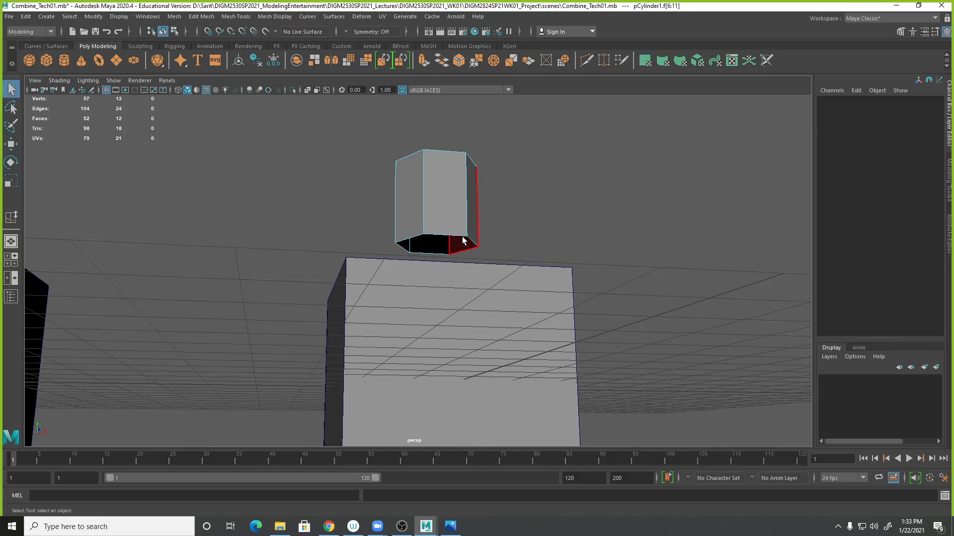
- Delete the cube's top face
left_click_drag(464, 253, 479, 291, "alt")
left_click(468, 298)
right_click_drag(466, 252, 466, 286)
left_click(456, 282)
key("Delete")
- Move the cylinder down in the front view to about 3.35 units so it sits on the cube's open top
left_click_drag(582, 337, 566, 271, "alt")
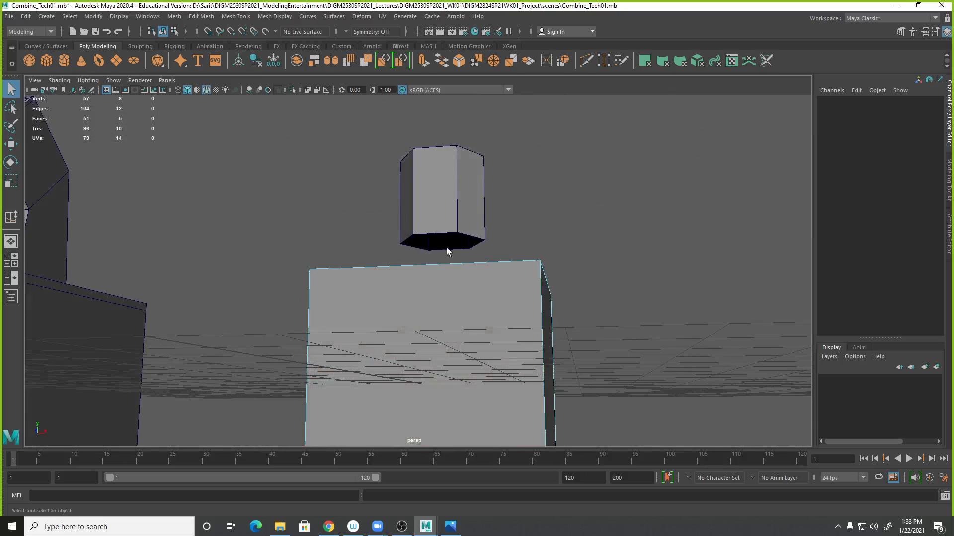
left_click_drag(461, 250, 555, 366, "alt")
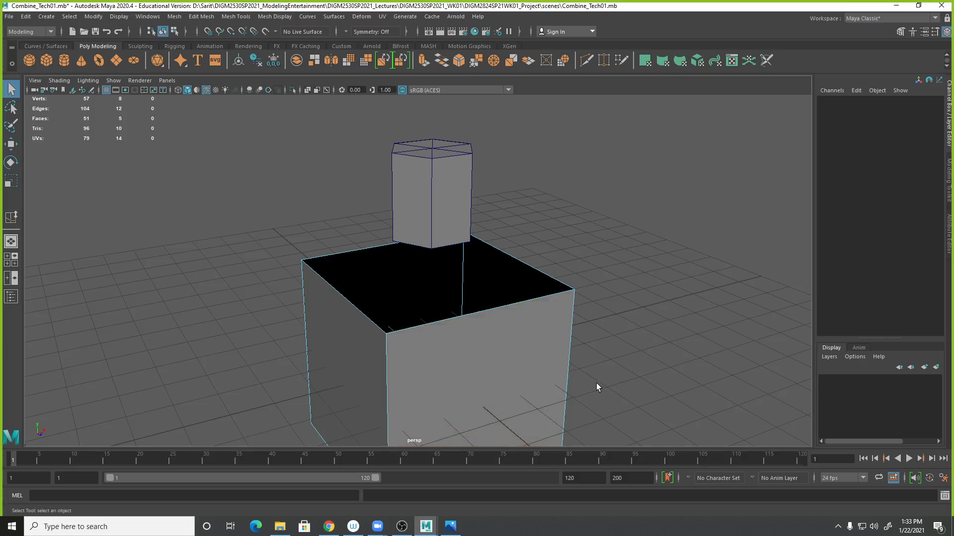
right_click_drag(451, 180, 491, 162)
key("w")
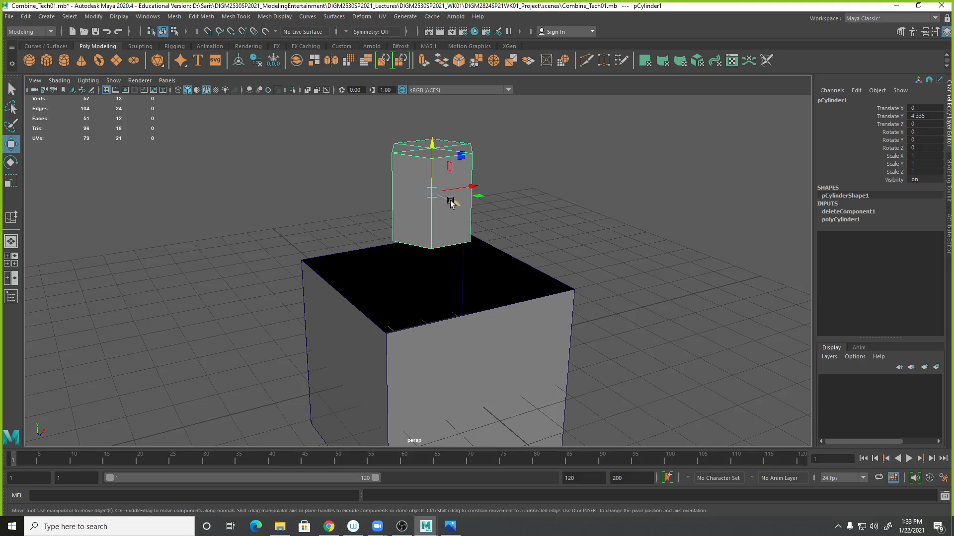
key("space")
key("space")
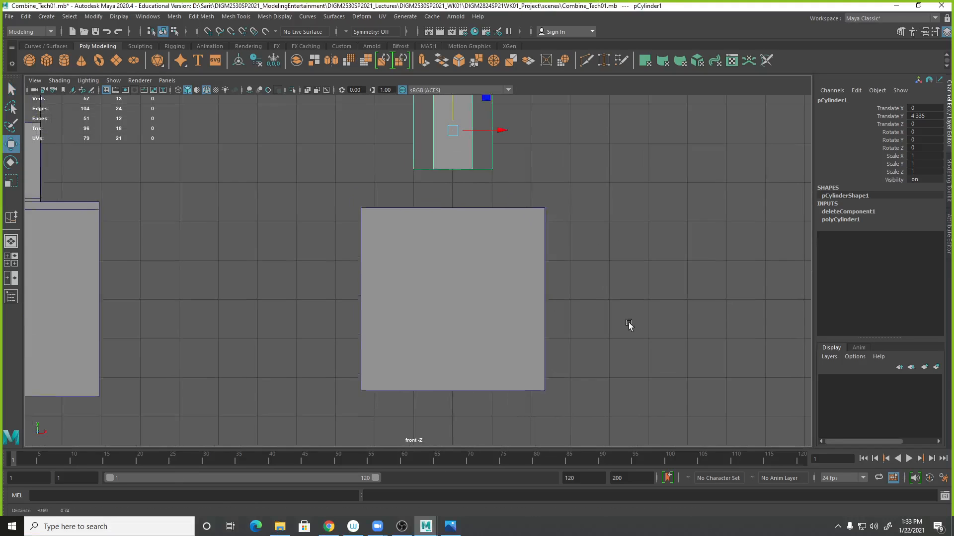
key("4")
left_click_drag(463, 133, 463, 170)
right_click_drag(418, 235, 843, 319, "alt")
middle_click_drag(627, 241, 544, 429, "alt")
left_click_drag(507, 109, 510, 110)
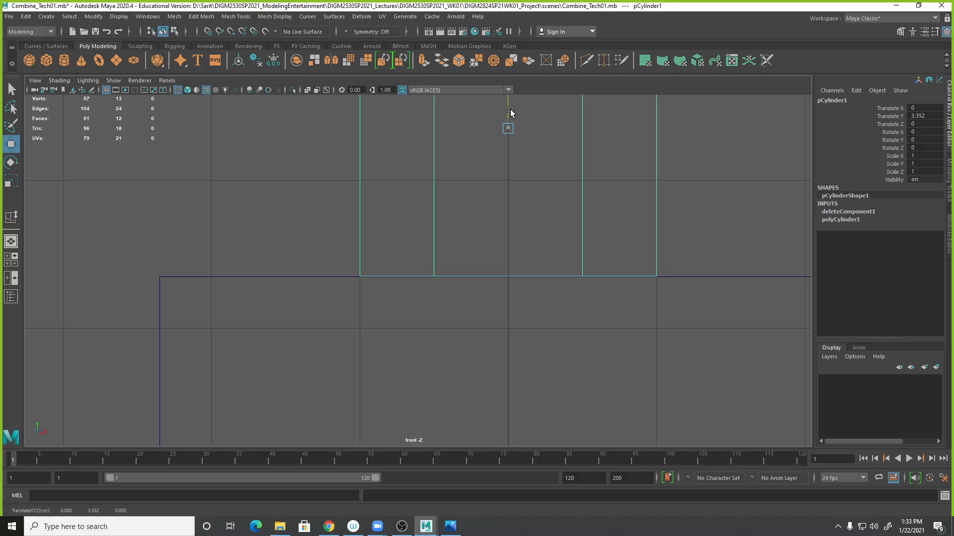
- Select both the cylinder and the cube and combine them into a single mesh
key("space")
key("space")
left_click_drag(593, 269, 583, 325, "alt")
left_click(501, 331)
left_click_drag(644, 343, 590, 259, "alt")
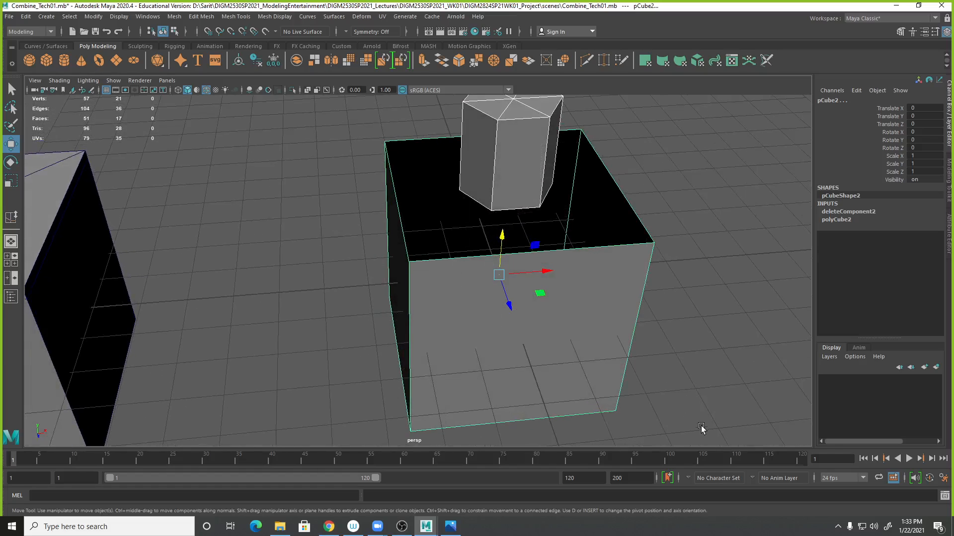
left_click(202, 17)
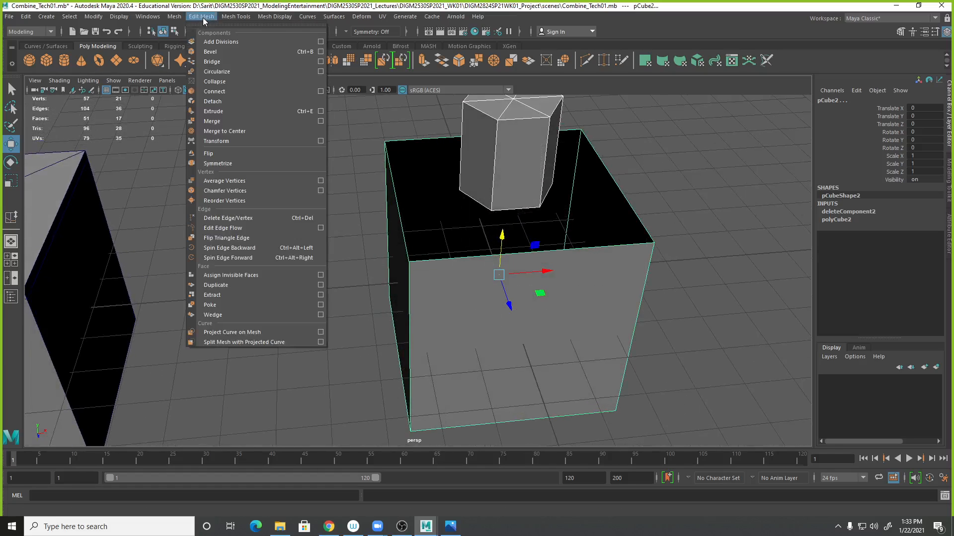
mouse_move(174, 16)
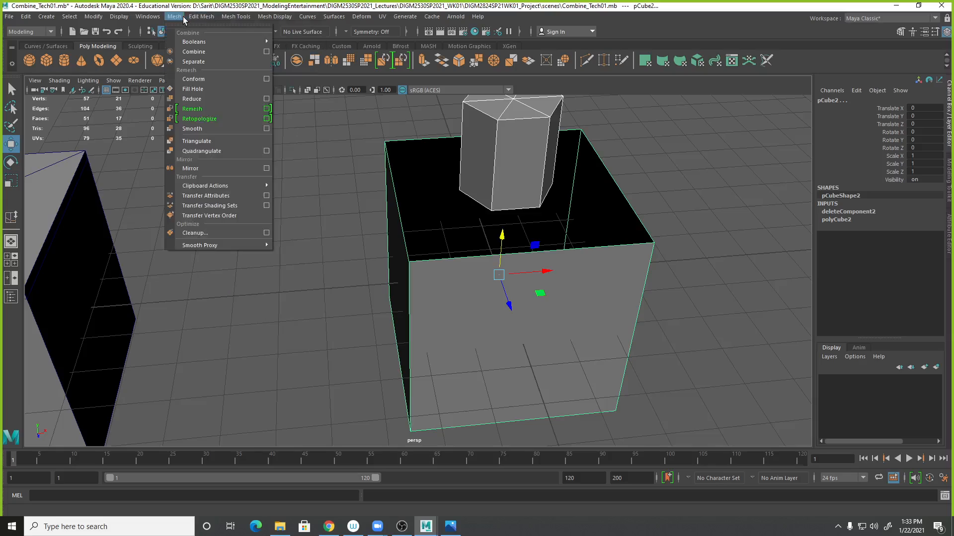
left_click(189, 51)
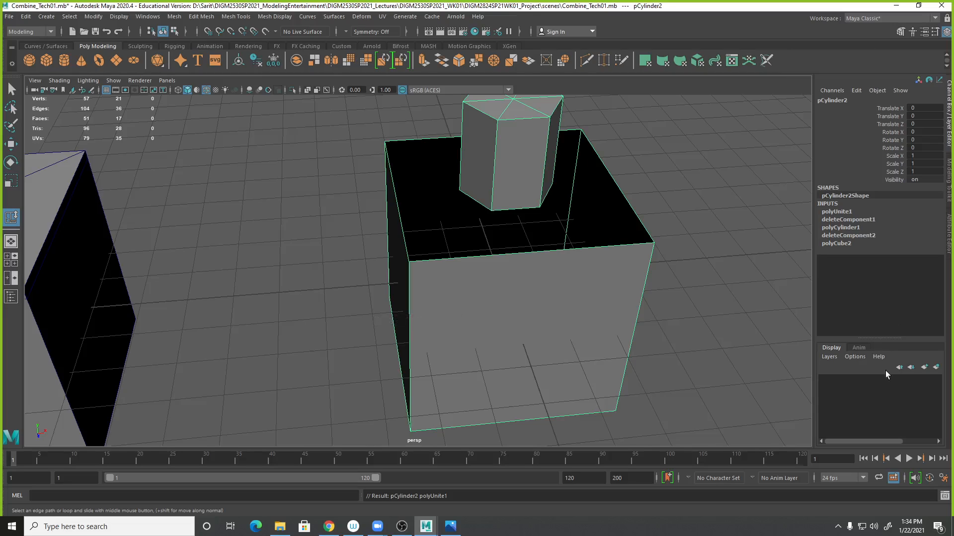
- Inspect the combined mesh by selecting the cube's and the cylinder's face shells in turn
left_click_drag(723, 347, 686, 327, "alt")
right_click_drag(497, 148, 531, 177)
middle_click_drag(636, 271, 629, 308, "alt")
double_click(545, 306)
left_click_drag(641, 346, 565, 328, "alt")
left_click_drag(651, 316, 728, 315, "alt")
right_click_drag(728, 316, 632, 333, "alt")
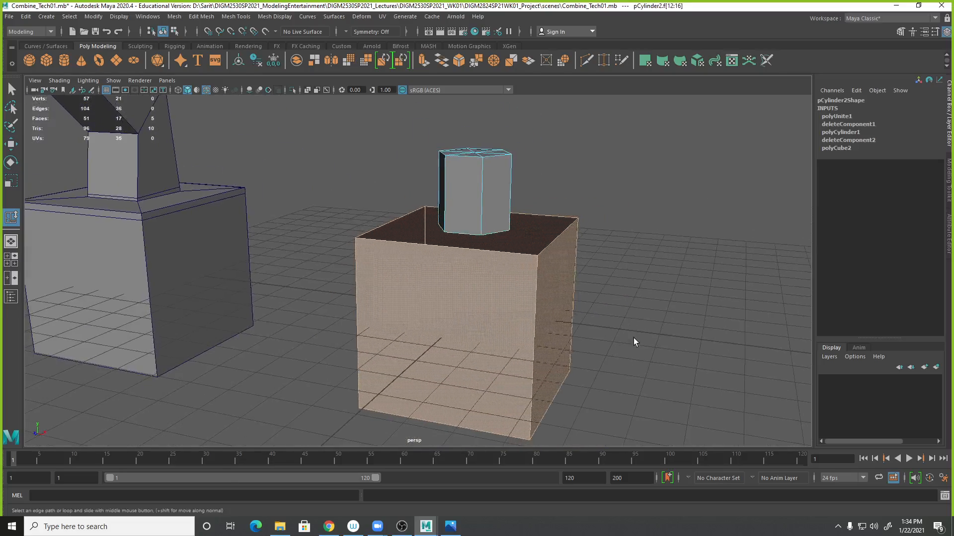
double_click(503, 202)
left_click_drag(760, 441, 670, 373, "alt")
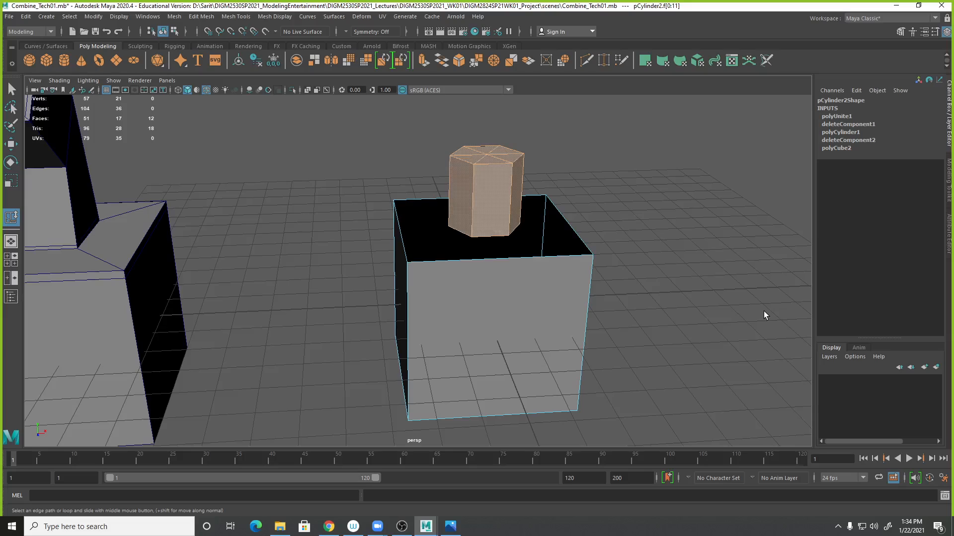
left_click_drag(624, 278, 676, 307, "alt")
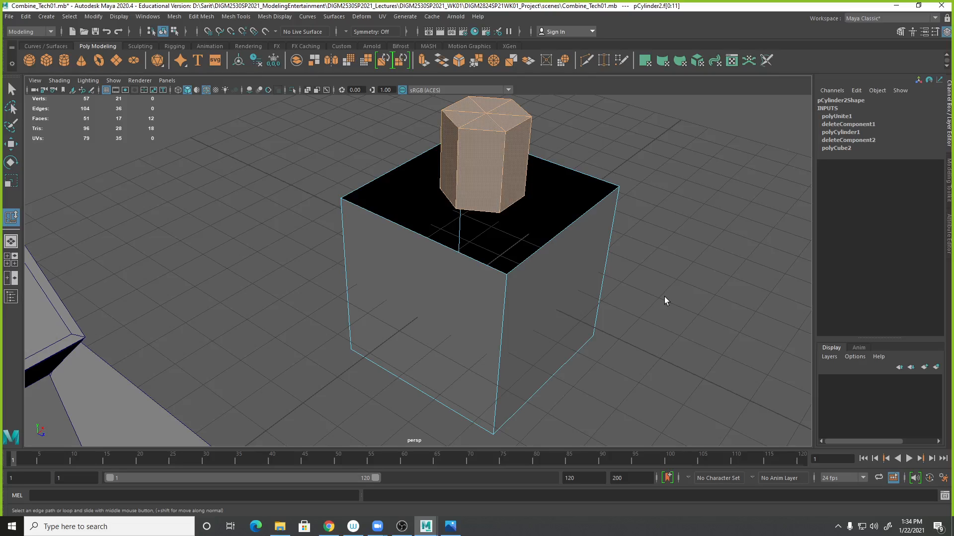
left_click_drag(624, 289, 586, 320, "alt")
left_click(657, 246)
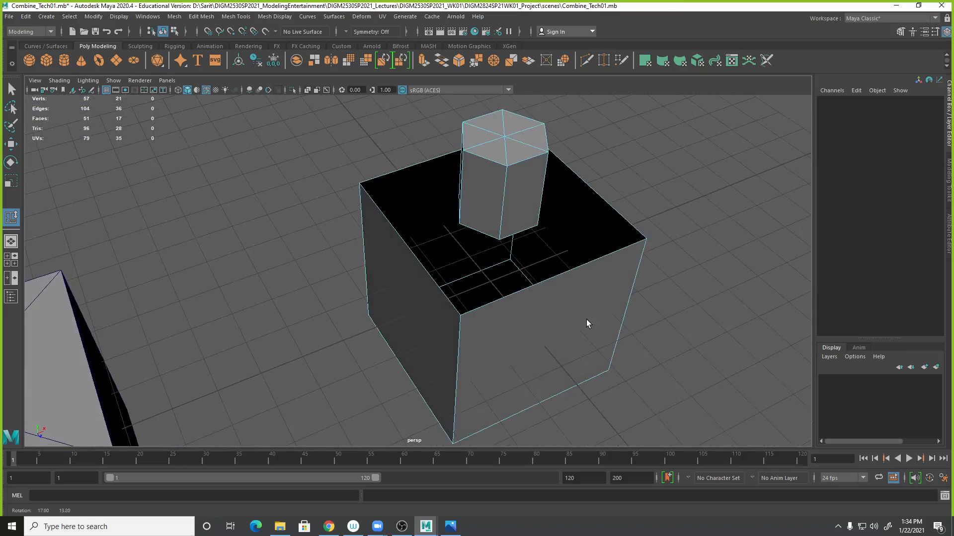
- Select the combined mesh and use Append to Polygon to fill a triangle between the cube's front top edge and the cylinder's nearest bottom corner
mouse_move(477, 211)
left_mouse_down("alt")
mouse_move(521, 228)
mouse_move(483, 228)
left_mouse_up("alt")
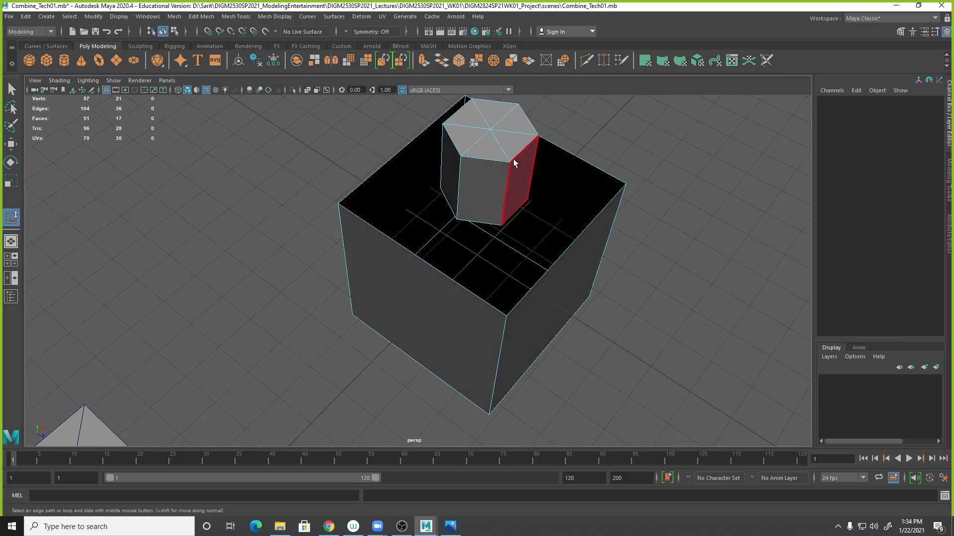
right_click_drag(513, 158, 627, 184)
middle_click_drag(627, 182, 559, 238, "alt")
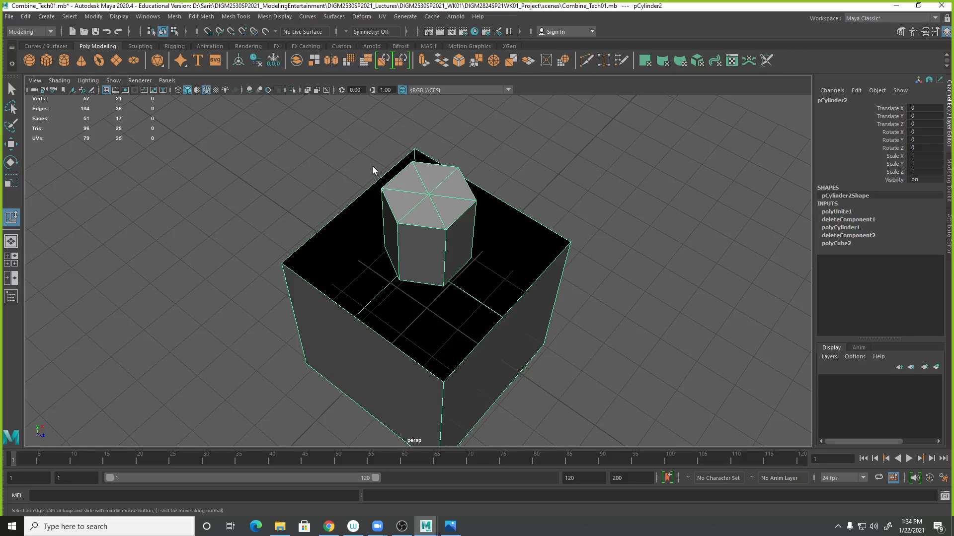
left_click(240, 19)
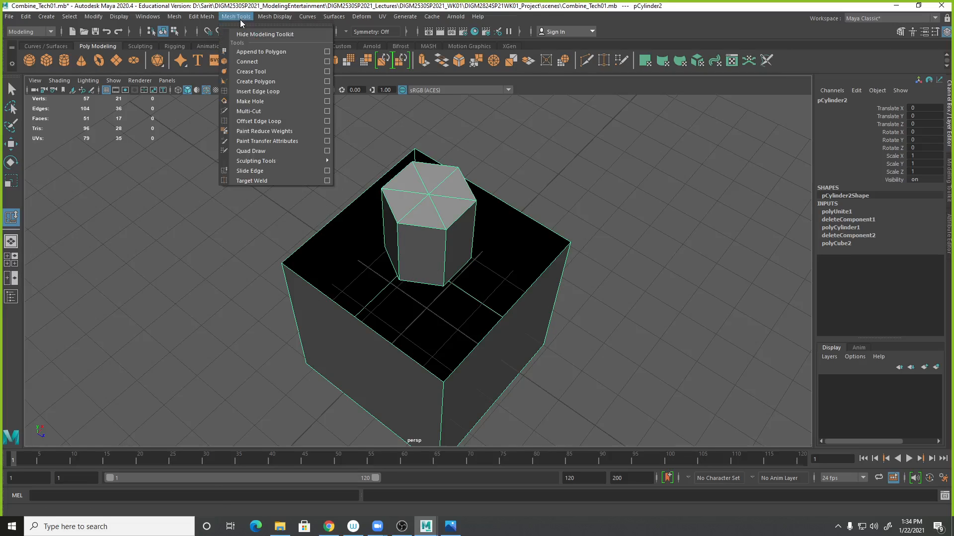
left_click(257, 52)
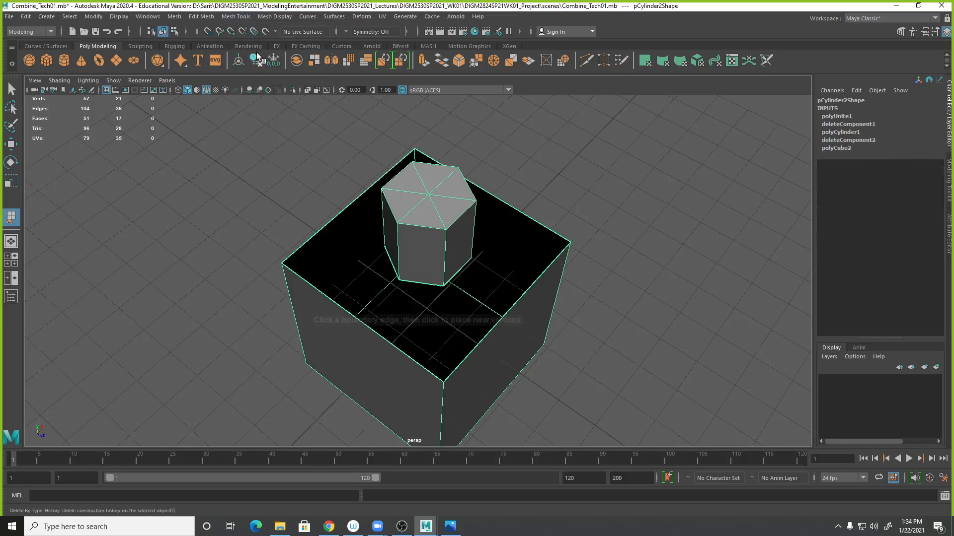
right_click_drag(659, 356, 667, 349, "alt")
left_click_drag(667, 349, 708, 345, "alt")
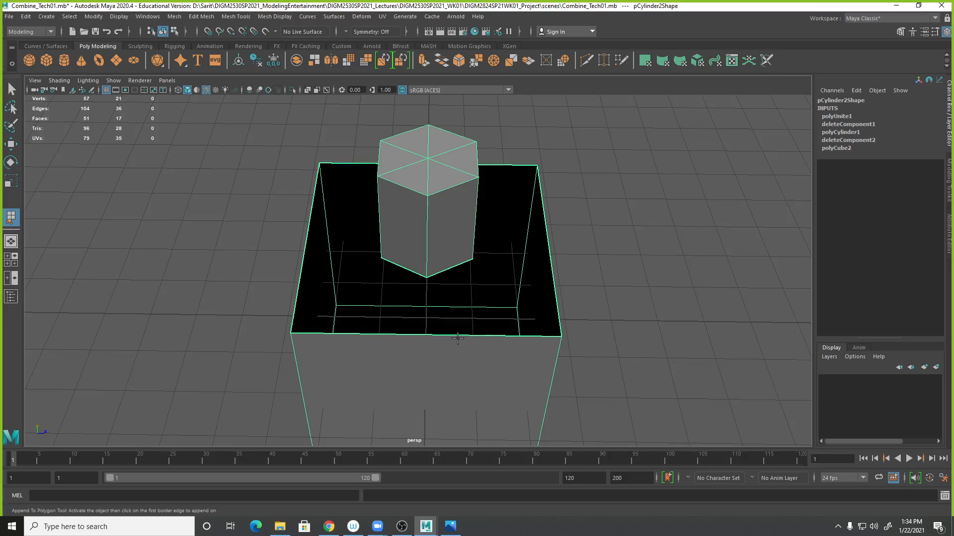
key("4")
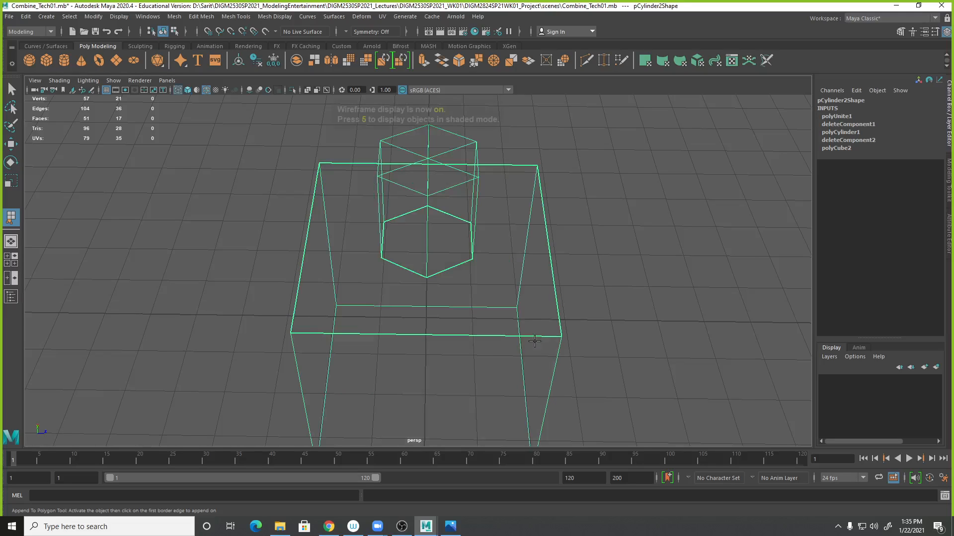
left_click_drag(625, 403, 632, 407, "alt")
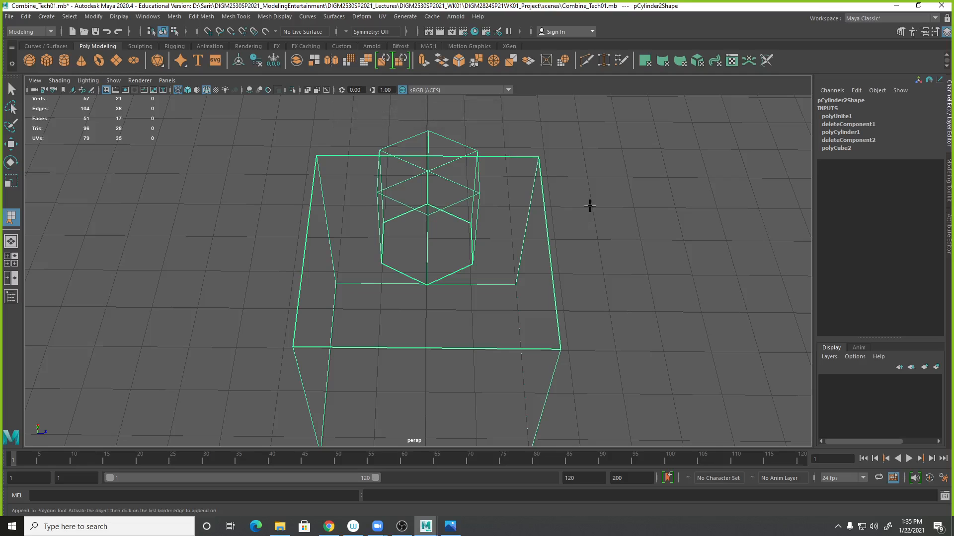
key("5")
left_click_drag(615, 292, 638, 312, "alt")
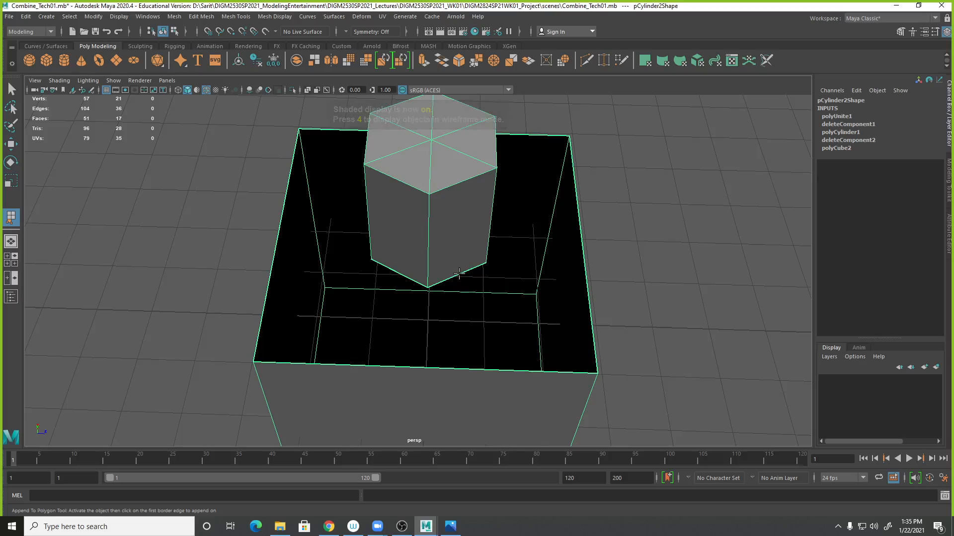
left_click(523, 352)
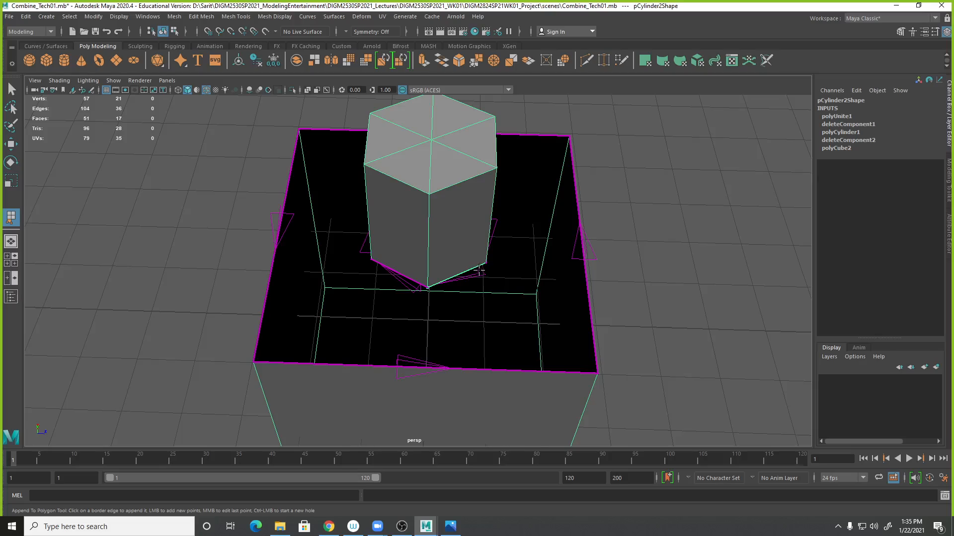
left_click(301, 364)
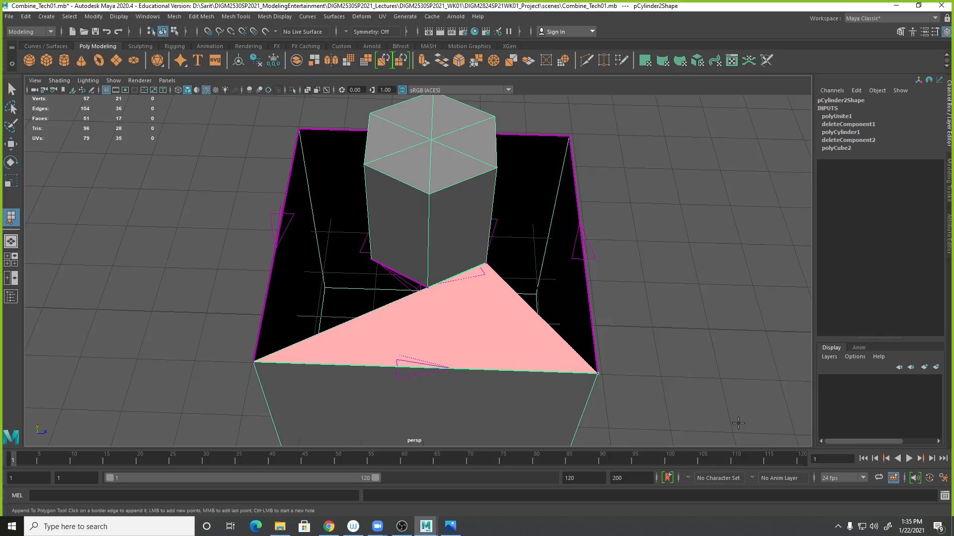
key("ctrl+z")
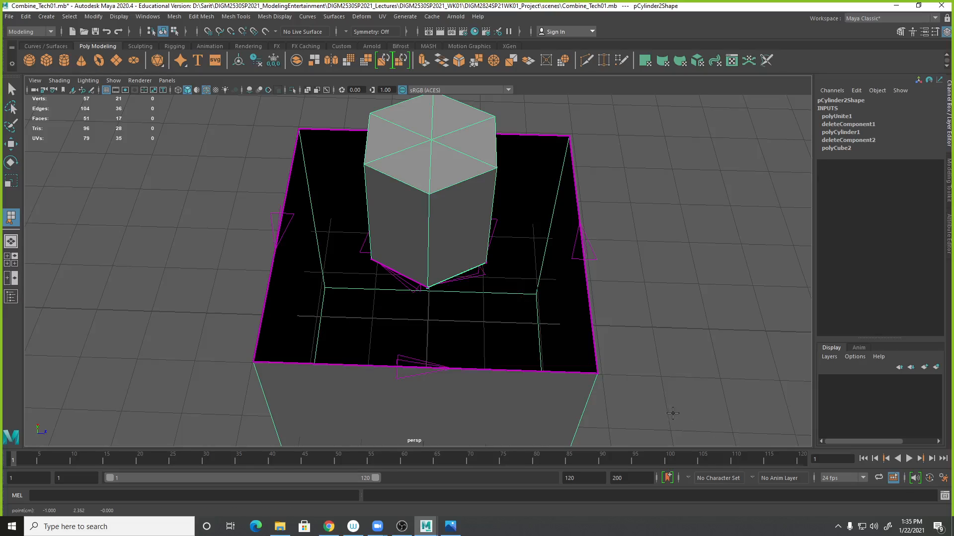
left_click(591, 319)
mouse_move(642, 320)
left_mouse_down("alt")
mouse_move(602, 347)
mouse_move(639, 334)
left_mouse_up("alt")
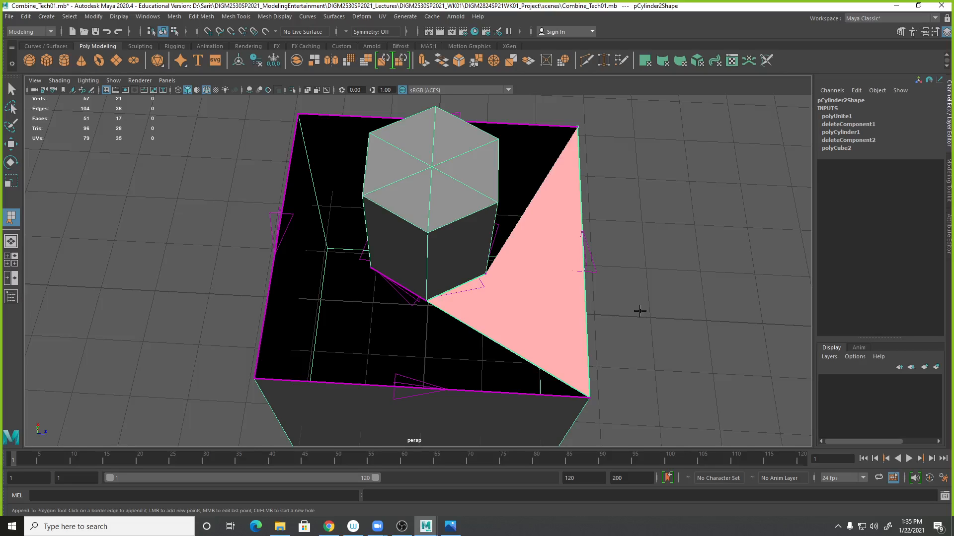
left_click_drag(678, 308, 524, 366, "alt")
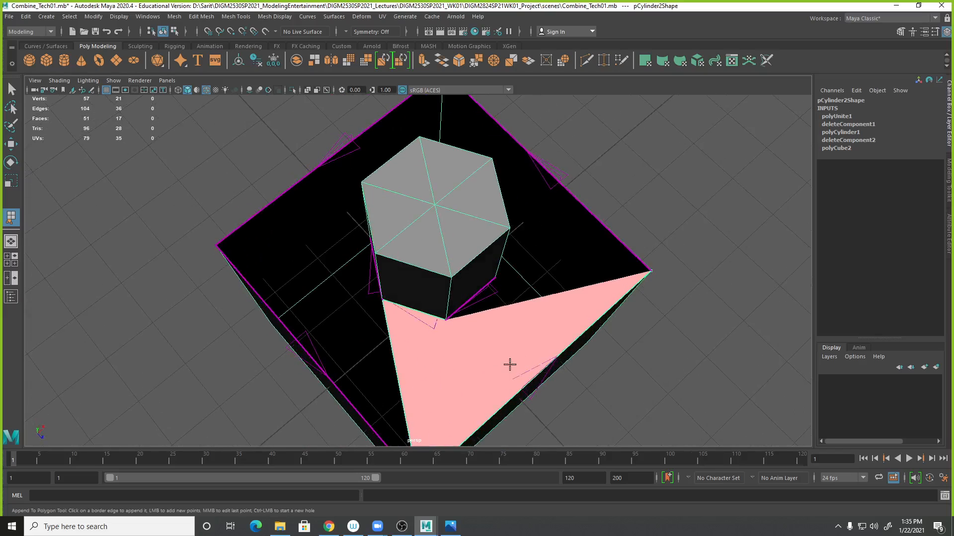
left_click_drag(629, 375, 649, 371, "alt")
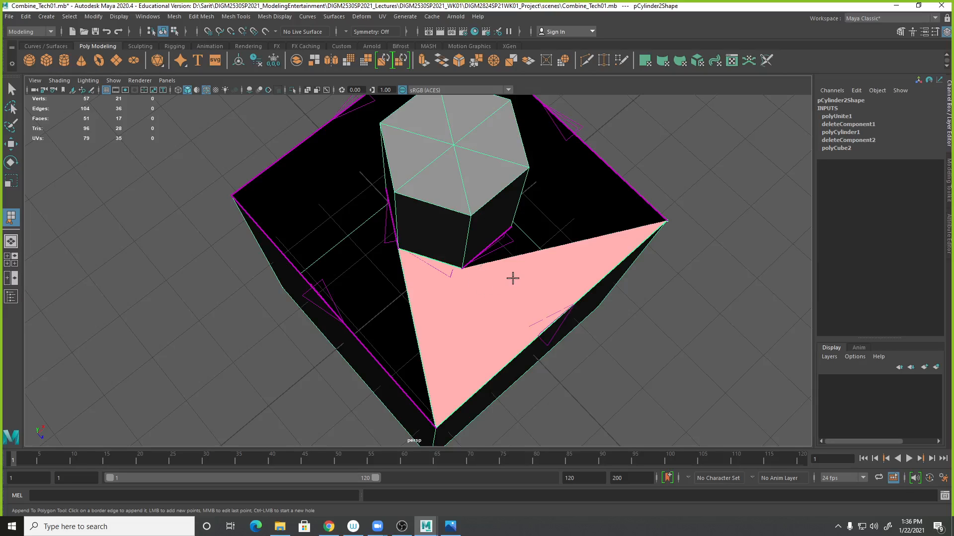
key("ctrl+z")
left_click_drag(460, 305, 552, 304, "alt")
left_click(313, 344)
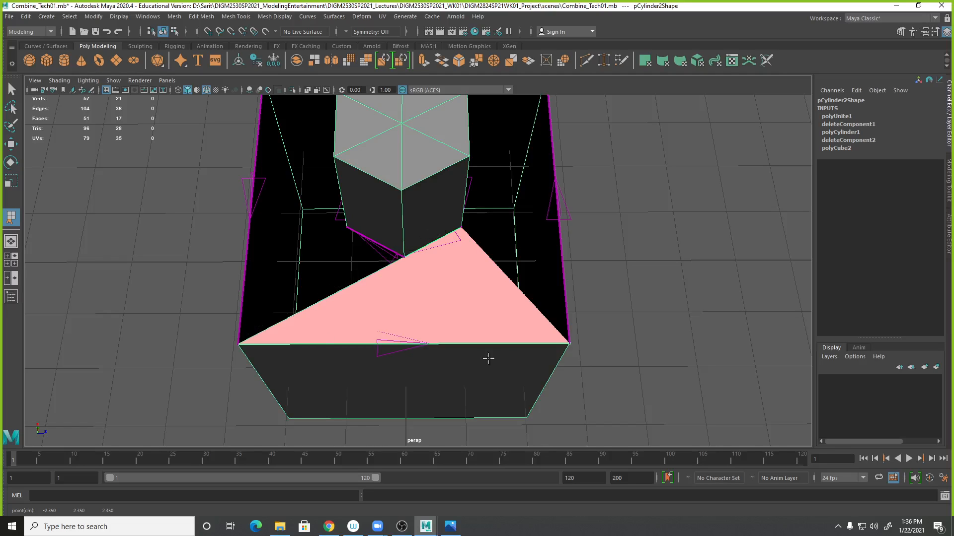
left_click_drag(677, 315, 677, 343, "alt")
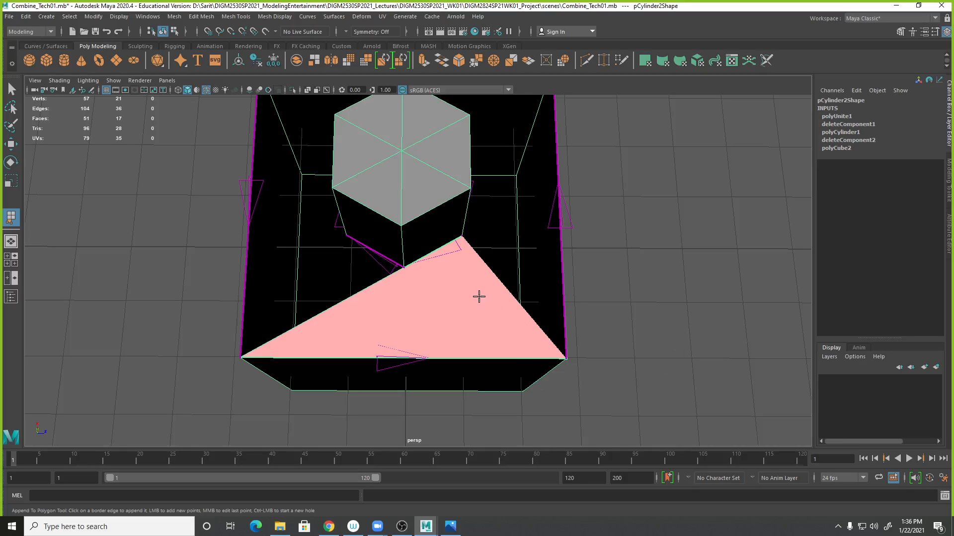
key("Return")
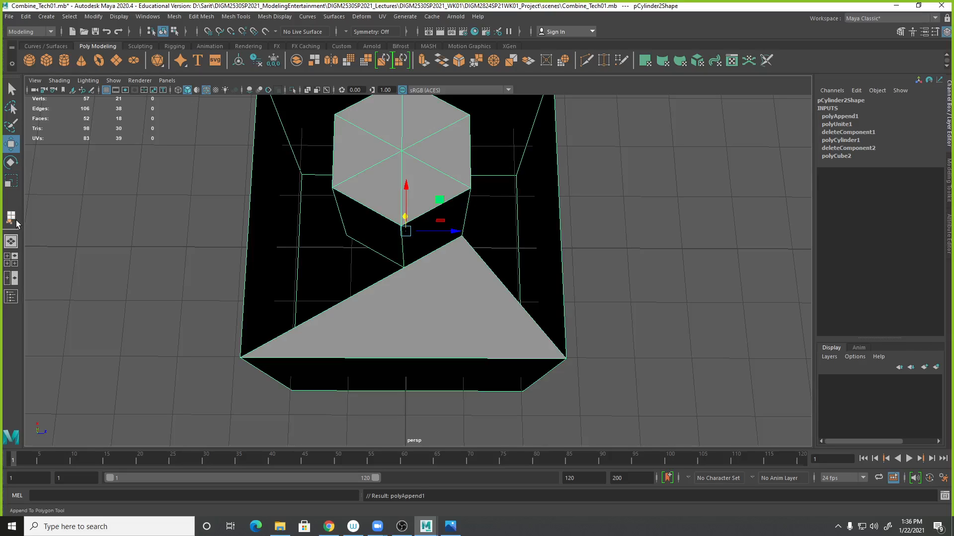
- Append a second triangular face between the cylinder's bottom edge and the cube's front-left top corner
left_click(10, 222)
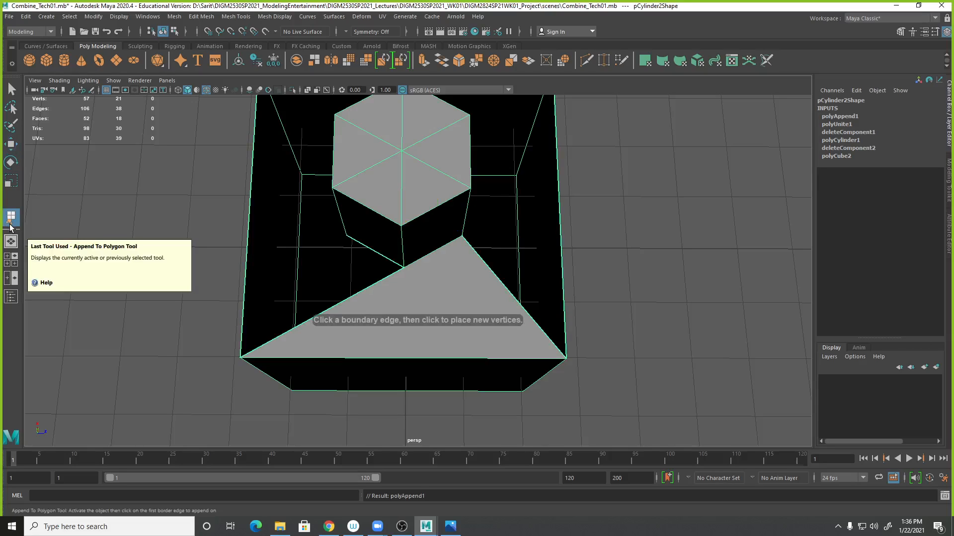
left_click(236, 16)
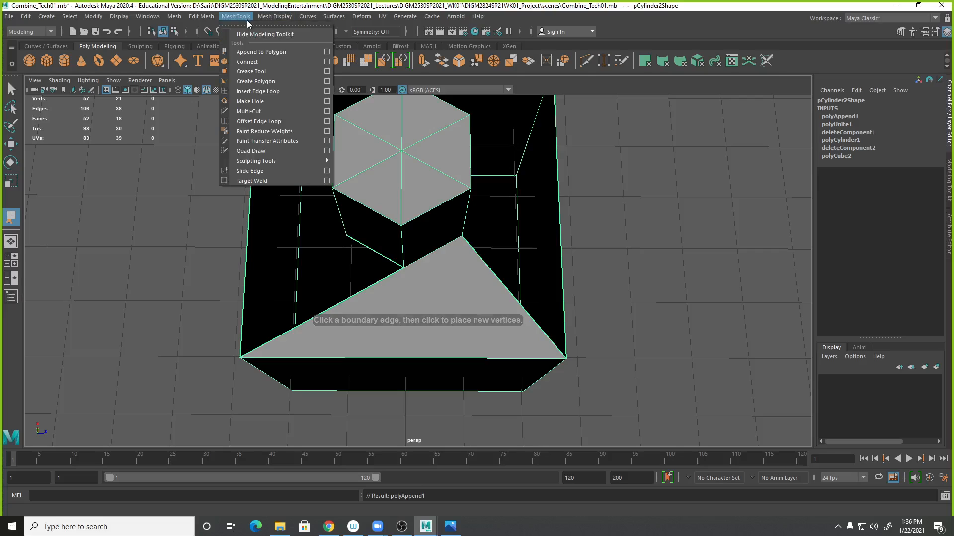
left_click(377, 253)
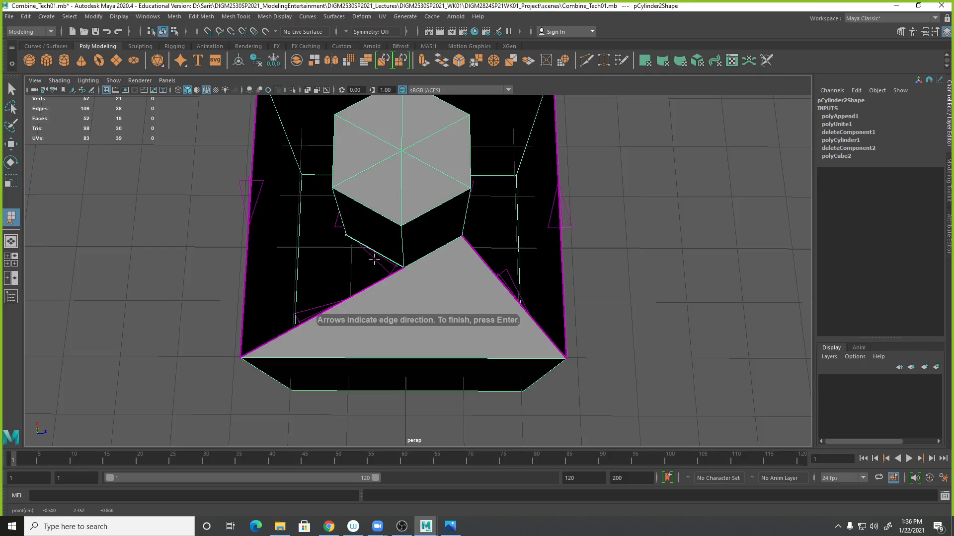
left_click_drag(613, 275, 347, 278, "alt")
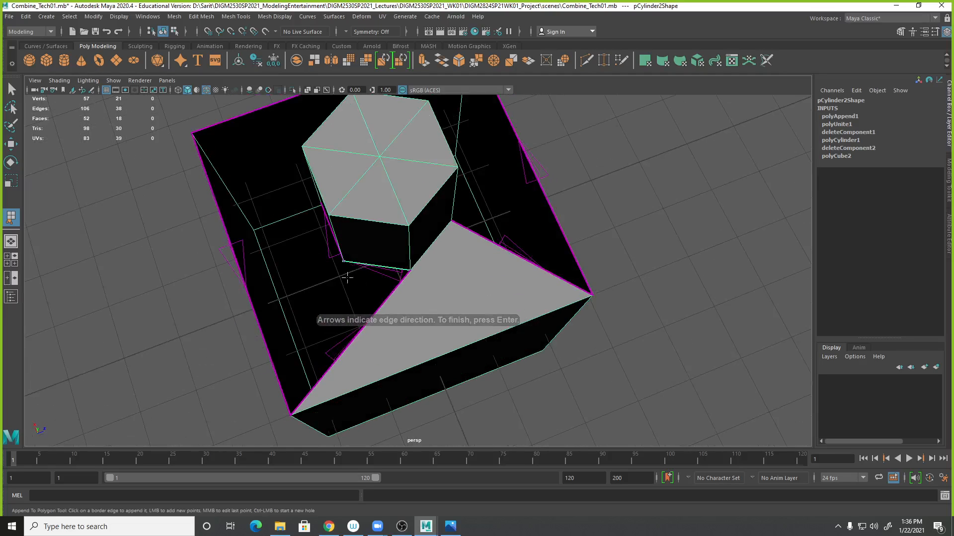
left_click(236, 259)
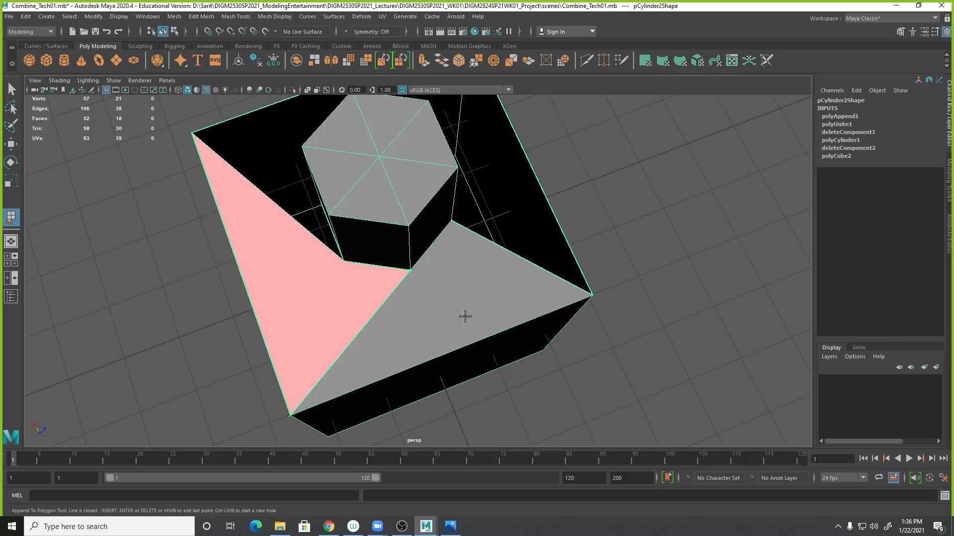
left_click_drag(663, 358, 385, 348, "alt")
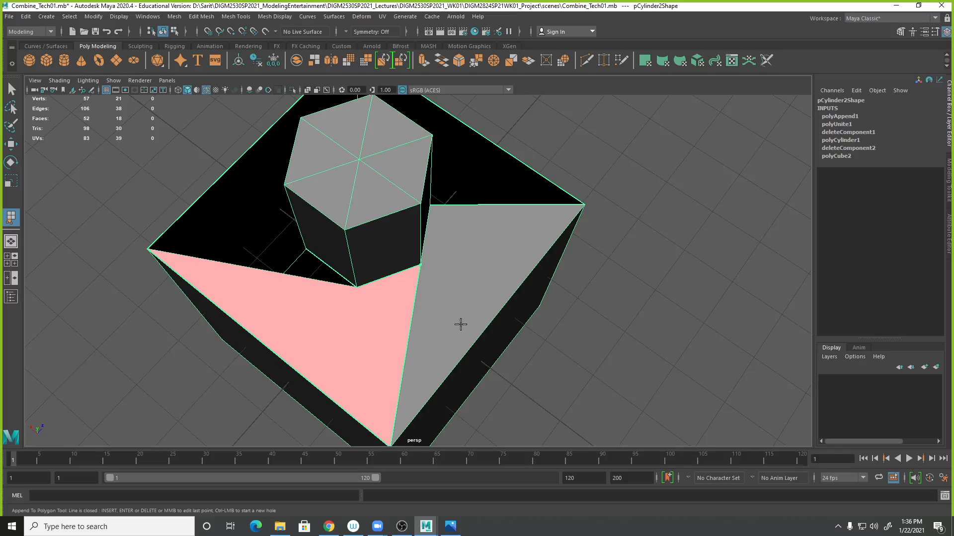
key("Return")
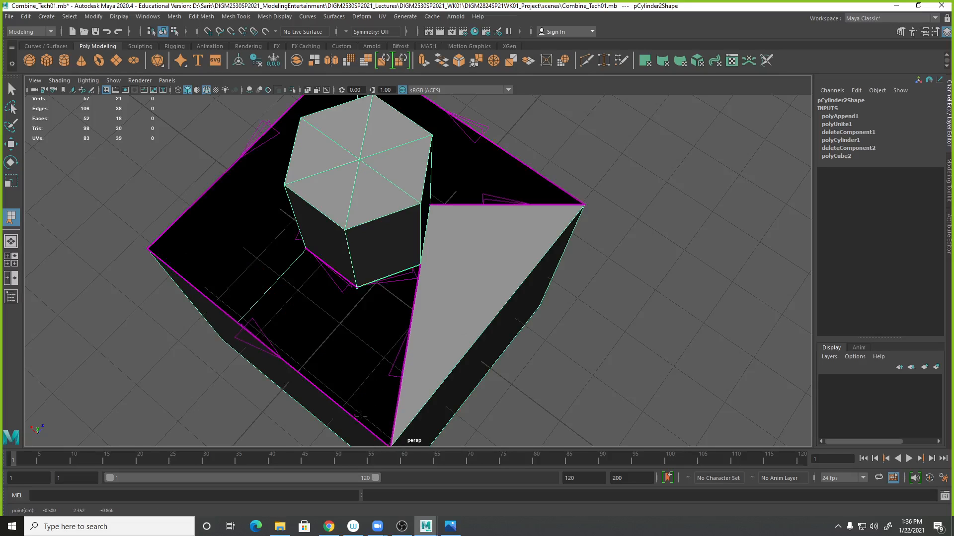
middle_click_drag(567, 401, 556, 309, "alt")
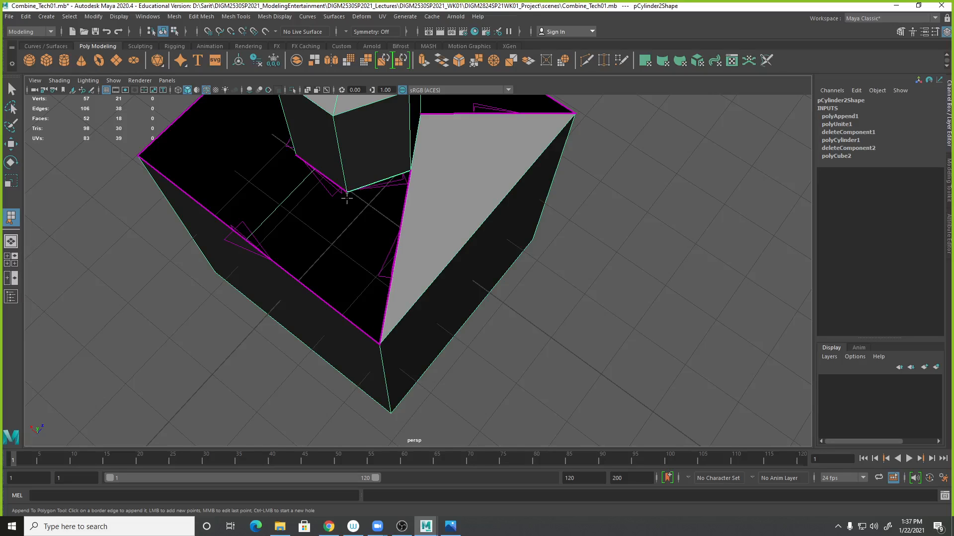
left_click(391, 293)
left_click(364, 269)
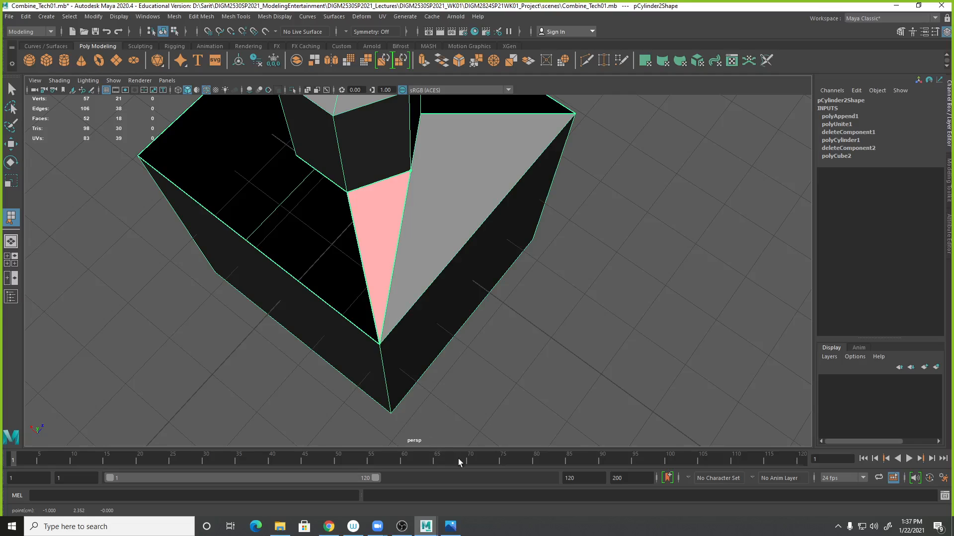
left_click_drag(523, 339, 461, 360, "alt")
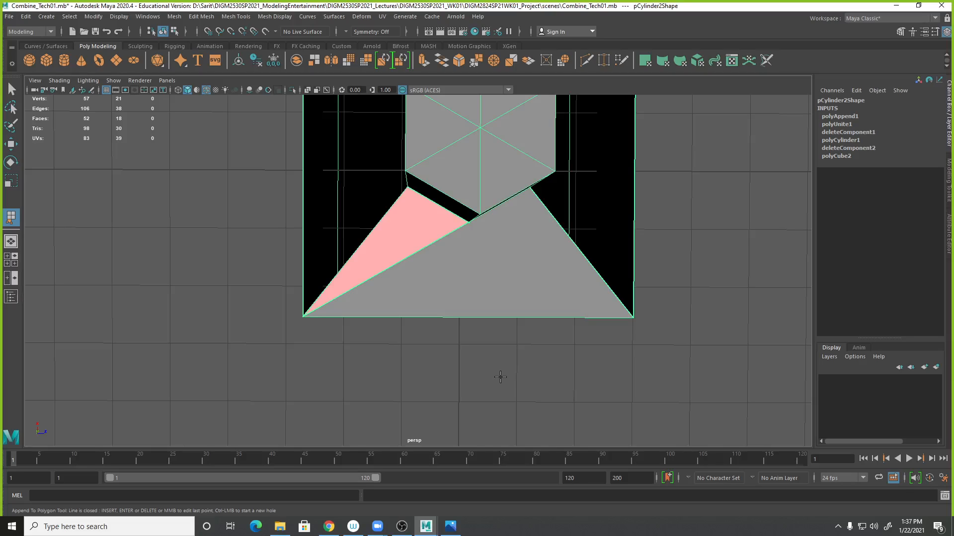
key("Return")
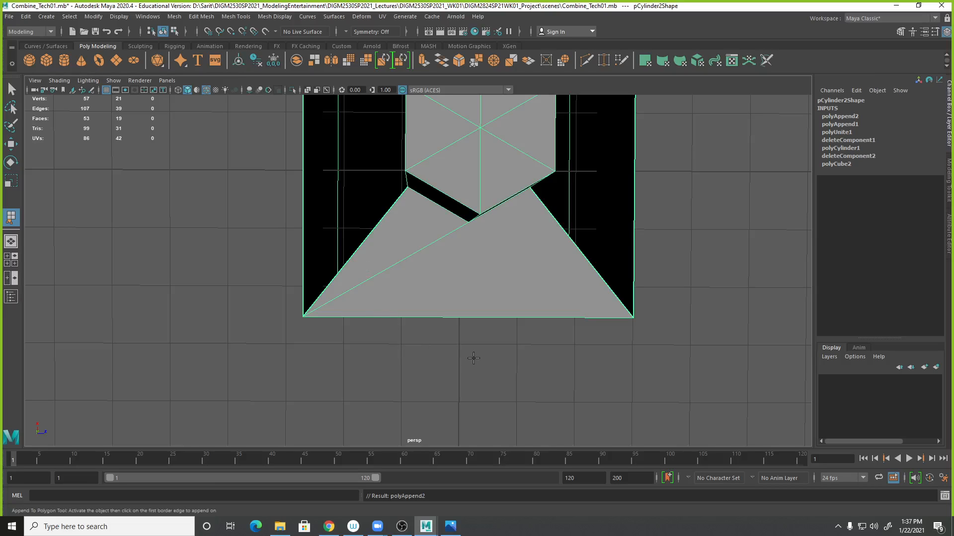
- Append a third triangular face joining the cube's left top edge to the cylinder's left bottom corner
middle_click_drag(474, 358, 512, 382, "alt")
mouse_move(512, 382)
left_mouse_down("alt")
mouse_move(523, 401)
mouse_move(511, 401)
left_mouse_up("alt")
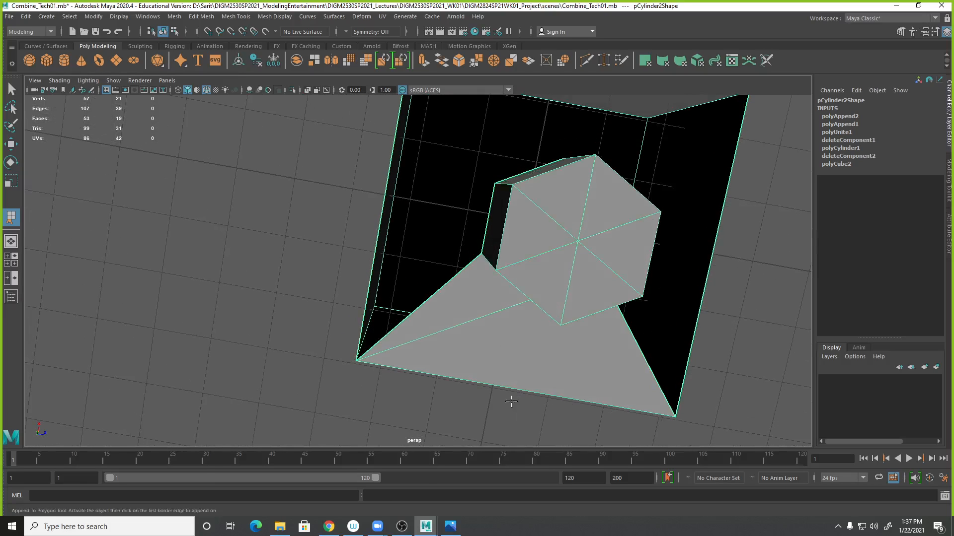
left_click(488, 218)
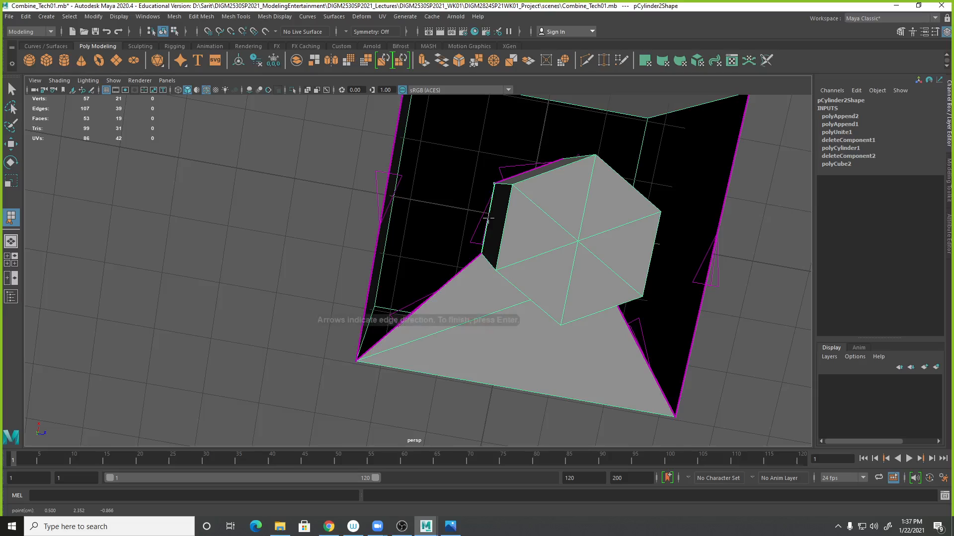
left_click(386, 187)
right_click_drag(325, 285, 348, 184, "alt")
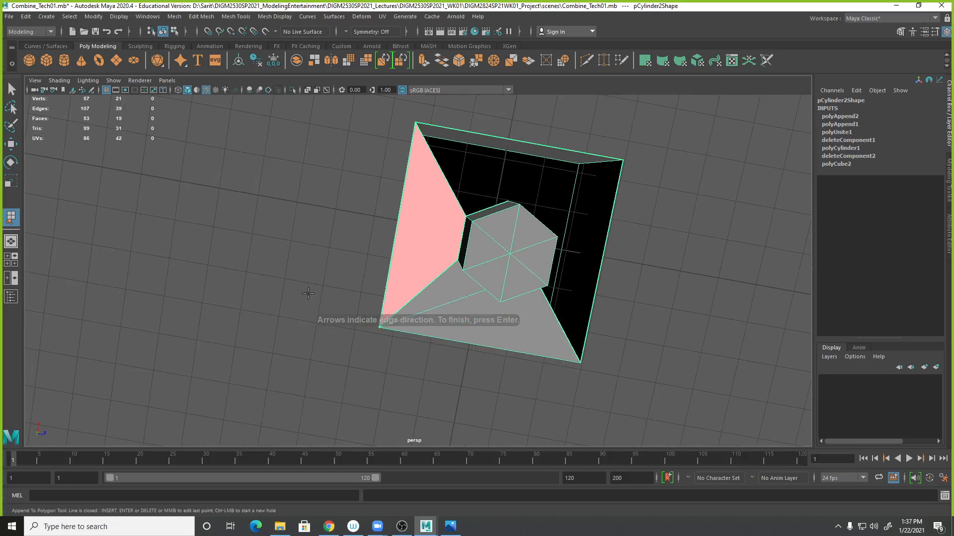
left_click_drag(345, 314, 321, 303, "alt")
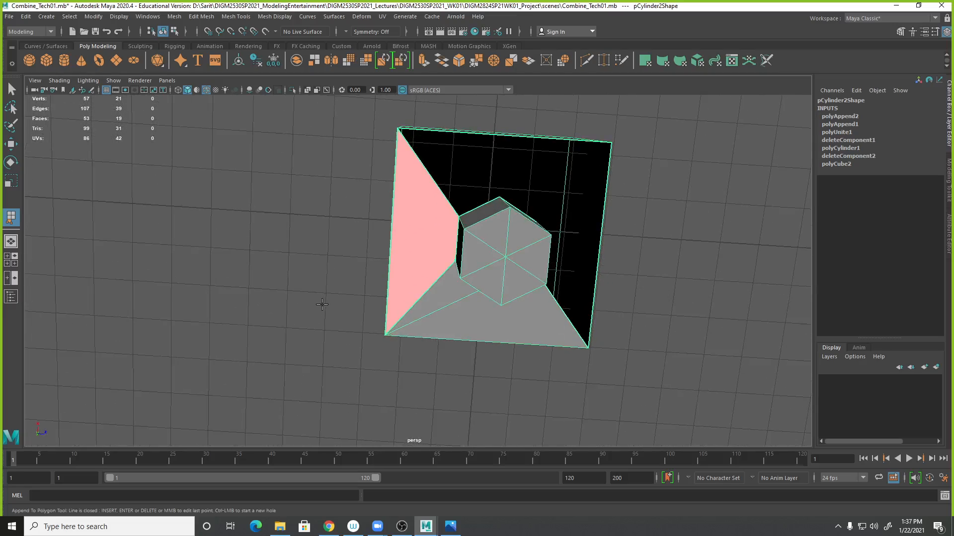
key("Return")
- Append another triangular face between the cube's left top edge and the cylinder's nearest corner, redoing the last point once
left_click(445, 128)
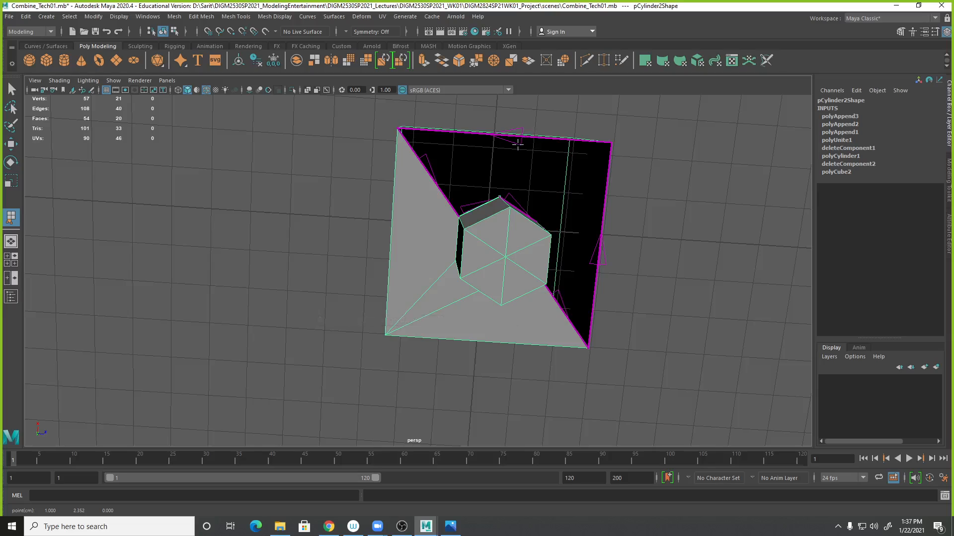
left_click(436, 184)
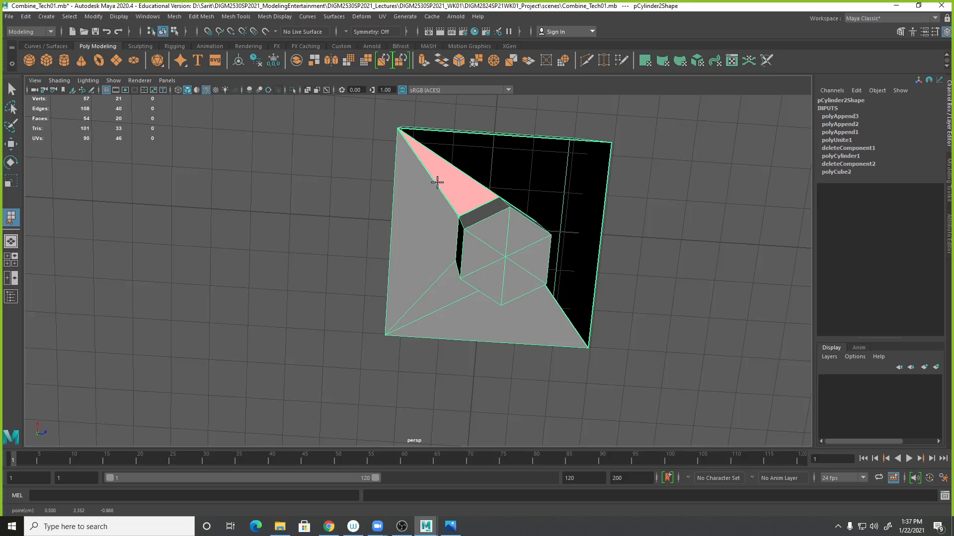
left_click_drag(688, 248, 702, 266, "alt")
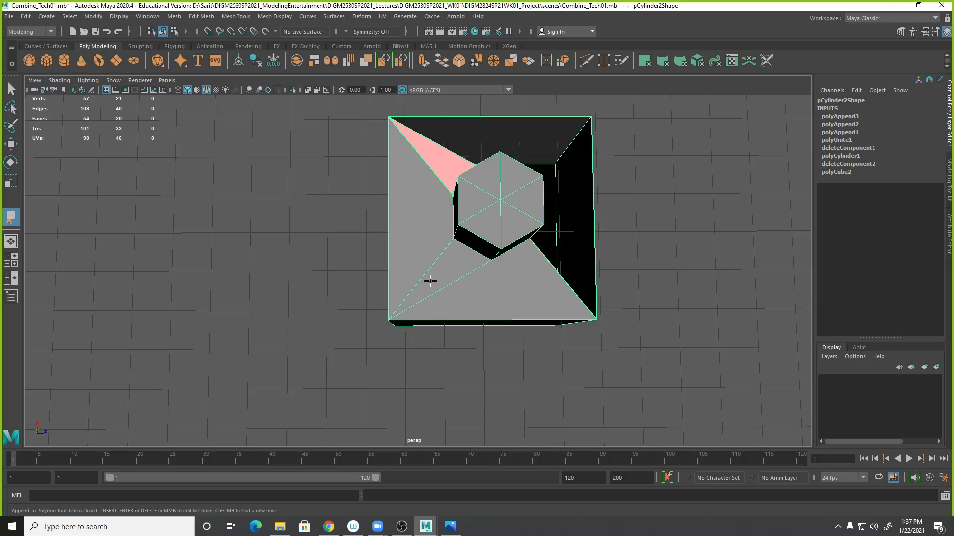
left_click_drag(437, 339, 468, 295, "alt")
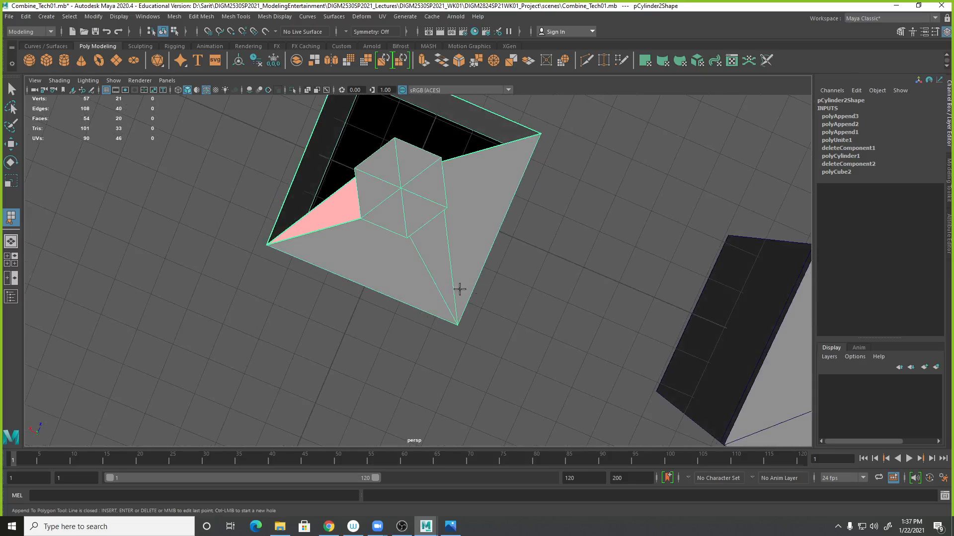
left_click_drag(547, 278, 641, 311, "alt")
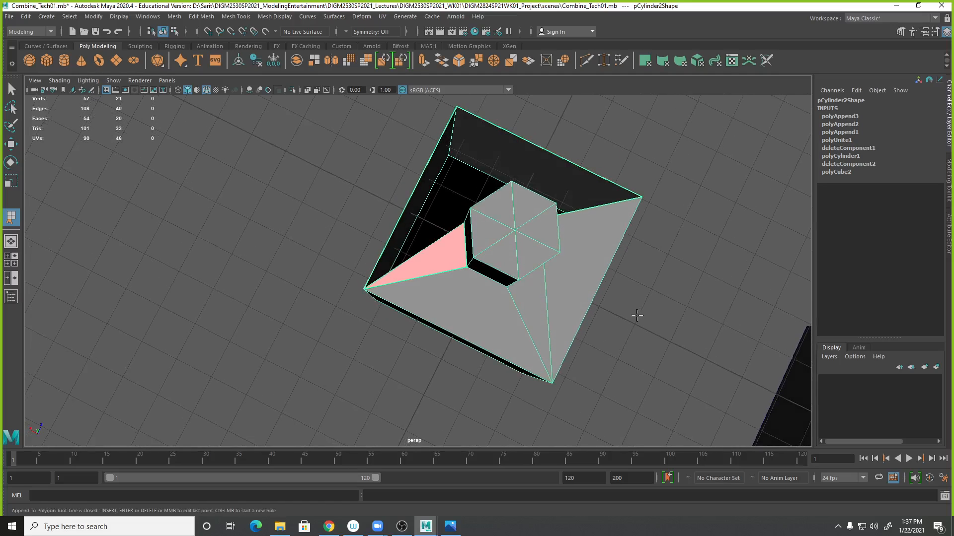
key("ctrl+z")
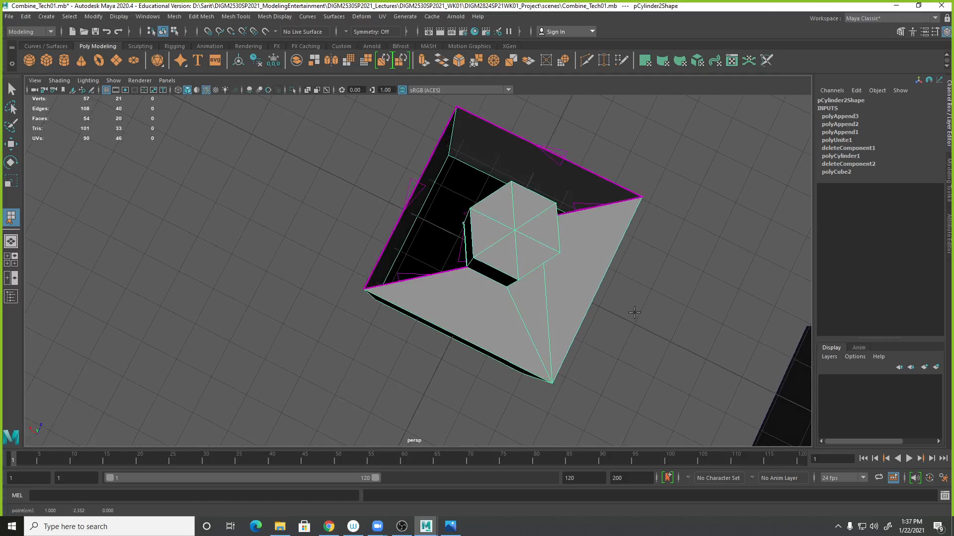
left_click(428, 159)
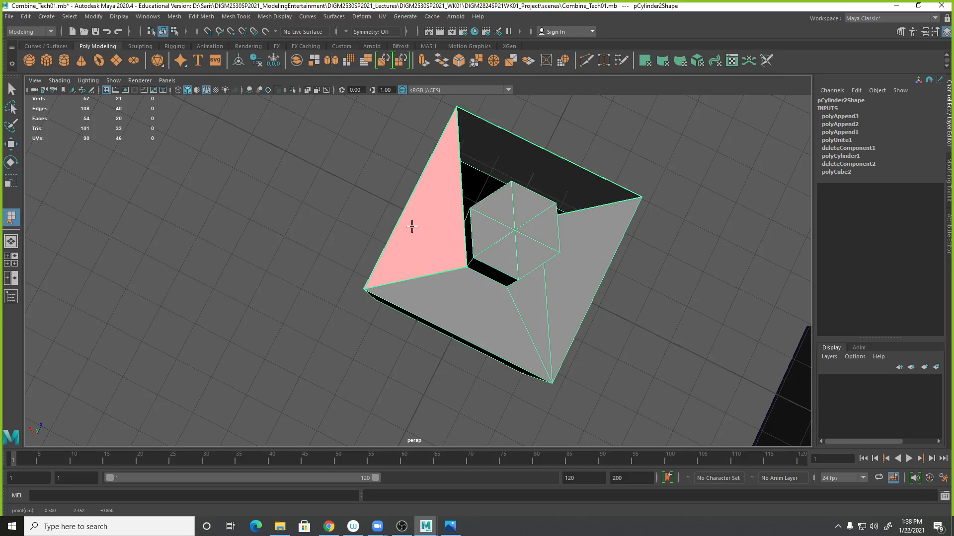
left_click_drag(660, 314, 684, 336, "alt")
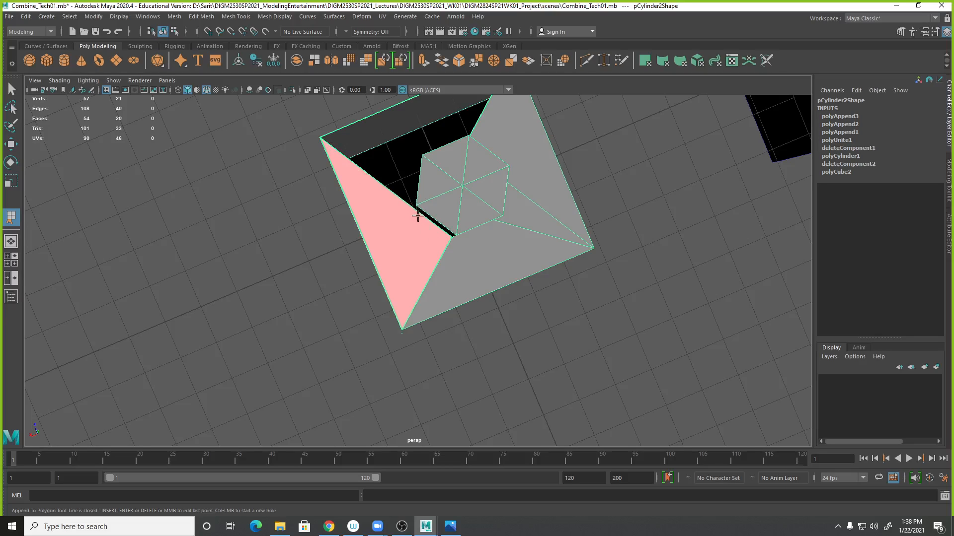
left_click_drag(502, 295, 630, 318, "alt")
key("Return")
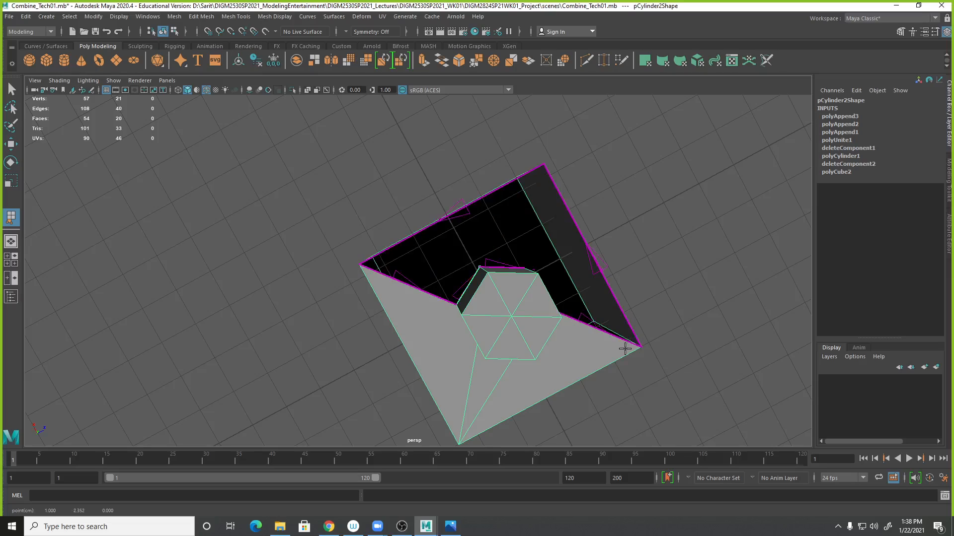
- Append a triangular face joining the cube's back-left top corner to the cylinder's adjacent bottom edge
left_click(397, 279)
left_click_drag(607, 418, 520, 307, "alt")
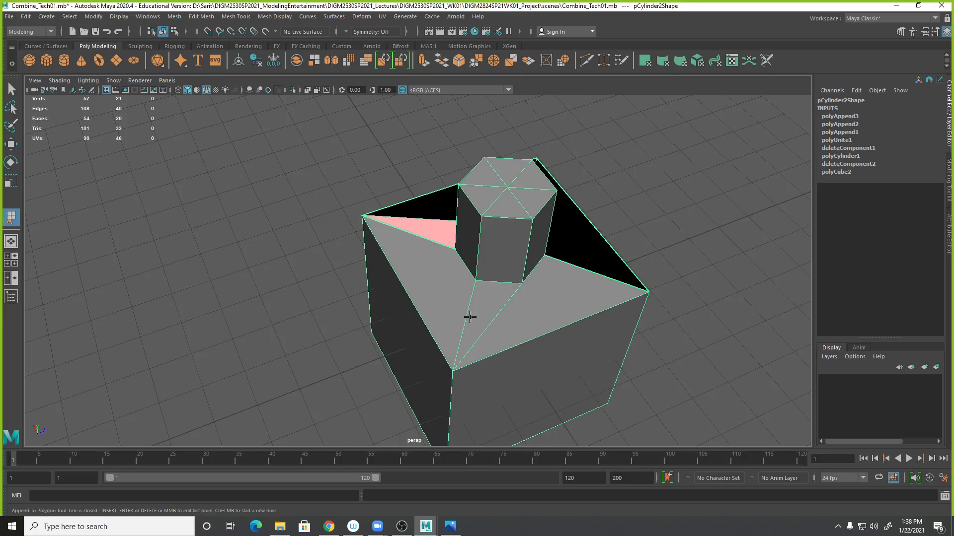
left_click_drag(708, 270, 601, 343, "alt")
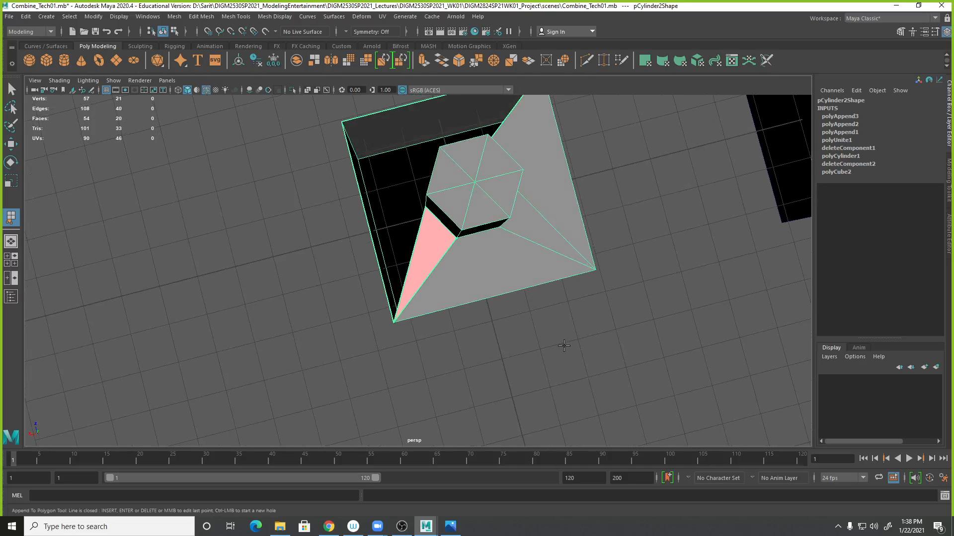
key("Return")
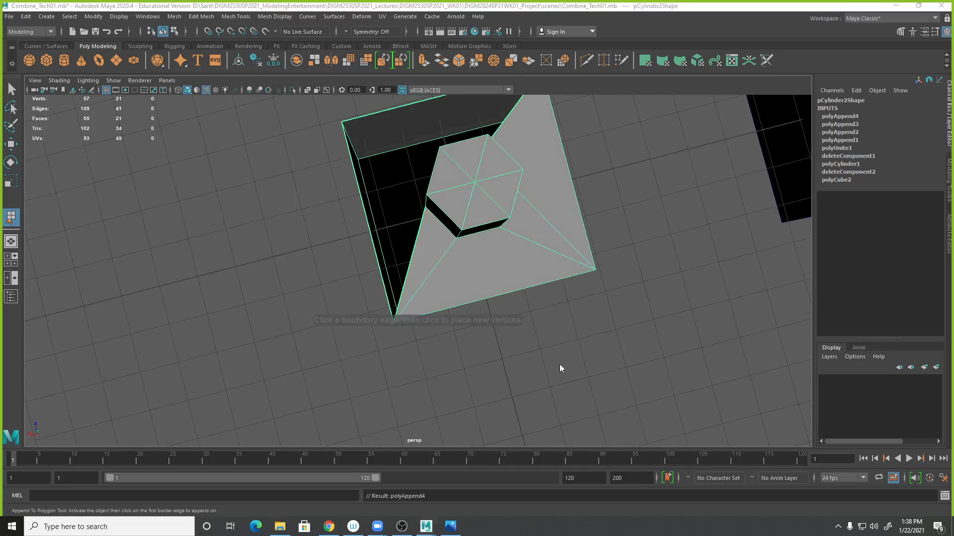
- Append a large triangular face between the cube's front-left top edge and the cylinder's nearest corner
left_click_drag(545, 187, 583, 311, "alt")
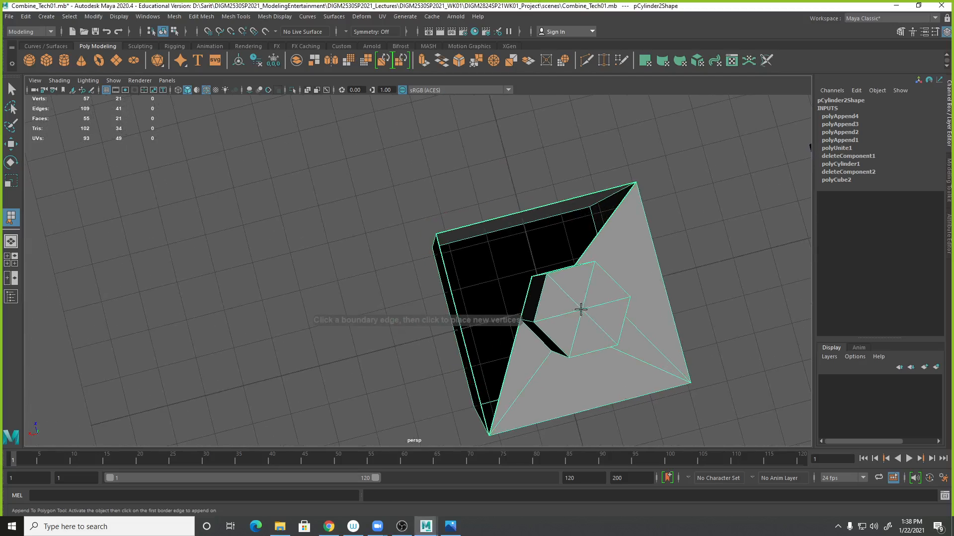
left_click(524, 296)
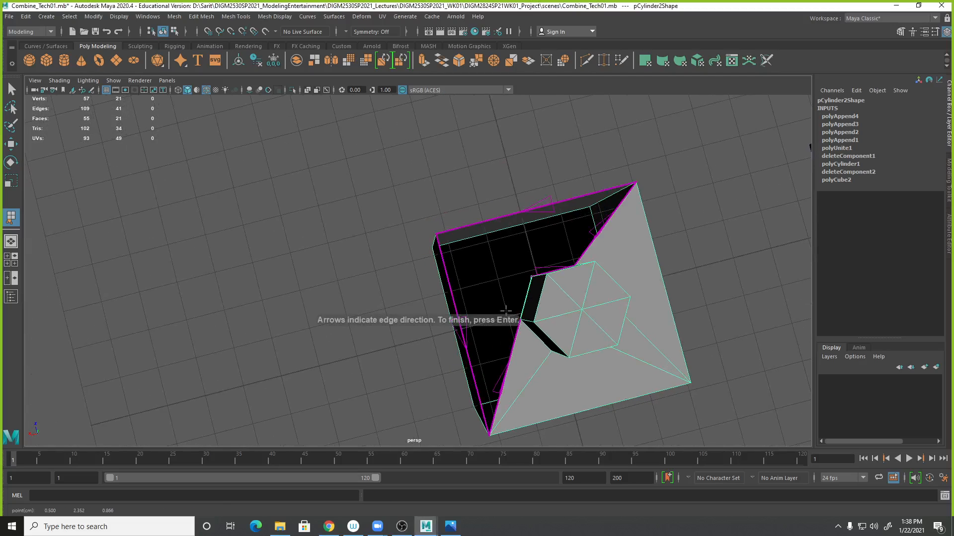
left_click(454, 308)
left_click_drag(473, 352, 616, 421, "alt")
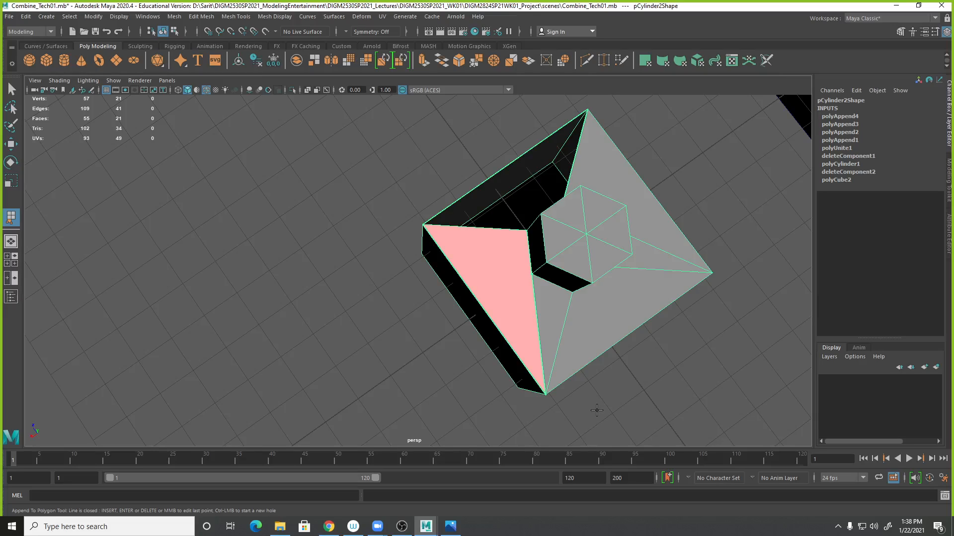
key("Return")
- Append the final face filling the remaining gap along the cube's back top edge
left_click_drag(582, 295, 574, 259, "alt")
left_click(547, 235)
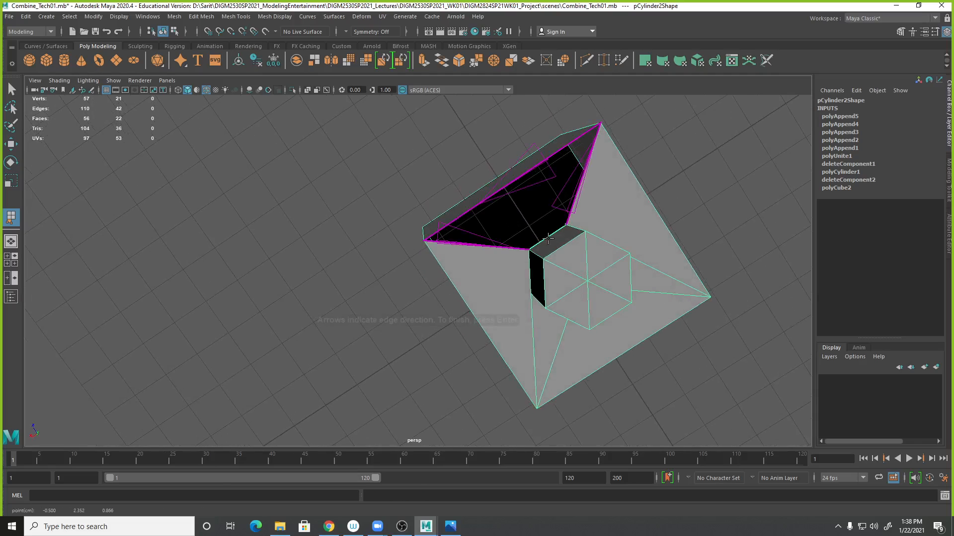
left_click(495, 191)
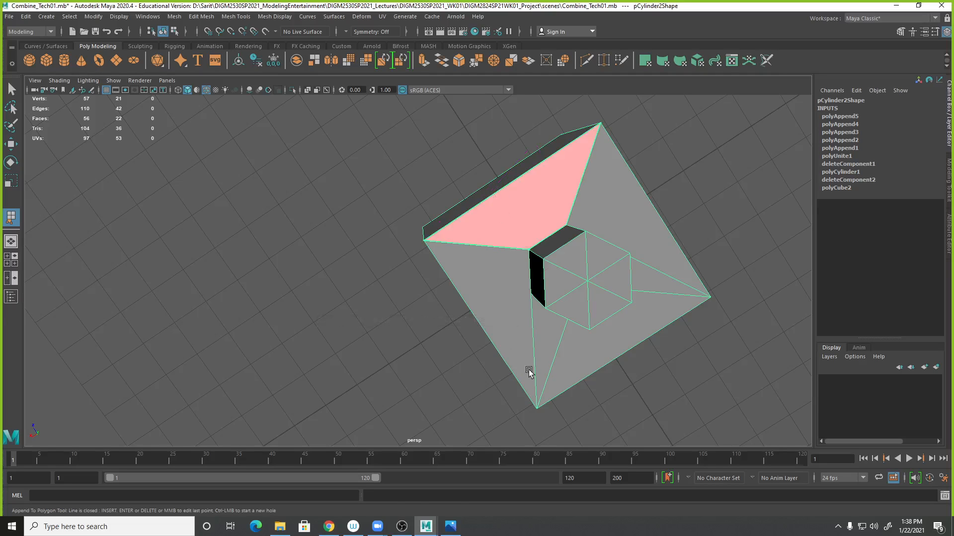
key("Return")
- Use Multi-Cut to split the top face with an edge from a cylinder corner to the cube's corner
left_click_drag(668, 398, 666, 268, "alt")
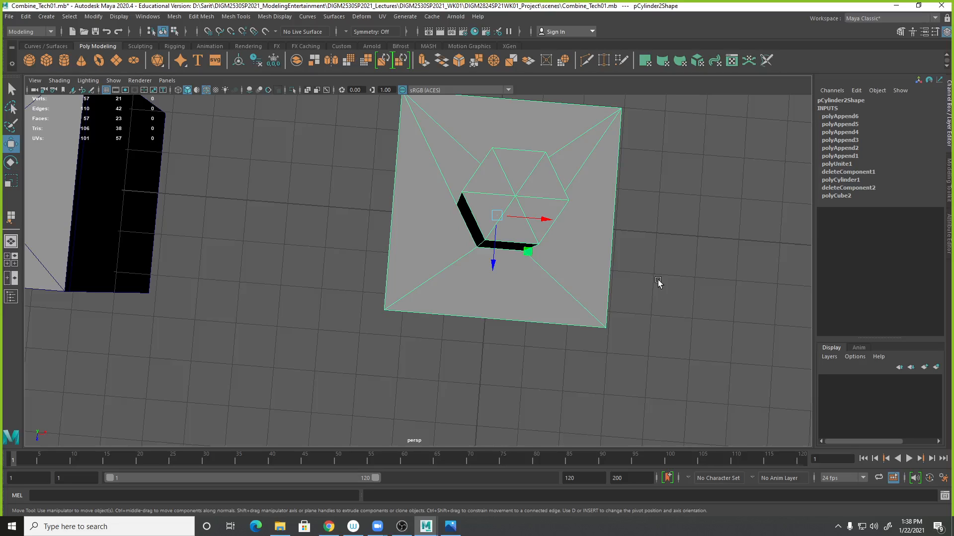
left_click_drag(783, 374, 523, 198, "alt")
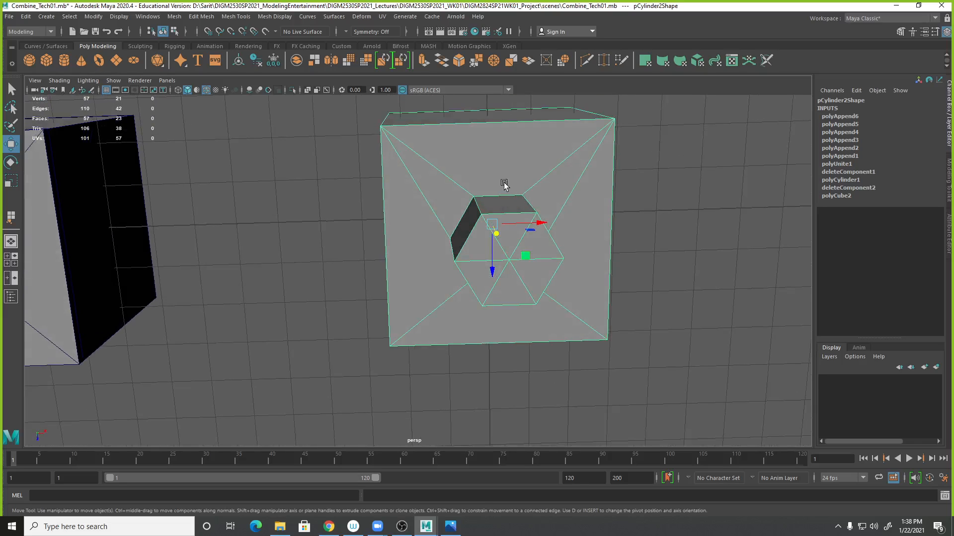
left_click_drag(445, 234, 552, 245, "alt")
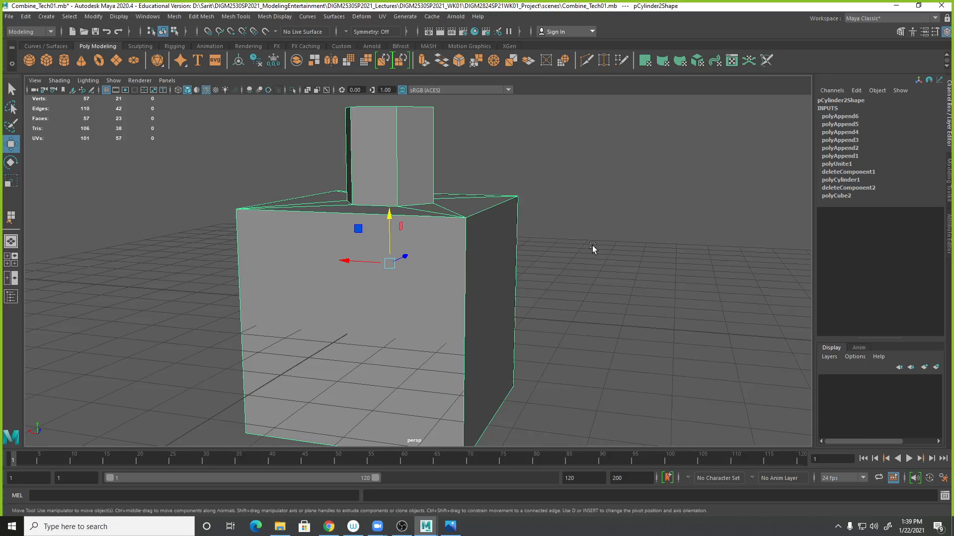
left_click_drag(418, 200, 681, 247, "alt")
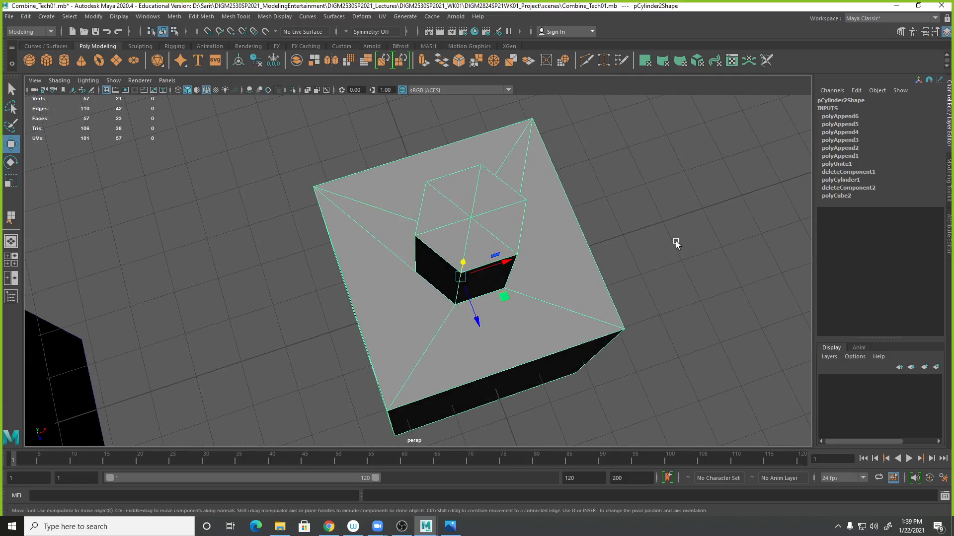
left_click(221, 19)
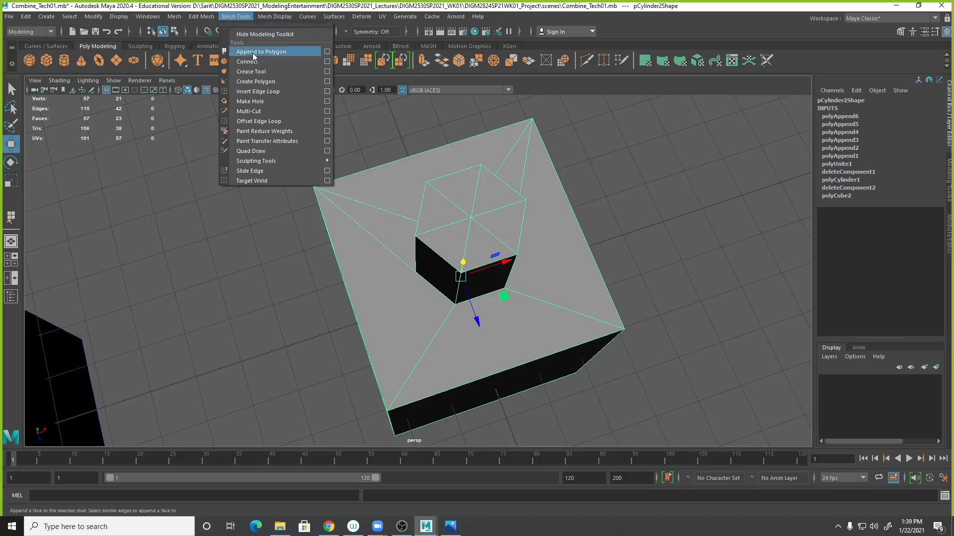
left_click(254, 113)
left_click_drag(615, 323, 682, 367, "alt")
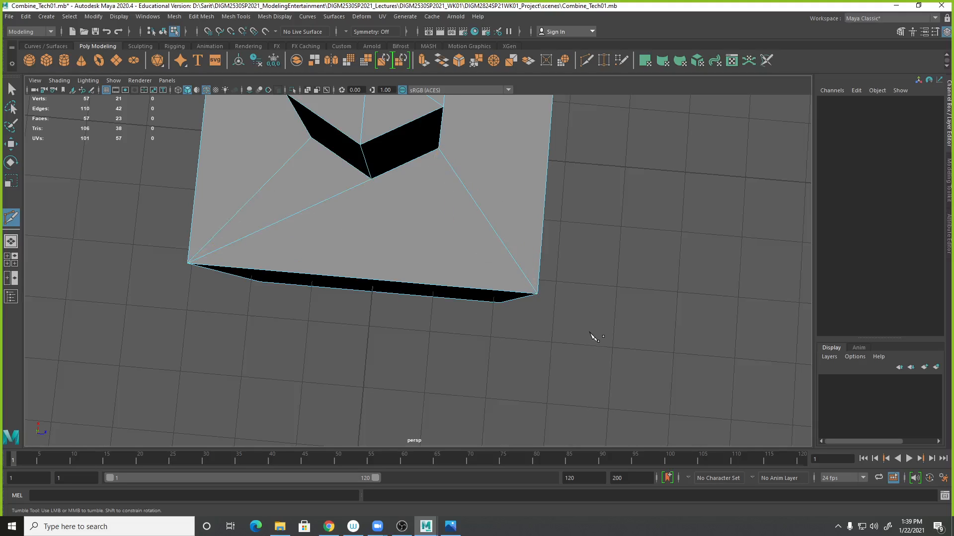
left_click(323, 201)
left_click(413, 217)
left_click(310, 207)
left_click_drag(310, 209, 412, 224)
left_click_drag(487, 218, 547, 304)
key("Return")
- Cut another edge with Multi-Cut from the cylinder's back corner to the cube's back-right corner
left_click_drag(593, 220, 579, 315, "alt")
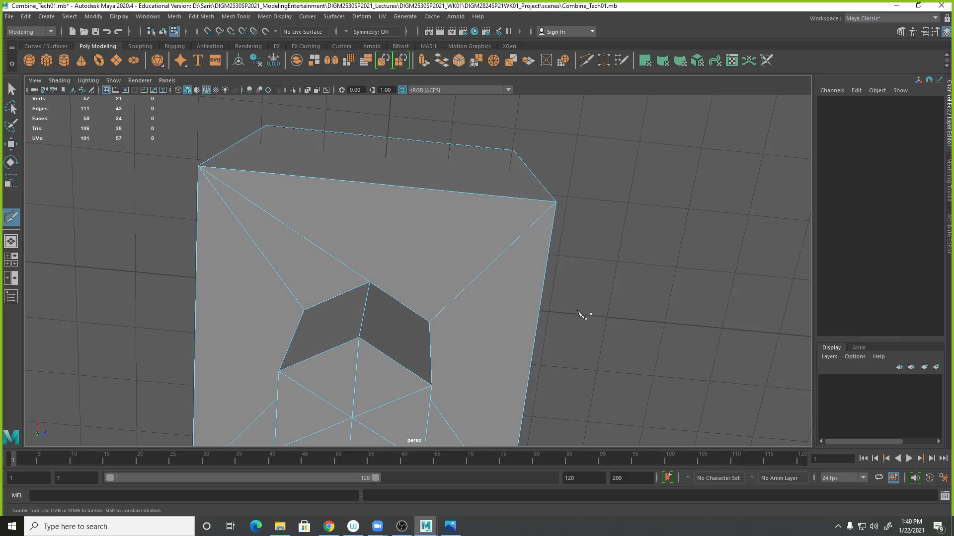
left_click(369, 282)
left_click(557, 202)
right_click(598, 218)
right_click_drag(646, 311, 437, 269, "alt")
left_click_drag(562, 342, 731, 320, "alt")
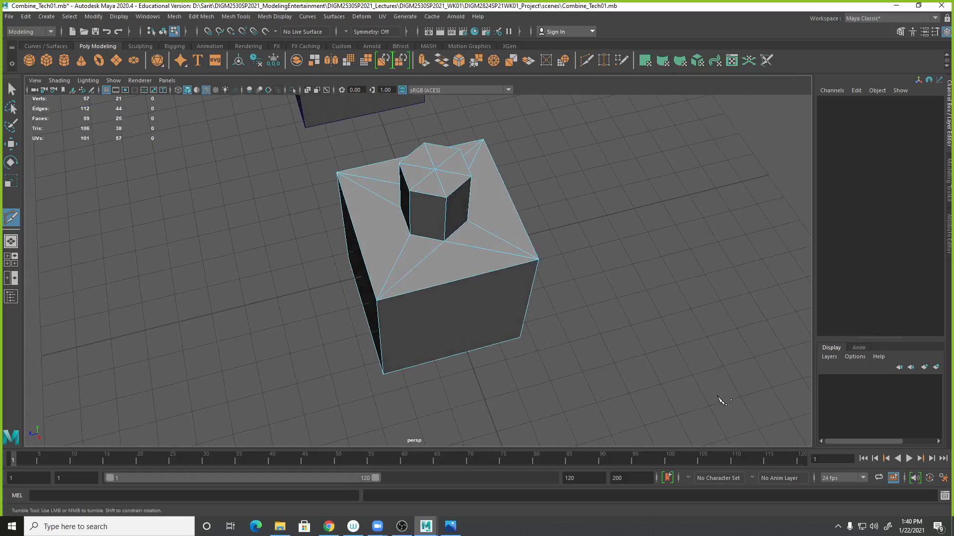
- Select the hydrant mesh and toggle the smooth preview on and off to check its shape
left_click(11, 89)
left_click_drag(671, 290, 701, 282, "alt")
right_click_drag(421, 195, 467, 181)
left_click(556, 317)
left_click_drag(555, 317, 452, 281, "alt")
left_click(459, 301)
key("3")
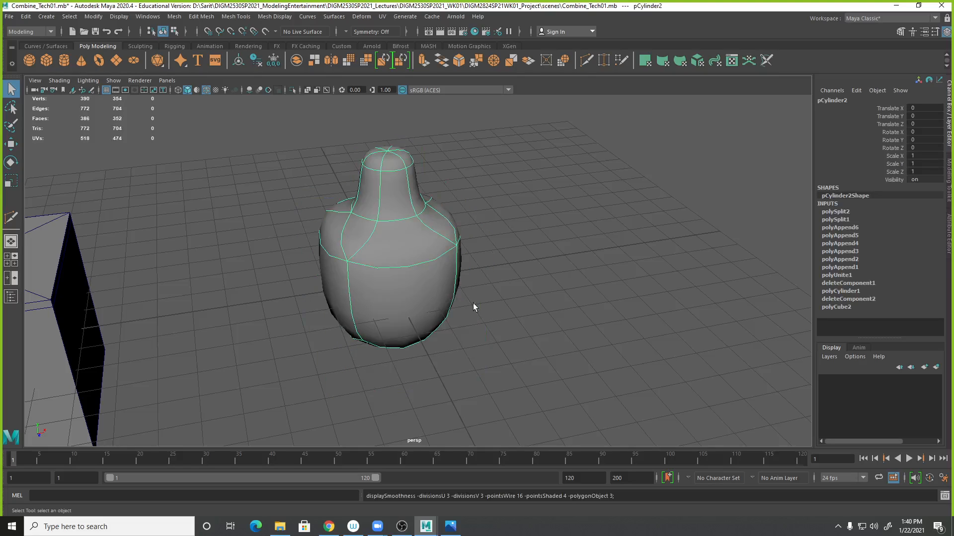
left_click_drag(506, 199, 457, 329, "alt")
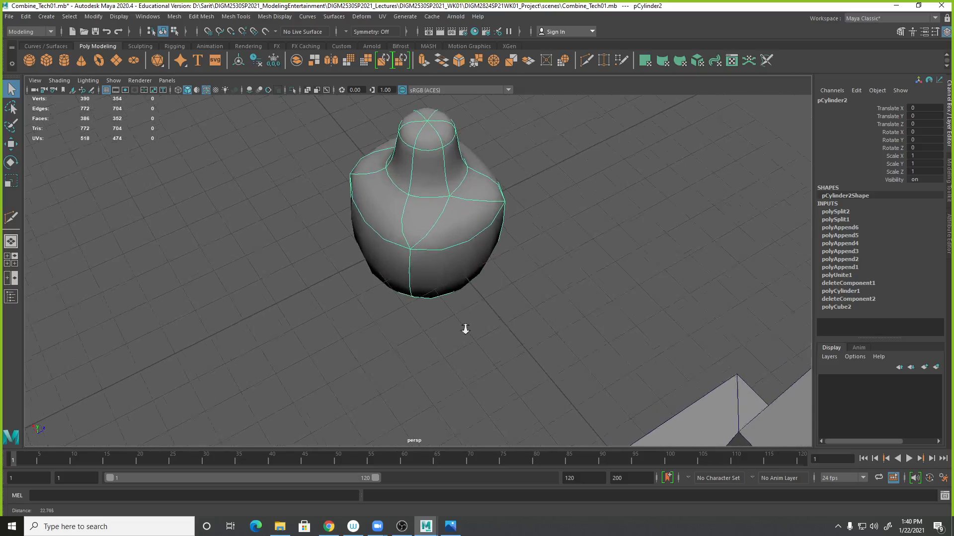
scroll(458, 328, "up", 3)
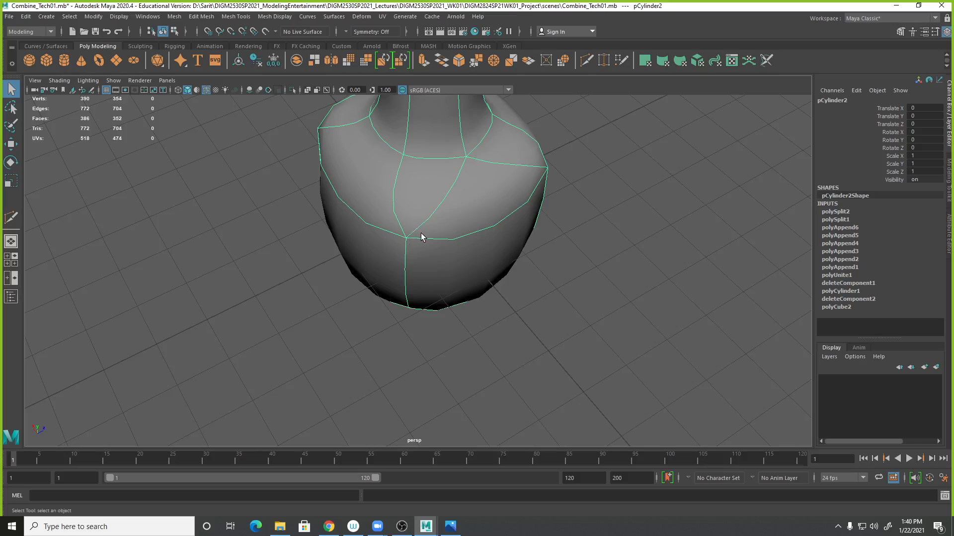
right_click_drag(536, 278, 489, 244, "alt")
middle_click_drag(488, 244, 451, 302, "alt")
key("1")
- Select the other cube model and save the scene
left_click_drag(586, 356, 411, 333, "alt")
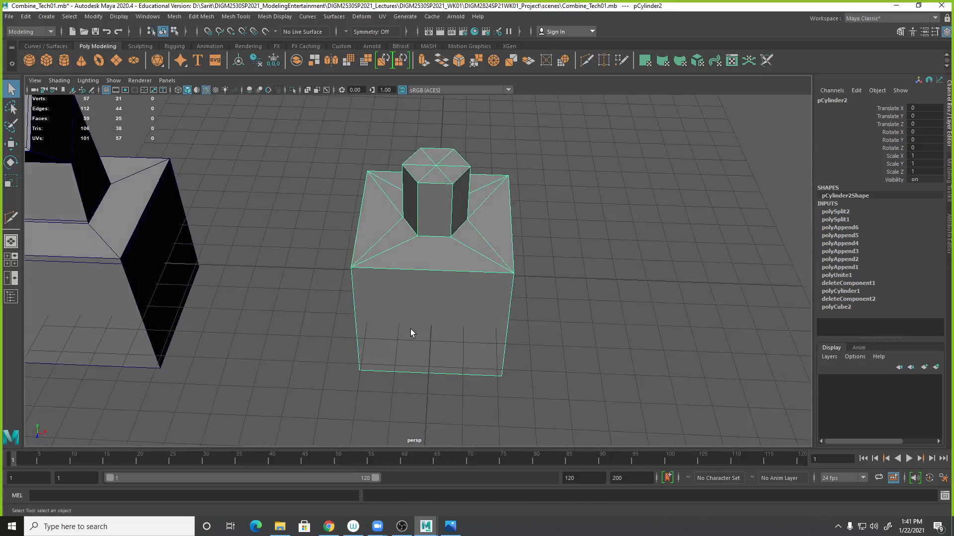
left_click_drag(498, 307, 238, 225, "alt")
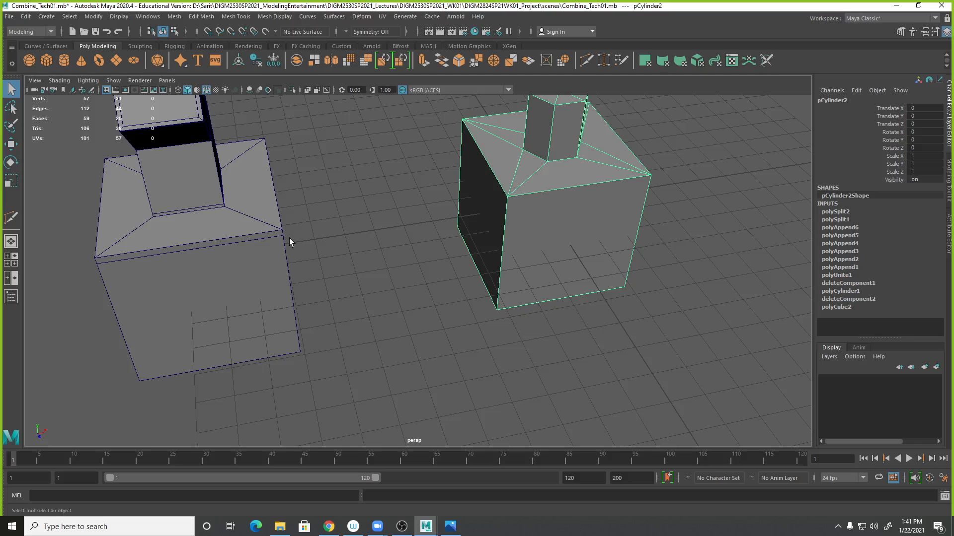
middle_click_drag(268, 215, 355, 233, "alt")
left_click(370, 236)
middle_click_drag(403, 262, 453, 288, "alt")
key("ctrl+s")
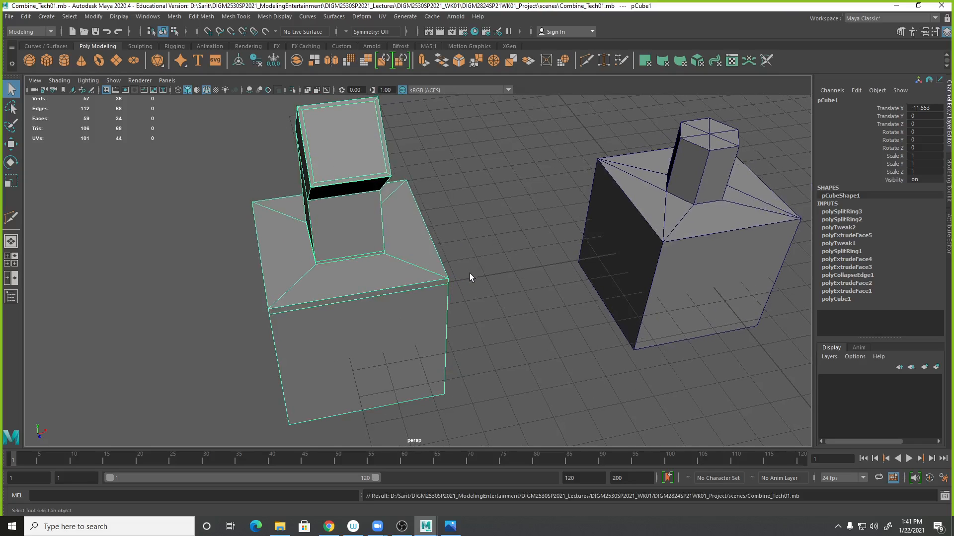
- Insert an edge loop around the base of the square post on the other cube model's sloped top faces
mouse_move(421, 265)
left_mouse_down("alt")
mouse_move(396, 264)
mouse_move(408, 263)
left_mouse_up("alt")
right_click_drag(408, 264, 428, 271, "alt")
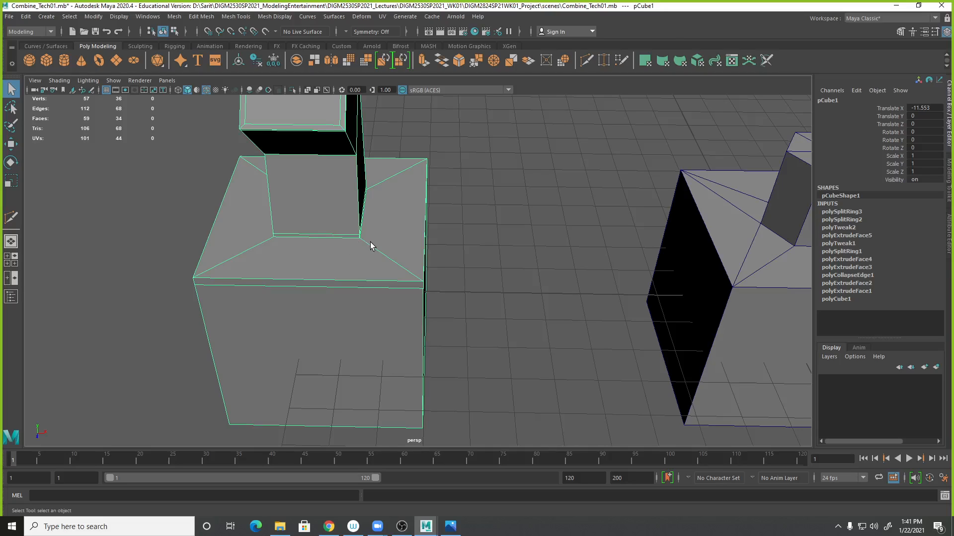
left_click(236, 17)
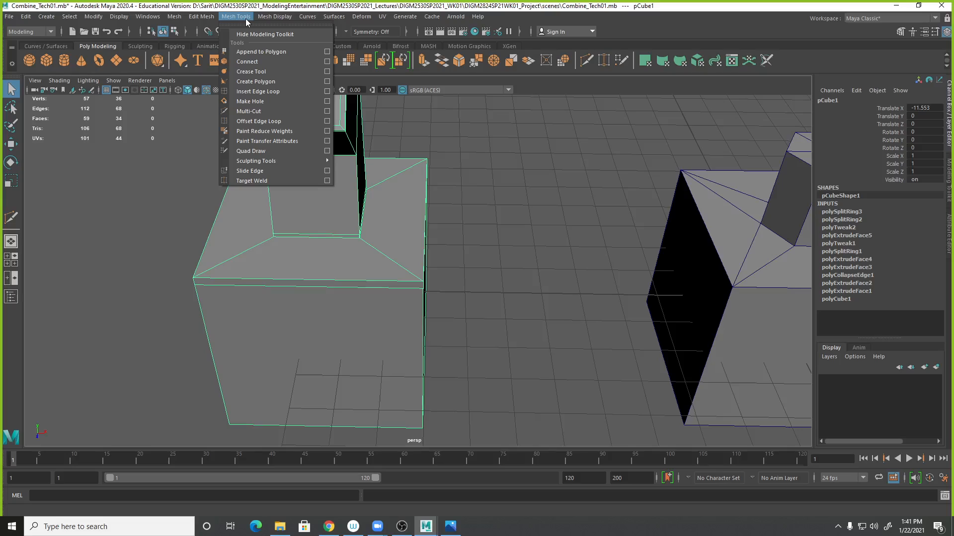
left_click(253, 91)
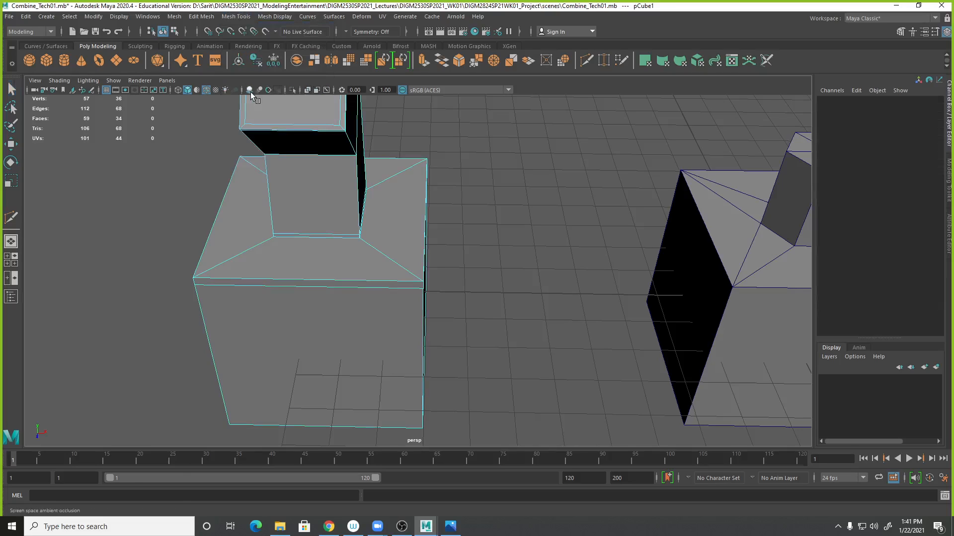
left_click(366, 242)
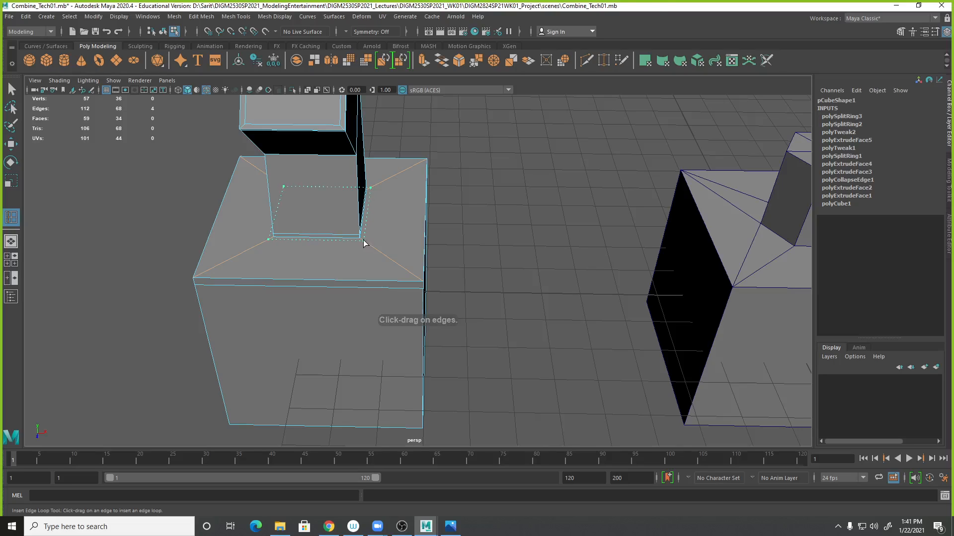
left_click(365, 243)
- Switch the square-post model to smooth preview and orbit around it to check its shape
left_click_drag(464, 234, 524, 218, "alt")
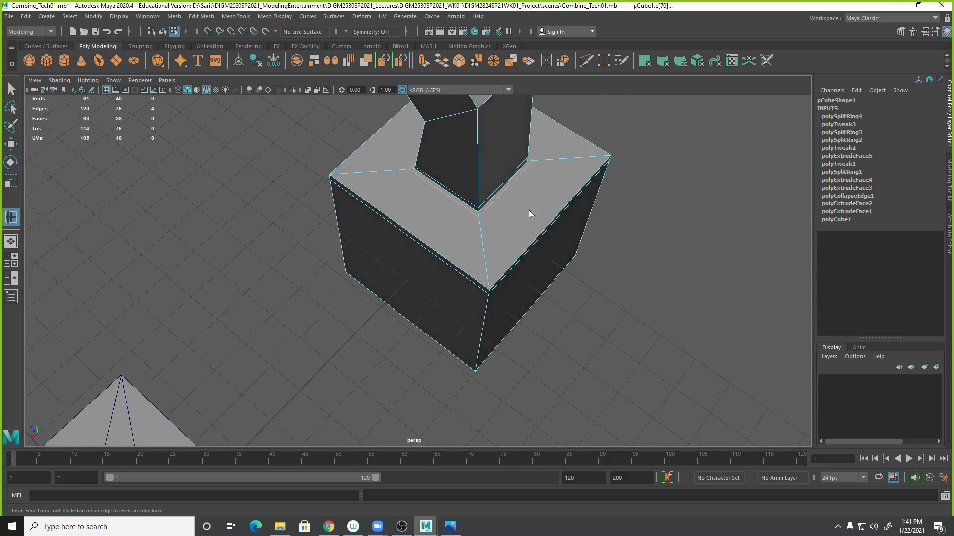
left_click_drag(598, 293, 724, 273, "alt")
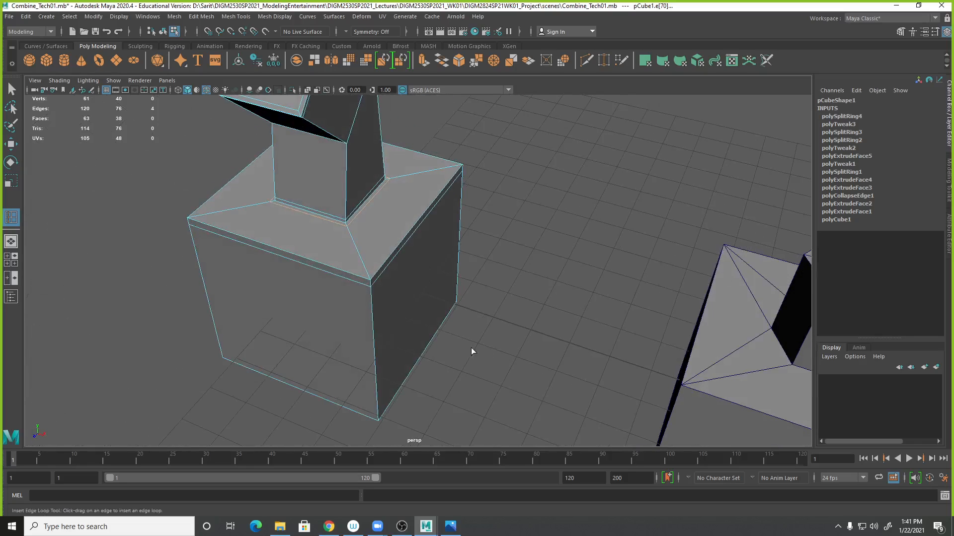
left_click_drag(506, 315, 558, 312, "alt")
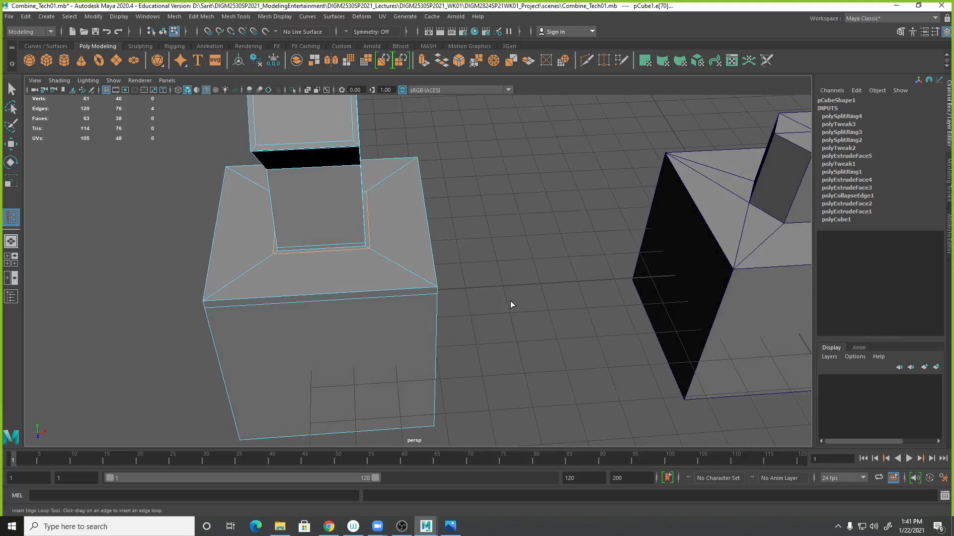
key("3")
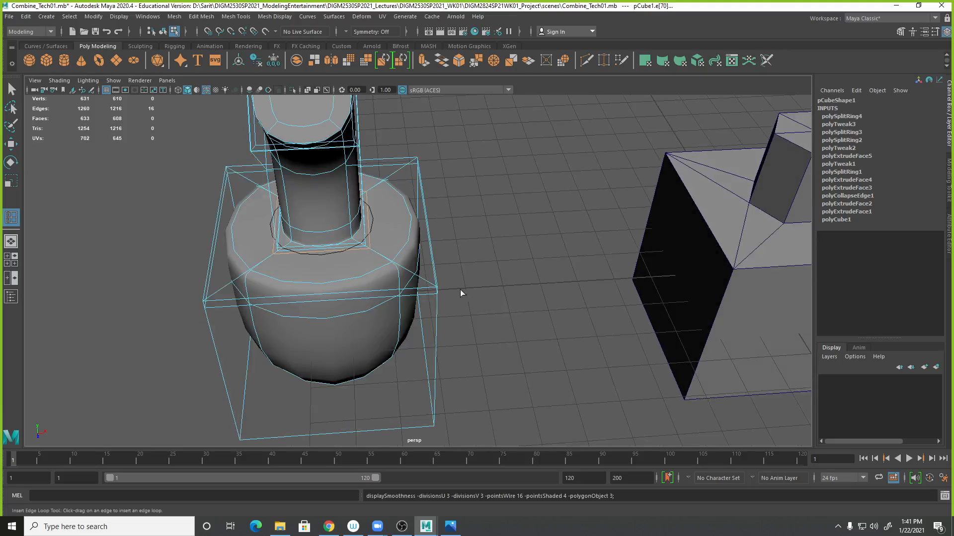
left_click(12, 90)
left_click_drag(335, 243, 361, 235, "alt")
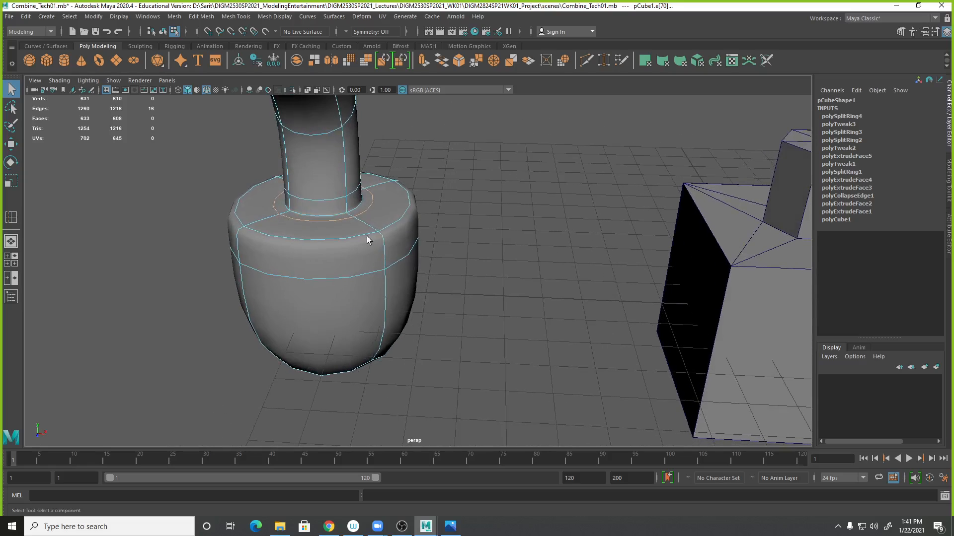
middle_click_drag(668, 275, 551, 284, "alt")
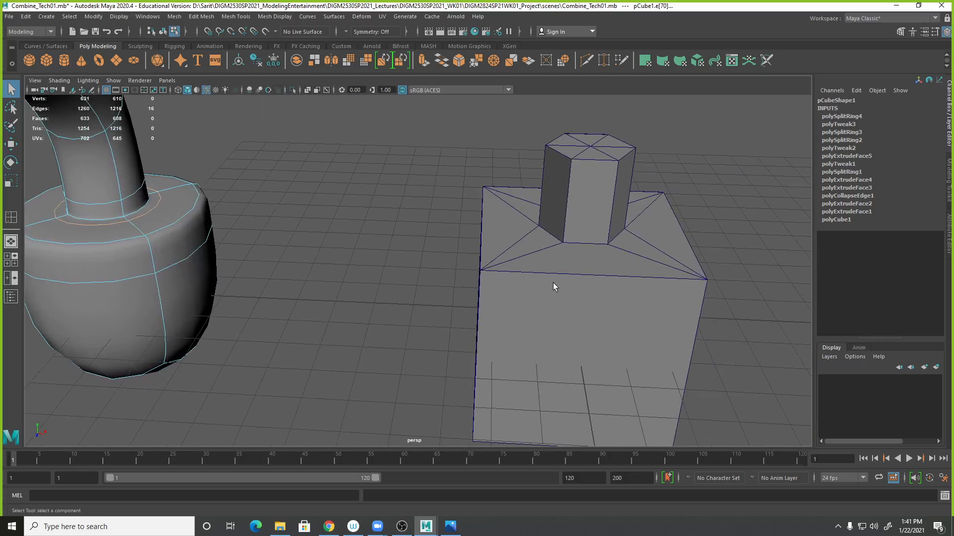
- Try inserting an edge loop across the hydrant mesh's sloped top faces, then undo it
left_click(574, 312)
left_click_drag(575, 312, 572, 310, "alt")
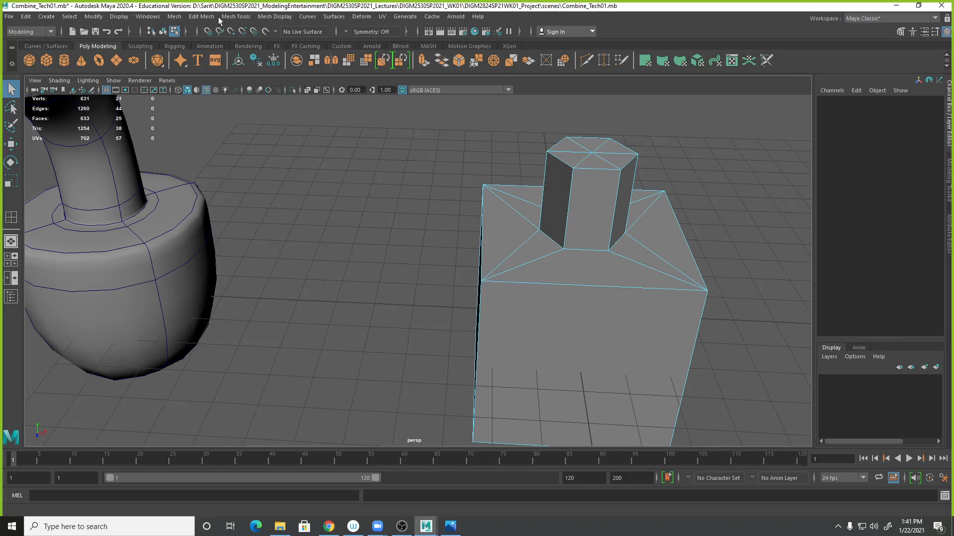
left_click(201, 17)
mouse_move(234, 20)
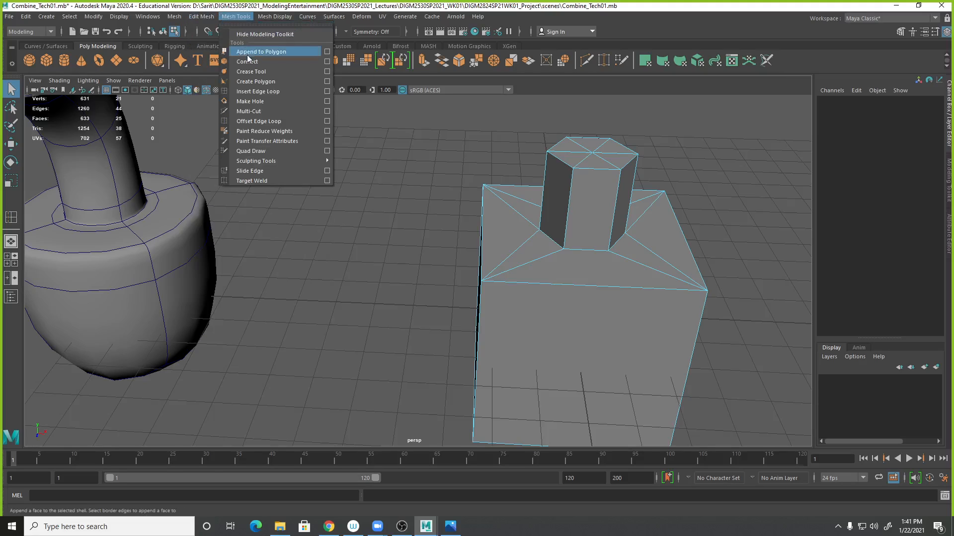
left_click(249, 92)
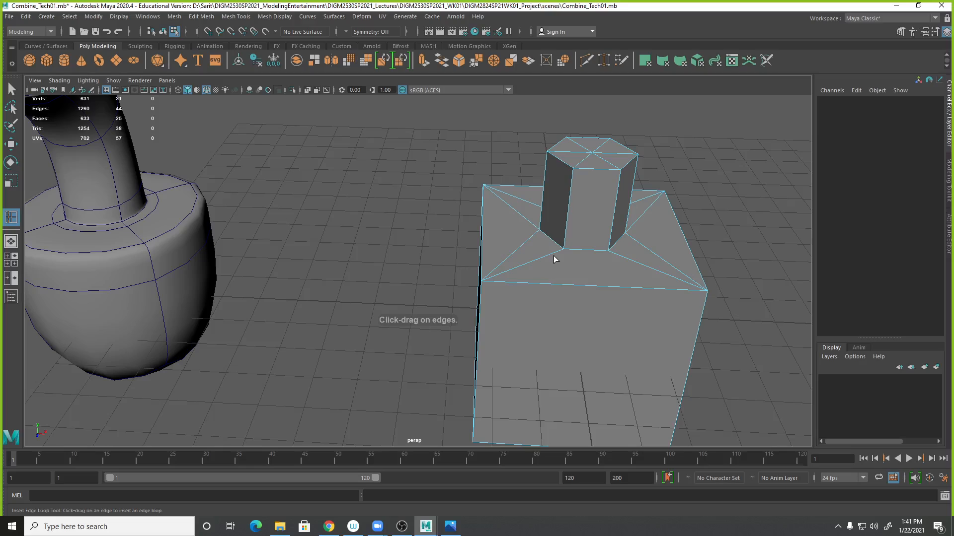
left_click_drag(544, 257, 532, 265)
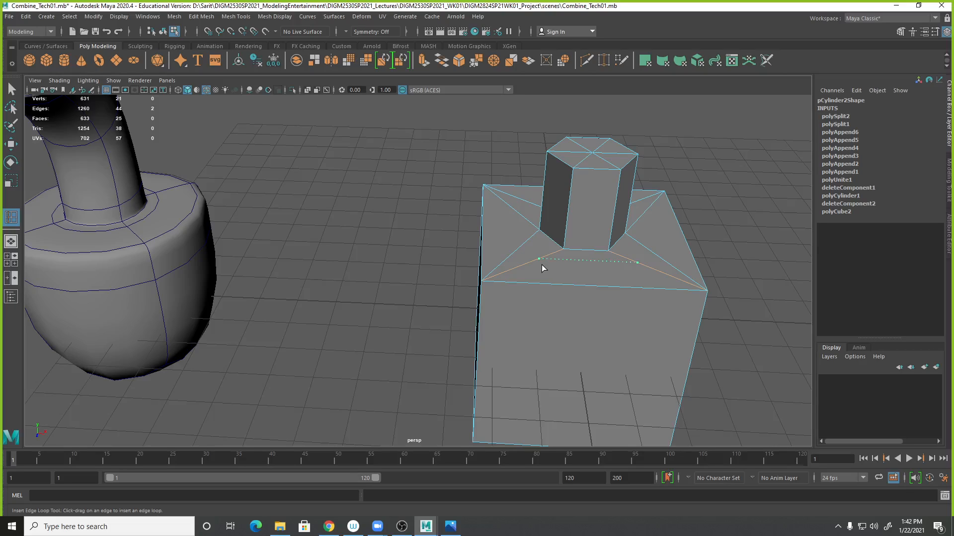
left_click_drag(538, 266, 533, 270)
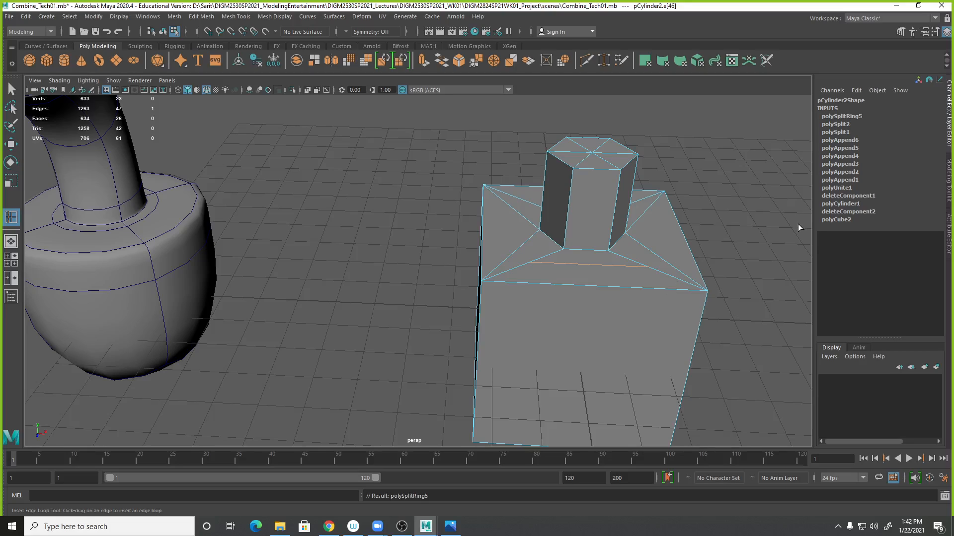
key("ctrl+z")
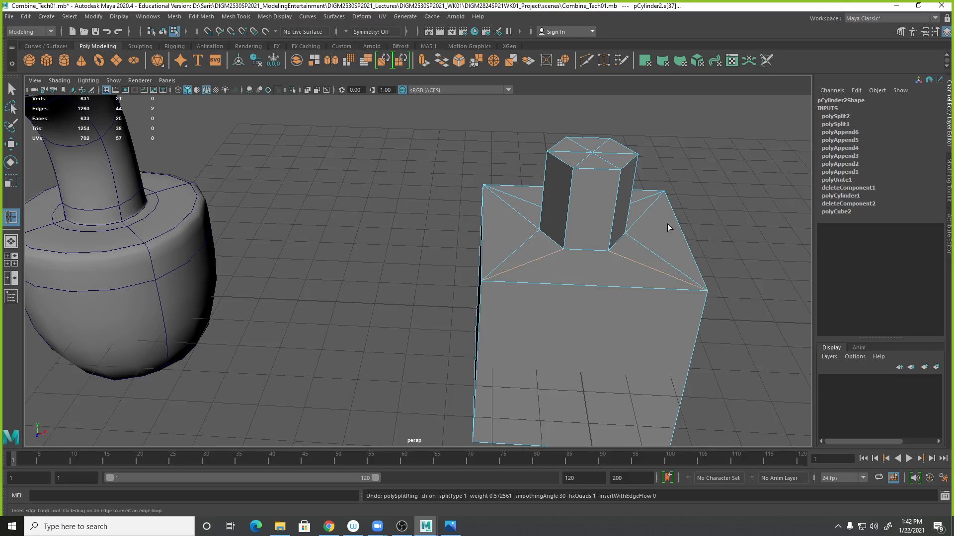
- Orbit and zoom around the hydrant mesh to inspect its top faces
right_click_drag(678, 204, 702, 190)
left_click(708, 224)
right_click_drag(708, 225, 642, 250, "alt")
left_click_drag(644, 266, 579, 273, "alt")
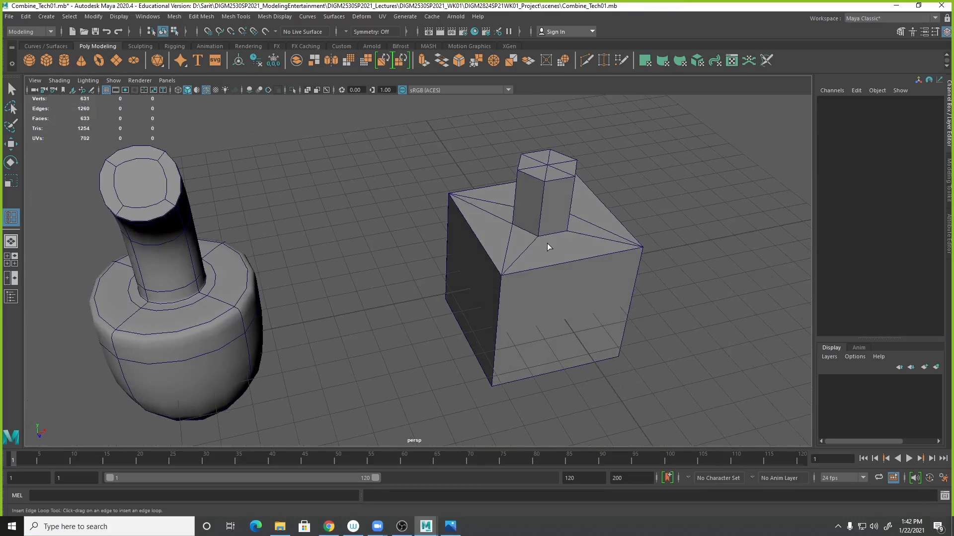
scroll(541, 259, "up", 5)
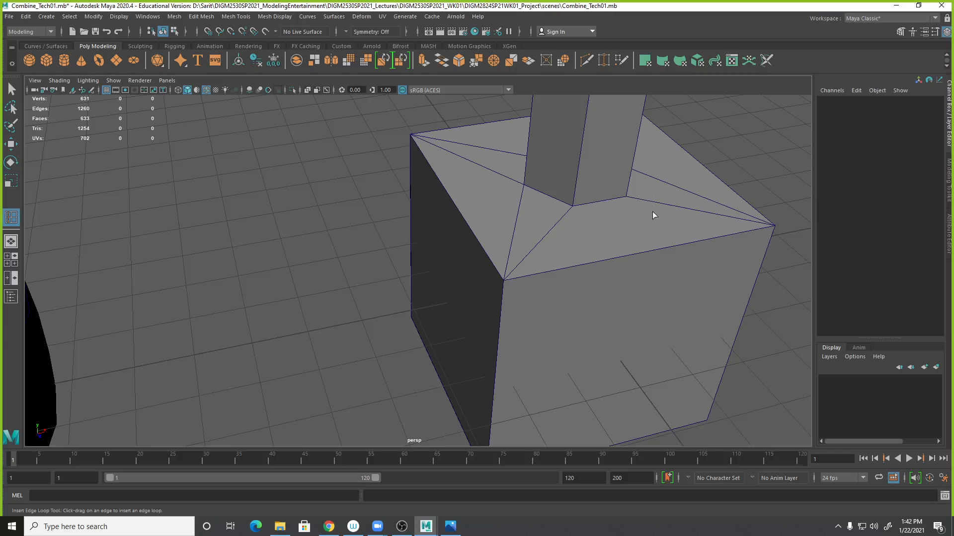
scroll(611, 229, "down", 4)
left_click_drag(612, 254, 547, 265, "alt")
right_click_drag(565, 225, 565, 251)
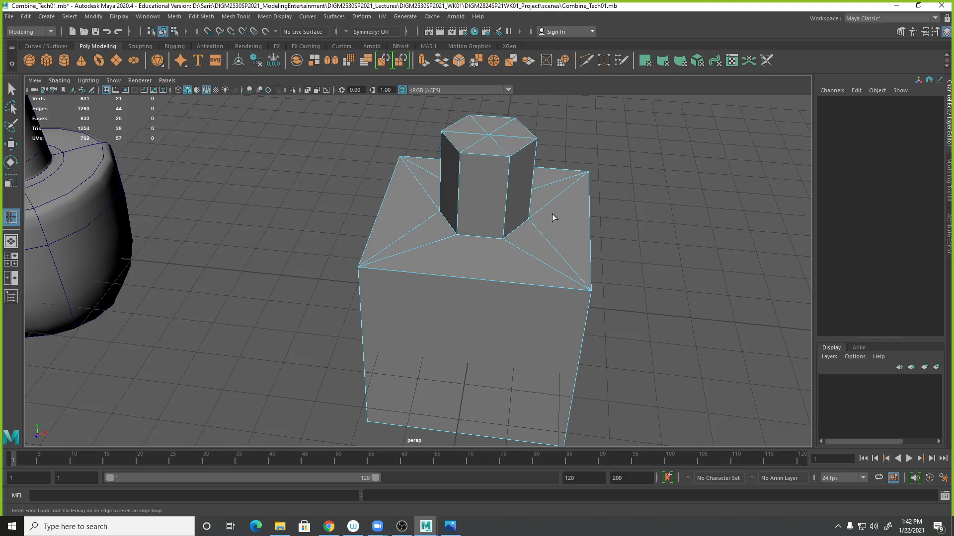
right_click_drag(568, 221, 576, 210)
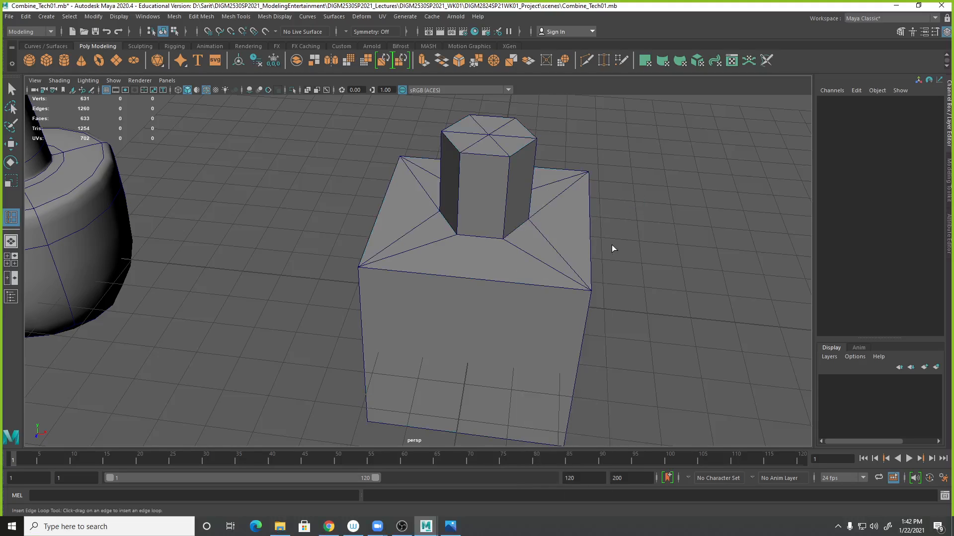
- Move the hydrant mesh along X to about -6.1, beside the square-post model
left_click(583, 268)
key("w")
left_click_drag(528, 267, 759, 294)
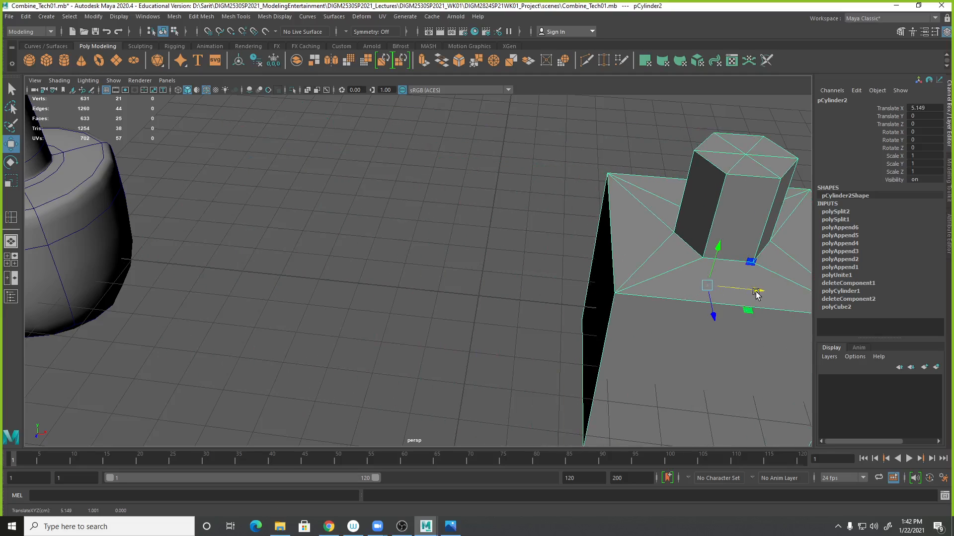
middle_click_drag(706, 292, 256, 304)
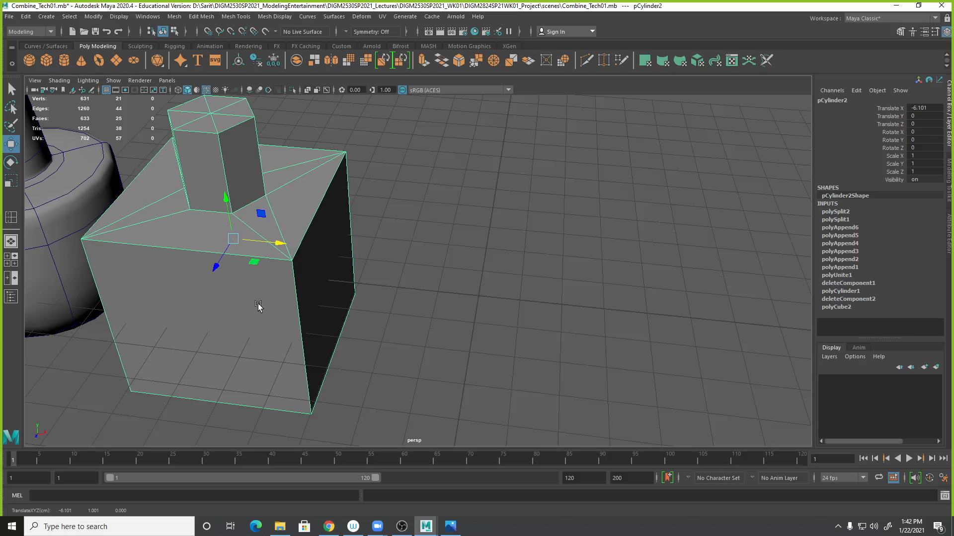
right_click_drag(526, 354, 231, 277, "alt")
left_click_drag(232, 277, 331, 301, "alt")
left_click(484, 301)
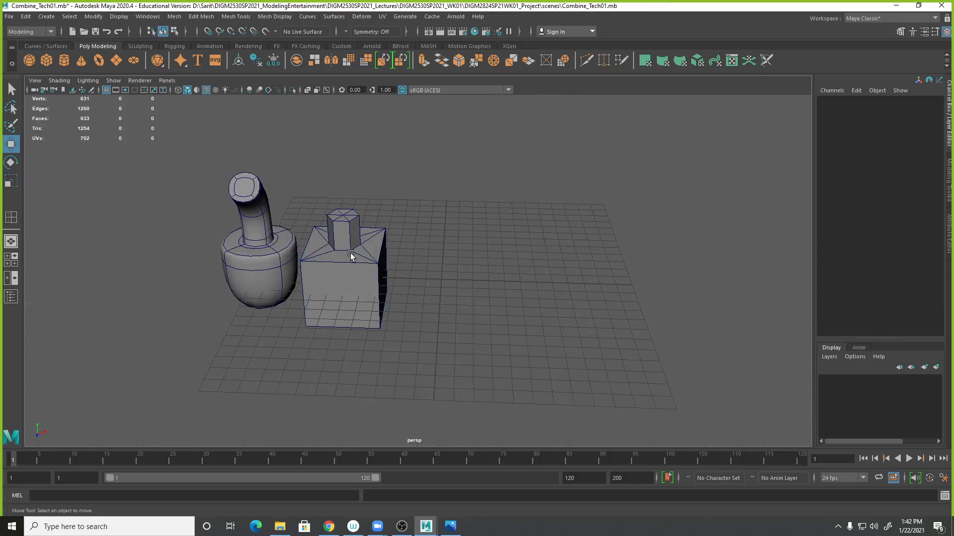
- Save the scene, then save it under the new name Combine_Tech02.mb
key("ctrl+s")
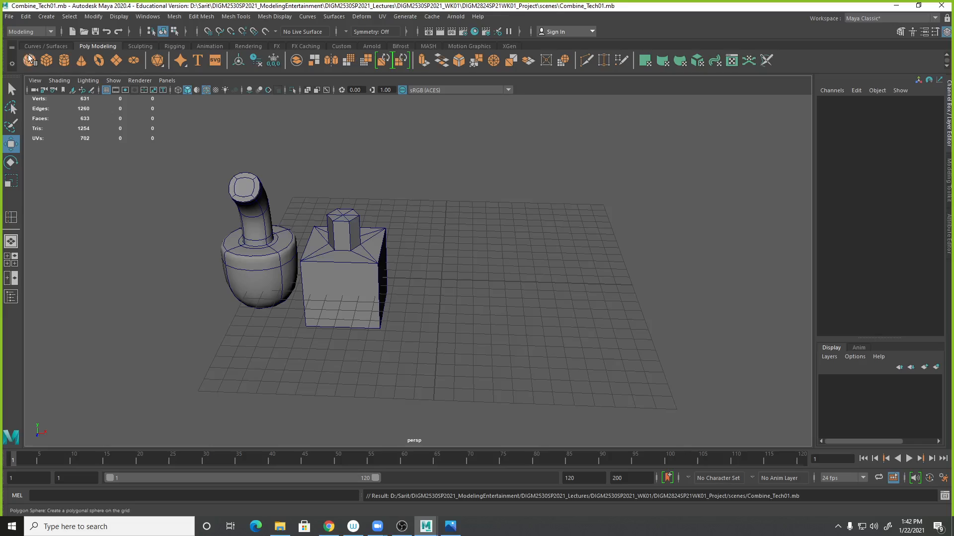
left_click(9, 17)
left_click(25, 68)
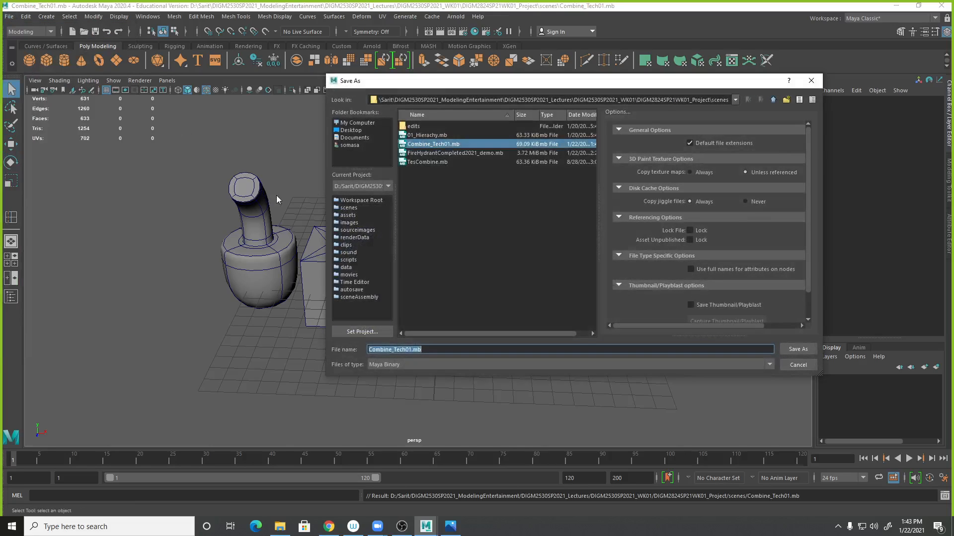
left_click_drag(405, 350, 414, 351)
type("2")
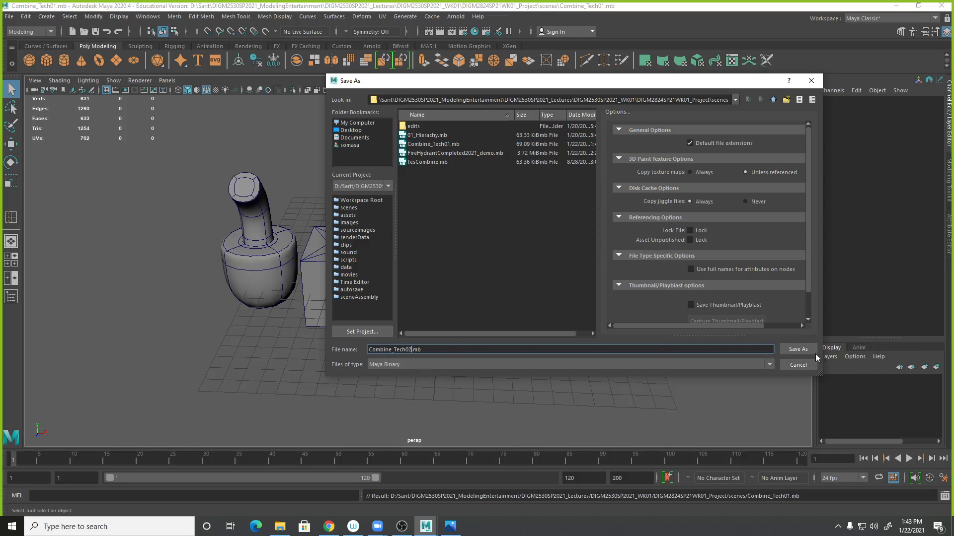
left_click(798, 349)
- Create a new polygon cube and enlarge it next to the existing models
key("w")
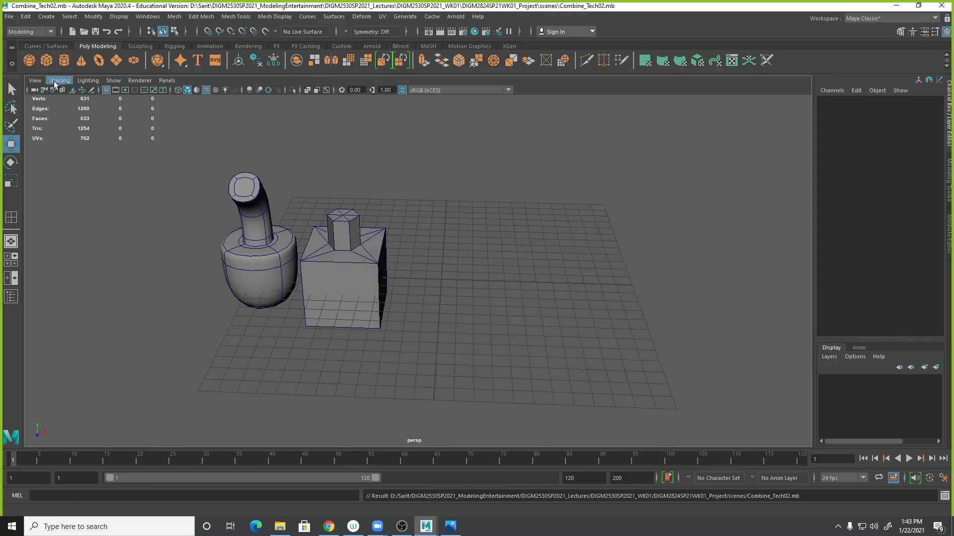
left_click(45, 63)
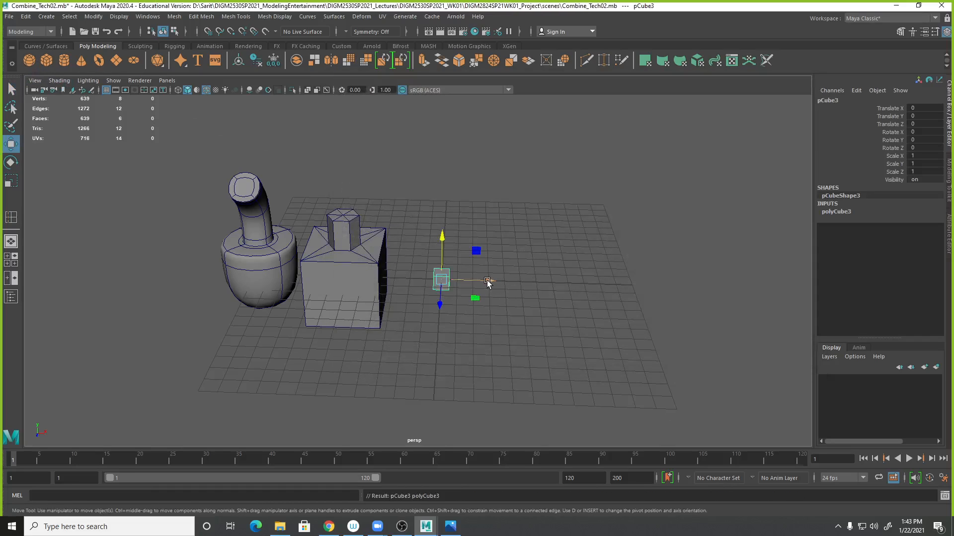
left_click(840, 212)
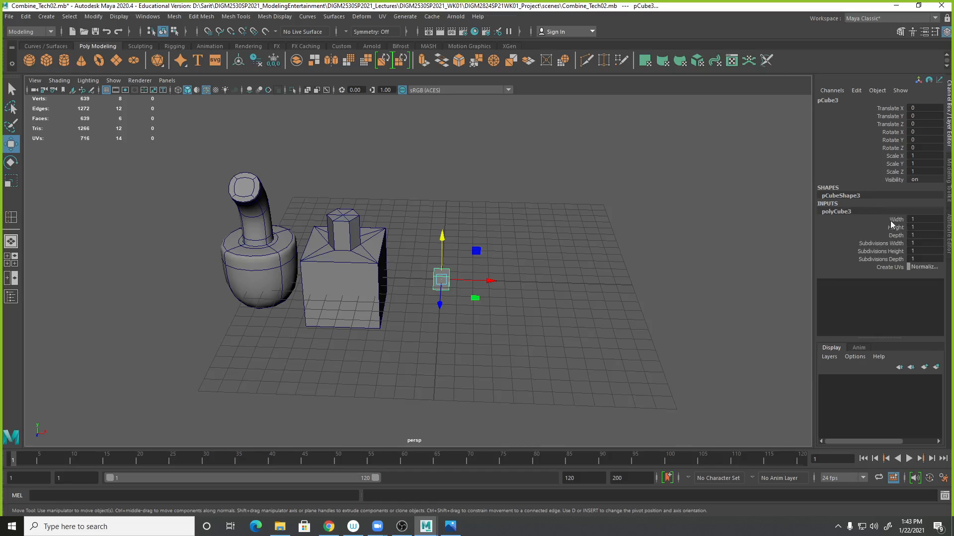
left_click_drag(890, 221, 897, 235)
middle_click_drag(607, 298, 616, 293)
right_click_drag(466, 249, 466, 278)
- Delete the new cube's top face
left_click(457, 245)
key("w")
key("Delete")
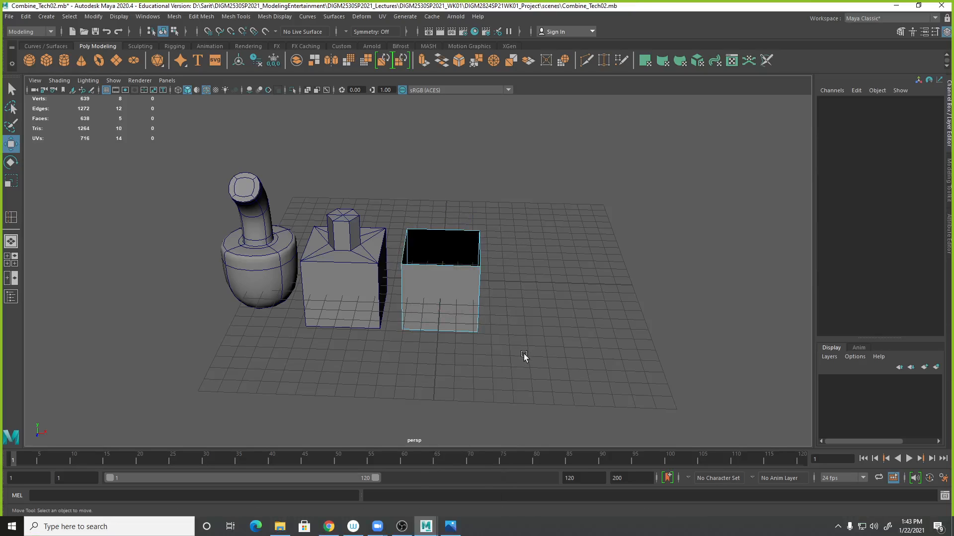
- Create a polygon cylinder and raise it above the open cube
right_click_drag(421, 254, 460, 237)
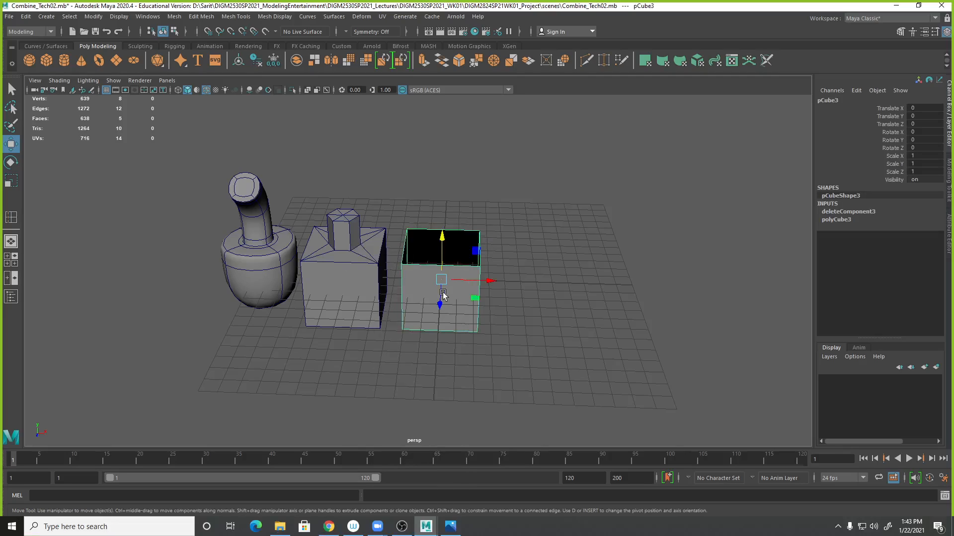
left_click(63, 60)
left_click_drag(447, 264, 447, 193)
- Set the cylinder's subdivisions axis to 6
left_click(834, 213)
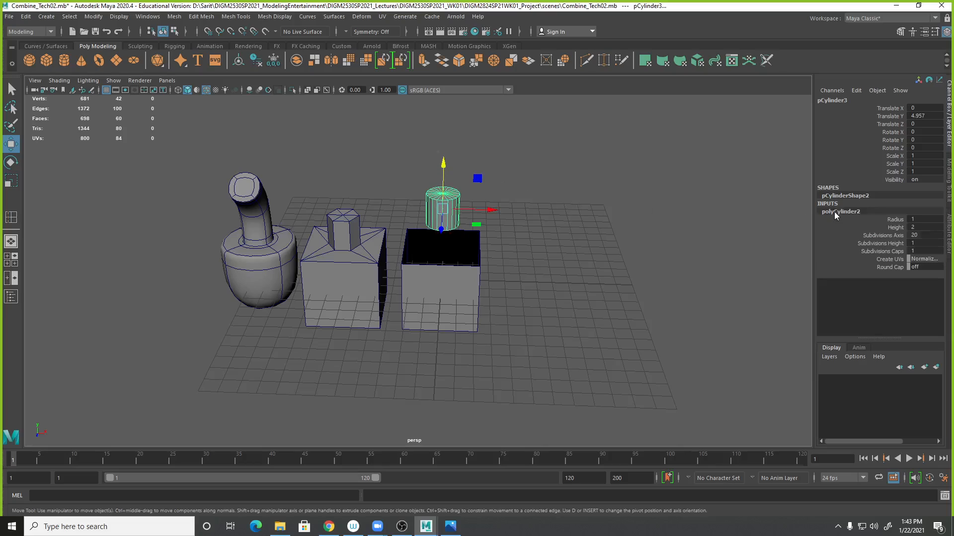
left_click(919, 235)
type("6")
key("Return")
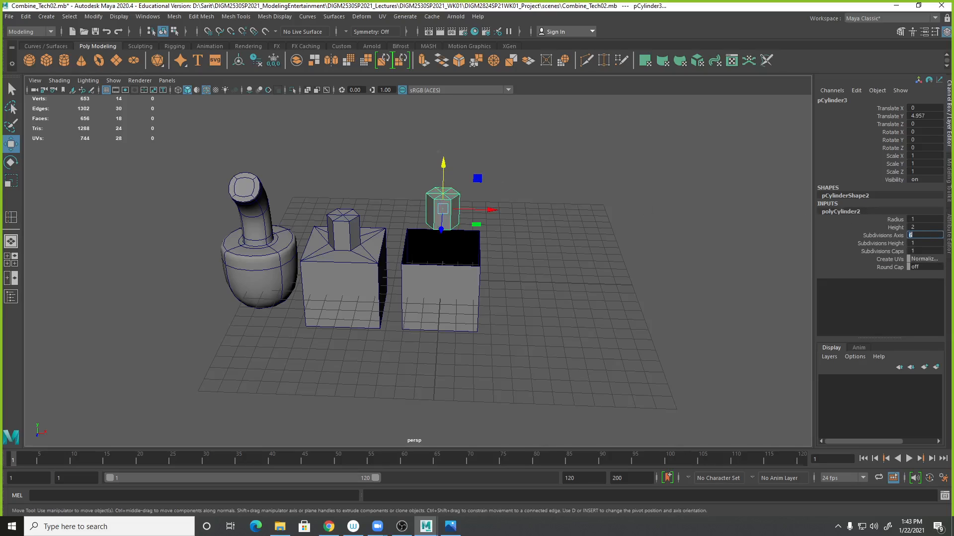
- Delete all faces of the hexagonal cylinder's bottom cap
left_click_drag(591, 208, 587, 176, "alt")
right_click_drag(588, 175, 660, 268, "alt")
right_click_drag(485, 162, 480, 175)
mouse_move(480, 178)
left_mouse_down("alt")
mouse_move(489, 174)
mouse_move(480, 166)
left_mouse_up("alt")
left_click(480, 164)
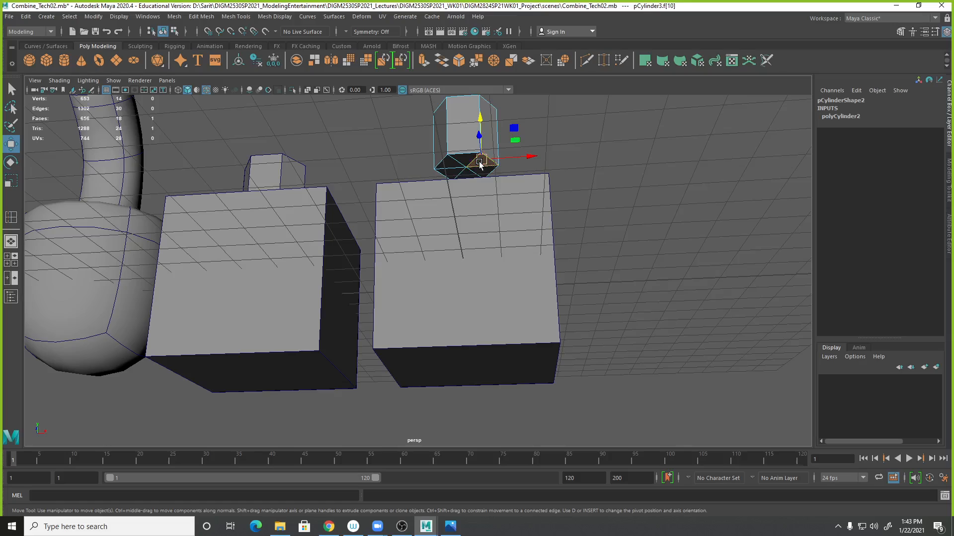
key("q")
left_click(466, 162, "shift")
left_click(447, 163, "shift")
left_click(447, 172, "shift")
left_click(468, 174, "shift")
left_click(483, 170, "shift")
key("Delete")
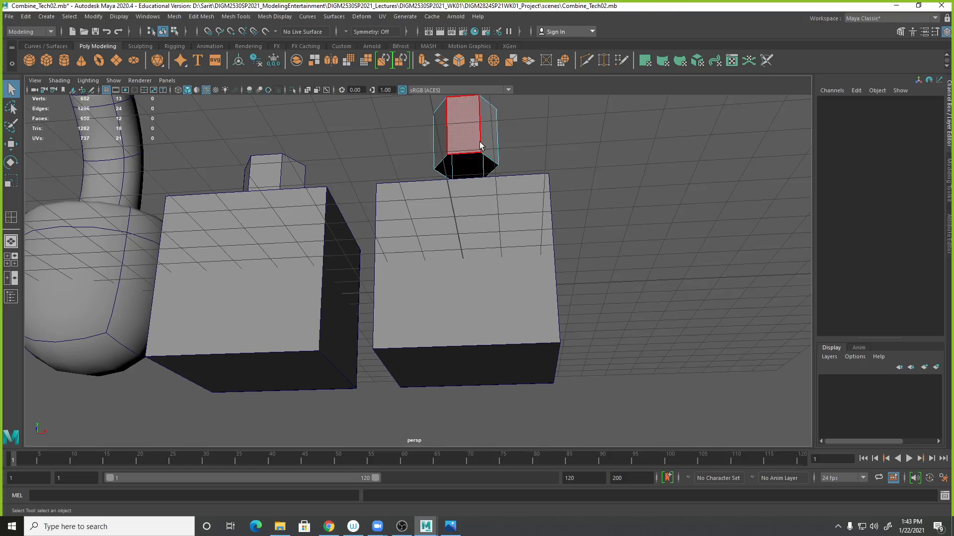
- Lower the hexagonal cylinder so its base sits just inside the open top of the cube
right_click_drag(484, 142, 523, 125)
key("space")
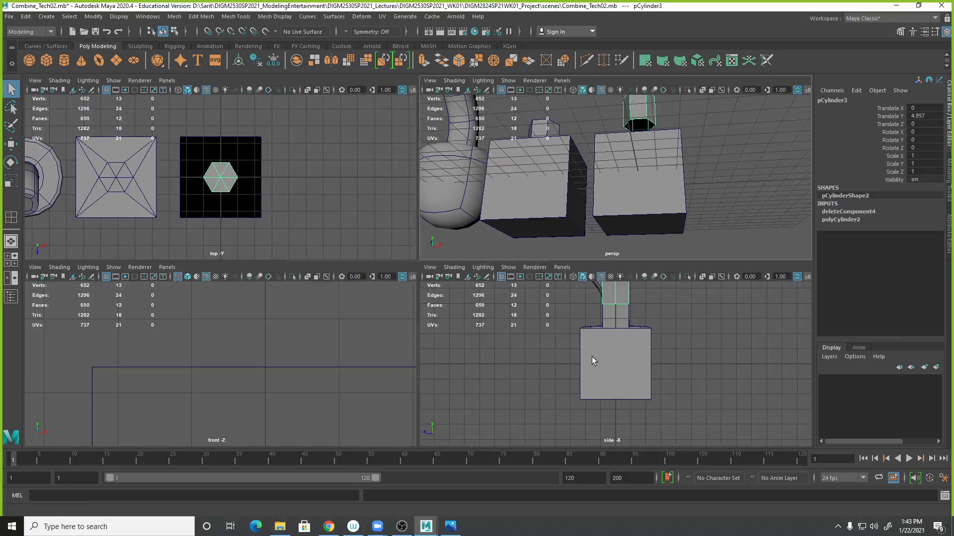
key("space")
scroll(465, 255, "up", 1)
key("space")
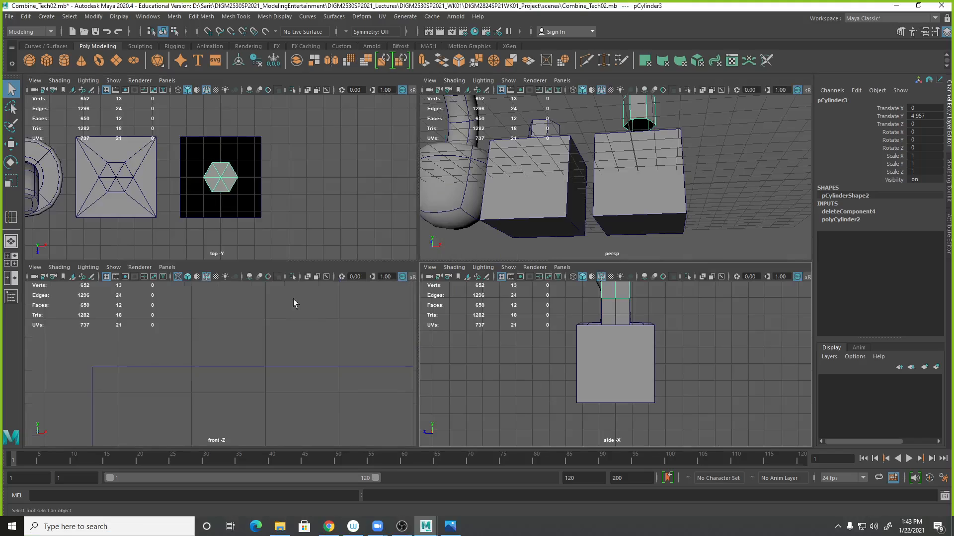
key("space")
key("f")
right_click_drag(560, 276, 486, 279, "alt")
middle_click_drag(486, 279, 507, 247, "alt")
key("w")
left_click_drag(444, 208, 445, 242)
scroll(445, 243, "up", 10)
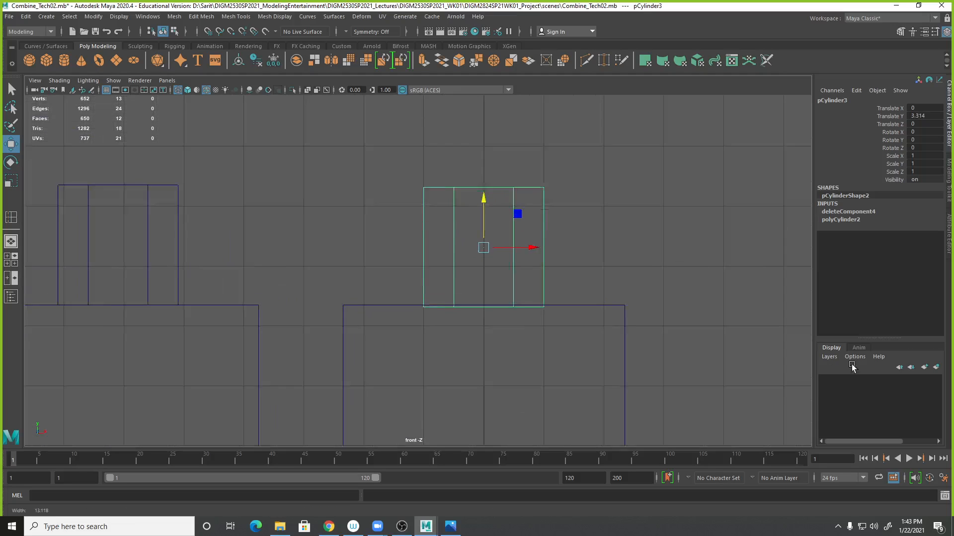
scroll(589, 216, "up", 1)
middle_click_drag(589, 216, 546, 304, "alt")
left_click_drag(512, 184, 516, 181)
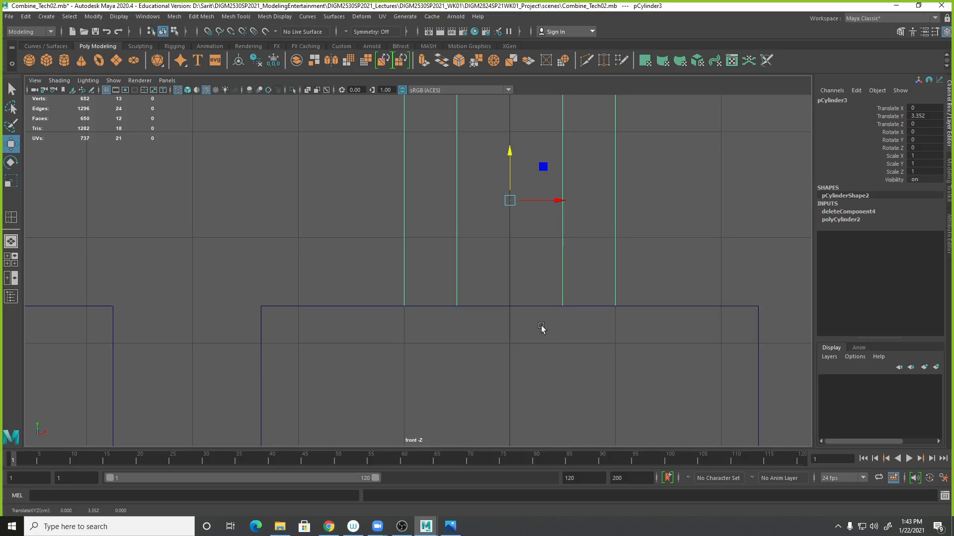
left_click_drag(510, 157, 541, 146)
key("space")
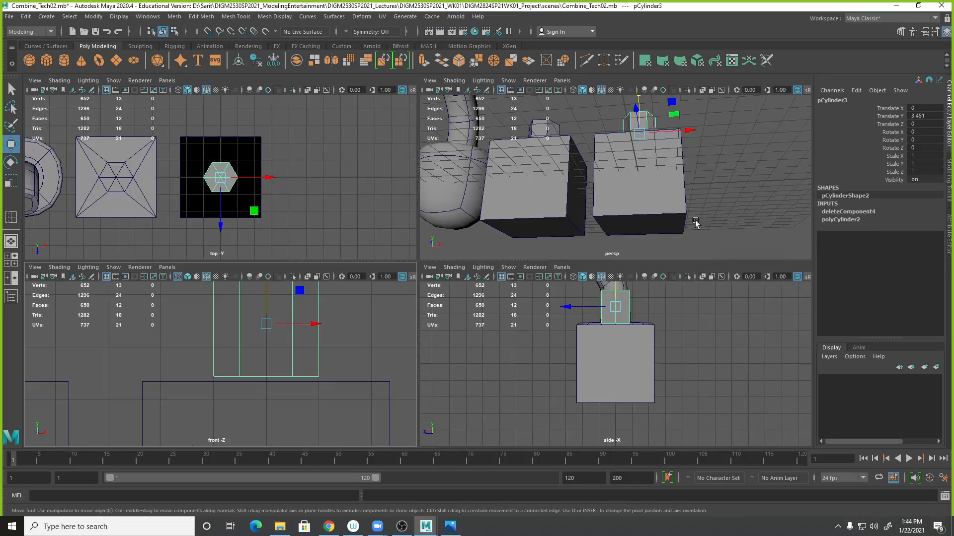
scroll(682, 211, "down", 2)
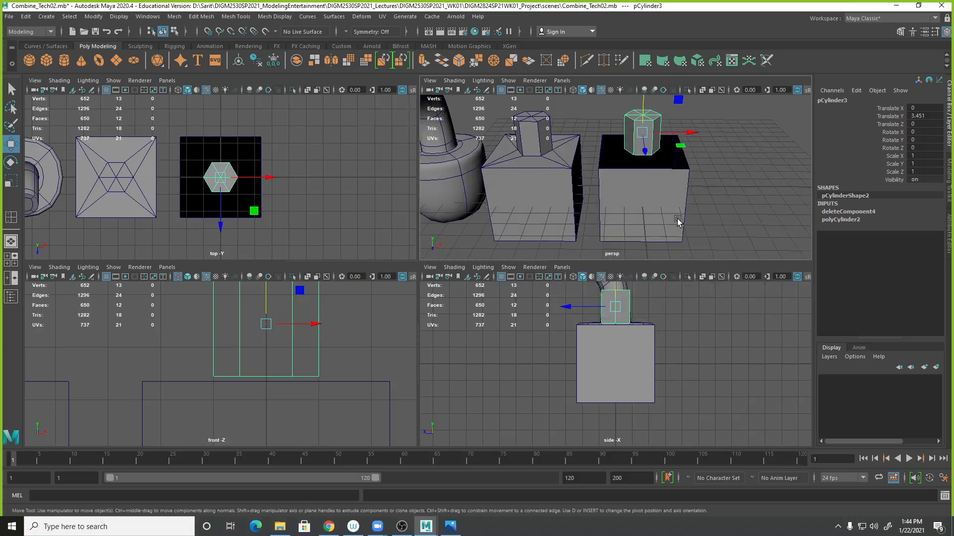
key("space")
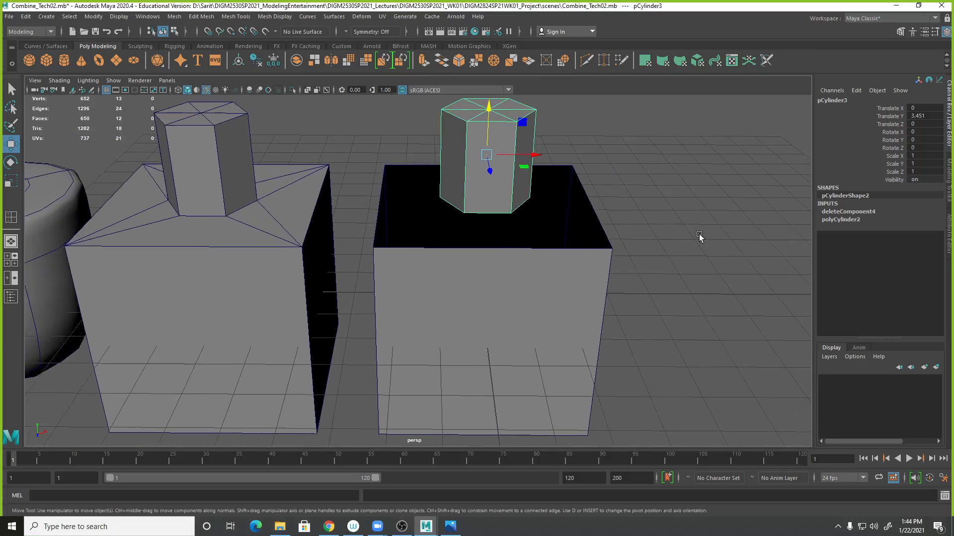
scroll(586, 278, "up", 4)
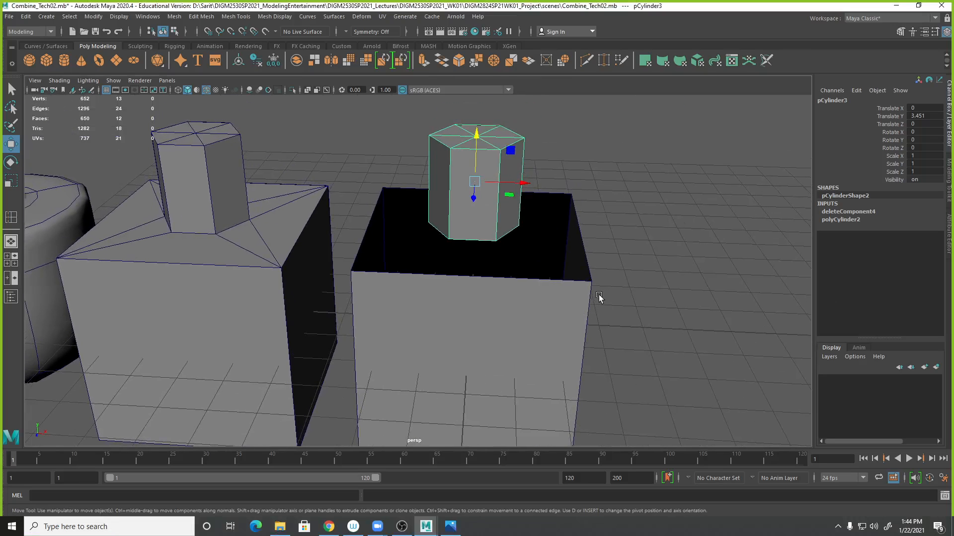
- Select the cube together with the hexagonal cylinder and combine them into one mesh
left_click_drag(579, 293, 520, 292, "alt")
left_click(521, 292)
right_click_drag(521, 292, 521, 266, "shift")
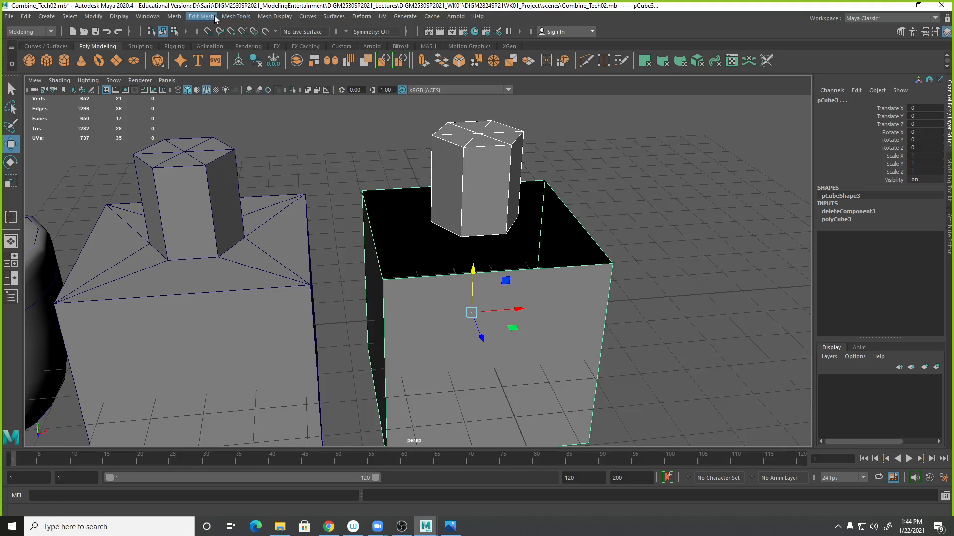
left_click(174, 16)
left_click(188, 52)
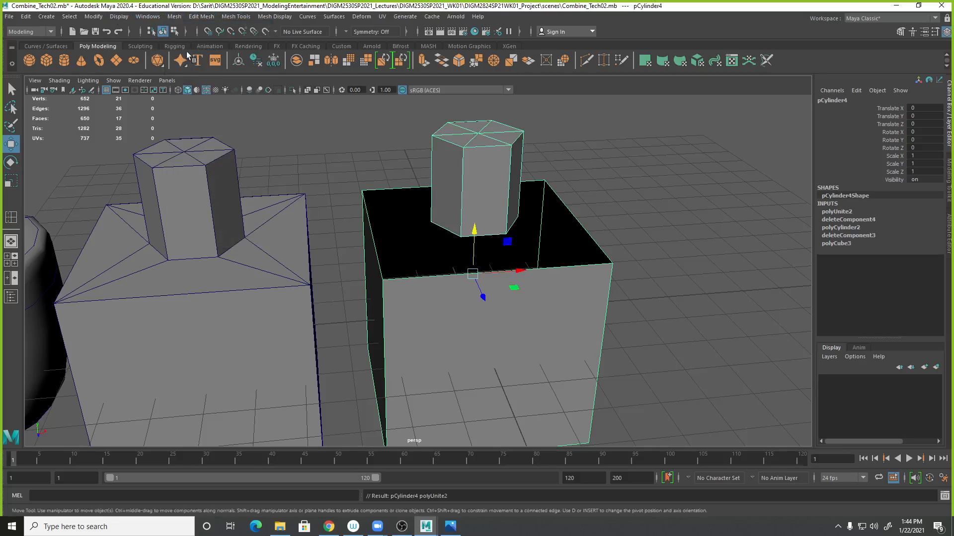
- Select the border edges around the cube's open top and extrude them
left_click_drag(550, 320, 558, 347, "alt")
right_click_drag(558, 347, 636, 359, "alt")
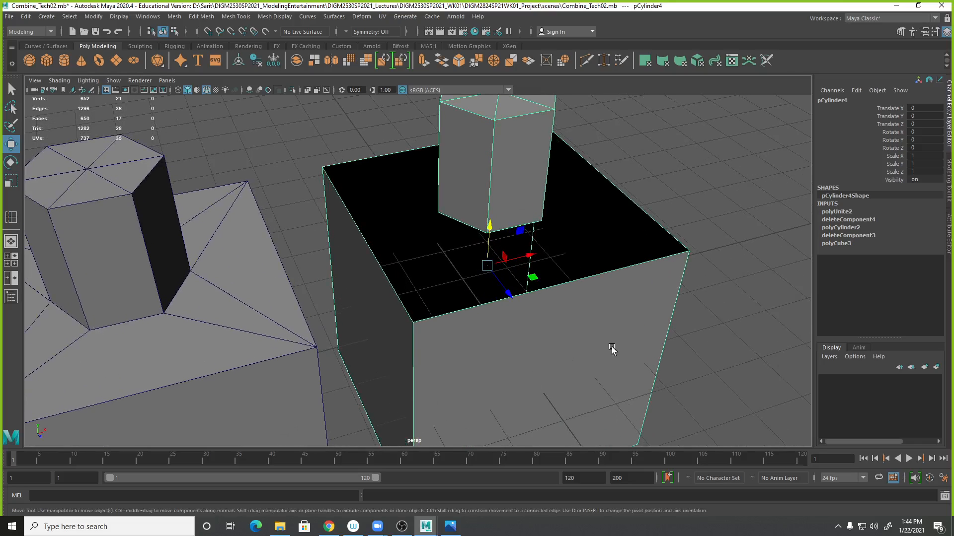
right_click_drag(624, 268, 632, 221)
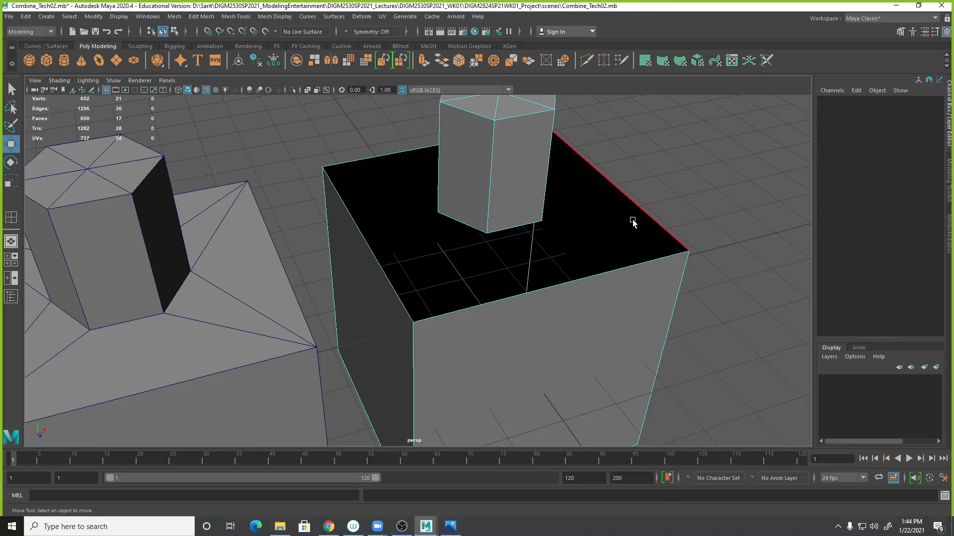
left_click(630, 267)
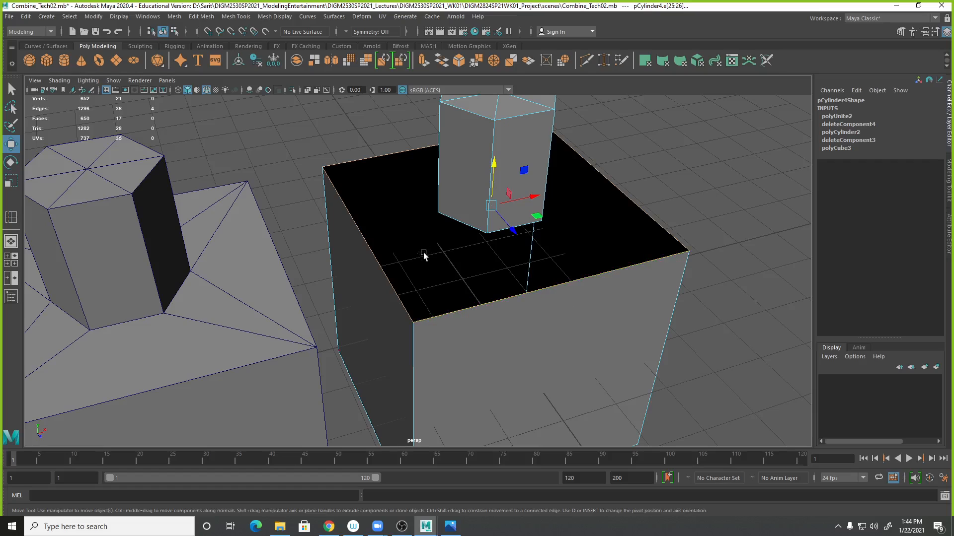
left_click_drag(539, 312, 553, 319, "alt")
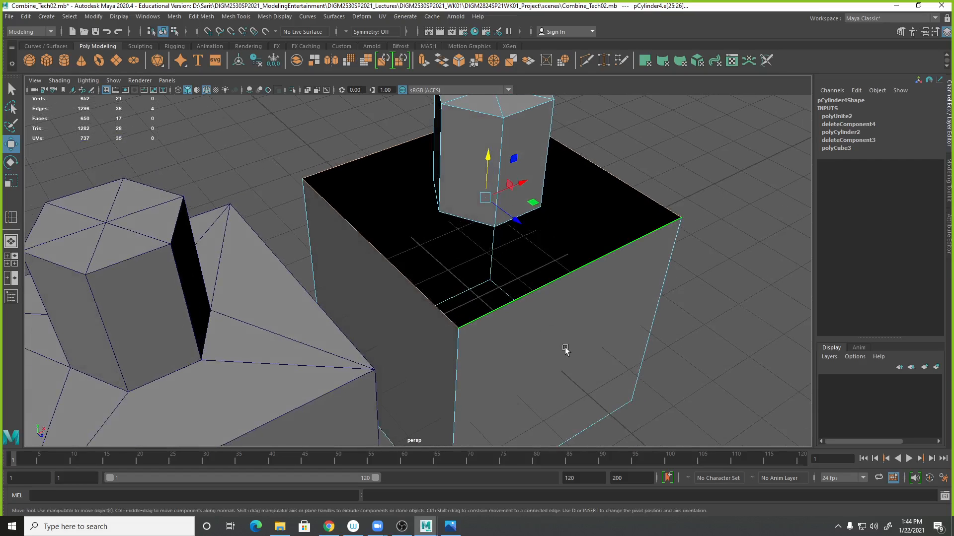
right_click(592, 261, "shift")
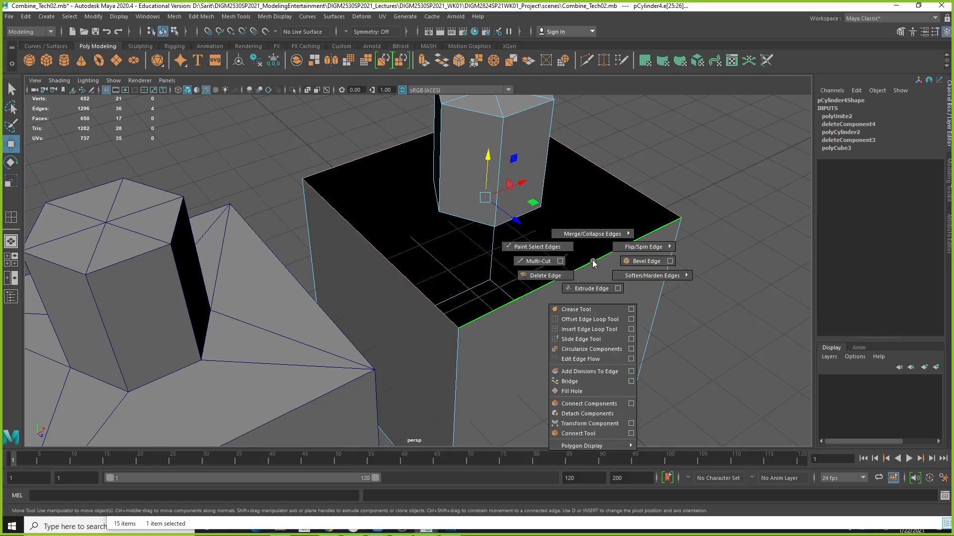
left_click(202, 17)
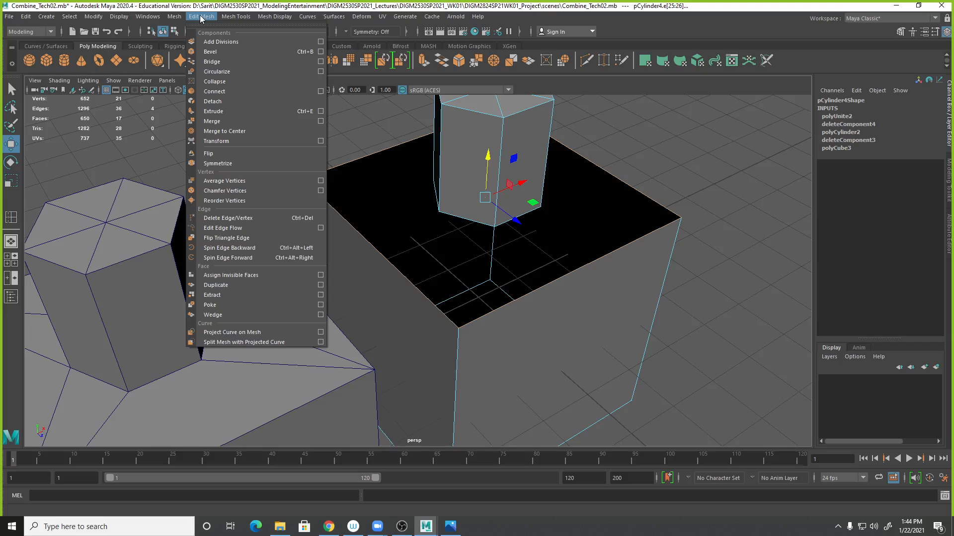
left_click(227, 112)
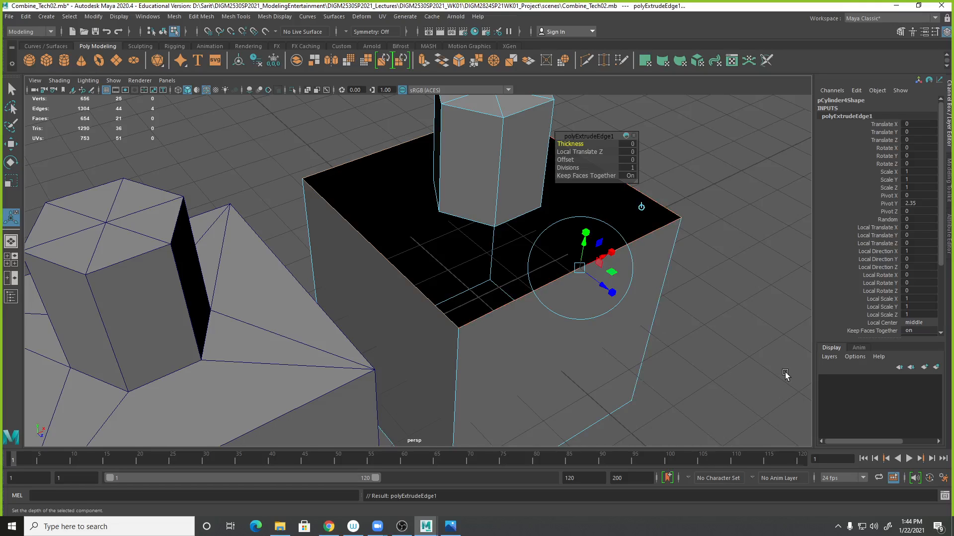
left_click_drag(678, 302, 423, 273, "alt")
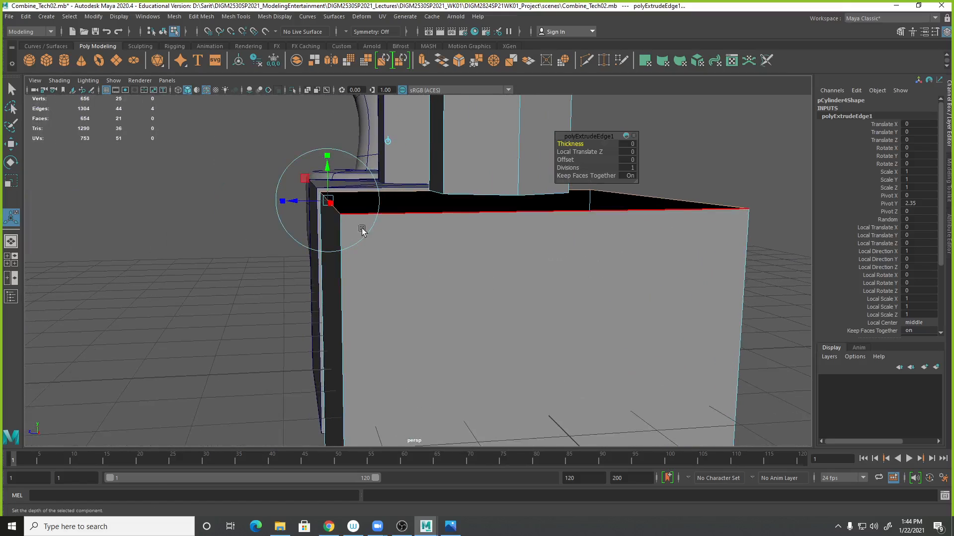
left_click_drag(297, 204, 362, 218)
left_click_drag(405, 251, 514, 254, "alt")
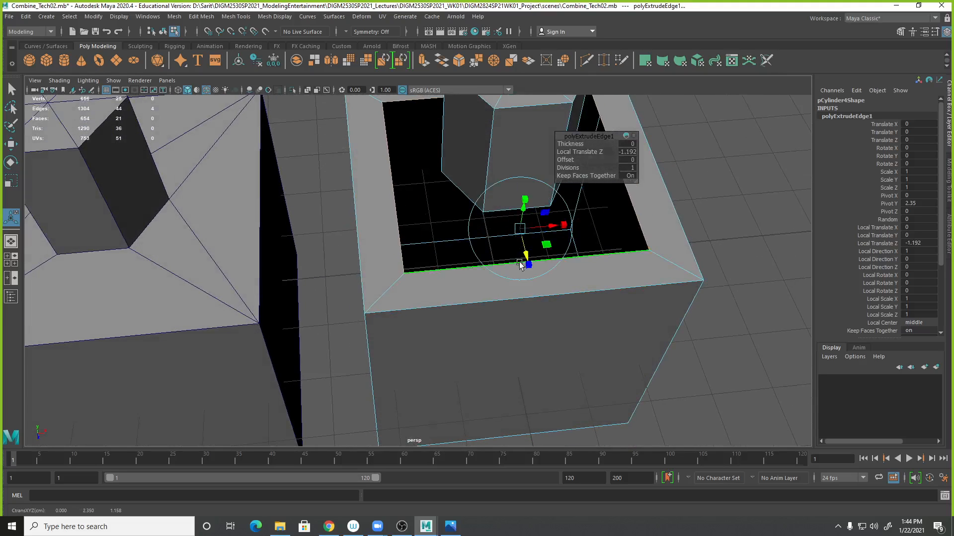
key("ctrl+z")
key("ctrl+z")
- Scale the extruded border edges inward to about 0.451 toward the cylinder's base
left_click_drag(686, 410, 707, 375, "alt")
middle_click_drag(708, 375, 648, 430, "alt")
left_click_drag(680, 374, 722, 379, "alt")
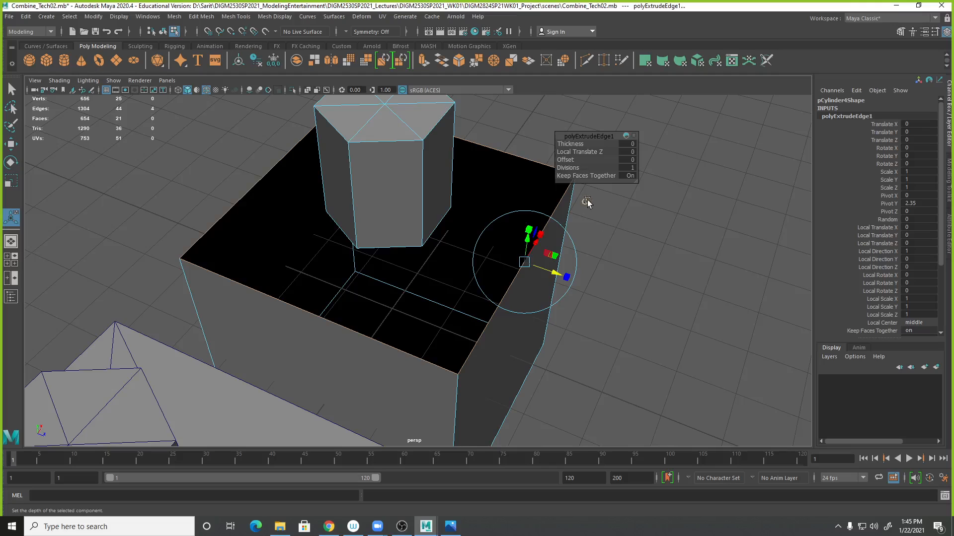
key("t")
left_click_drag(532, 279, 565, 332, "alt")
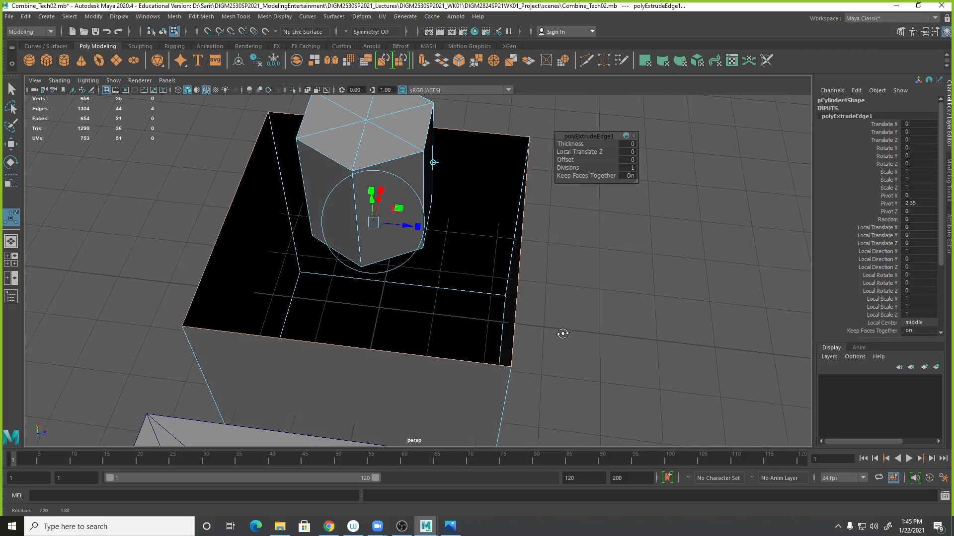
left_click(418, 227)
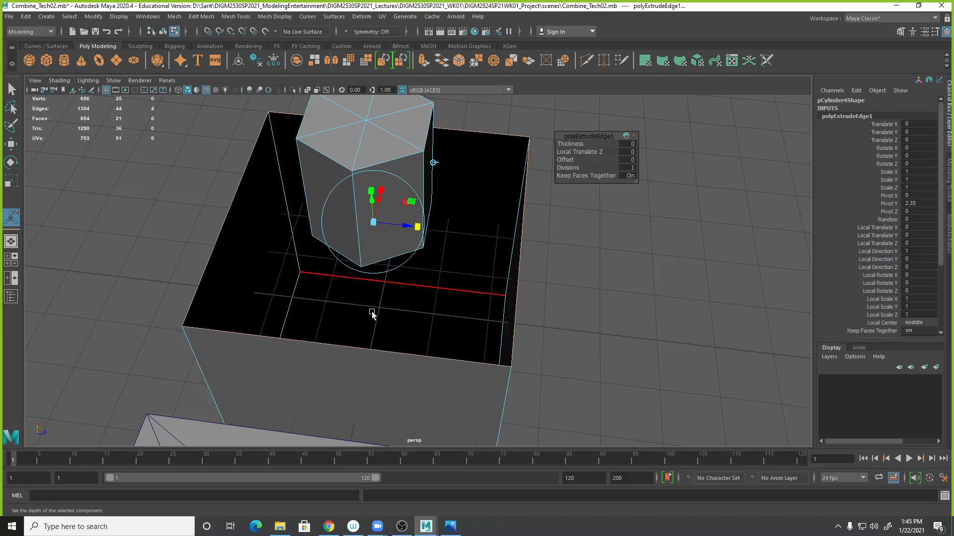
left_click_drag(374, 223, 358, 225)
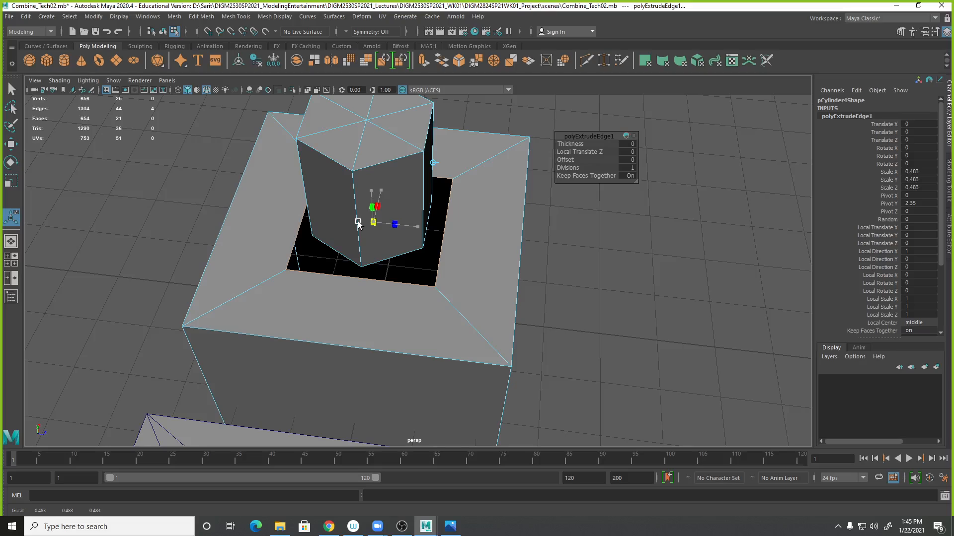
left_click_drag(358, 224, 372, 221)
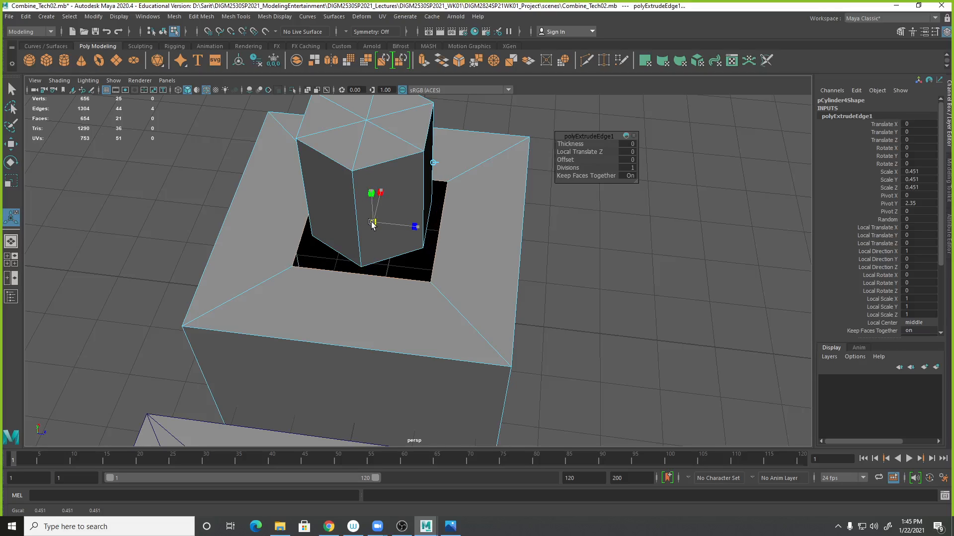
left_click_drag(517, 296, 457, 294, "alt")
left_click(718, 238)
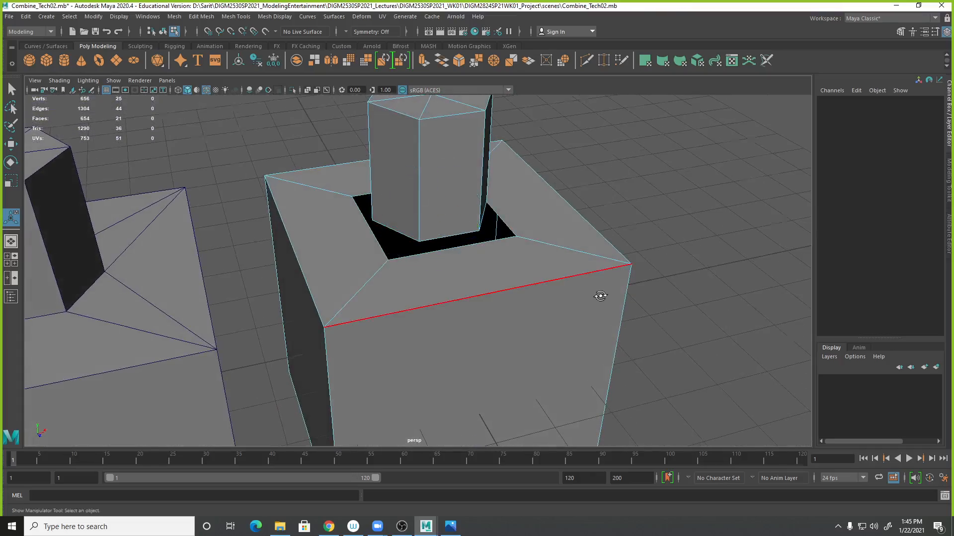
- Switch to object mode and use Append to Polygon to fill the corner gap between the border and the cylinder base
left_click_drag(598, 291, 628, 315, "alt")
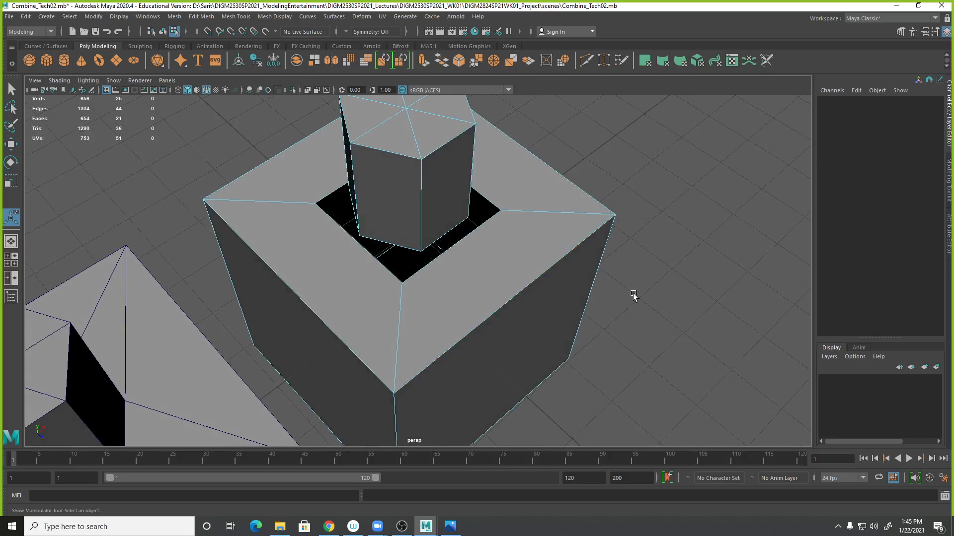
left_click_drag(633, 296, 538, 248, "alt")
right_click(418, 213)
right_click_drag(417, 209, 442, 186)
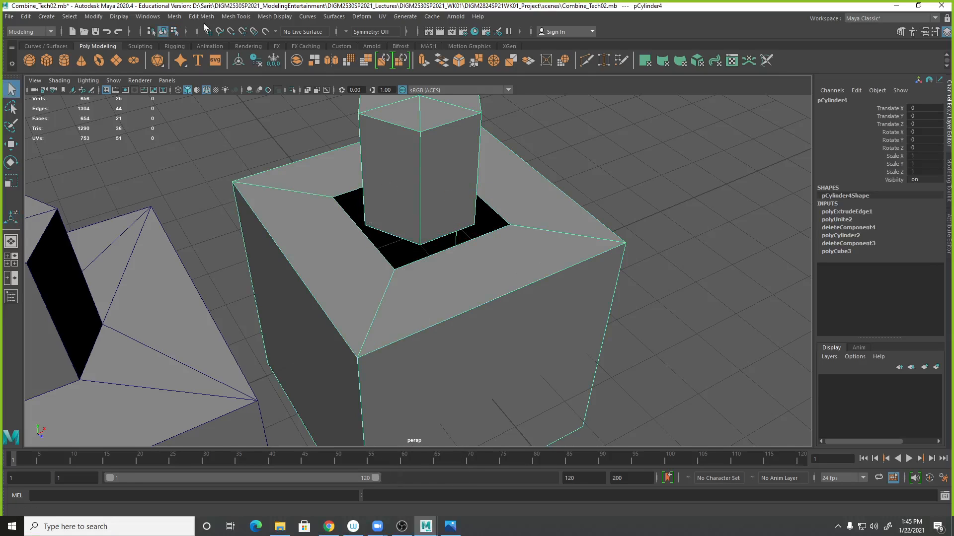
left_click(237, 16)
left_click(250, 52)
left_click_drag(458, 219, 422, 289, "alt")
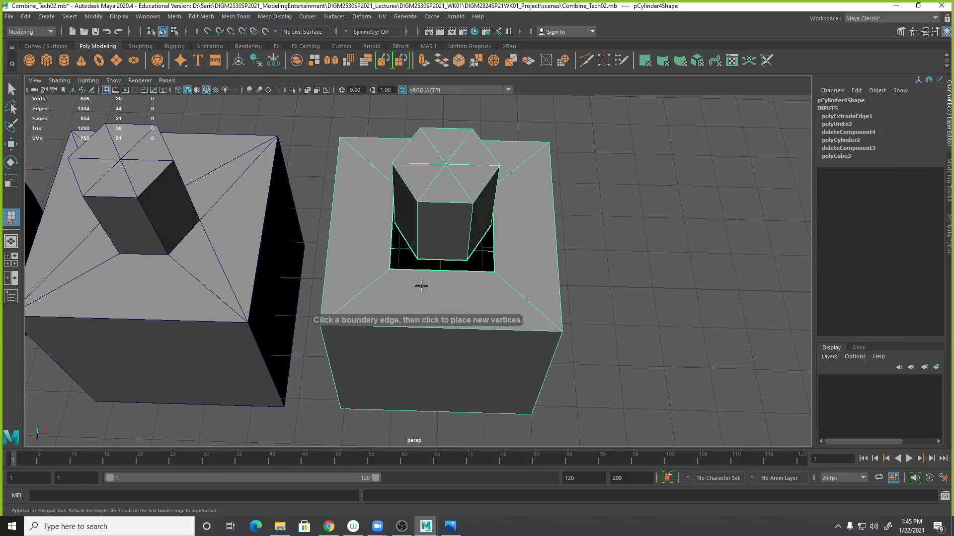
middle_click_drag(391, 309, 419, 271, "alt")
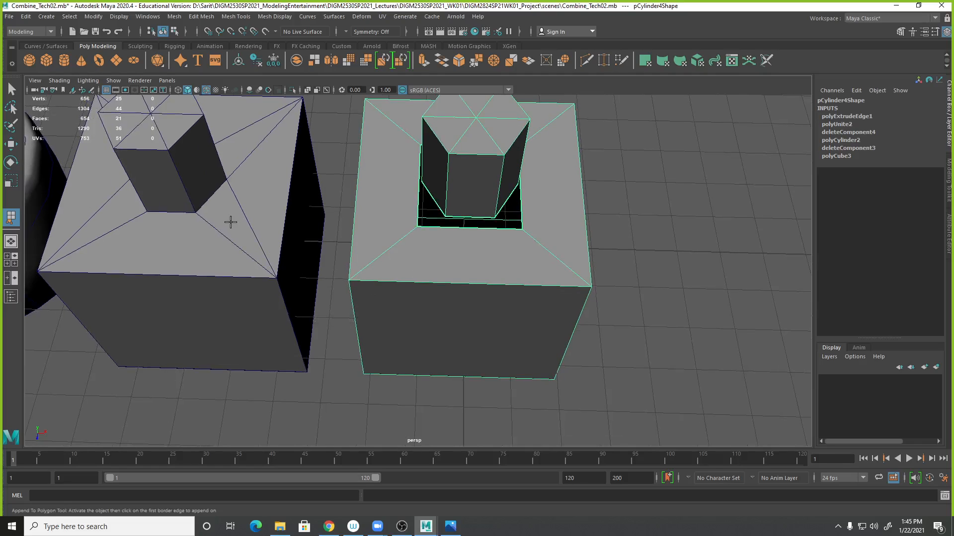
right_click_drag(394, 244, 533, 260, "alt")
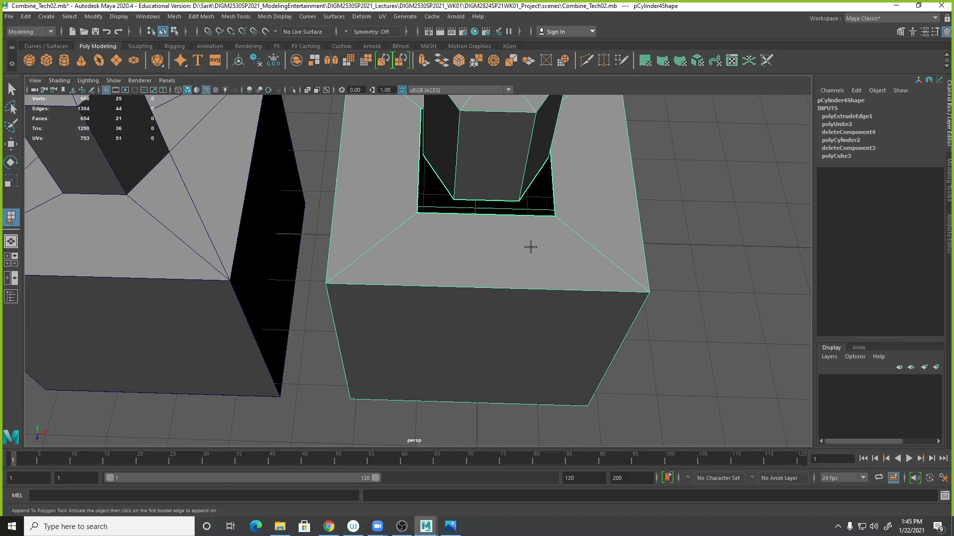
left_click(528, 198)
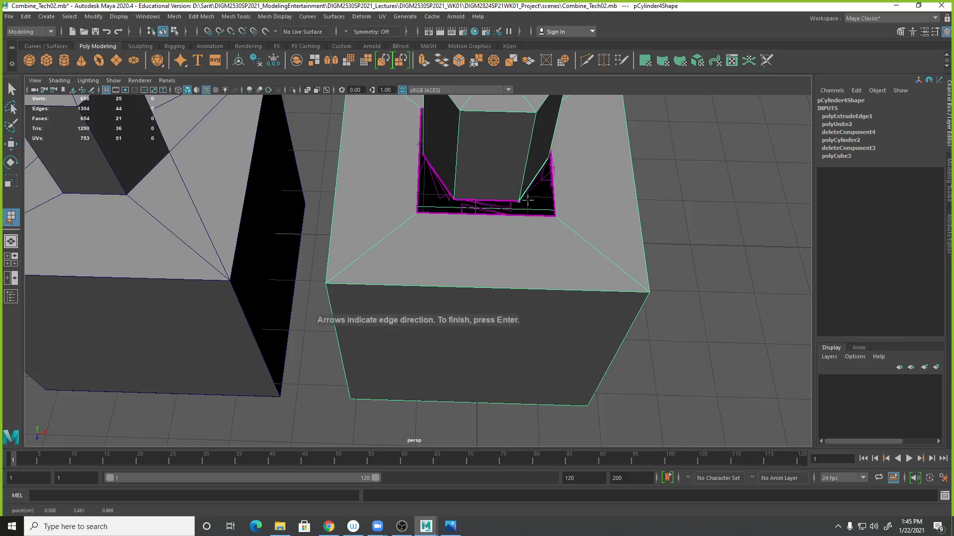
left_click(528, 215)
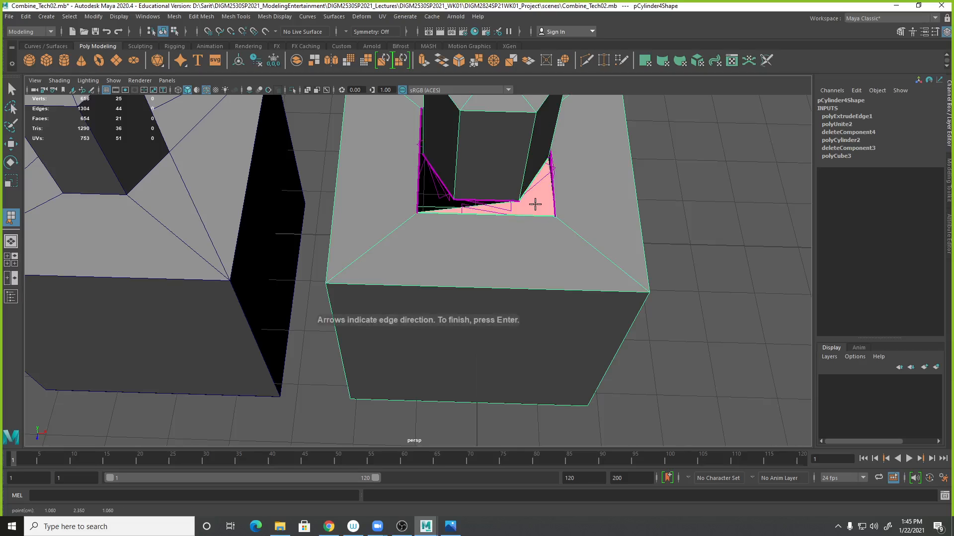
key("Return")
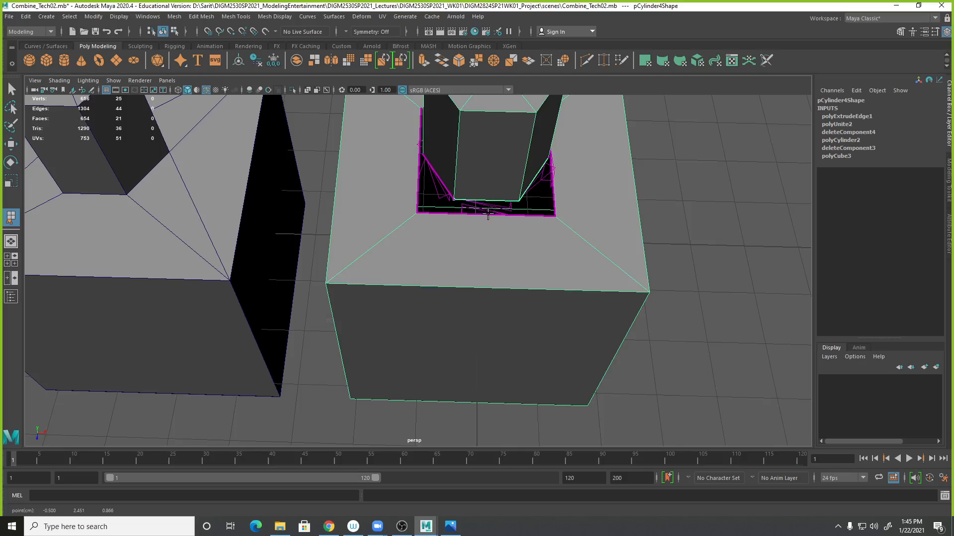
- Append another face bridging the front gap between the inner border edge and the cylinder base
left_click(488, 212)
key("Return")
left_click_drag(522, 212, 497, 231, "alt")
right_click_drag(497, 231, 619, 253, "alt")
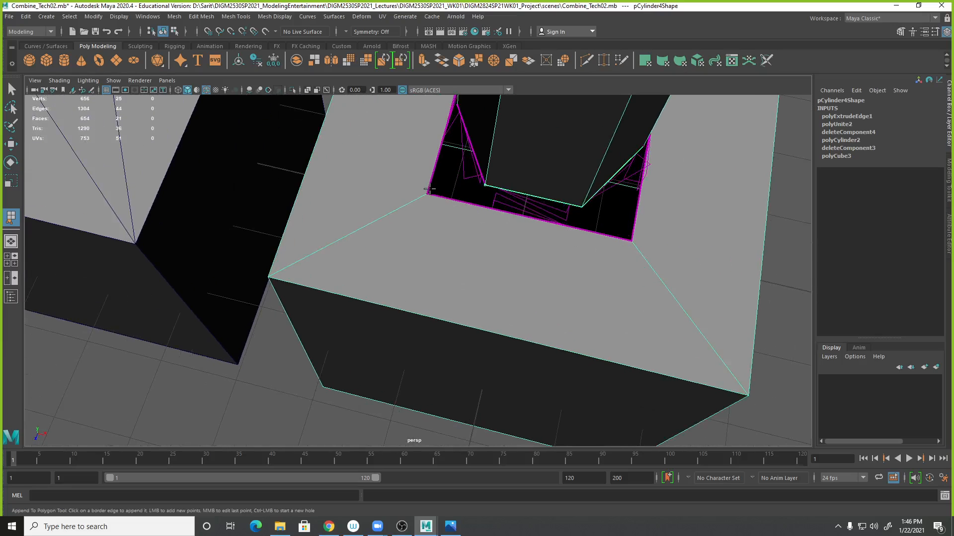
left_click(461, 200)
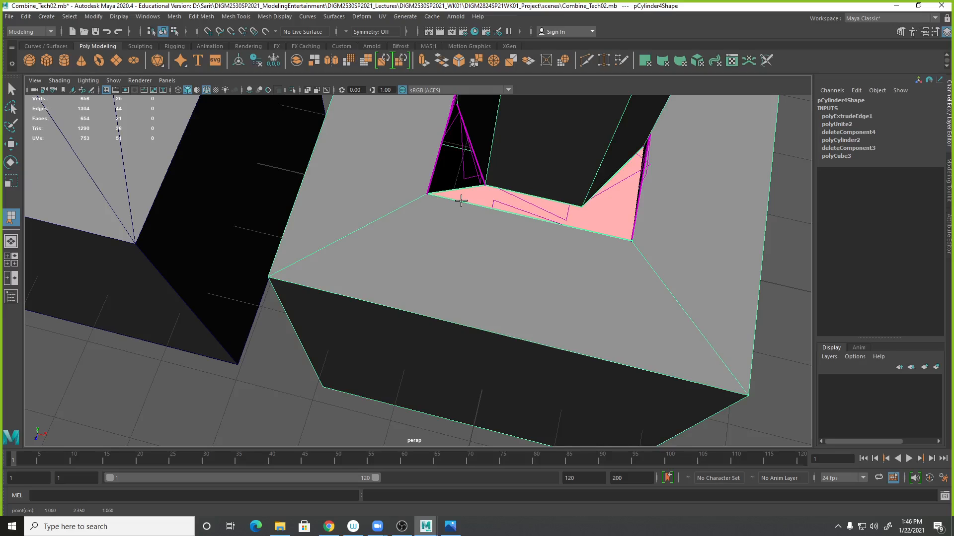
key("Return")
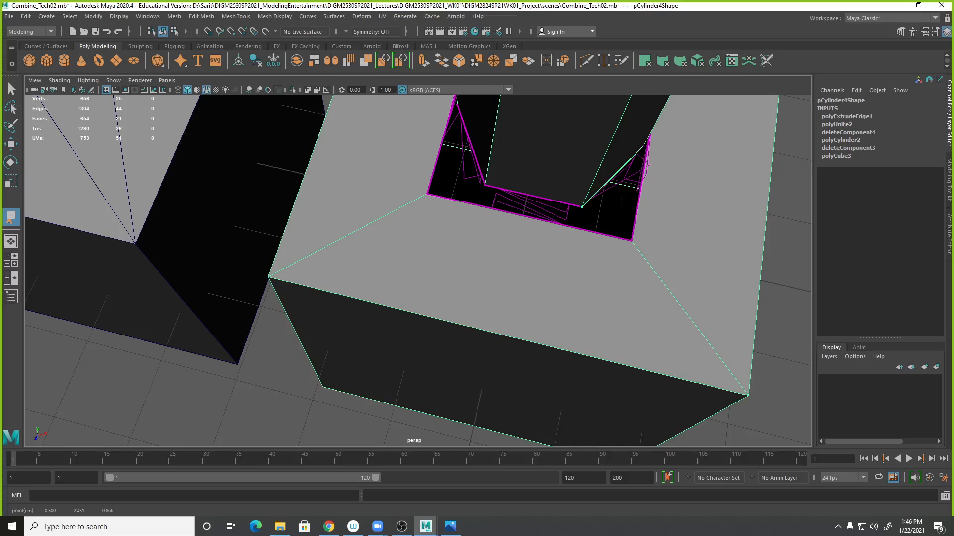
- Append a triangular face filling the corner gap between the inner border edge and the cylinder base
key("ctrl+z")
left_click(600, 188)
left_click_drag(625, 196, 598, 213, "alt")
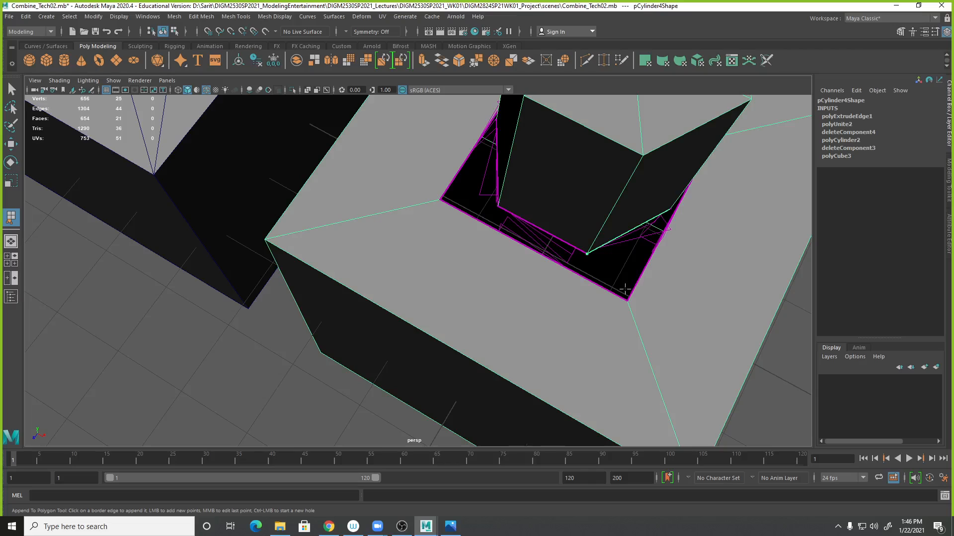
left_click(608, 290)
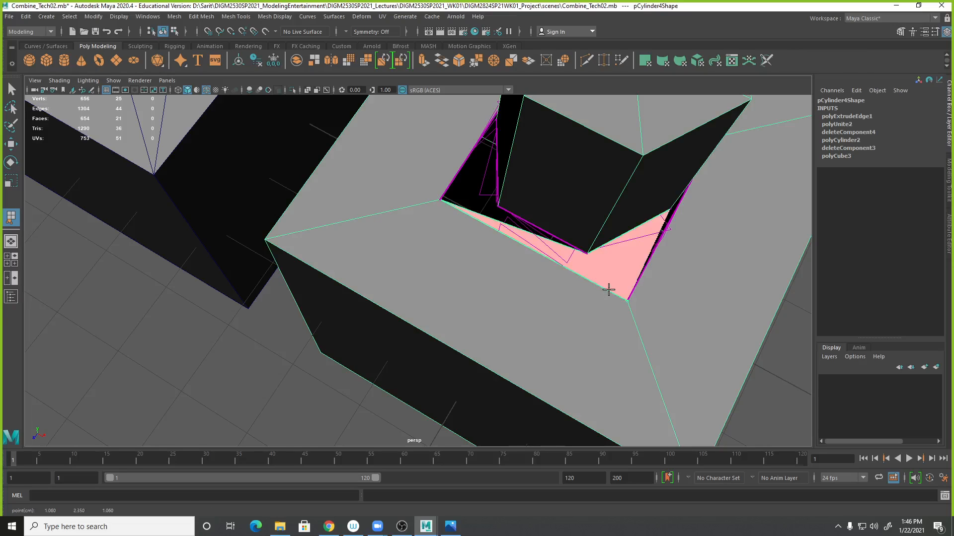
key("ctrl+z")
left_click(636, 283)
right_click_drag(646, 278, 558, 262, "alt")
left_click_drag(604, 293, 561, 288, "alt")
right_click_drag(607, 314, 552, 321, "alt")
left_click_drag(551, 325, 545, 361, "alt")
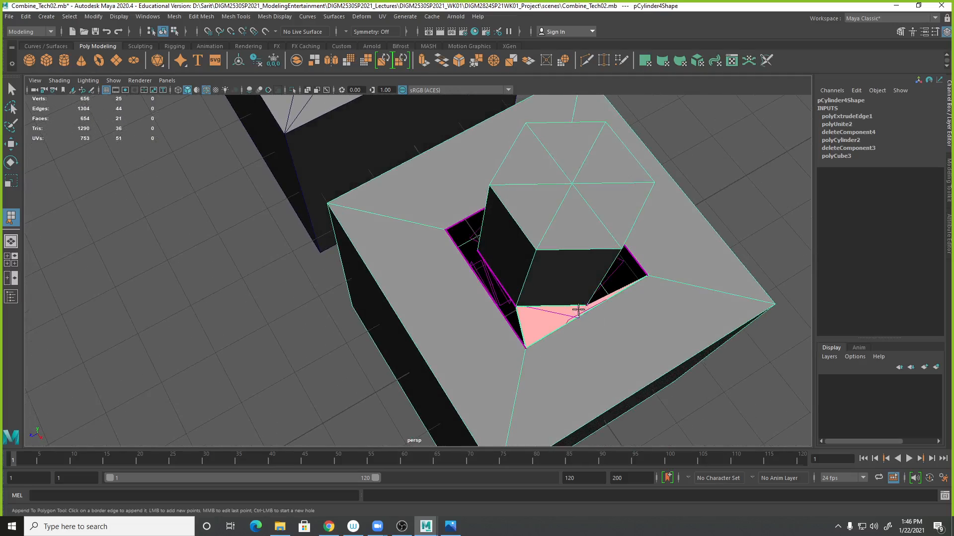
left_click_drag(608, 337, 491, 317, "alt")
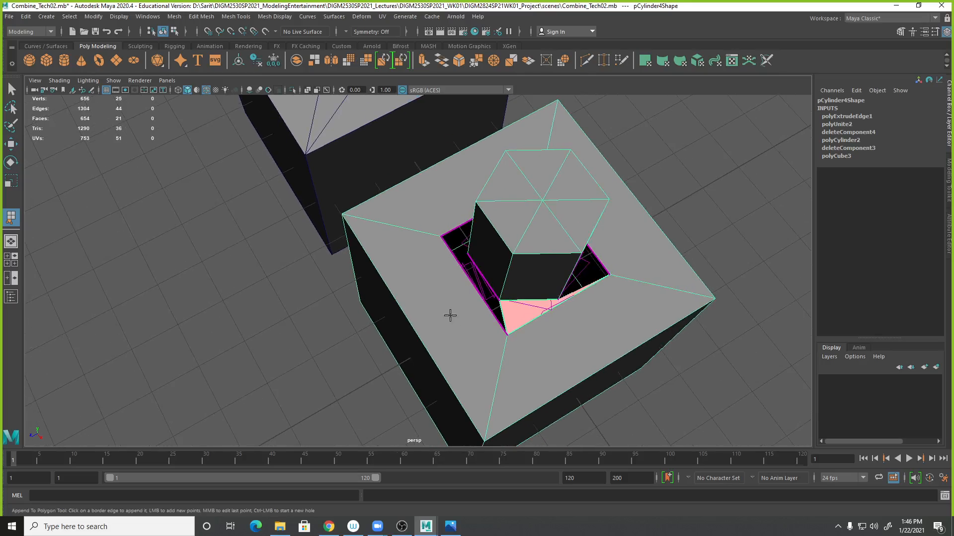
right_click_drag(449, 318, 206, 229, "alt")
left_click_drag(356, 392, 364, 375, "alt")
right_click_drag(364, 374, 740, 362, "alt")
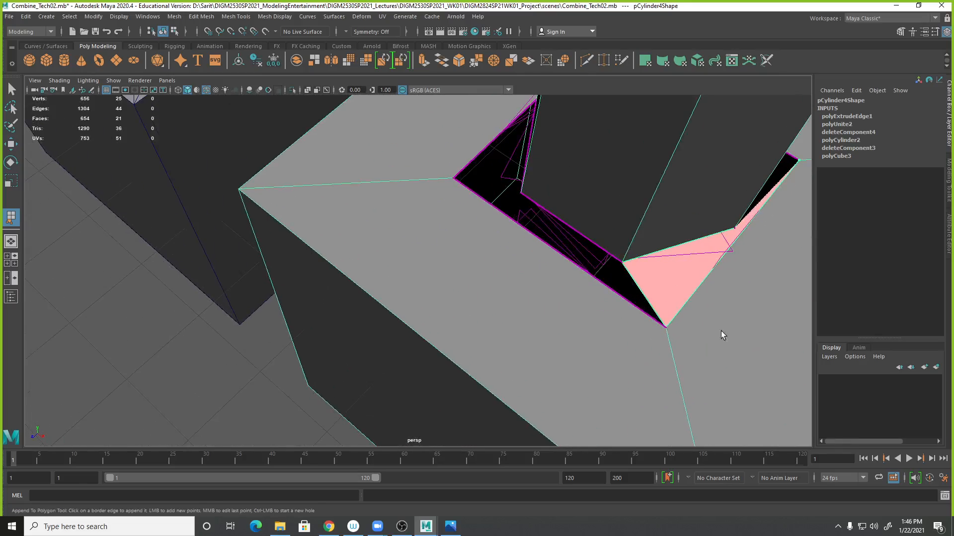
middle_click_drag(740, 362, 606, 315, "alt")
key("Return")
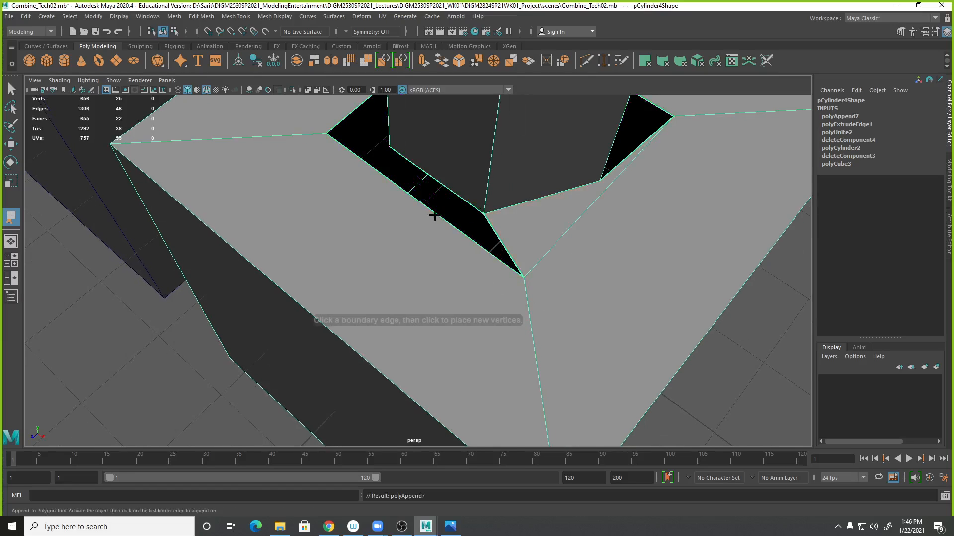
- Append faces to fill the long front gap and the neighbouring corner gap around the cylinder base
left_click(441, 215)
key("Return")
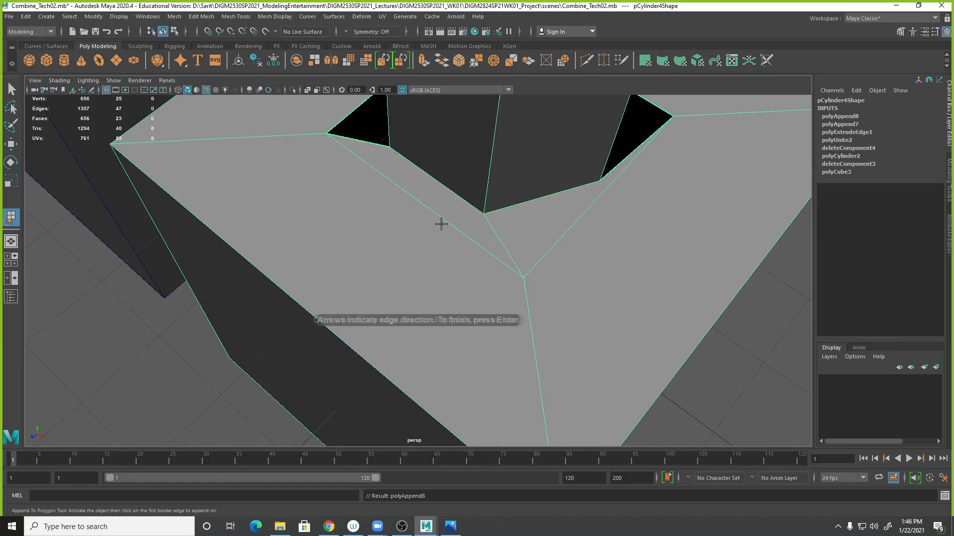
left_click_drag(458, 234, 331, 241, "alt")
left_click(310, 206)
left_click(322, 265)
left_click_drag(311, 286, 273, 302, "alt")
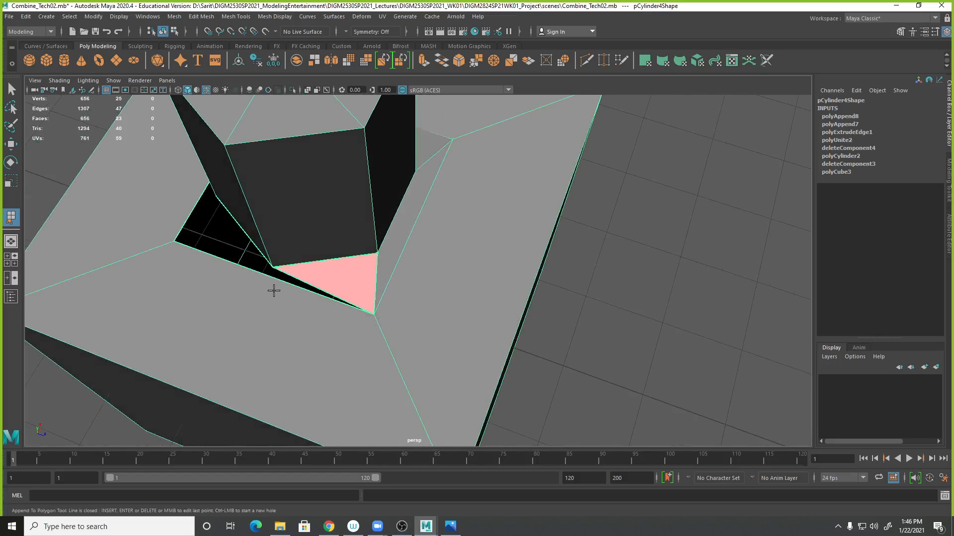
key("Return")
left_click(266, 261)
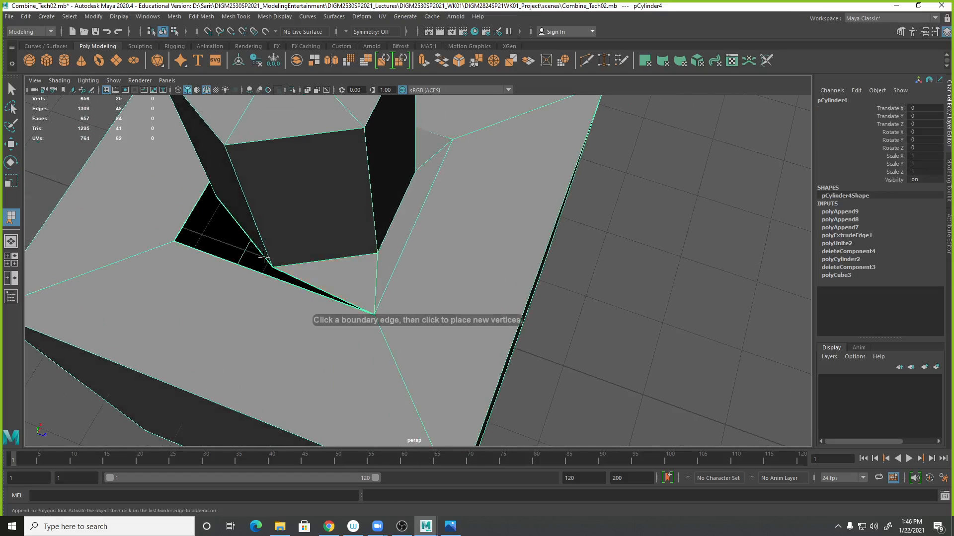
left_click(232, 268)
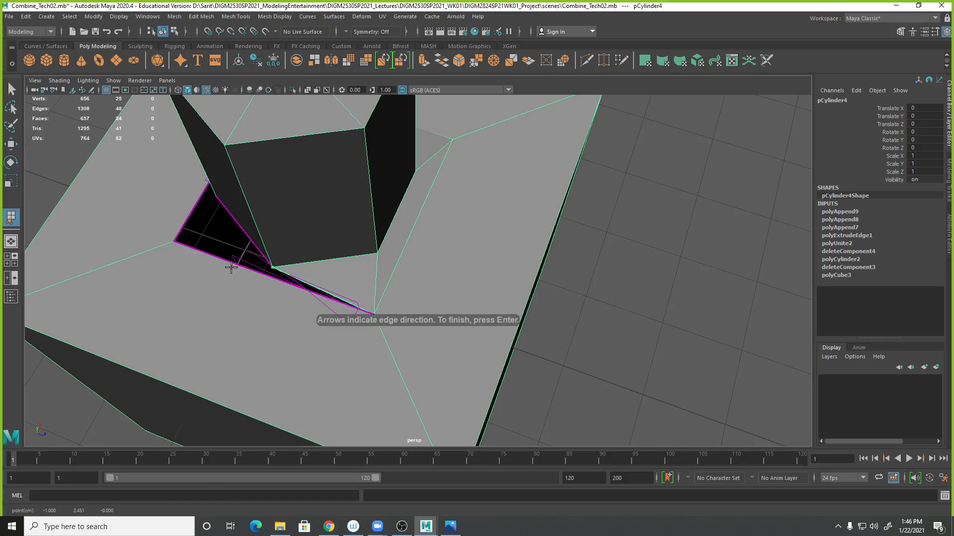
left_click(181, 229)
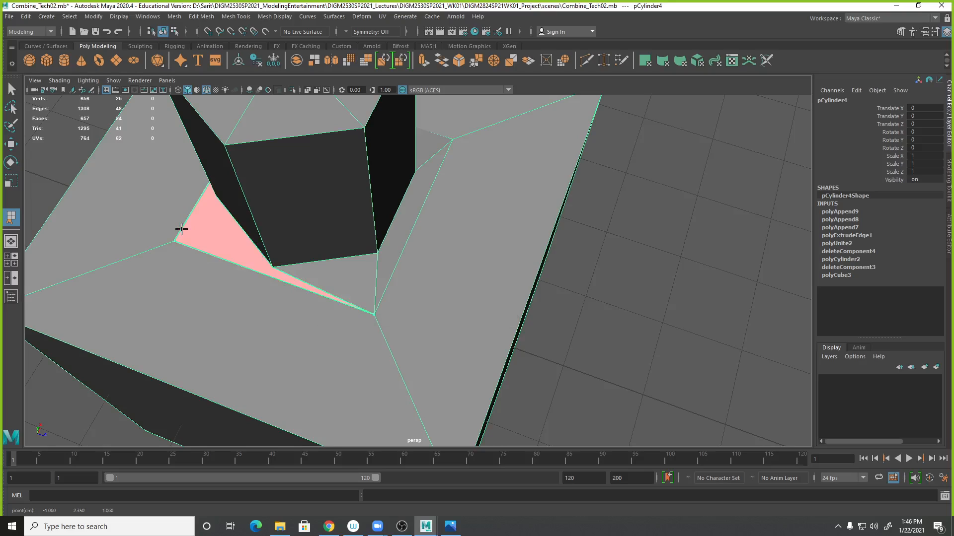
left_click_drag(227, 278, 305, 275, "alt")
key("ctrl+z")
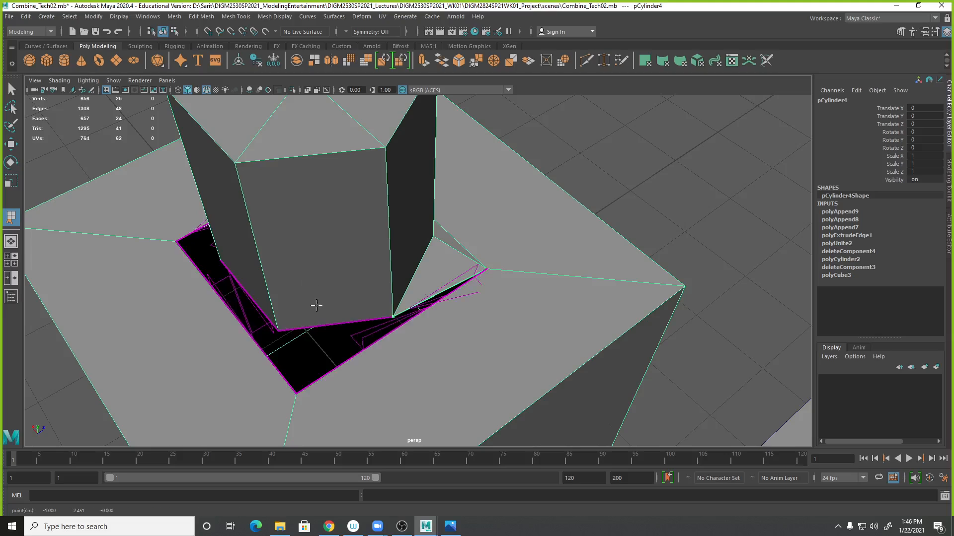
key("ctrl+z")
- Append faces bridging the remaining side gaps between the inner border edges and the cylinder base
left_click(354, 320)
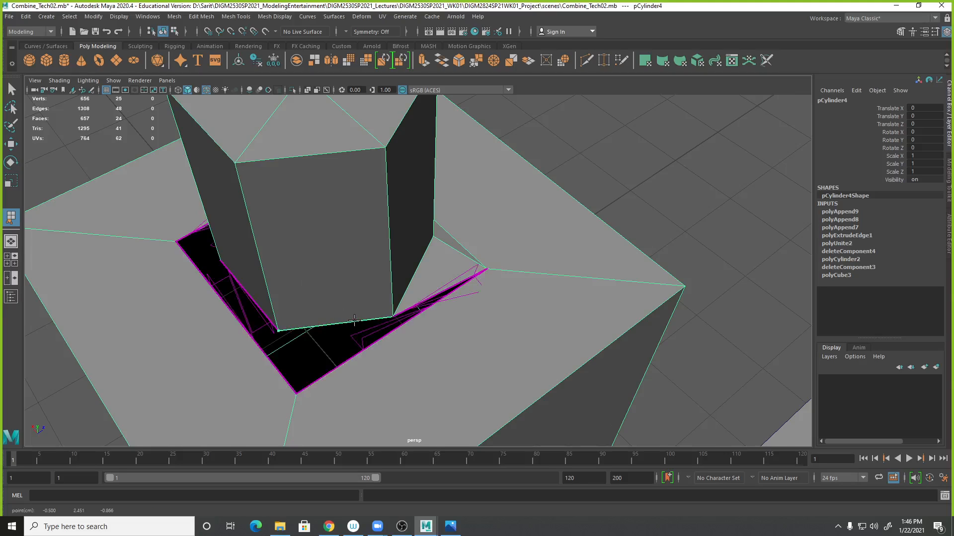
left_click(387, 335)
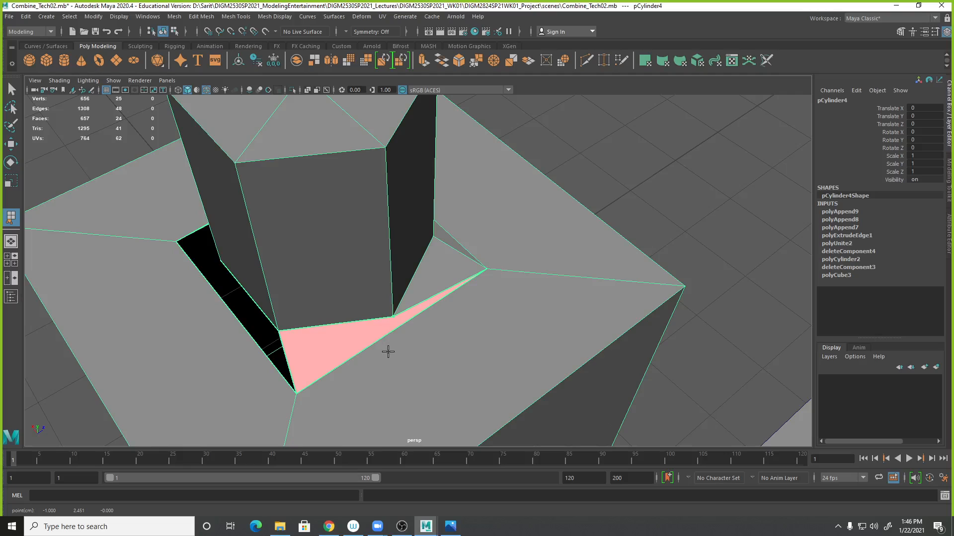
key("Return")
left_click_drag(363, 347, 333, 342, "alt")
key("y")
left_click(332, 350)
left_click(329, 347)
left_click_drag(330, 347, 407, 365, "alt")
key("Return")
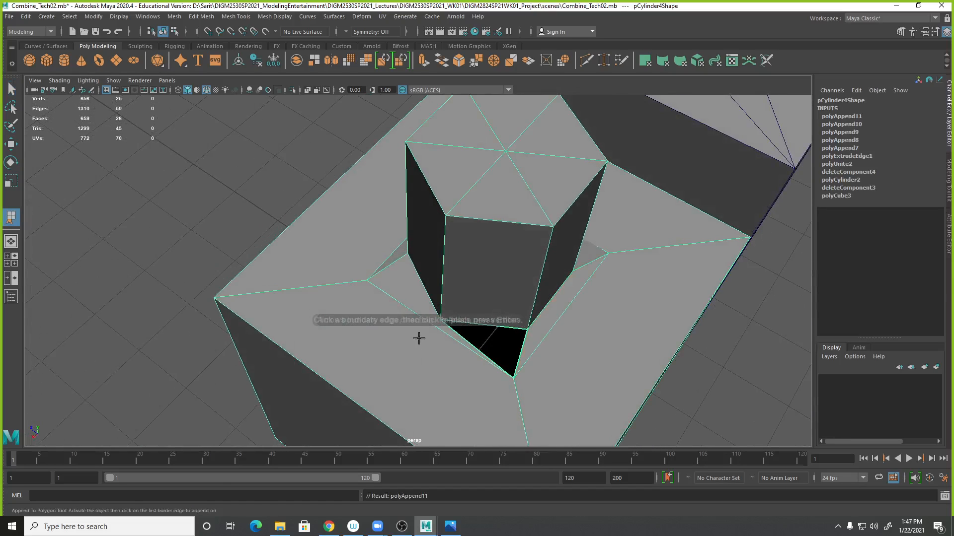
- Append a final triangular face closing the last small gap at the cylinder base corner
left_click(481, 323)
left_click(470, 350)
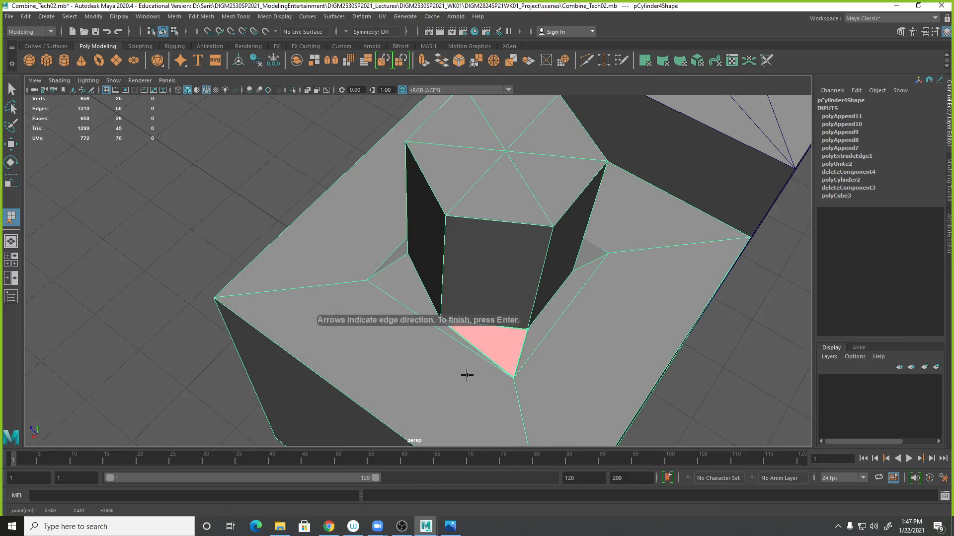
key("Return")
- Use Multi-Cut to split the top faces from a cylinder base vertex to the cube's outer corner
left_click_drag(631, 229, 474, 216, "alt")
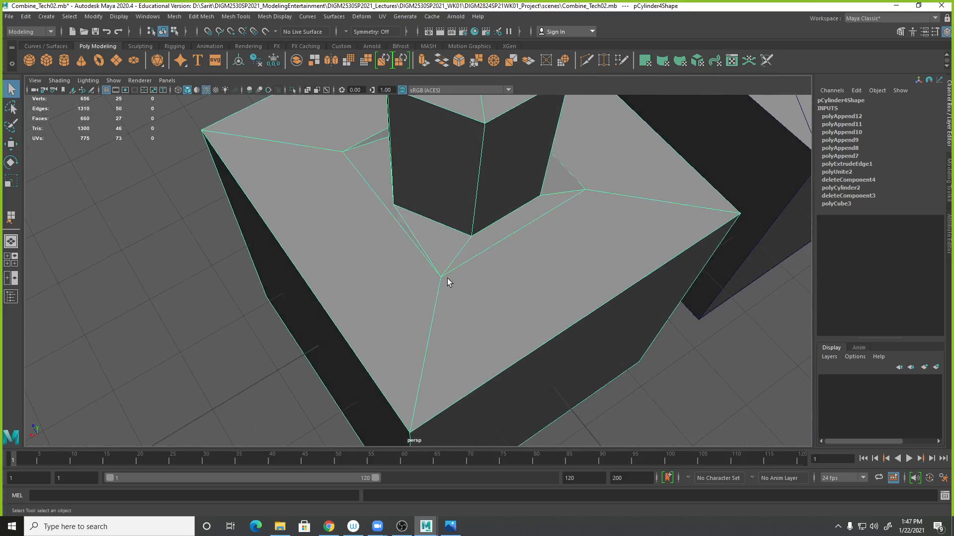
left_click_drag(450, 276, 515, 259, "alt")
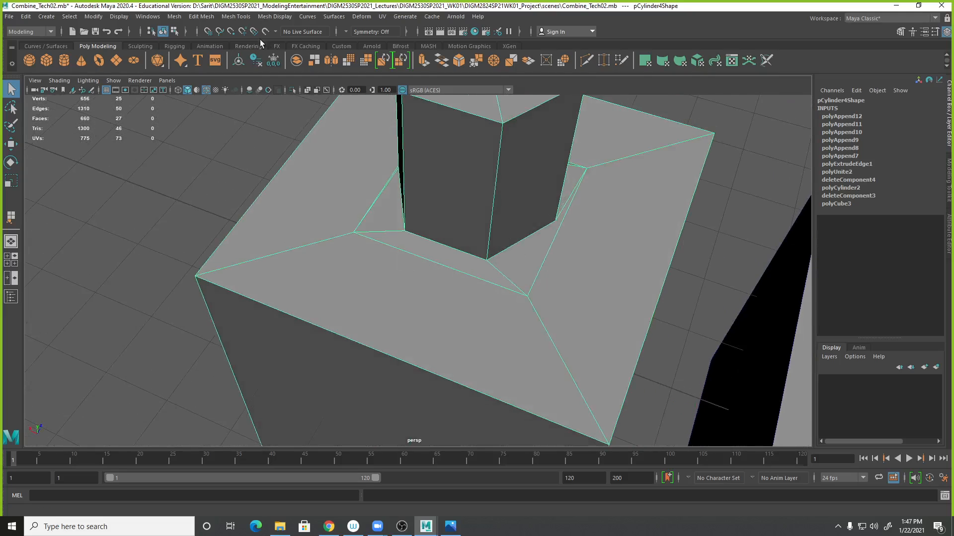
left_click(235, 17)
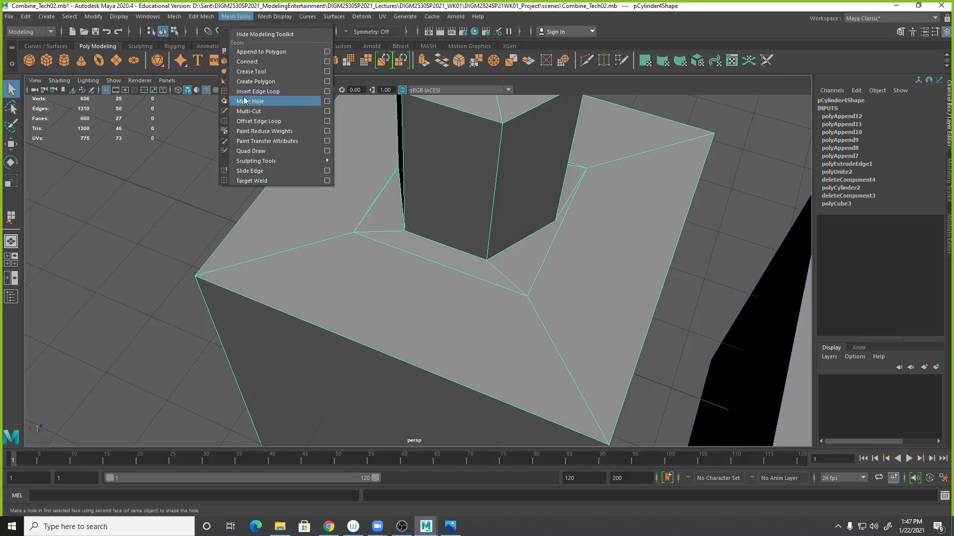
left_click(248, 110)
left_click_drag(545, 245, 532, 271, "alt")
left_click(541, 266)
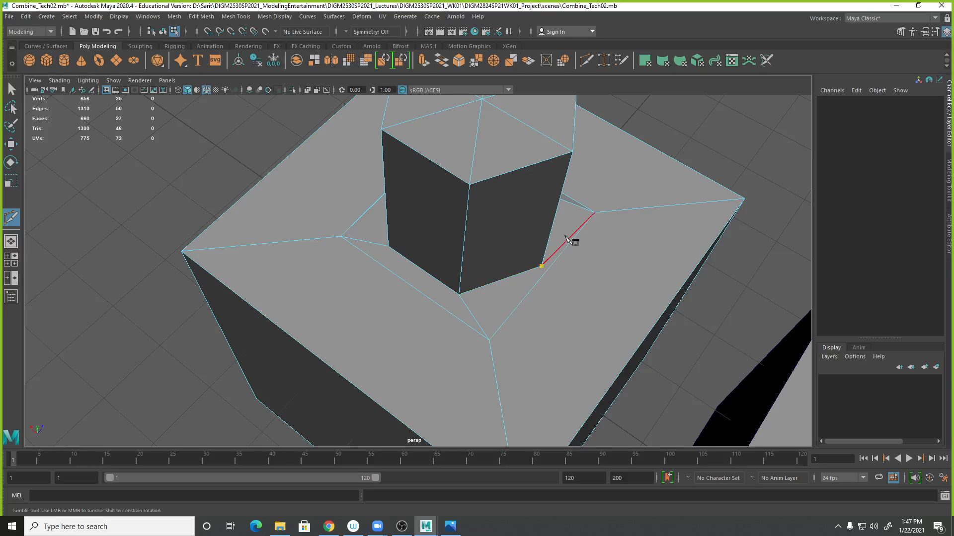
key("Return")
left_click(489, 340)
left_click_drag(537, 340, 368, 356, "alt")
left_click(432, 346)
key("Return")
- Cut another edge from a cylinder base vertex to the adjacent cube corner and exit Multi-Cut
left_click_drag(450, 288, 433, 316, "alt")
left_click(380, 320)
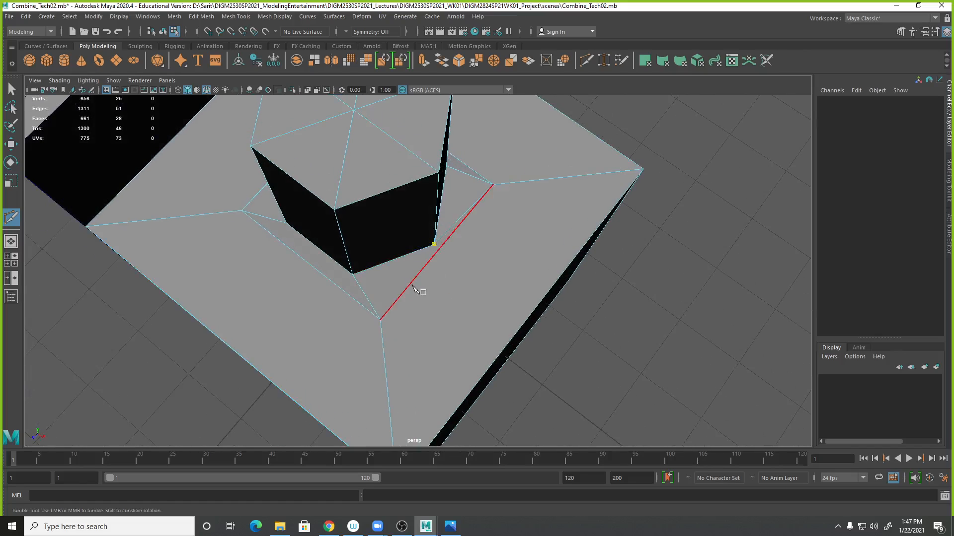
left_click(380, 320)
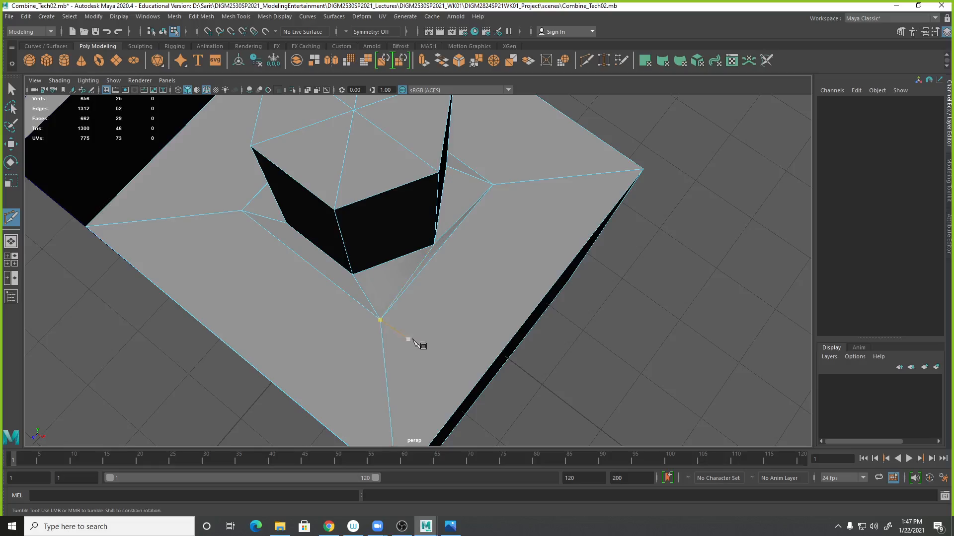
right_click_drag(632, 297, 389, 333, "alt")
left_click_drag(388, 333, 562, 305, "alt")
key("q")
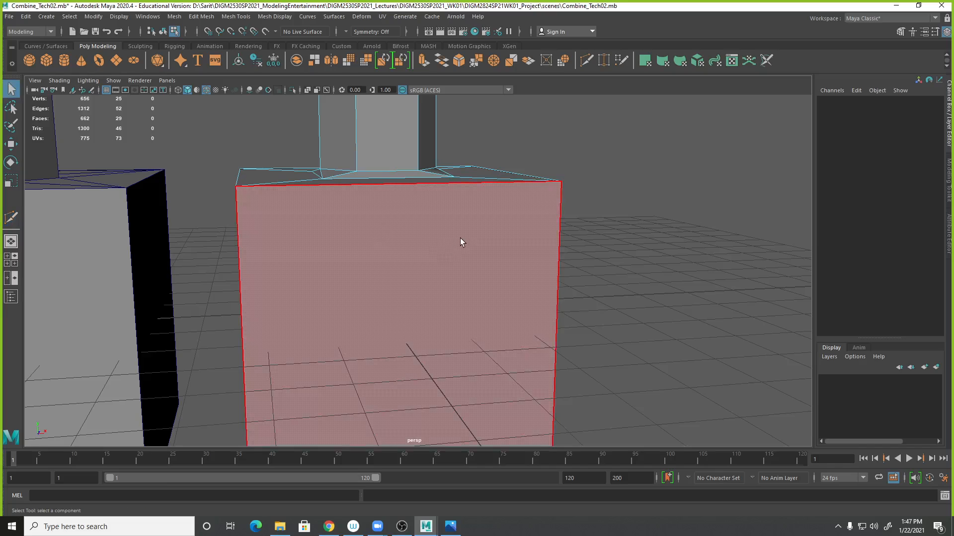
- Select the vertices of the cube top and the cylinder base in the front view and switch to the Scale tool
left_click_drag(462, 240, 429, 240, "alt")
key("space")
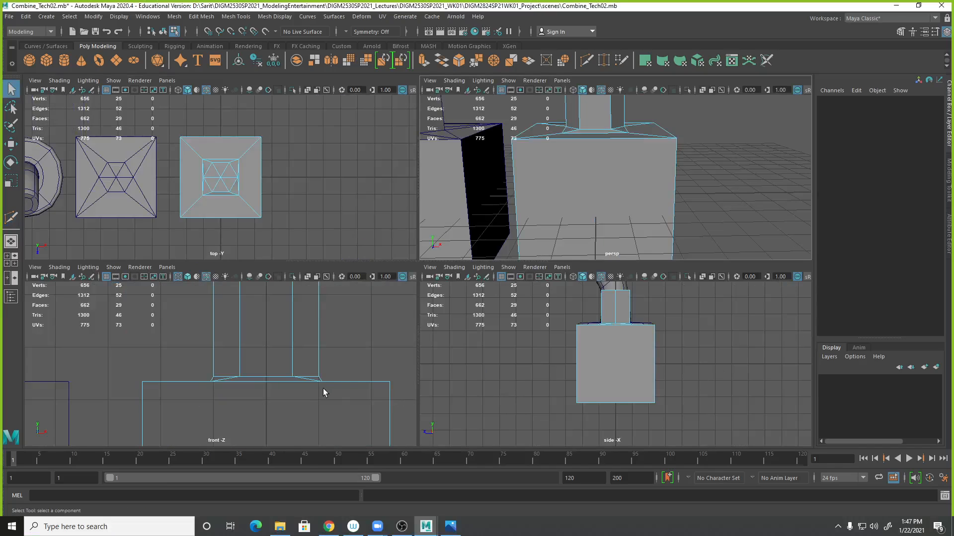
key("space")
middle_click_drag(406, 373, 411, 254, "alt")
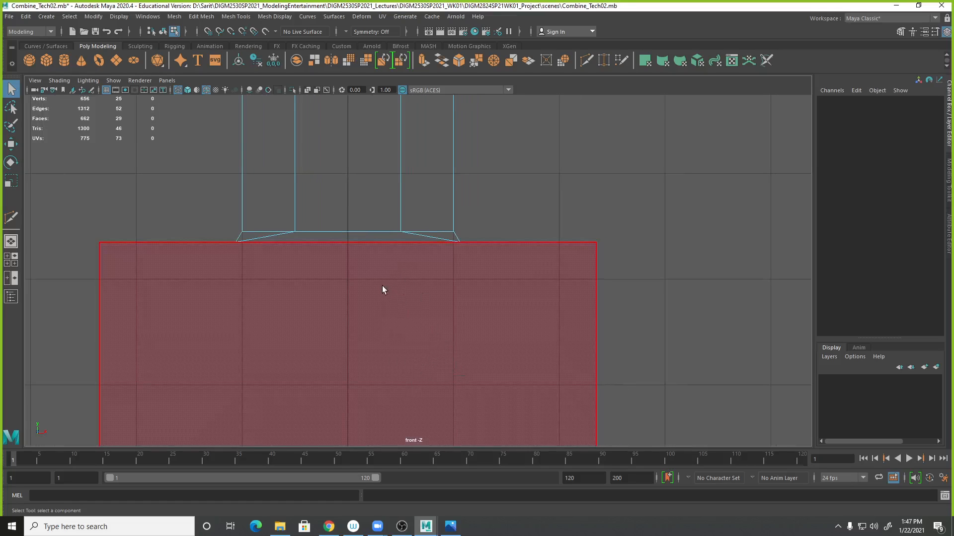
right_click(401, 231)
right_click_drag(396, 232, 351, 231)
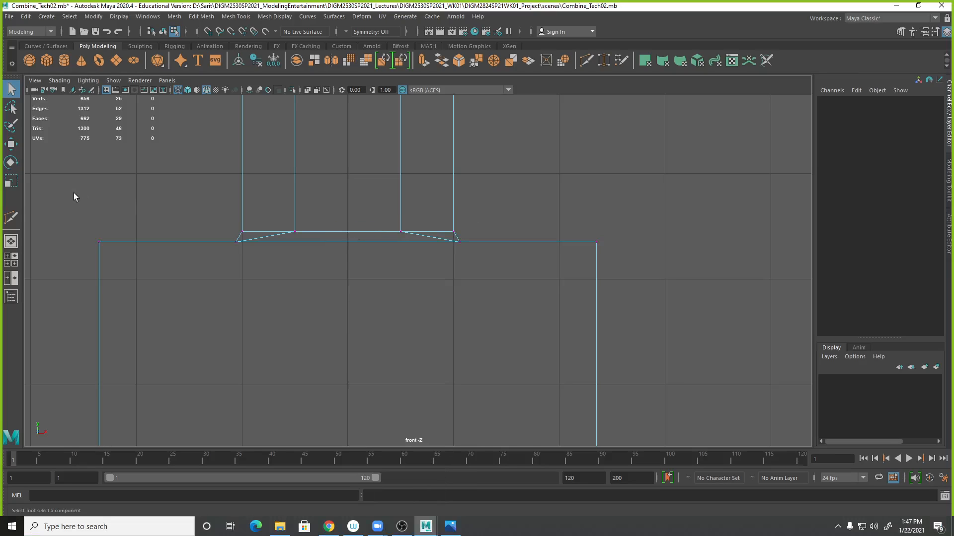
left_click_drag(91, 208, 698, 307)
key("space")
left_click_drag(699, 196, 721, 193, "alt")
middle_click_drag(335, 407, 376, 412, "alt")
key("r")
key("space")
key("space")
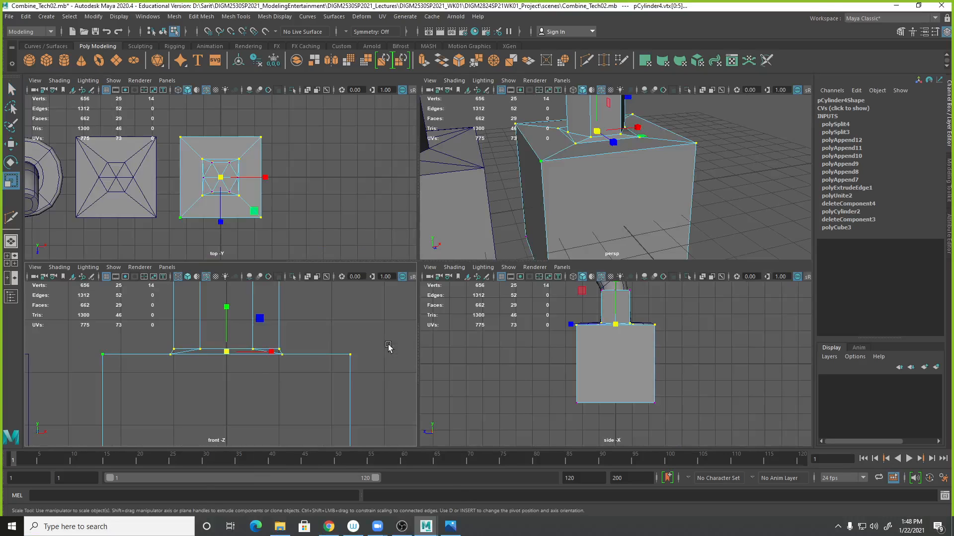
- Try flattening the selected vertices by scaling them vertically
right_click_drag(677, 227, 729, 198, "alt")
middle_click_drag(728, 199, 742, 247, "alt")
right_click_drag(705, 412, 879, 428, "alt")
middle_click_drag(624, 379, 612, 419, "alt")
right_click_drag(620, 419, 748, 414, "alt")
middle_click_drag(633, 376, 652, 418, "alt")
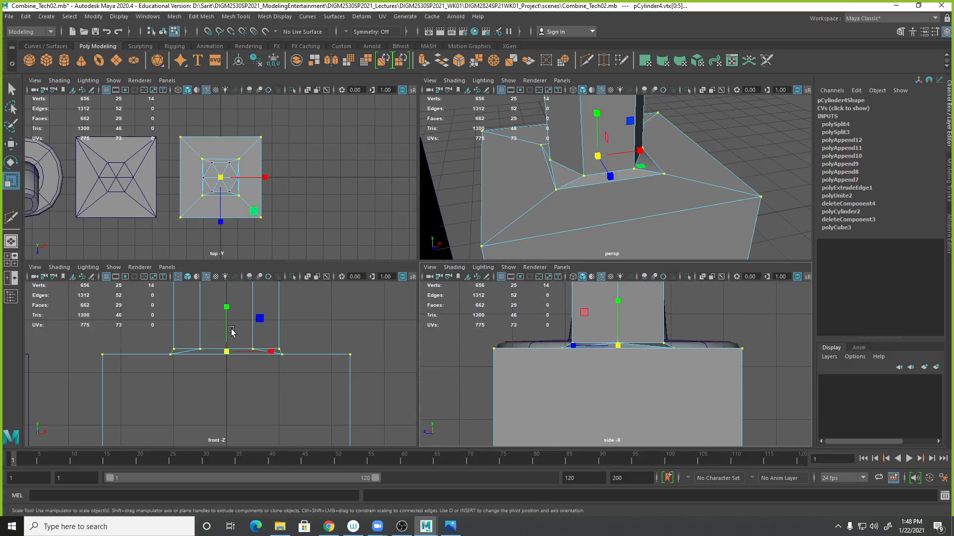
left_click_drag(227, 308, 226, 351)
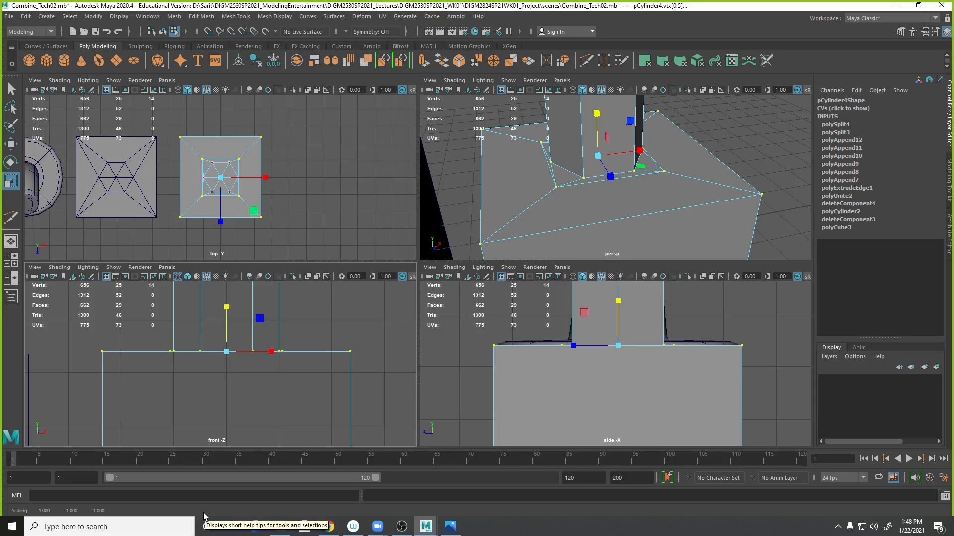
left_click_drag(227, 307, 237, 242)
key("ctrl+z")
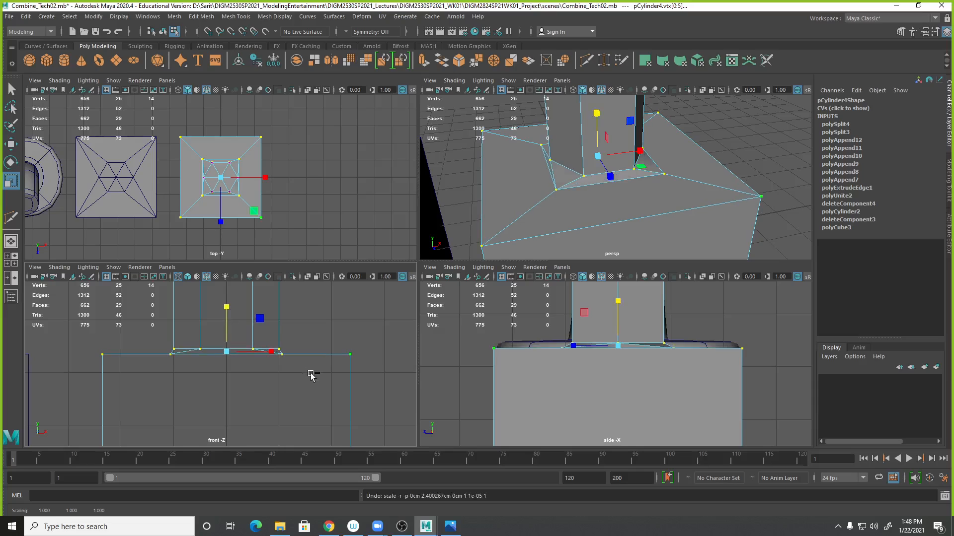
- Scale the selected vertices vertically to zero so the cube top and cylinder base lie on one level
key("space")
scroll(532, 300, "up", 3)
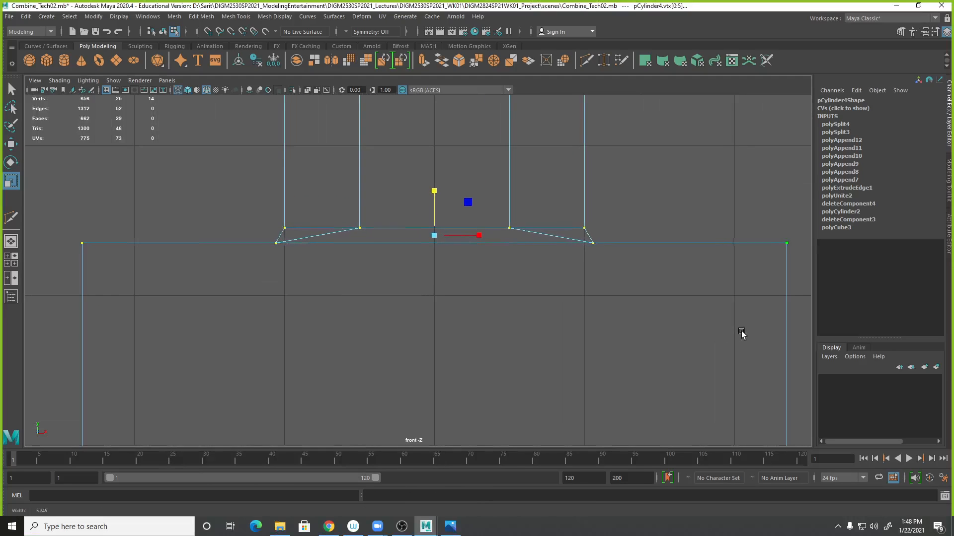
left_click(436, 187)
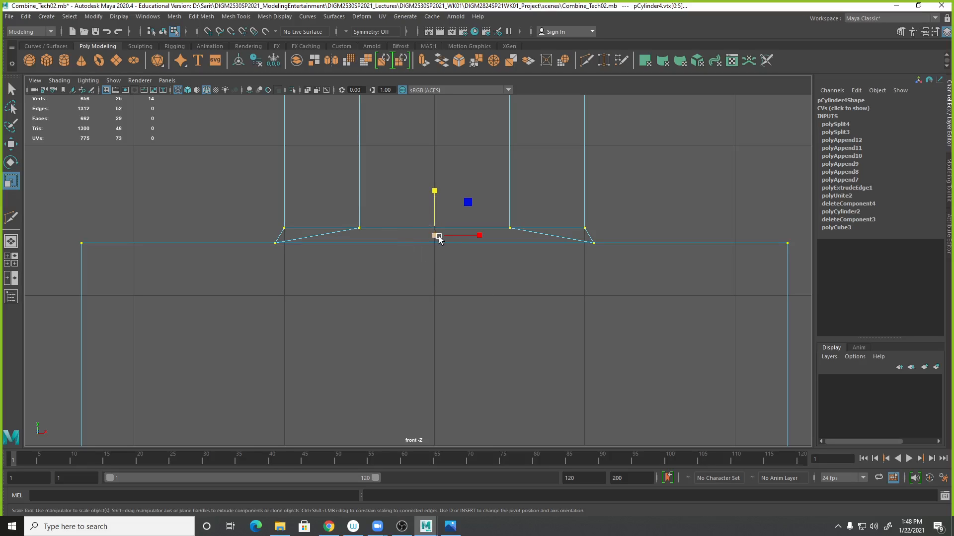
left_click_drag(435, 196, 439, 239)
left_click_drag(436, 303, 432, 315)
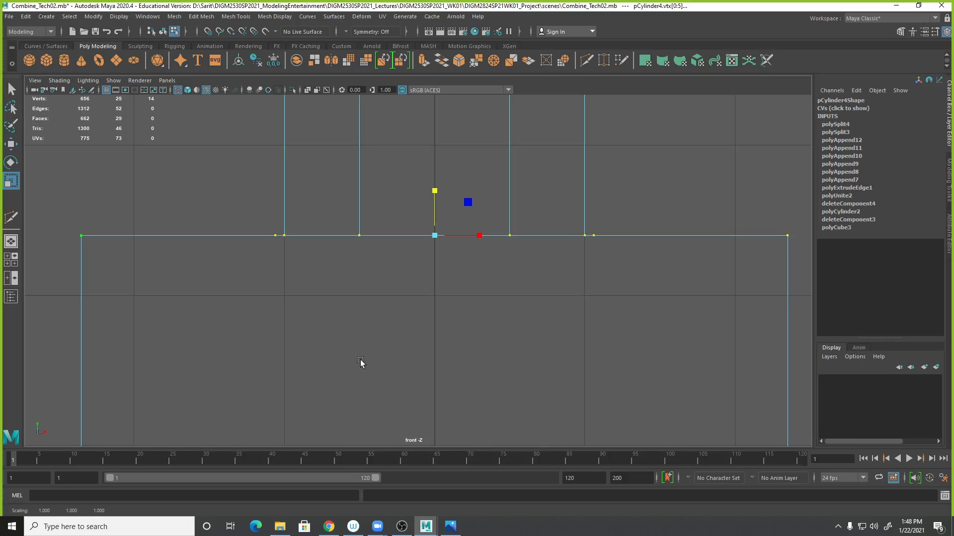
right_click_drag(449, 235, 492, 219)
- Turn on smooth mesh preview and inspect the combined shape in the perspective view
key("space")
left_click_drag(641, 198, 519, 218, "alt")
right_click_drag(518, 218, 453, 132, "alt")
left_click_drag(454, 133, 649, 197, "alt")
right_click_drag(649, 197, 755, 236, "alt")
left_click_drag(658, 219, 624, 216, "alt")
key("3")
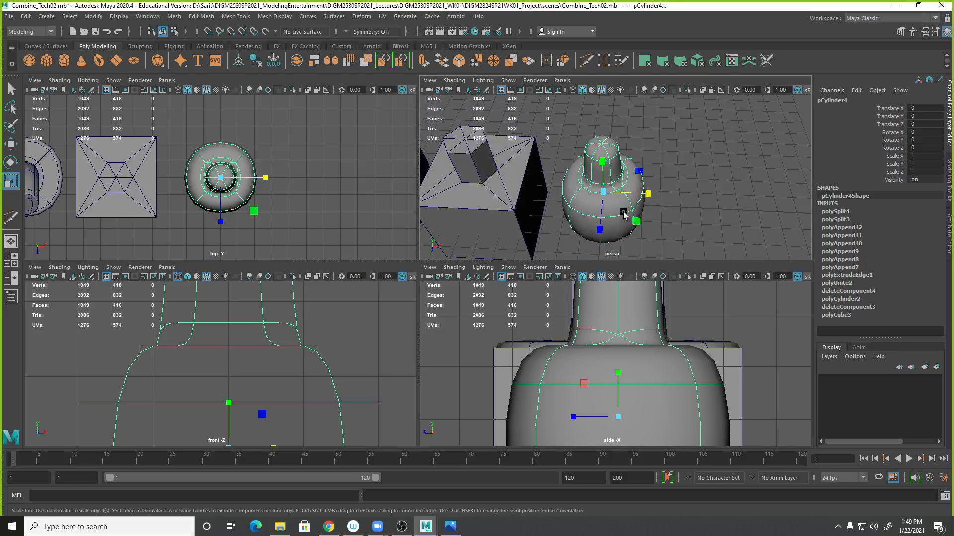
right_click_drag(624, 217, 685, 234, "alt")
left_click_drag(685, 234, 666, 215, "alt")
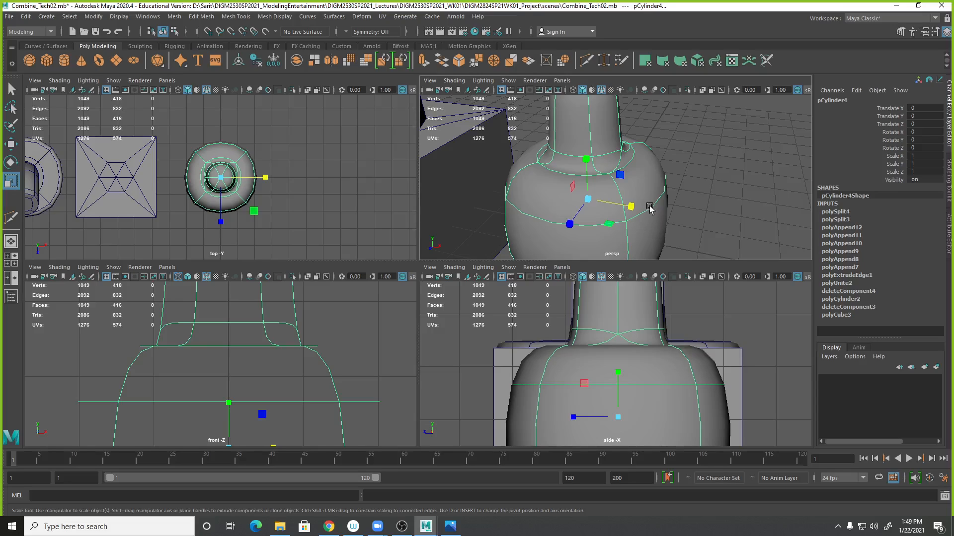
- Turn off smooth preview and insert edge loops near the cube top's outer edge and around the cylinder base with Insert Edge Loop
right_click(651, 205)
key("1")
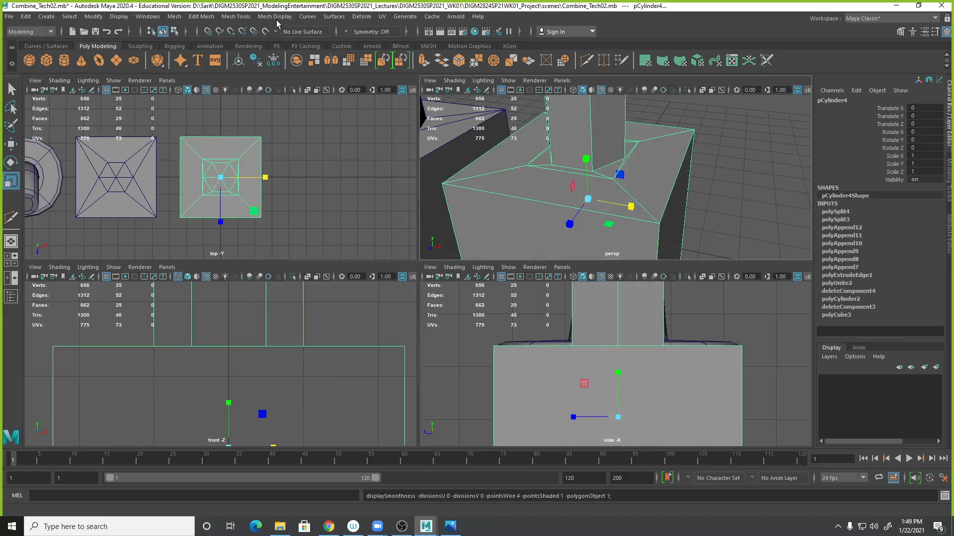
left_click(232, 18)
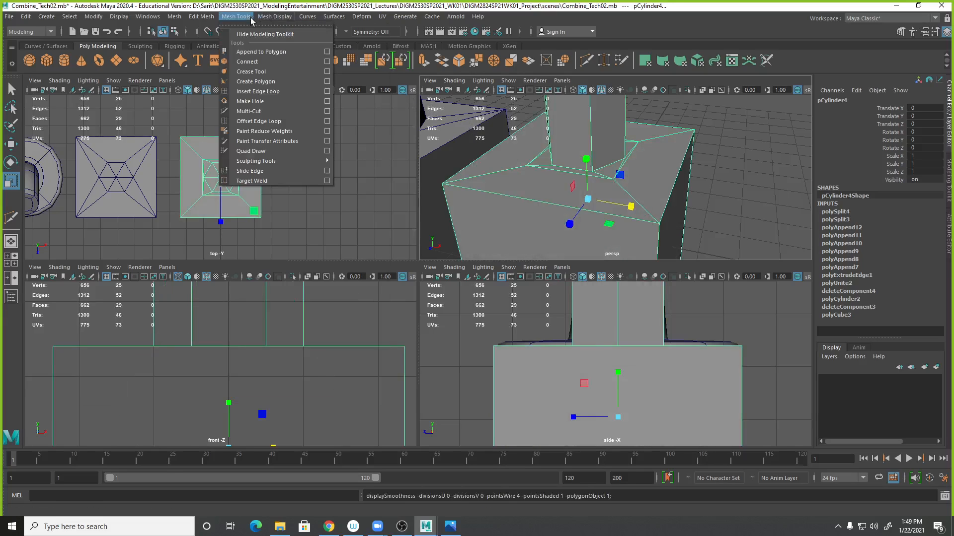
left_click(251, 92)
left_click_drag(659, 241, 657, 226)
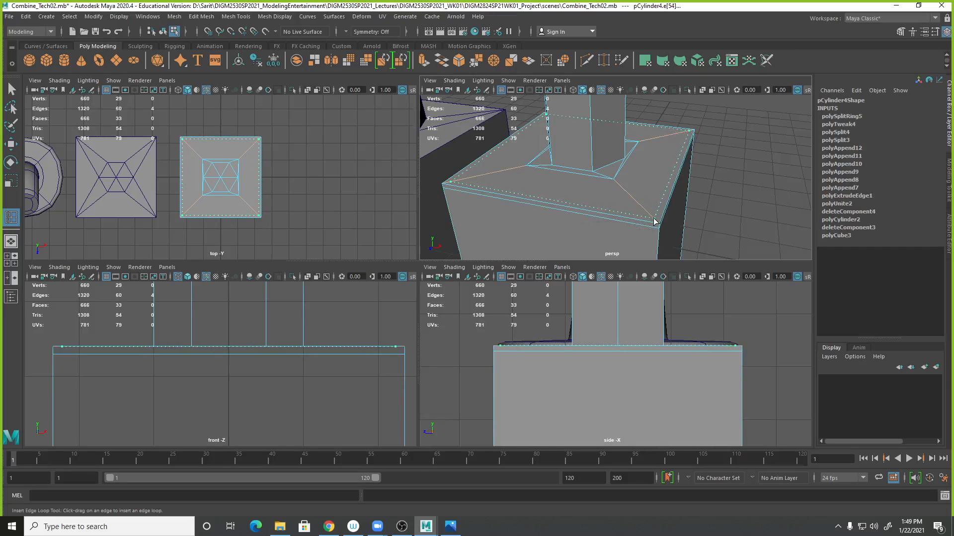
left_click_drag(654, 221, 632, 163)
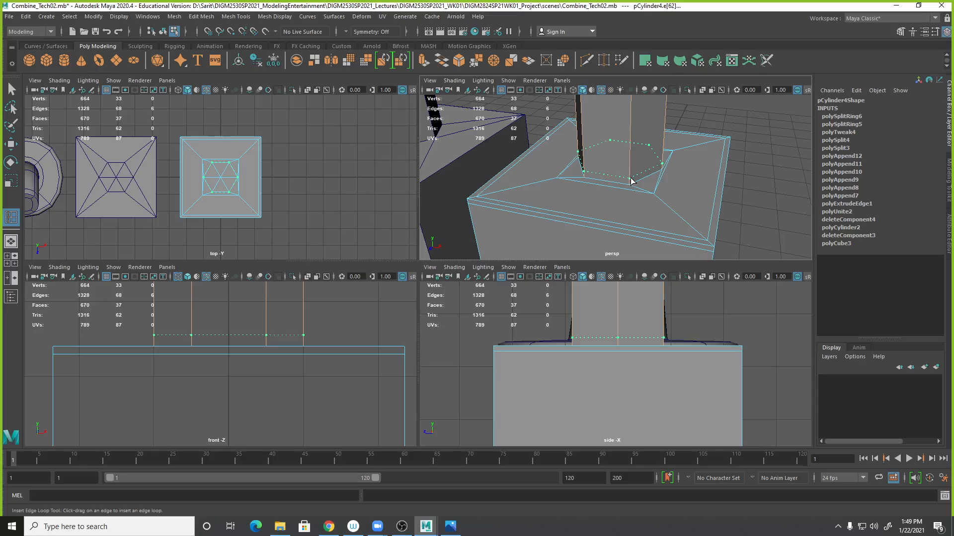
left_click(632, 181)
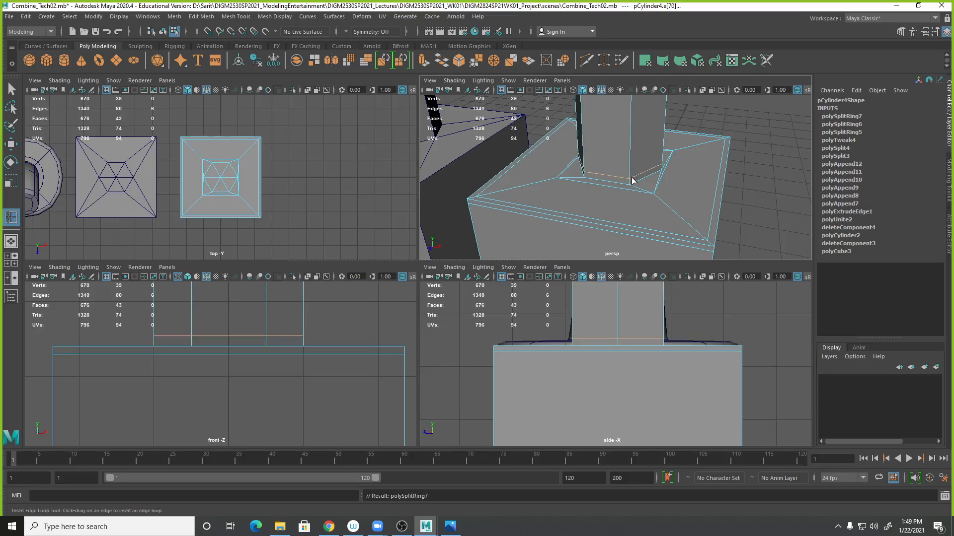
- Preview the smoothed mesh in the maximized perspective view and compare it with the other hydrant pieces
key("4")
key("3")
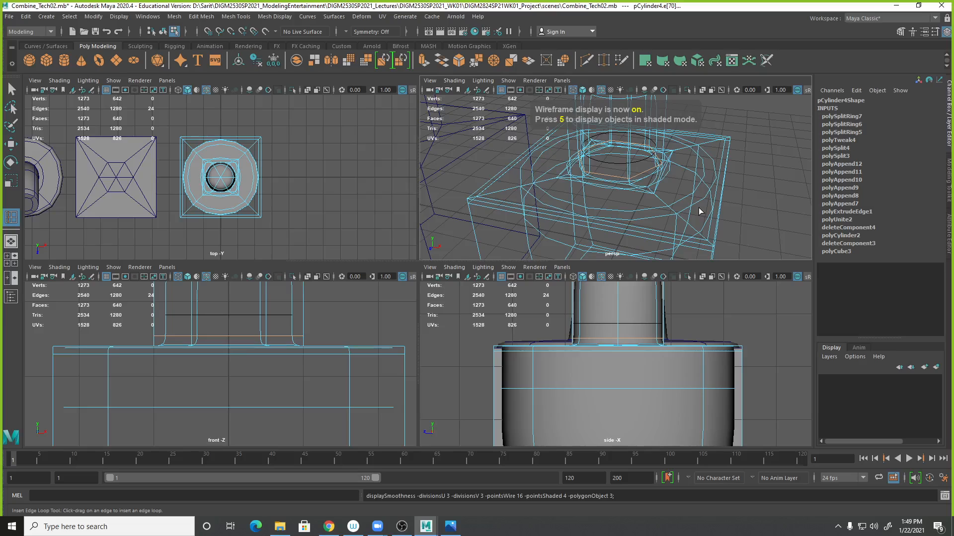
key("5")
right_click_drag(743, 211, 651, 194, "alt")
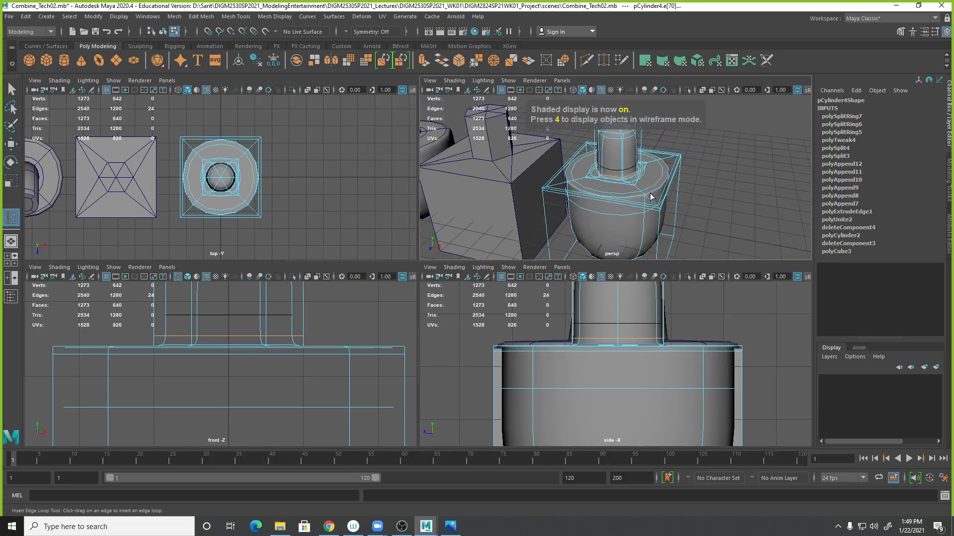
key("q")
key("space")
left_click_drag(639, 247, 645, 242, "alt")
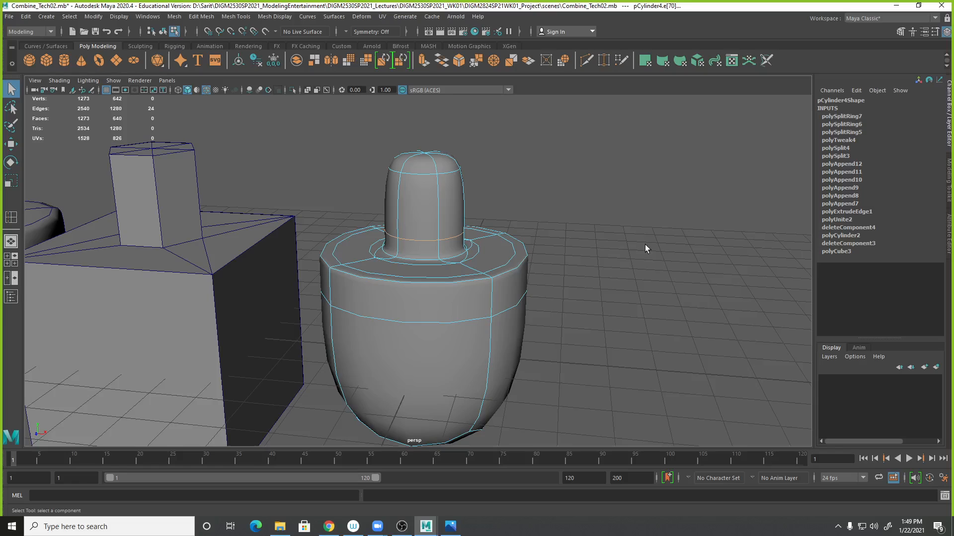
right_click_drag(645, 243, 574, 271, "alt")
left_click(282, 298)
right_click_drag(280, 290, 326, 240)
mouse_move(544, 312)
left_mouse_down("alt")
mouse_move(546, 322)
mouse_move(533, 315)
mouse_move(551, 306)
mouse_move(553, 315)
left_mouse_up("alt")
right_click_drag(553, 315, 607, 296, "alt")
middle_click_drag(599, 306, 661, 297, "alt")
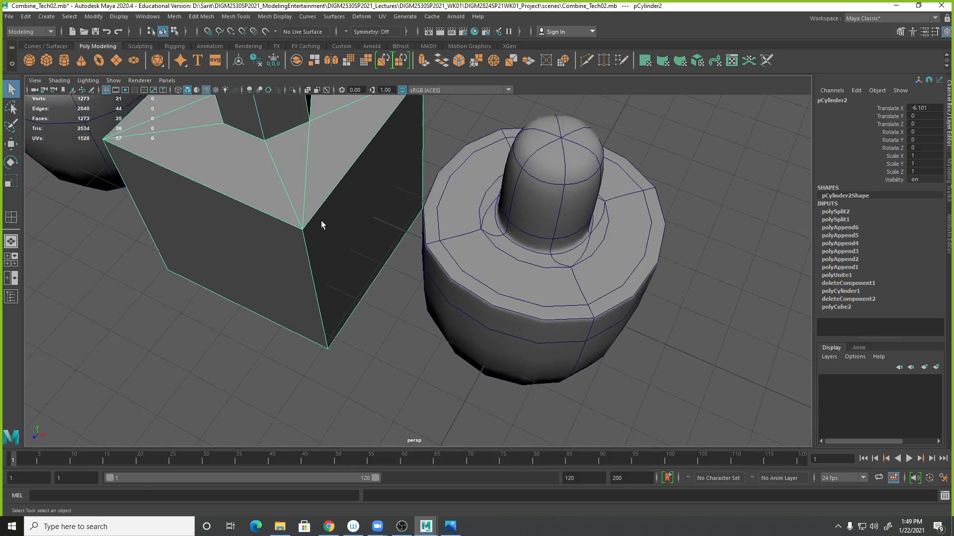
key("3")
left_click(683, 344)
left_click_drag(683, 343, 603, 352, "alt")
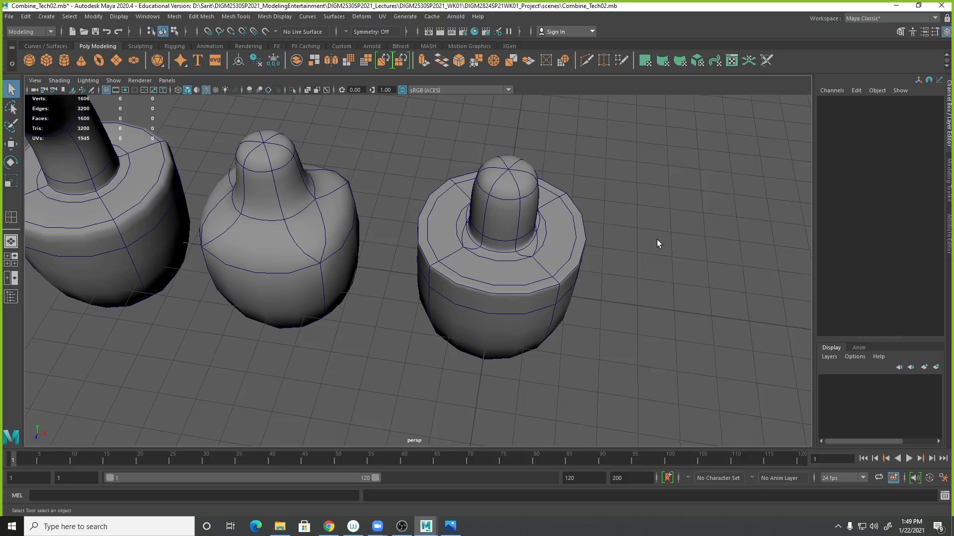
left_click_drag(649, 249, 592, 308, "alt")
left_click(529, 250)
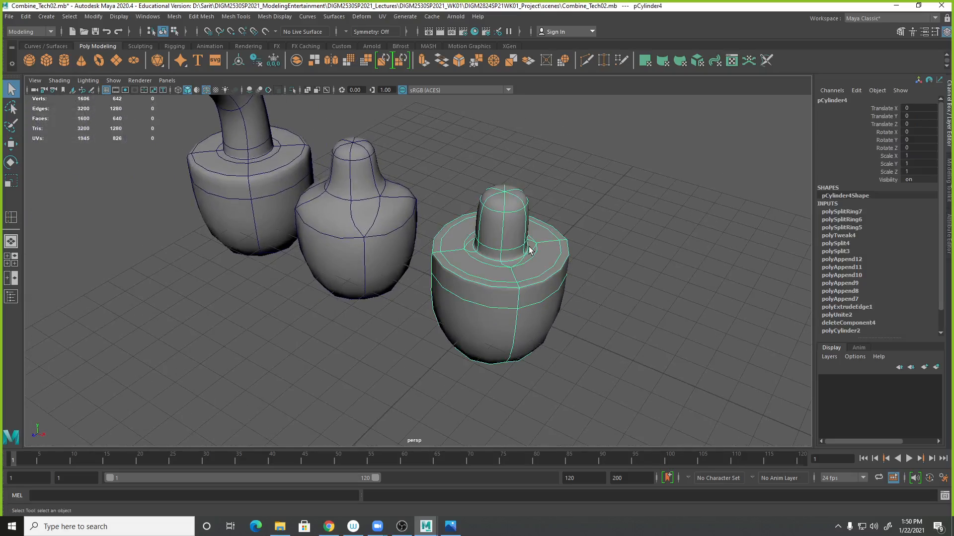
key("1")
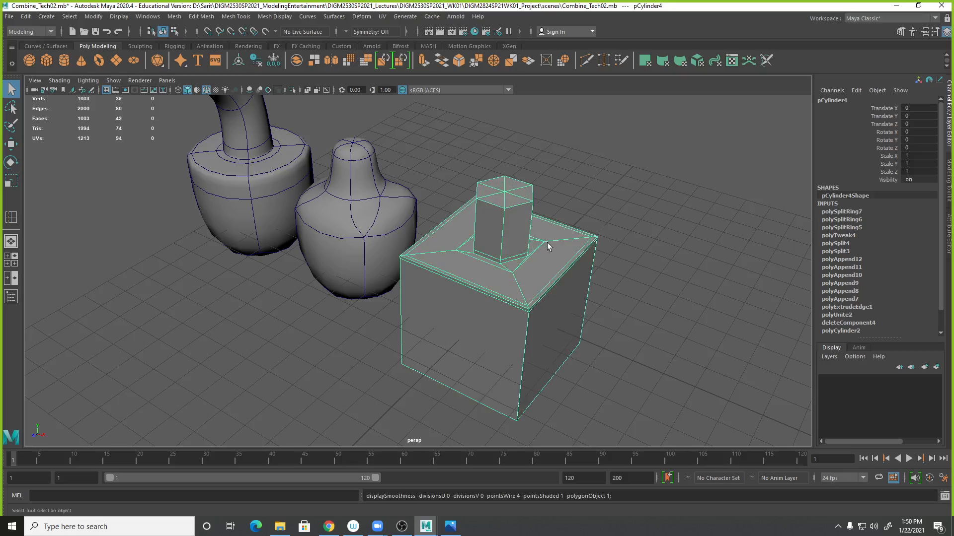
- Select the cylinder base vertices and the surrounding inner loop vertices, then switch to the top view
scroll(547, 246, "up", 4)
mouse_move(538, 267)
left_mouse_down("alt")
mouse_move(549, 239)
mouse_move(529, 285)
mouse_move(588, 315)
mouse_move(588, 305)
mouse_move(535, 283)
left_mouse_up("alt")
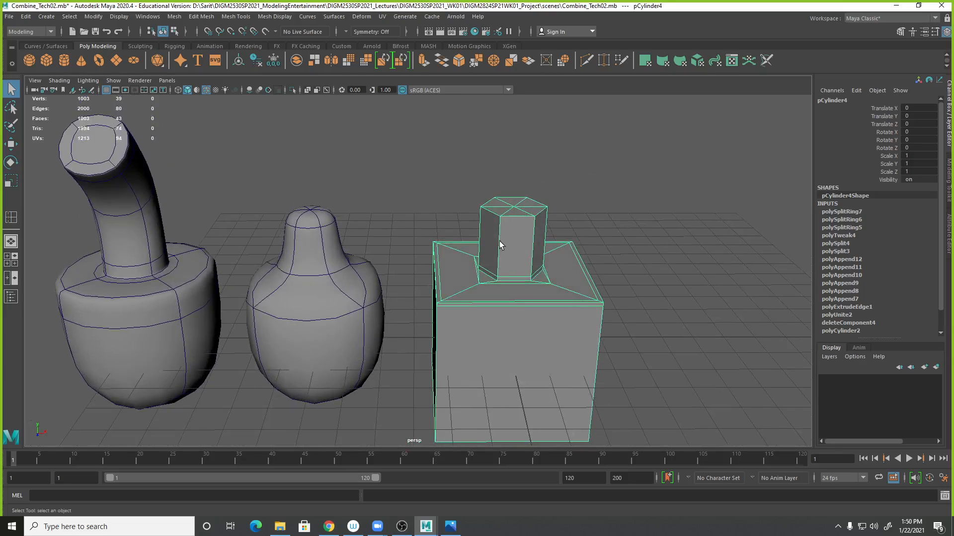
right_click_drag(514, 240, 478, 244)
left_click_drag(542, 305, 515, 273, "alt")
left_click_drag(451, 173, 565, 385)
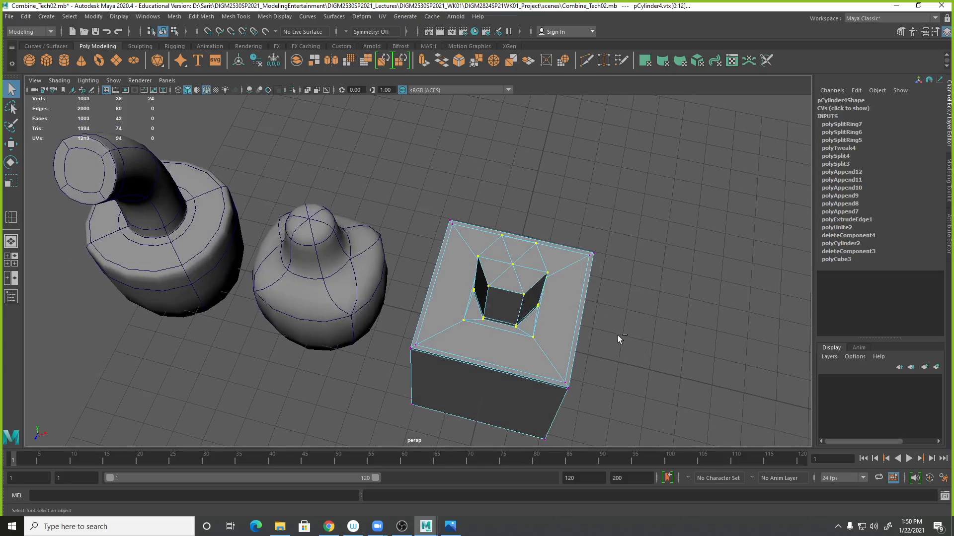
left_click_drag(343, 163, 447, 403)
key("4")
left_click_drag(720, 366, 610, 334, "alt")
left_click_drag(561, 414, 562, 414, "ctrl")
left_click_drag(624, 401, 569, 312, "alt")
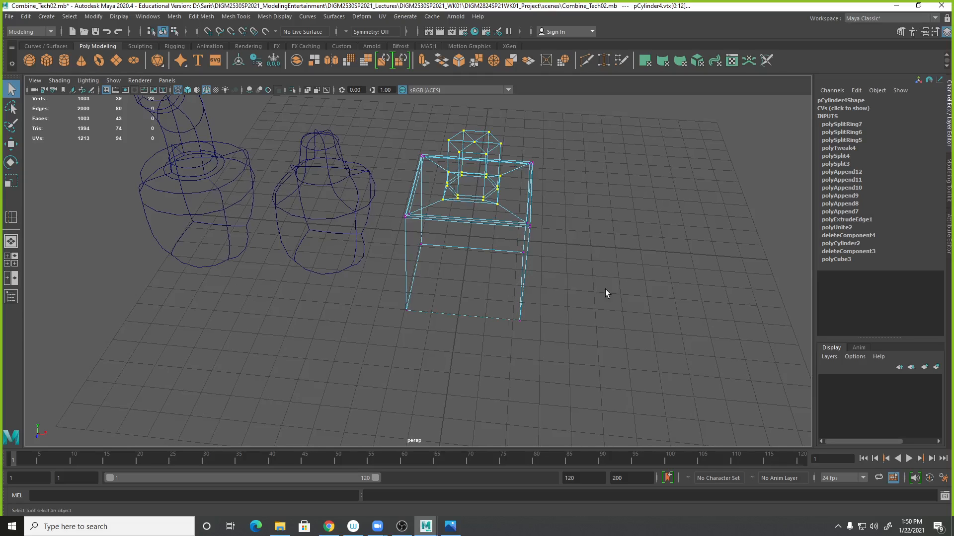
key("5")
mouse_move(425, 241)
left_mouse_down("alt")
mouse_move(544, 224)
mouse_move(487, 249)
mouse_move(494, 253)
mouse_move(485, 243)
left_mouse_up("alt")
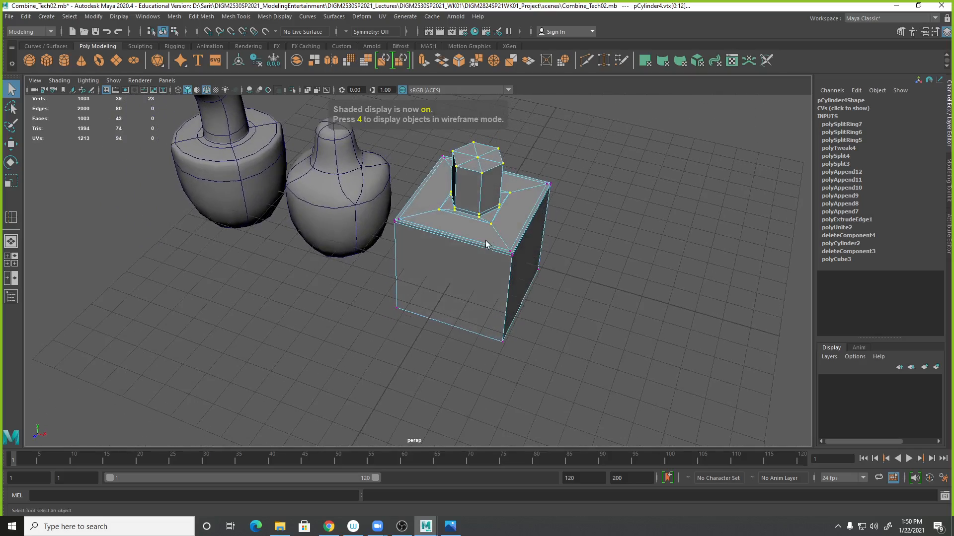
key("space")
key("space")
right_click_drag(344, 260, 515, 282, "alt")
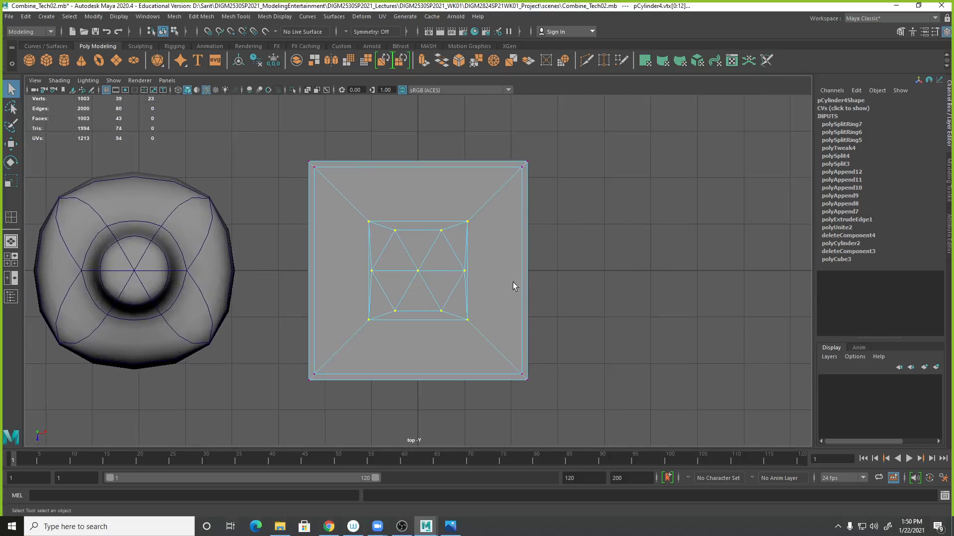
- Try scaling the selected vertices in the top view with the Scale tool
left_click(17, 188)
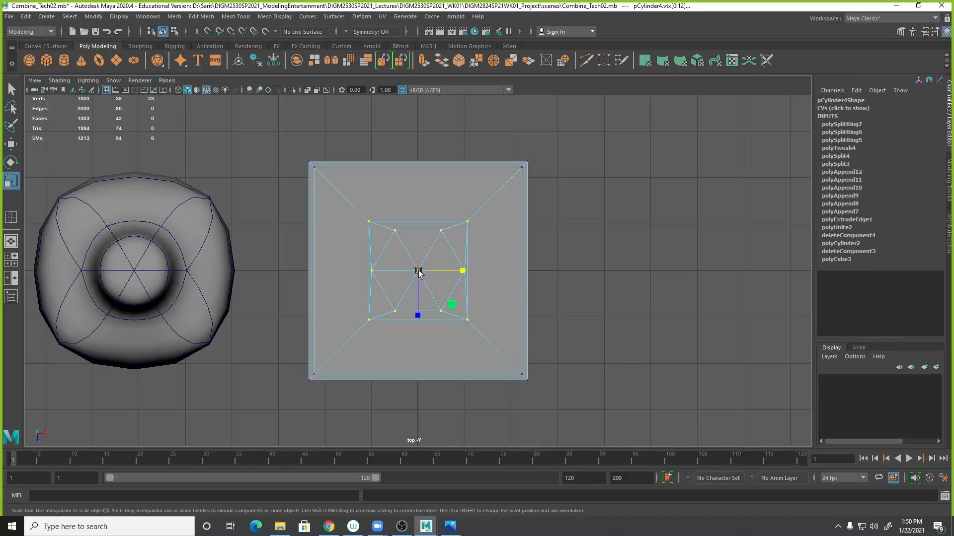
left_click_drag(418, 314, 416, 332)
key("ctrl+z")
mouse_move(464, 271)
left_mouse_down()
mouse_move(479, 273)
mouse_move(468, 273)
left_mouse_up()
key("ctrl+z")
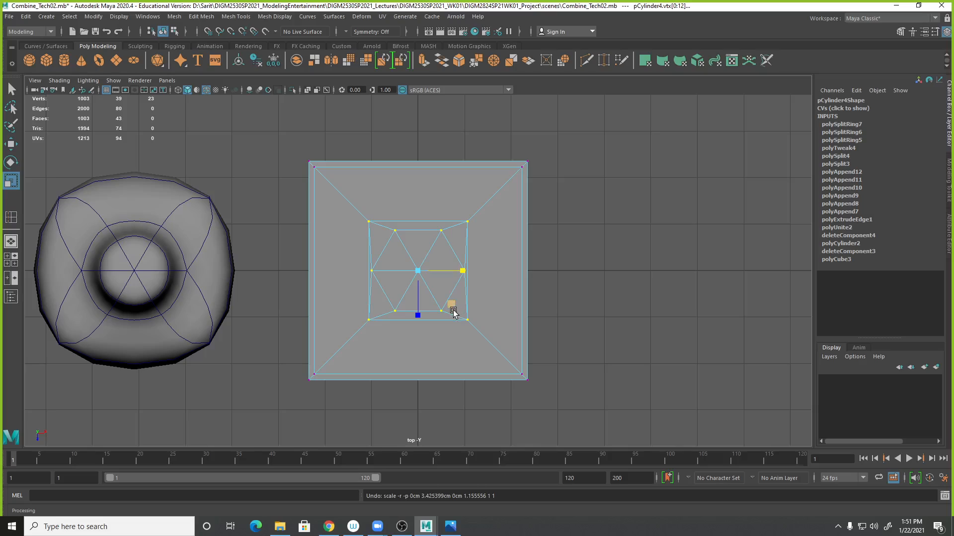
- Scale the selected cylinder base vertices outward in the top view
left_click_drag(450, 307, 458, 311)
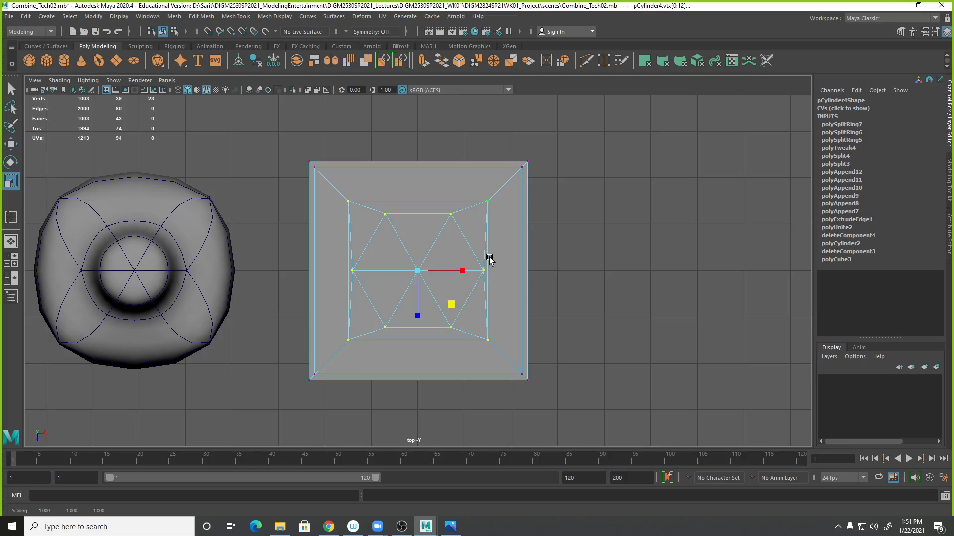
scroll(493, 261, "down", 3)
key("space")
mouse_move(575, 199)
left_mouse_down("alt")
mouse_move(583, 211)
mouse_move(599, 184)
mouse_move(615, 187)
mouse_move(571, 194)
left_mouse_up("alt")
middle_click_drag(588, 192, 548, 240, "alt")
right_click_drag(548, 239, 598, 244, "alt")
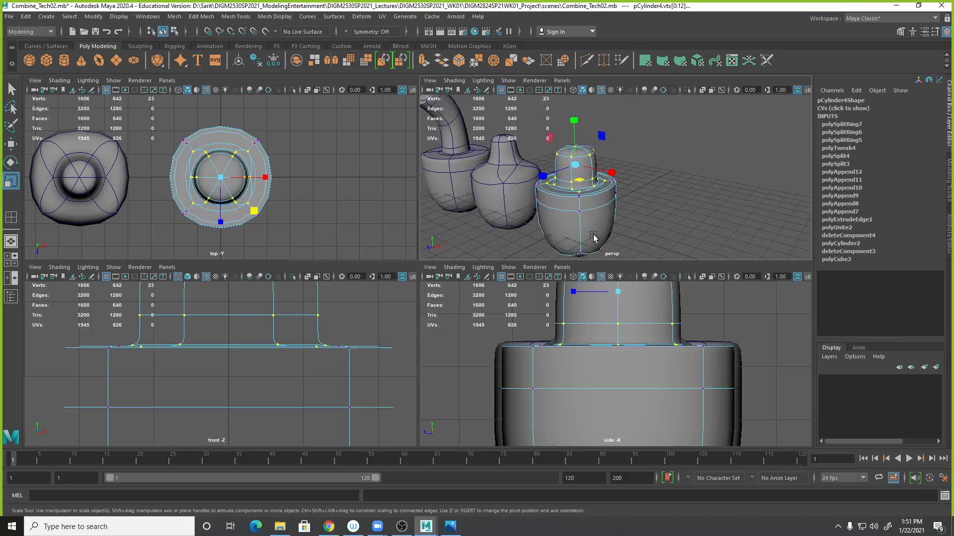
- Turn off smooth preview and inspect the cube and cylinder base in the maximized perspective view
key("q")
right_click_drag(583, 161, 585, 186)
left_click_drag(596, 197, 641, 162, "alt")
key("1")
key("space")
right_click_drag(464, 281, 432, 282, "alt")
middle_click_drag(432, 283, 453, 303, "alt")
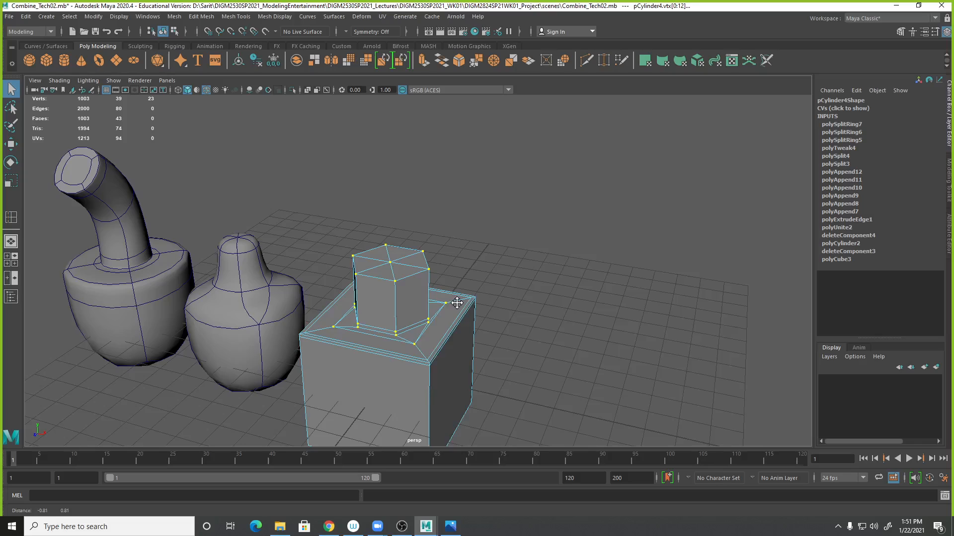
right_click_drag(454, 303, 485, 326, "alt")
middle_click_drag(421, 287, 466, 304, "alt")
- Create a new polygon cylinder and move it up to a Translate Y of about 5.166
left_click(62, 60)
right_click_drag(480, 288, 427, 291, "alt")
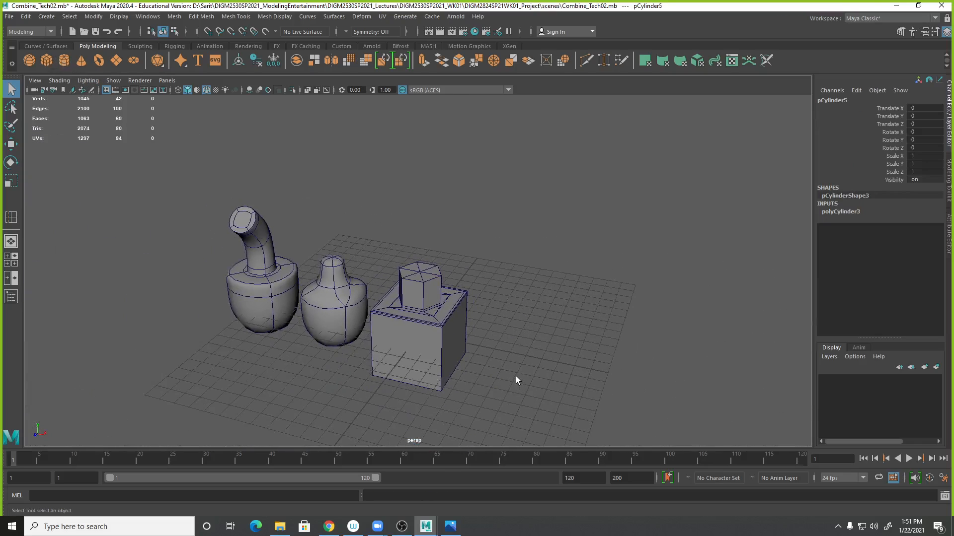
key("w")
left_click_drag(421, 311, 421, 239)
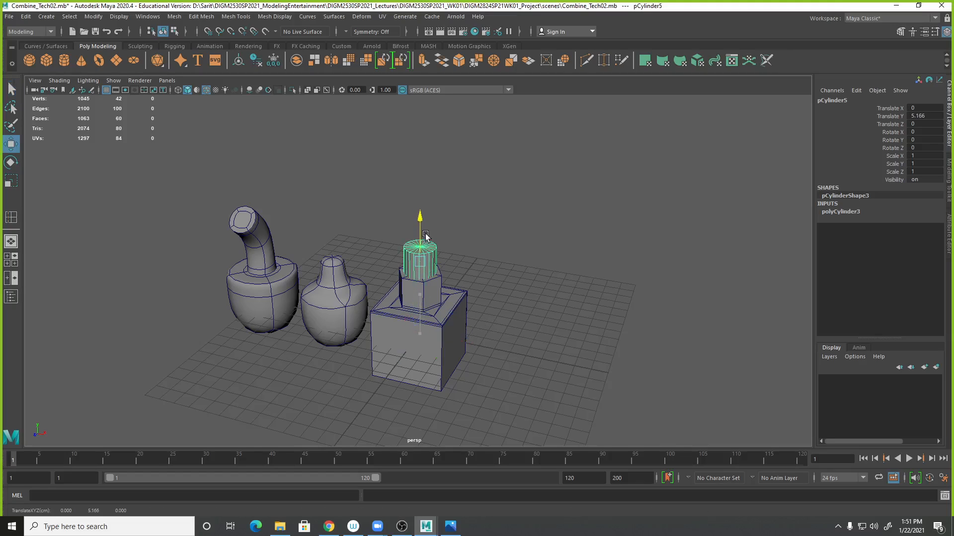
- Set the new cylinder's Subdivisions Axis to 5
left_click(848, 212)
double_click(924, 235)
type("5")
key("Return")
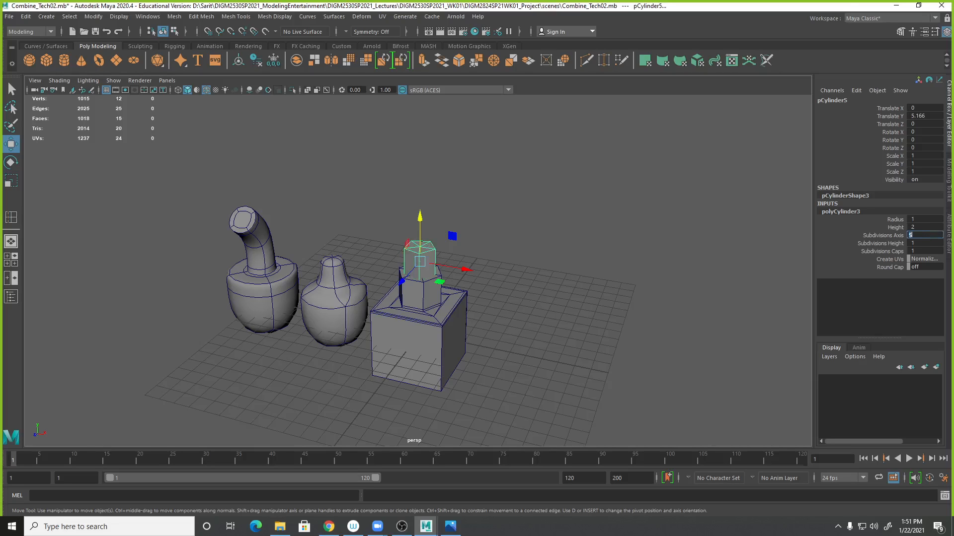
mouse_move(478, 309)
left_mouse_down("alt")
mouse_move(500, 326)
mouse_move(493, 315)
left_mouse_up("alt")
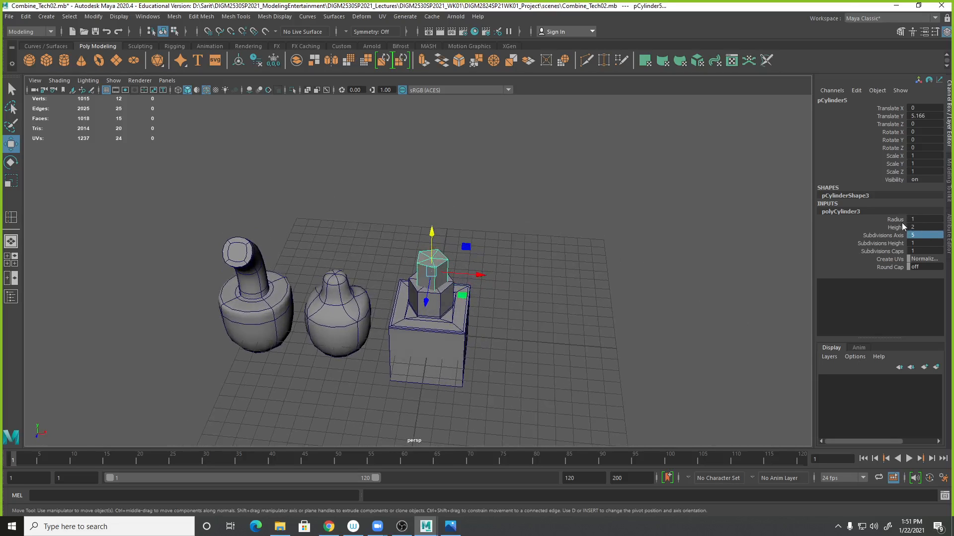
- Scale the new cylinder uniformly down to about 0.642
key("r")
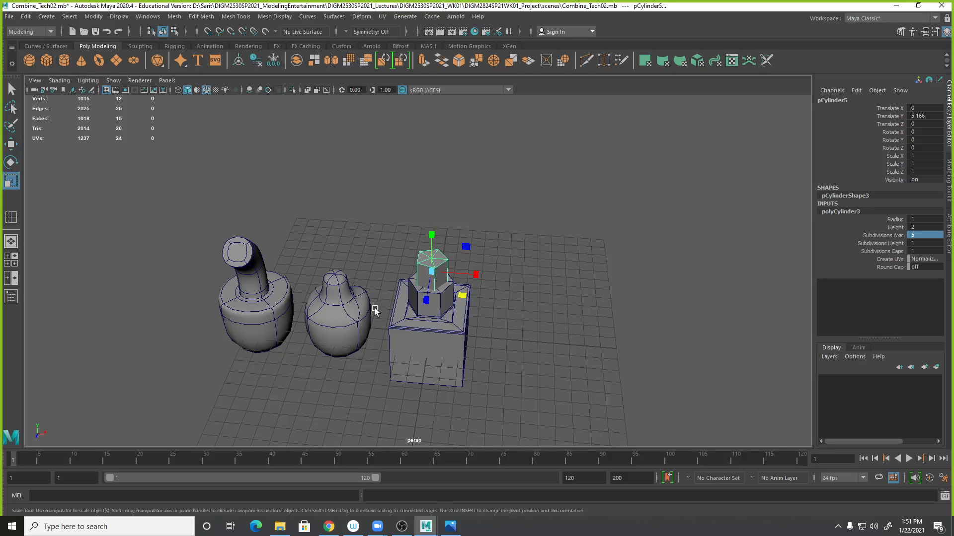
left_click_drag(432, 273, 424, 271)
right_click_drag(407, 309, 541, 358, "alt")
left_click_drag(542, 359, 583, 335, "alt")
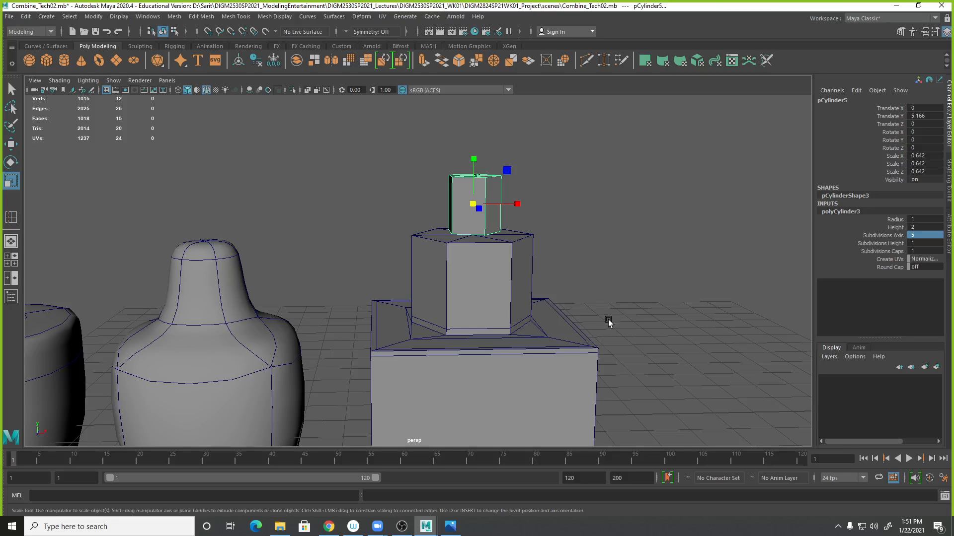
right_click_drag(446, 274, 615, 294, "alt")
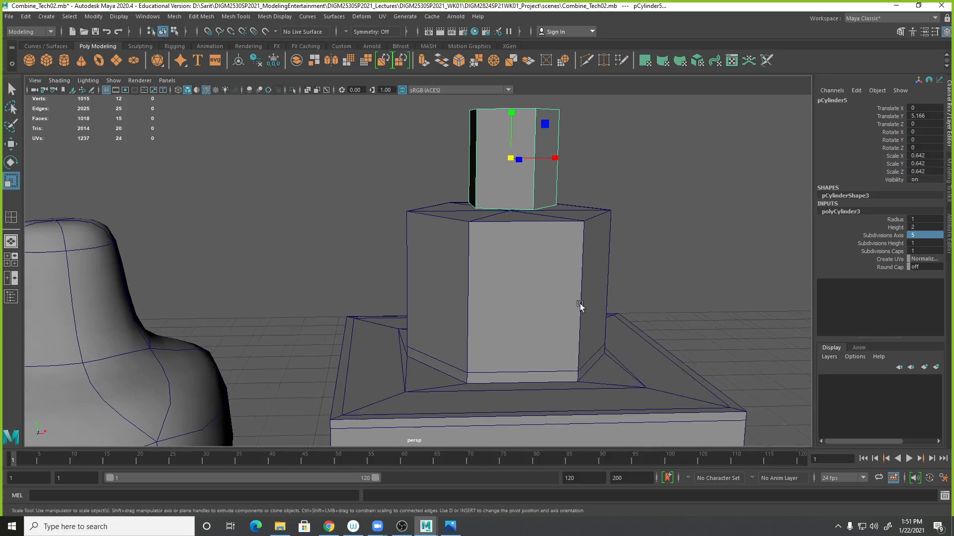
- Move the new cylinder higher above the hexagonal base
middle_click_drag(590, 307, 508, 315, "alt")
left_click_drag(509, 315, 421, 212, "alt")
key("w")
right_click_drag(422, 213, 437, 230)
left_click_drag(437, 230, 430, 210, "alt")
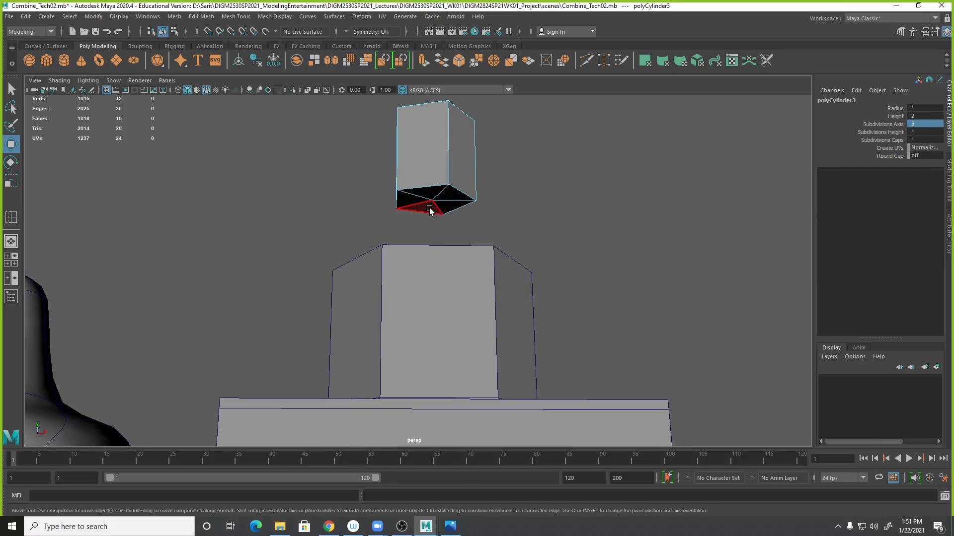
- Select and delete the bottom cap faces of the new cylinder
left_click(430, 210)
key("q")
left_click(414, 201, "shift")
left_click(431, 193, "shift")
left_click(446, 197, "shift")
left_click(446, 205, "shift")
key("Delete")
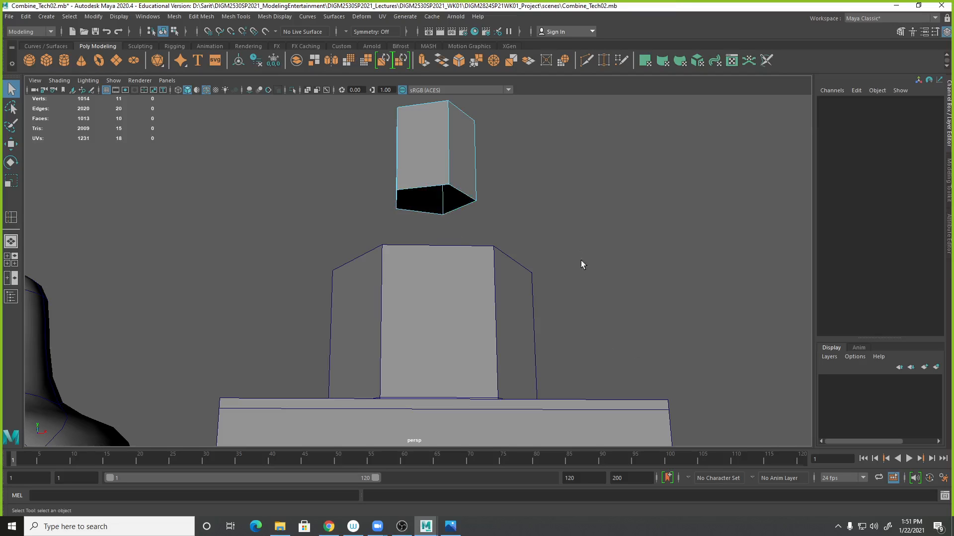
- Try inserting an edge loop on the base cylinder's top with Insert Edge Loop, then undo it
left_click_drag(528, 219, 551, 379, "alt")
left_click(490, 325)
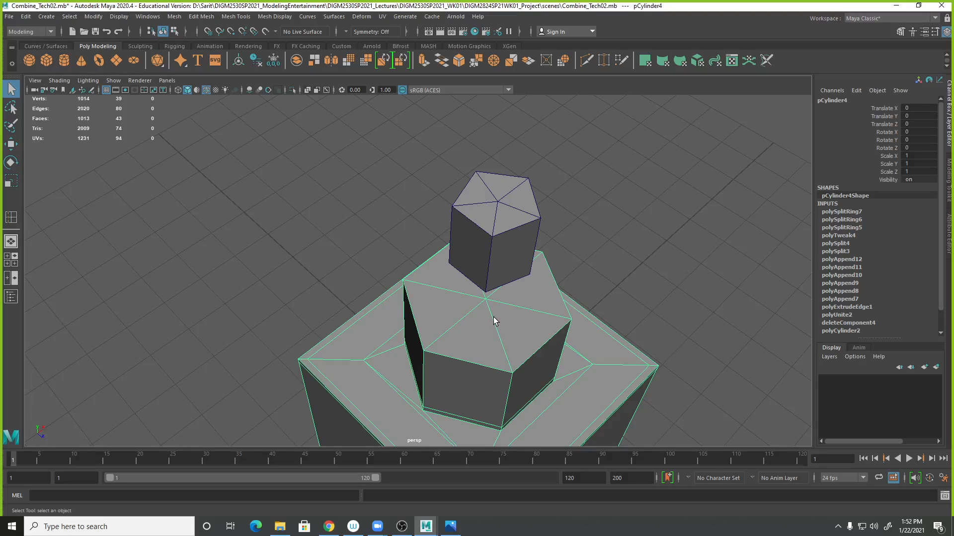
right_click_drag(479, 333, 480, 254)
left_click(236, 17)
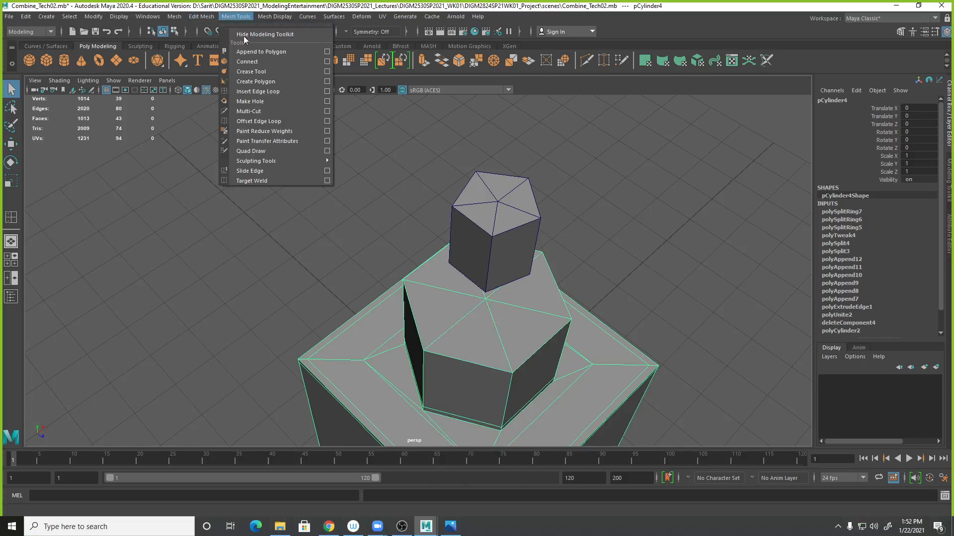
left_click(257, 91)
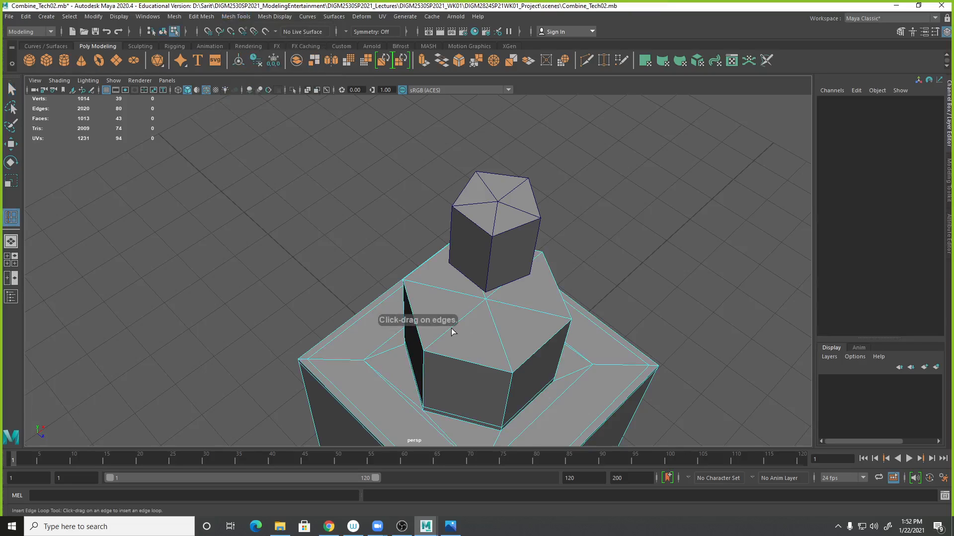
left_click_drag(450, 330, 449, 333)
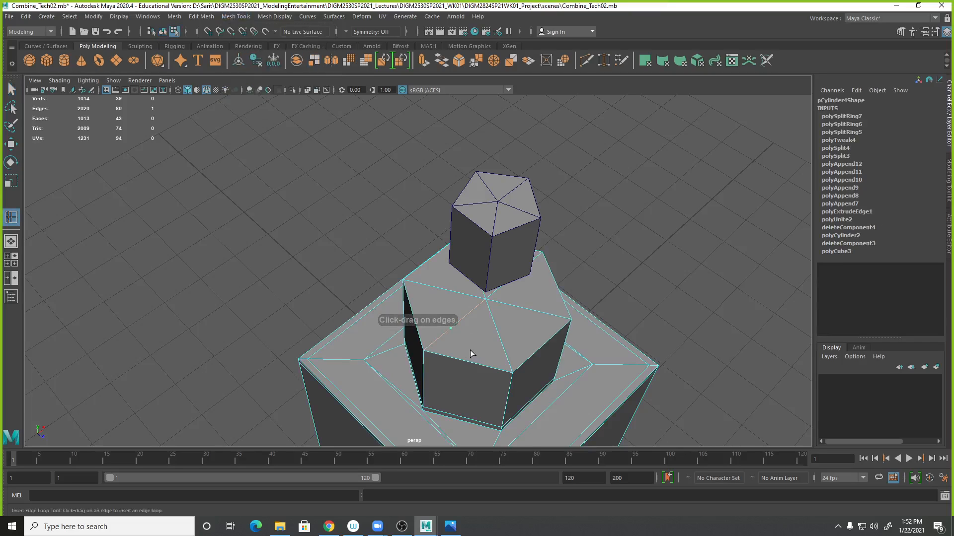
key("ctrl+z")
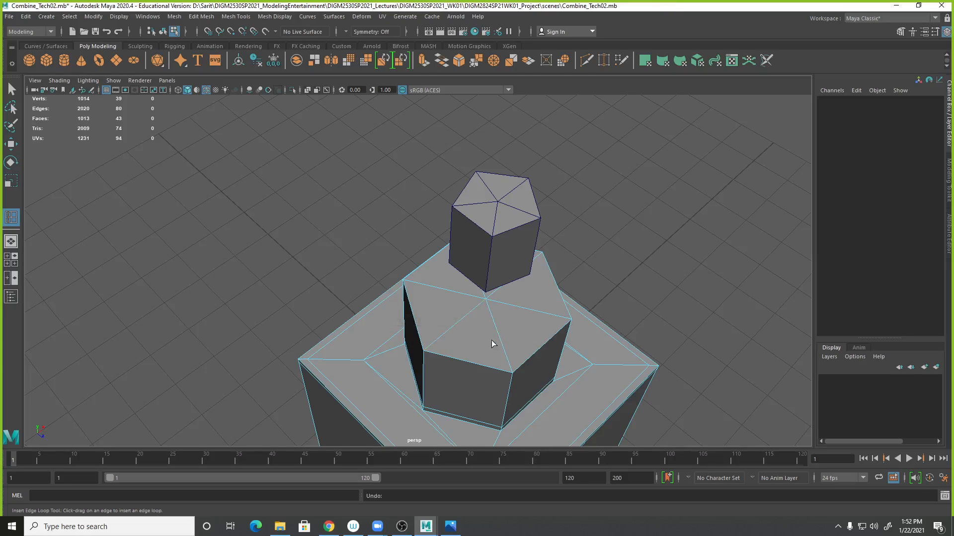
left_click(453, 331)
key("ctrl+z")
left_click(12, 90)
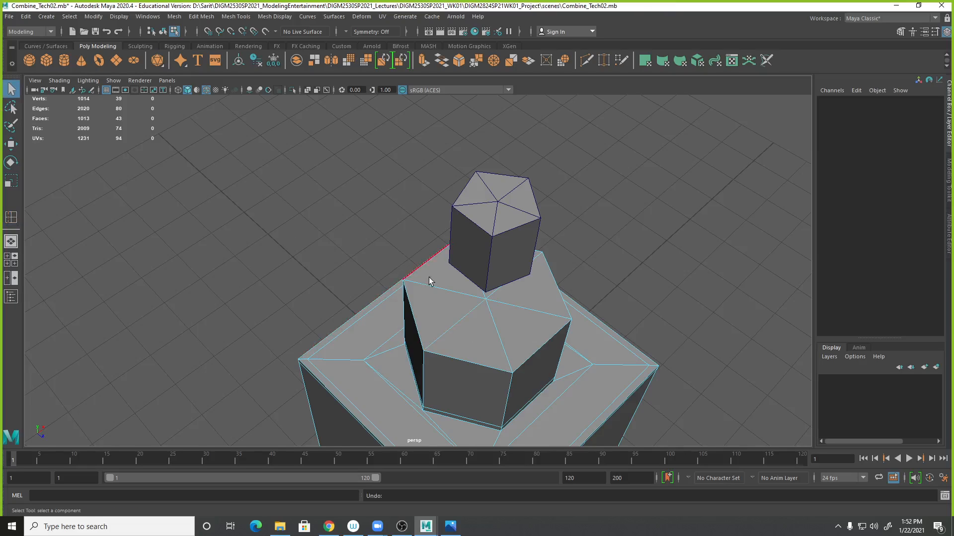
- Select all the top faces of the hexagonal base cylinder
right_click_drag(481, 278, 481, 327)
left_click(481, 324)
left_click(446, 317, "shift")
left_click(441, 278, "shift")
left_click(517, 326, "shift")
left_click(518, 299, "shift")
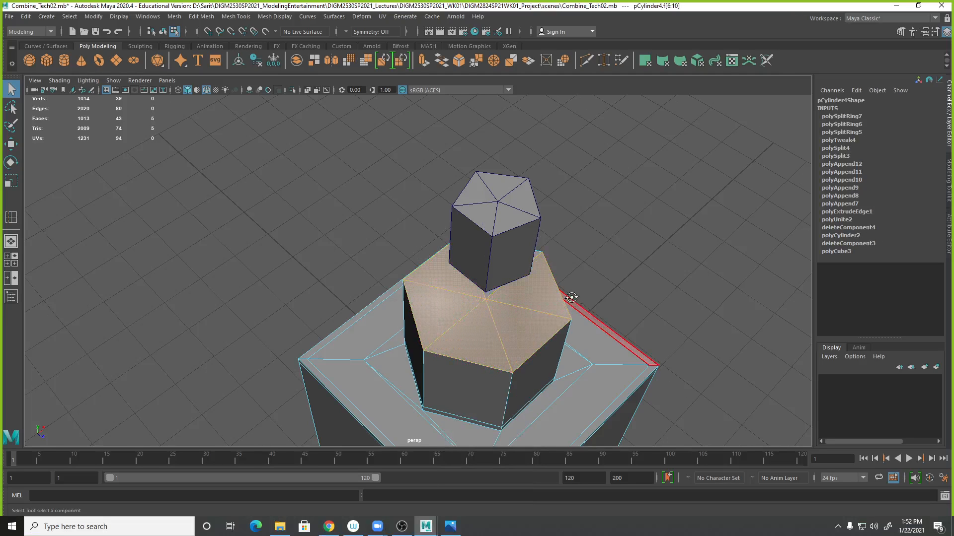
left_click_drag(574, 298, 504, 314, "alt")
left_click(488, 323, "shift")
left_click_drag(576, 305, 607, 288, "alt")
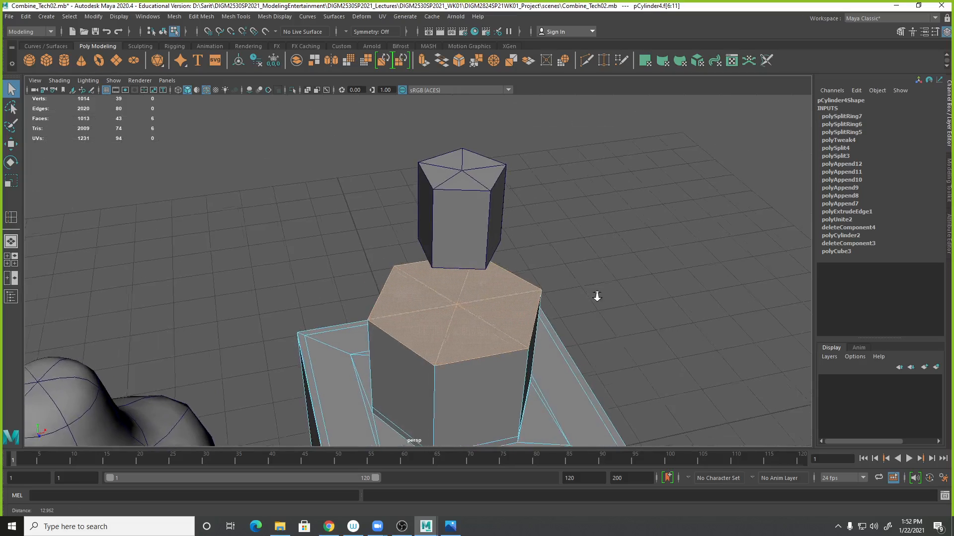
right_click_drag(589, 296, 693, 310, "alt")
middle_click_drag(677, 304, 696, 268, "alt")
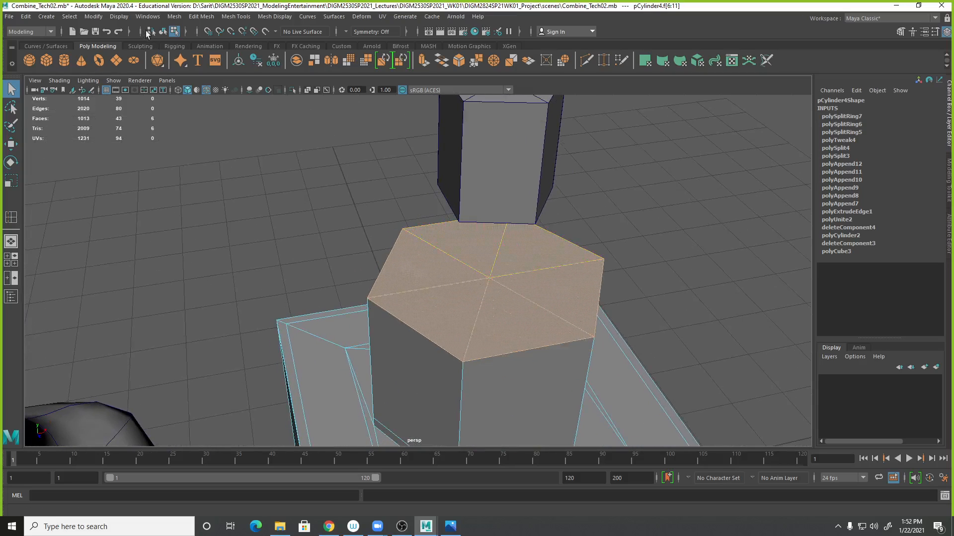
- Extrude the selected top faces and set the extrusion offset to 1
left_click(213, 18)
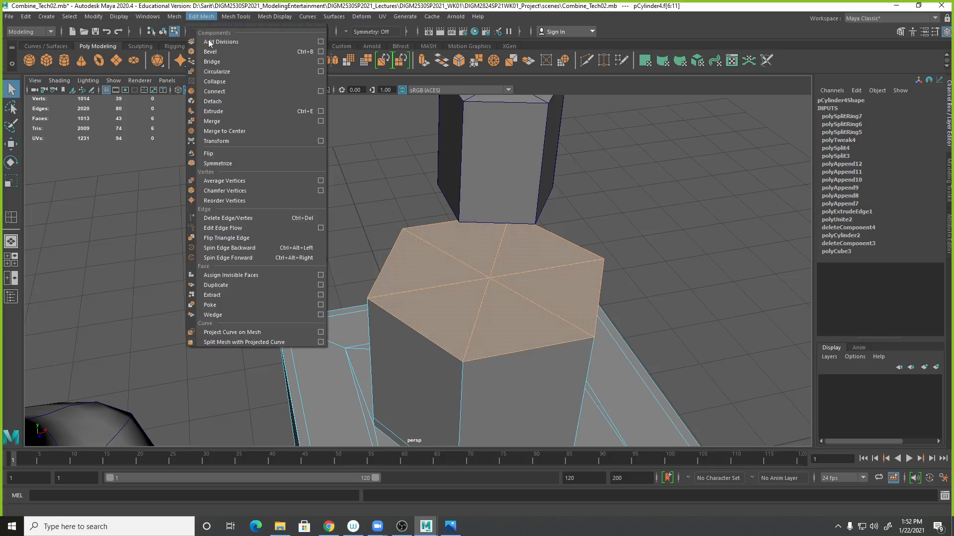
left_click(213, 111)
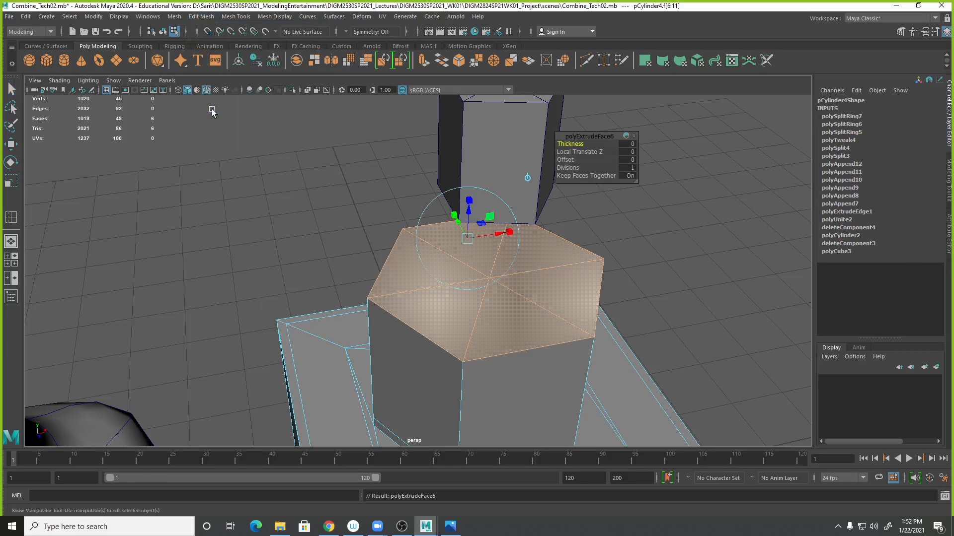
left_click(630, 160)
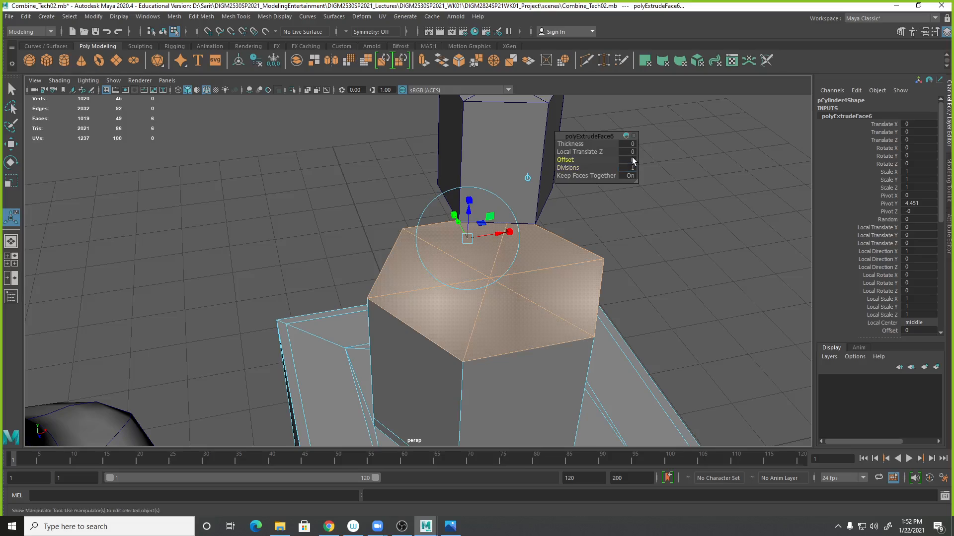
type("2")
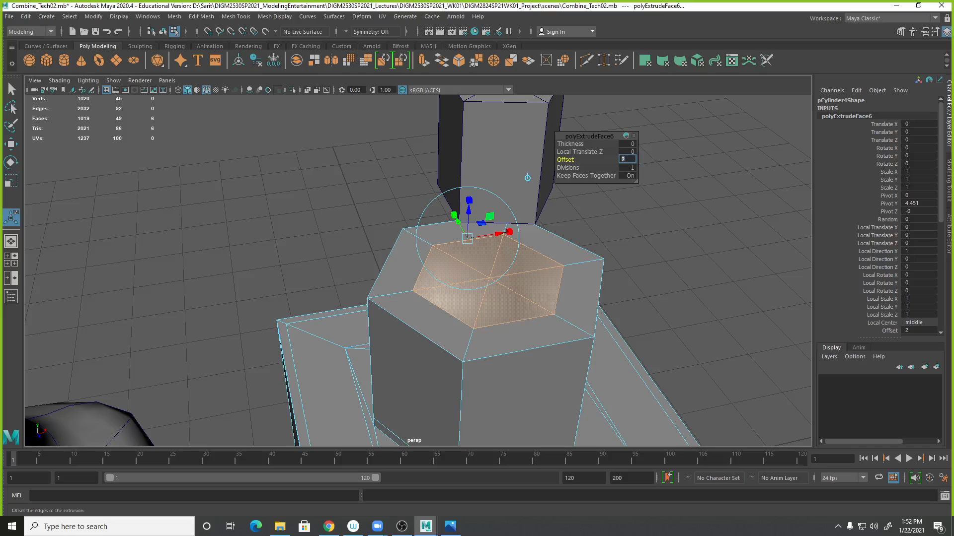
left_click_drag(594, 367, 625, 374, "alt")
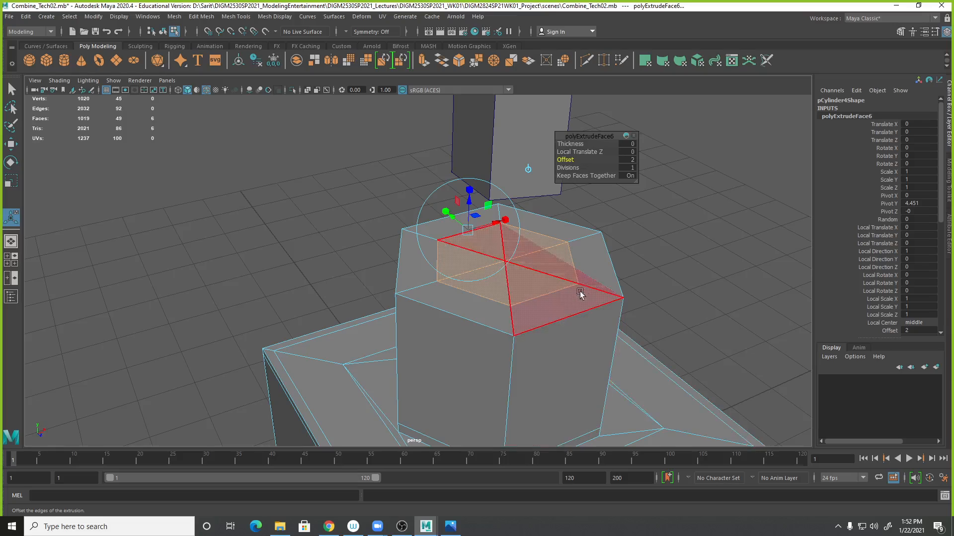
left_click_drag(527, 249, 607, 195, "alt")
left_click(631, 159)
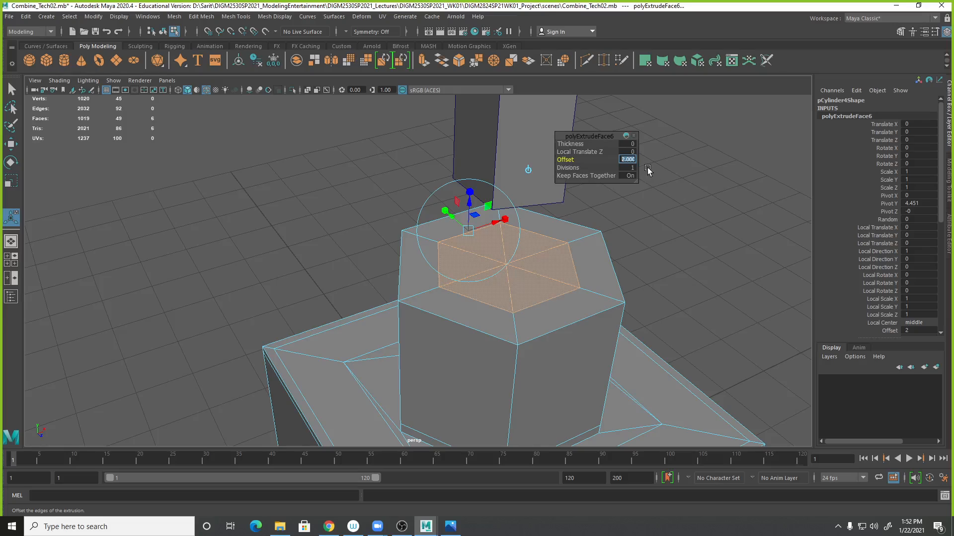
type("1")
key("Return")
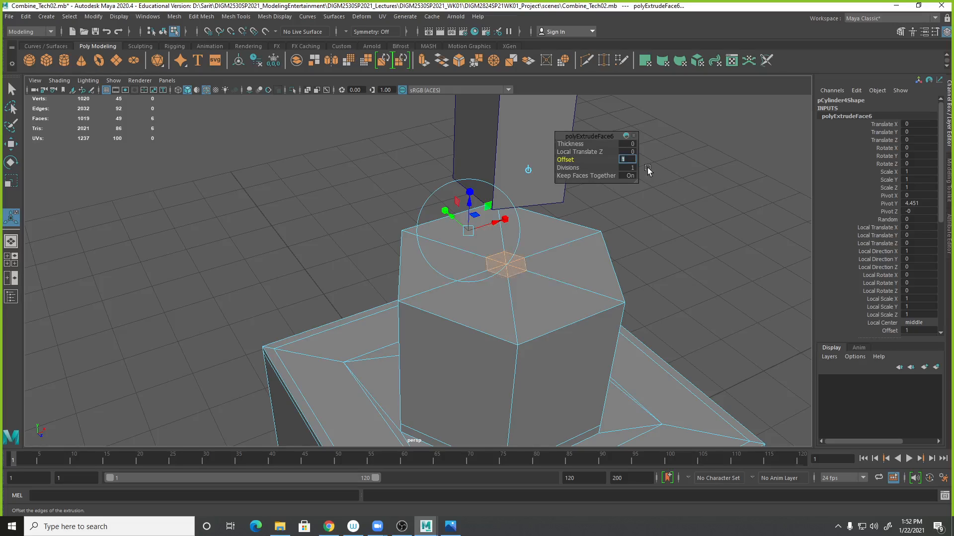
- Adjust the extrusion offset through 4, 3, 2.1 and 2.2, settling on 2.3
type("4")
key("Return")
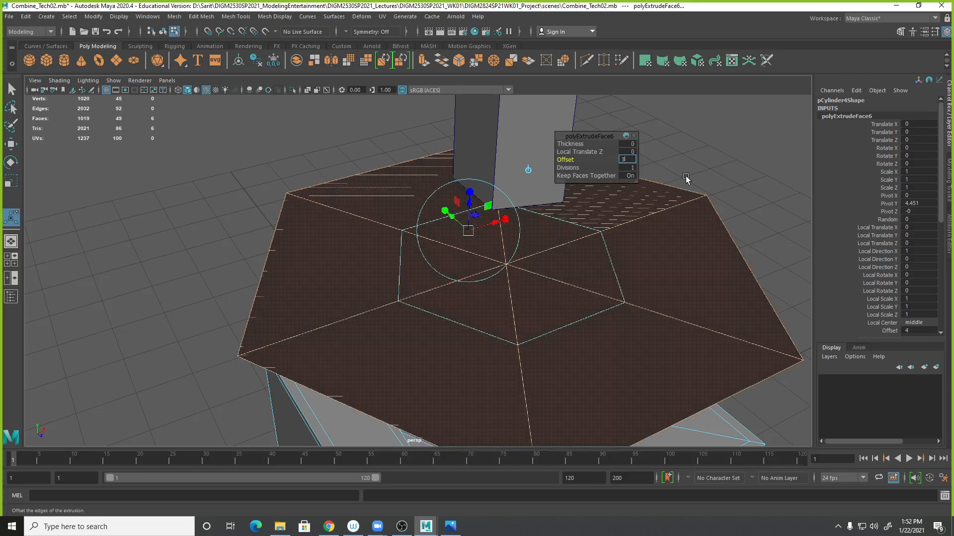
type("3")
key("Return")
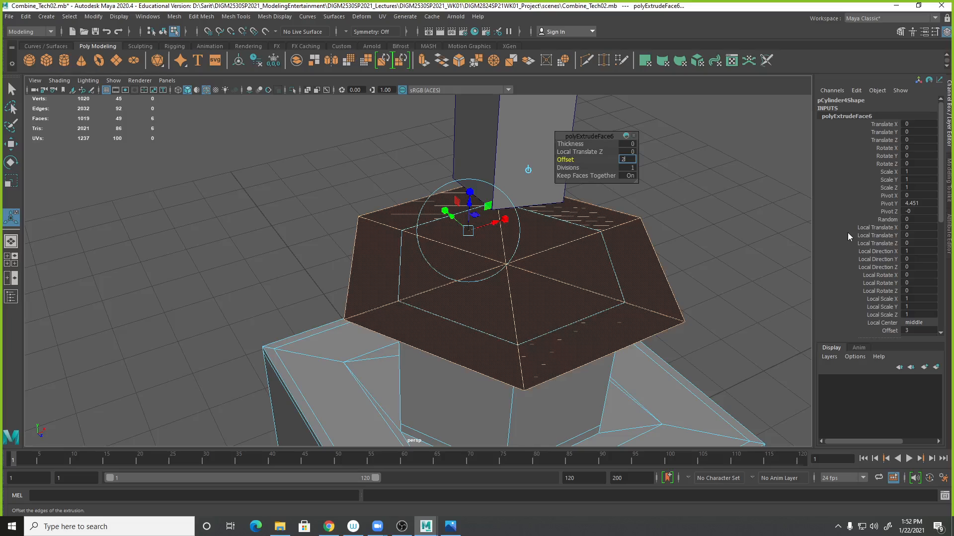
type("2.1")
key("Return")
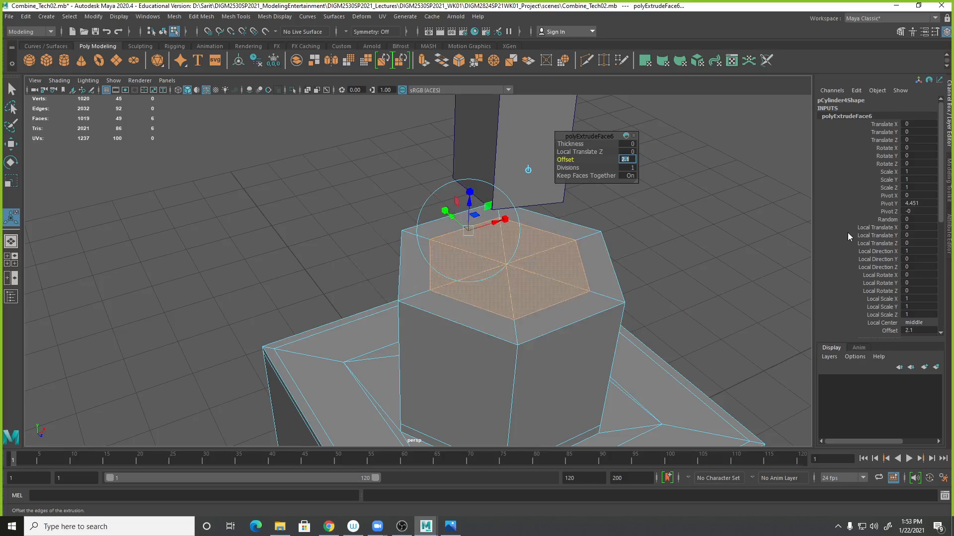
type("2.2")
key("Return")
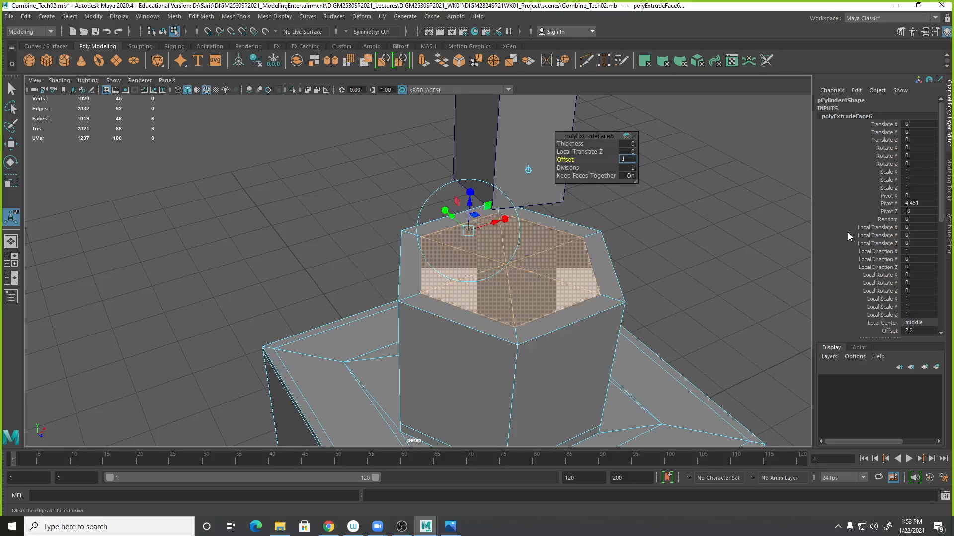
type("2.3")
key("Return")
- Undo the top face extrusion
mouse_move(669, 323)
left_mouse_down("alt")
mouse_move(672, 298)
mouse_move(691, 278)
mouse_move(663, 315)
left_mouse_up("alt")
scroll(673, 332, "down", 3)
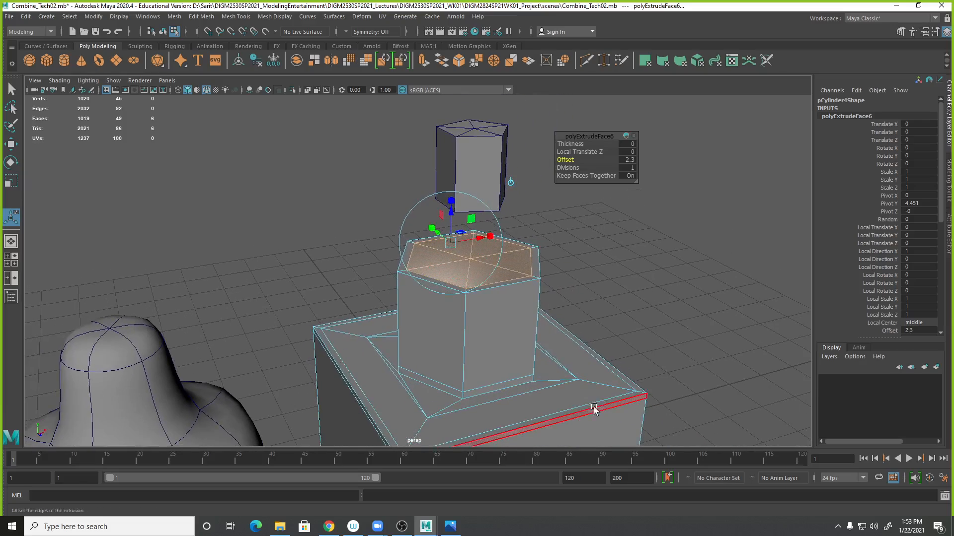
mouse_move(571, 273)
left_mouse_down("alt")
mouse_move(511, 245)
mouse_move(553, 274)
mouse_move(570, 268)
left_mouse_up("alt")
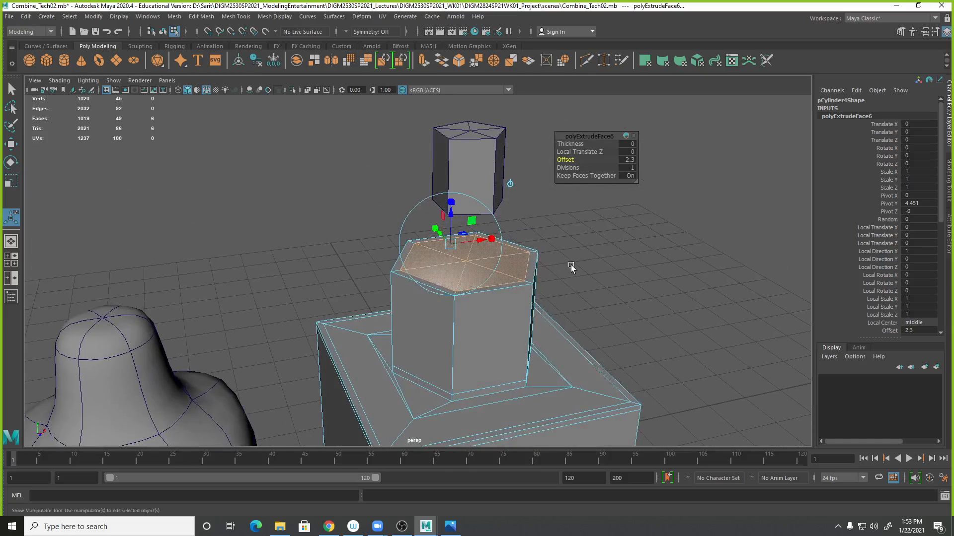
key("ctrl+z")
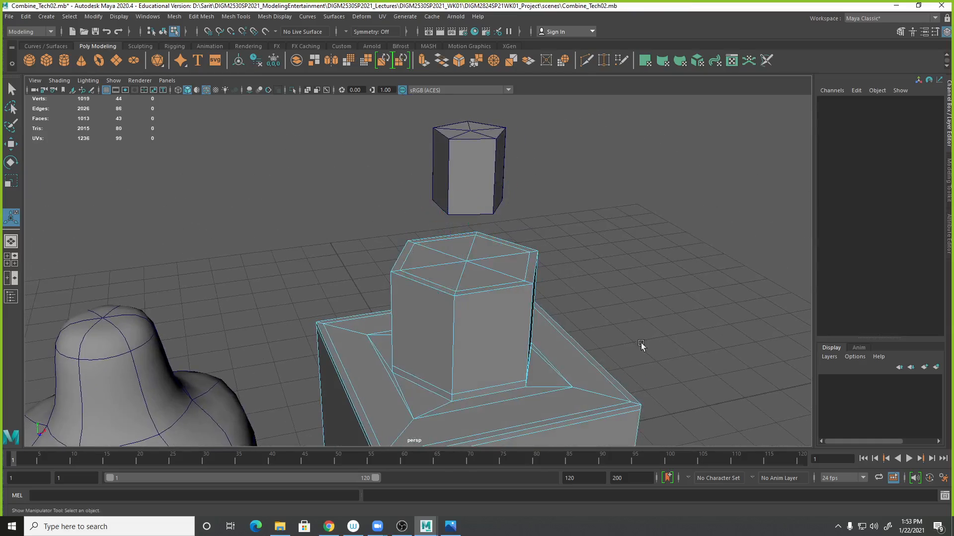
left_click(500, 262)
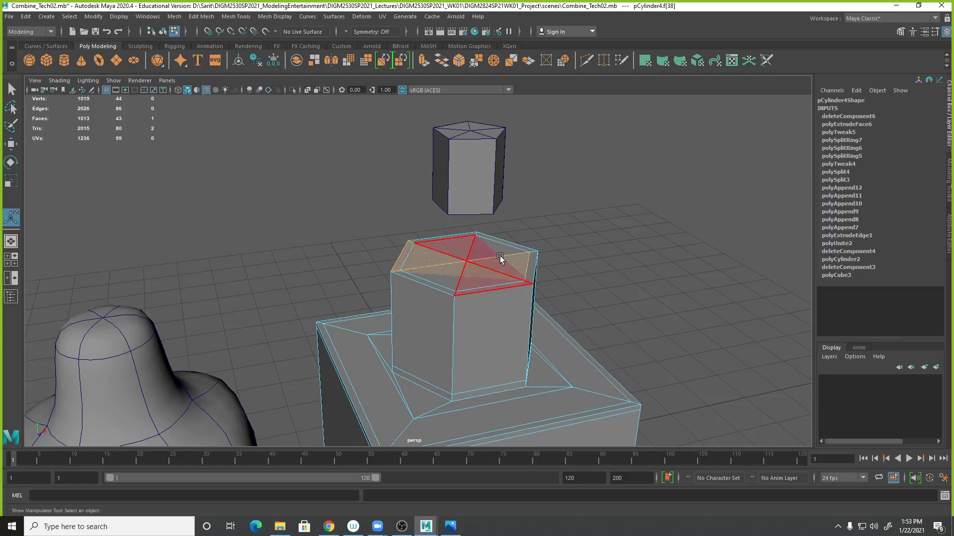
key("Delete")
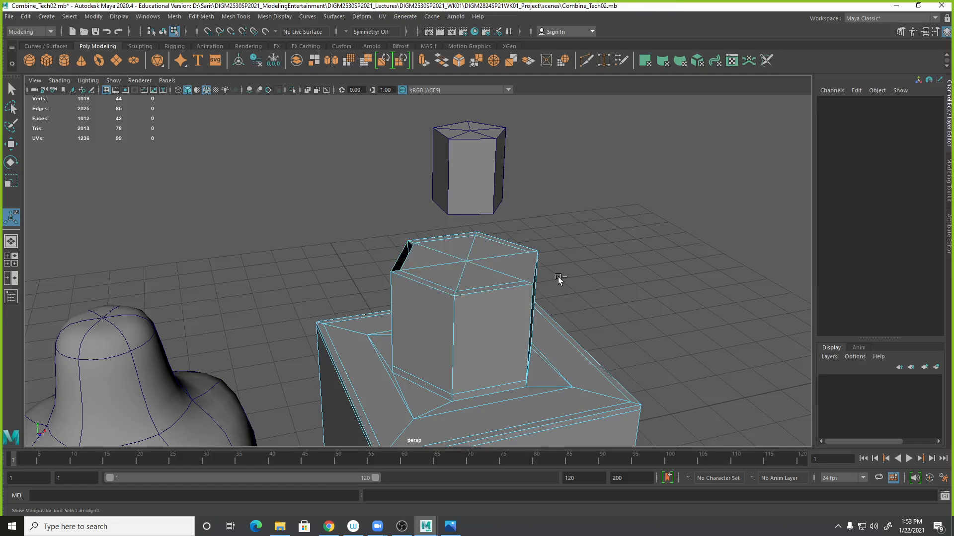
key("ctrl+z")
- Undo the recent changes back to the unextruded, selected top faces of the hexagonal cylinder
left_click_drag(551, 284, 566, 287, "alt")
key("ctrl+z")
key("ctrl+z")
key("ctrl+z")
key("ctrl+z")
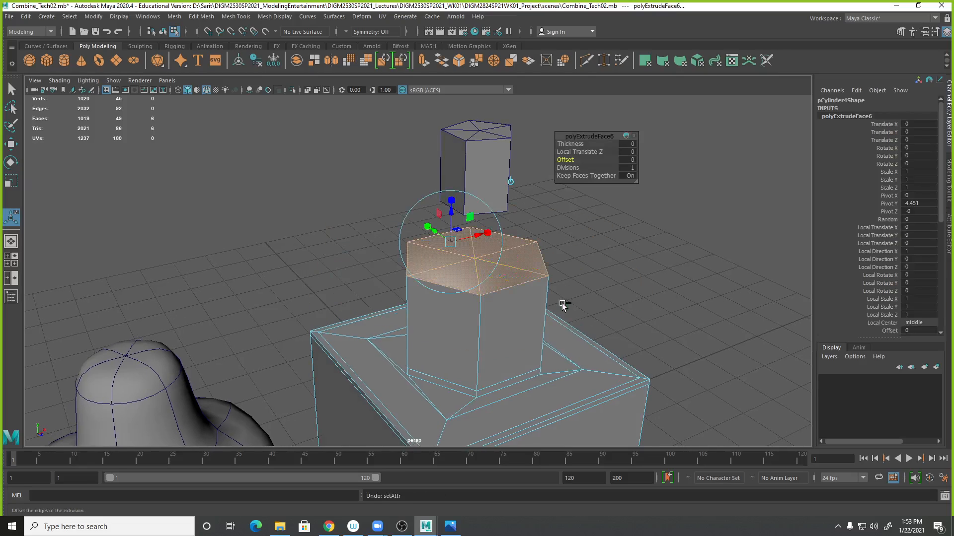
key("ctrl+z")
- Extrude the top faces of the hexagonal cylinder with an offset of 2.2
left_click_drag(572, 290, 443, 298, "alt")
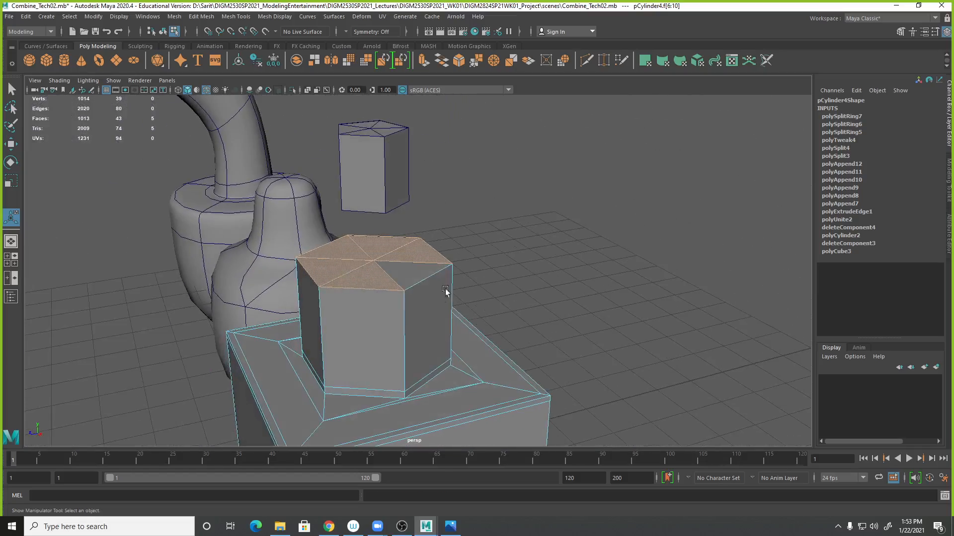
left_click(407, 278, "shift")
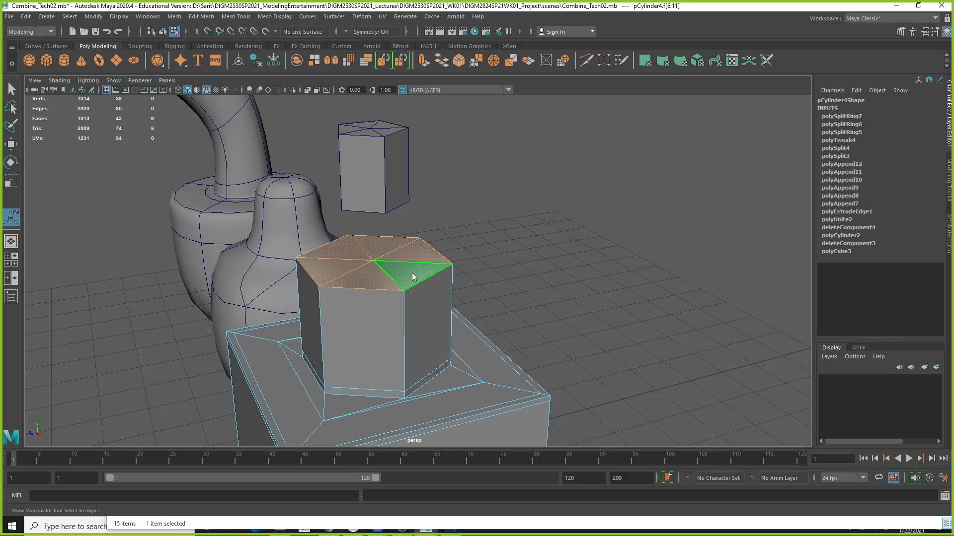
right_click(412, 273, "shift")
left_click(416, 302)
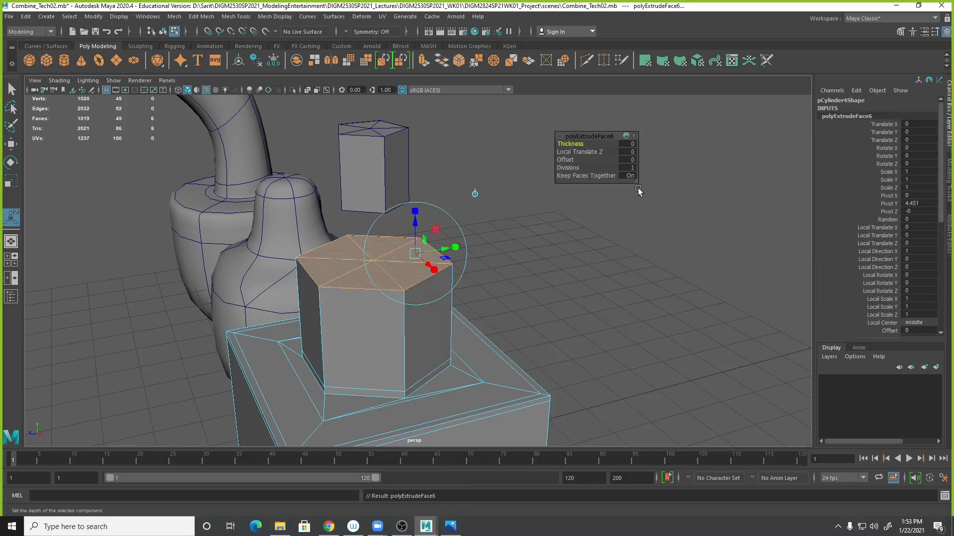
left_click(629, 159)
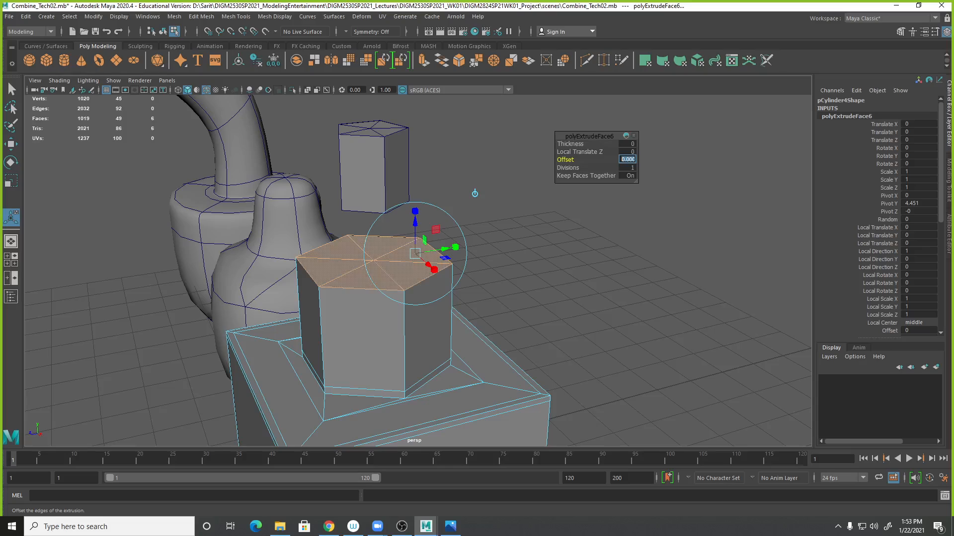
type("2.2")
key("Return")
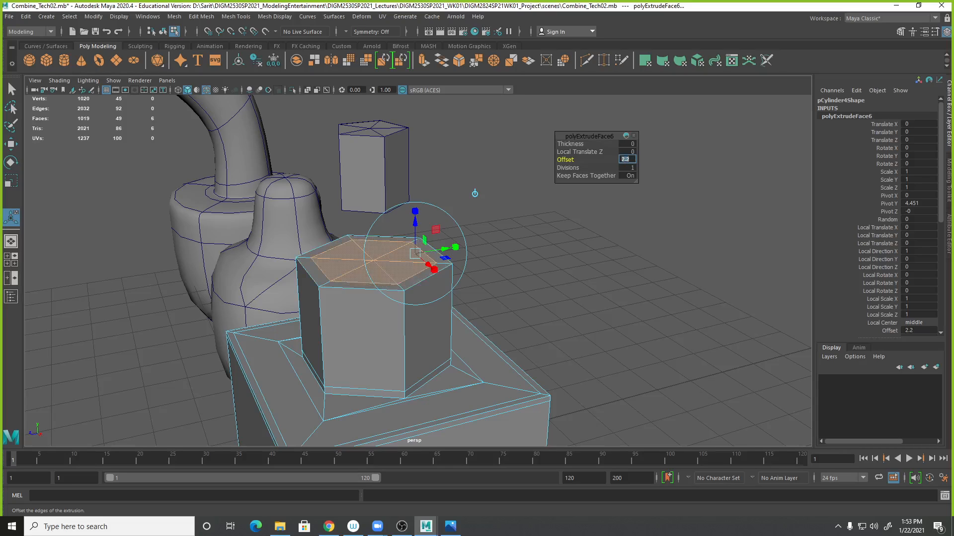
- Delete one inner triangle of the extruded top, undoing the extra deletions that followed
left_click(11, 89)
left_click_drag(546, 318, 619, 343, "alt")
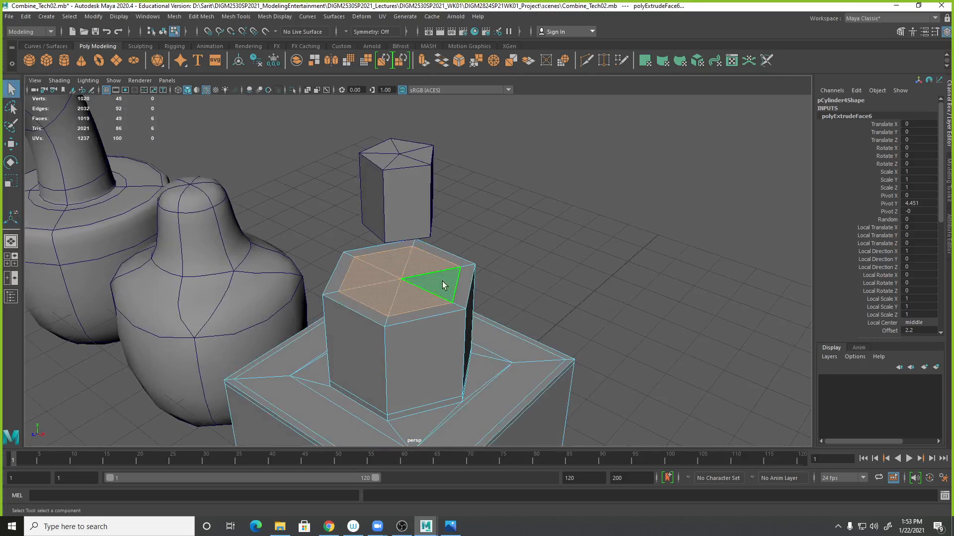
left_click(443, 291)
key("Delete")
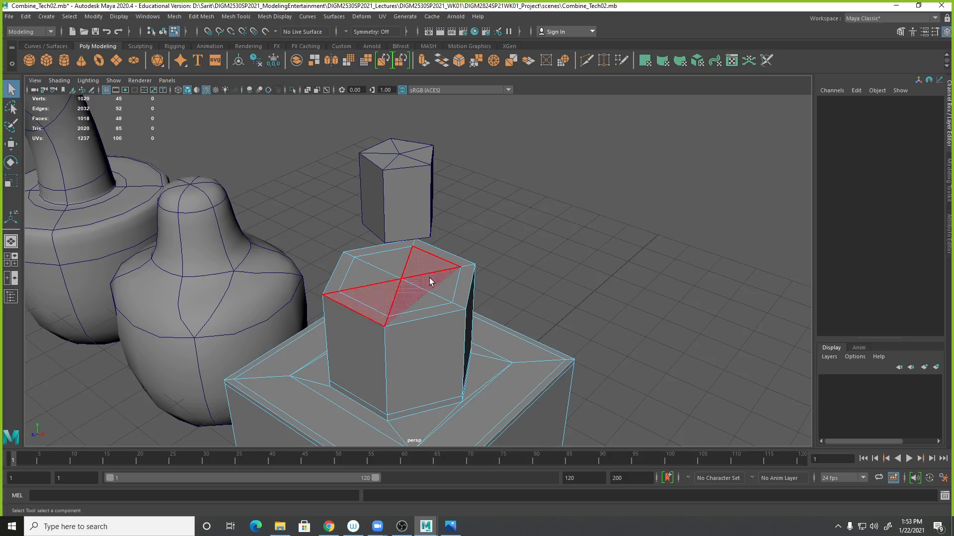
left_click(428, 281)
key("Delete")
left_click(428, 268)
key("ctrl+z")
key("ctrl+z")
key("ctrl+z")
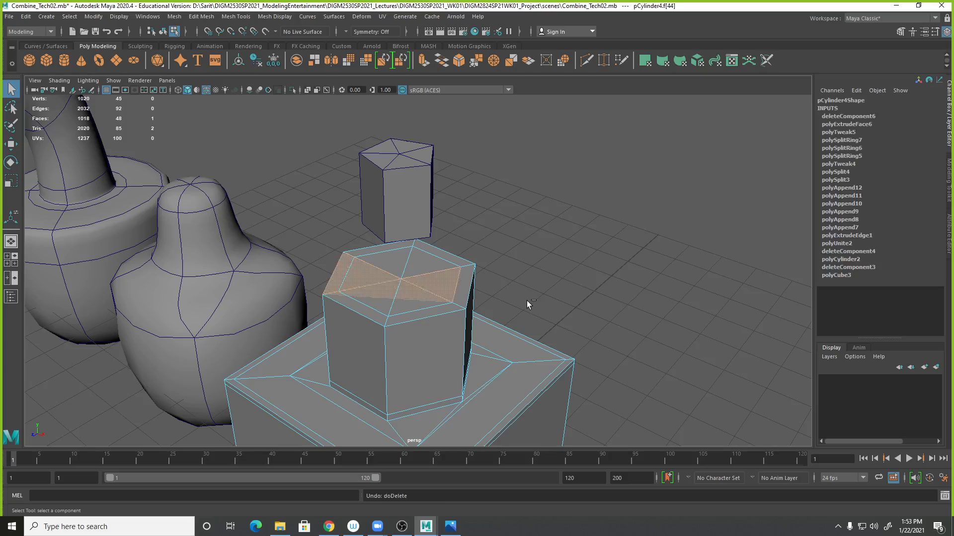
- Delete the offset border faces along the near side of the extruded top
left_click_drag(516, 328, 519, 302, "alt")
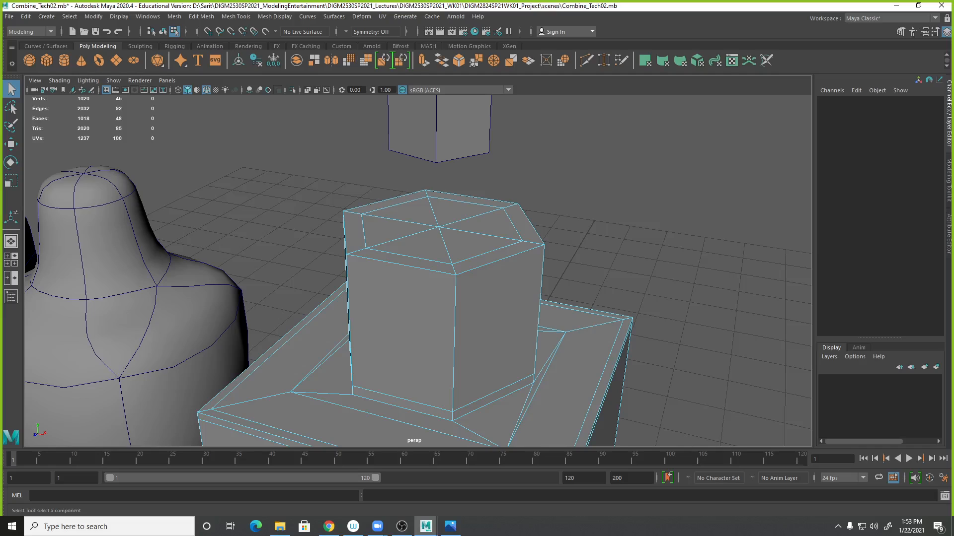
left_click_drag(564, 348, 473, 276, "alt")
right_click(480, 252)
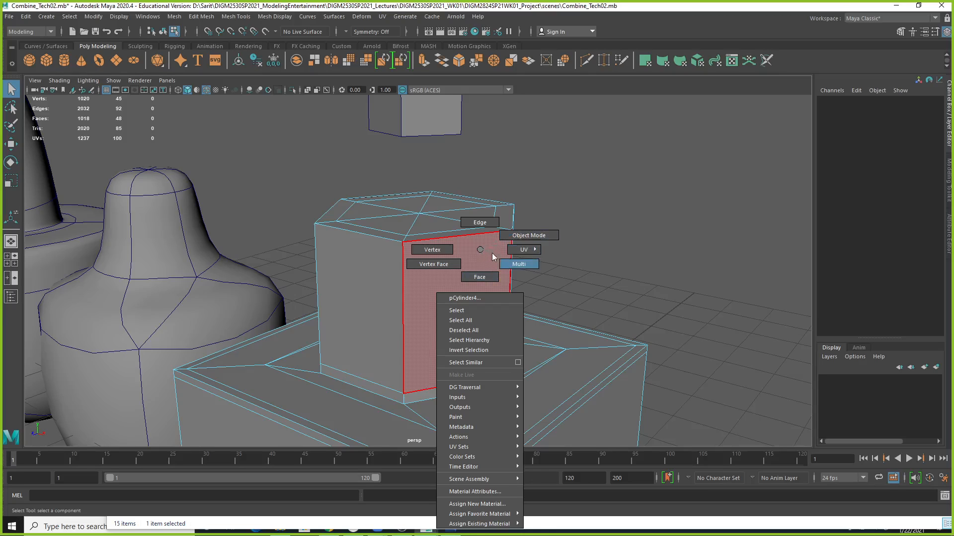
left_click_drag(446, 268, 440, 217, "alt")
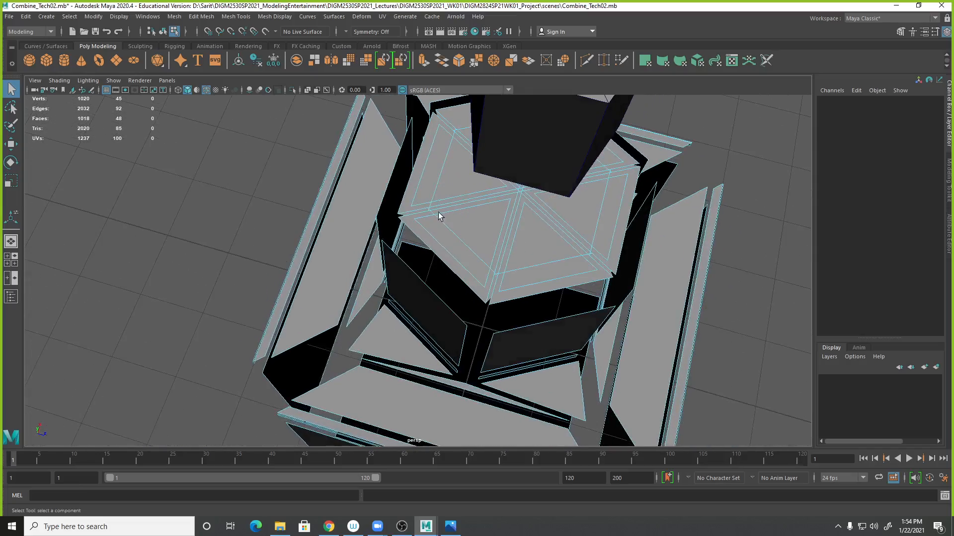
left_click_drag(484, 238, 437, 206, "alt")
right_click_drag(567, 201, 573, 231)
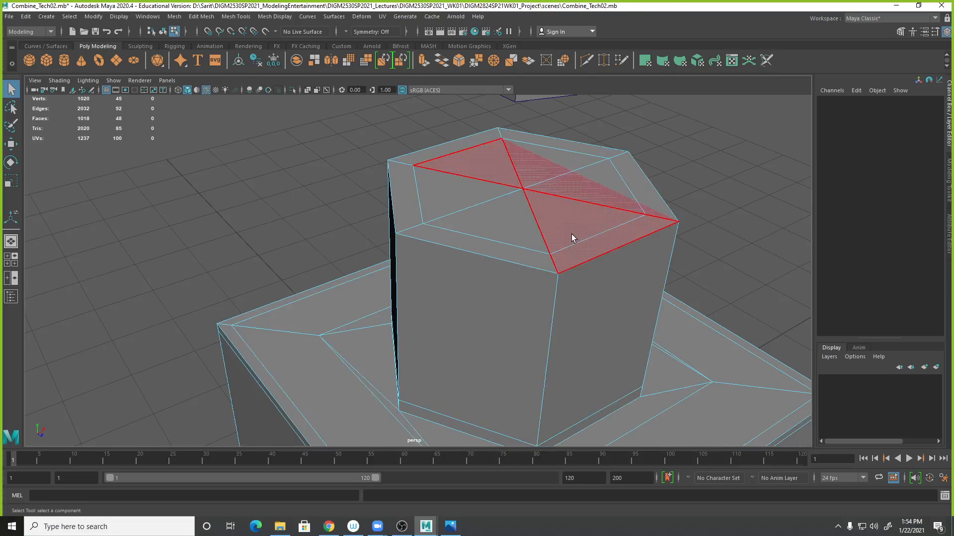
left_click(571, 234)
key("Delete")
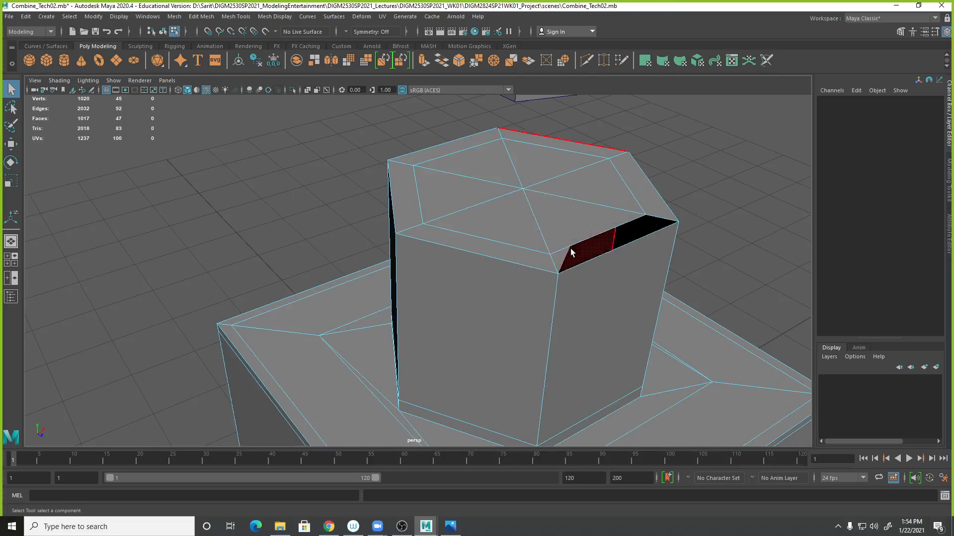
left_click(525, 259)
key("Delete")
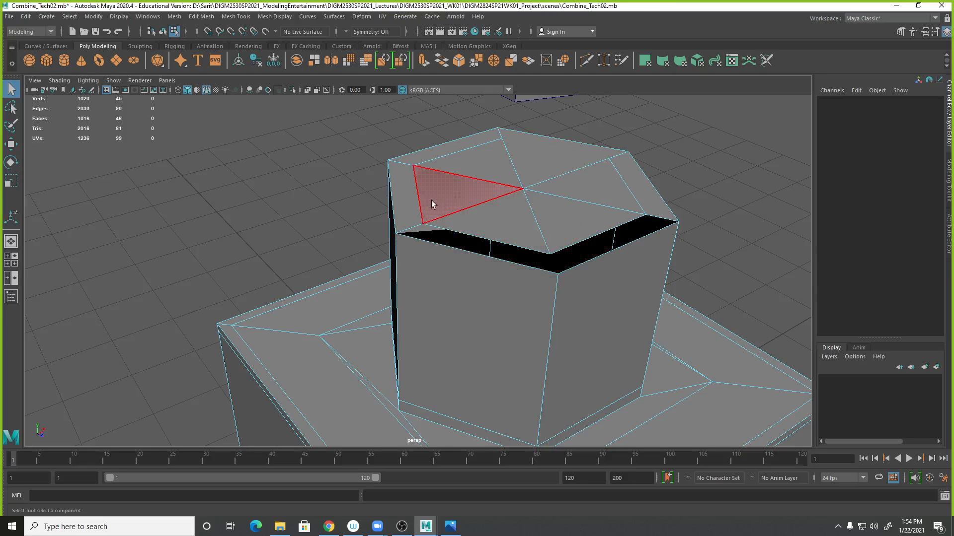
- Delete the remaining offset border faces around the rim of the cylinder top
left_click(416, 213)
left_click(423, 160)
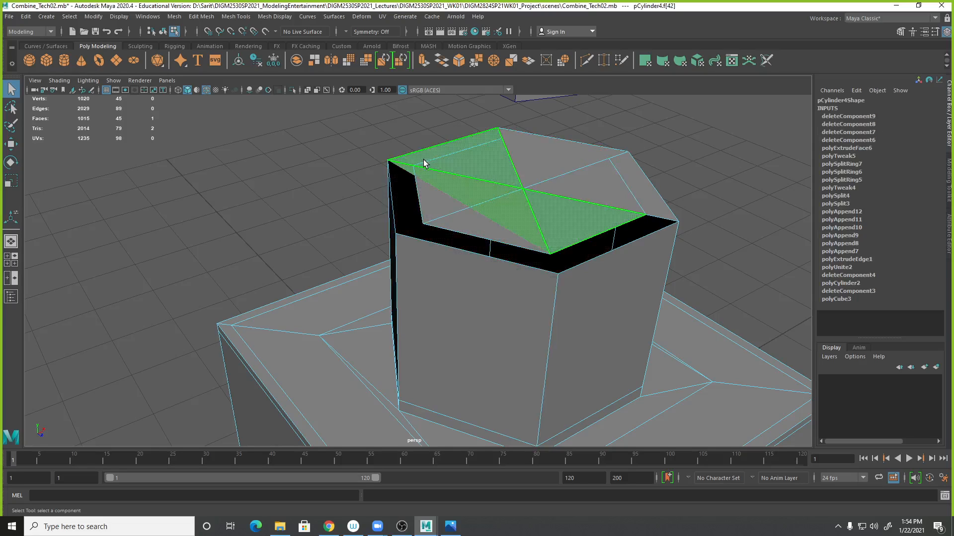
key("Delete")
left_click(543, 145)
key("Delete")
left_click(639, 190)
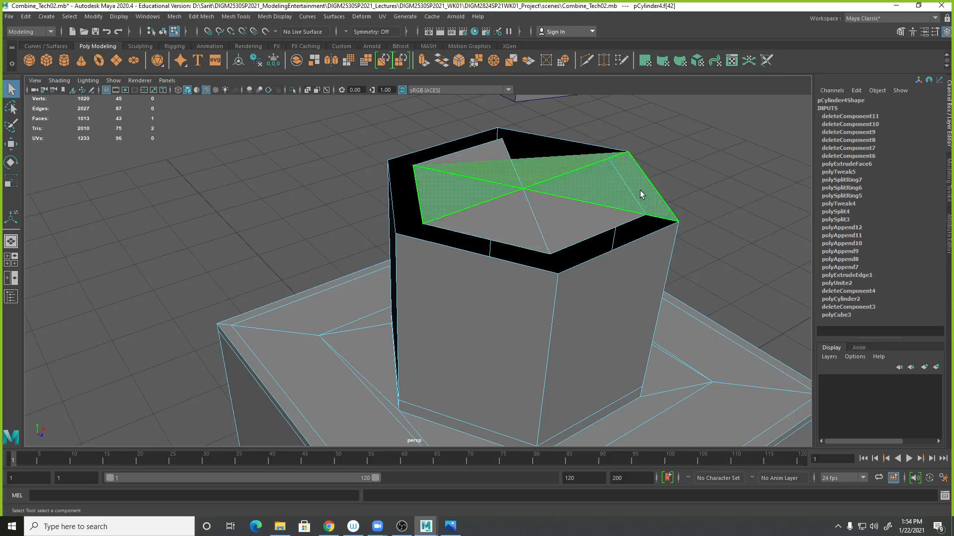
key("Delete")
- Fill the missing triangle of the inner top hexagon with Append to Polygon
left_click_drag(670, 186, 580, 198, "alt")
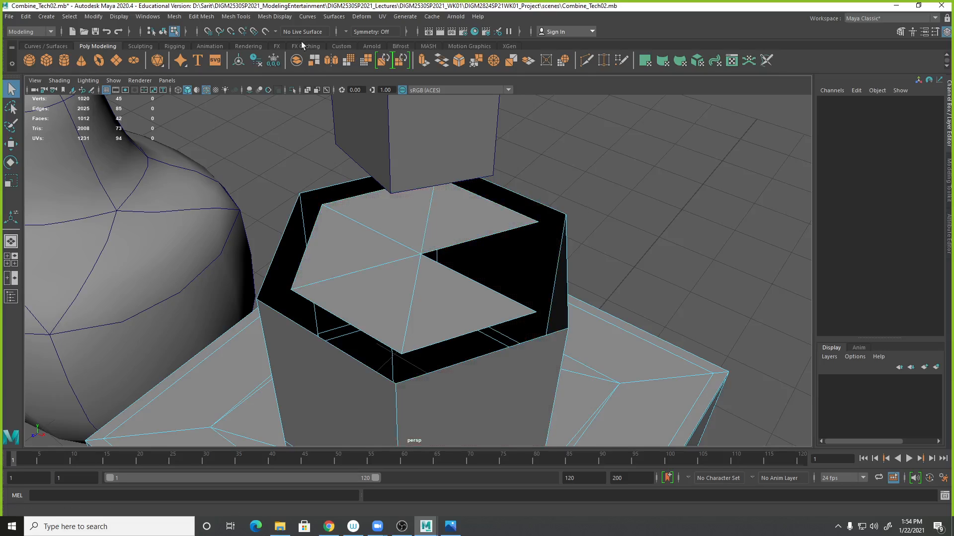
right_click_drag(448, 229, 499, 210)
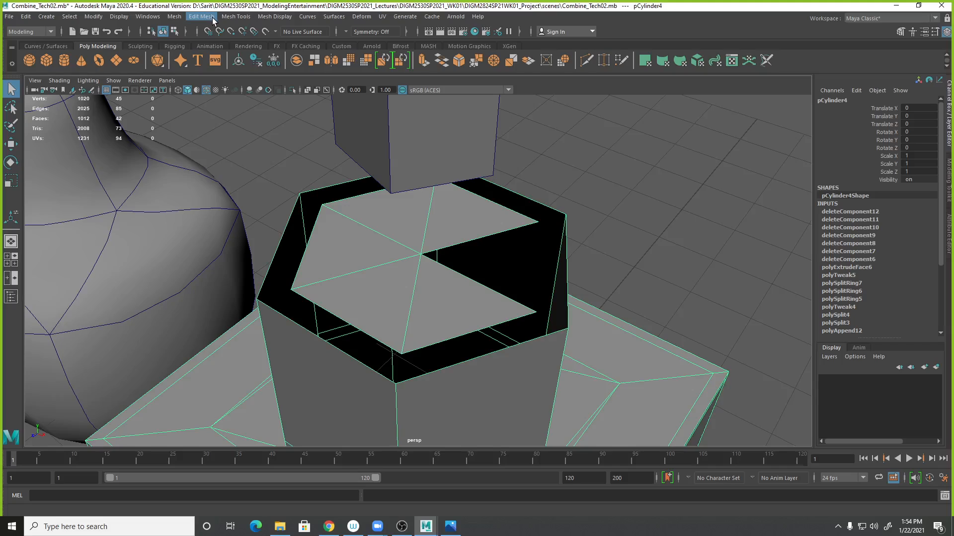
left_click(210, 17)
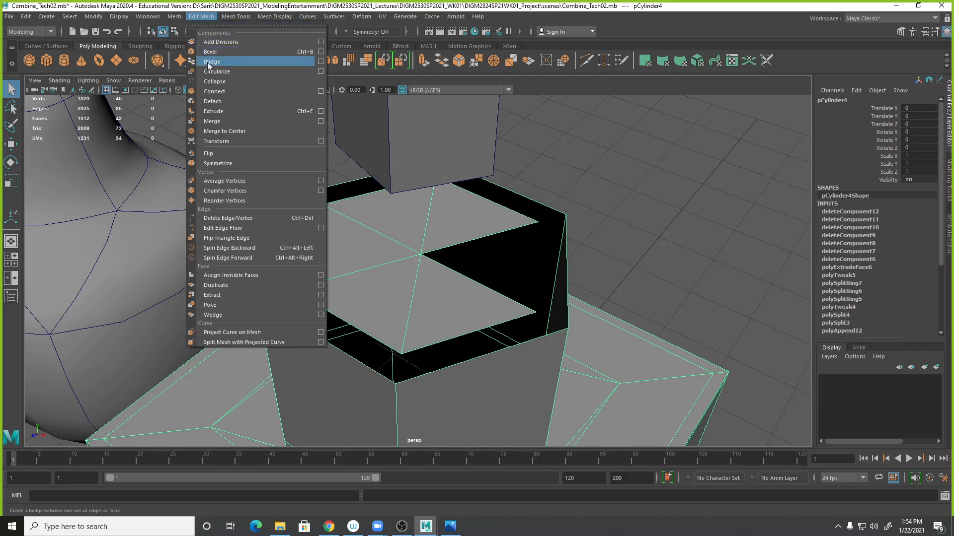
mouse_move(236, 16)
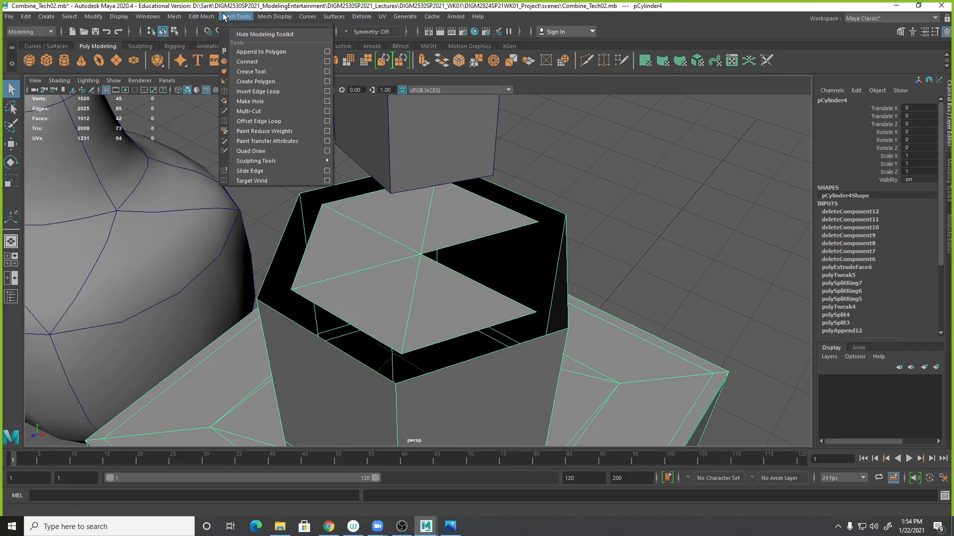
left_click(243, 49)
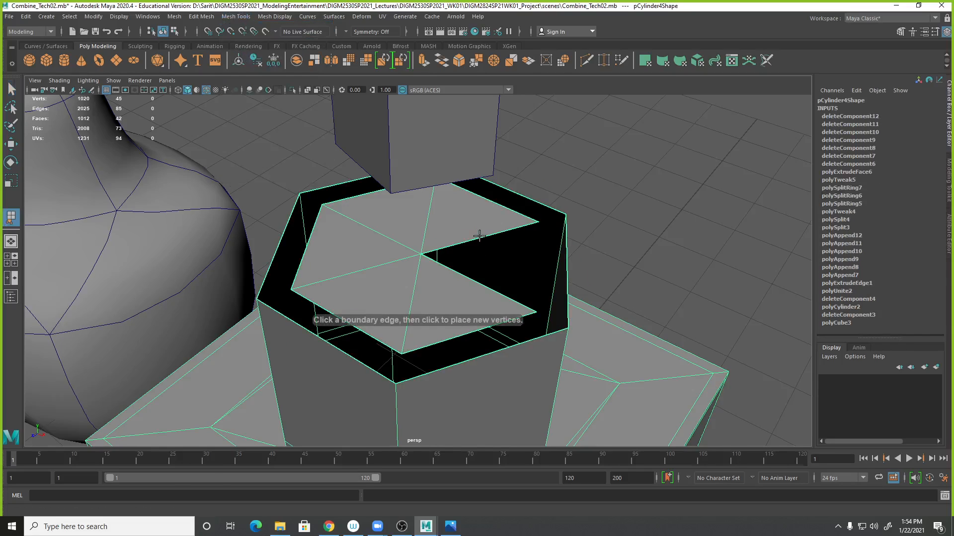
left_click(473, 276)
left_click(472, 280)
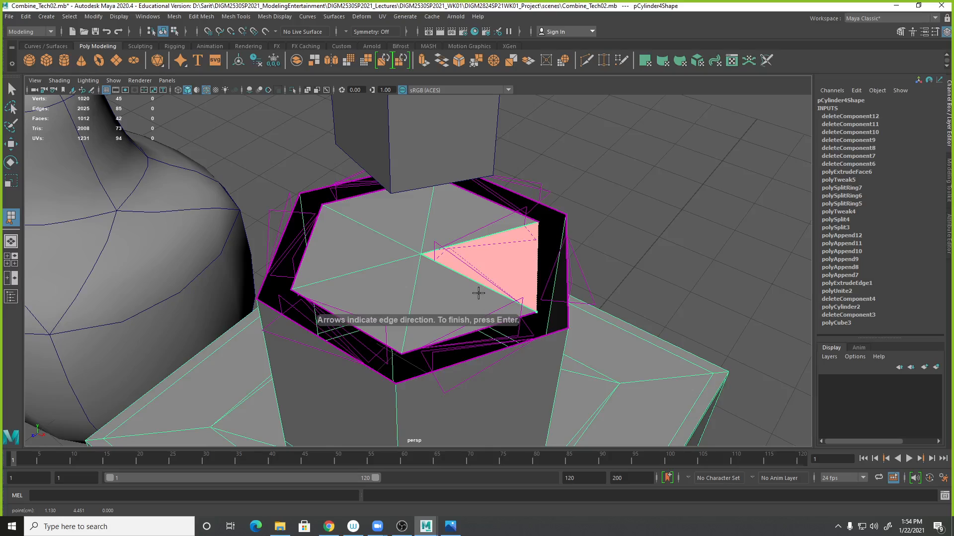
key("ctrl+z")
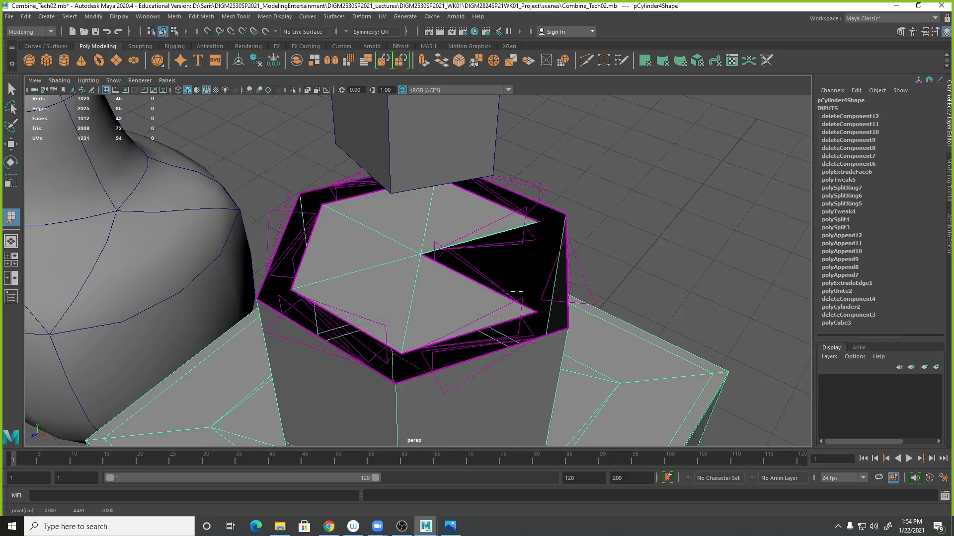
left_click(500, 297)
key("Return")
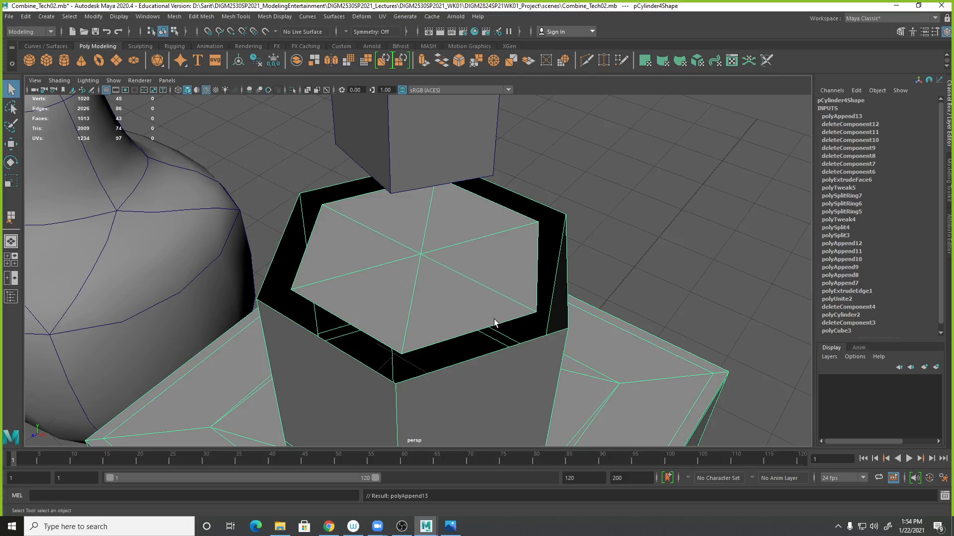
- Fill the rim gaps along the front and left of the top with Append to Polygon
key("y")
left_click(493, 353)
key("Return")
key("y")
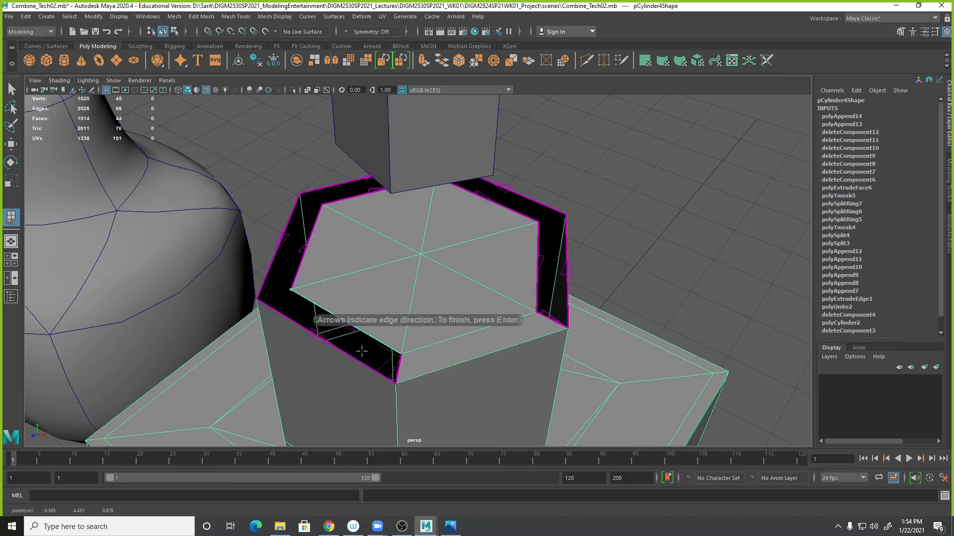
left_click(355, 360)
key("Return")
key("y")
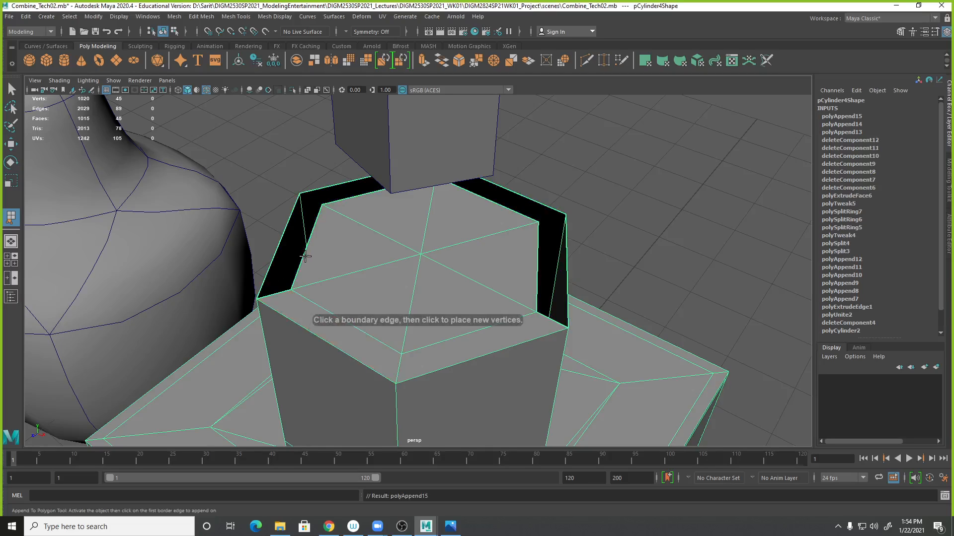
left_click(302, 257)
left_click(280, 243)
key("Return")
- Fill the remaining rim gaps at the back and right of the top with Append to Polygon
key("y")
left_click(355, 197)
left_click(351, 182)
key("Return")
key("y")
left_click(498, 204)
left_click(517, 194)
key("Return")
key("y")
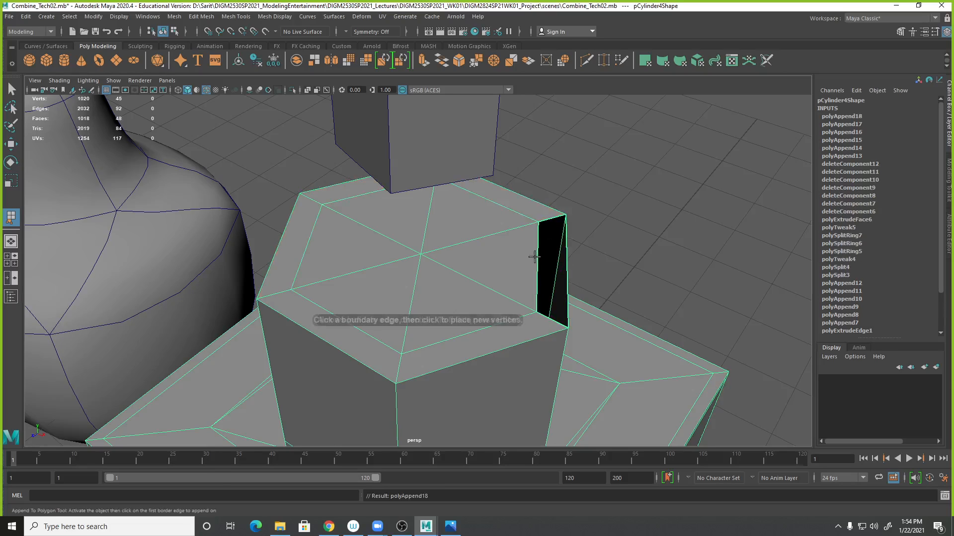
left_click(537, 256)
left_click(567, 257)
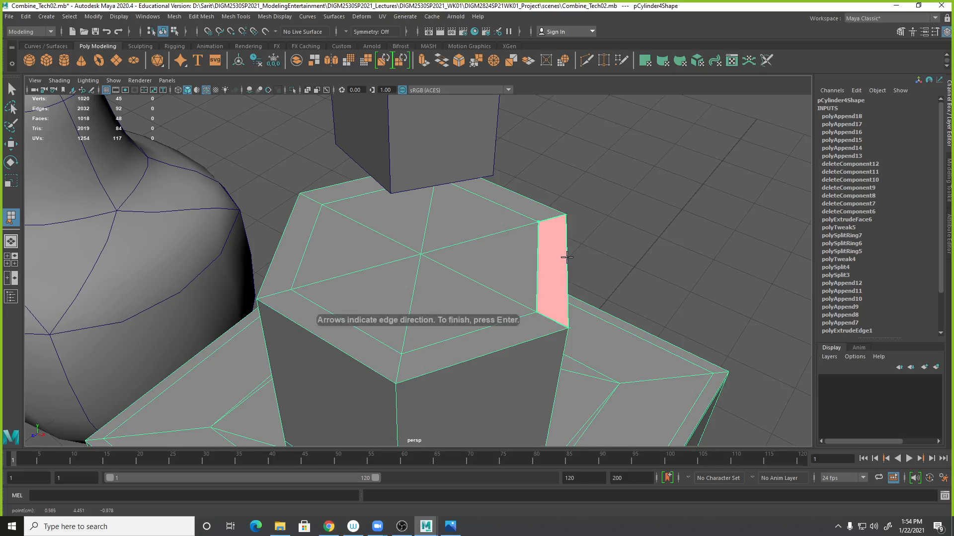
key("Return")
- Delete the inner hexagon faces to open the top of the cylinder
right_click_drag(522, 263, 369, 228, "alt")
right_click_drag(453, 253, 451, 283)
left_click(441, 292)
left_click(385, 295, "shift")
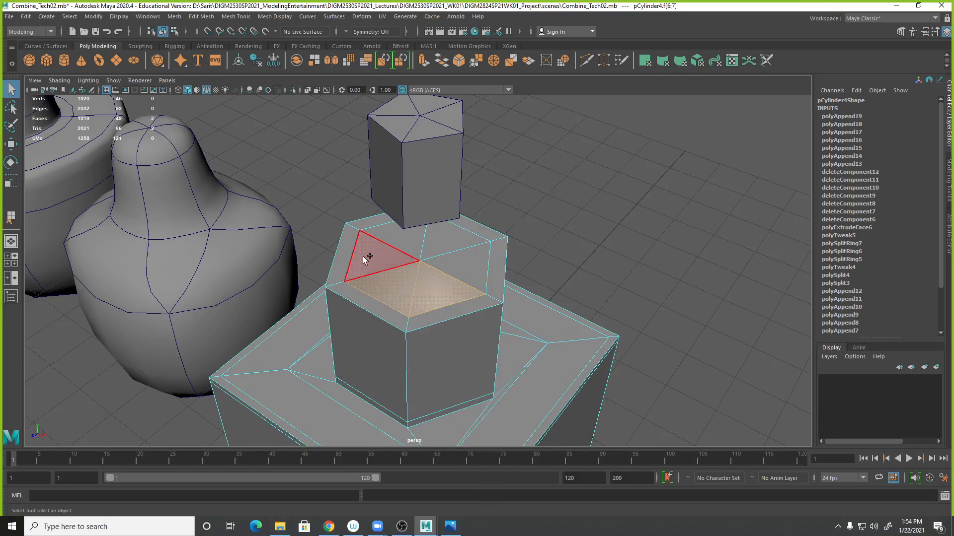
left_click(364, 255, "shift")
left_click(406, 239, "shift")
left_click(466, 270, "shift")
key("Delete")
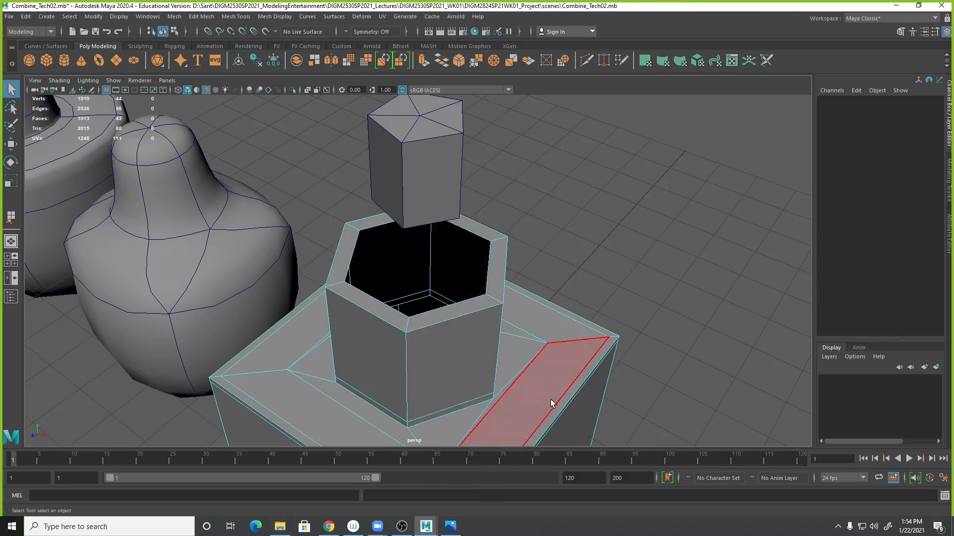
left_click_drag(625, 267, 624, 334, "alt")
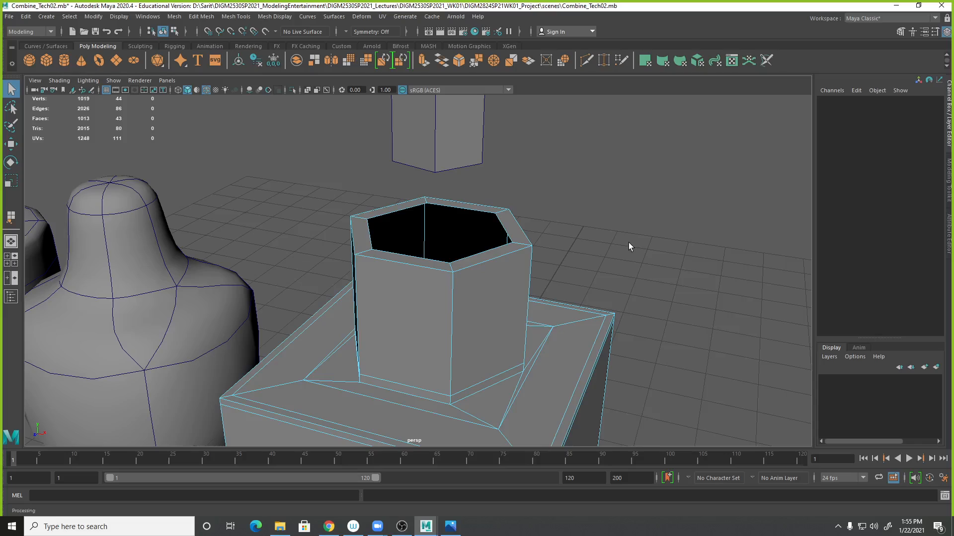
left_click_drag(605, 256, 699, 272, "alt")
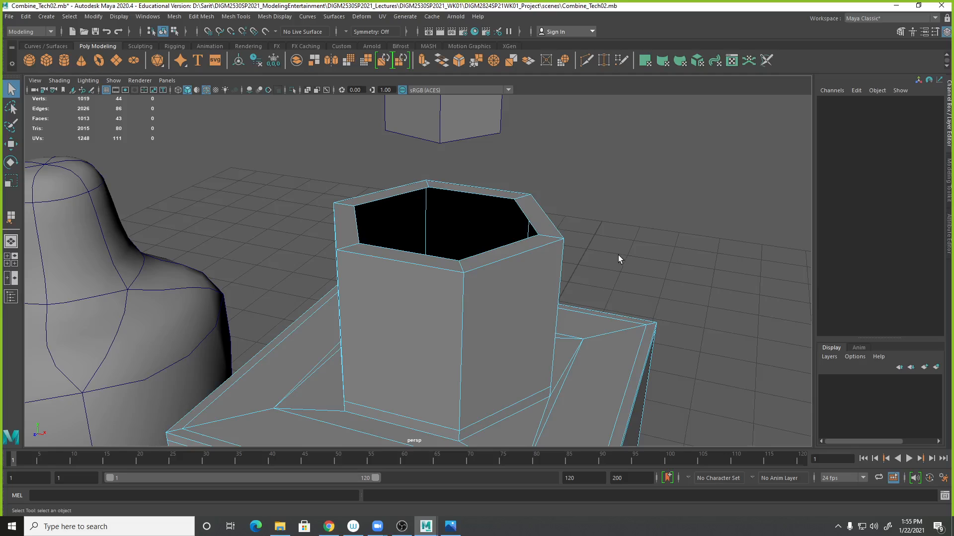
- Undo the recent appended polygons and face deletions on the cylinder top
right_click_drag(607, 230, 421, 194, "alt")
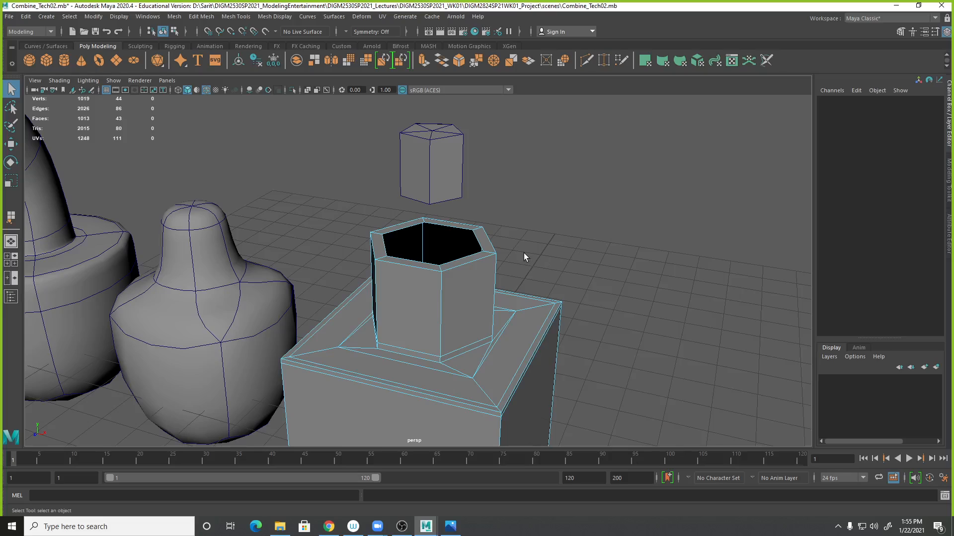
key("ctrl+z")
key("ctrl+z")
key("ctrl+z")
key("ctrl+z")
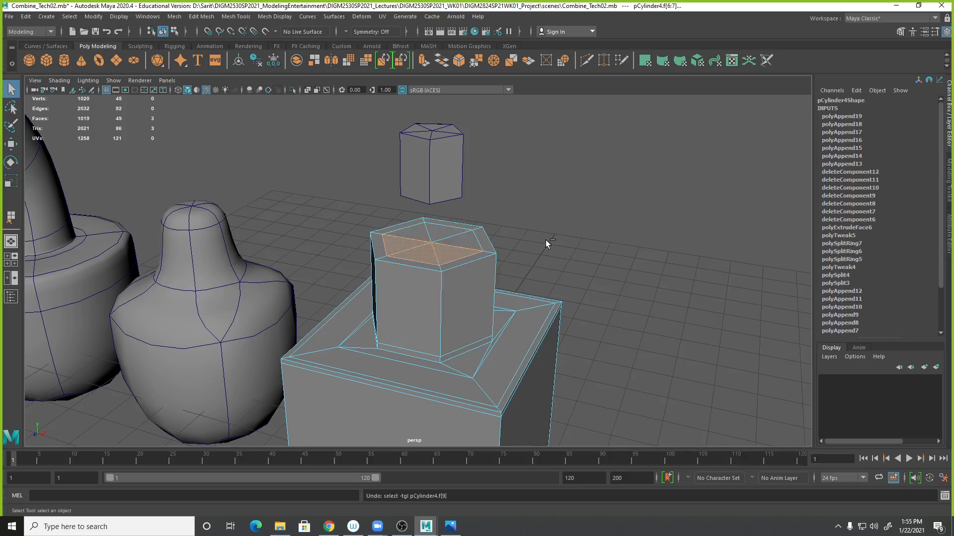
key("ctrl+z")
key("ctrl+z")
key("ctrl+z")
key("ctrl+z")
key("ctrl+z")
key("ctrl+z")
key("ctrl+z")
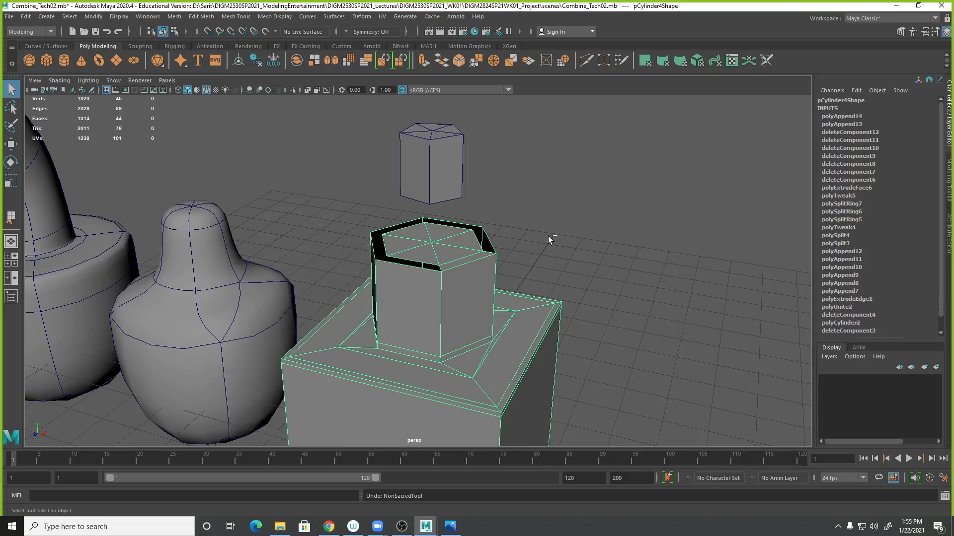
key("ctrl+z")
key("ctrl+z")
key("ctrl+z")
key("ctrl+z")
key("ctrl+z")
key("ctrl+z")
key("ctrl+z")
key("ctrl+z")
key("ctrl+z")
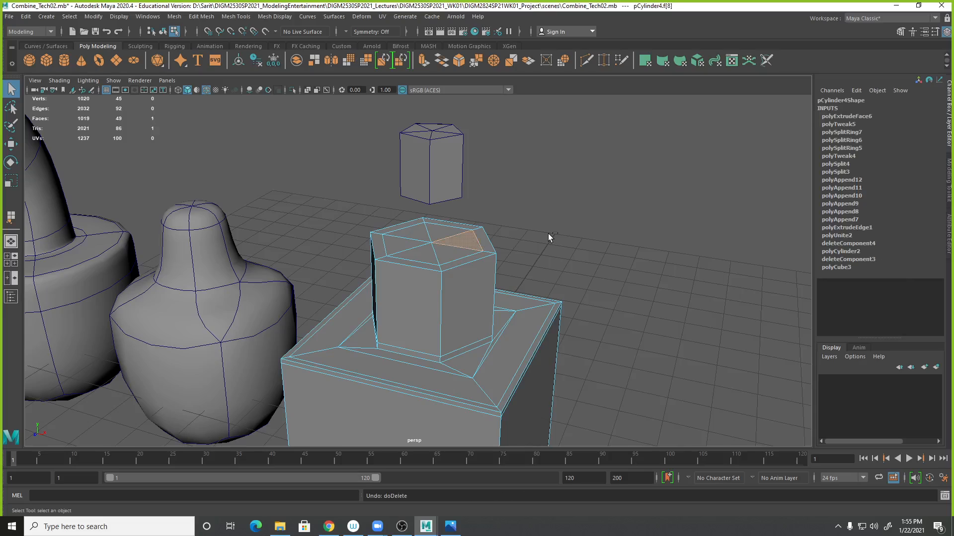
key("ctrl+z")
key("ctrl+z")
key("ctrl+z")
key("ctrl+z")
key("ctrl+z")
key("ctrl+z")
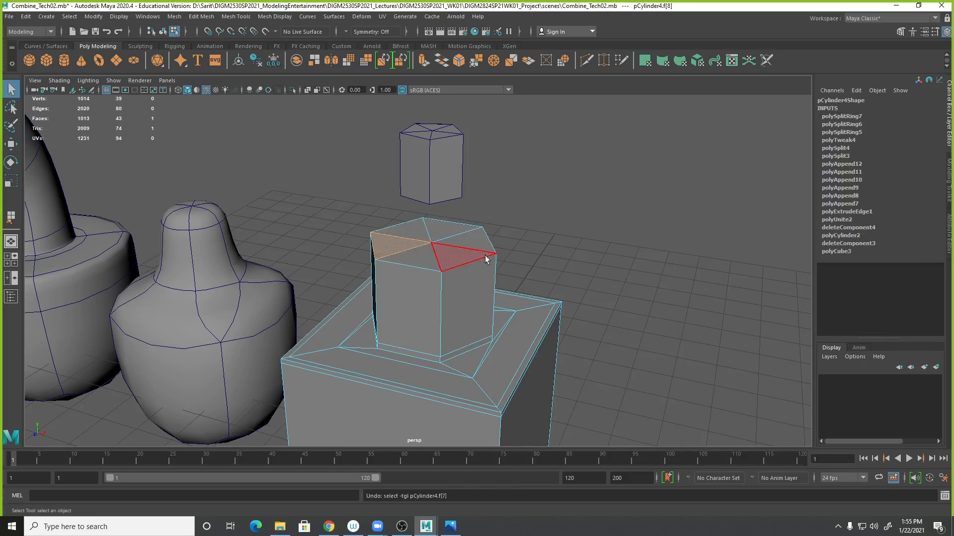
- Select the cylinder's top faces and extrude them with an offset of 2
left_click(428, 258)
left_click(446, 259, "shift")
left_click(465, 242, "shift")
left_click(446, 231, "shift")
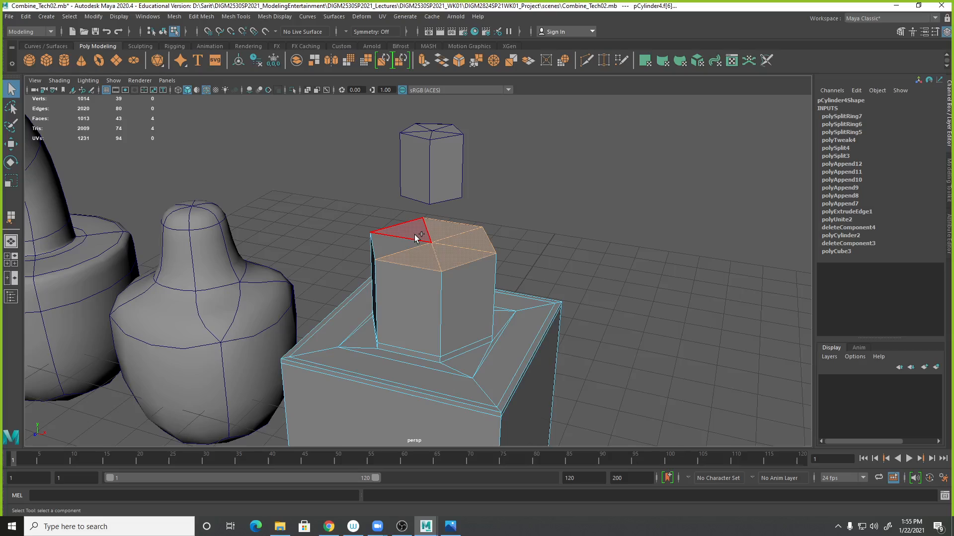
left_click(199, 17)
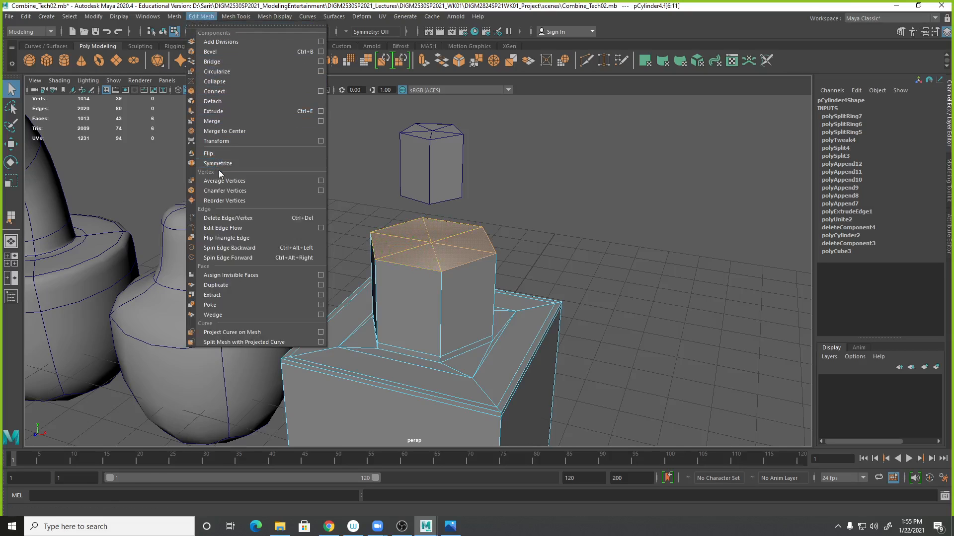
left_click(221, 113)
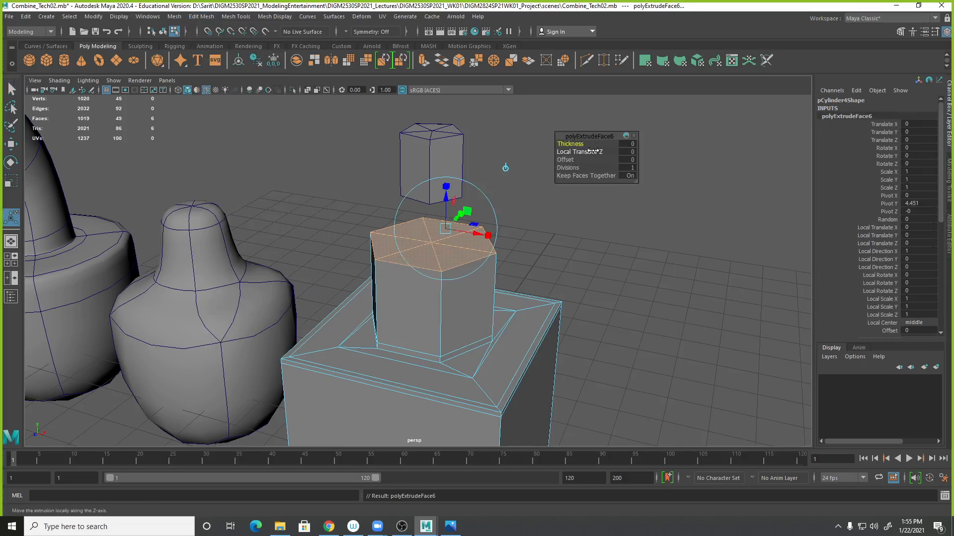
left_click(627, 160)
type("1")
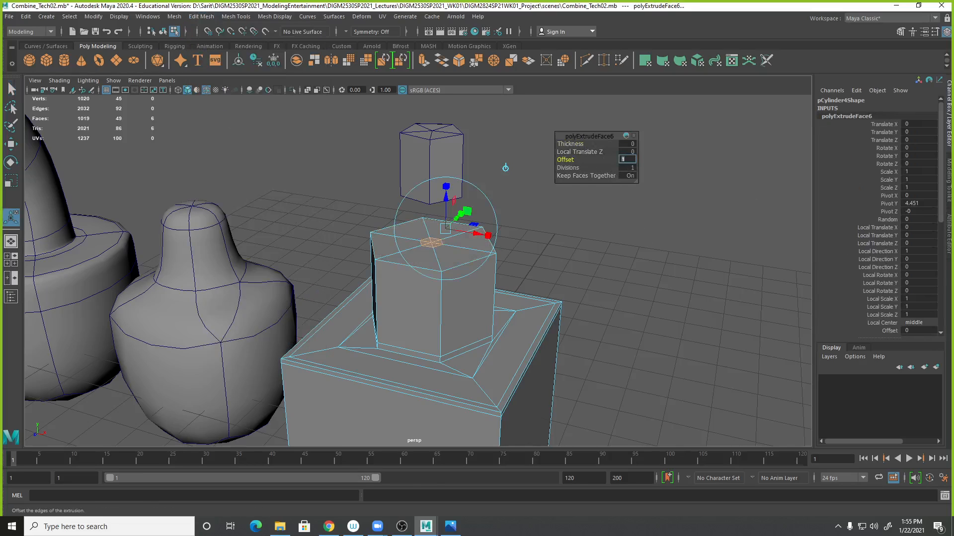
key("Return")
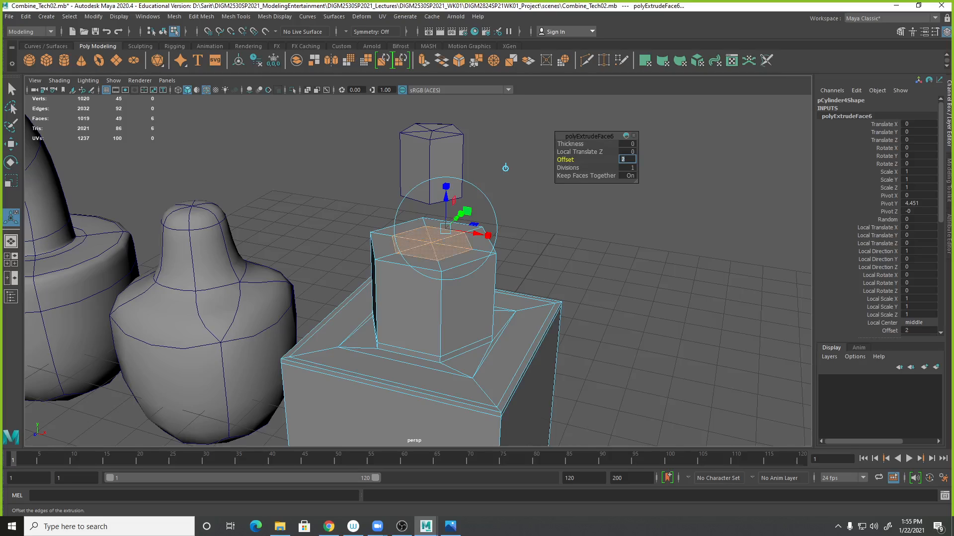
key("q")
left_click(419, 261)
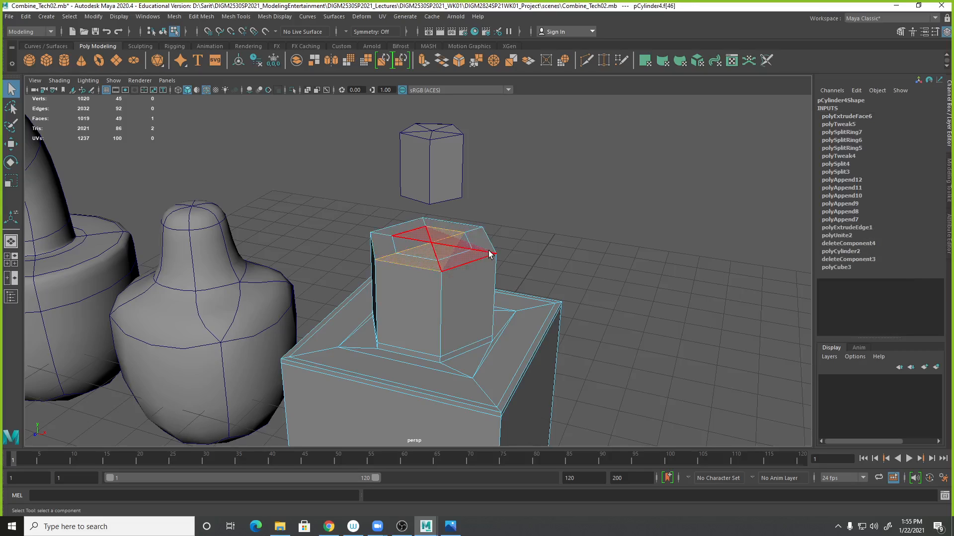
key("Delete")
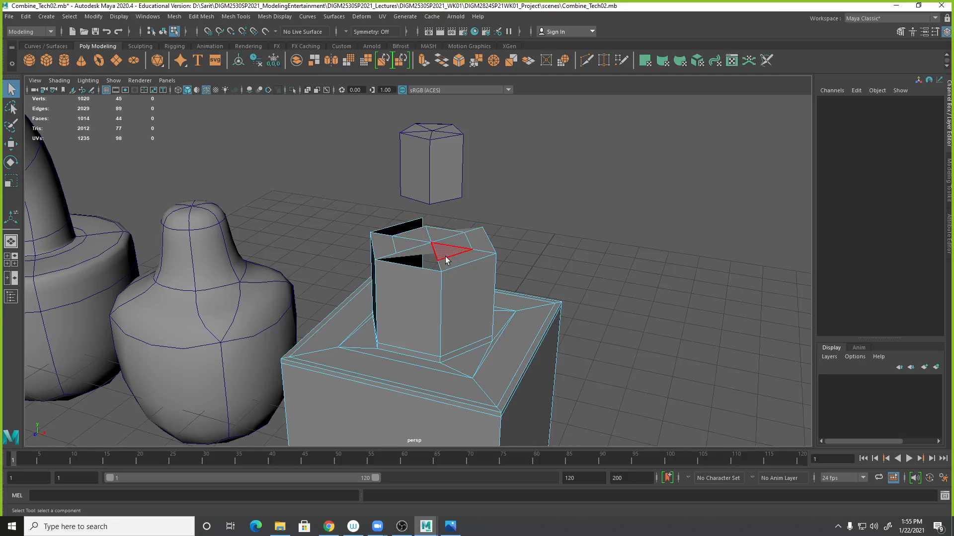
key("ctrl+z")
- Delete the inner top faces one by one to open the cylinder inside the offset rim
left_click_drag(546, 215, 462, 229, "alt")
left_click(450, 233)
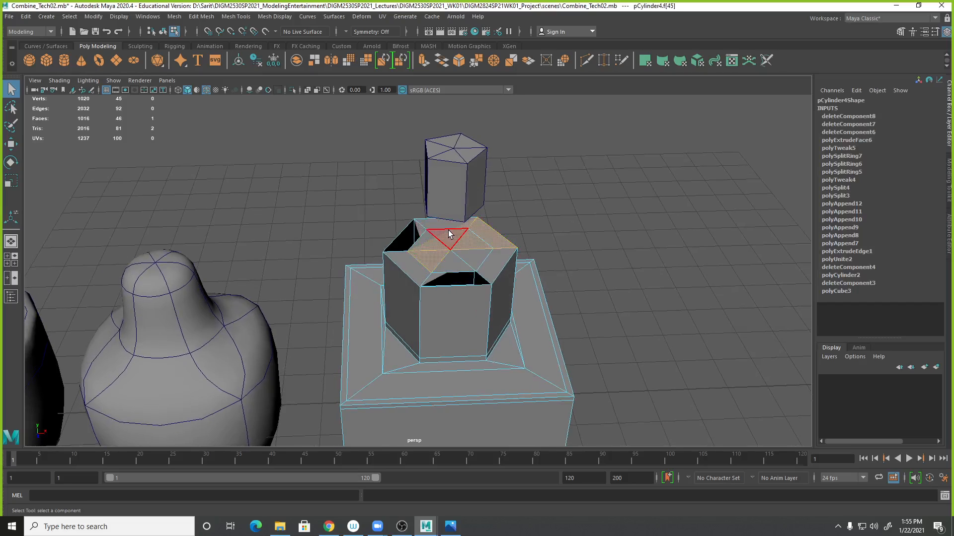
key("Delete")
left_click(451, 243)
key("Delete")
left_click(451, 243)
key("Delete")
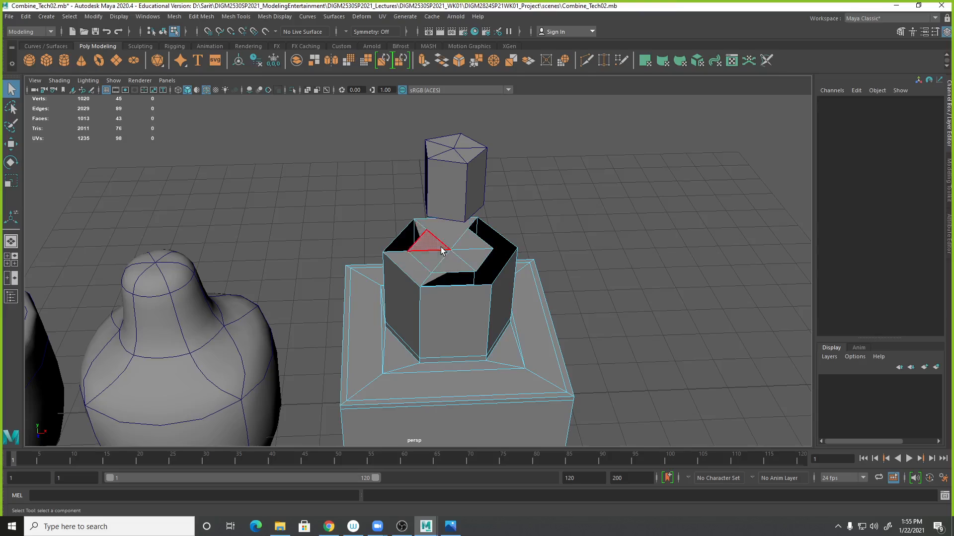
left_click(453, 236)
key("Delete")
left_click(431, 244)
key("Delete")
left_click(429, 263)
left_click(411, 271)
key("Delete")
left_click(433, 262)
key("Delete")
left_click(474, 256)
key("Delete")
left_click(460, 275)
key("Delete")
- Extrude the opening's border edges and scale them inward to 0.7
left_click_drag(532, 265, 521, 243, "alt")
right_click_drag(521, 243, 523, 205)
double_click(500, 210)
left_click_drag(584, 240, 522, 336, "alt")
right_click_drag(514, 342, 609, 359, "alt")
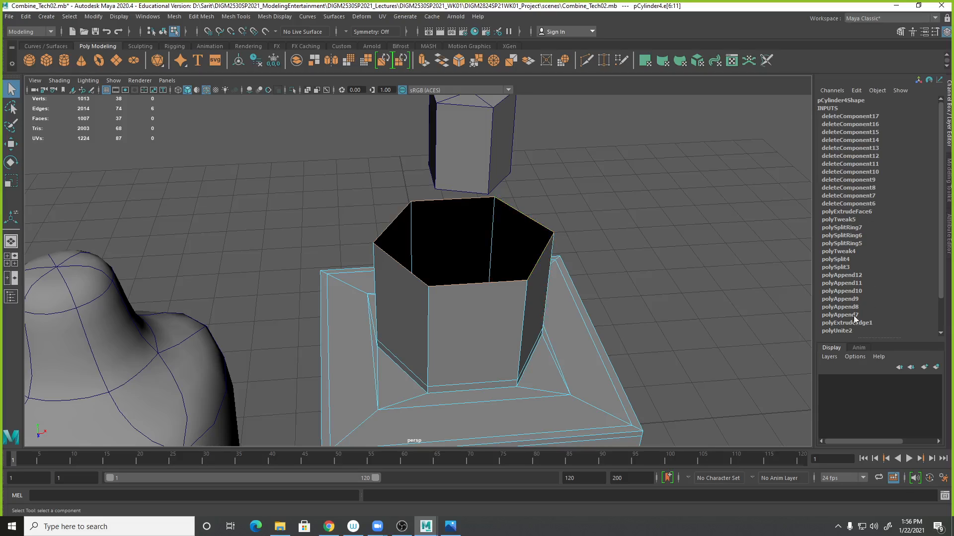
left_click(197, 18)
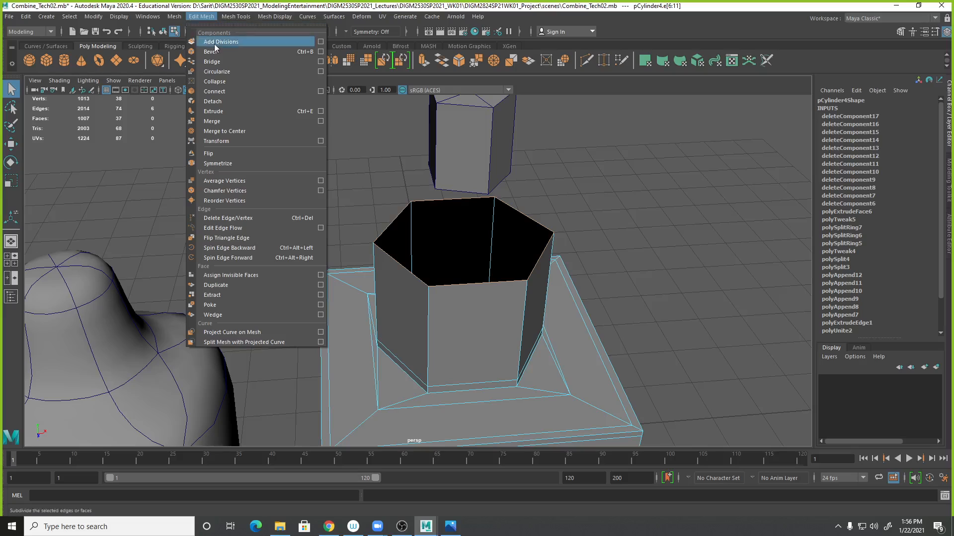
left_click(219, 112)
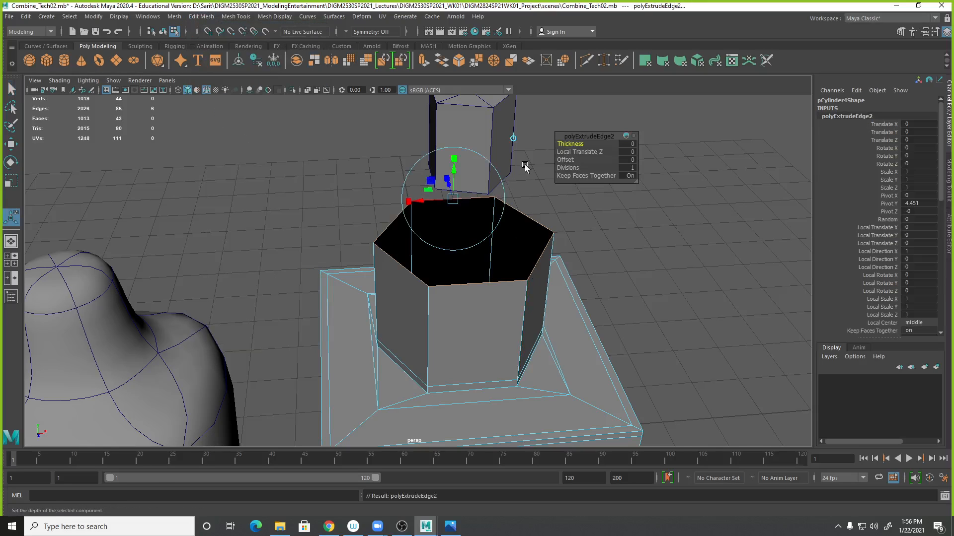
left_click(513, 138)
left_click_drag(546, 265, 579, 276, "alt")
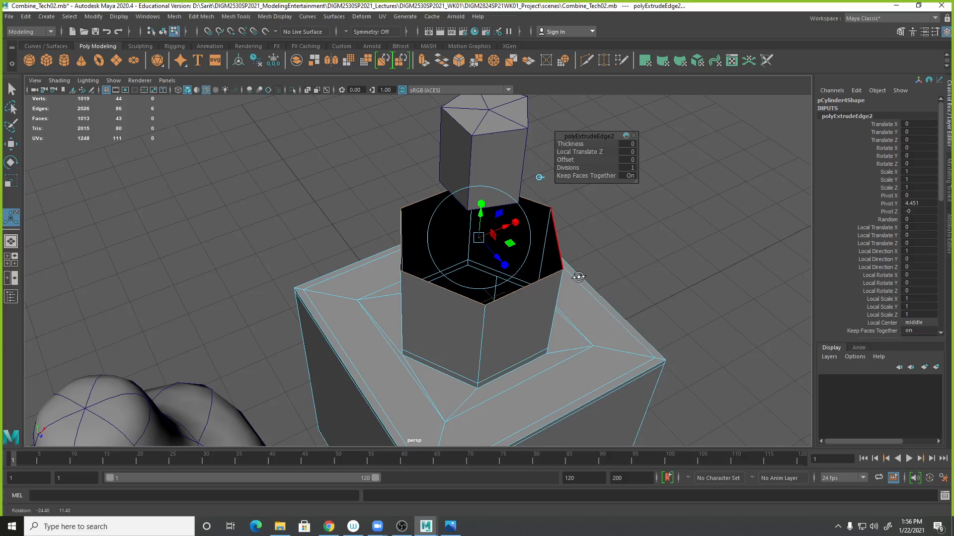
left_click(518, 222)
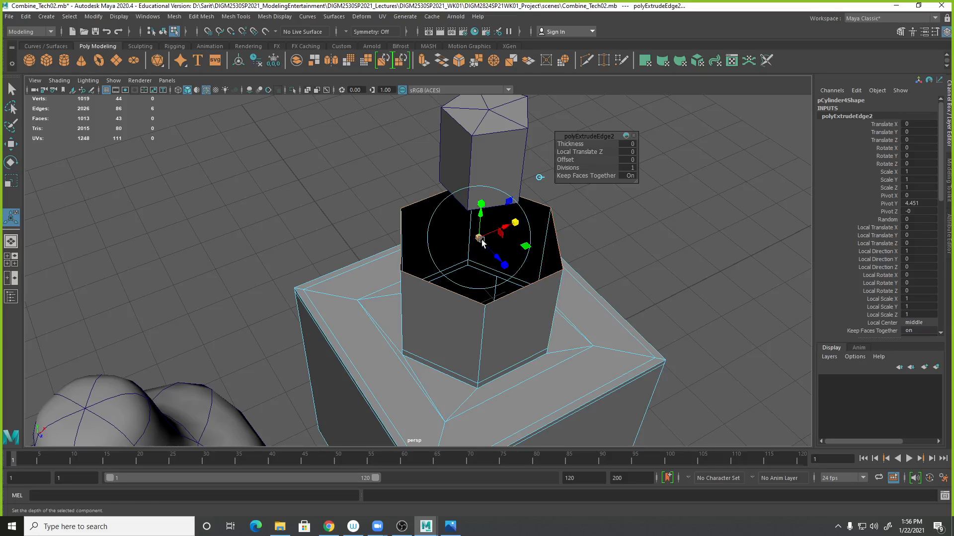
left_click_drag(479, 238, 471, 237)
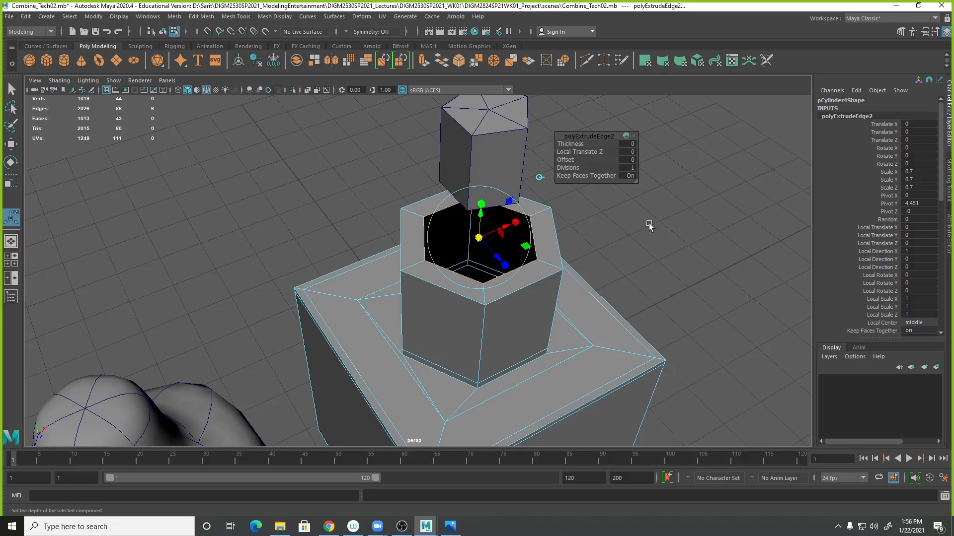
- Delete the cylinder's construction history
left_click_drag(648, 223, 547, 220, "alt")
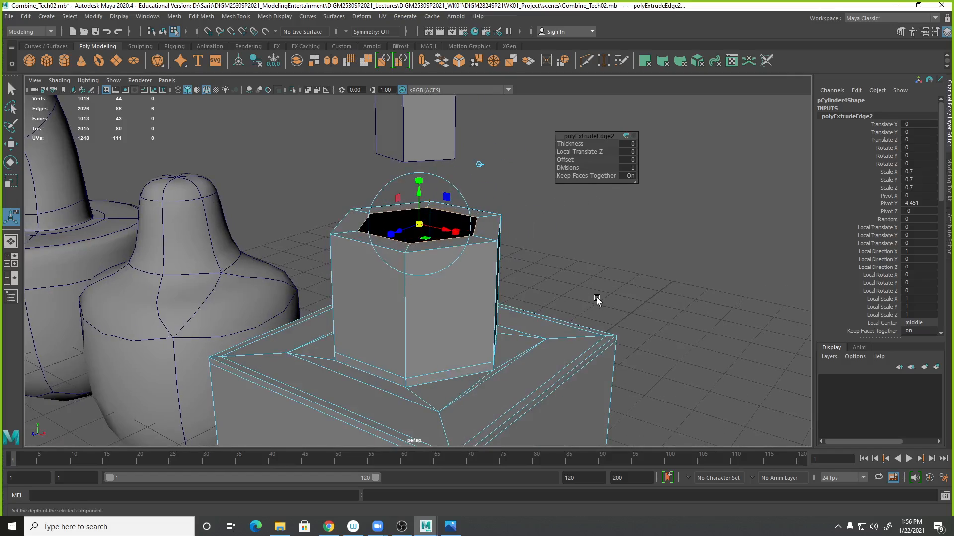
left_click_drag(608, 318, 670, 330, "alt")
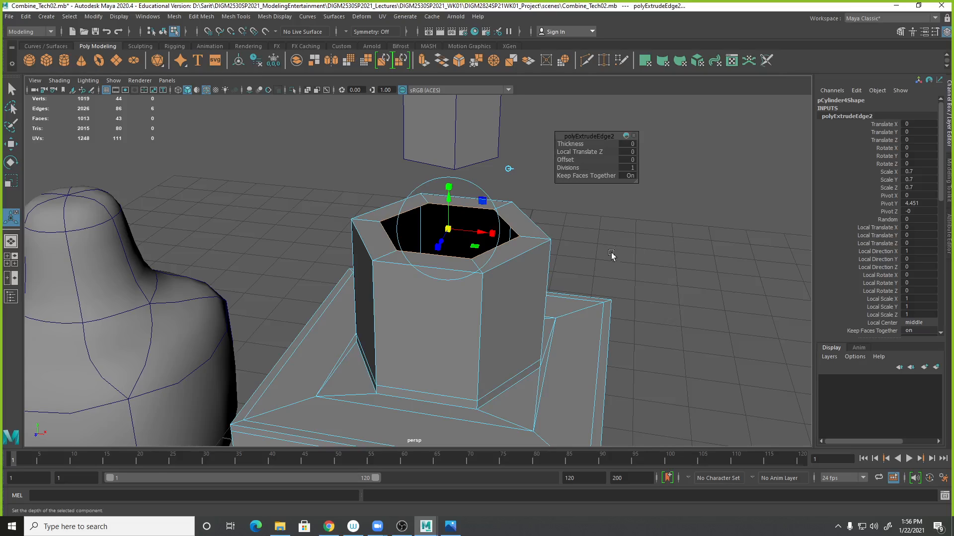
right_click_drag(536, 234, 557, 215)
scroll(849, 254, "down", 10)
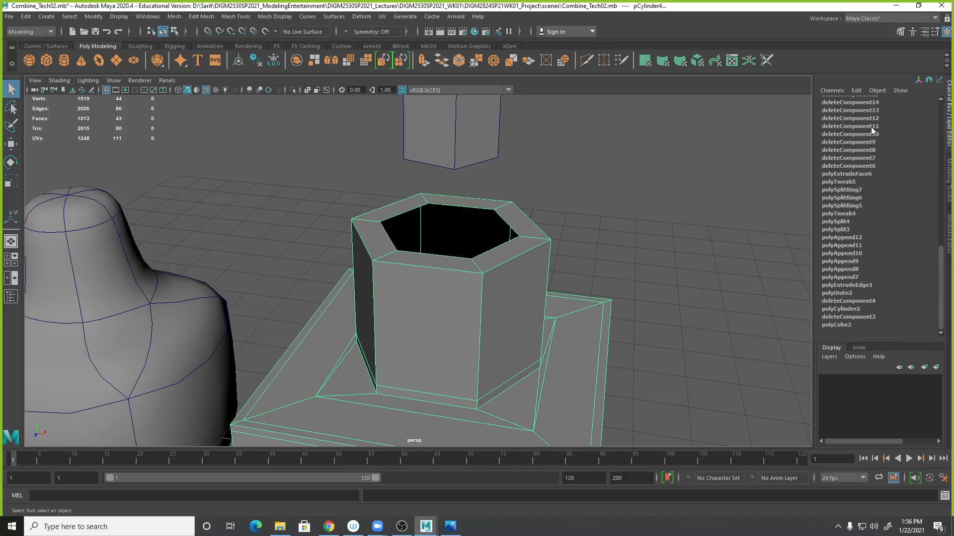
left_click(25, 16)
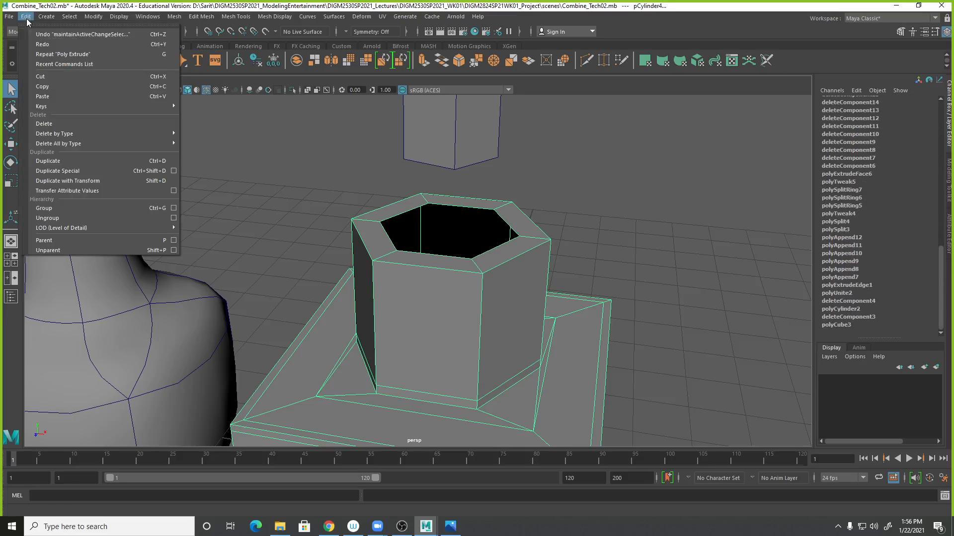
mouse_move(48, 134)
left_click(201, 134)
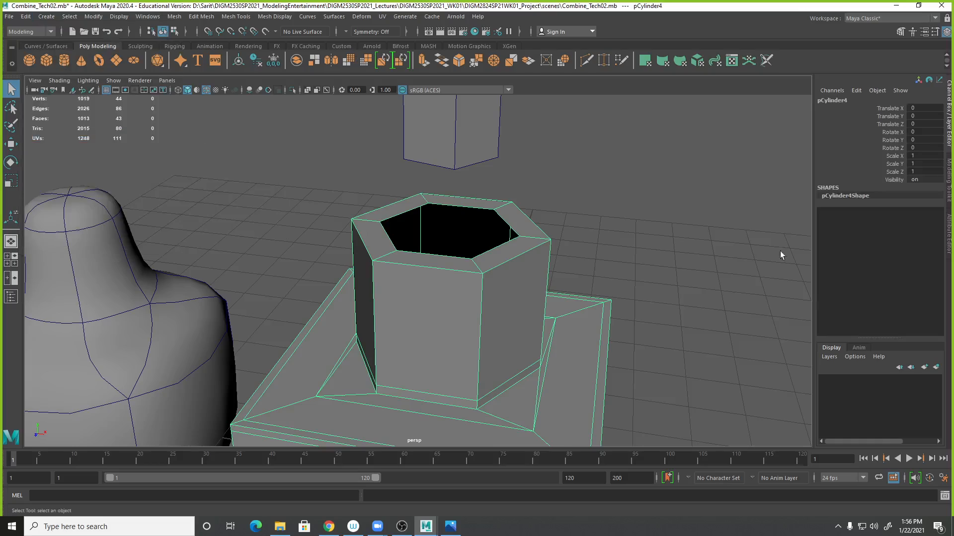
- Undo the history deletion
left_click(617, 306)
right_click_drag(617, 306, 456, 307, "alt")
mouse_move(456, 307)
left_mouse_down("alt")
mouse_move(499, 295)
mouse_move(459, 305)
left_mouse_up("alt")
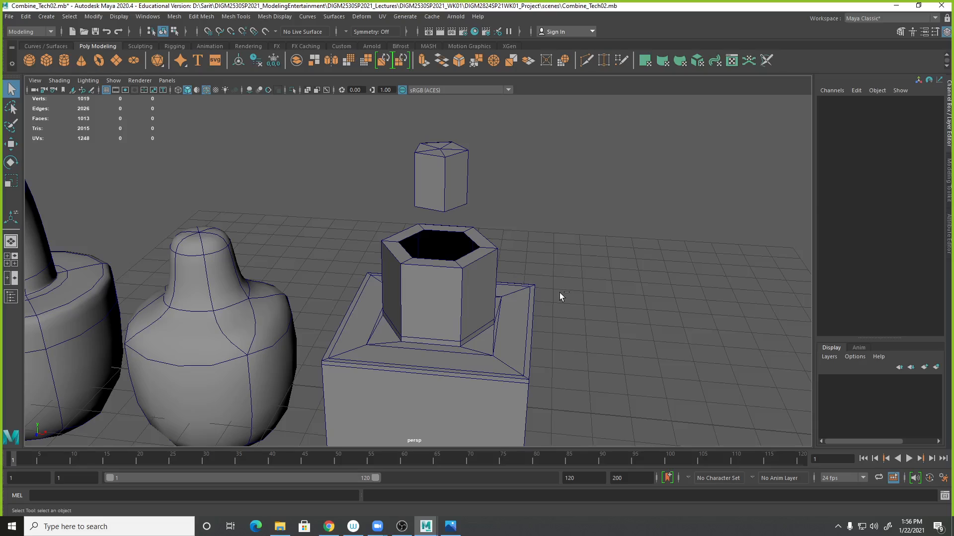
key("ctrl+z")
key("ctrl+z")
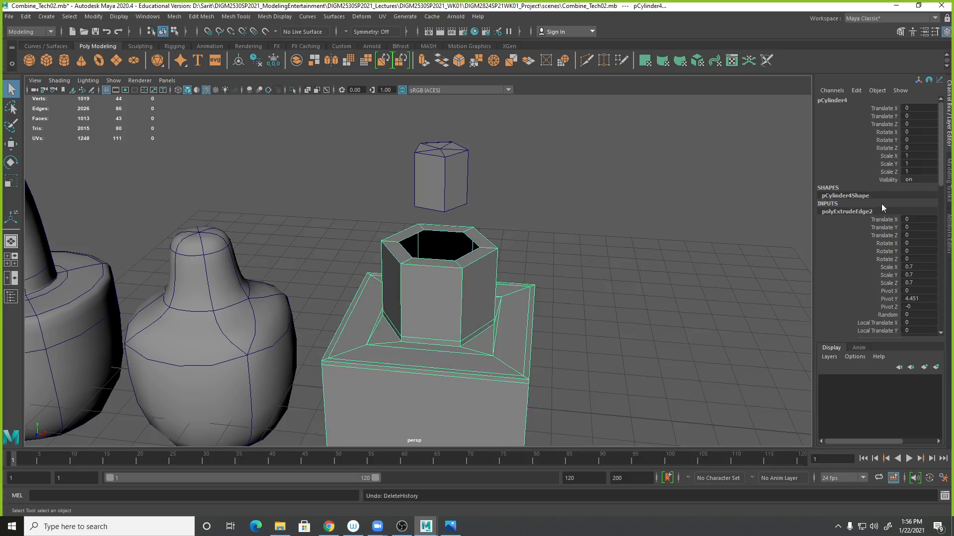
- Inspect the hexagonal cylinder's construction history inputs, including the face and edge extrusion nodes
left_click(550, 268)
left_click(521, 288)
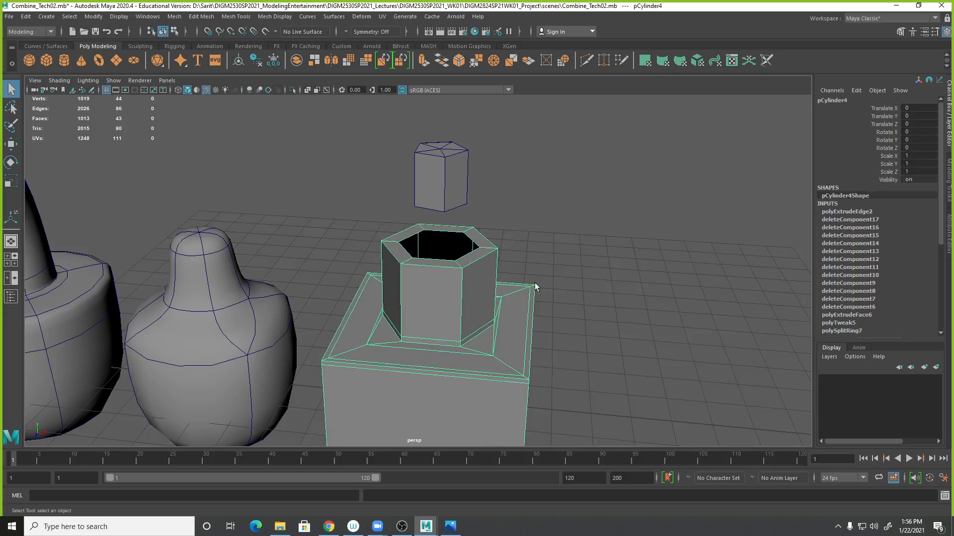
scroll(936, 190, "down", 8)
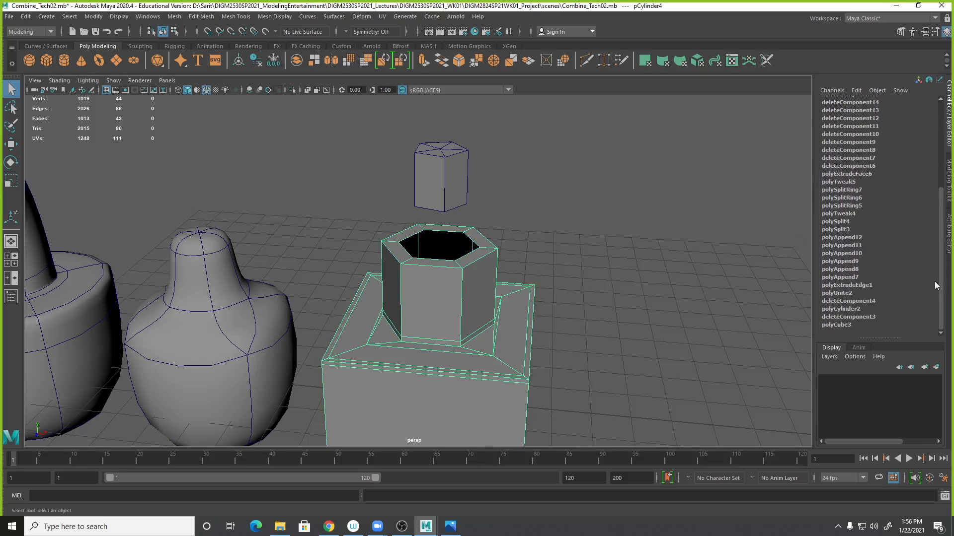
left_click(934, 309)
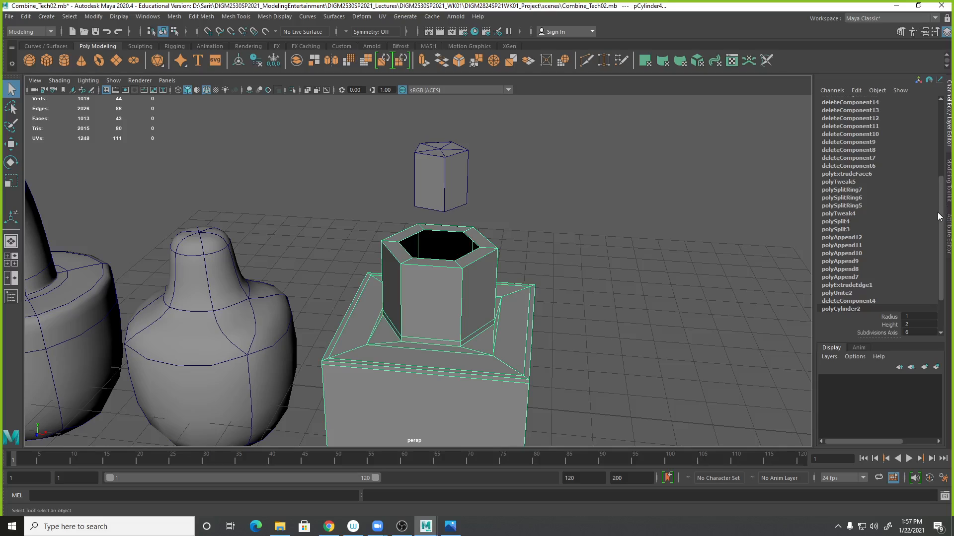
scroll(877, 285, "up", 5)
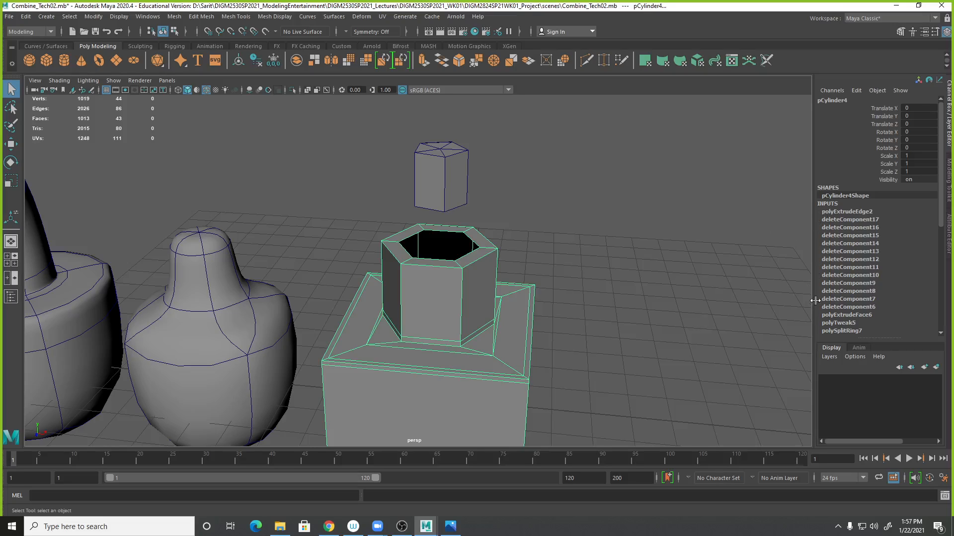
left_click(850, 316)
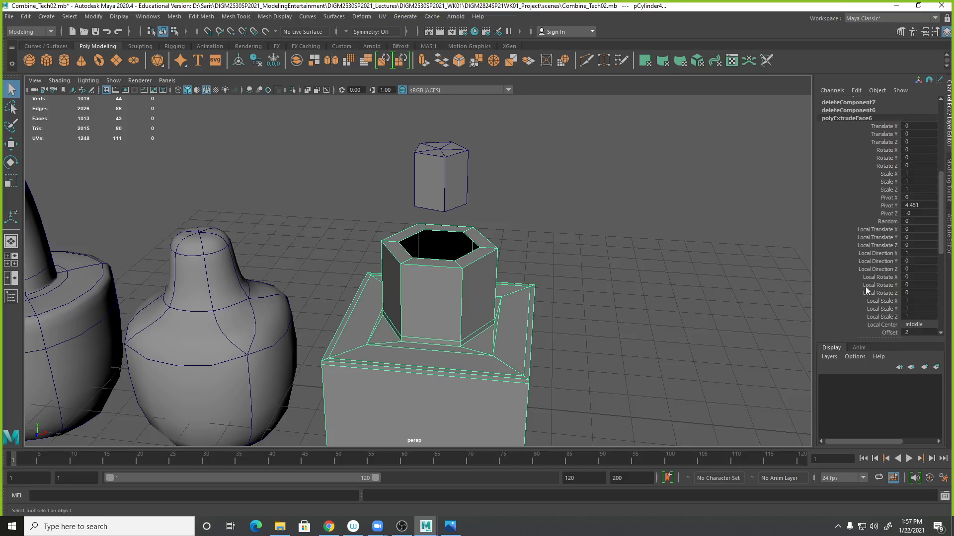
left_click(11, 217)
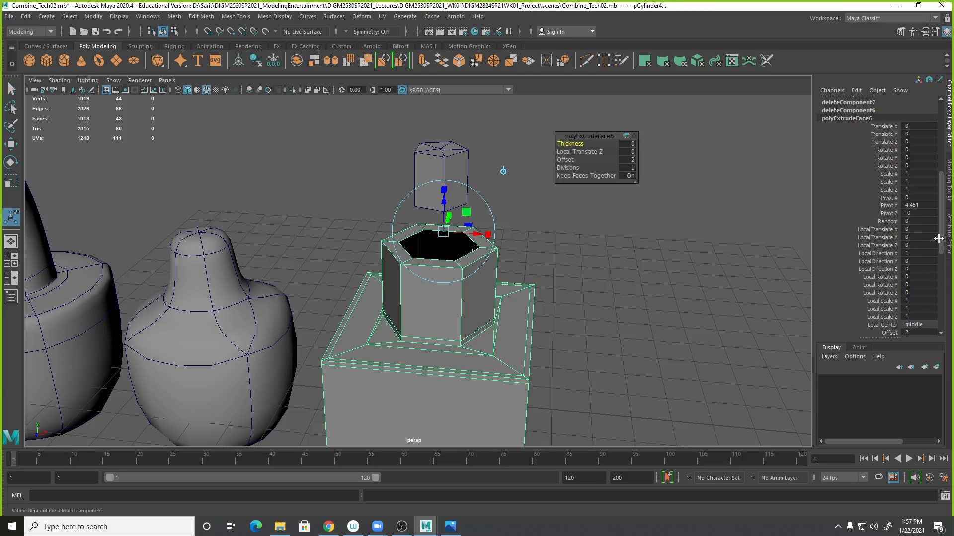
scroll(875, 207, "up", 3)
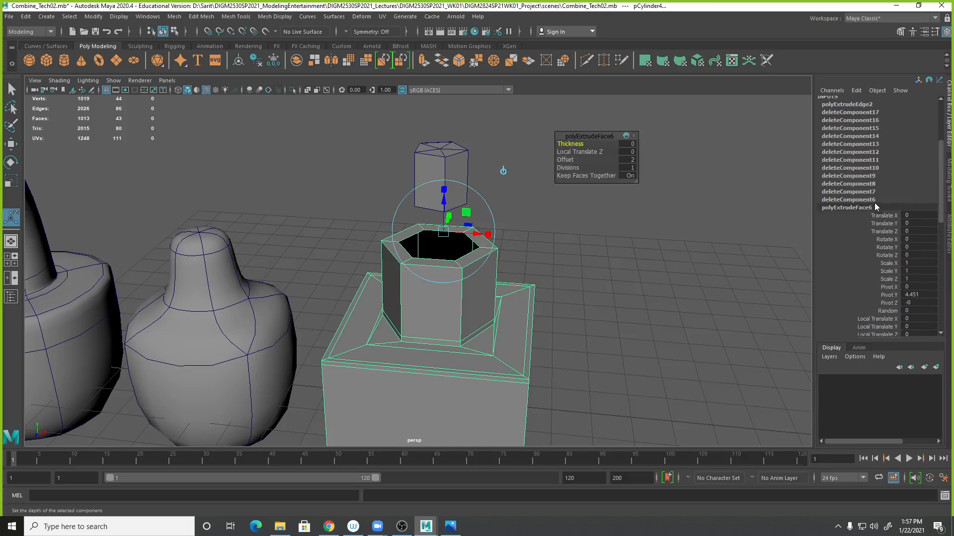
left_click(854, 104)
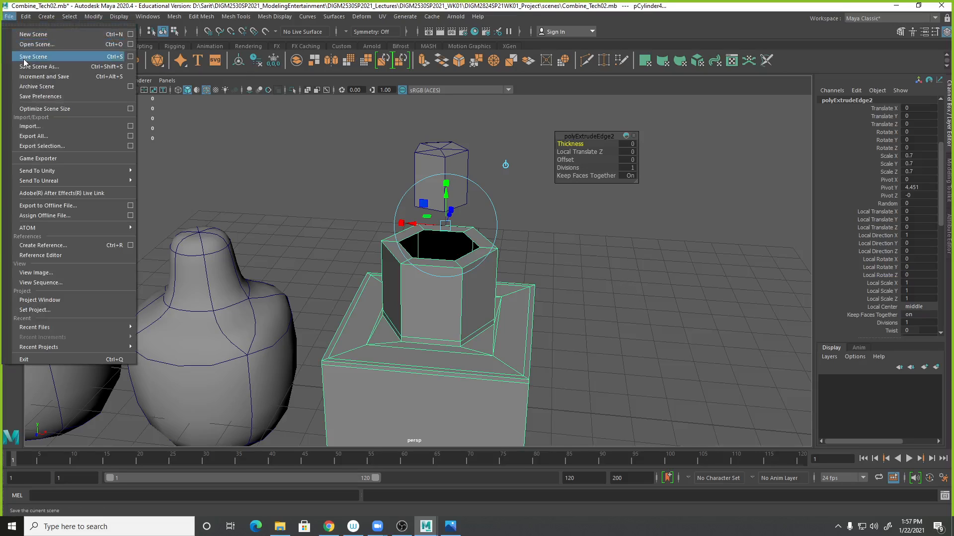
- Save the scene, then save it under the new name Combine_Tech03
left_click(23, 45)
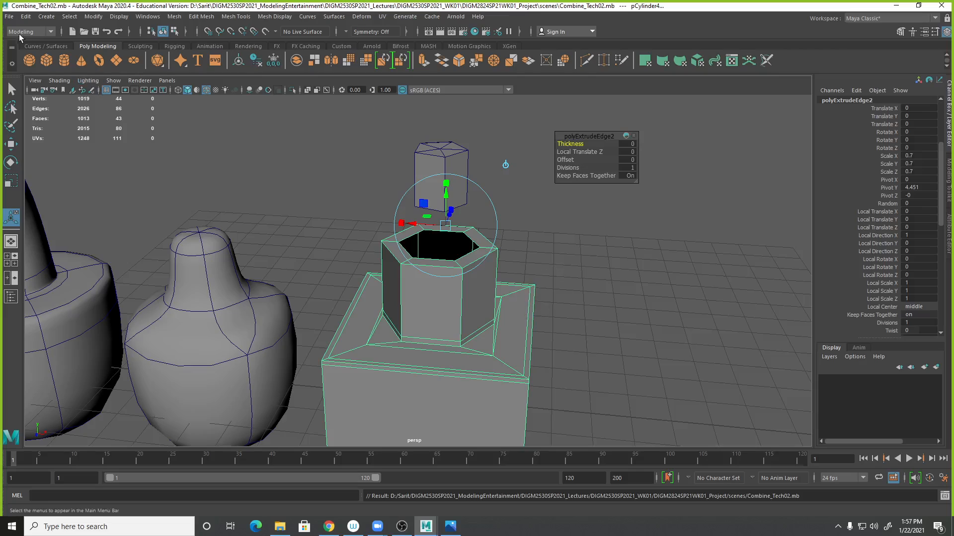
left_click(8, 16)
left_click(23, 66)
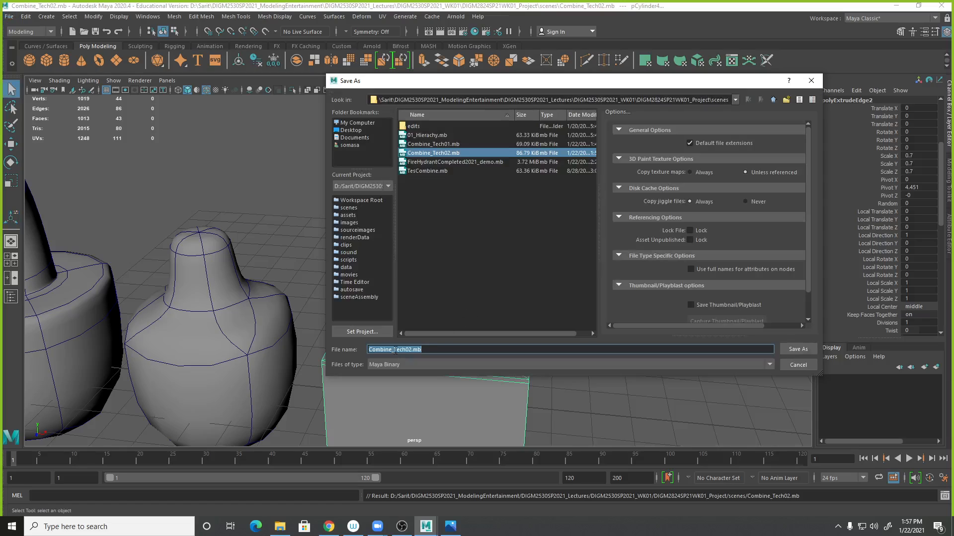
left_click(408, 350)
type("3")
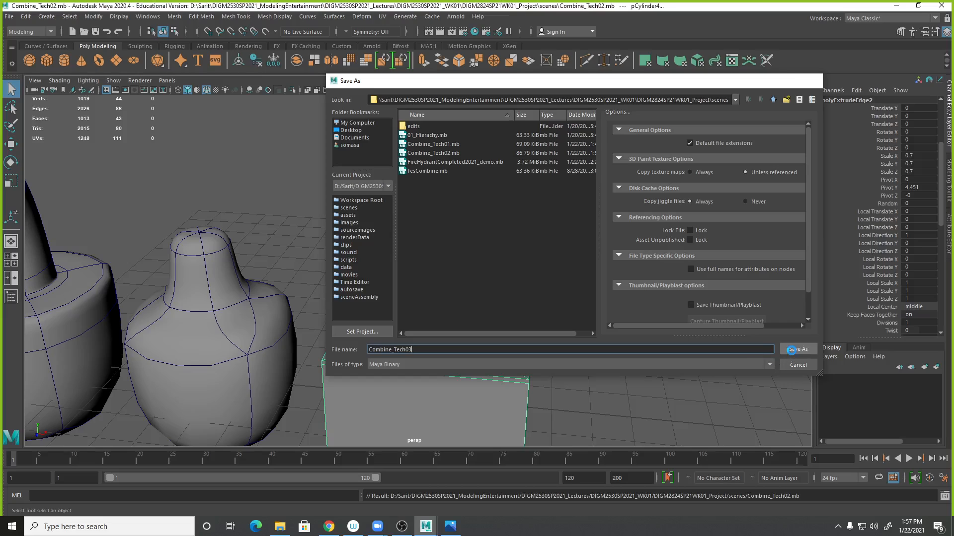
left_click(795, 349)
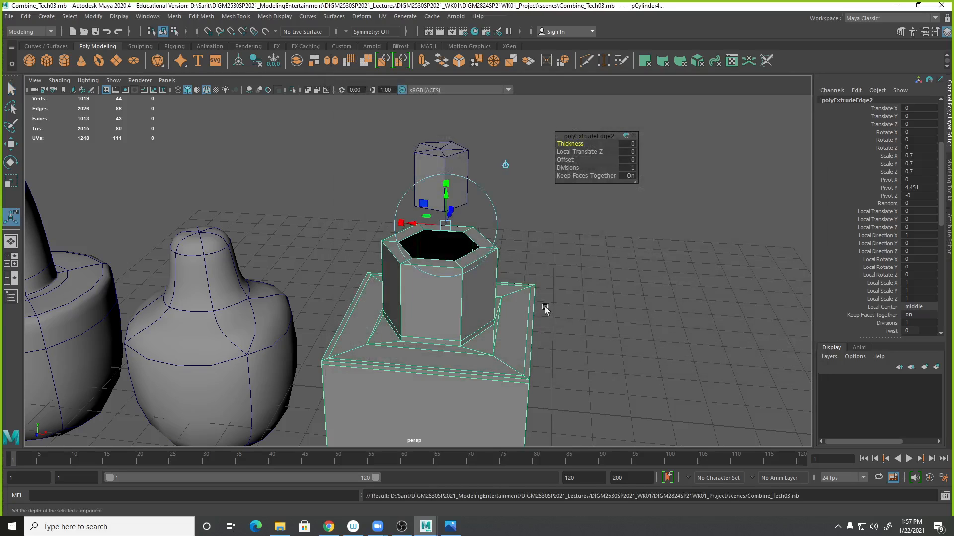
- Delete the hexagonal cylinder's construction history
left_click(26, 19)
mouse_move(116, 130)
left_click(169, 130)
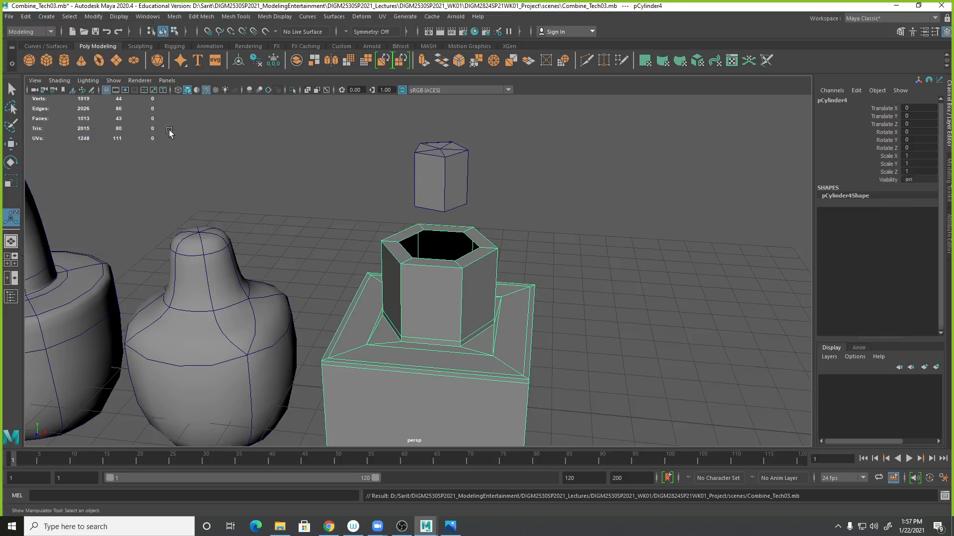
left_click(628, 285)
scroll(641, 323, "up", 2)
middle_click_drag(647, 338, 683, 277, "alt")
left_click(571, 319)
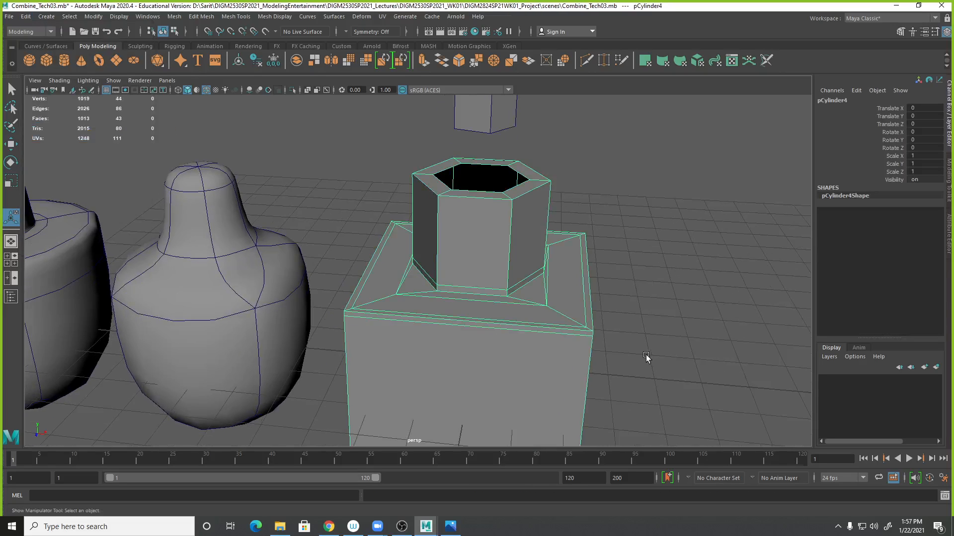
right_click_drag(645, 357, 502, 354, "alt")
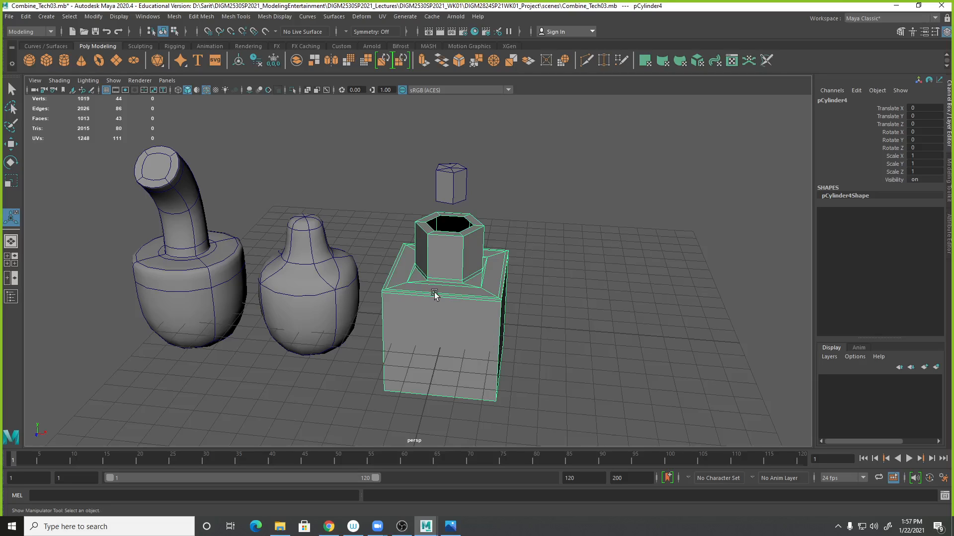
- Lower the small cylinder into the hexagonal opening to a Y position of about 5.091
right_click_drag(424, 268, 628, 262, "alt")
left_click_drag(458, 234, 467, 249, "alt")
left_click(472, 132)
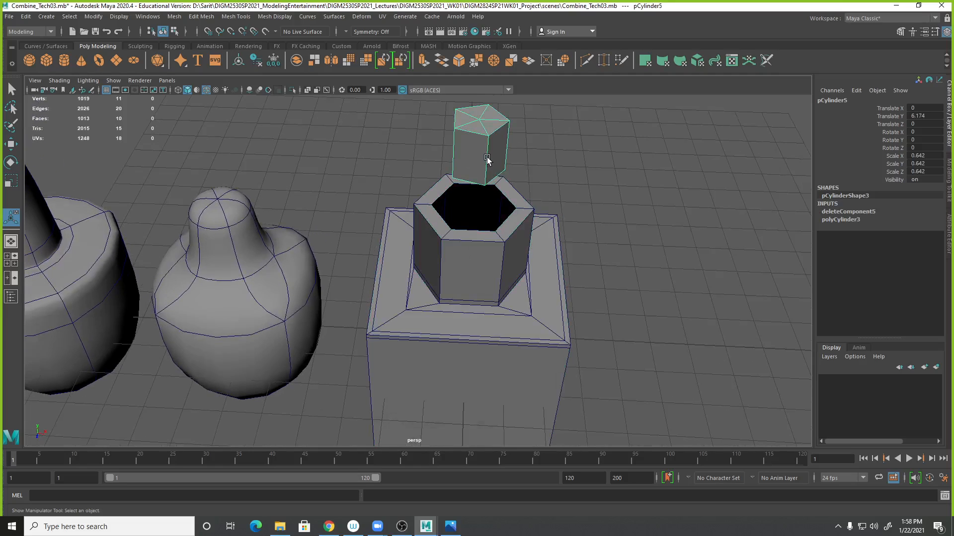
key("w")
left_click_drag(479, 133, 485, 170)
key("space")
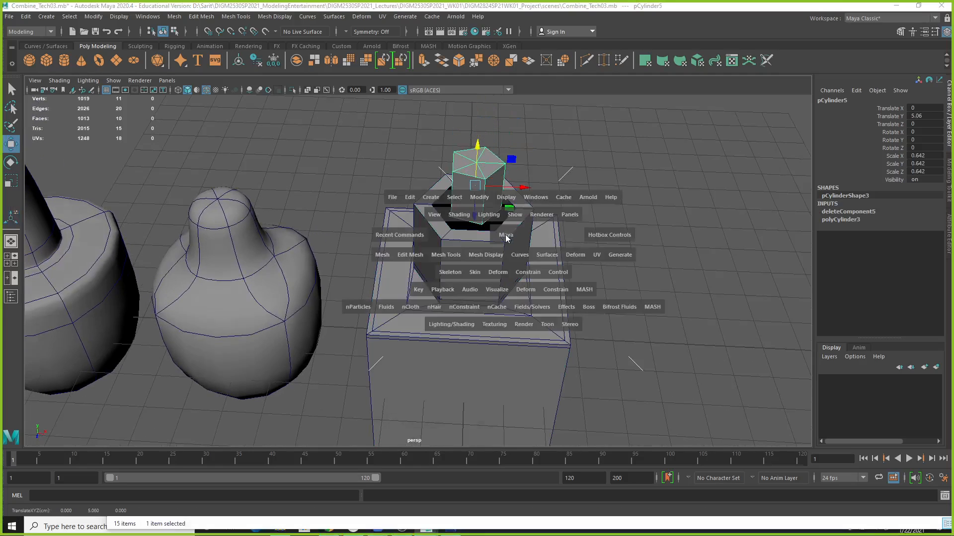
key("space")
scroll(502, 311, "up", 3)
scroll(501, 311, "down", 3)
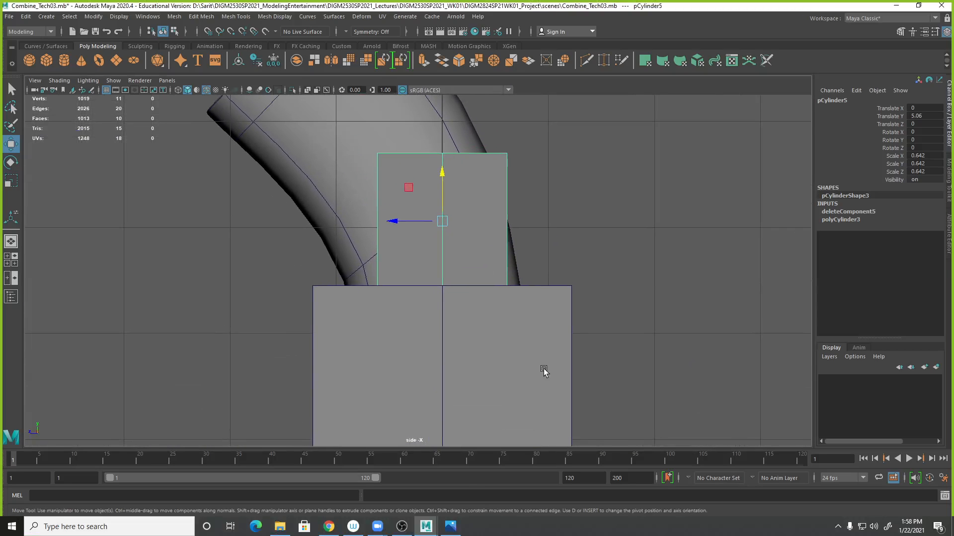
key("space")
key("space")
scroll(491, 320, "down", 3)
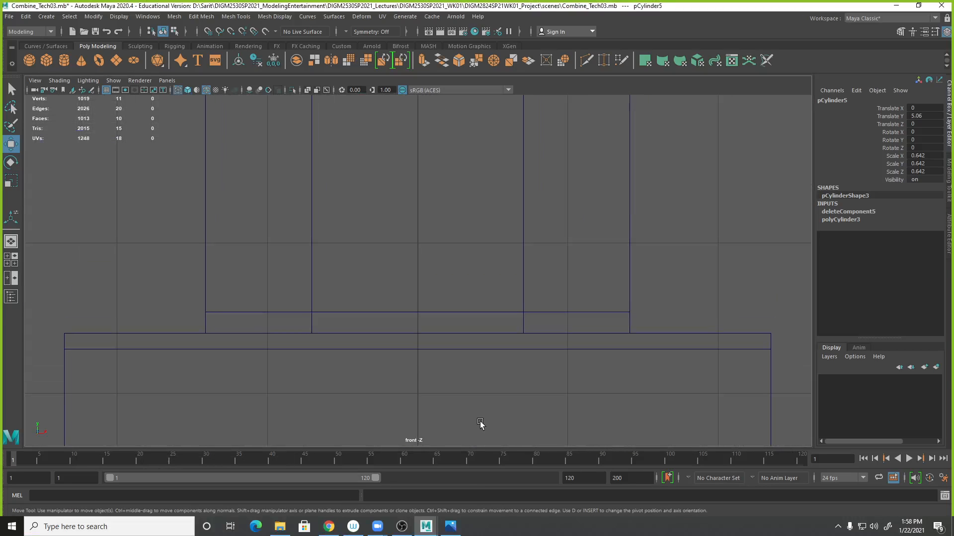
key("f")
scroll(496, 362, "down", 3)
scroll(522, 328, "up", 5)
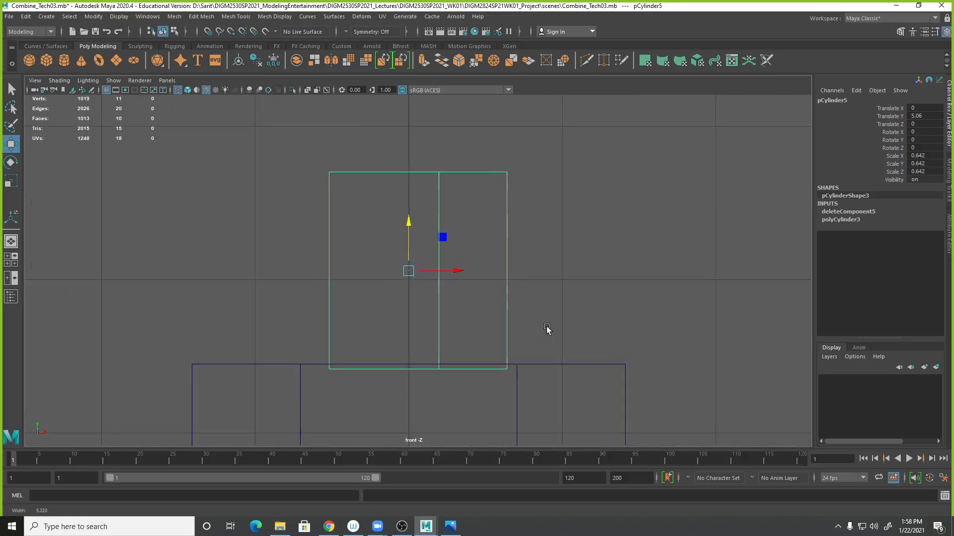
left_click_drag(410, 262, 409, 256)
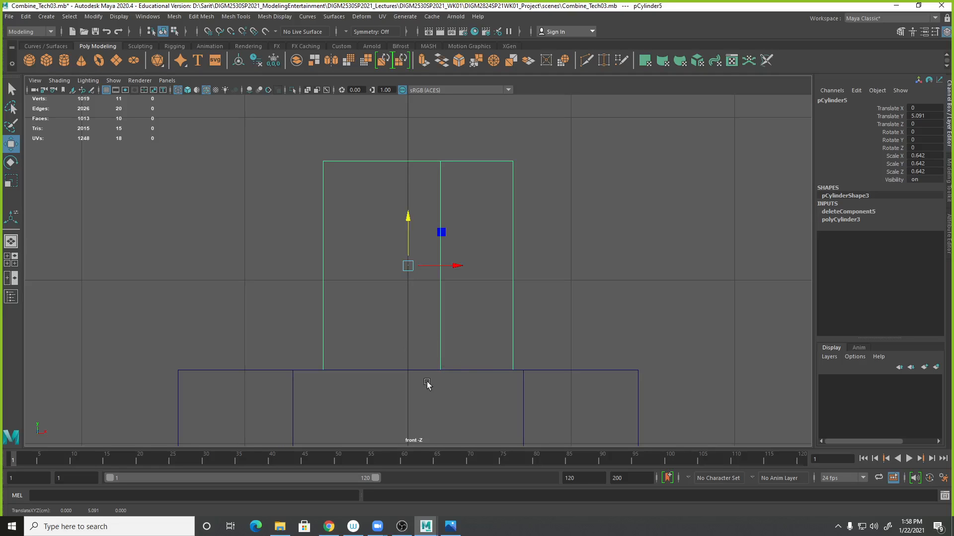
- Rotate the small cylinder to -90 degrees around Y
key("space")
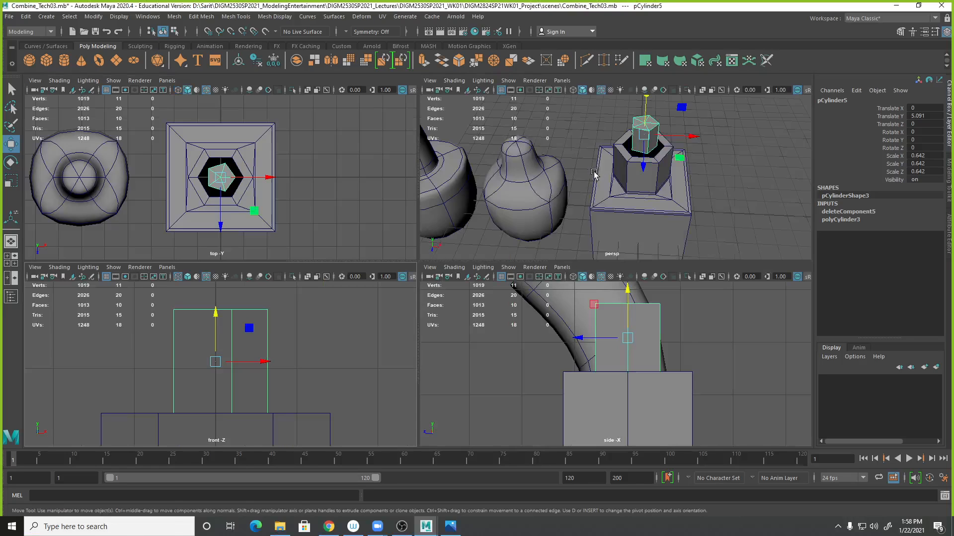
key("space")
left_click_drag(600, 215, 475, 282, "alt")
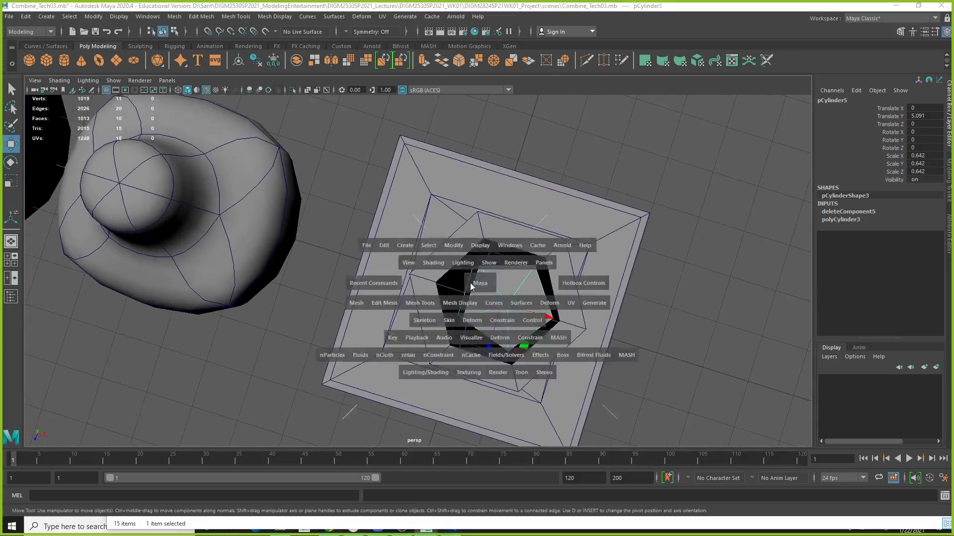
key("space")
key("space")
middle_click_drag(445, 294, 477, 311, "alt")
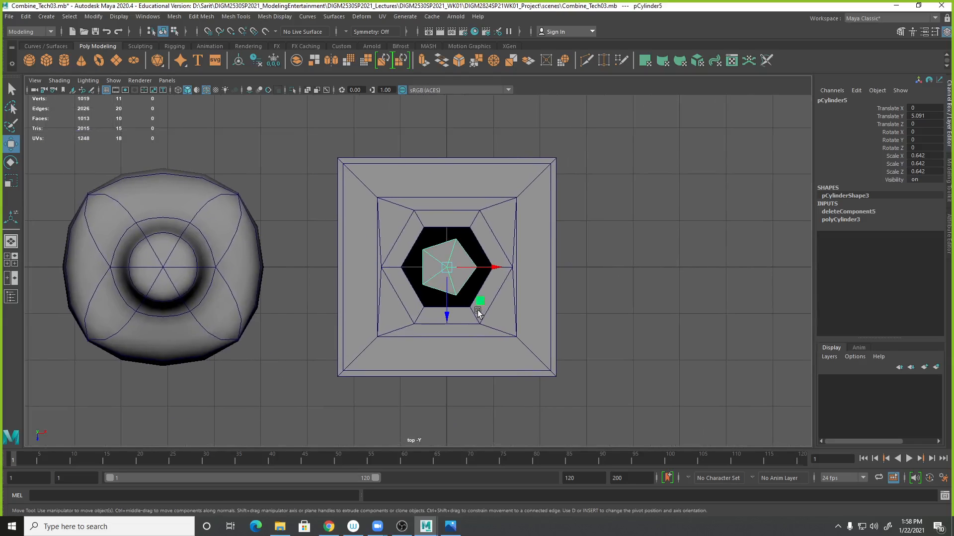
key("e")
mouse_move(477, 301)
left_mouse_down()
mouse_move(484, 294)
mouse_move(443, 307)
mouse_move(414, 299)
left_mouse_up()
double_click(927, 139)
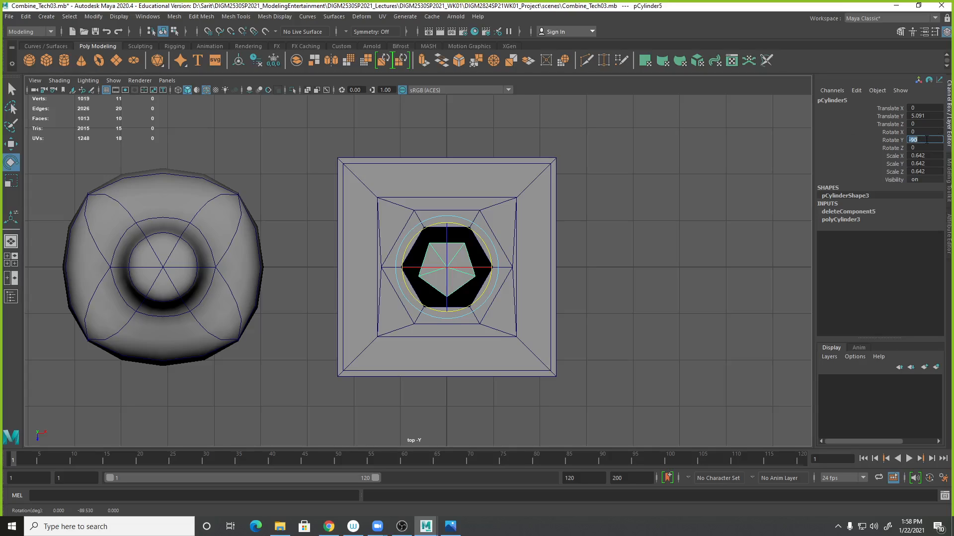
type("-90")
left_click(695, 426)
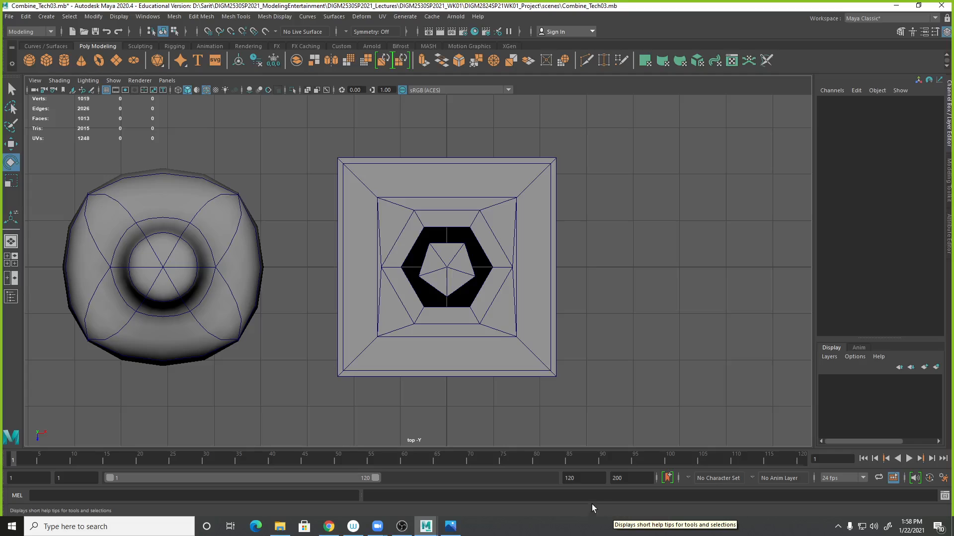
- Combine the small cylinder and the hexagonal cylinder into one mesh
right_click_drag(524, 298, 951, 288, "alt")
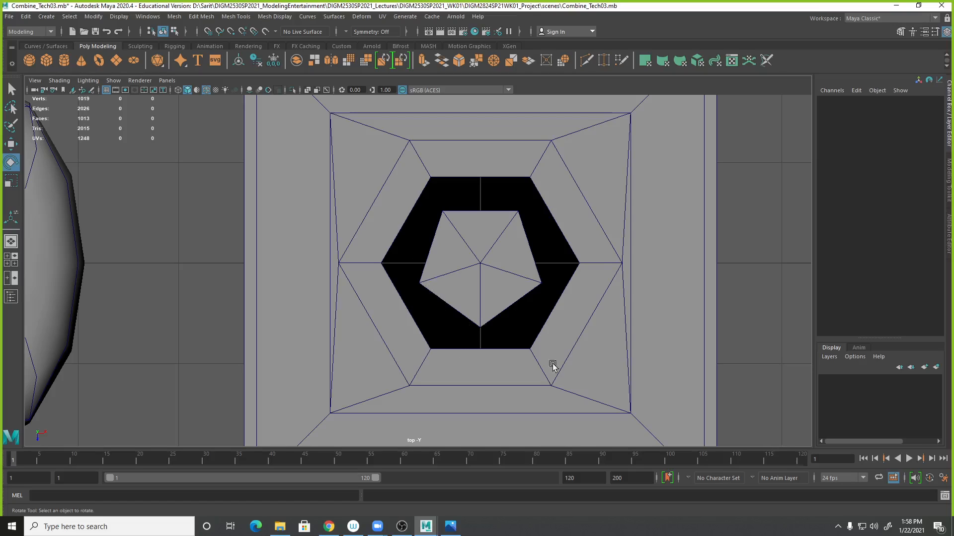
left_click(515, 241)
left_click(570, 198, "shift")
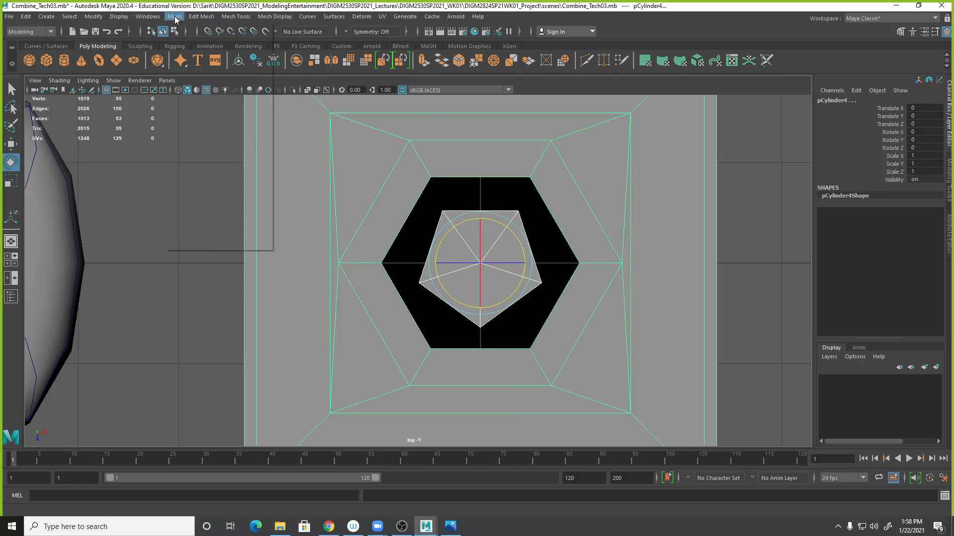
left_click(174, 17)
left_click(190, 53)
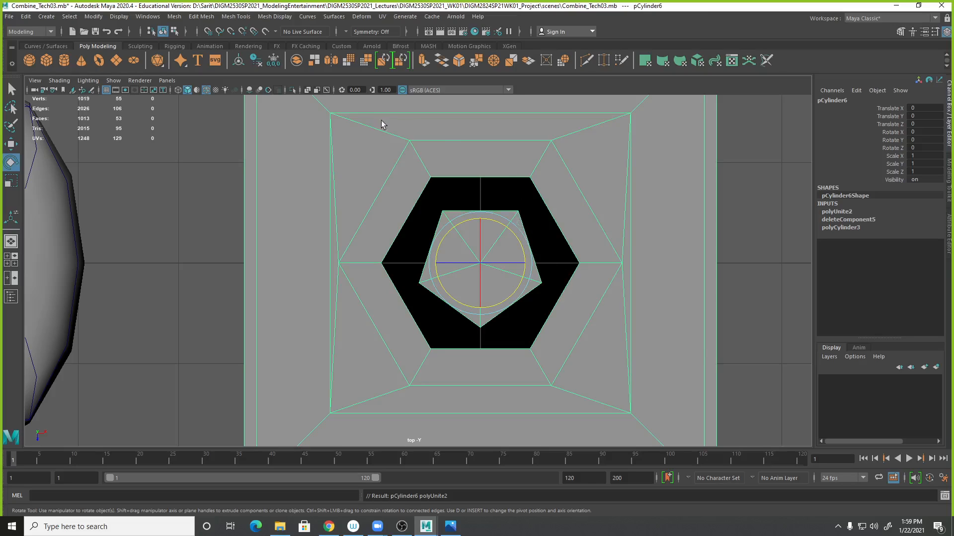
- Append a polygon bridging a border edge of the small cylinder to the opening's inner edge
left_click(243, 17)
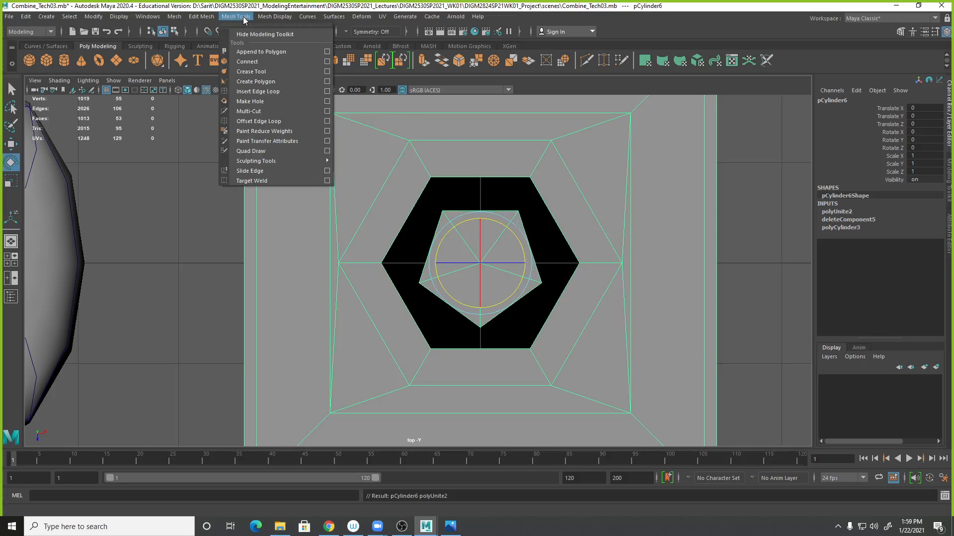
left_click(261, 52)
key("space")
left_click_drag(674, 171, 552, 164, "alt")
right_click_drag(552, 164, 656, 185, "alt")
right_click_drag(718, 192, 616, 169, "alt")
left_click(614, 165)
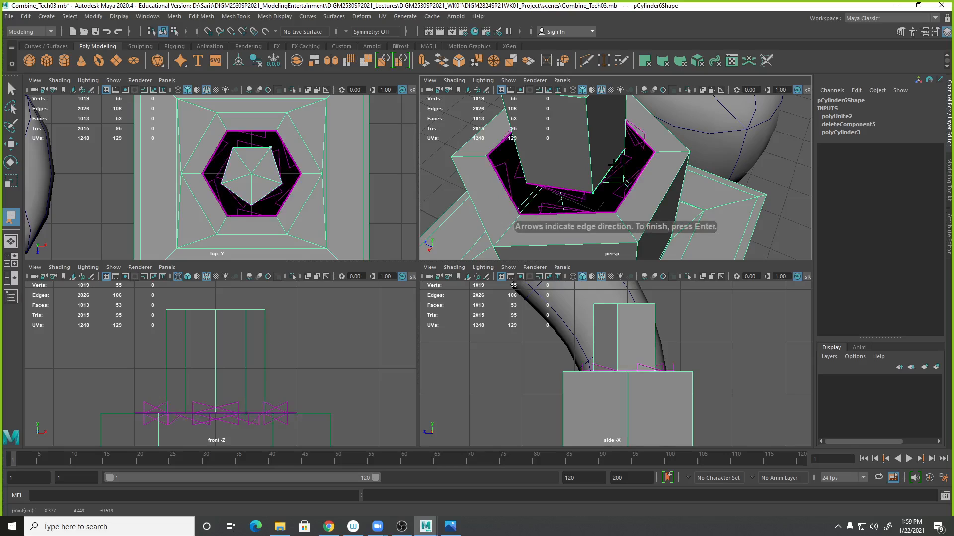
left_click(635, 185)
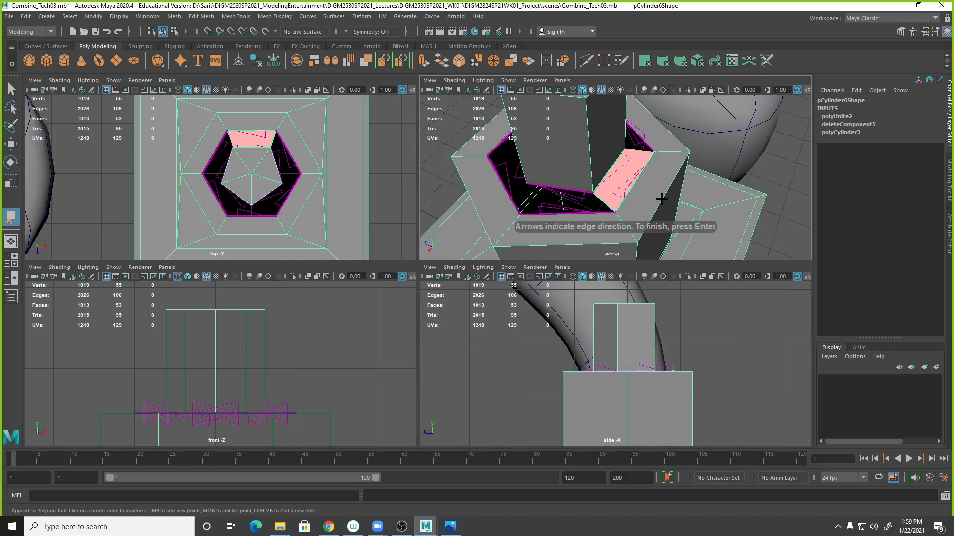
key("Return")
- Finish appending the polygon between the small cylinder and the hexagonal opening in the enlarged perspective view
mouse_move(653, 211)
left_mouse_down("alt")
mouse_move(643, 201)
mouse_move(645, 218)
left_mouse_up("alt")
left_click(648, 219)
left_click(648, 220)
key("space")
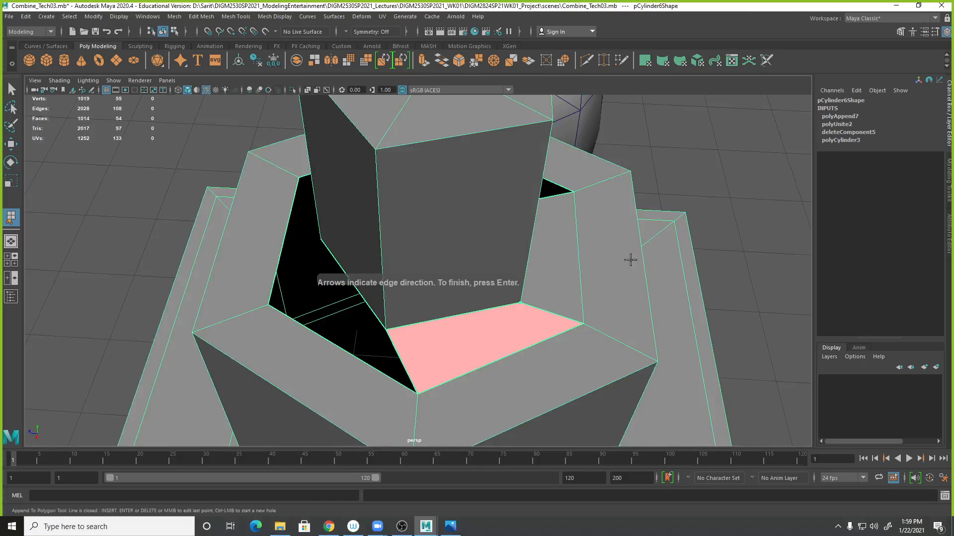
key("Return")
- Append a polygon filling the vertical gap on the side of the small cylinder inside the opening
left_click_drag(614, 249, 378, 267, "alt")
left_click(321, 263)
left_click(362, 265)
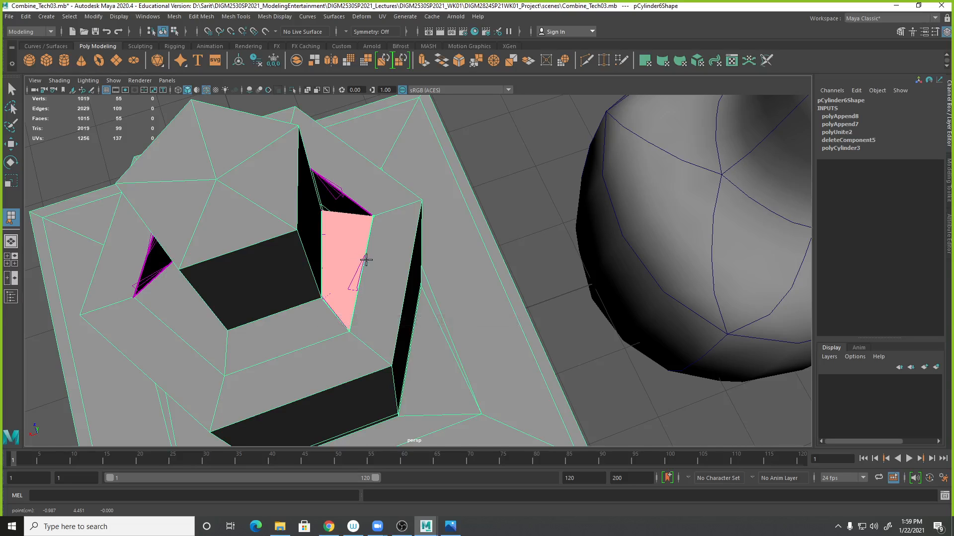
key("Return")
- Append a triangular polygon closing the front corner gap between the small cylinder and the opening
left_click_drag(383, 256, 589, 268, "alt")
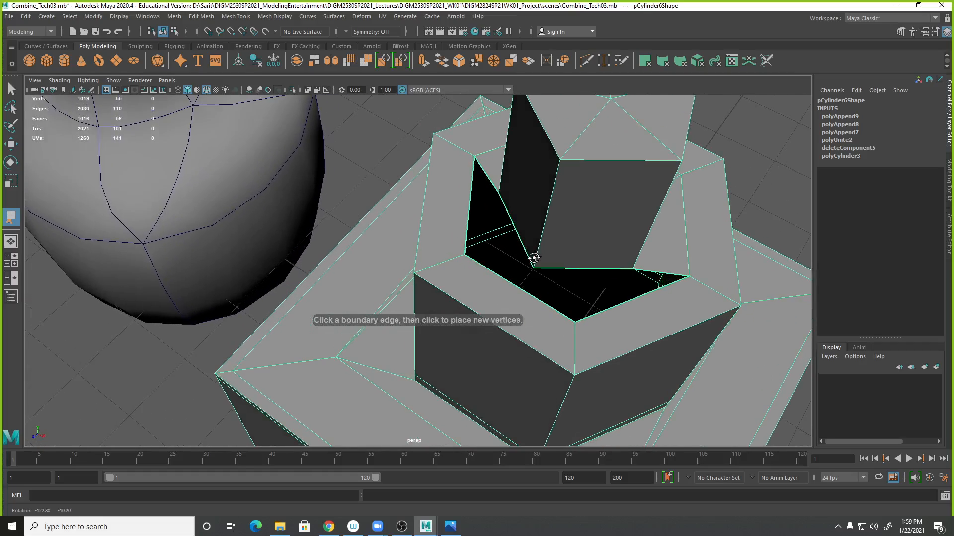
left_click(590, 268)
left_click(600, 311)
mouse_move(653, 367)
left_mouse_down("alt")
mouse_move(681, 383)
mouse_move(662, 377)
left_mouse_up("alt")
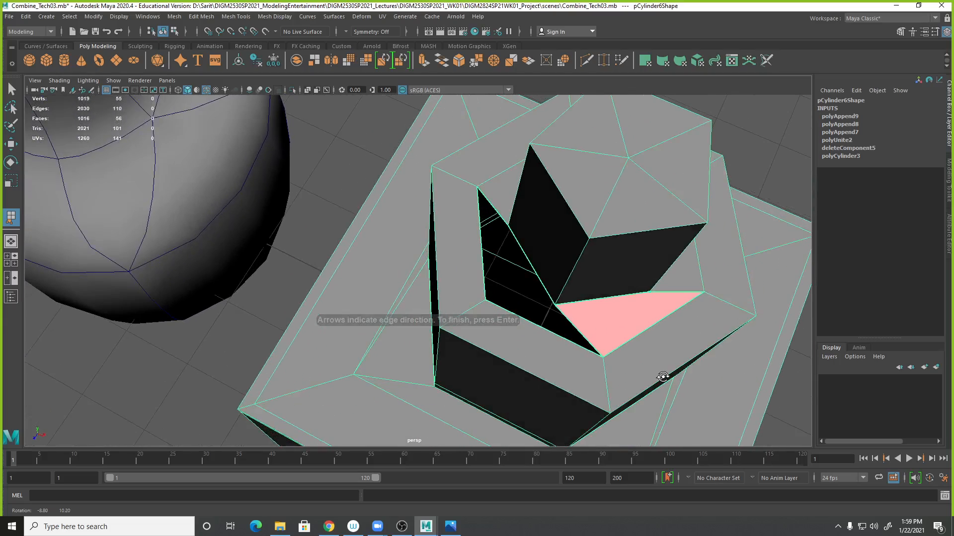
key("Return")
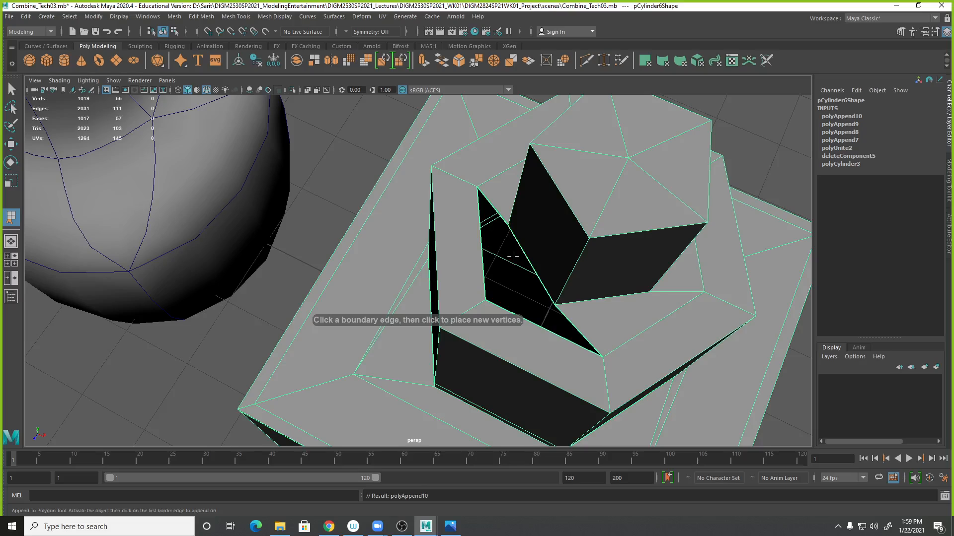
- Append a polygon closing the remaining gap on the left side of the small cylinder
left_click(529, 262)
left_click(483, 278)
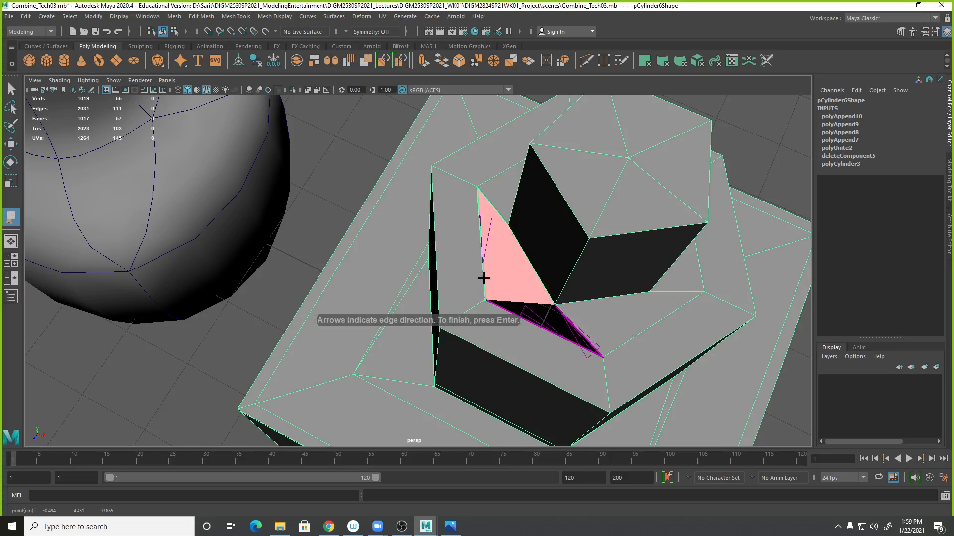
key("Return")
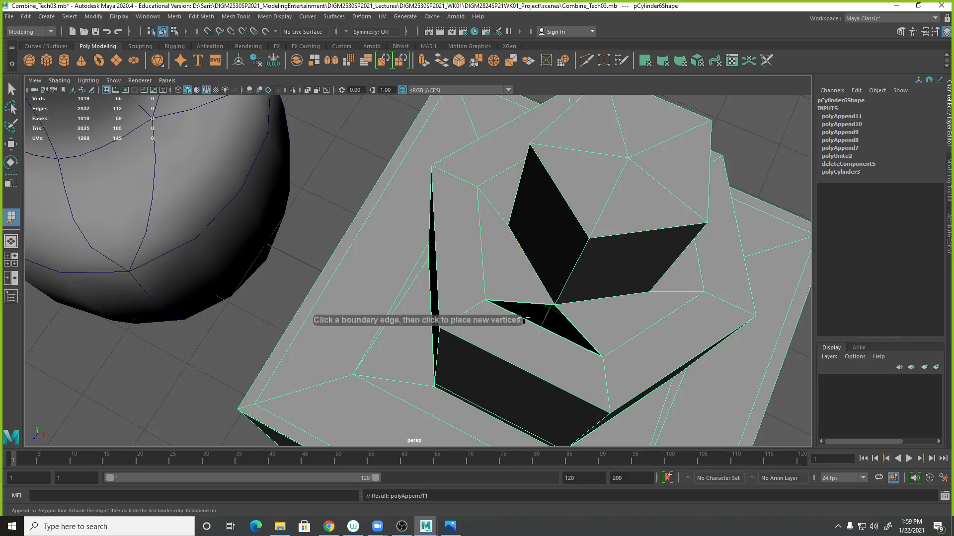
- Append a polygon filling the thin sliver gap left along the front edge of the opening
left_click(571, 323)
left_click(535, 306)
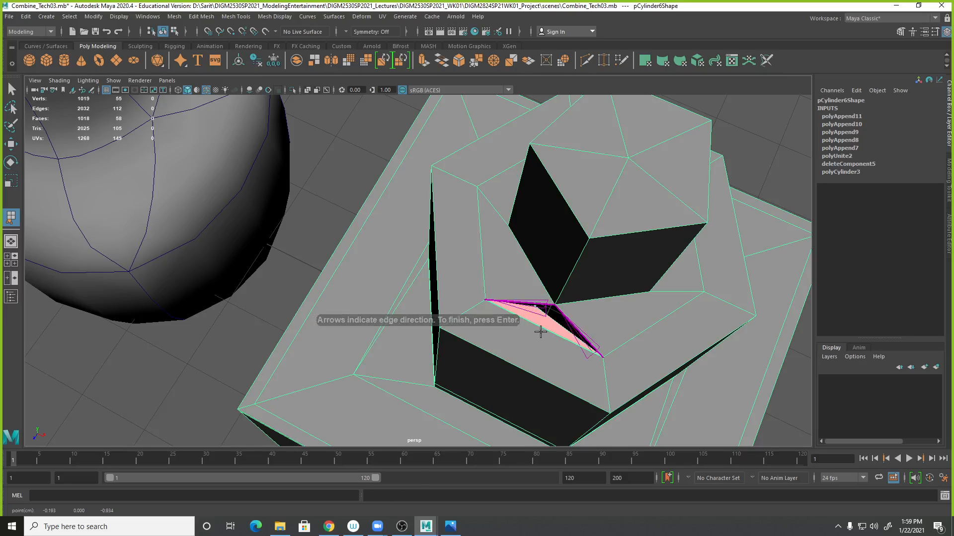
scroll(698, 340, "up", 4)
middle_click_drag(698, 340, 538, 270, "alt")
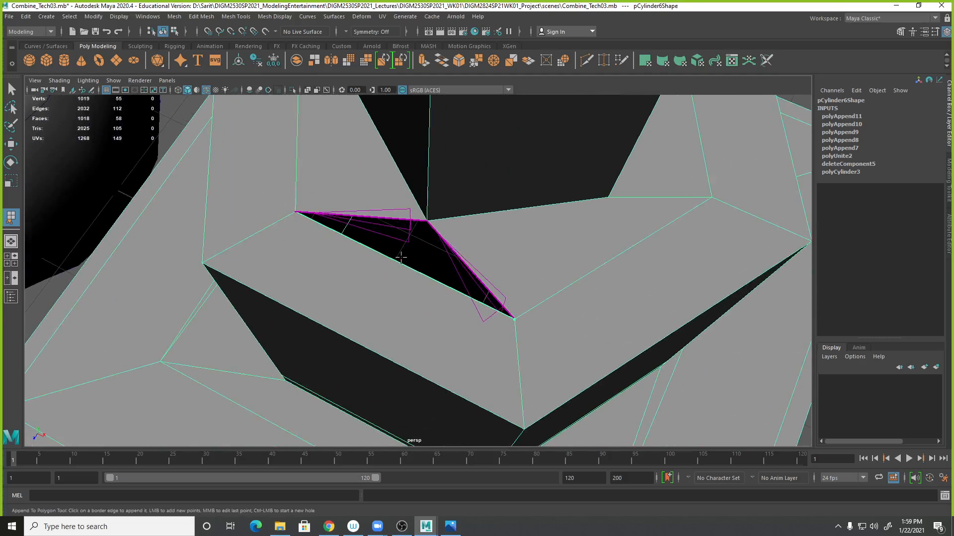
left_click(443, 240)
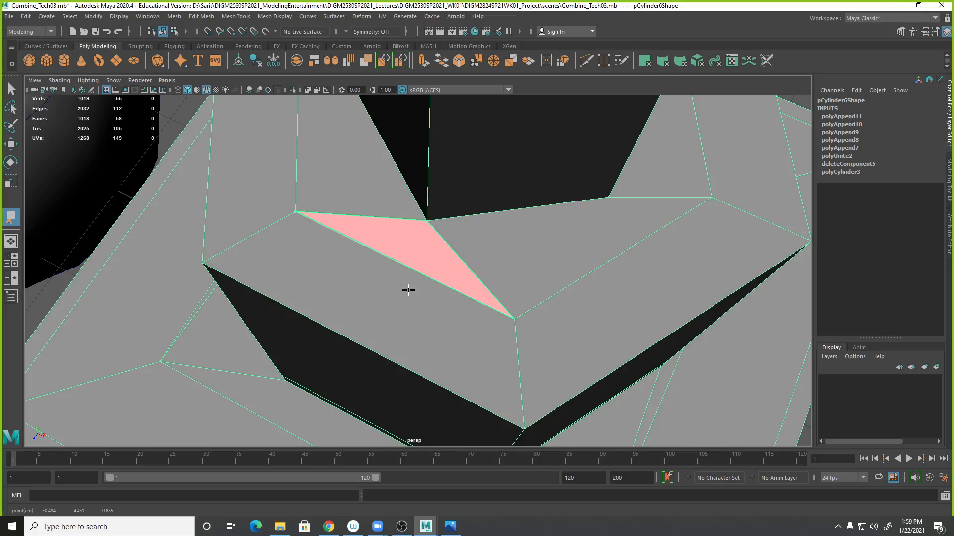
key("Return")
- Use Multi-Cut to split the large top faces of the hexagonal cylinder with two new edges
right_click_drag(631, 270, 393, 279, "alt")
left_click_drag(393, 280, 543, 319, "alt")
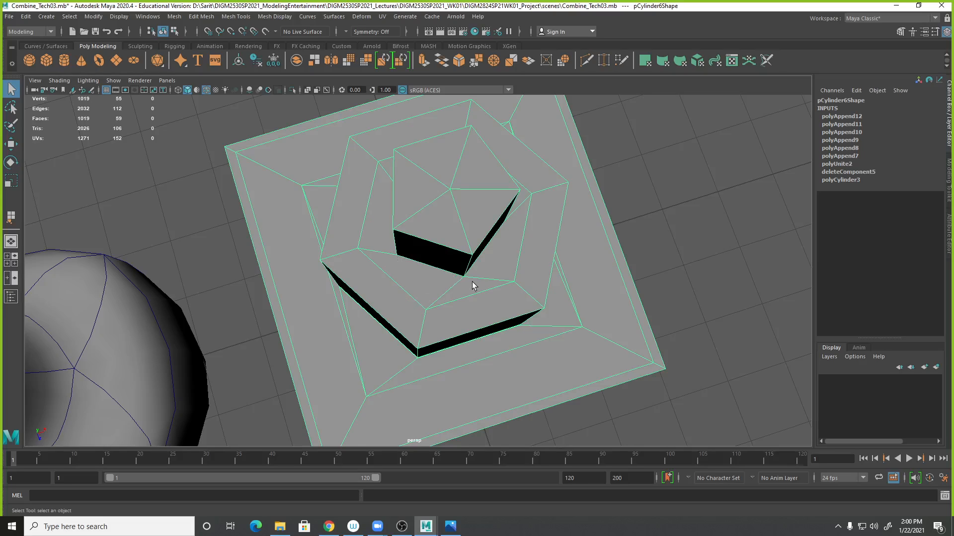
left_click_drag(370, 309, 374, 311, "alt")
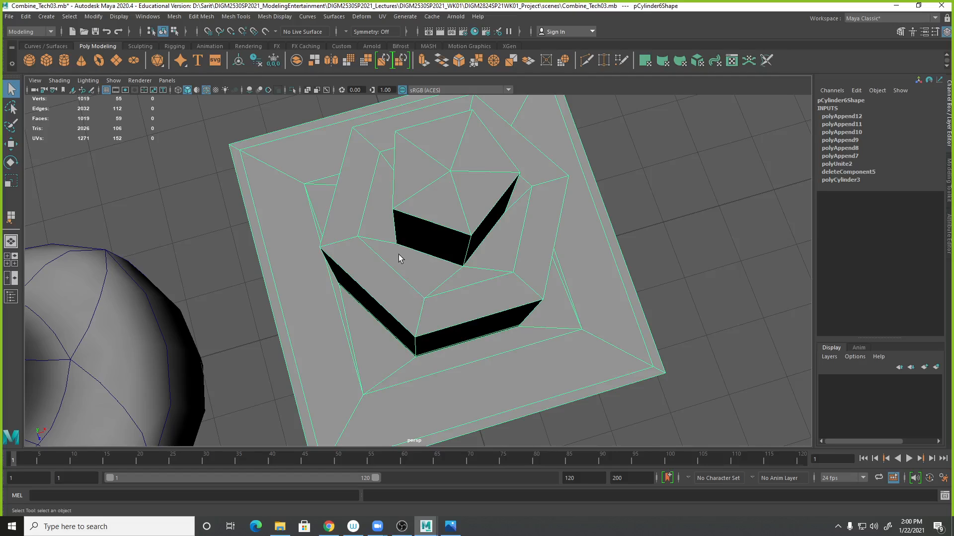
mouse_move(428, 301)
left_mouse_down("alt")
mouse_move(417, 313)
mouse_move(410, 299)
left_mouse_up("alt")
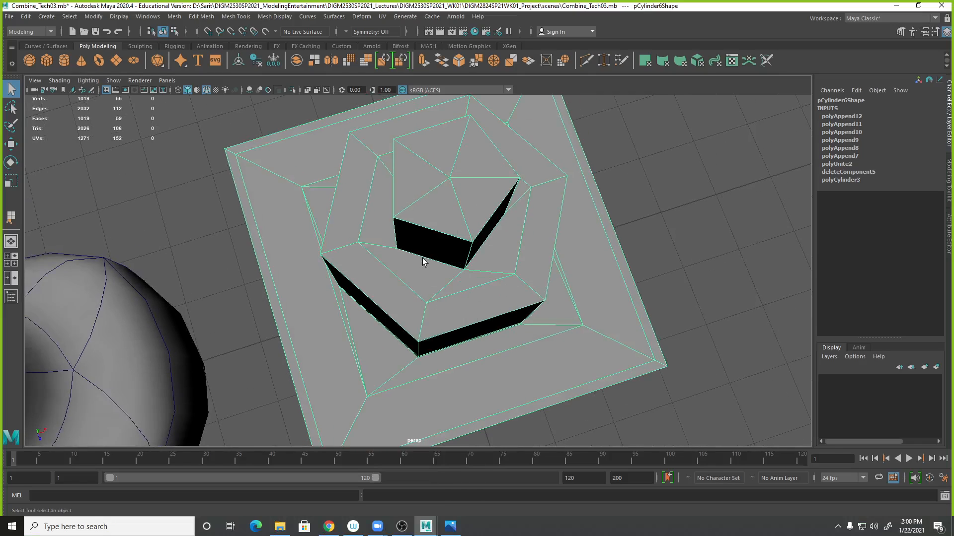
left_click(235, 17)
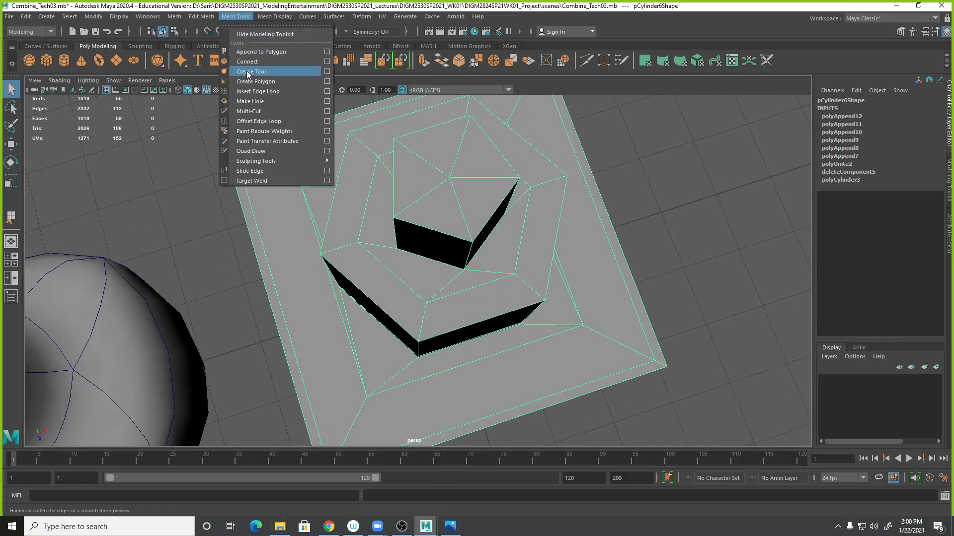
left_click(248, 113)
left_click(410, 254)
right_click(442, 312)
left_click_drag(532, 258, 512, 255, "alt")
left_click(504, 253)
right_click(471, 328)
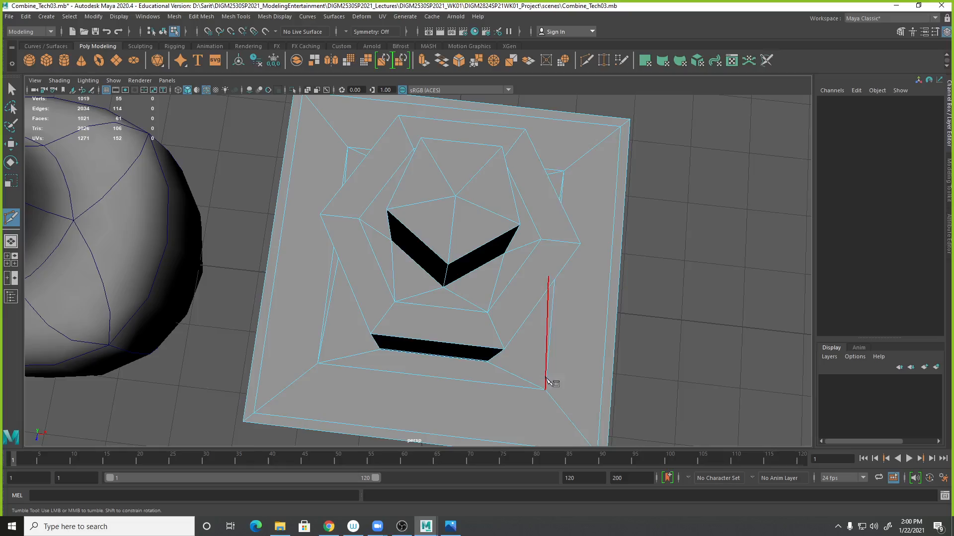
- Examine the combined hydrant mesh from several angles
right_click_drag(639, 343, 458, 340, "alt")
mouse_move(458, 341)
left_mouse_down("alt")
mouse_move(448, 368)
mouse_move(511, 345)
mouse_move(449, 357)
mouse_move(447, 350)
left_mouse_up("alt")
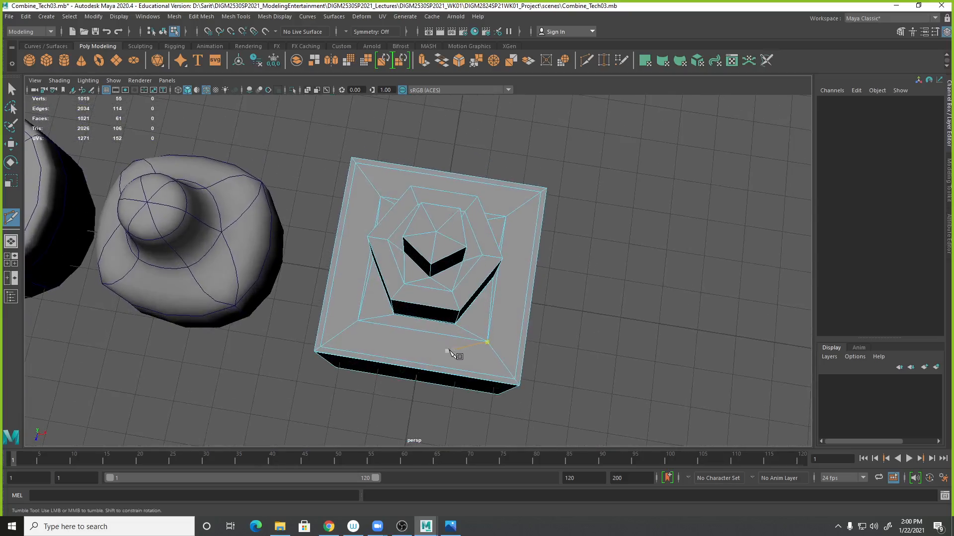
right_click_drag(449, 349, 636, 364, "alt")
left_click_drag(635, 365, 643, 360, "alt")
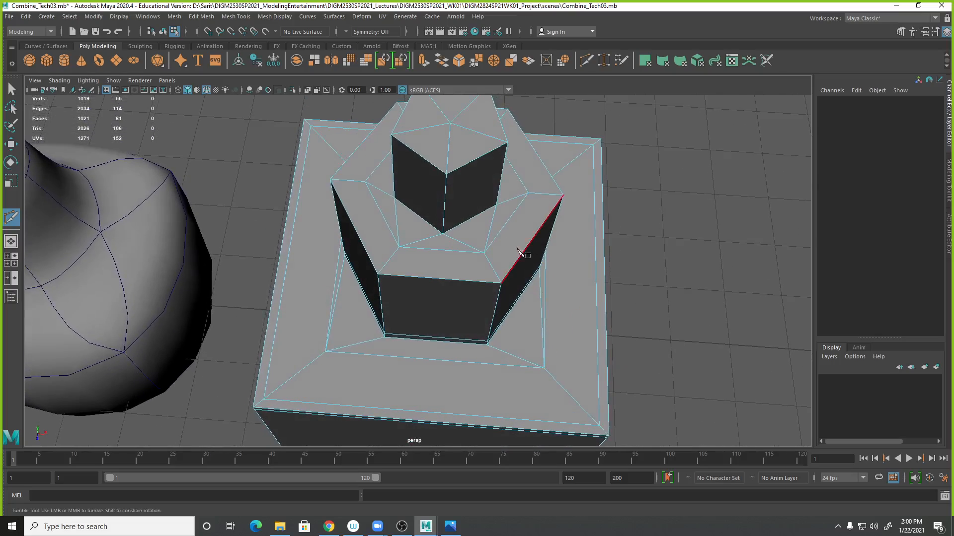
right_click_drag(661, 328, 546, 329, "alt")
left_click_drag(547, 329, 566, 352, "alt")
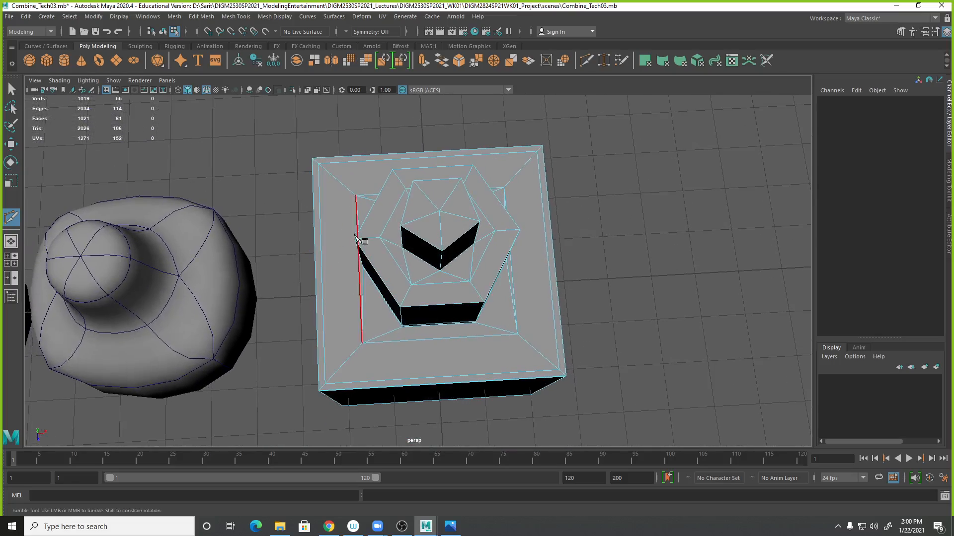
left_click_drag(546, 332, 616, 316, "alt")
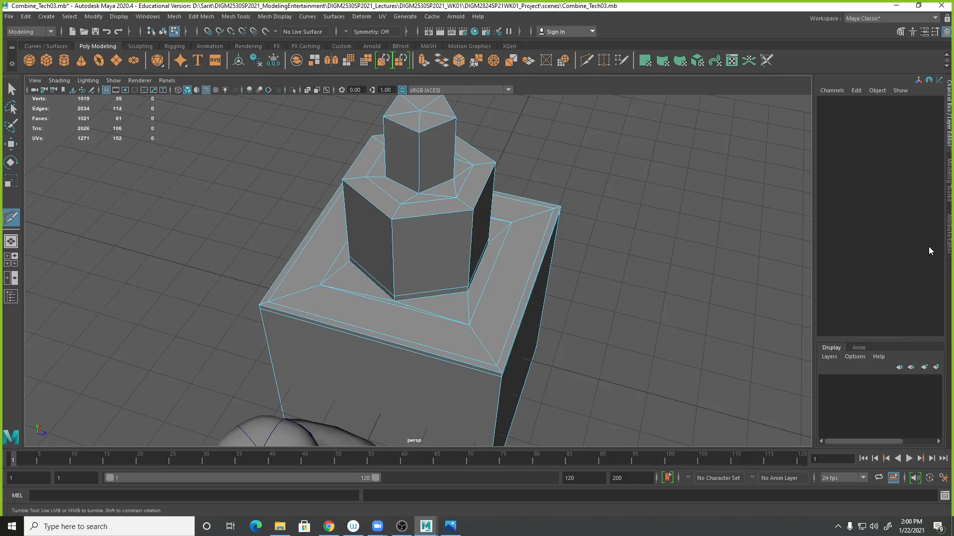
left_click_drag(621, 291, 472, 281, "alt")
left_click(13, 93)
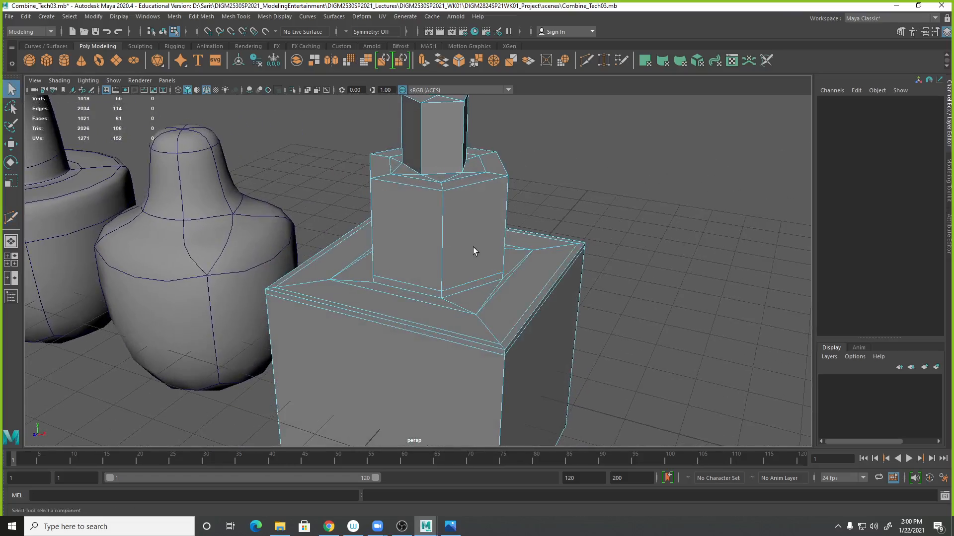
- Select the inner edge loop on top of the hexagonal cylinder and scale it uniformly to about 0.788
left_click_drag(473, 247, 481, 277, "alt")
right_click_drag(481, 276, 648, 287, "alt")
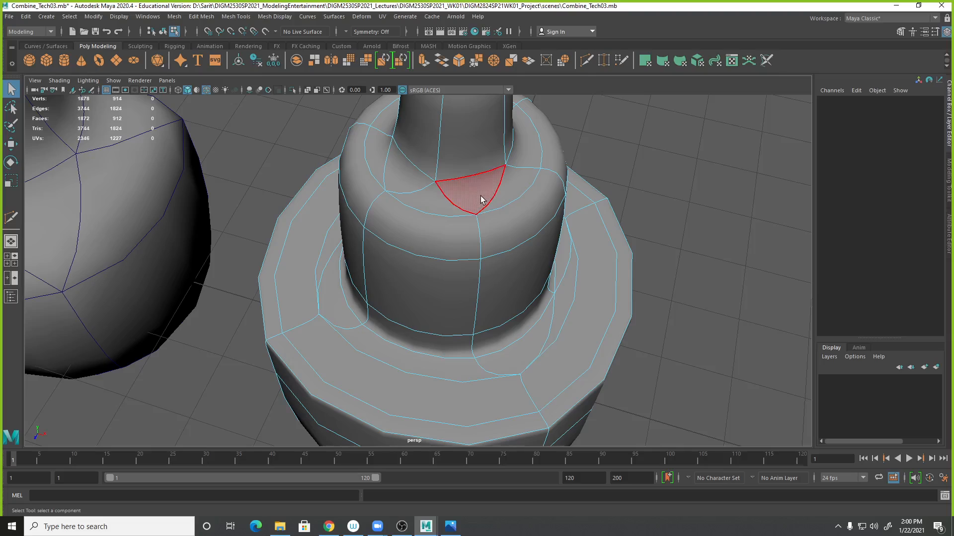
key("1")
double_click(502, 214)
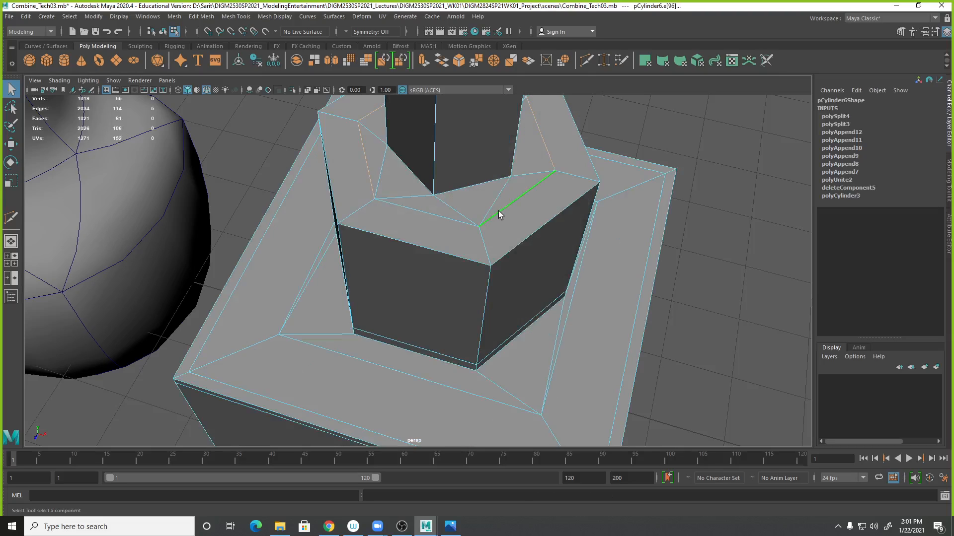
left_click(467, 225, "ctrl+shift")
left_click_drag(471, 234, 549, 234, "alt")
key("r")
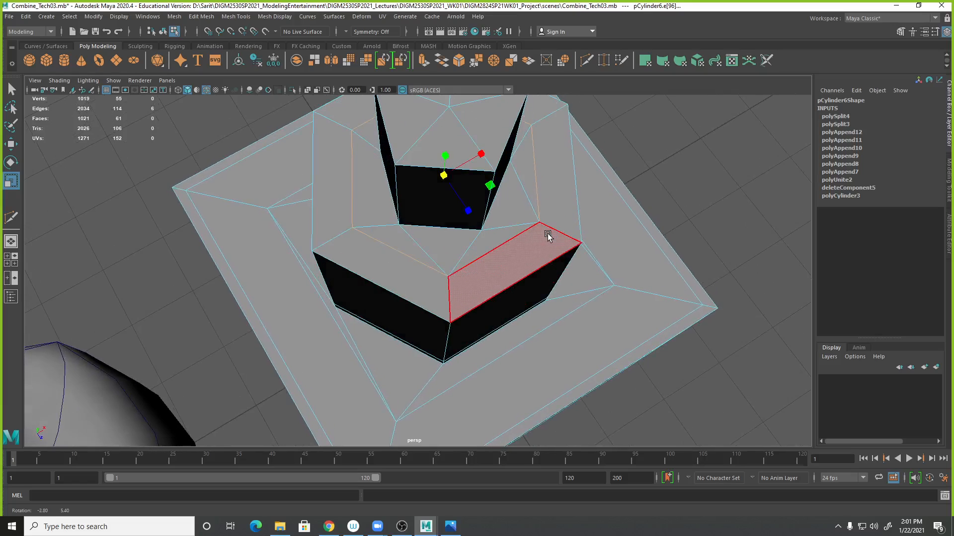
left_click(444, 176)
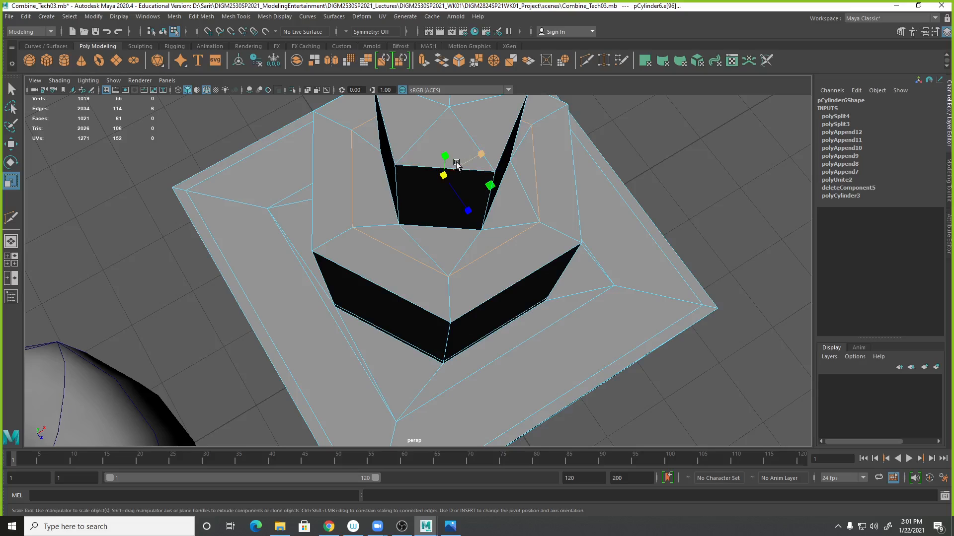
left_click_drag(487, 185, 488, 185)
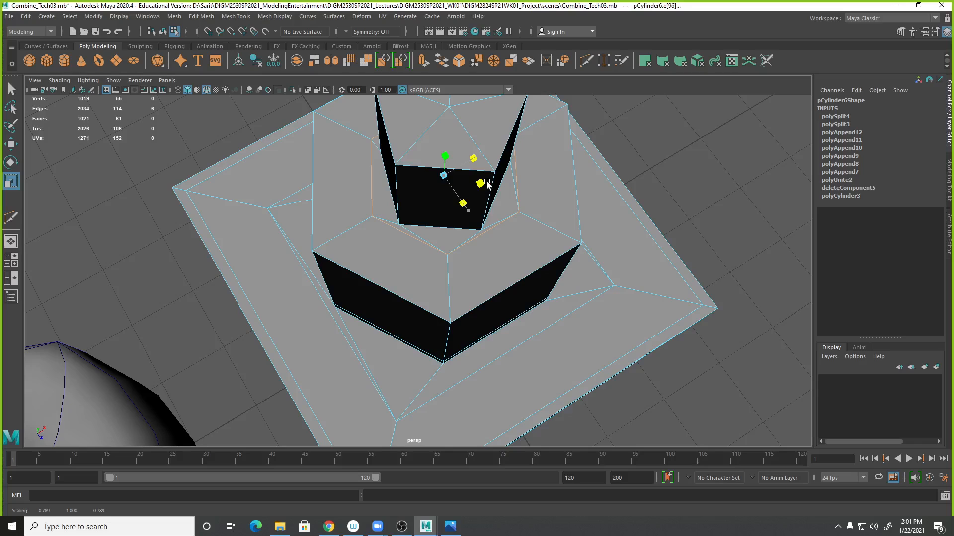
left_click_drag(487, 185, 487, 185)
right_click_drag(478, 242, 718, 283, "alt")
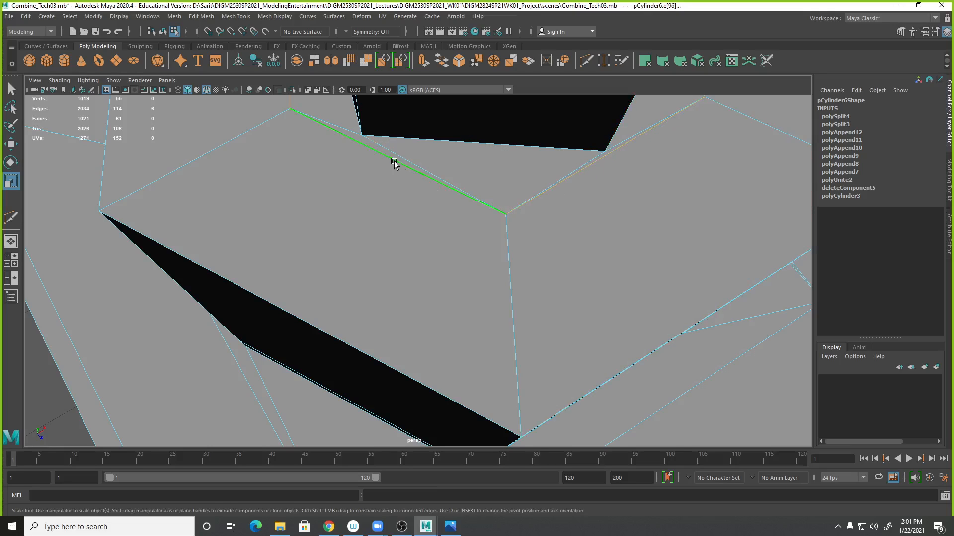
right_click_drag(600, 198, 497, 157, "alt")
left_click_drag(503, 138, 504, 142)
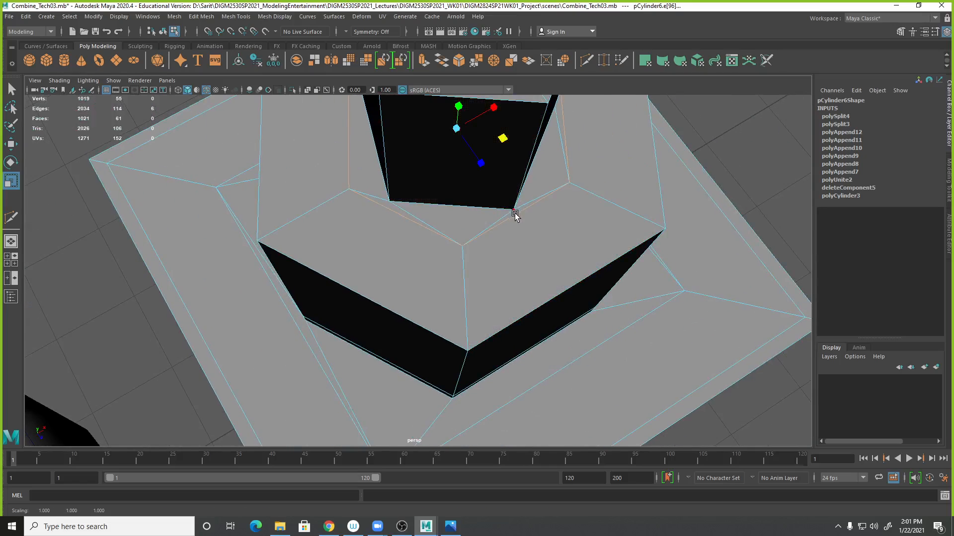
- Preview the smoothed mesh, then insert an edge loop near the base of the small cylinder
key("3")
right_click_drag(606, 266, 406, 228, "alt")
left_click_drag(407, 228, 475, 260, "alt")
key("1")
left_click_drag(471, 164, 464, 213, "alt")
right_click(452, 206, "shift")
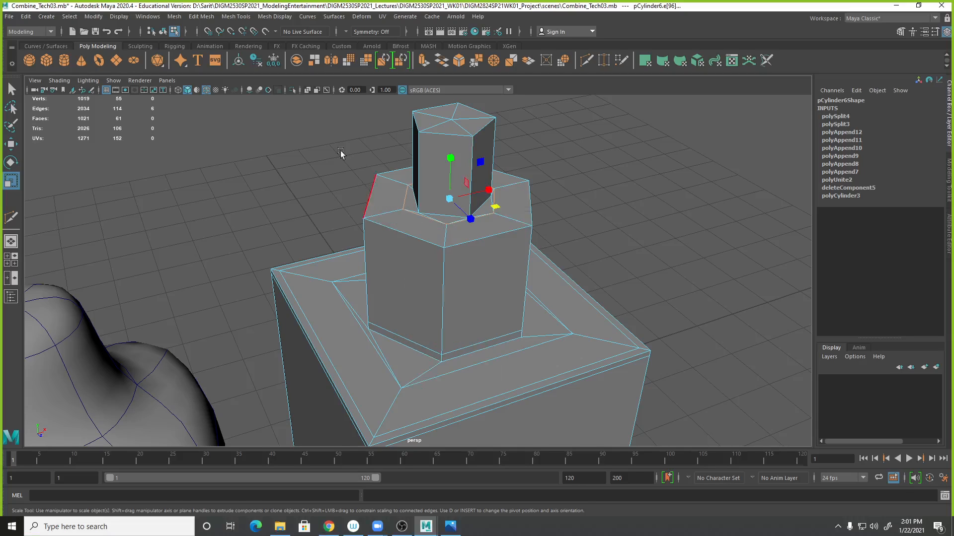
left_click(235, 17)
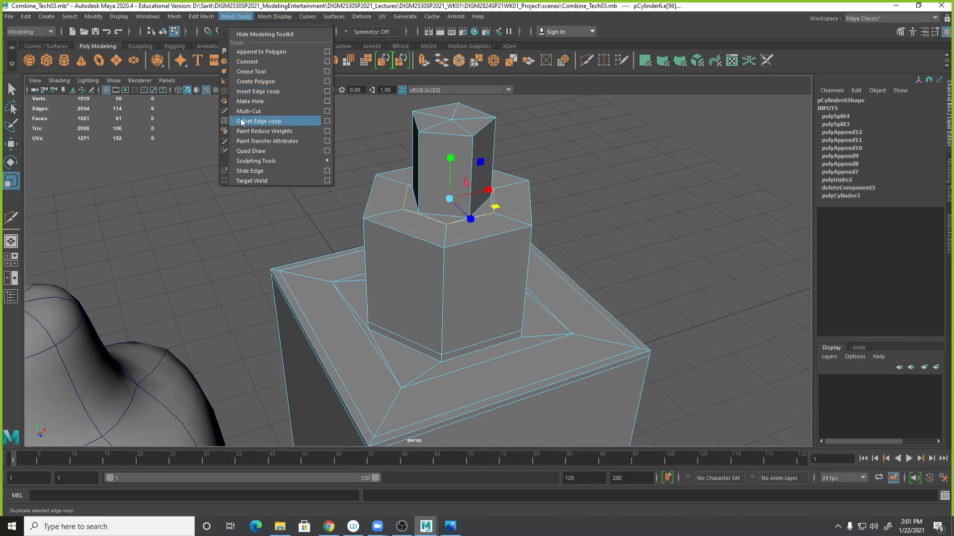
left_click(250, 91)
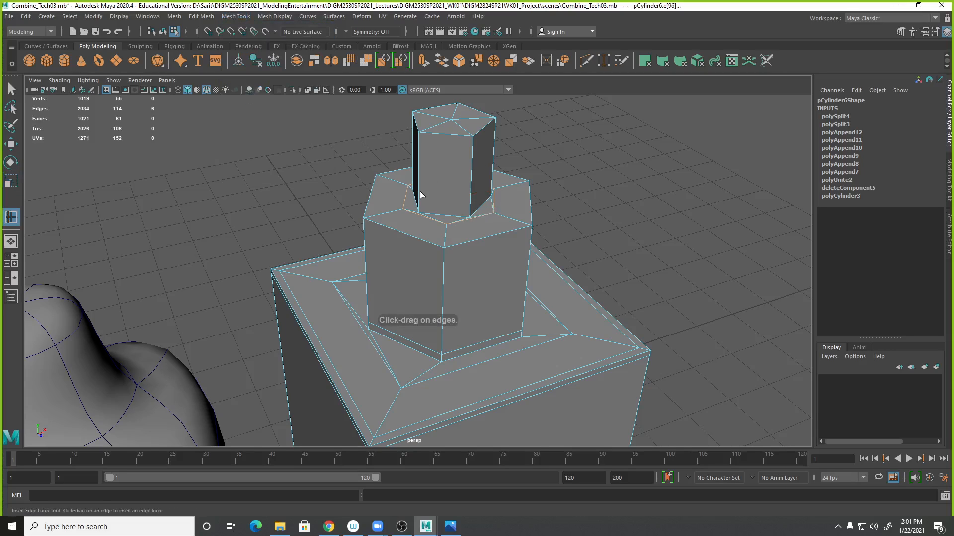
left_click_drag(419, 198, 422, 210)
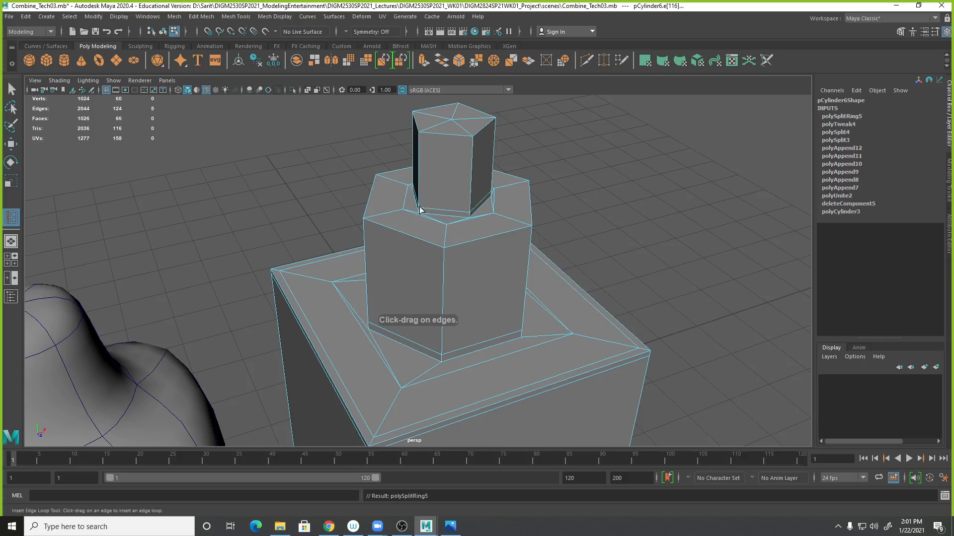
- Insert an edge loop near the top of the hexagonal cylinder while checking the smooth preview
key("3")
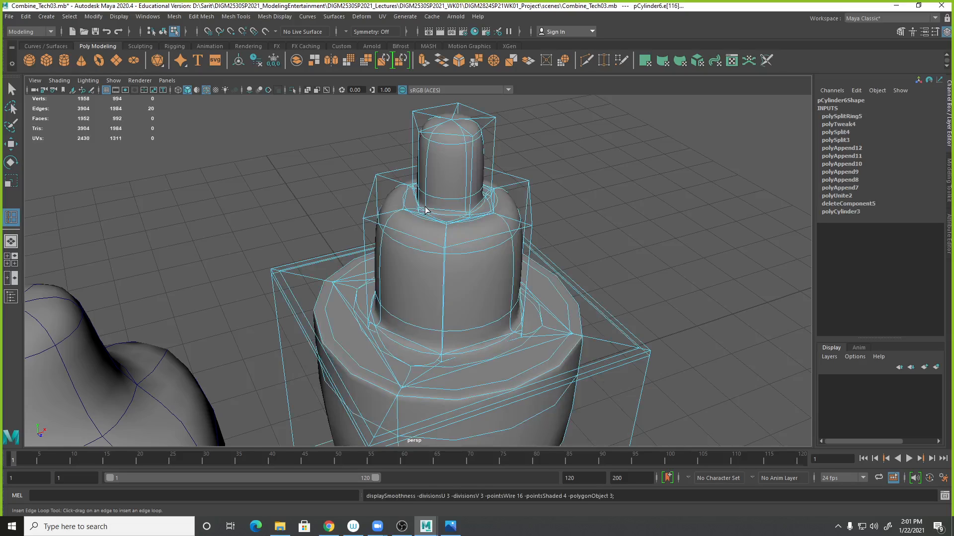
key("1")
left_click_drag(386, 216, 367, 223)
key("3")
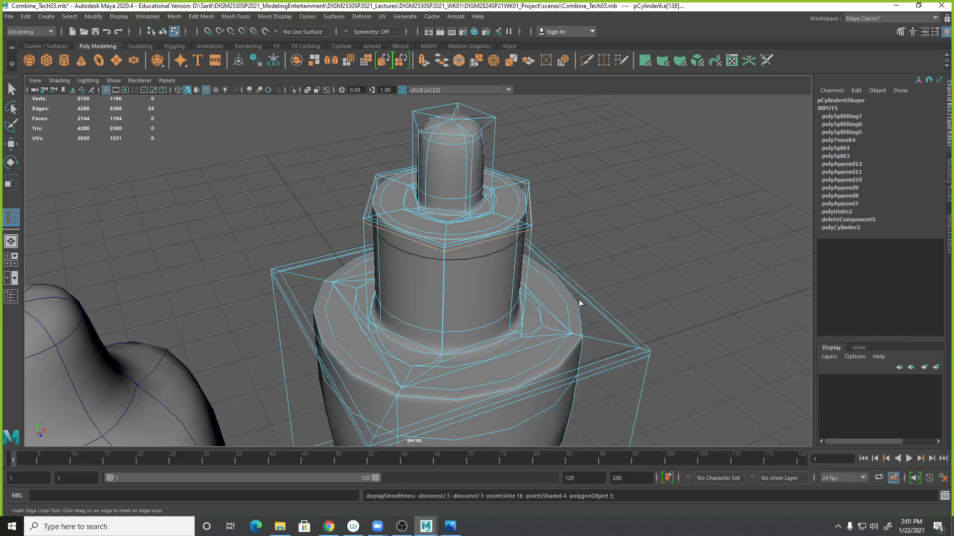
- Insert an edge loop near the top of the small cylinder and return to selection
key("1")
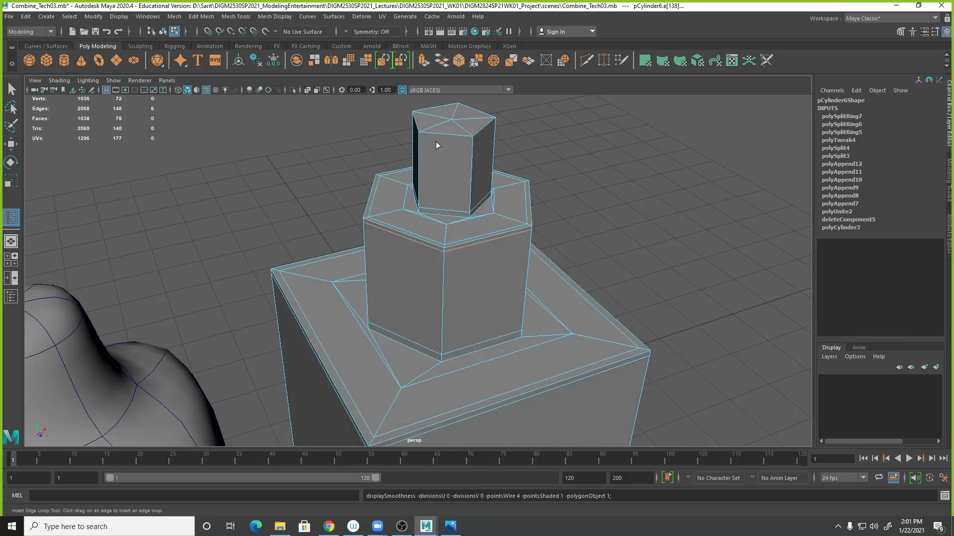
left_click_drag(418, 146, 423, 138)
left_click(11, 90)
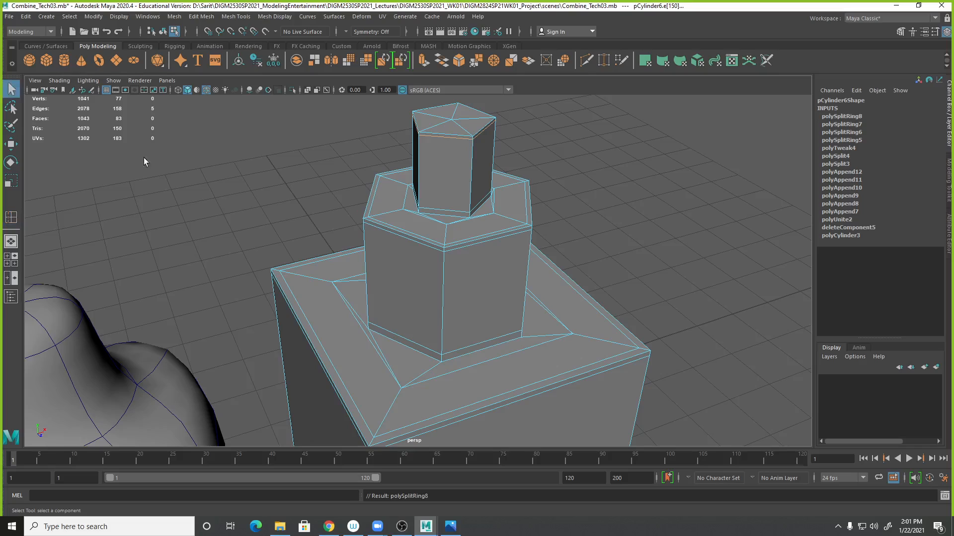
- Return to object mode and turn on smooth mesh preview for the finished hexagonal hydrant piece
right_click(422, 169)
left_click(439, 169)
key("3")
left_click(631, 247)
scroll(566, 283, "down", 3)
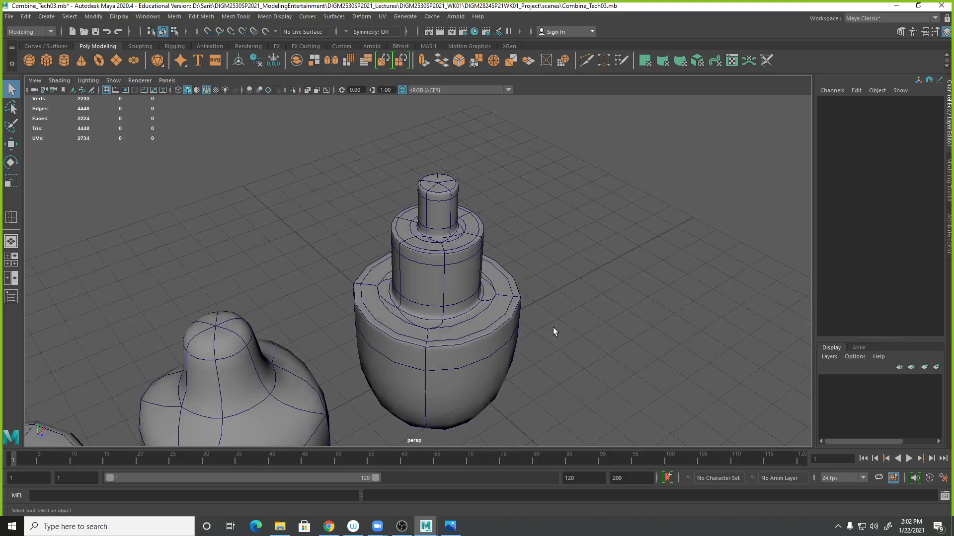
- Compare the smoothed piece against the Fire Hydrant 027.JPG reference photo
left_click(499, 284)
left_click_drag(500, 284, 489, 338, "alt")
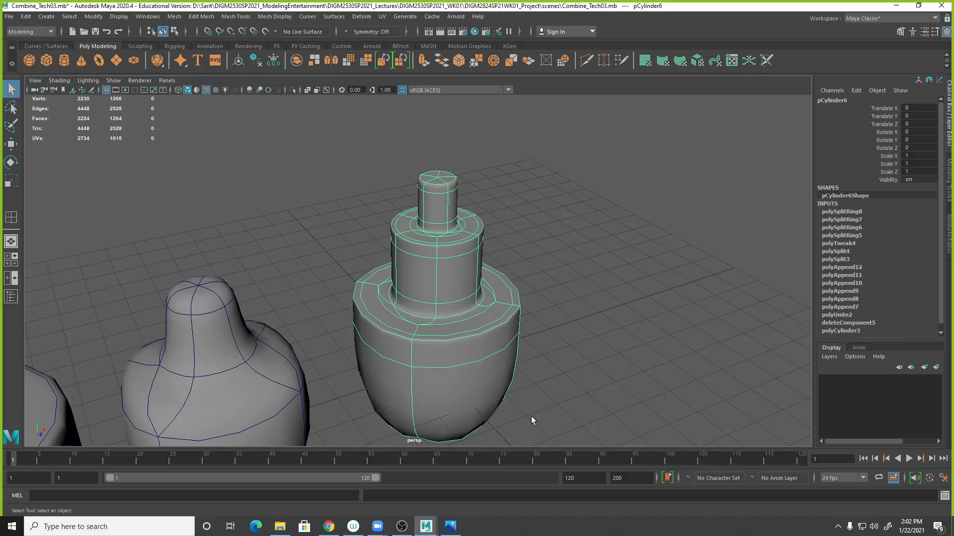
mouse_move(454, 531)
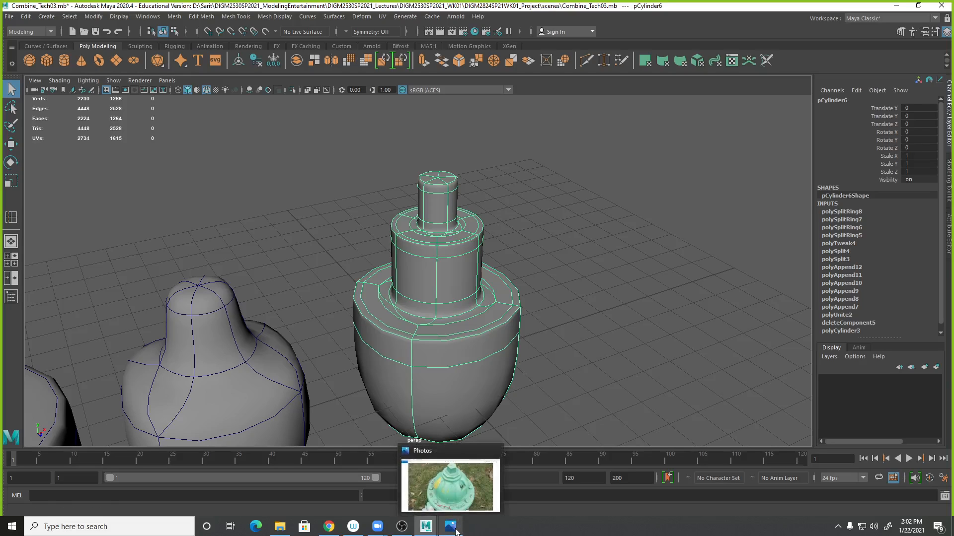
left_click(455, 531)
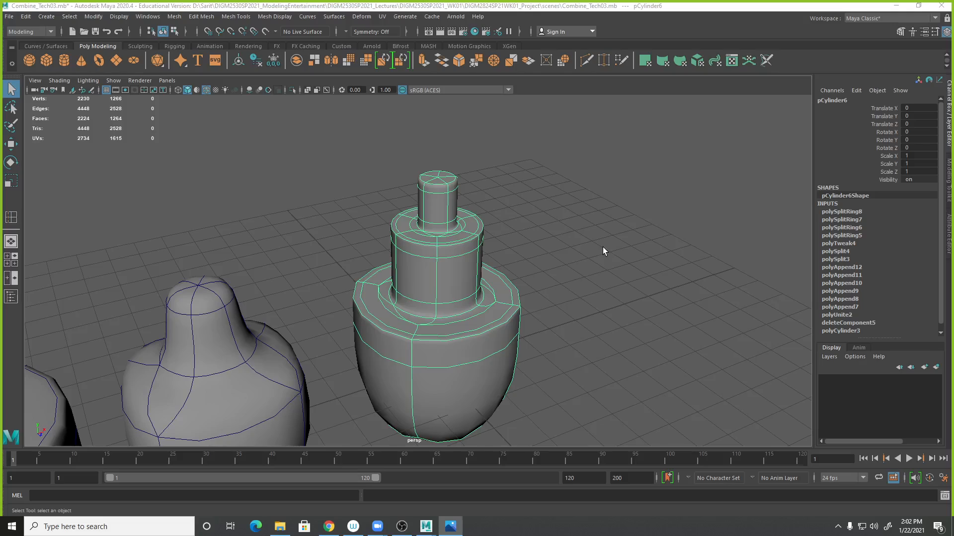
left_click(452, 528)
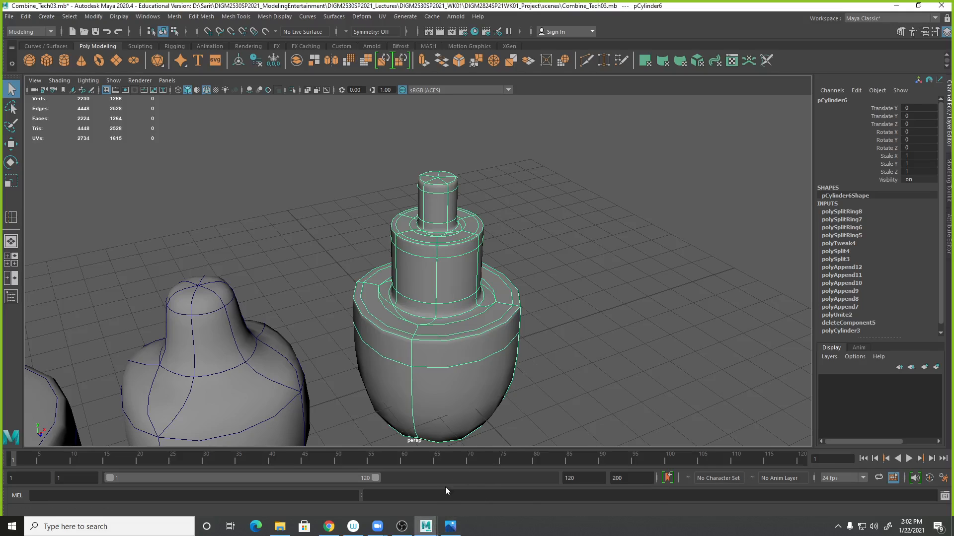
left_click(451, 527)
left_click_drag(953, 24, 473, 48)
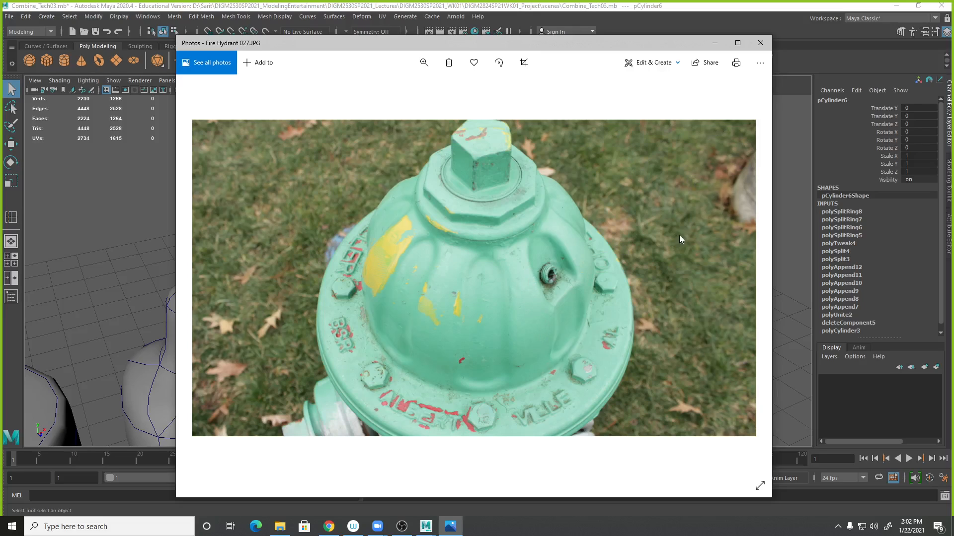
left_click_drag(654, 44, 953, 55)
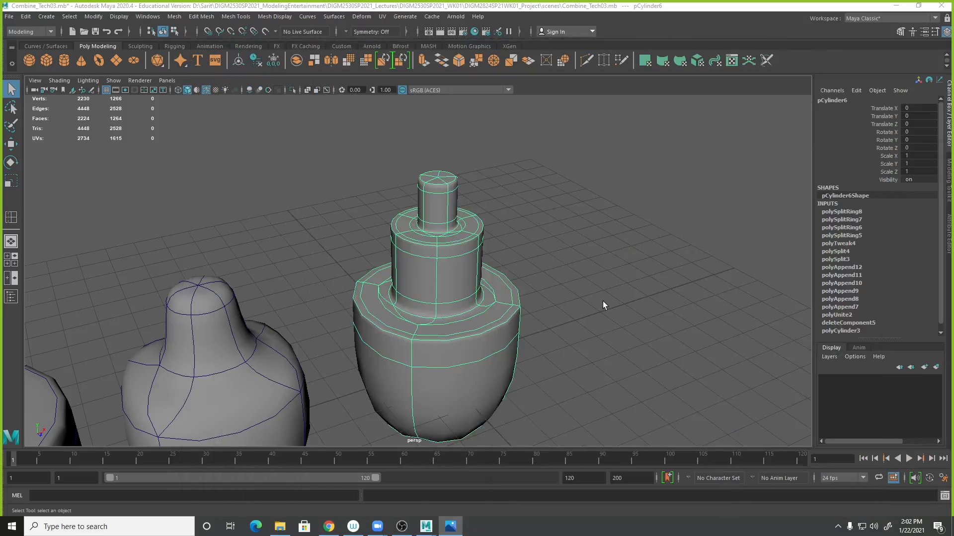
- Save the scene file
right_click_drag(609, 289, 362, 281, "alt")
left_click_drag(491, 311, 480, 290, "alt")
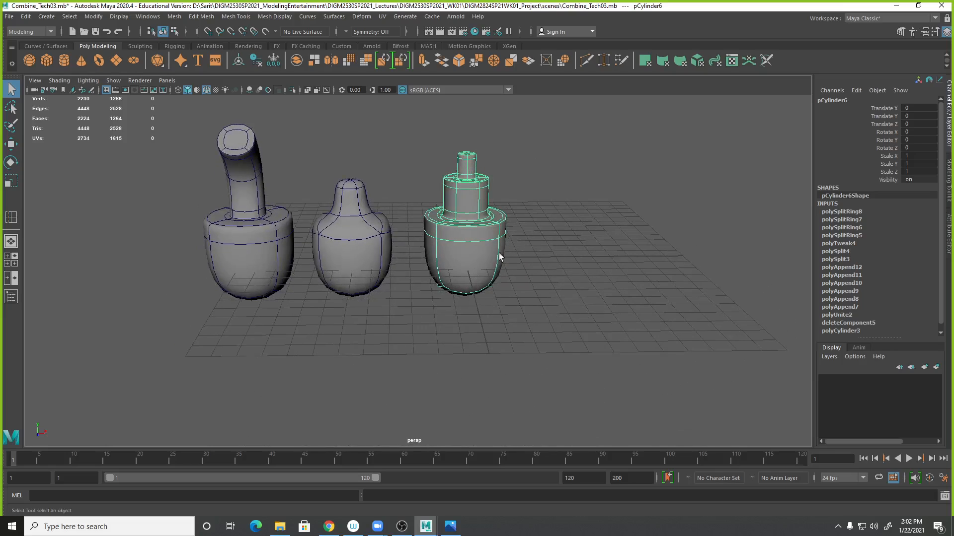
left_click(444, 293)
left_click(373, 255)
left_click(469, 255)
middle_click_drag(396, 290, 447, 308, "alt")
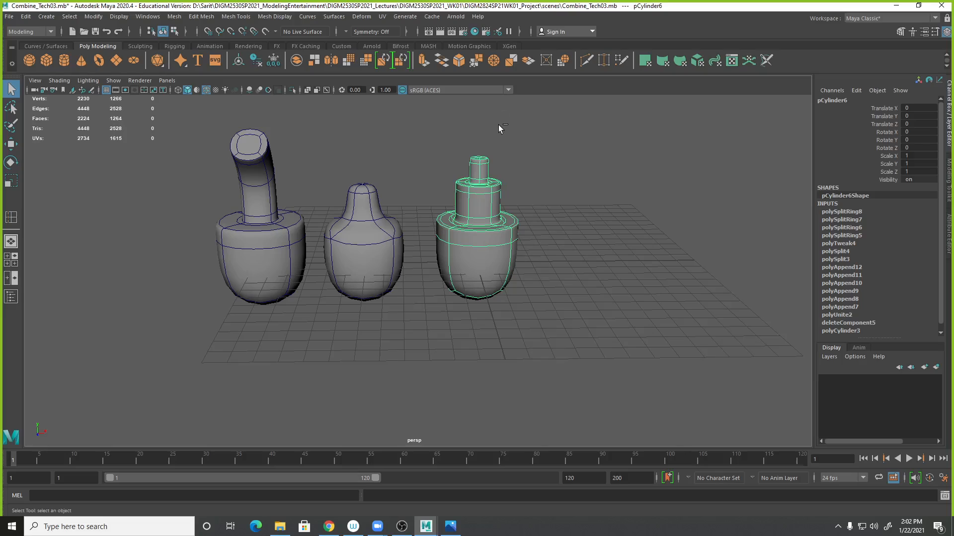
key("ctrl+s")
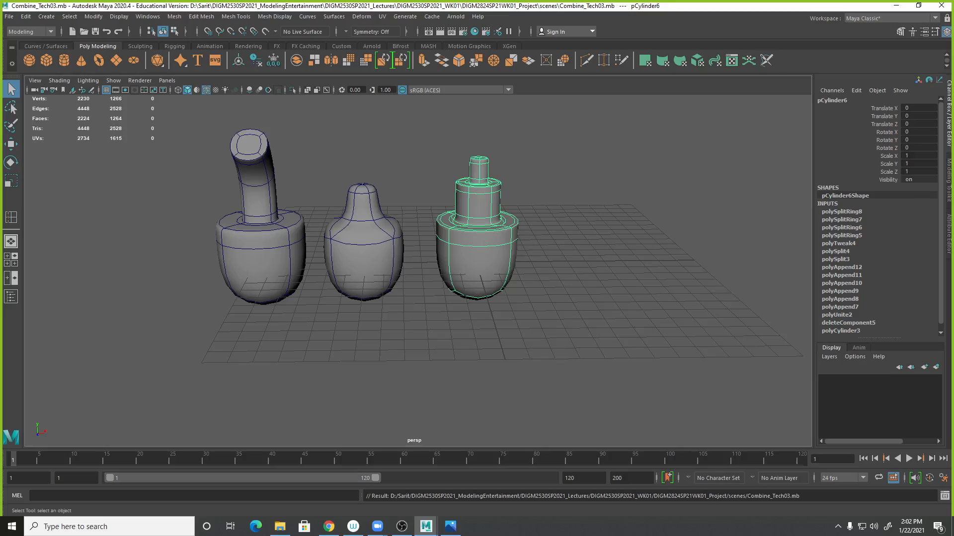
- Duplicate the three hydrant pieces and move the copies forward in front of the originals
key("alt+Tab")
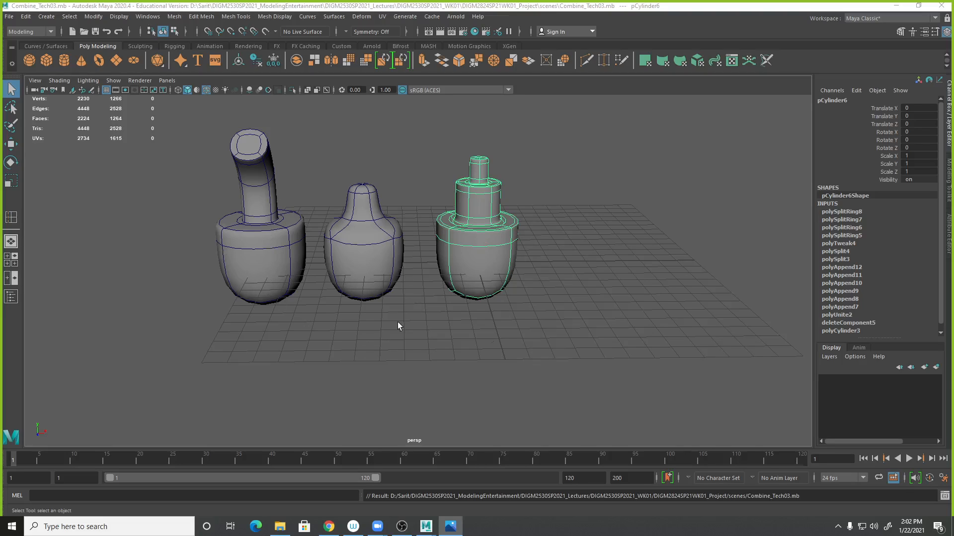
left_click(564, 270)
middle_click_drag(534, 325, 584, 340, "alt")
right_click_drag(552, 344, 560, 357, "alt")
left_click(107, 90)
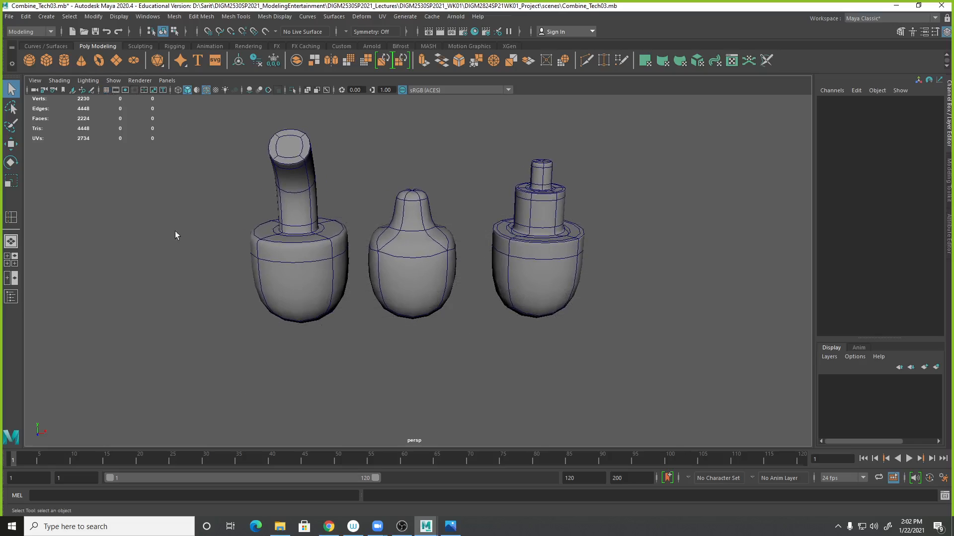
left_click_drag(507, 301, 505, 315, "alt")
right_click_drag(491, 335, 549, 338, "alt")
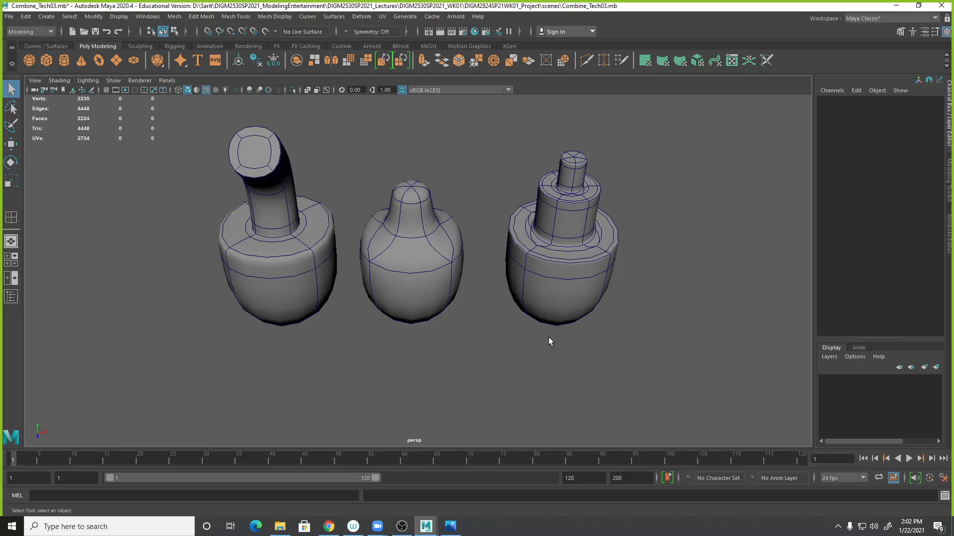
middle_click_drag(475, 295, 479, 311, "alt")
left_click_drag(239, 193, 645, 340)
key("ctrl+d")
key("w")
left_click_drag(416, 330, 398, 440)
- Select the original pieces behind and switch them back to unsmoothed display
middle_click_drag(463, 383, 480, 316, "alt")
left_click_drag(480, 312, 470, 325, "alt")
right_click_drag(485, 321, 416, 298, "alt")
middle_click_drag(415, 279, 418, 302, "alt")
left_click_drag(328, 161, 578, 234)
key("1")
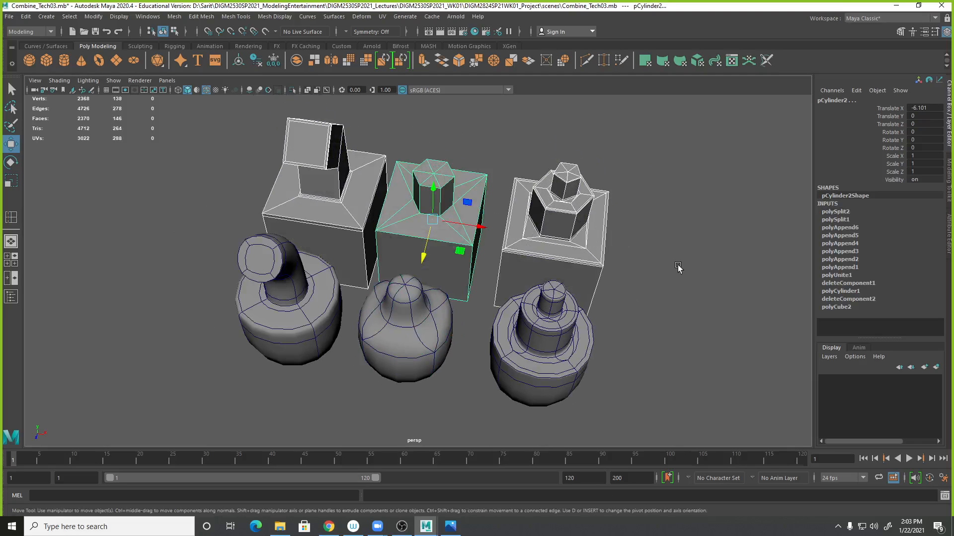
- Move the front-right smoothed copy forward to about 7.8 in Z
left_click(678, 267)
right_click_drag(603, 350, 595, 361, "alt")
left_click_drag(594, 361, 320, 328, "alt")
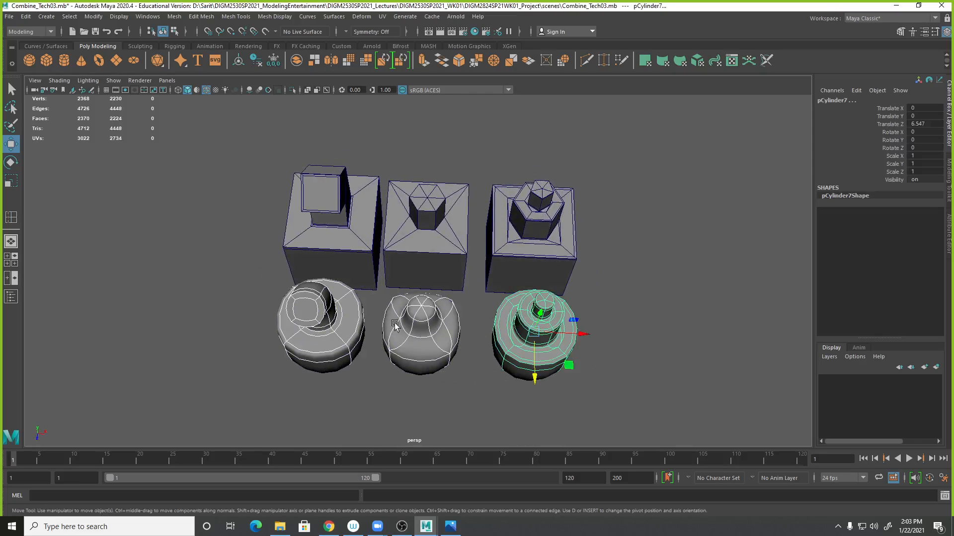
left_click_drag(535, 378, 540, 393)
left_click_drag(674, 380, 639, 363, "alt")
middle_click_drag(642, 359, 646, 358, "alt")
left_click_drag(646, 361, 669, 363, "alt")
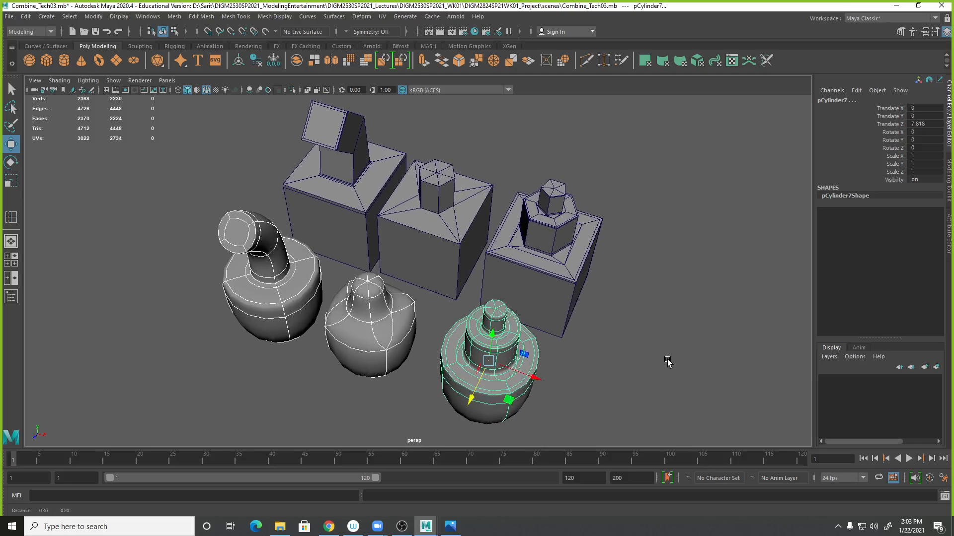
- Launch the Snipping Tool from the Windows search and move its window aside
left_click(130, 526)
type("sni")
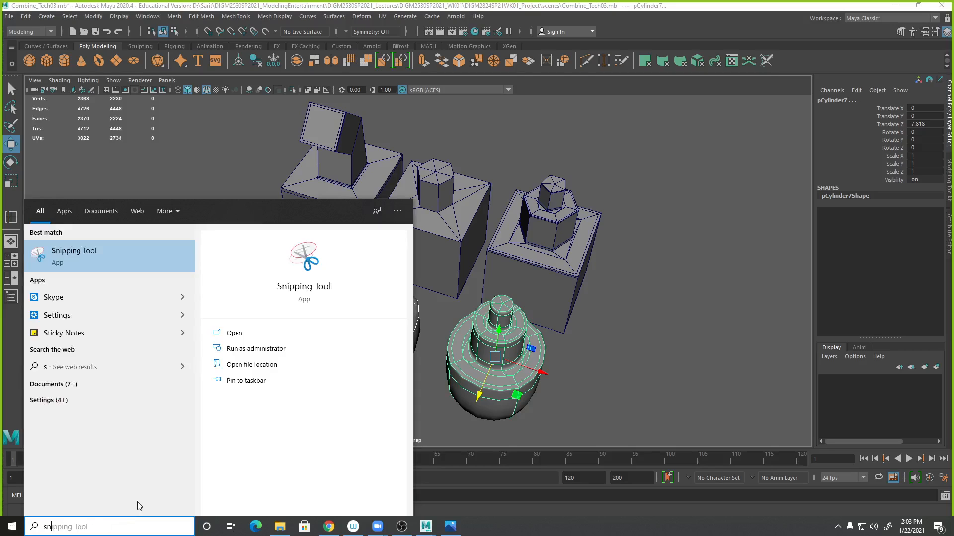
type("p")
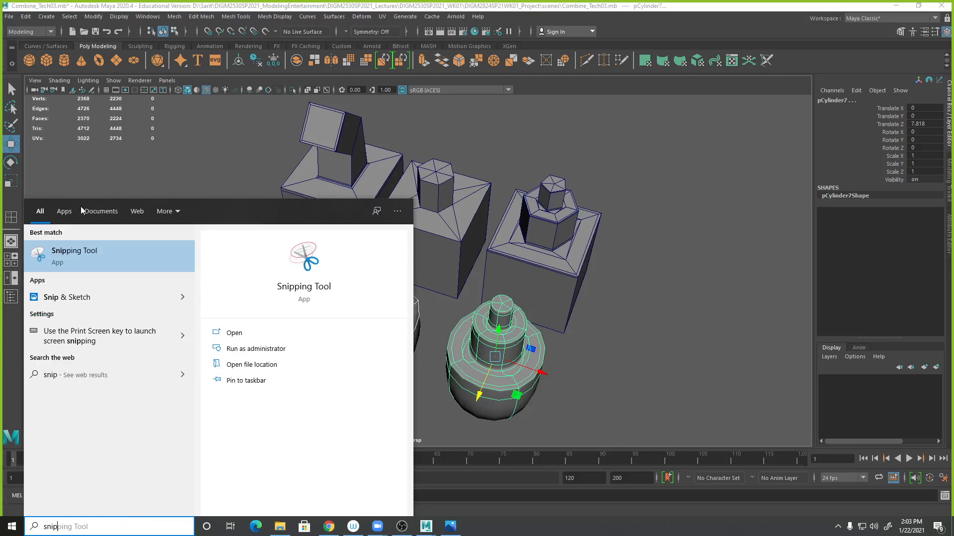
left_click(82, 255)
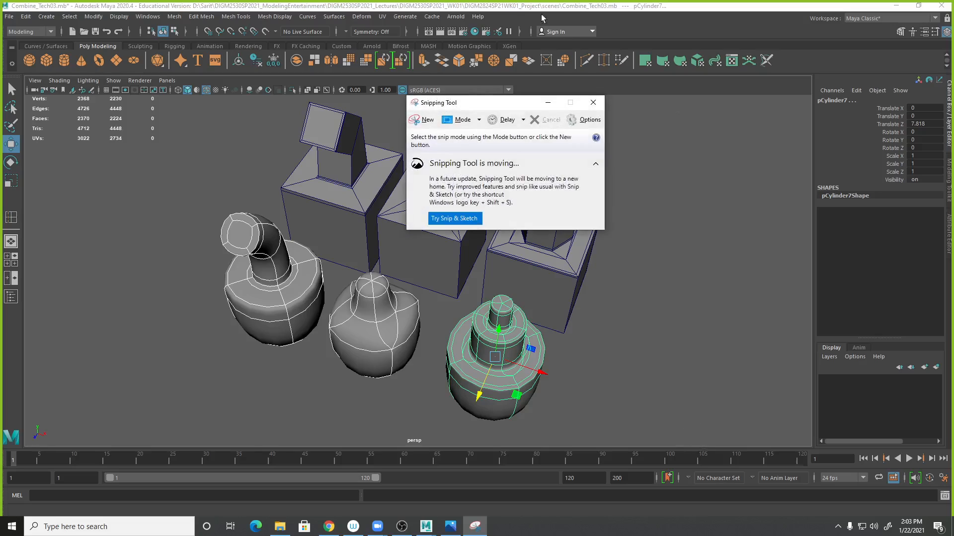
left_click_drag(537, 102, 762, 98)
left_click(696, 313)
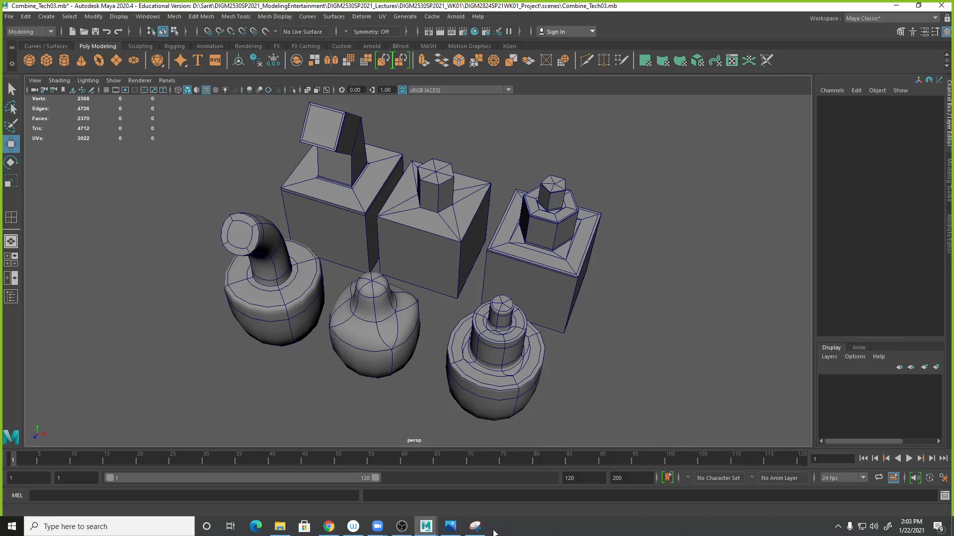
left_click(476, 526)
left_click_drag(611, 291, 626, 310, "alt")
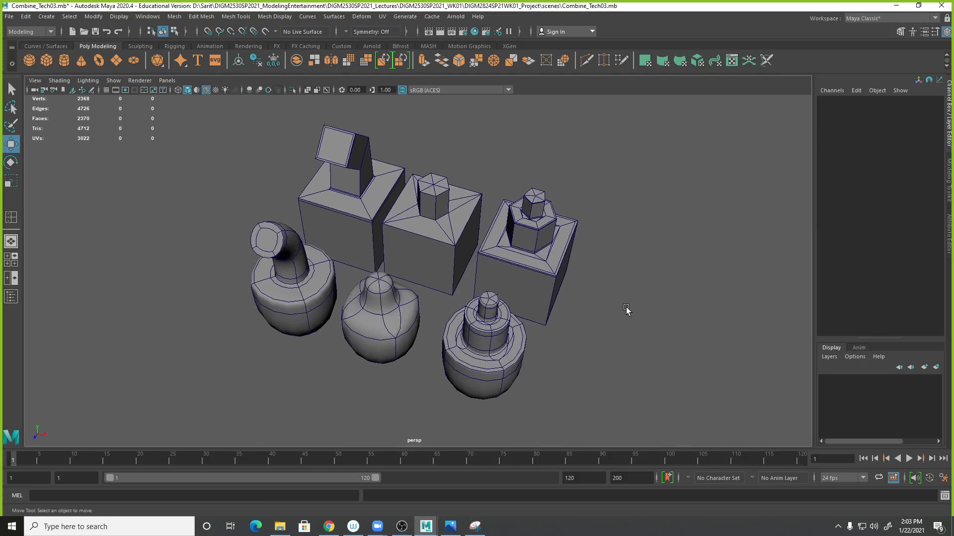
left_click(475, 526)
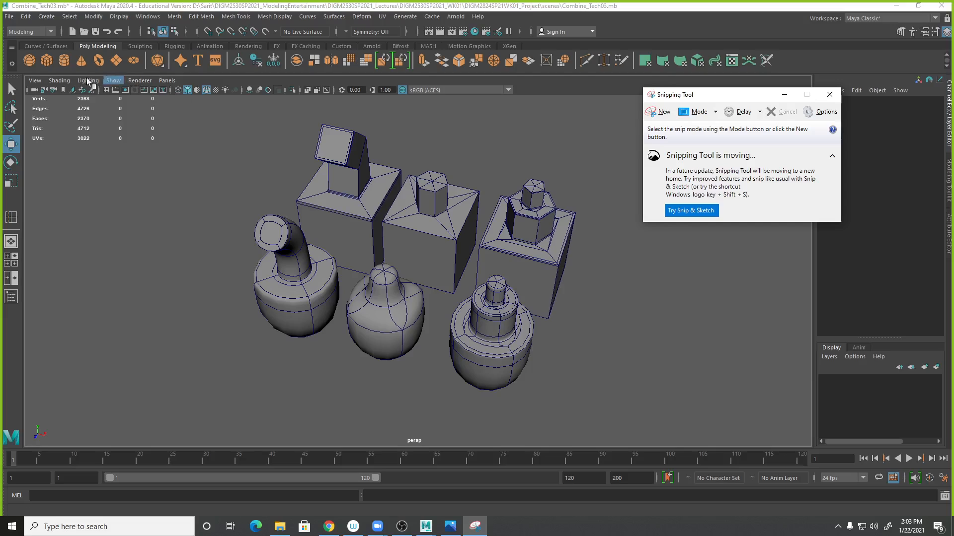
left_click(58, 80)
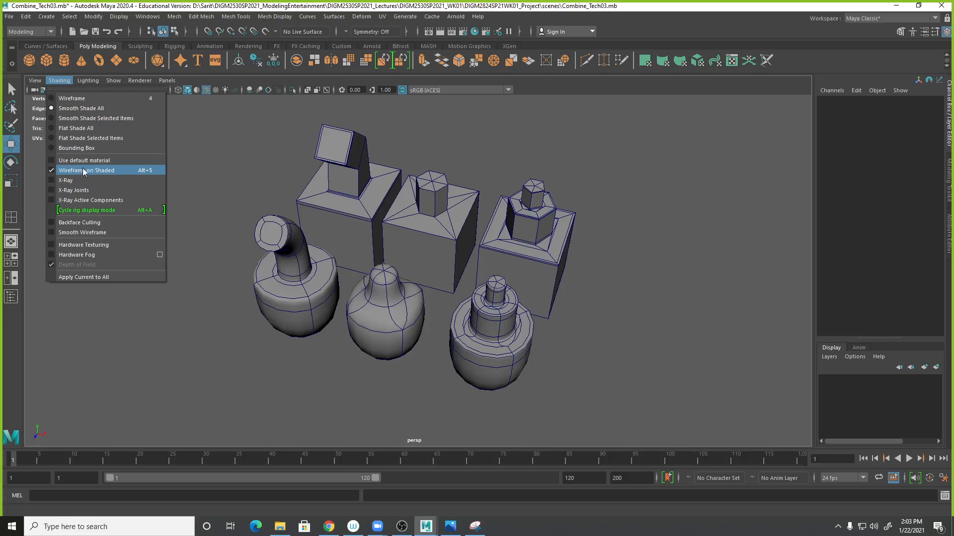
mouse_move(309, 126)
left_mouse_down()
mouse_move(476, 205)
mouse_move(479, 236)
left_mouse_up()
left_click(617, 225)
- Move the cube-based original piece farther left to about -12.7 in X
left_click(446, 230)
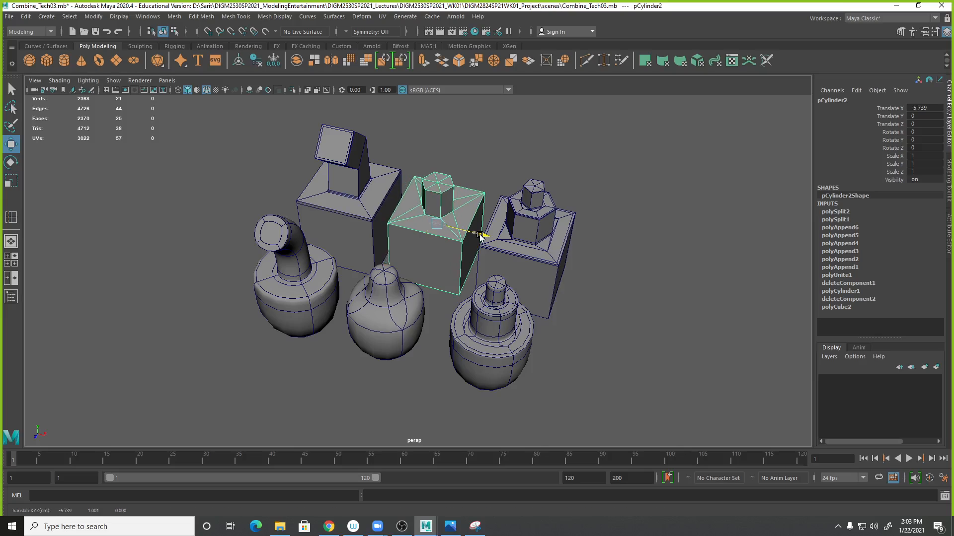
left_click(541, 268)
left_click_drag(562, 247, 568, 249)
left_click(355, 220)
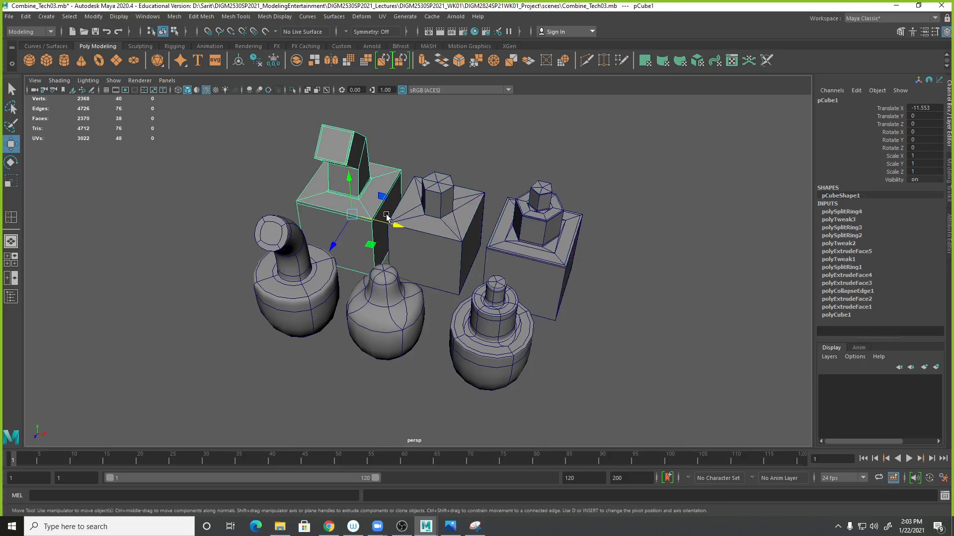
left_click_drag(394, 221, 370, 219)
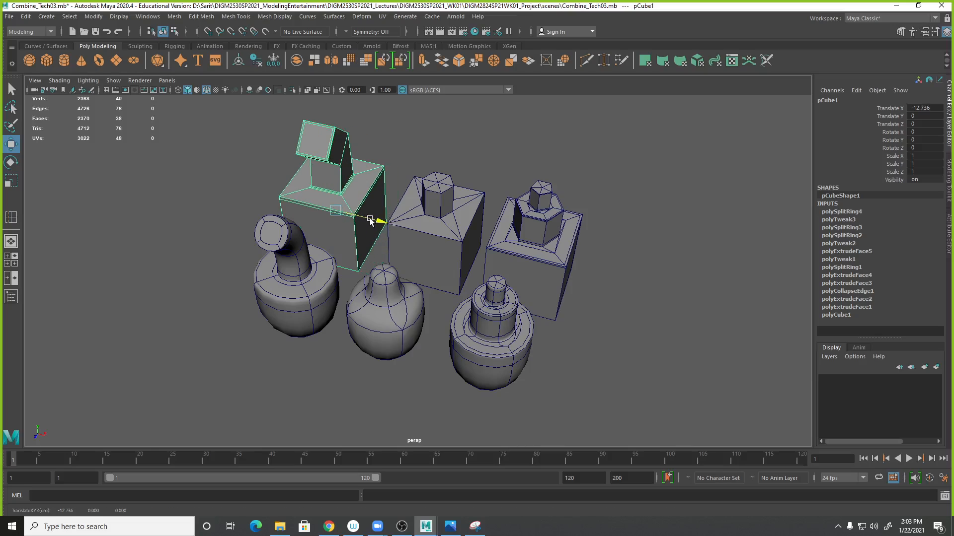
- Nudge the front-right smoothed piece slightly forward so all six pieces line up
left_click(307, 313)
left_click_drag(491, 405, 287, 329)
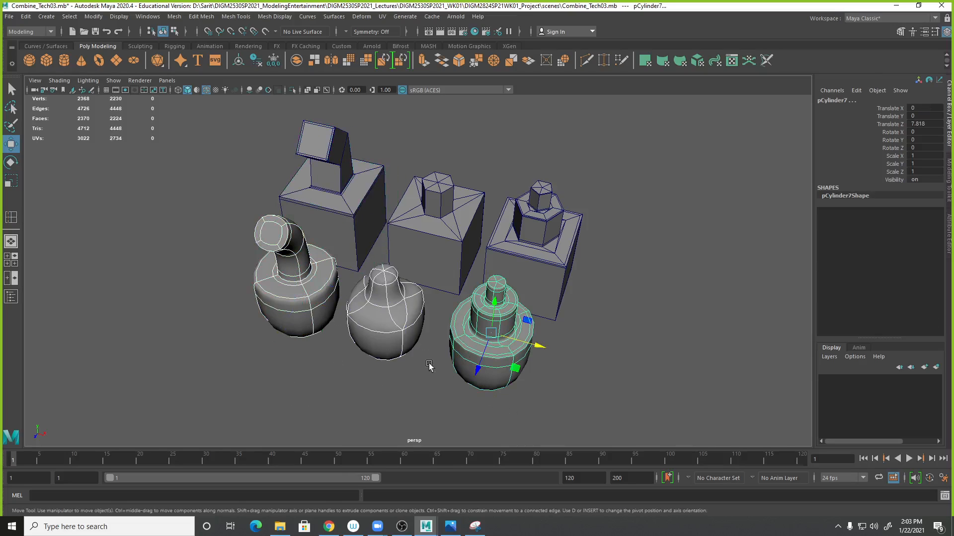
left_click_drag(476, 373, 470, 387)
left_click(598, 382)
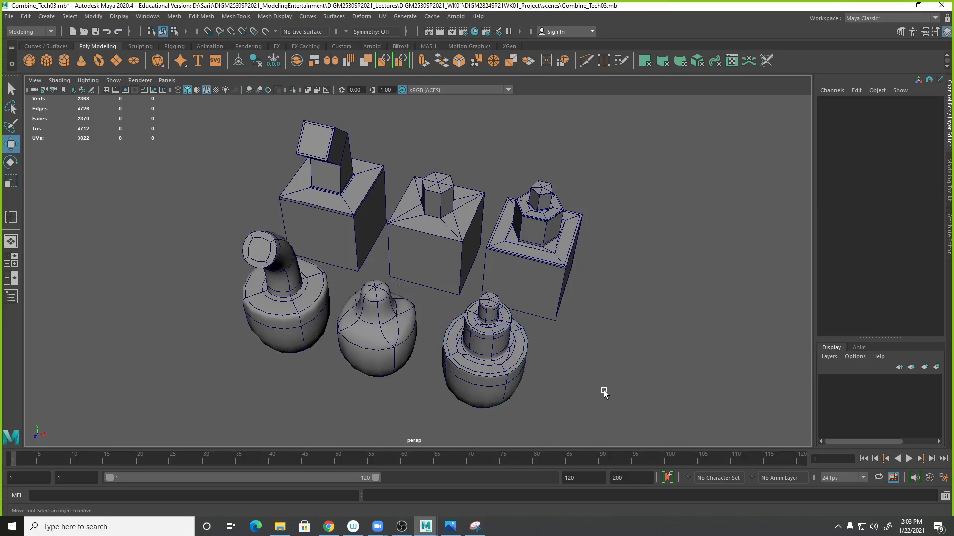
left_click_drag(605, 376, 654, 353, "alt")
scroll(633, 348, "up", 5)
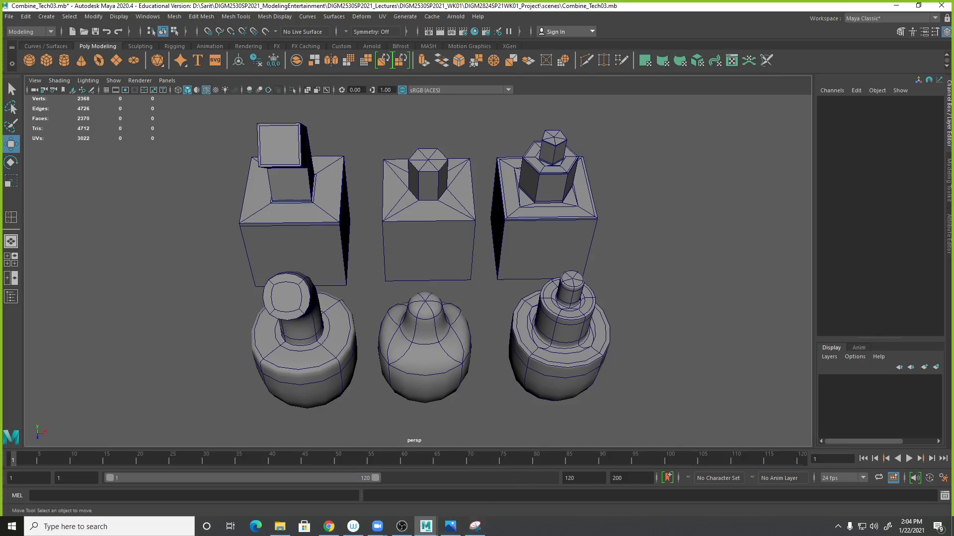
- Capture a new snip of the viewport area showing all six pieces
left_click(661, 112)
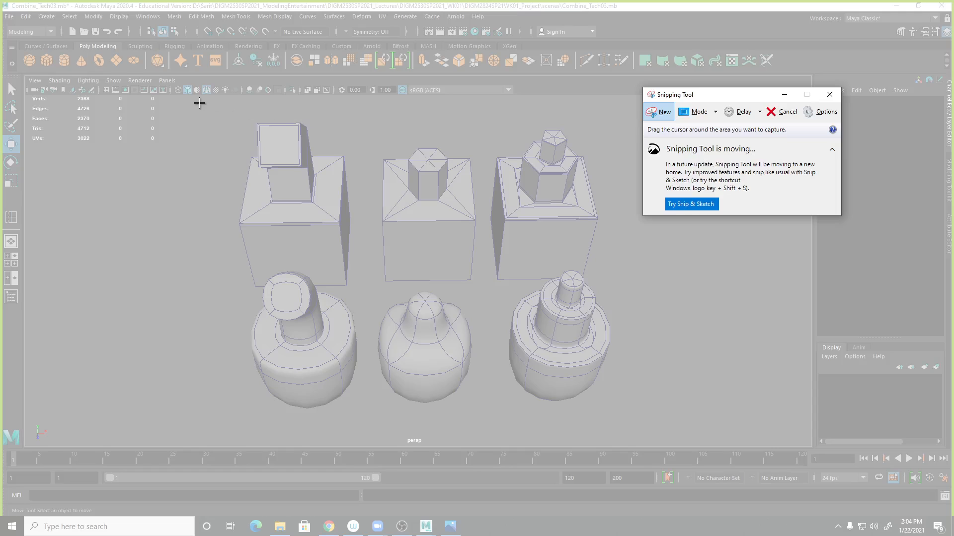
left_click_drag(199, 103, 653, 426)
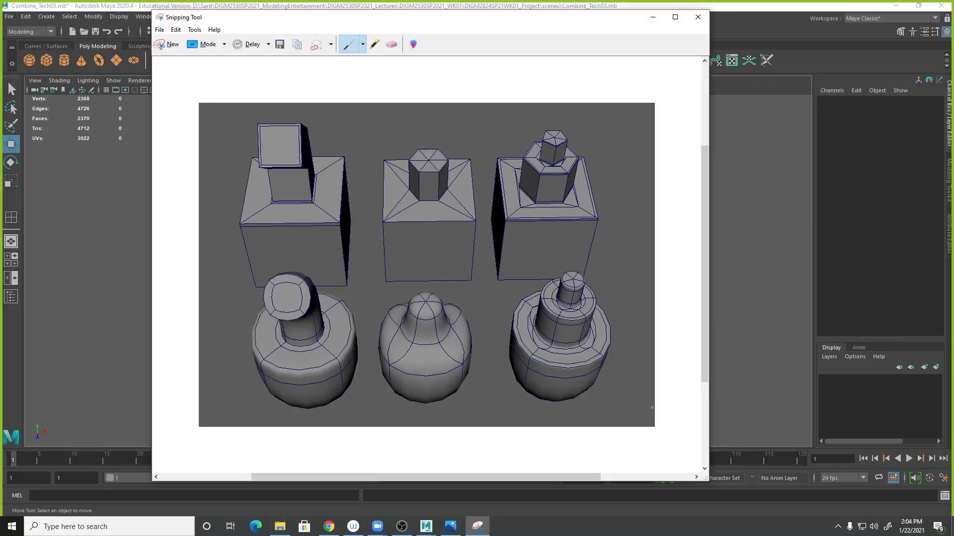
- Start saving the snip and browse to the DIGM2530SP2021_WK01 lectures folder on the Data drive
left_click(279, 40)
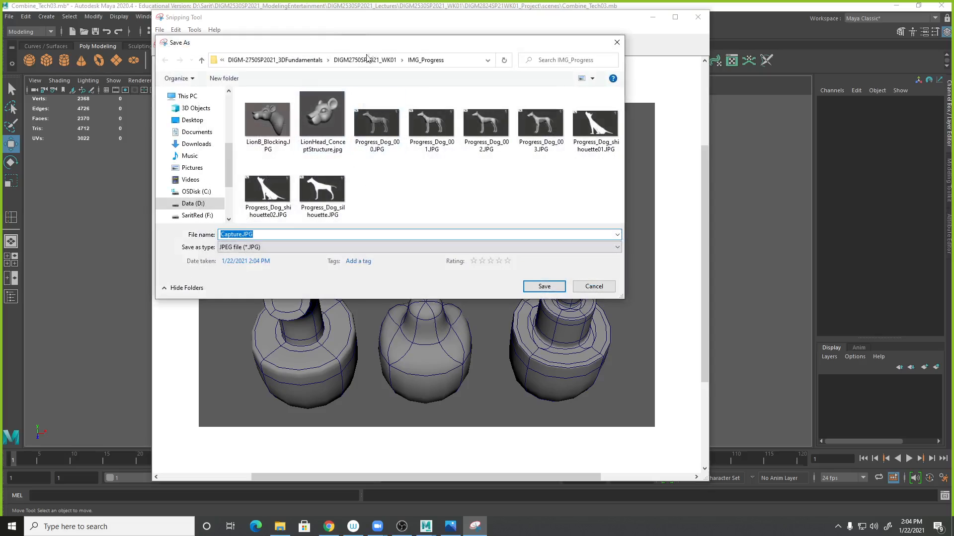
left_click(194, 204)
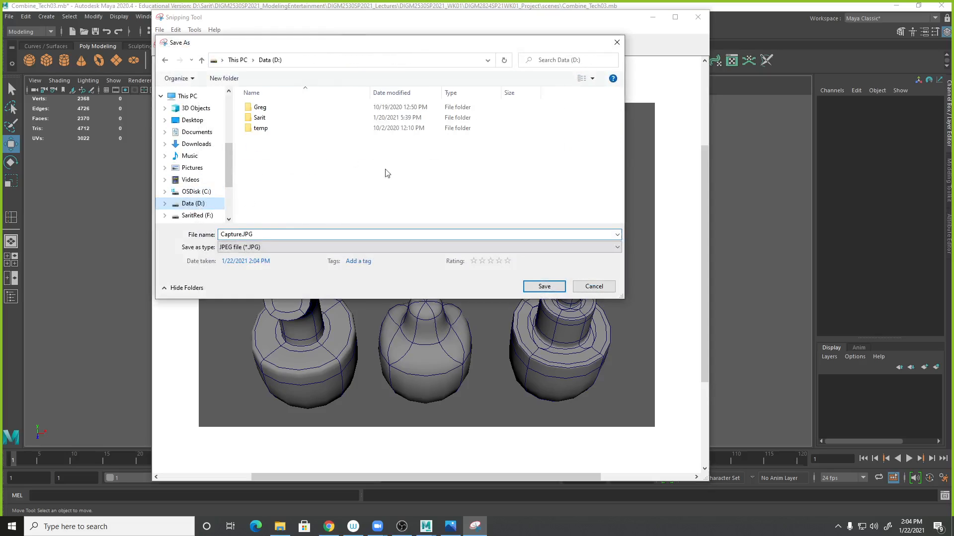
double_click(264, 119)
double_click(278, 107)
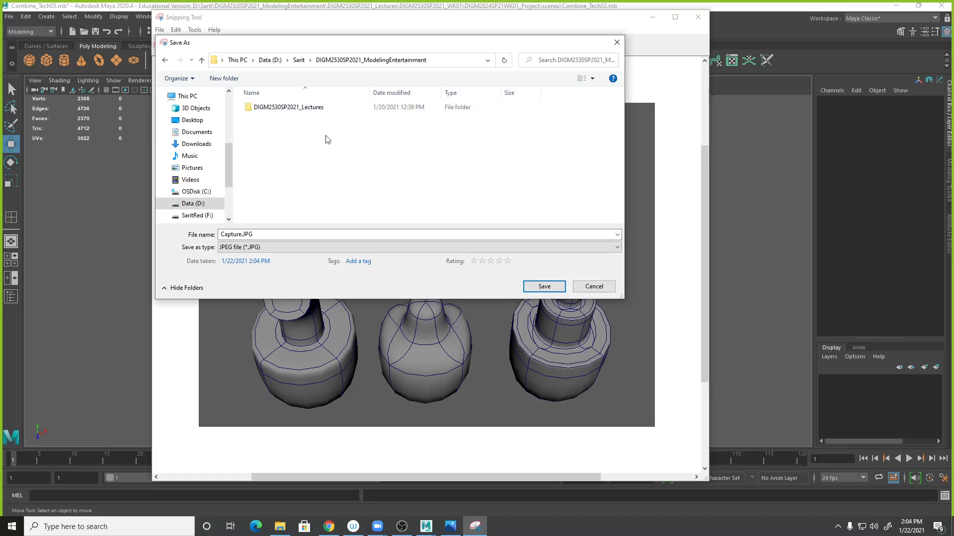
double_click(304, 109)
left_click(296, 111)
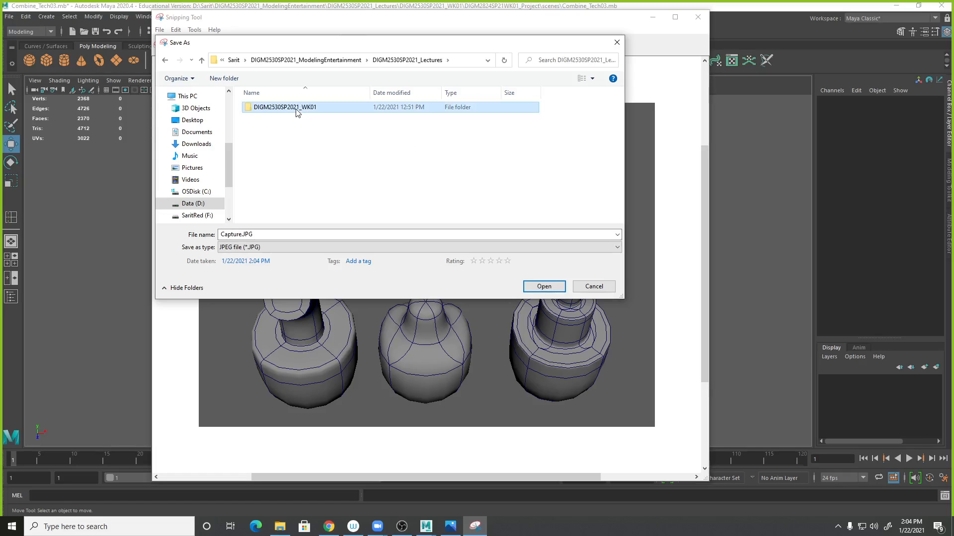
double_click(296, 109)
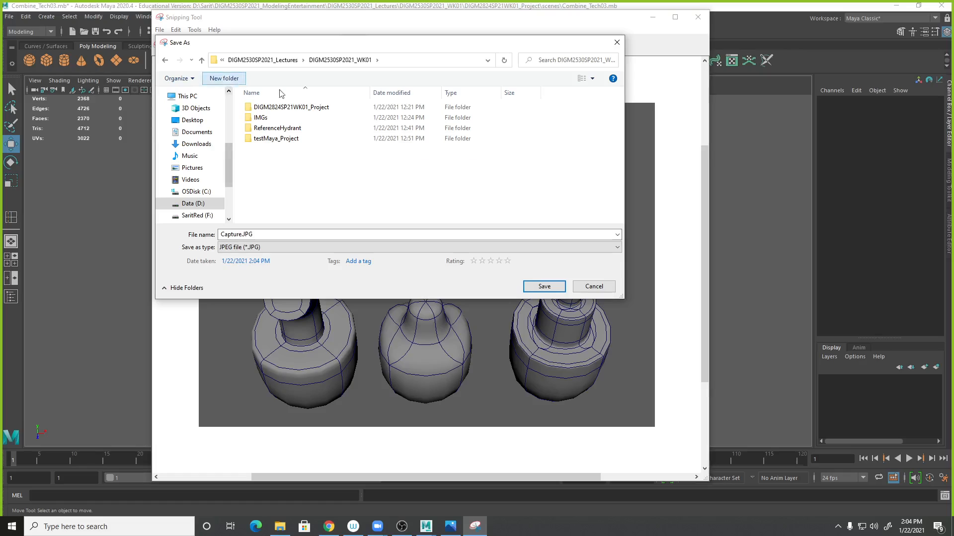
- Create a new folder named lage_Progress inside the WK01 folder and open it
left_click(238, 79)
type("IM")
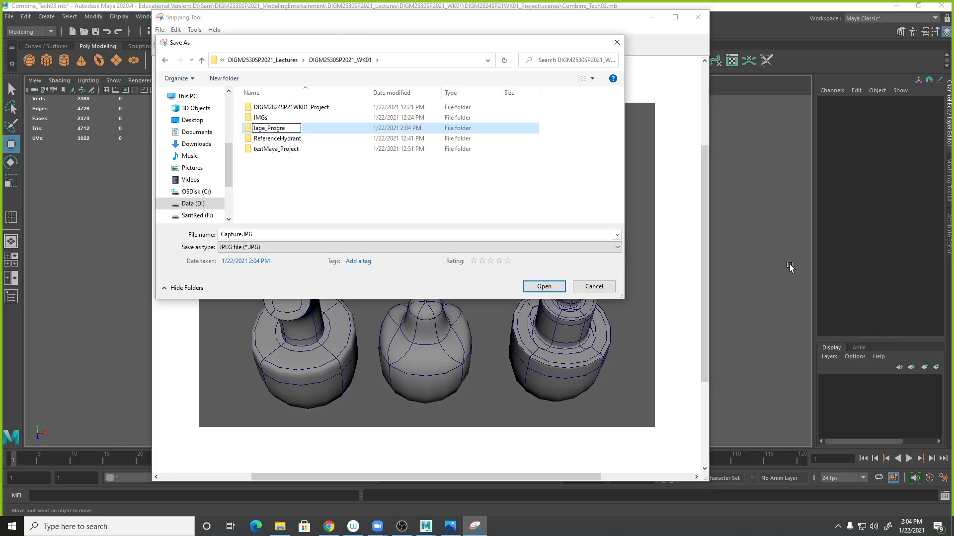
type("s")
key("Return")
key("Return")
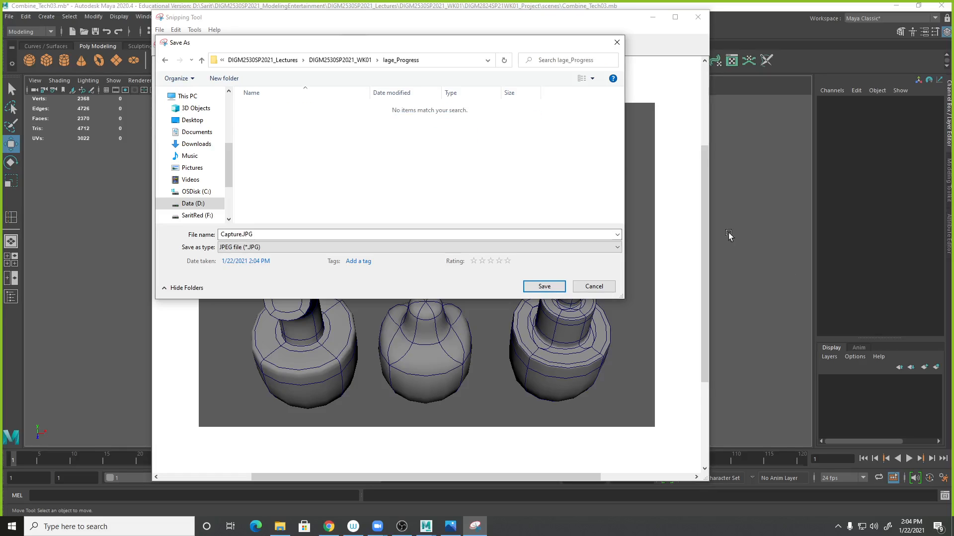
- Save the snip as Concept01.JPG and close the Snipping Tool
left_click(241, 235)
left_click(240, 235)
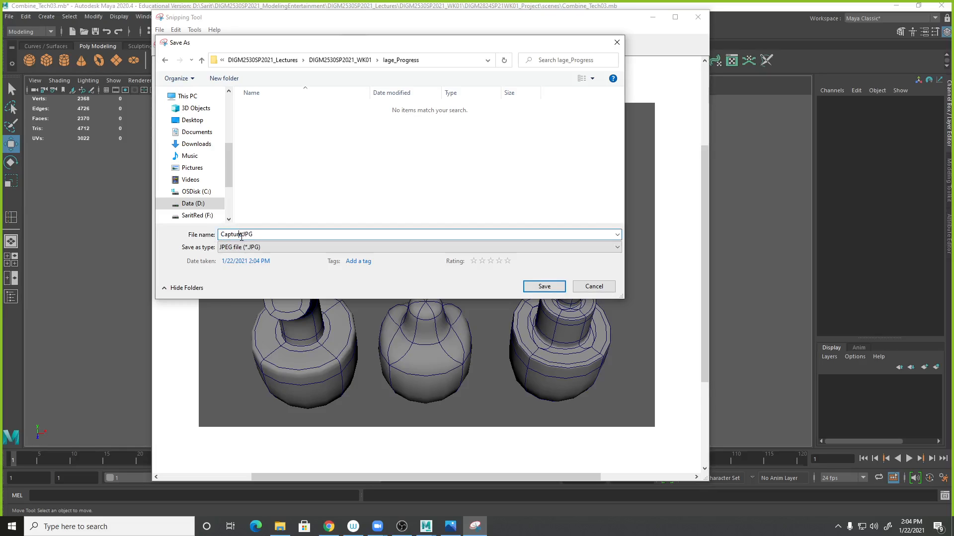
double_click(241, 236)
type("Concept01")
key("Return")
left_click(747, 32)
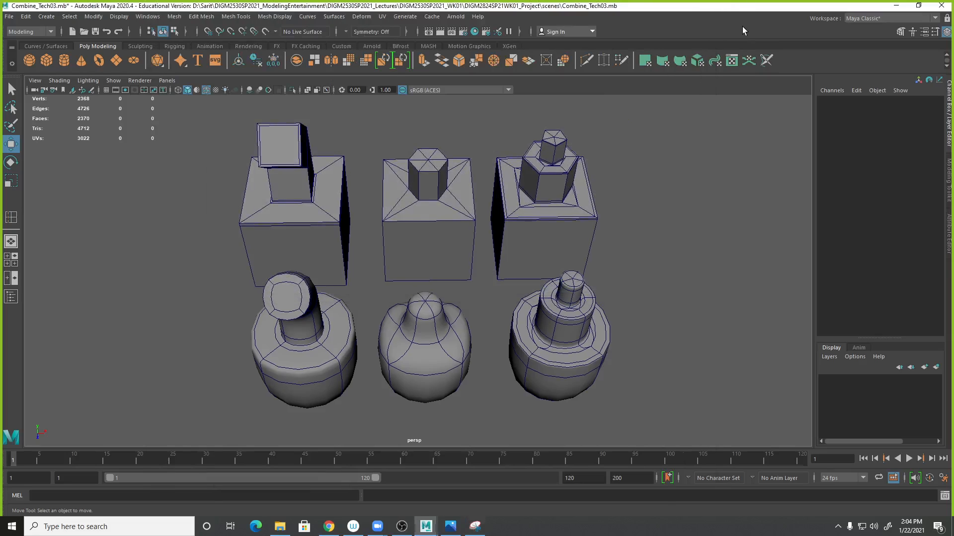
- Take a new snip of the viewport framed closely on the front-right smoothed piece
left_click_drag(563, 305, 553, 332, "alt")
scroll(528, 290, "up", 10)
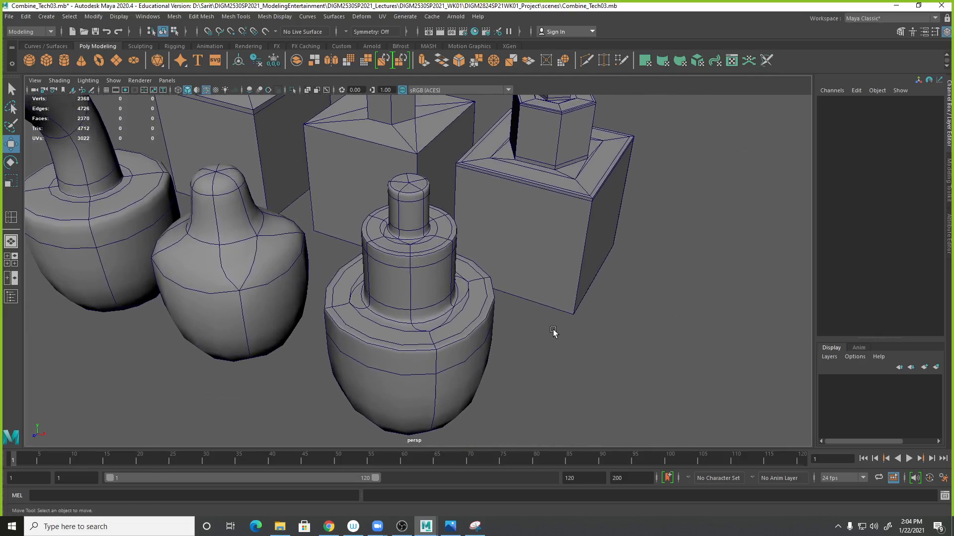
middle_click_drag(548, 318, 567, 326, "alt")
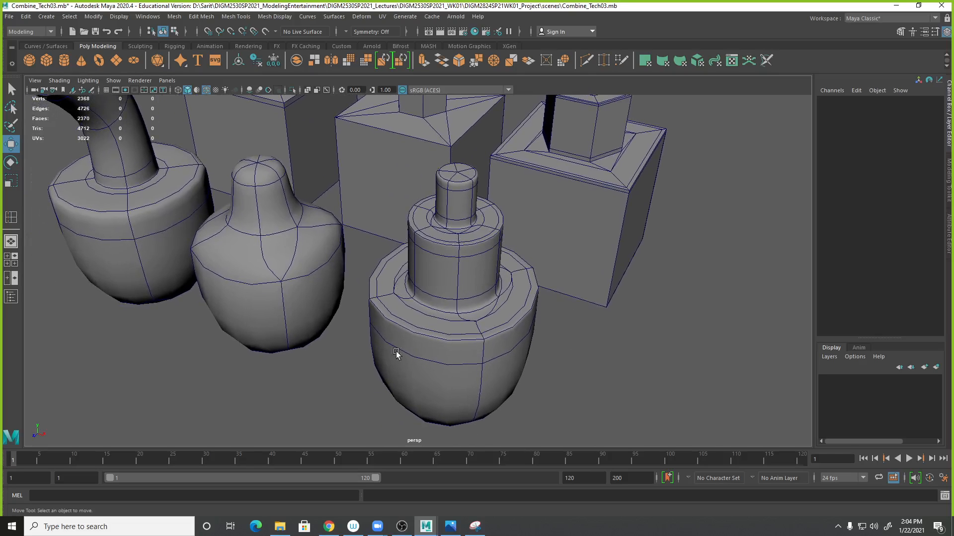
left_click(476, 526)
left_click(173, 44)
left_click_drag(331, 138, 581, 436)
- Save the new snip as Concept02.JPG in the lage_Progress folder and close the Snipping Tool
left_click(412, 80)
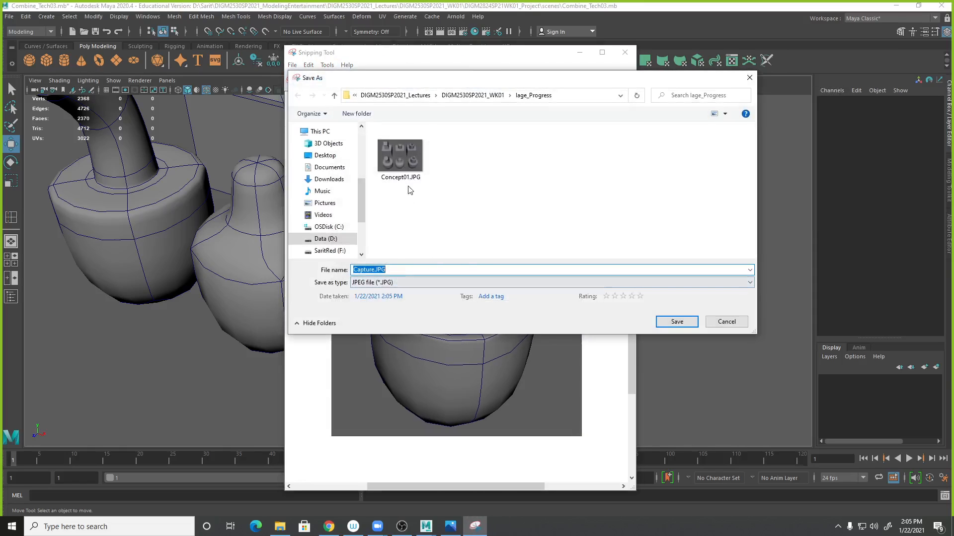
left_click(407, 166)
left_click(381, 271)
left_click(381, 270)
type("2")
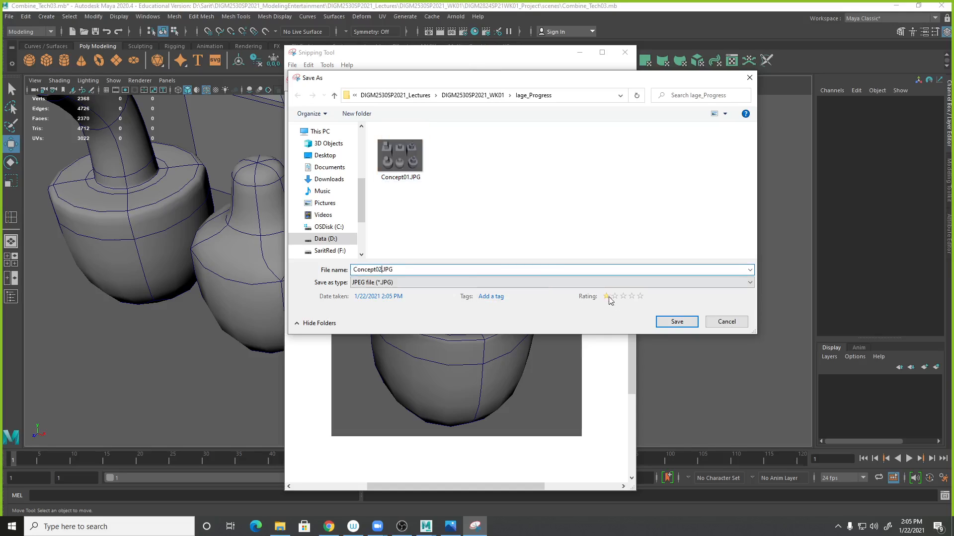
left_click(673, 322)
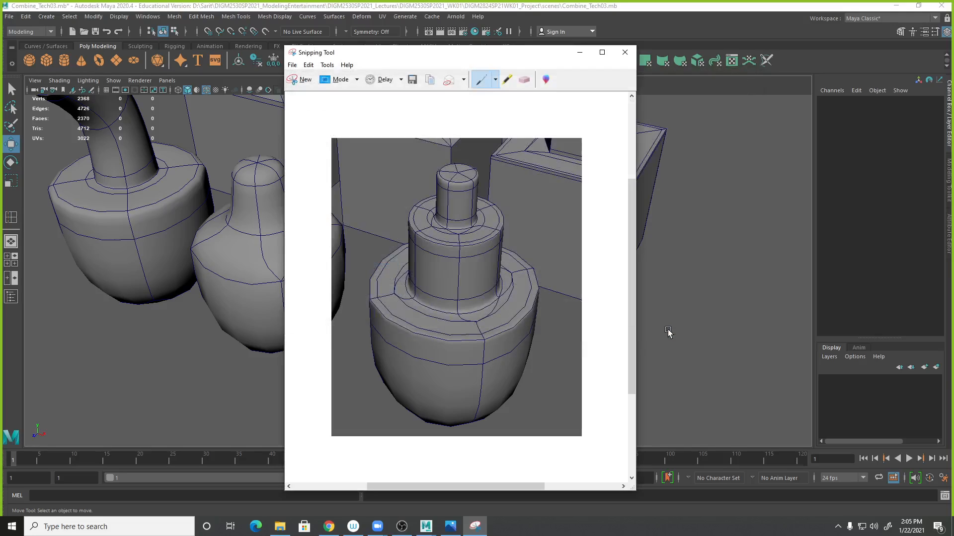
left_click(625, 53)
- Compare the fire hydrant reference photo with the modeled pieces in the viewport
right_click_drag(722, 383, 556, 331, "alt")
left_click_drag(557, 330, 616, 332, "alt")
right_click_drag(616, 332, 722, 345, "alt")
key("alt+Tab")
left_click_drag(822, 73, 559, 48)
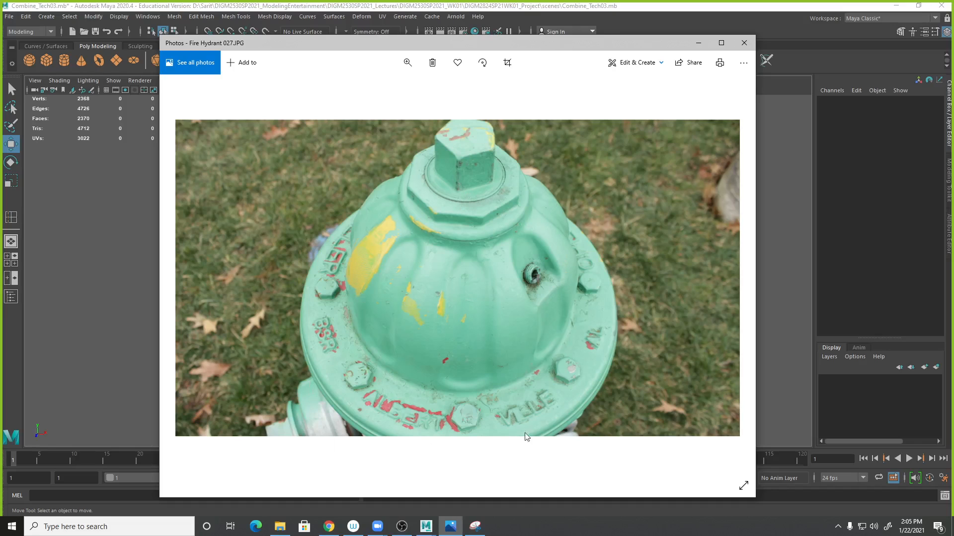
left_click_drag(596, 43, 953, 42)
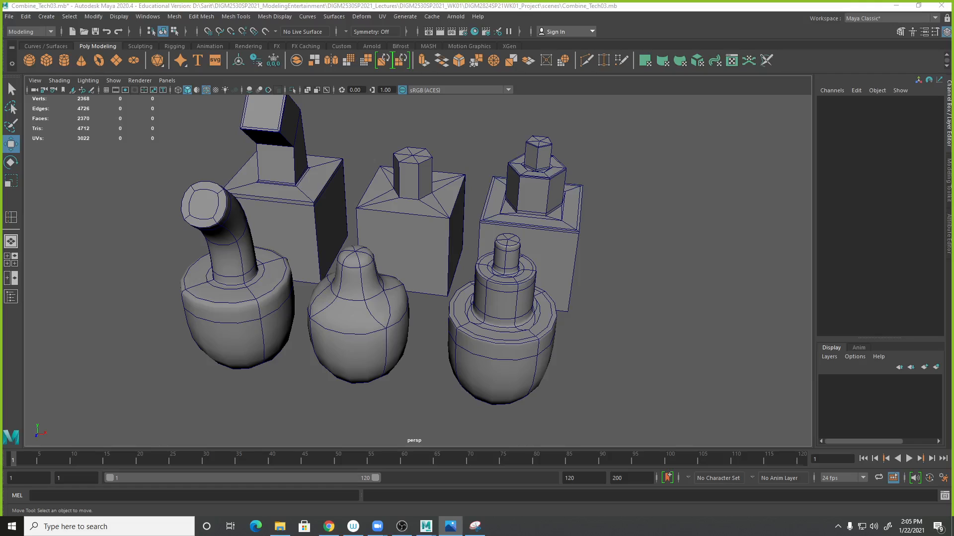
left_click_drag(657, 310, 670, 318, "alt")
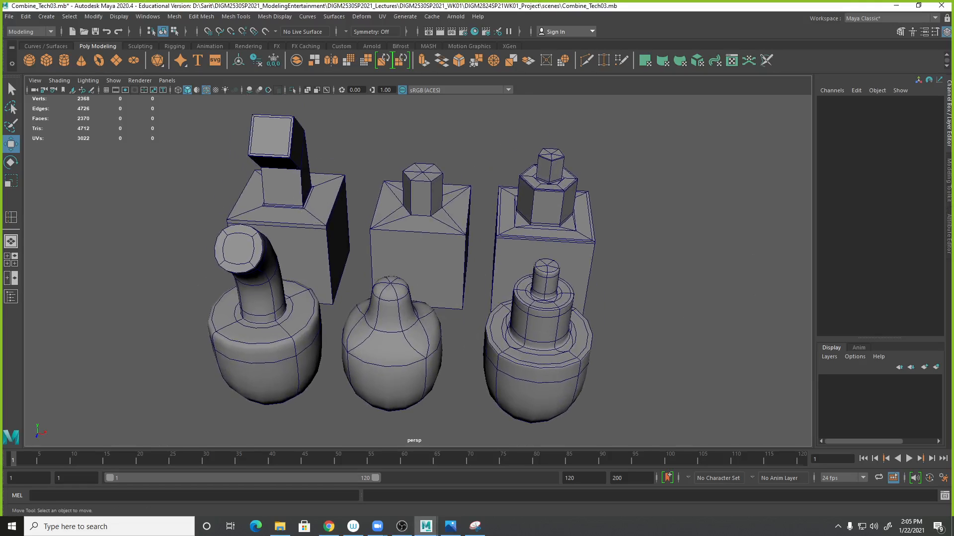
left_click_drag(953, 94, 552, 77)
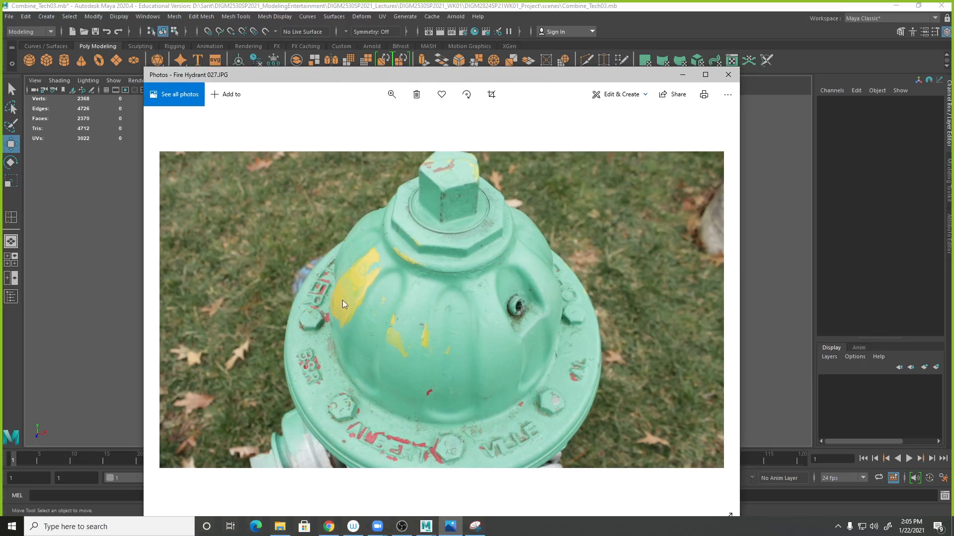
left_click_drag(504, 82, 804, 55)
left_click_drag(726, 52, 524, 46)
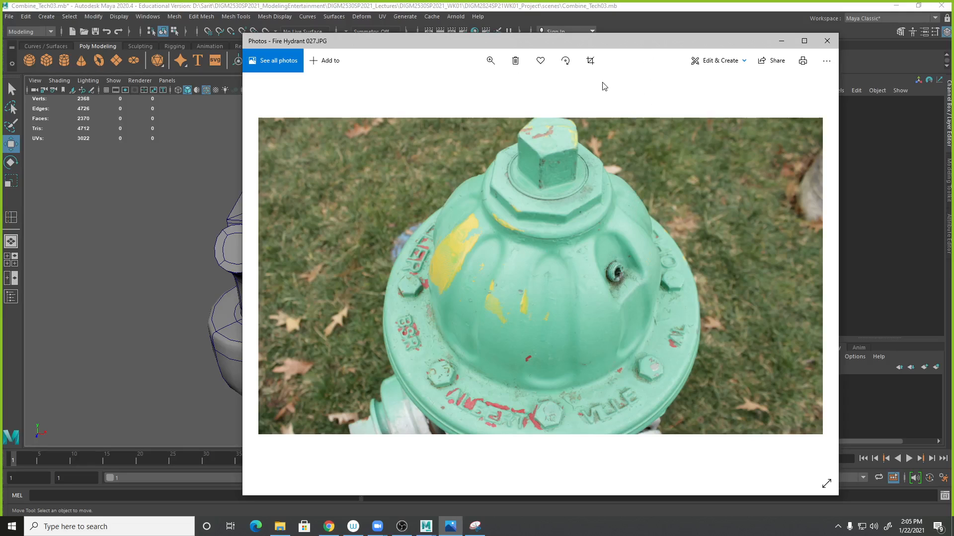
left_click_drag(627, 44, 953, 61)
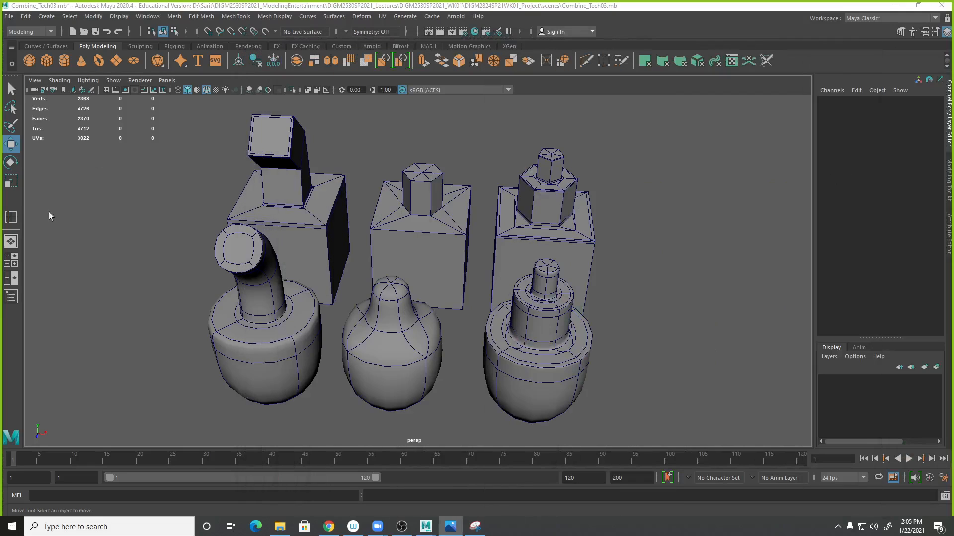
- Open the scene FireHydrantCompleted2021_demo.mb
left_click(9, 18)
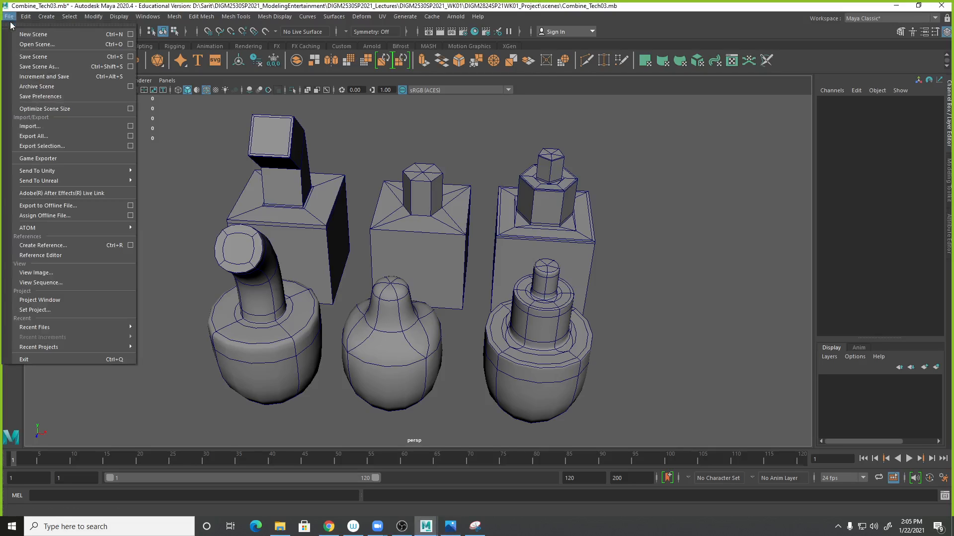
left_click(36, 44)
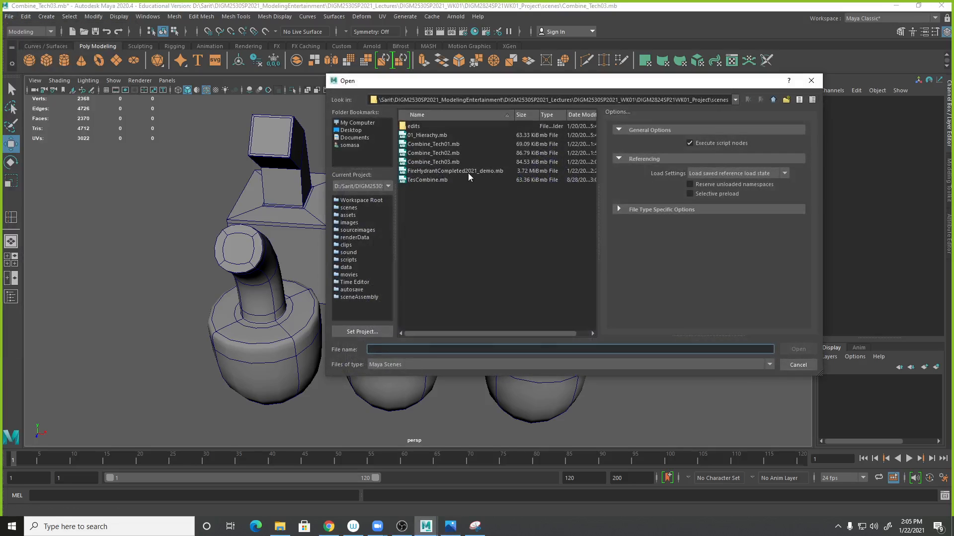
double_click(469, 165)
left_click(493, 273)
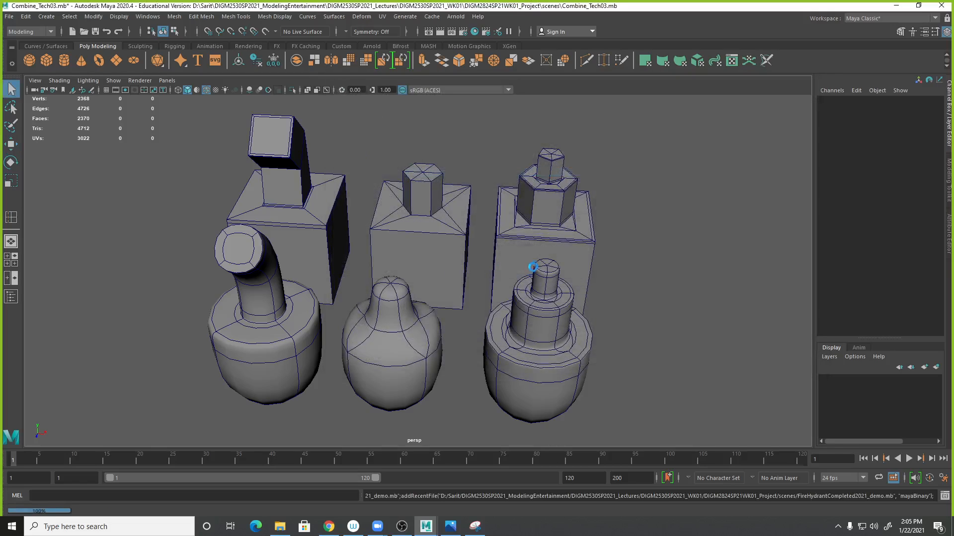
- Isolate the hydrant cap and inspect its geometry in wireframe and shaded views
left_click(500, 193)
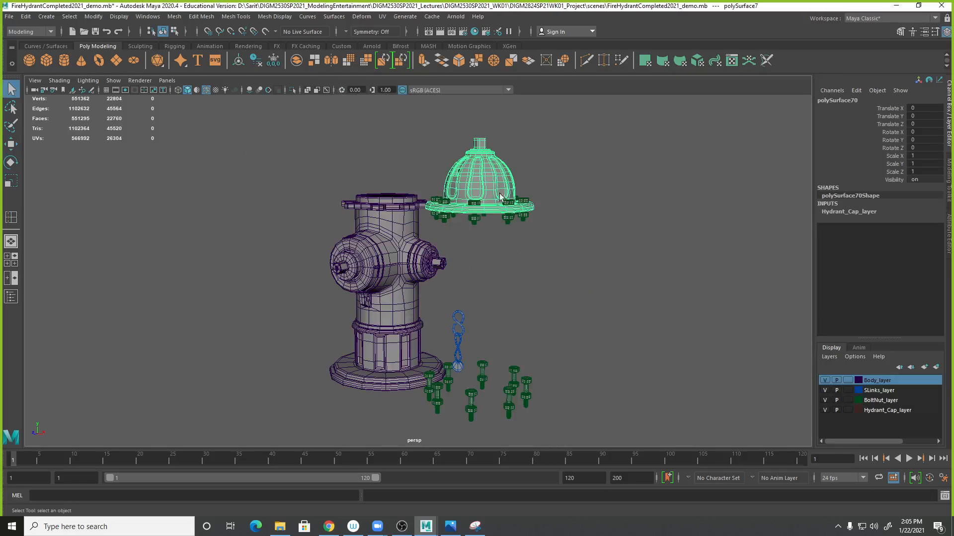
key("ctrl+1")
left_click_drag(498, 222, 434, 249, "alt")
right_click_drag(434, 249, 447, 278, "alt")
left_click_drag(447, 278, 497, 280, "alt")
left_click_drag(395, 169, 583, 203, "alt")
middle_click_drag(527, 174, 445, 276, "alt")
left_click_drag(427, 303, 504, 249, "alt")
middle_click_drag(508, 206, 432, 383, "alt")
right_click_drag(477, 363, 645, 373, "alt")
middle_click_drag(646, 373, 434, 156, "alt")
left_click_drag(434, 156, 431, 227, "alt")
key("1")
right_click_drag(409, 215, 532, 222, "alt")
middle_click_drag(367, 162, 544, 260, "alt")
left_click_drag(545, 260, 406, 180, "alt")
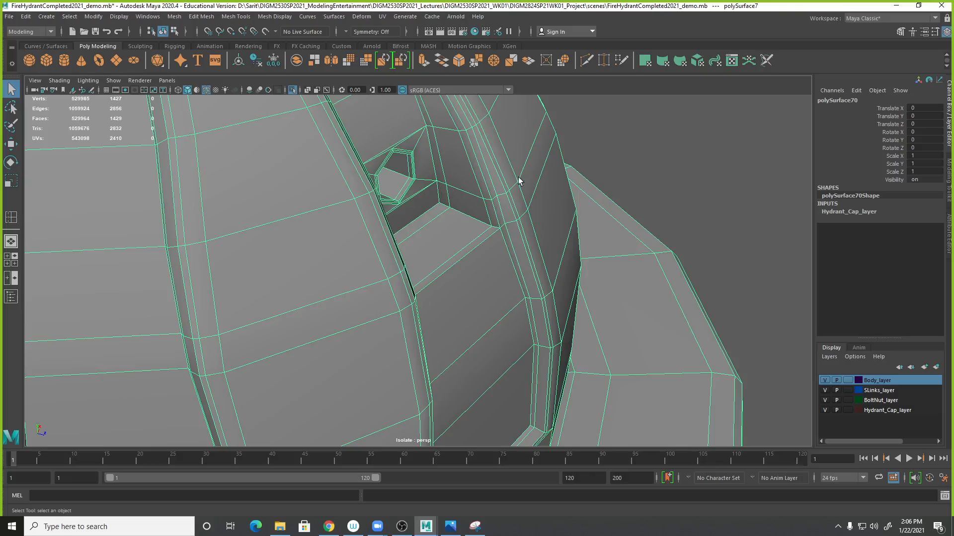
right_click_drag(517, 179, 411, 160, "alt")
left_click_drag(411, 160, 534, 315, "alt")
key("4")
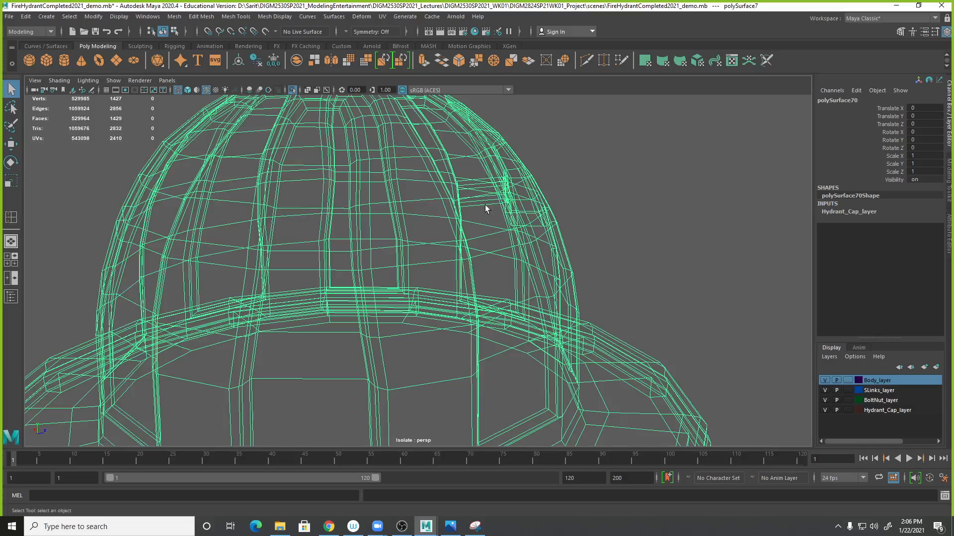
left_click_drag(570, 239, 406, 246, "alt")
key("5")
key("f")
right_click_drag(351, 253, 352, 284)
- Extrude a face on the cap dome with an offset of 0.05
left_click(255, 243)
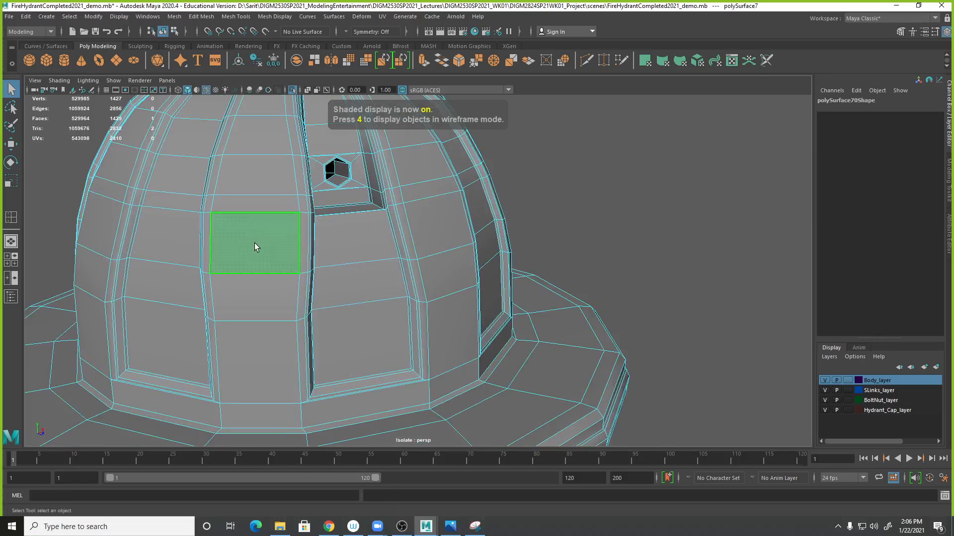
right_click_drag(254, 242, 256, 272, "shift")
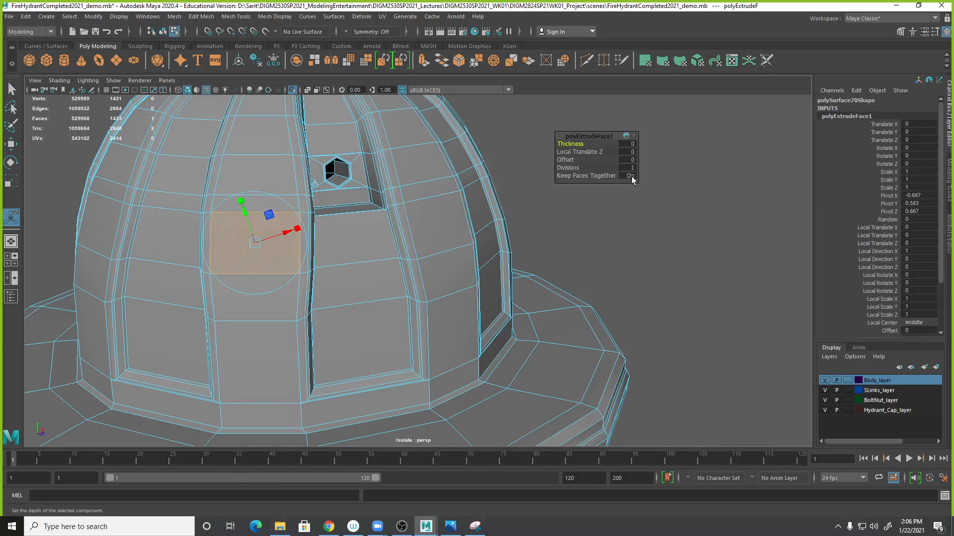
left_click(631, 159)
type(".2")
key("Return")
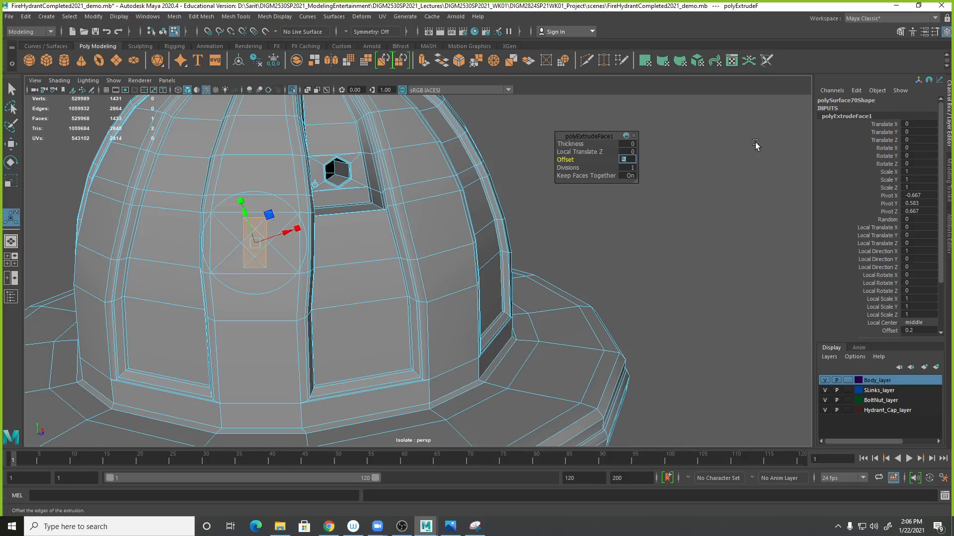
type(".1")
key("Return")
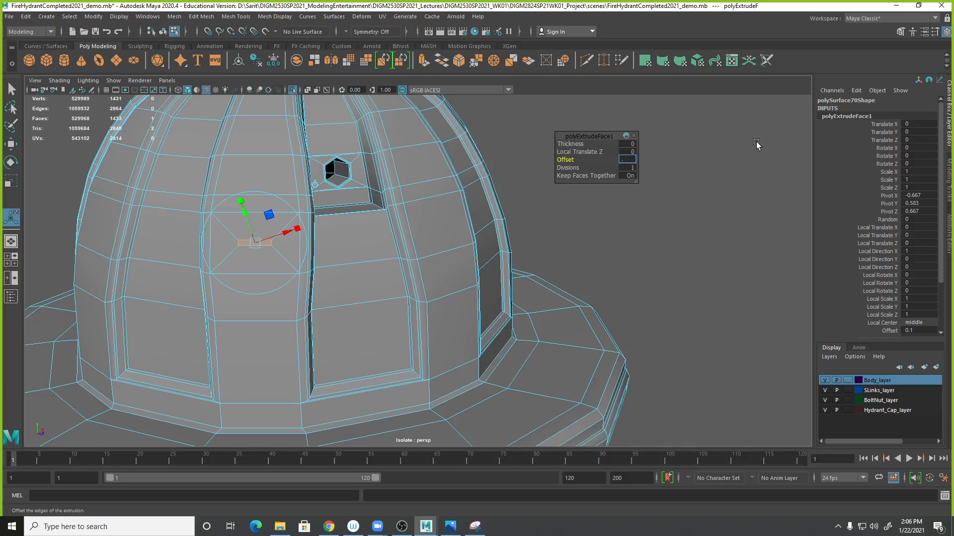
type("5")
key("Return")
type(".1")
type("5")
key("Return")
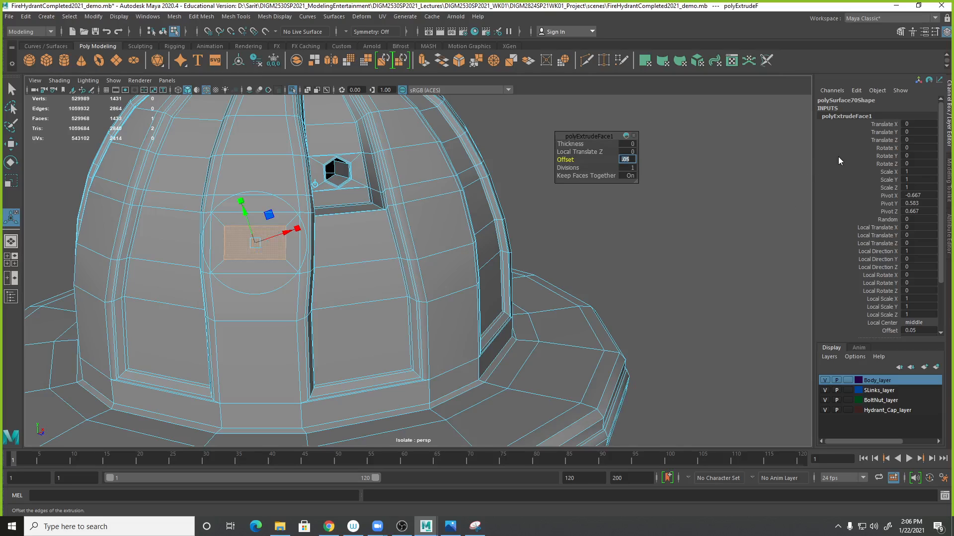
- Extrude the inset face again, pushing it inward to a local Z of -0.255
left_click_drag(422, 207, 539, 214, "alt")
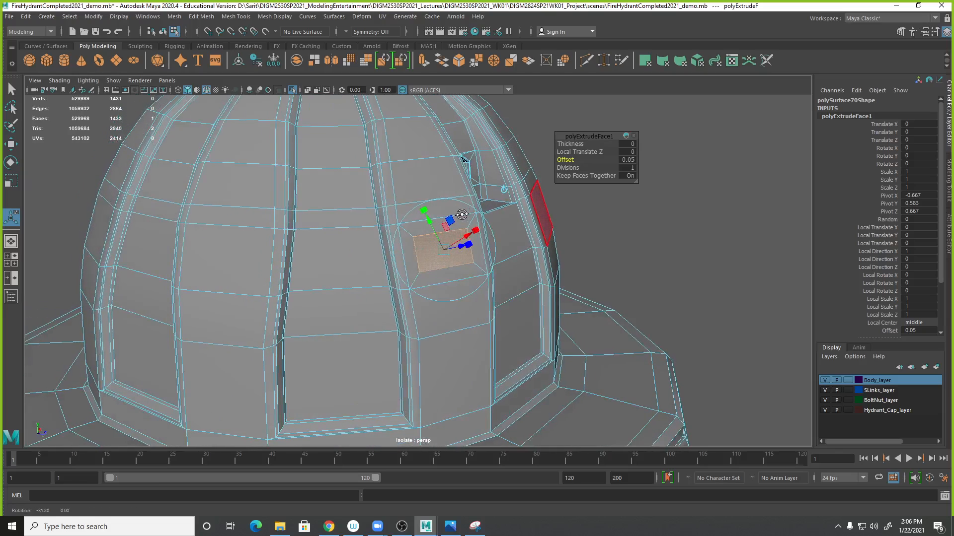
left_click(600, 255)
left_click(438, 254)
right_click(451, 253, "shift")
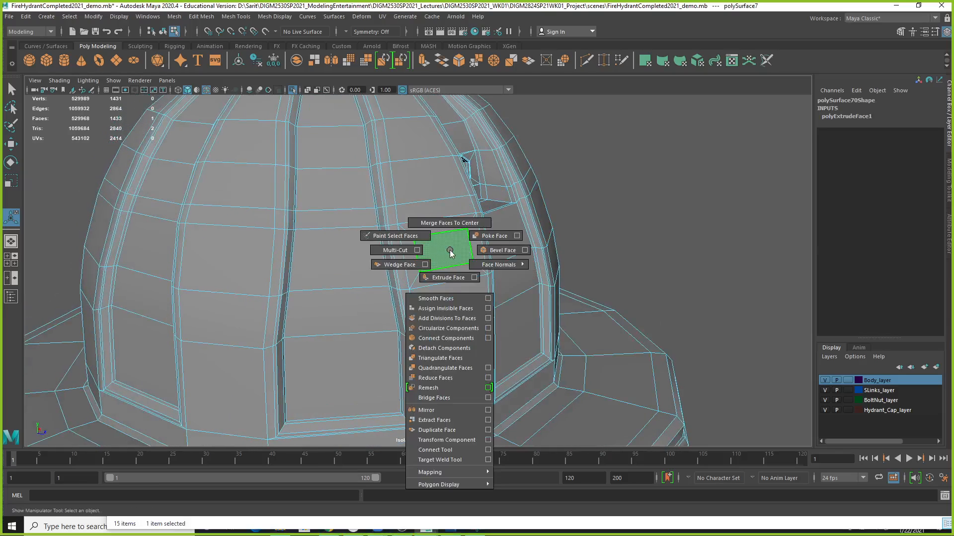
right_click_drag(450, 275, 450, 278, "shift")
left_click_drag(460, 247, 421, 248)
left_click_drag(645, 250, 526, 292, "alt")
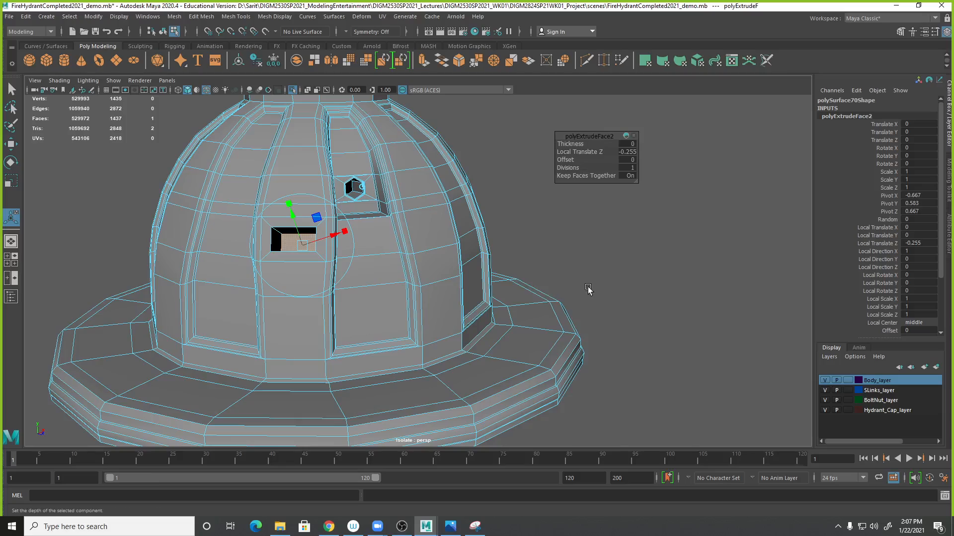
mouse_move(421, 292)
left_mouse_down("alt")
mouse_move(441, 296)
mouse_move(421, 305)
left_mouse_up("alt")
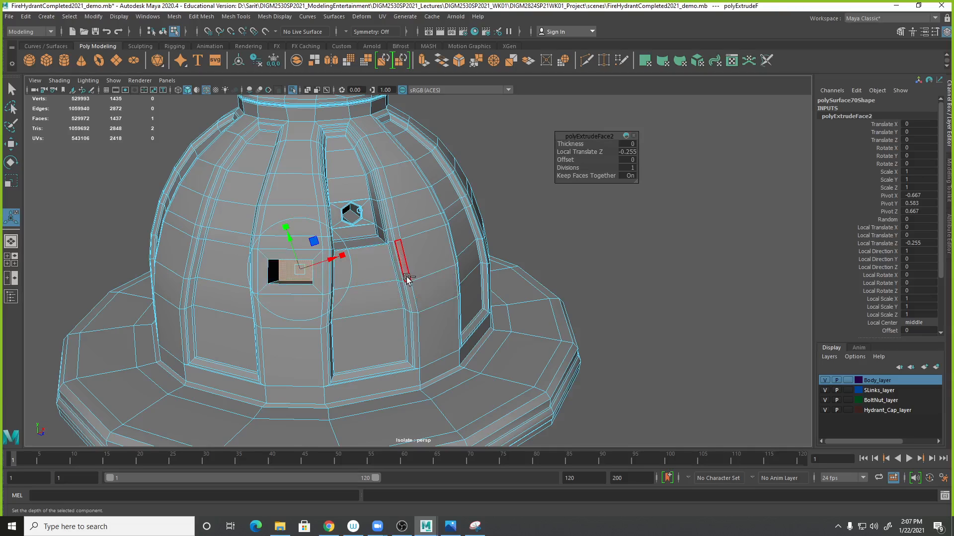
- Undo the two face extrusions on the cap dome and clear the selection
key("ctrl+z")
key("ctrl+z")
key("ctrl+z")
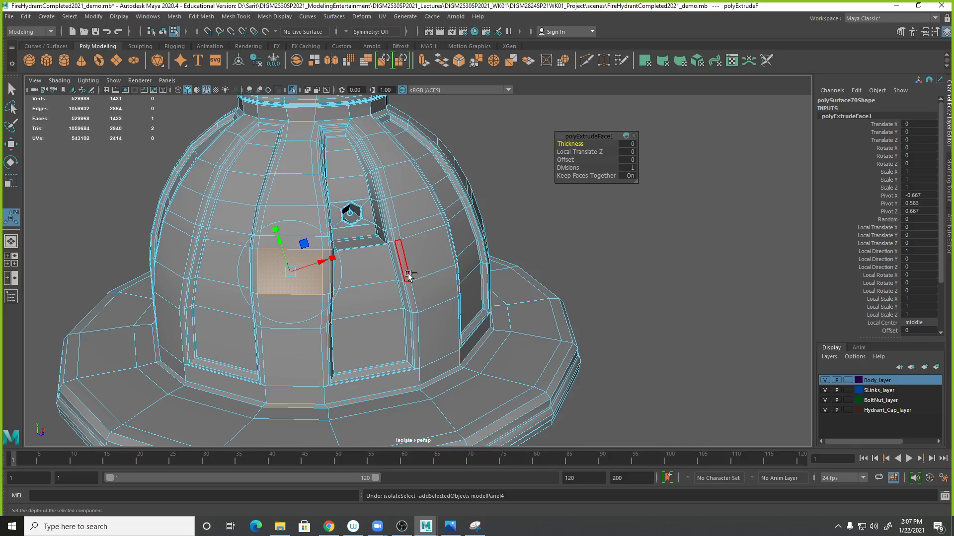
right_click_drag(393, 192, 430, 168)
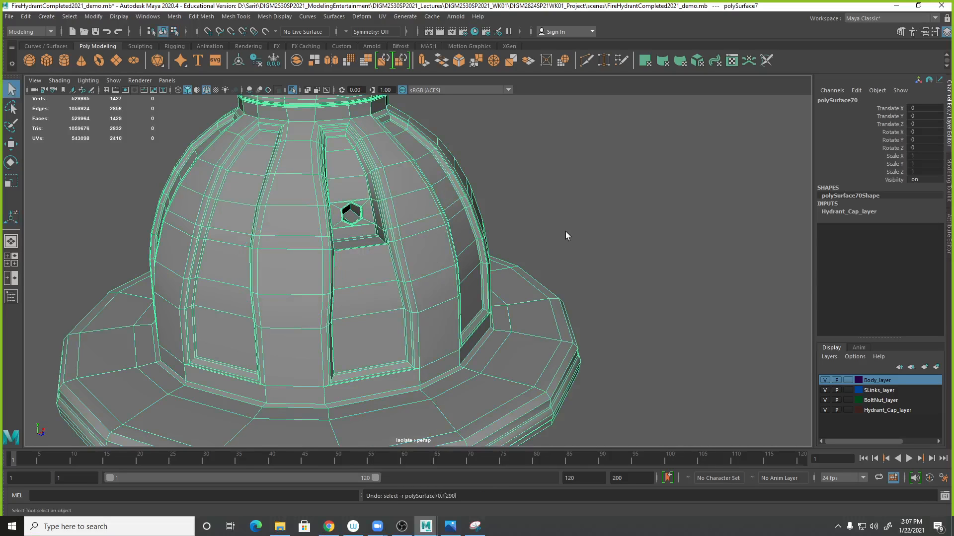
key("f")
key("q")
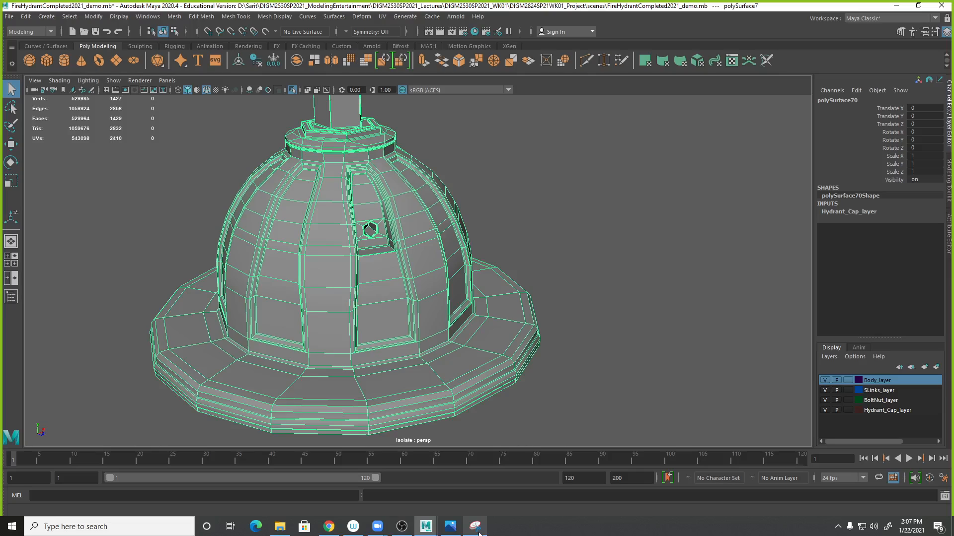
left_click(478, 529)
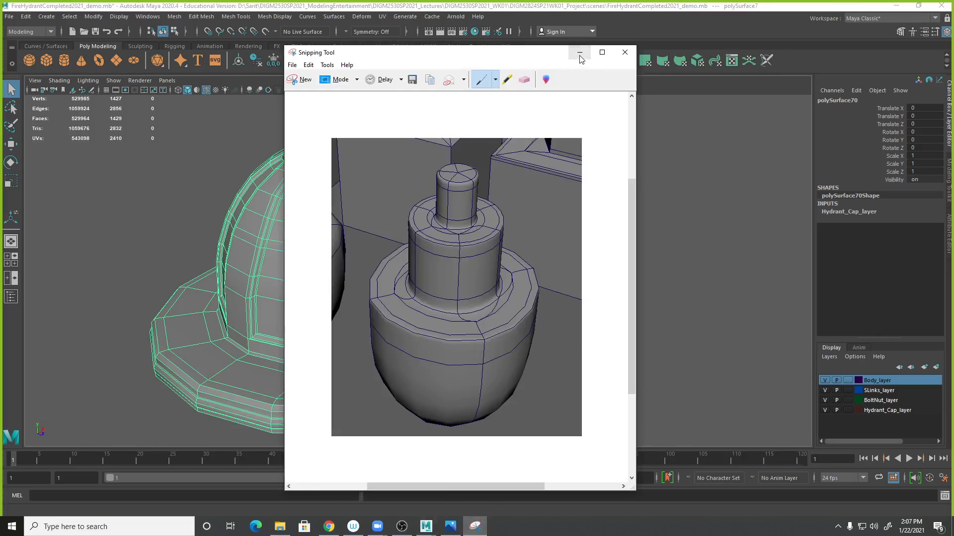
left_click(580, 53)
scroll(592, 303, "down", 3)
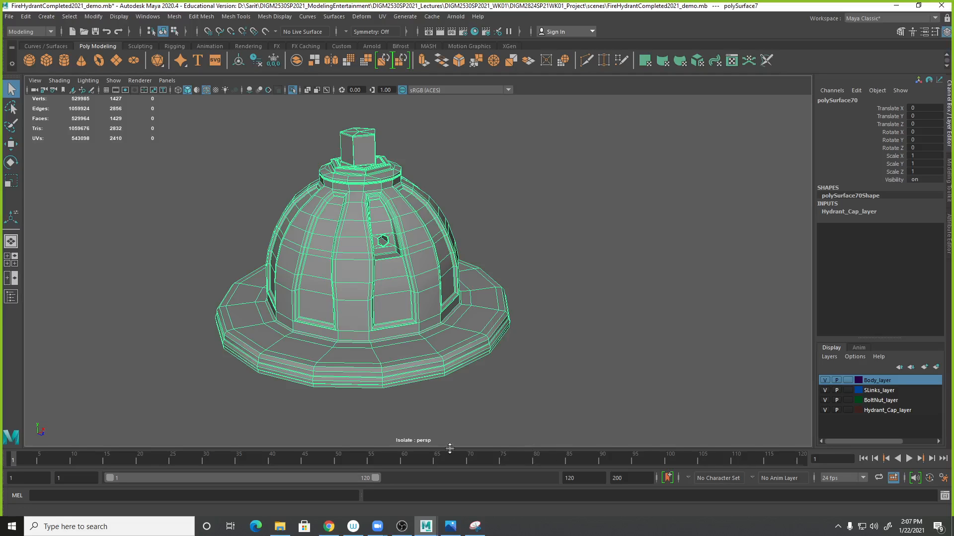
- Switch to the browser and open the course's In-Class Exercise Submissions module
left_click(329, 527)
scroll(520, 296, "up", 7)
scroll(520, 295, "up", 15)
left_click(210, 98)
scroll(446, 378, "down", 5)
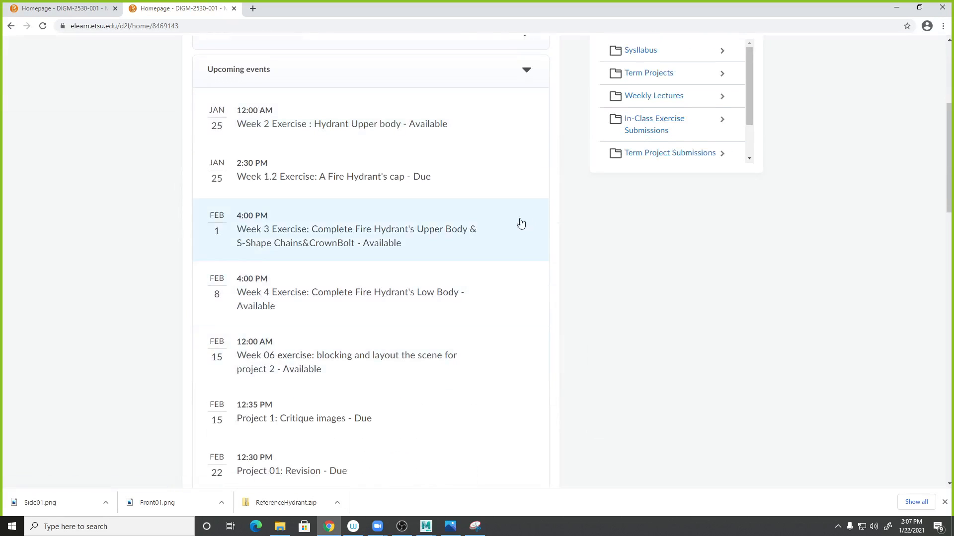
left_click(638, 130)
scroll(638, 259, "up", 1)
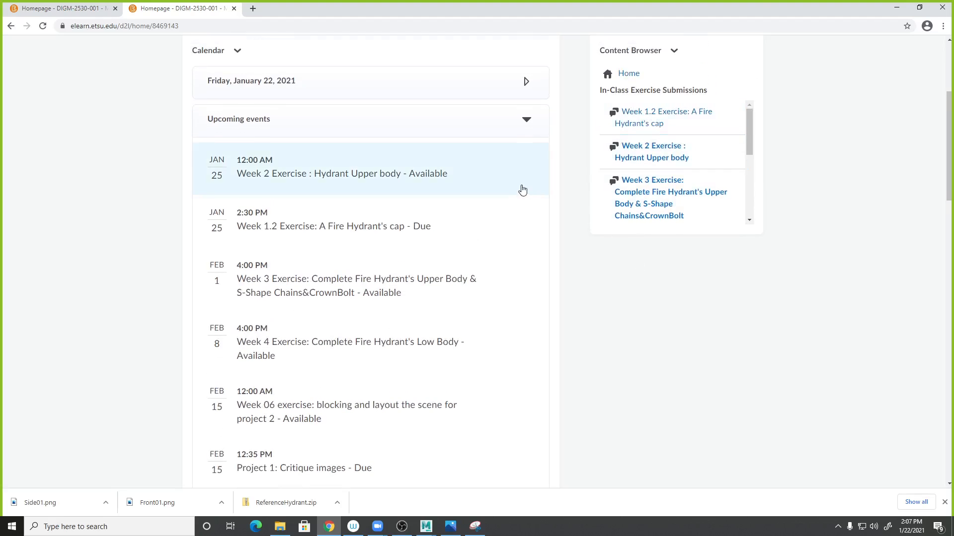
scroll(522, 189, "up", 4)
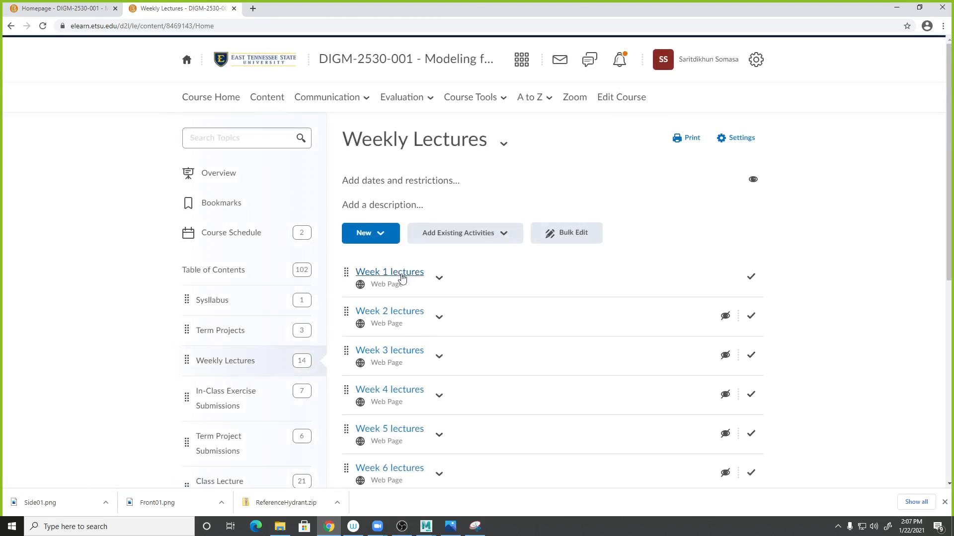
left_click(231, 399)
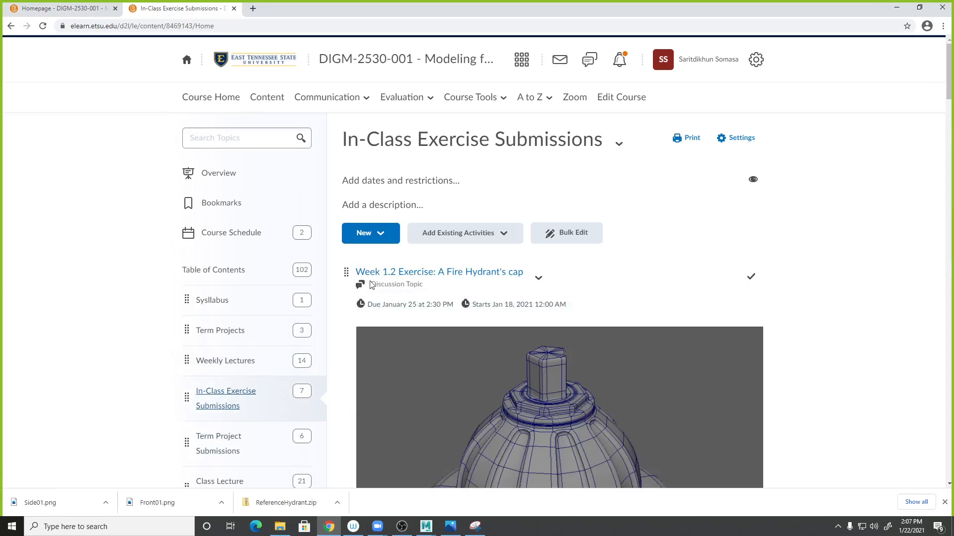
- Create a new discussion in In-Class Exercise Submissions and start titling it "In-class EX 01: Conc"
left_click(383, 233)
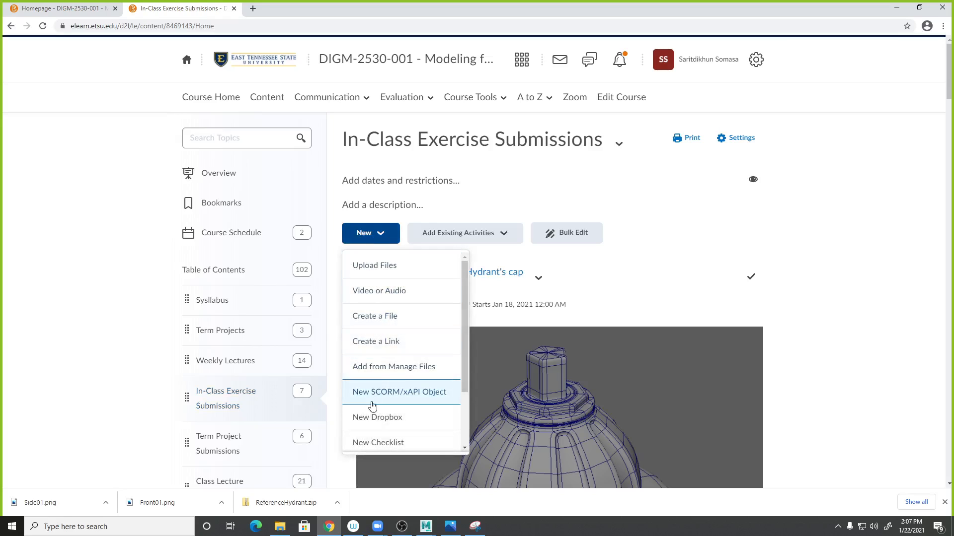
scroll(380, 402, "down", 2)
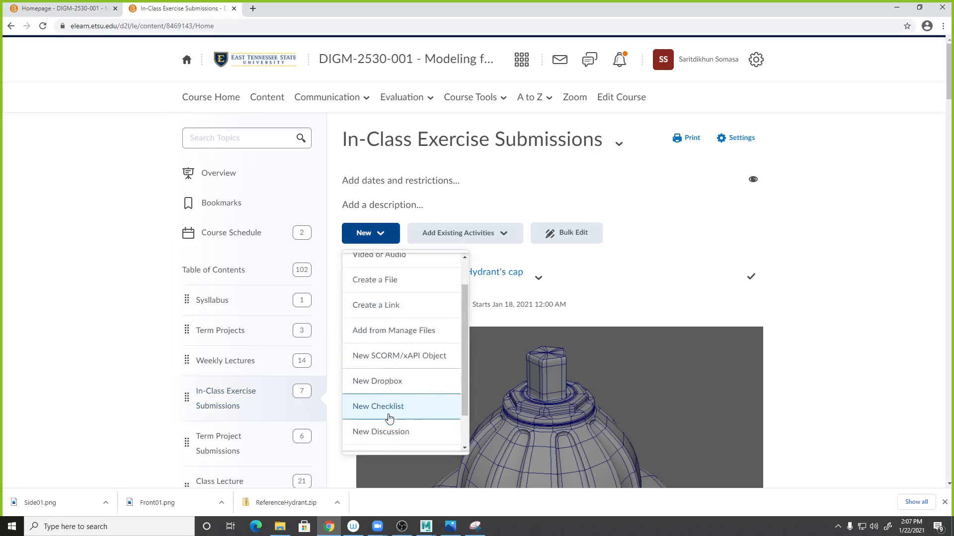
left_click(392, 392)
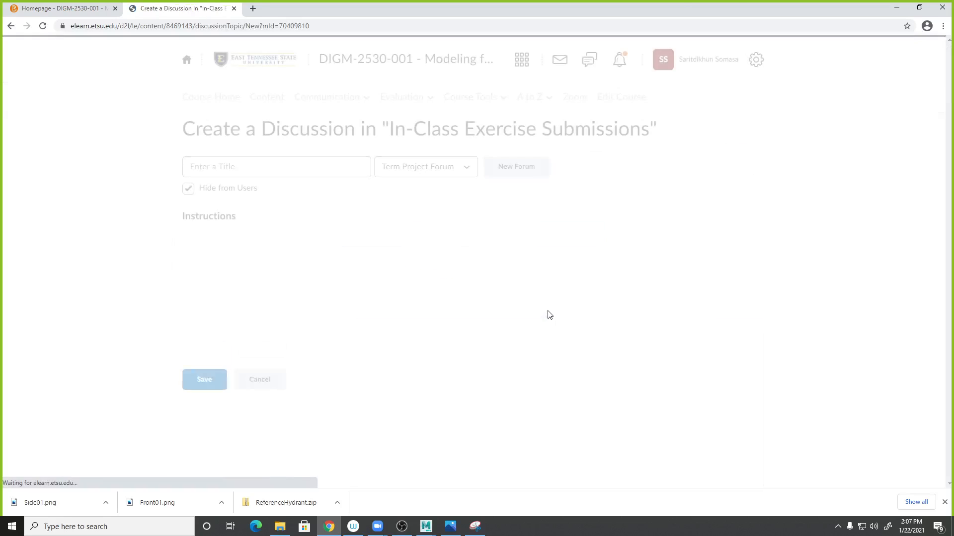
left_click(243, 167)
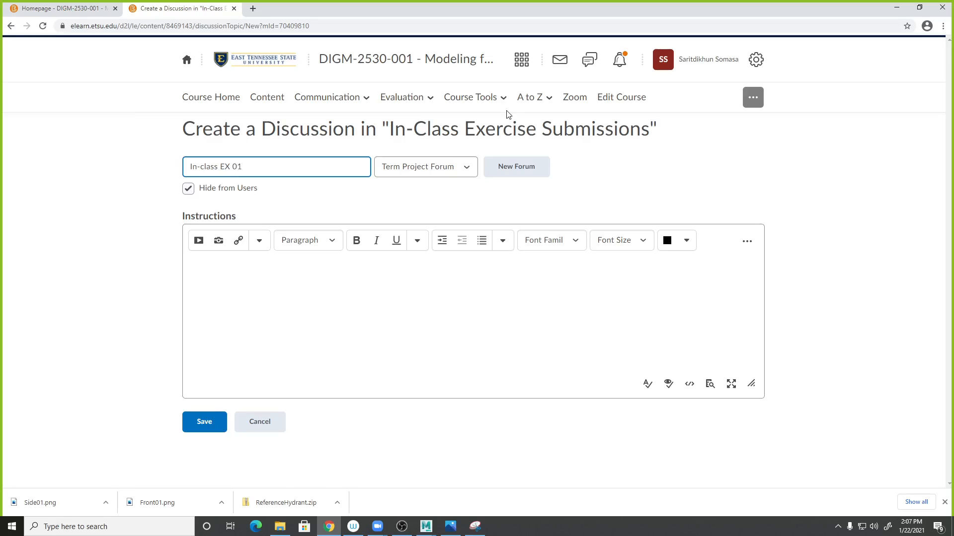
type("Concept Combinning elelments")
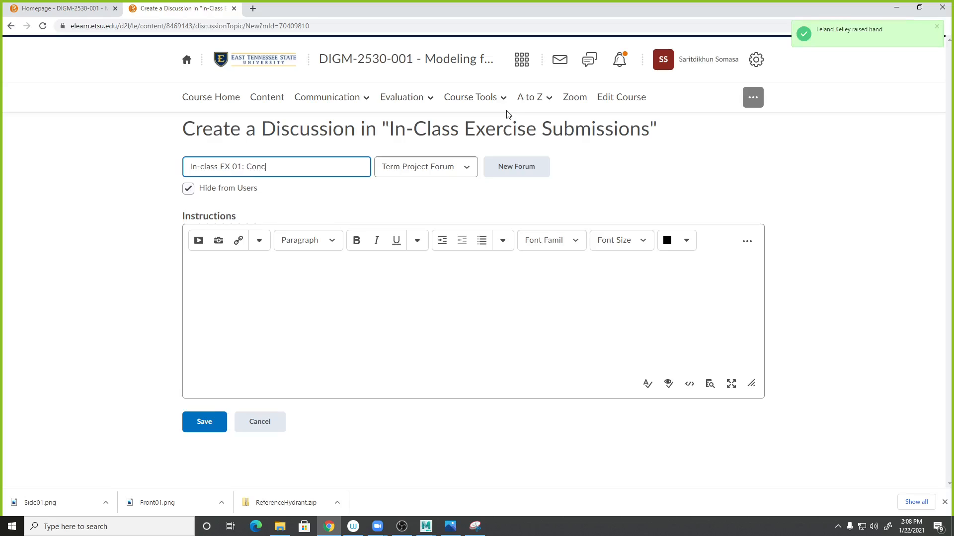
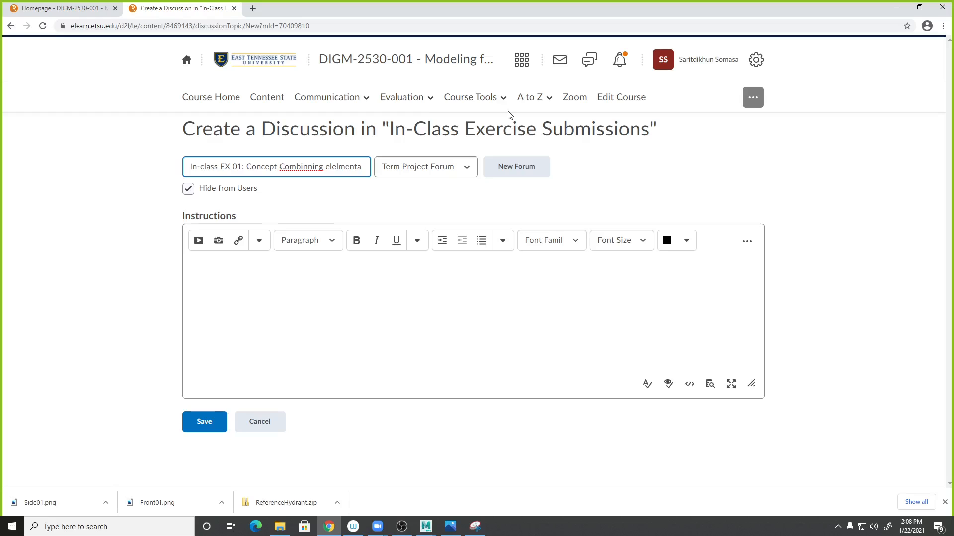
- Correct the spelling in the topic title to "In-class EX 01: Concept Combining elements"
right_click(308, 167)
left_click(324, 177)
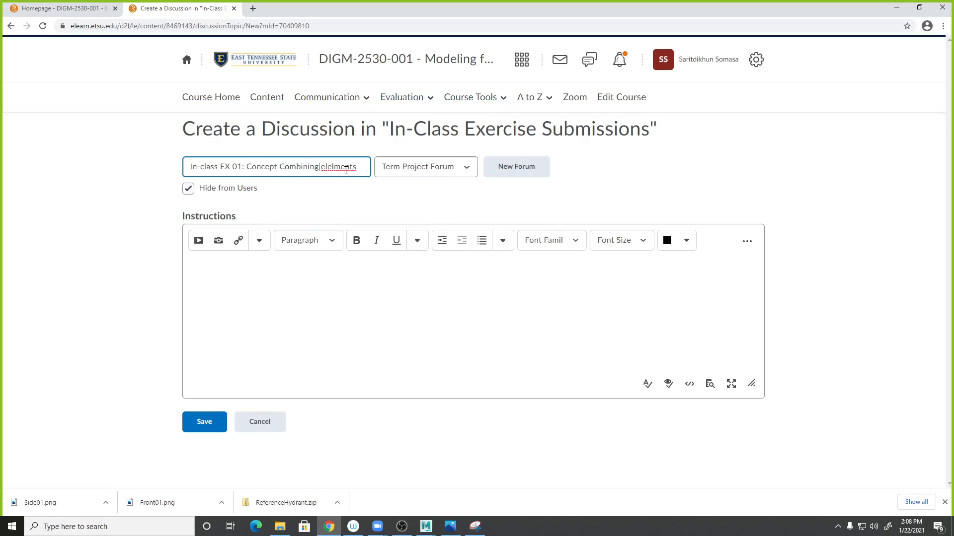
right_click(346, 170)
left_click(363, 177)
- Insert the image Concept01.JPG from the lage_Progress folder into the instructions, marking it as decorative
left_click(230, 266)
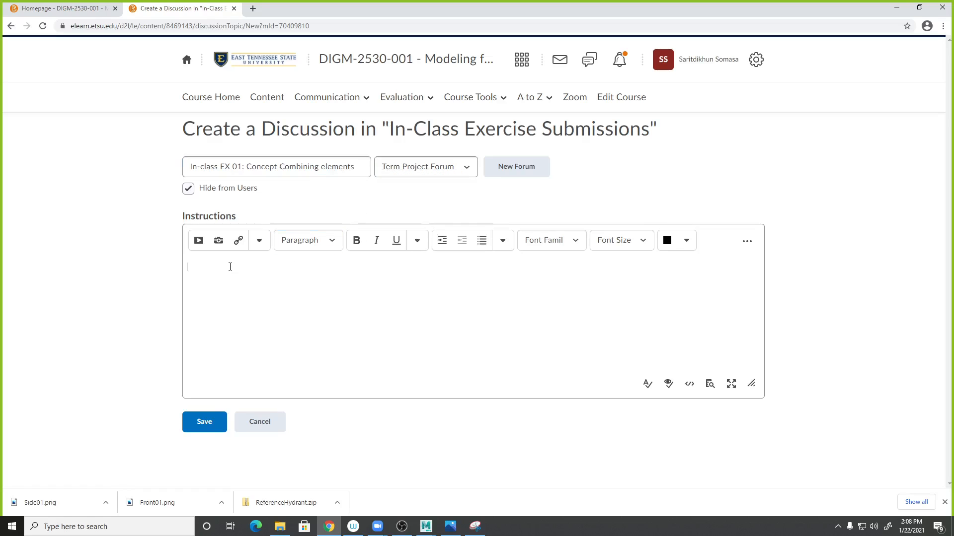
left_click(219, 242)
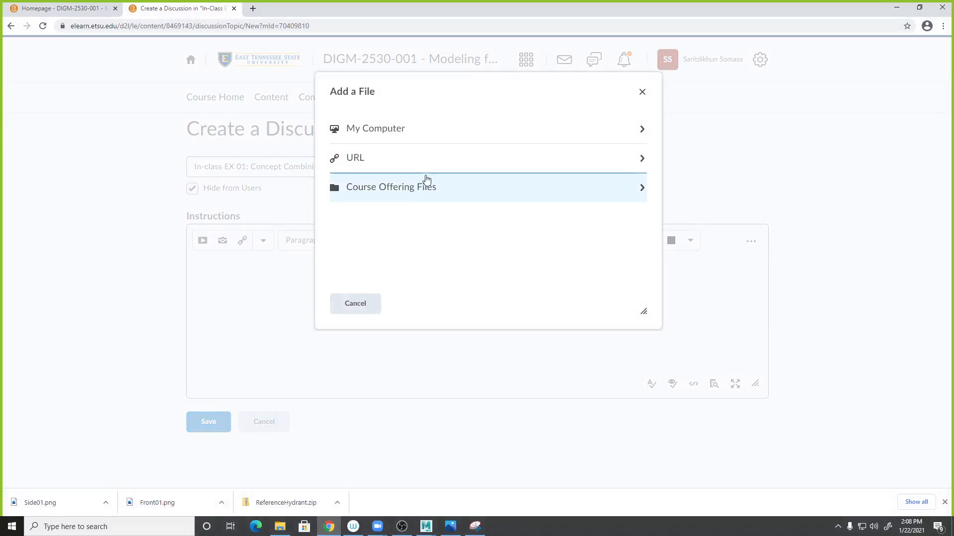
left_click(356, 131)
left_click(391, 147)
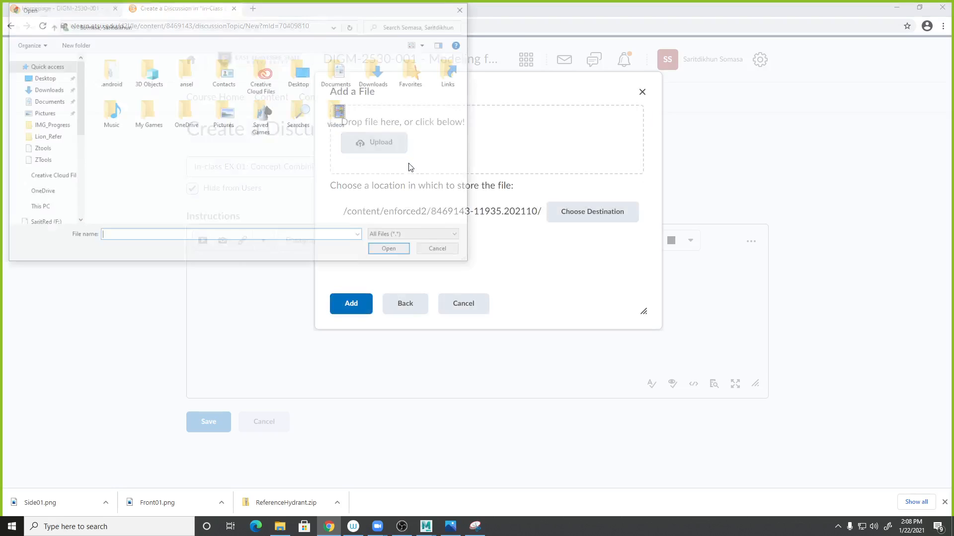
scroll(77, 197, "down", 5)
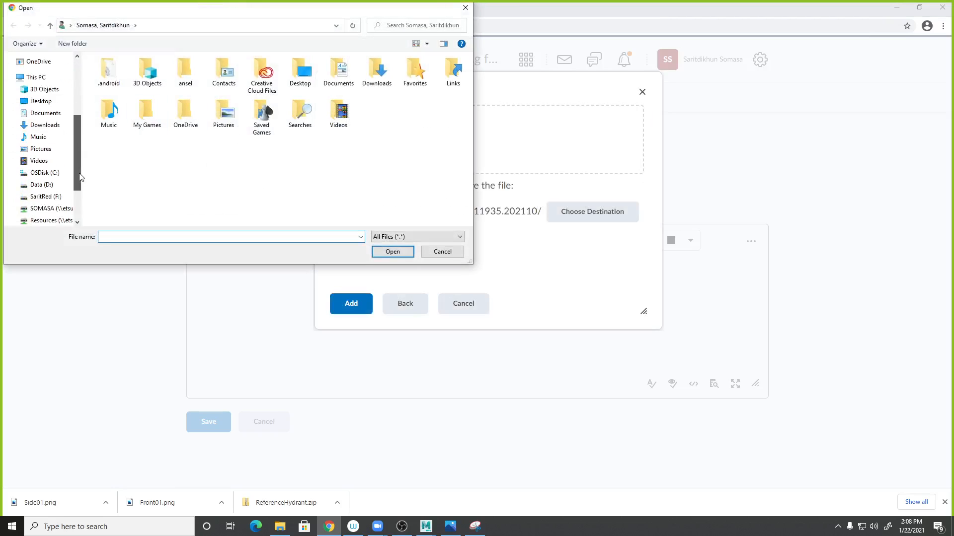
left_click(45, 141)
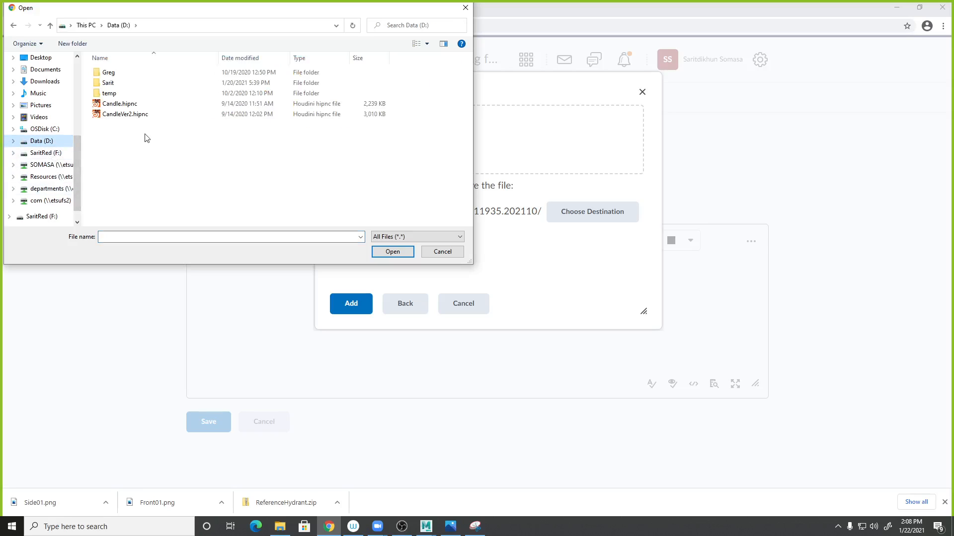
double_click(128, 83)
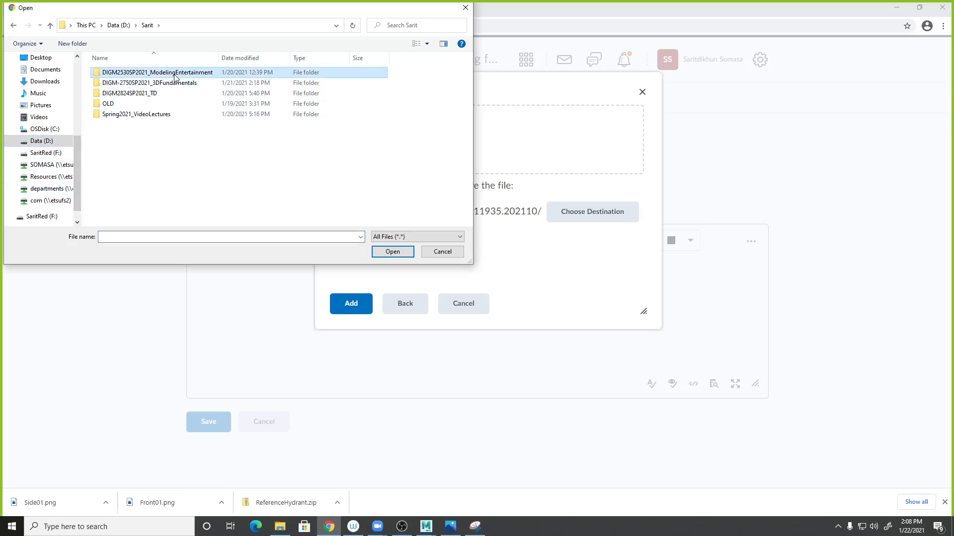
double_click(169, 73)
double_click(171, 75)
double_click(171, 76)
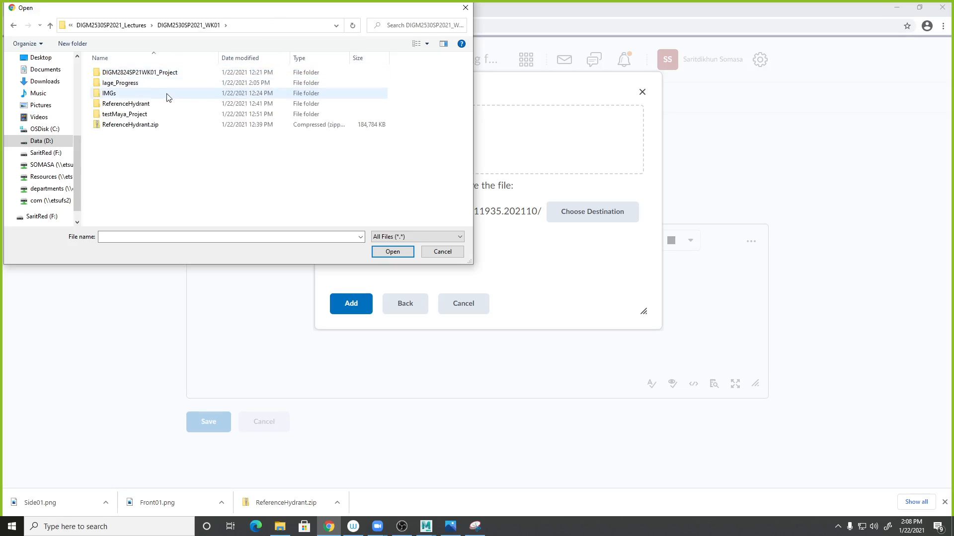
double_click(129, 84)
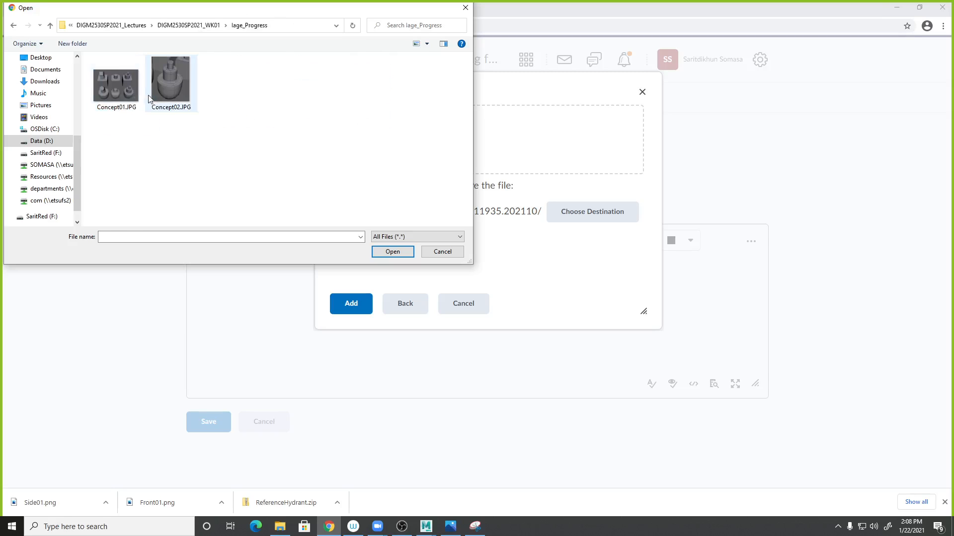
double_click(125, 93)
left_click(352, 304)
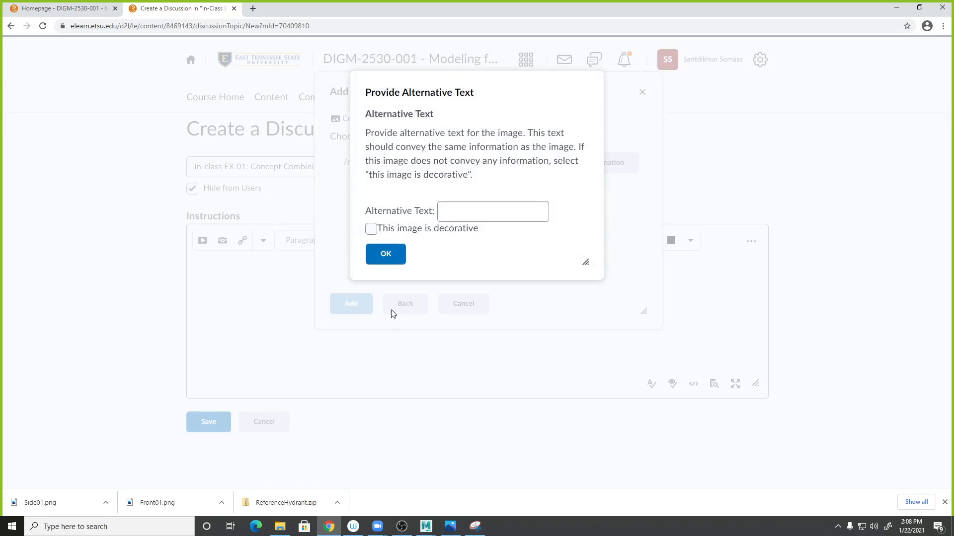
left_click(371, 229)
left_click(381, 256)
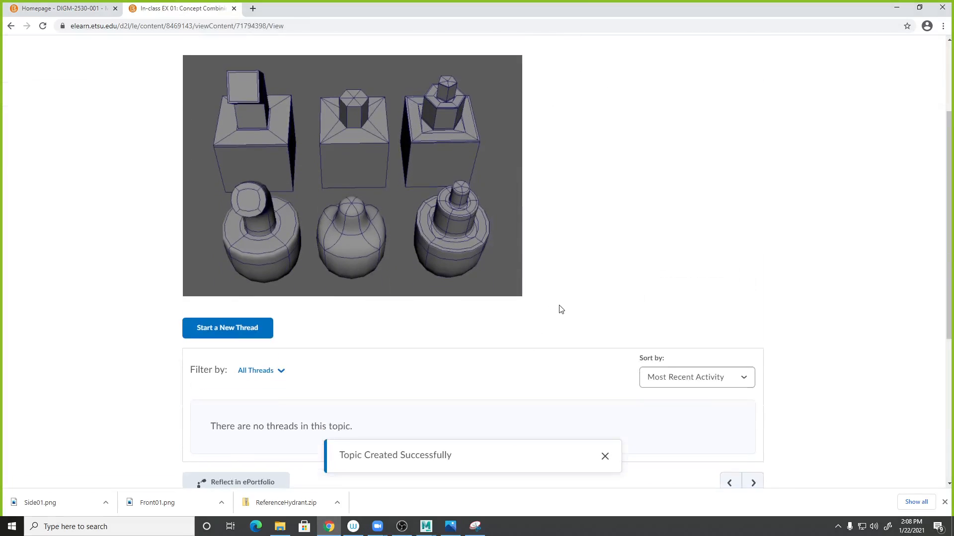
- Make the newly created discussion topic visible to users
scroll(560, 291, "down", 7)
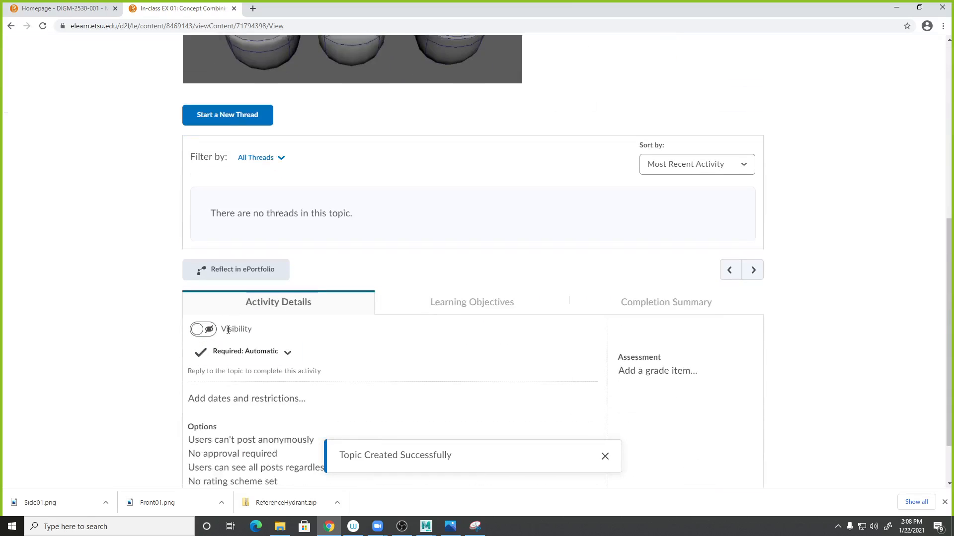
left_click(207, 331)
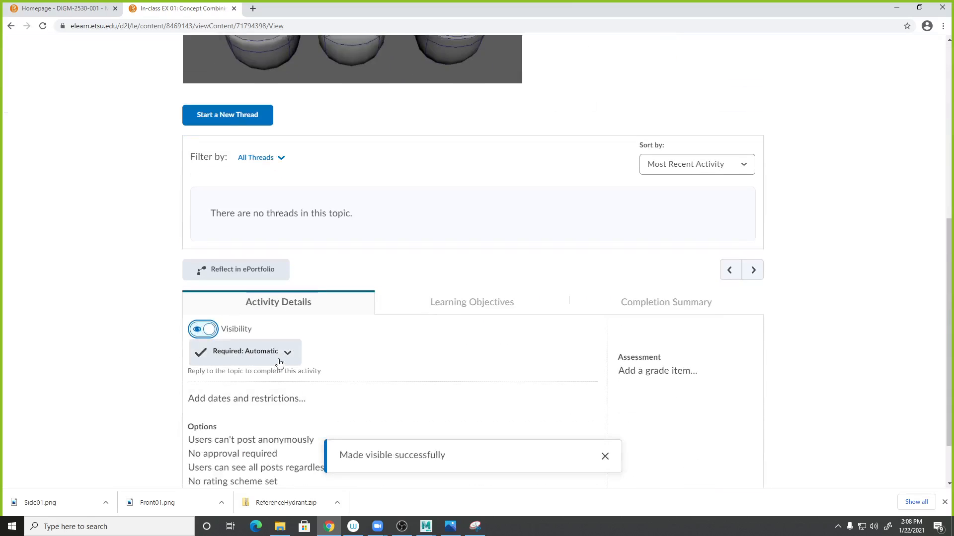
- Set the topic's due date to 1/25/2021 at 2:30 PM and save the restrictions
left_click(290, 398)
scroll(332, 401, "down", 3)
left_click(305, 273)
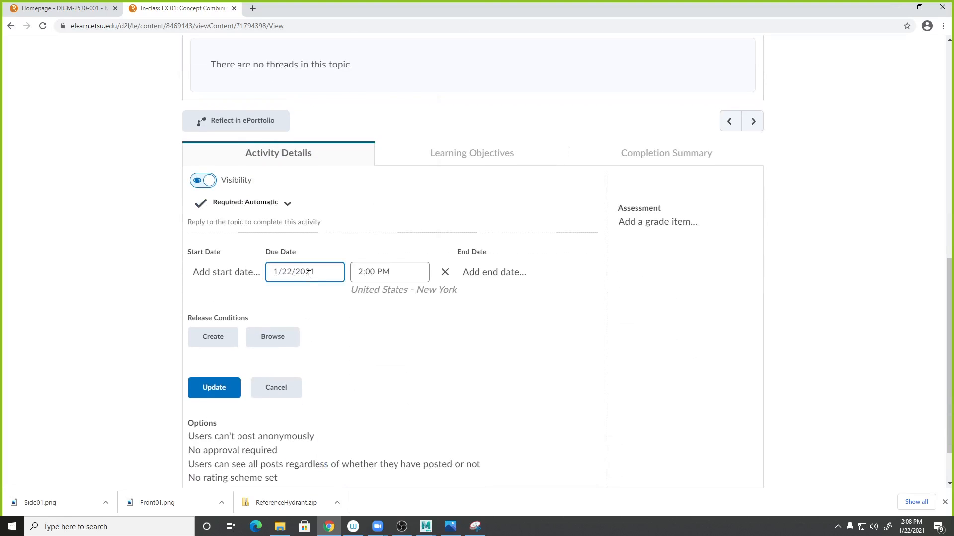
left_click(304, 221)
left_click(396, 272)
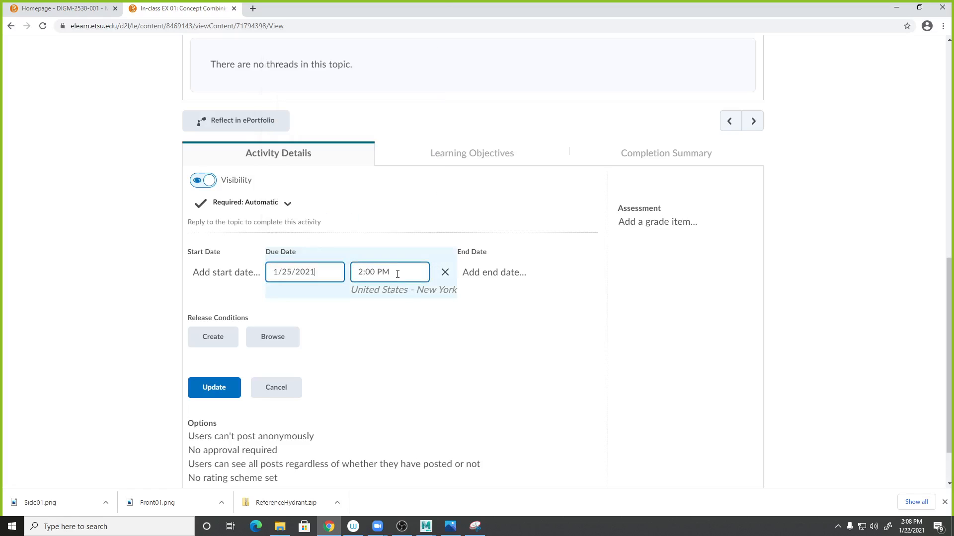
left_click(411, 338)
left_click(220, 386)
scroll(393, 227, "up", 8)
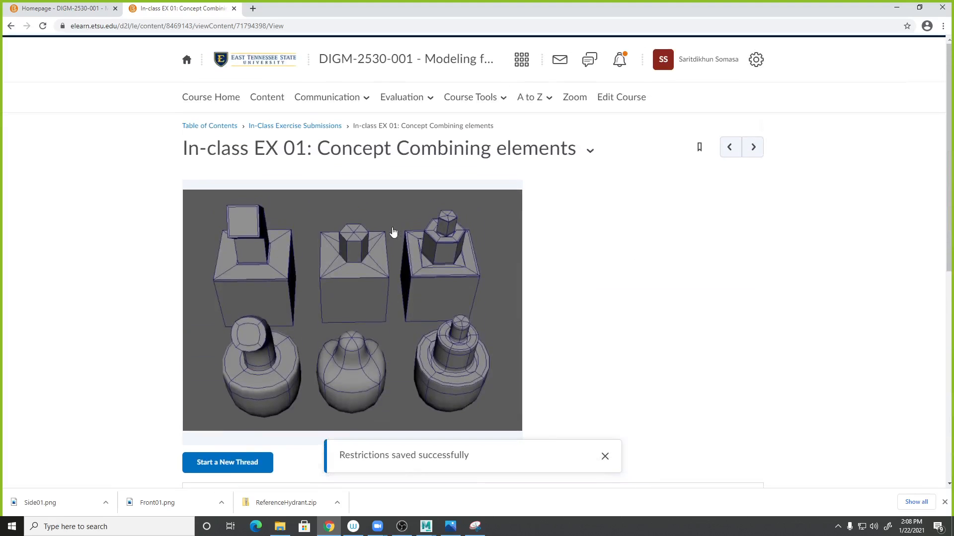
- Open the In-Class Exercise Submissions module and drag the In-class EX 01 topic higher in the list
left_click(269, 127)
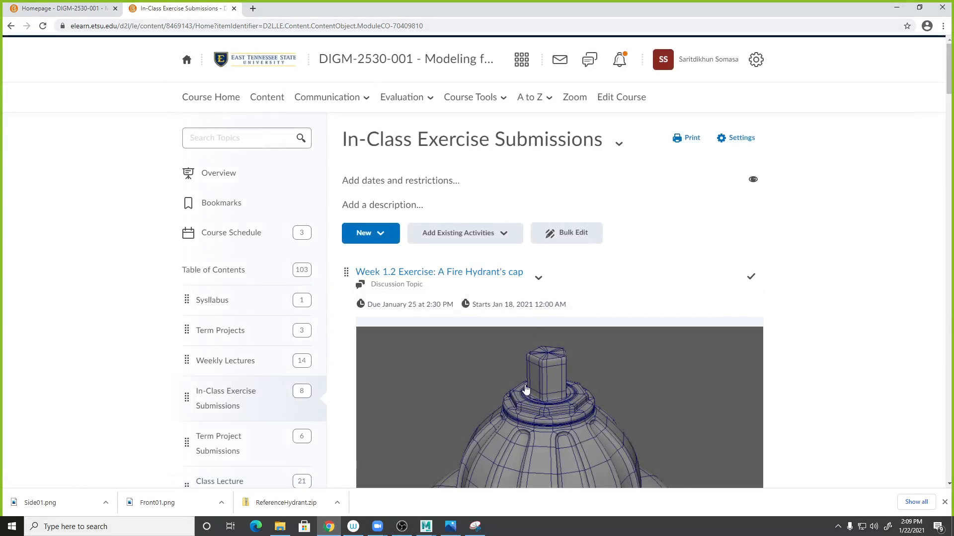
scroll(526, 388, "down", 4)
scroll(523, 389, "up", 3)
scroll(521, 373, "down", 10)
scroll(531, 414, "down", 20)
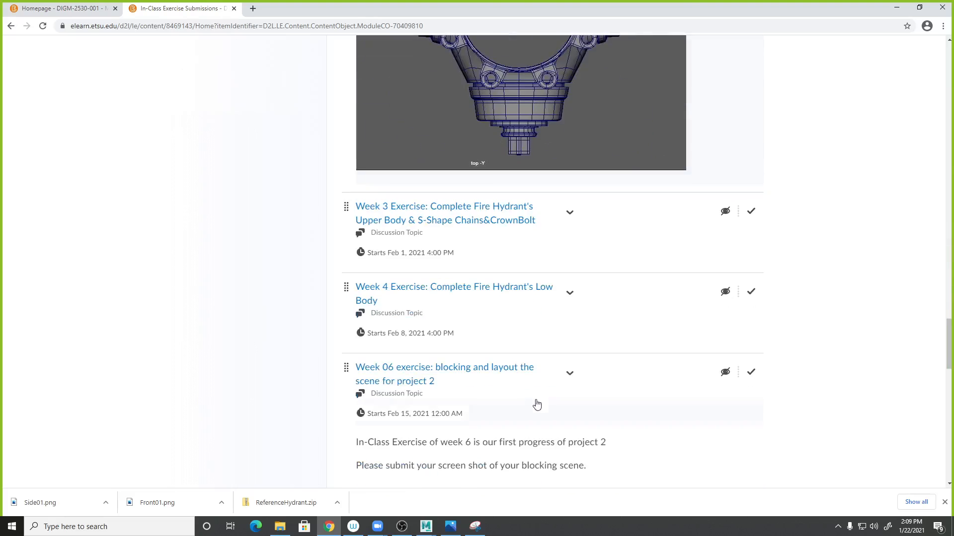
scroll(537, 405, "down", 15)
scroll(537, 404, "up", 4)
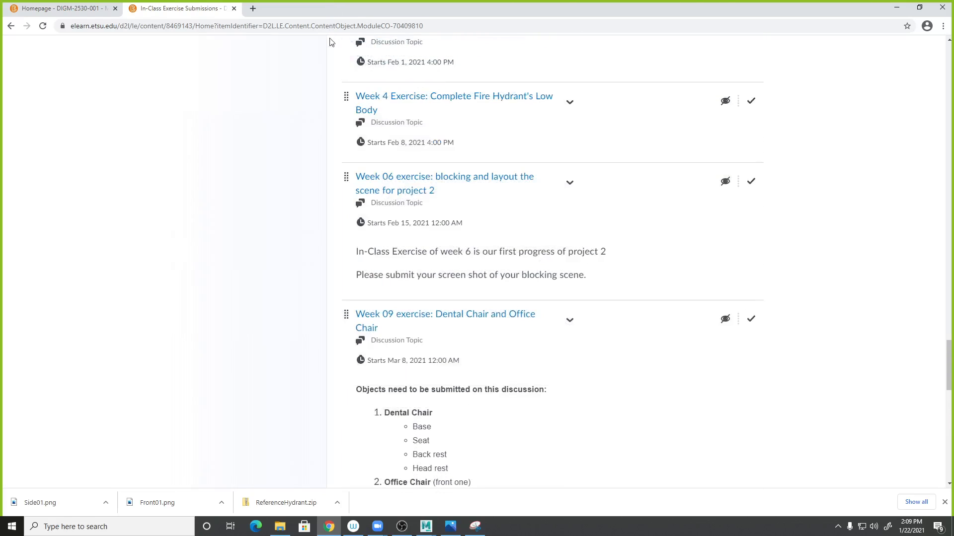
scroll(440, 278, "up", 5)
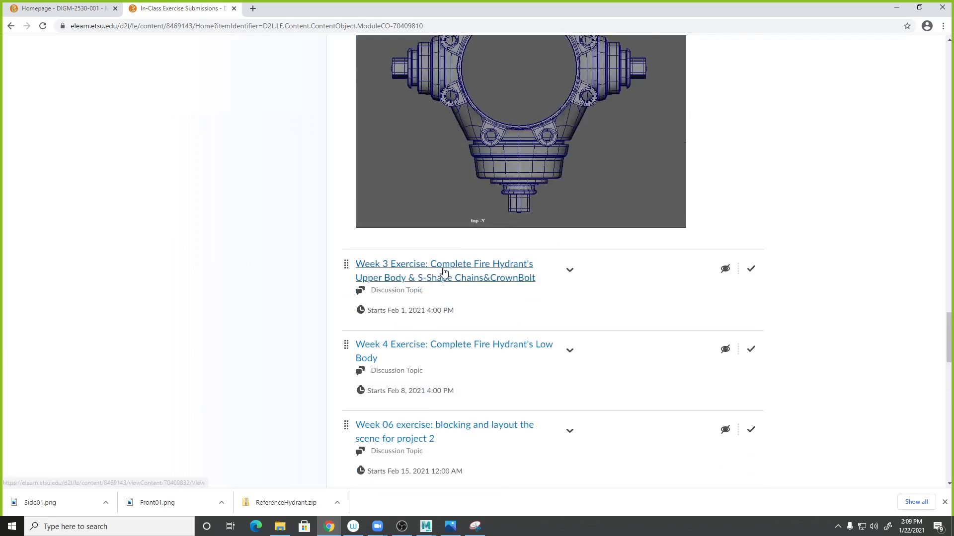
scroll(440, 275, "down", 18)
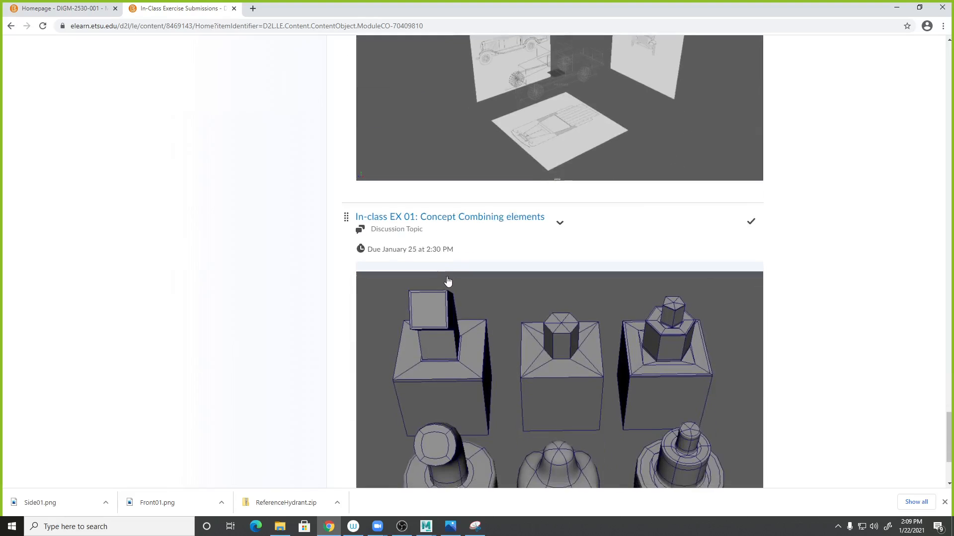
scroll(444, 282, "down", 3)
scroll(413, 250, "up", 4)
left_click_drag(347, 260, 341, 96)
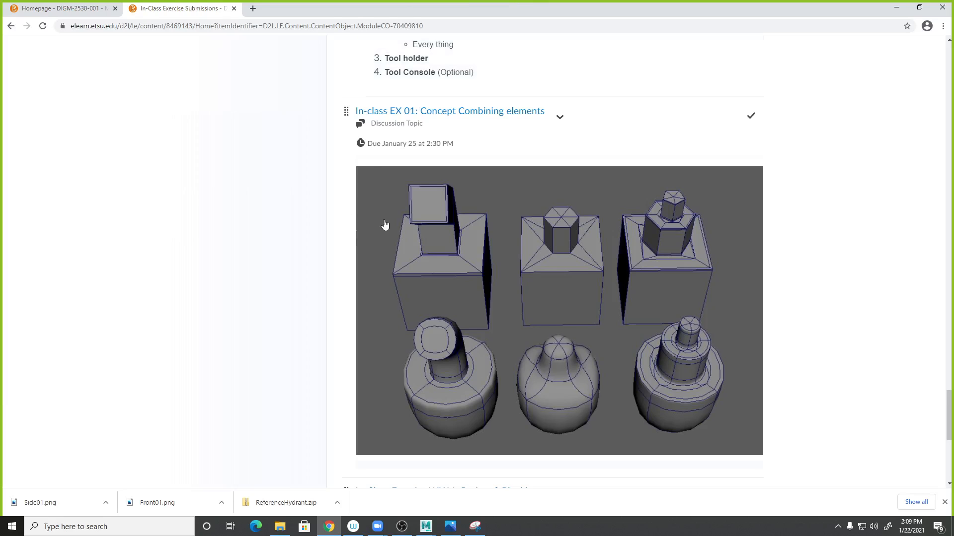
- Drag the In-class EX 01 topic further up, above the Week 4, Week 06 and Week 09 exercises
scroll(364, 229, "up", 2)
scroll(365, 229, "up", 4)
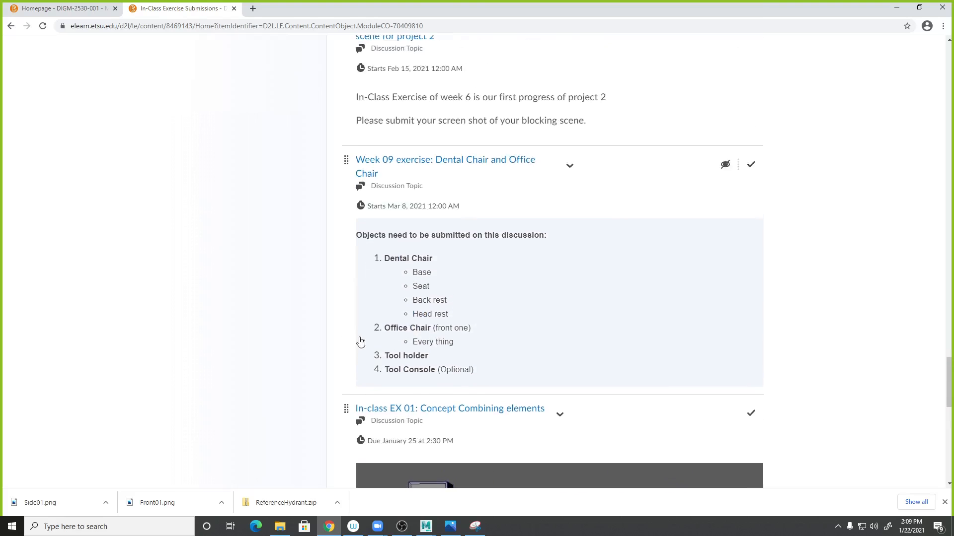
left_click_drag(346, 408, 357, 166)
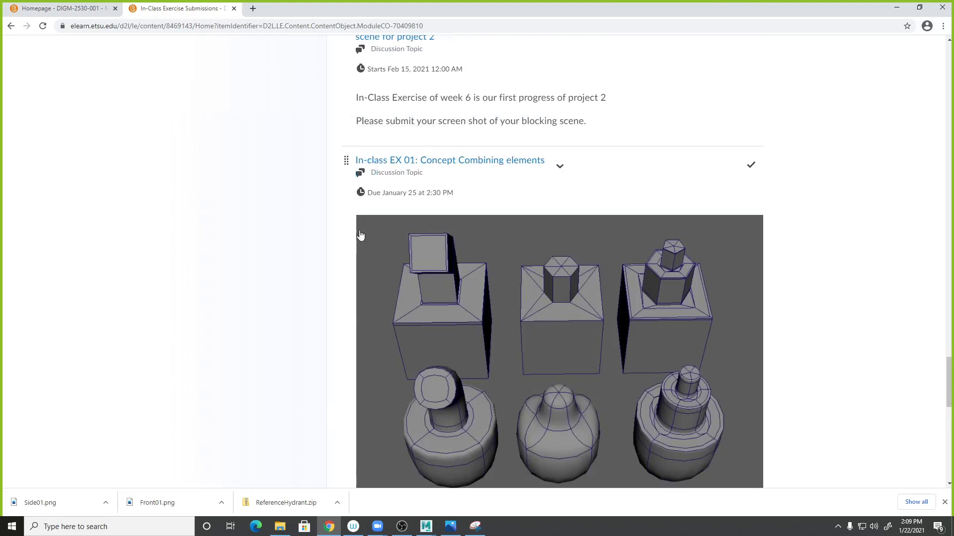
left_click_drag(347, 359, 362, 179)
- Move the In-class EX 01 topic above the Week 3 exercise, directly after the Week 2 exercise
scroll(362, 179, "up", 2)
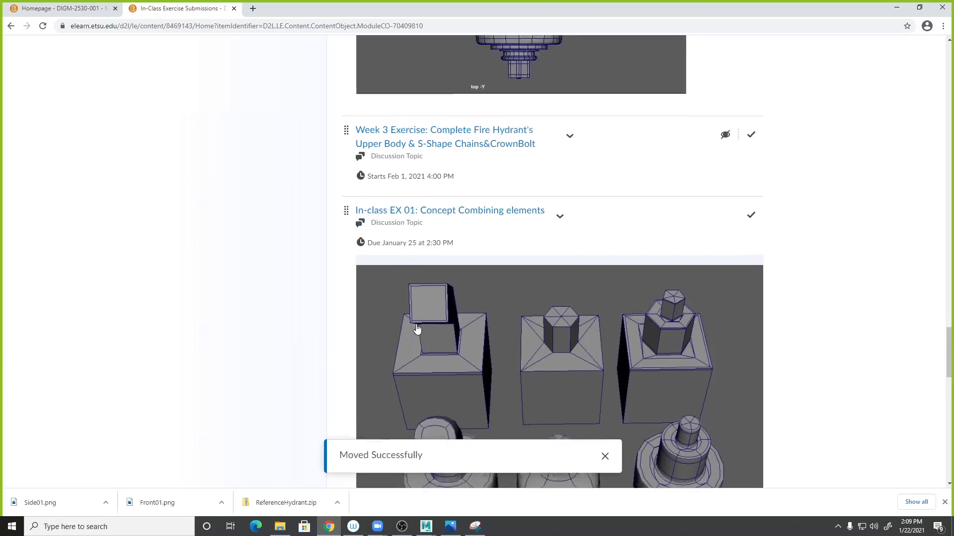
scroll(374, 290, "up", 4)
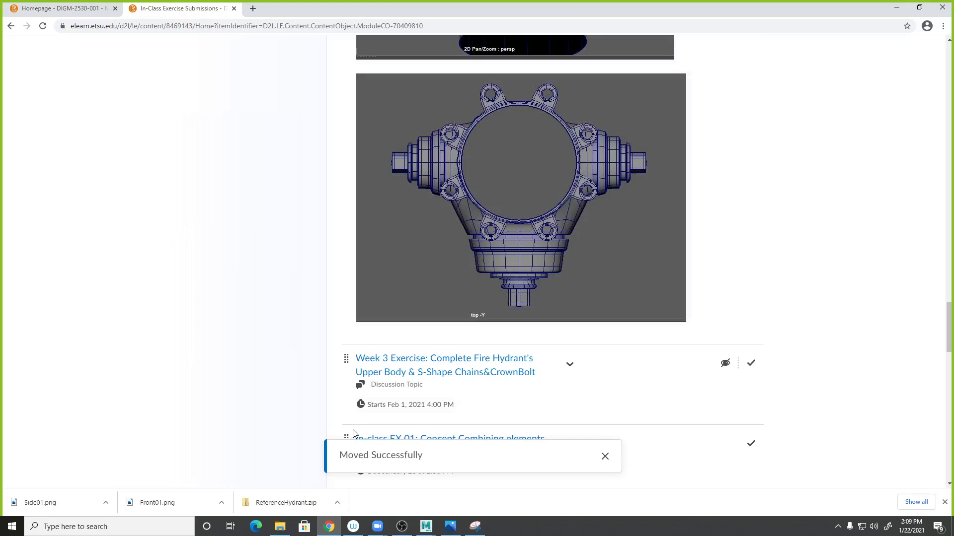
left_click_drag(345, 436, 340, 338)
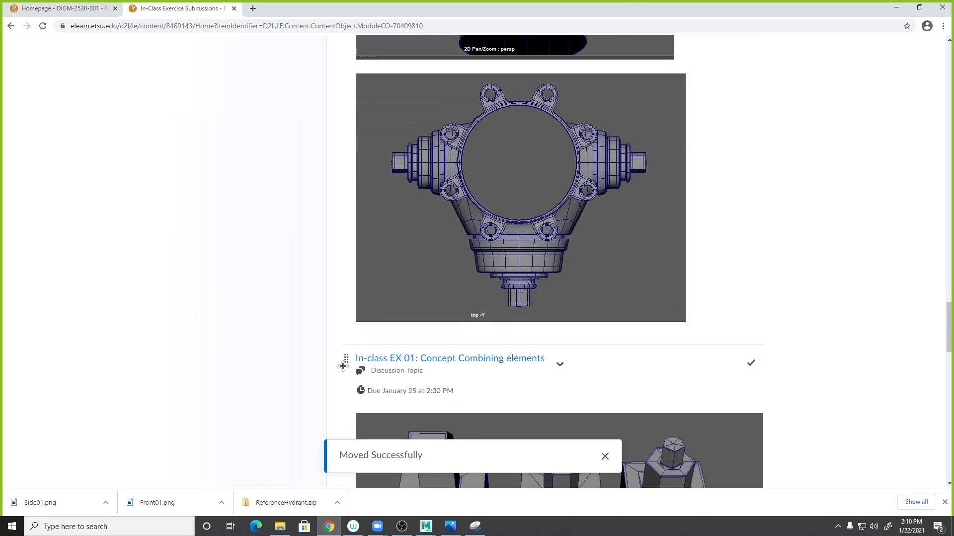
left_click_drag(346, 351, 334, 170)
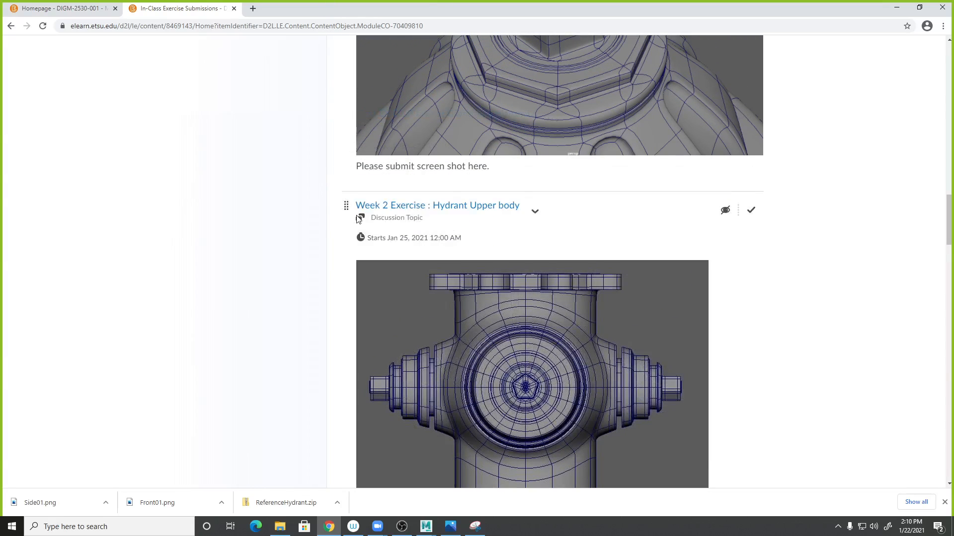
- Scroll through the module to review the order of the exercise topics
scroll(547, 355, "down", 18)
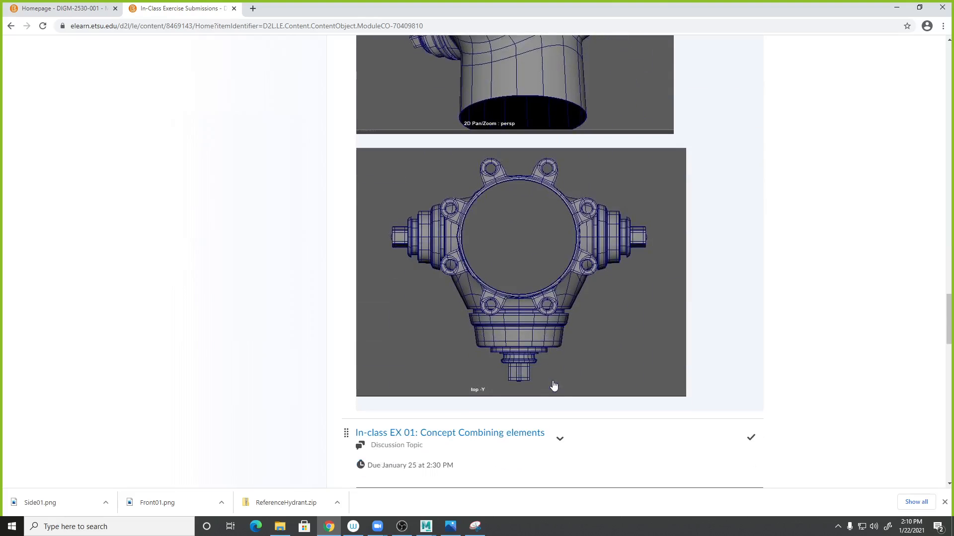
left_click_drag(948, 313, 939, 80)
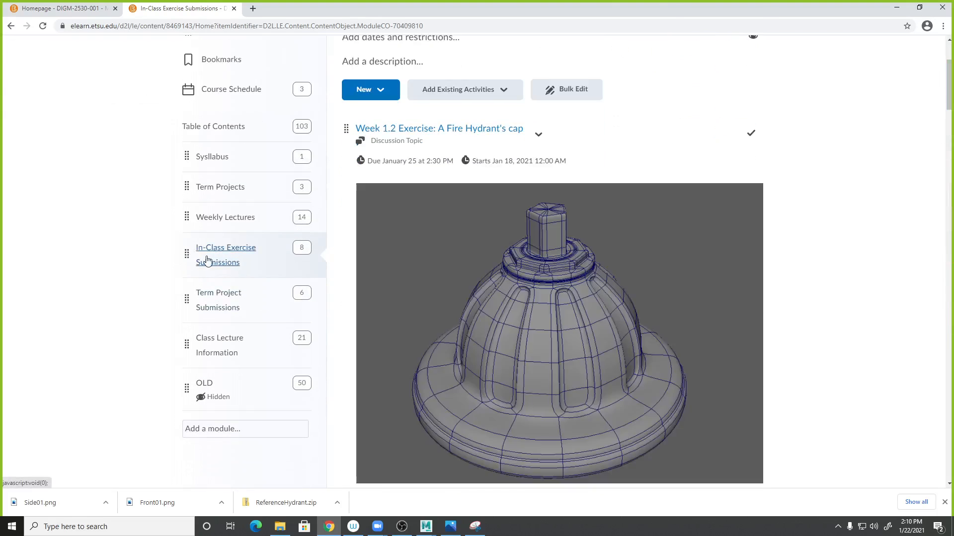
scroll(545, 404, "down", 6)
scroll(560, 401, "up", 6)
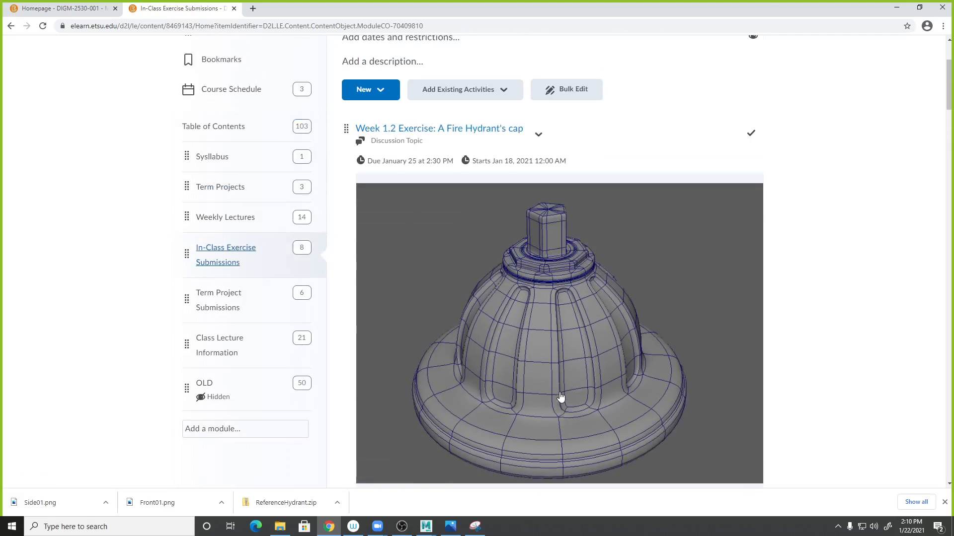
scroll(589, 324, "down", 15)
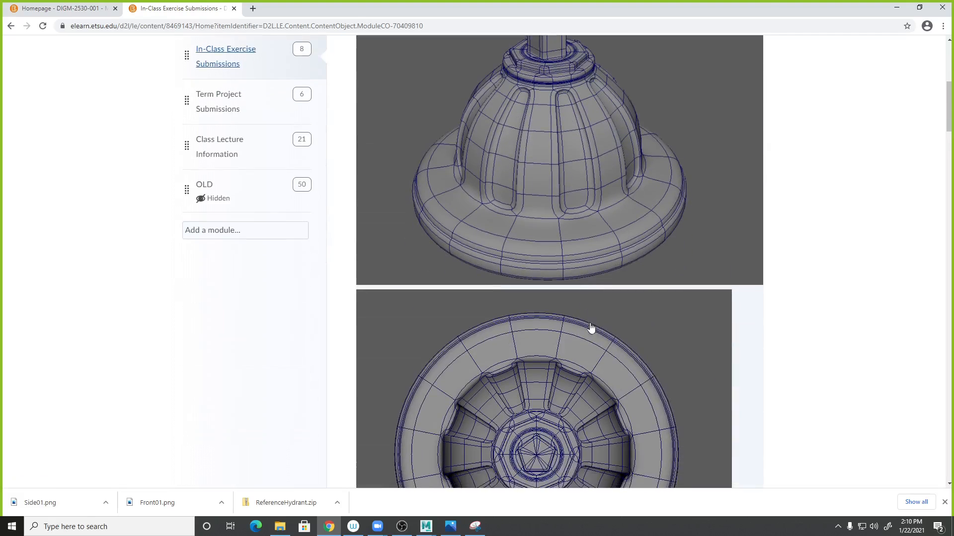
scroll(589, 335, "down", 20)
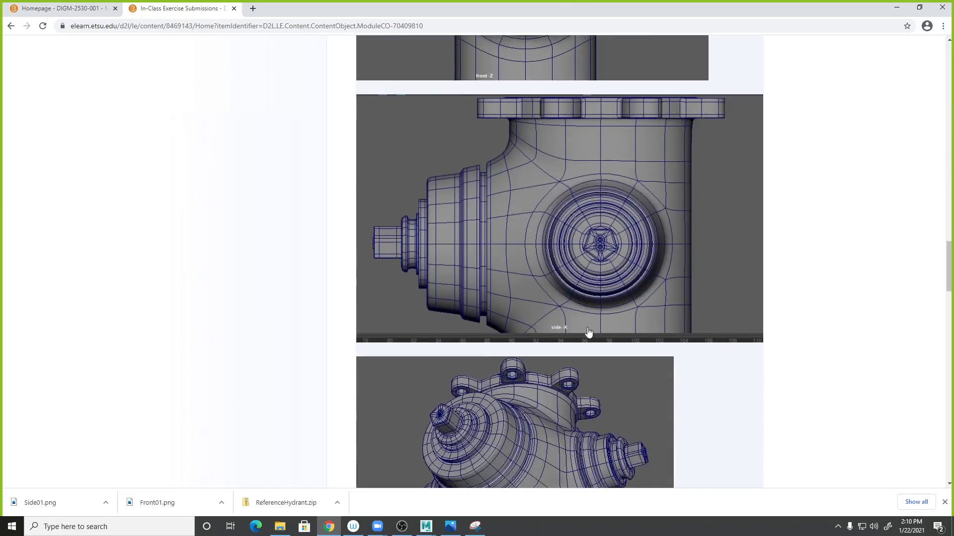
scroll(579, 333, "down", 5)
scroll(579, 323, "up", 8)
left_click_drag(346, 359, 339, 174)
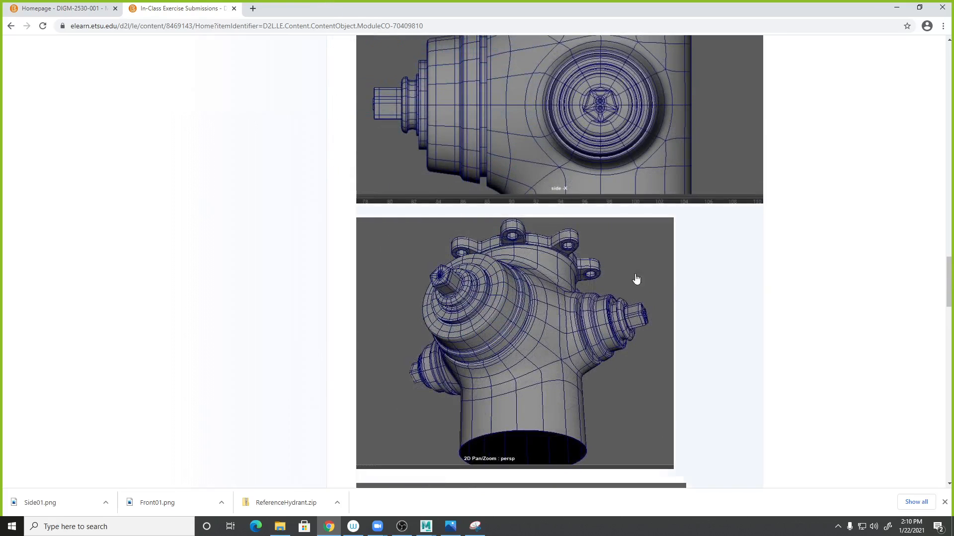
left_click_drag(948, 295, 921, 54)
- Move the In-Class Exercise Submissions module up one position in the table of contents
left_click(619, 144)
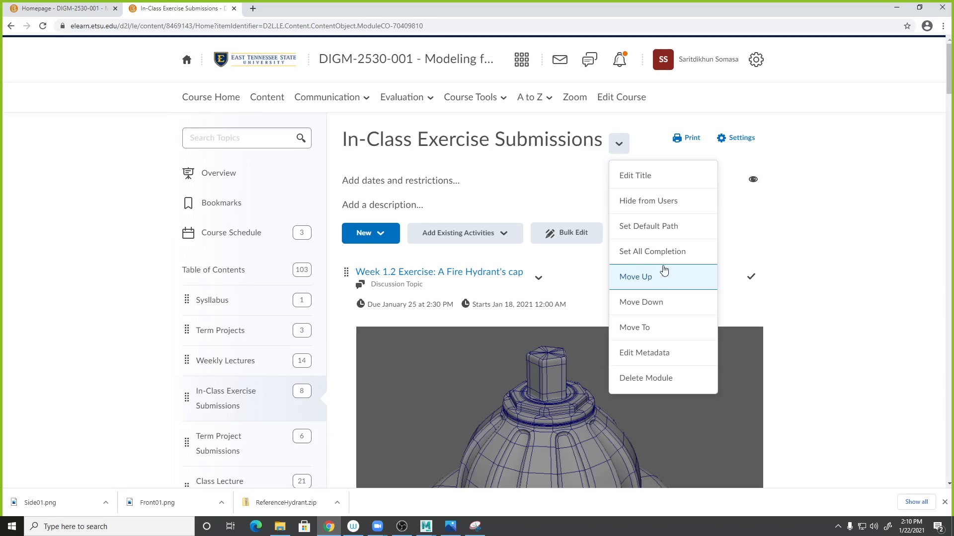
left_click(652, 284)
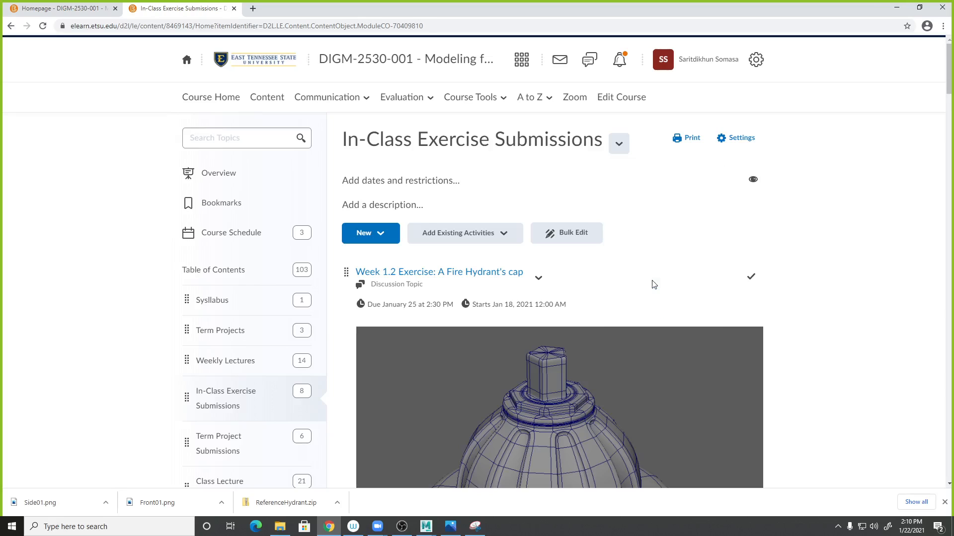
- Move the In-class EX 01 topic up one position within the module
scroll(641, 355, "down", 3)
scroll(642, 351, "down", 15)
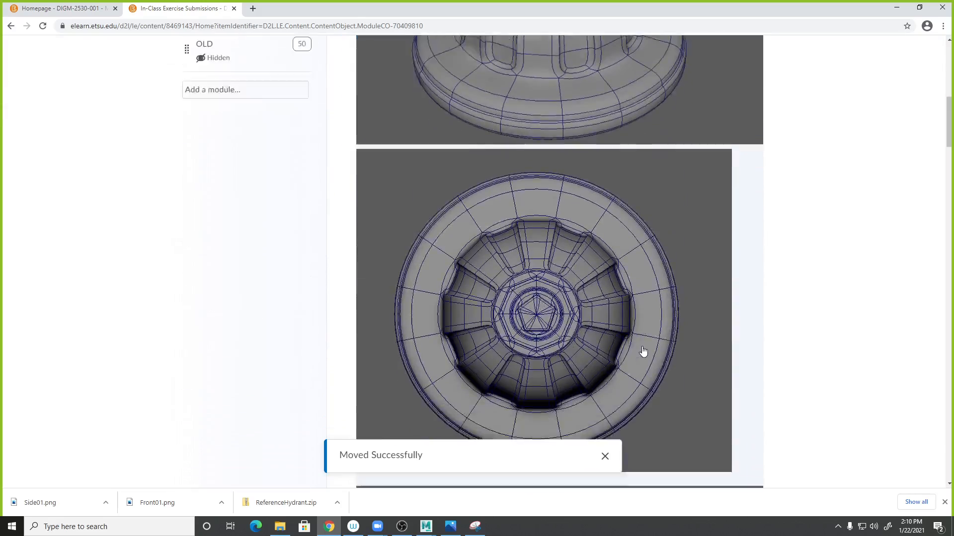
scroll(643, 348, "down", 10)
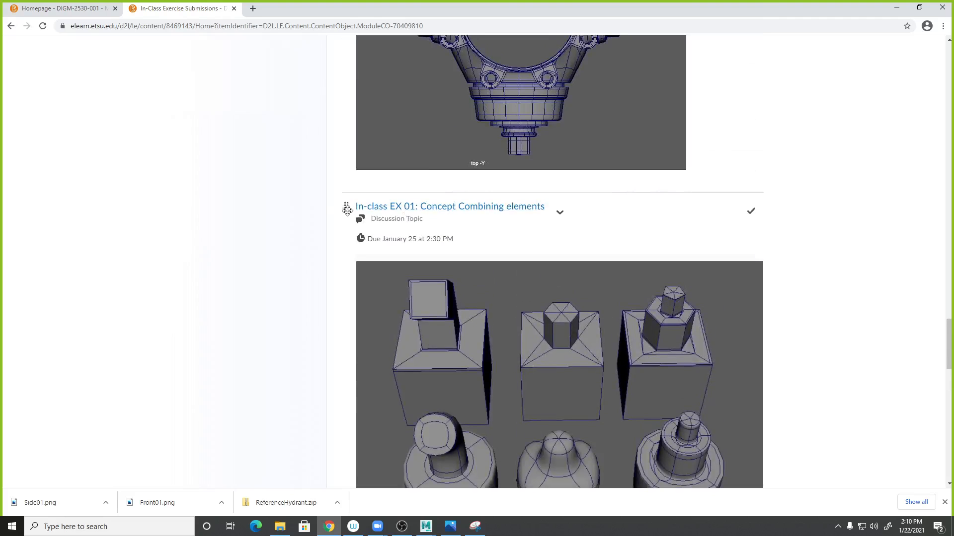
left_click(559, 212)
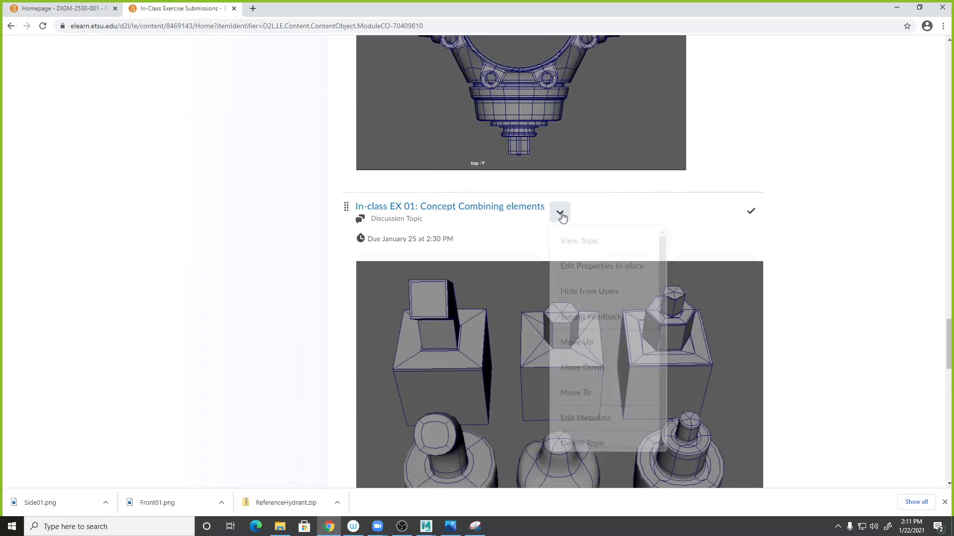
left_click(592, 351)
- Move the In-class EX 01 topic up again so it becomes the first topic in the module
scroll(579, 308, "down", 5)
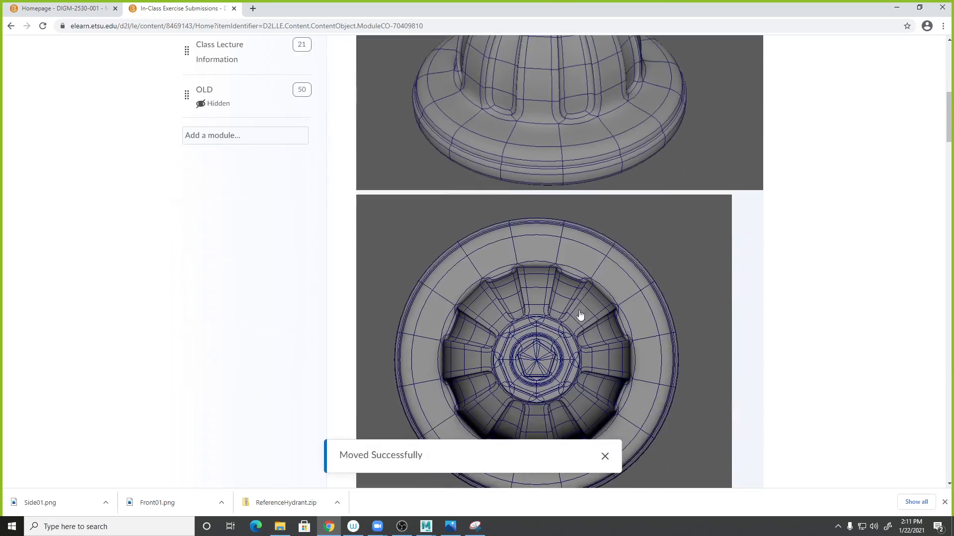
scroll(580, 314, "down", 12)
scroll(577, 311, "up", 6)
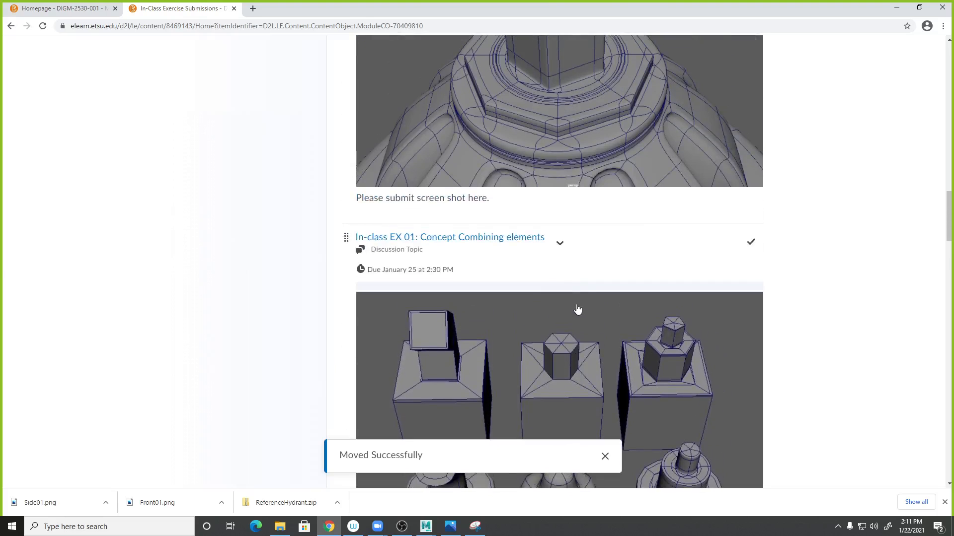
left_click(560, 243)
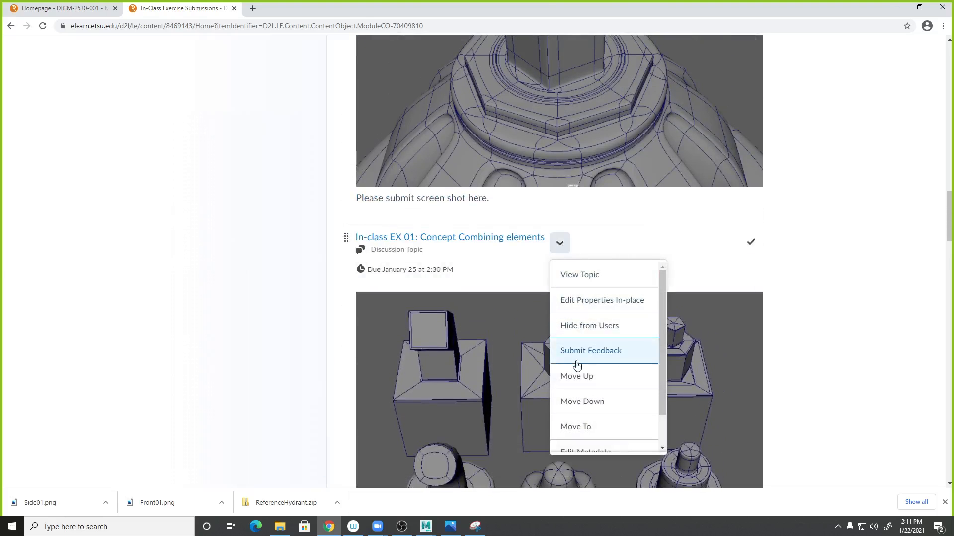
left_click(576, 377)
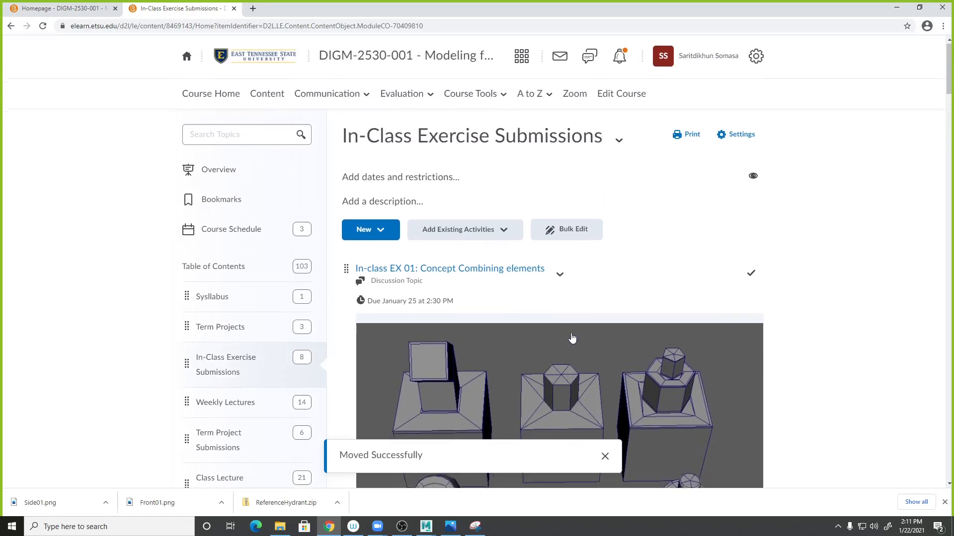
- Remove the start date of the Week 1.2 Exercise topic and set its due date to 1/29/2021, 2:30 PM
scroll(572, 339, "down", 5)
scroll(568, 334, "up", 4)
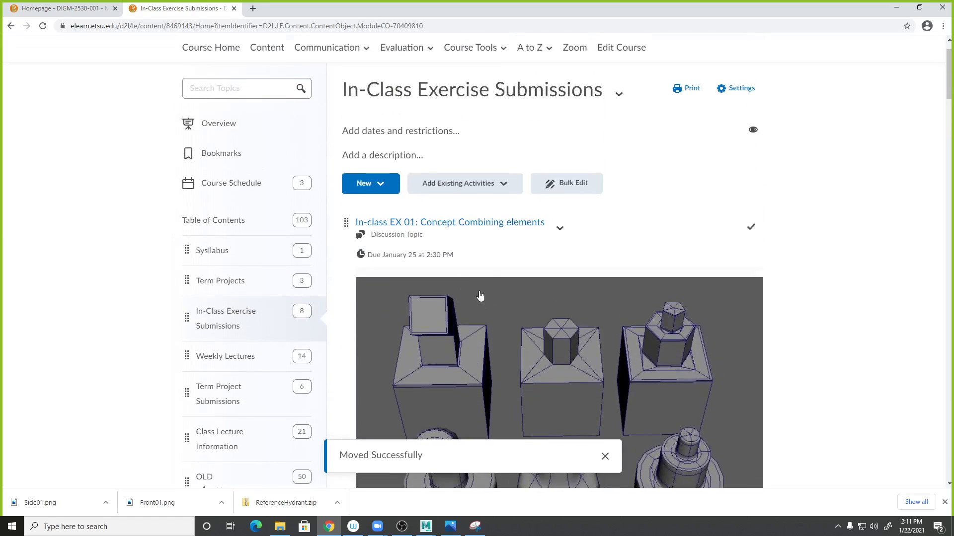
scroll(479, 299, "down", 10)
scroll(489, 299, "up", 2)
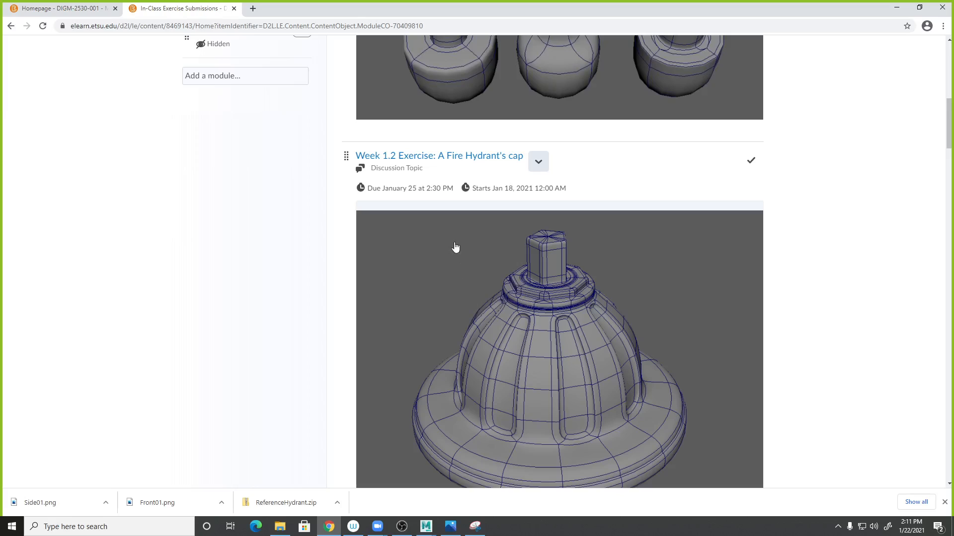
left_click(428, 195)
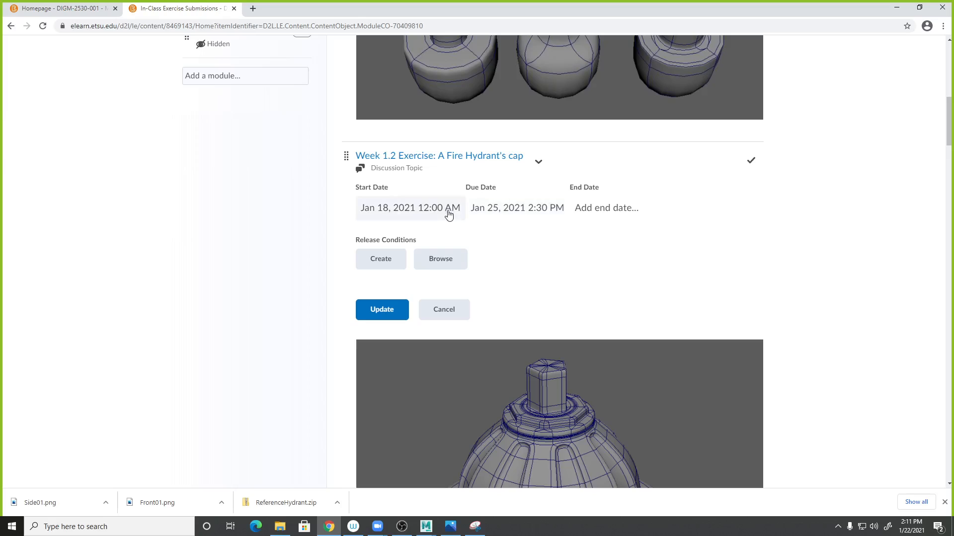
left_click(449, 213)
left_click(534, 208)
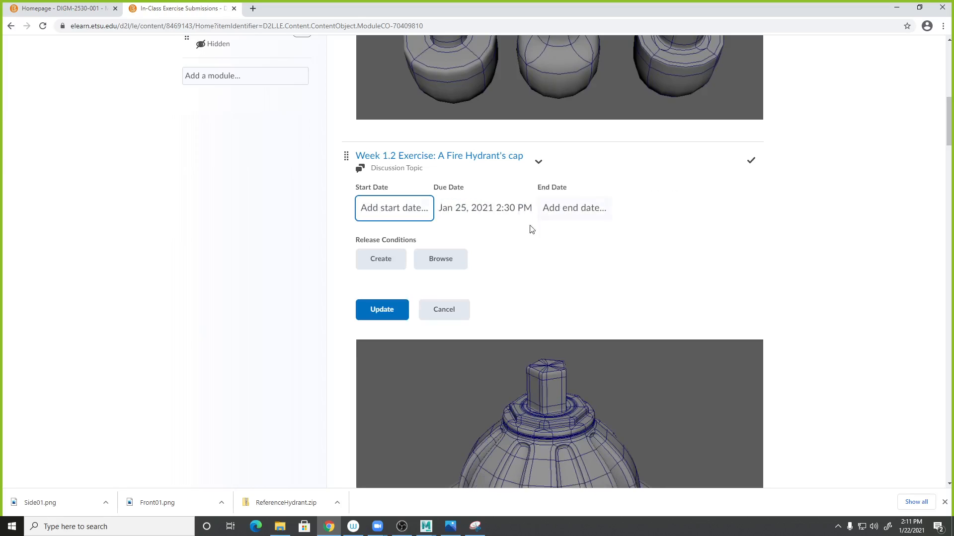
left_click(505, 210)
left_click(507, 210)
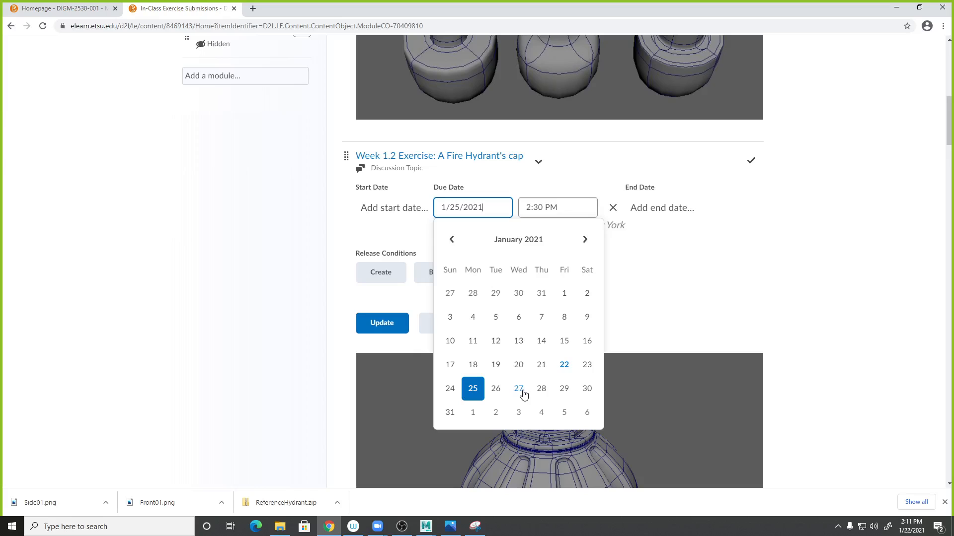
left_click(566, 395)
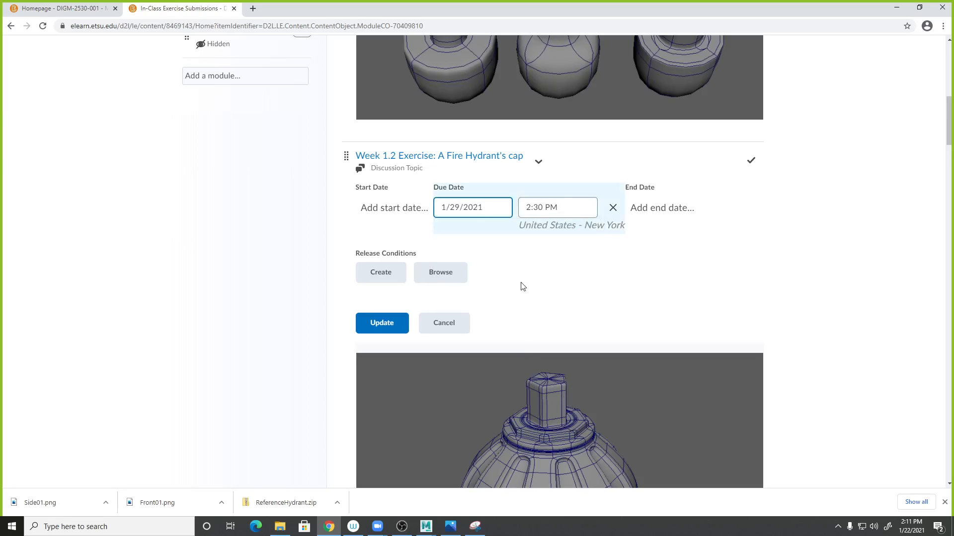
left_click(393, 332)
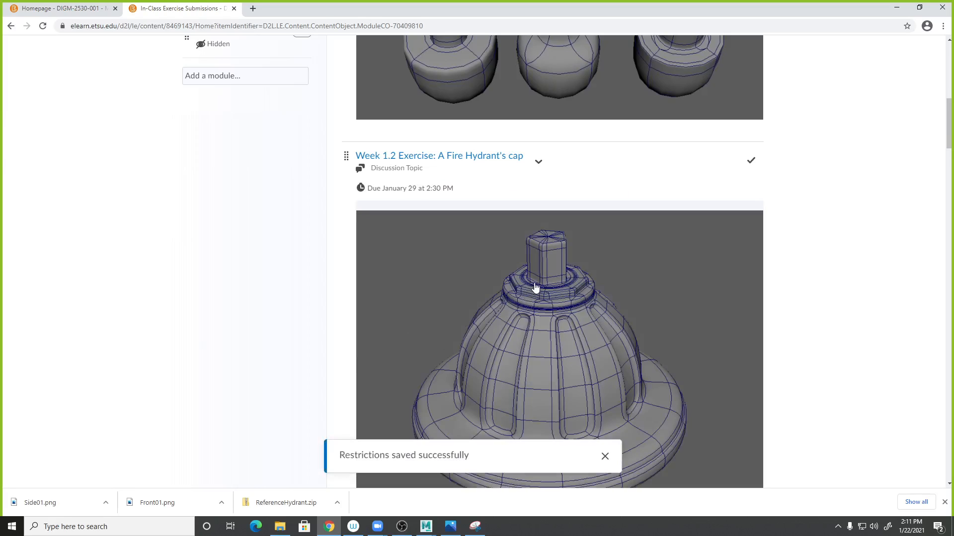
- Open the Week 1.2 Exercise topic and rename it to "Week 2 Exercise: A Fire Hydrant's cap"
left_click(405, 157)
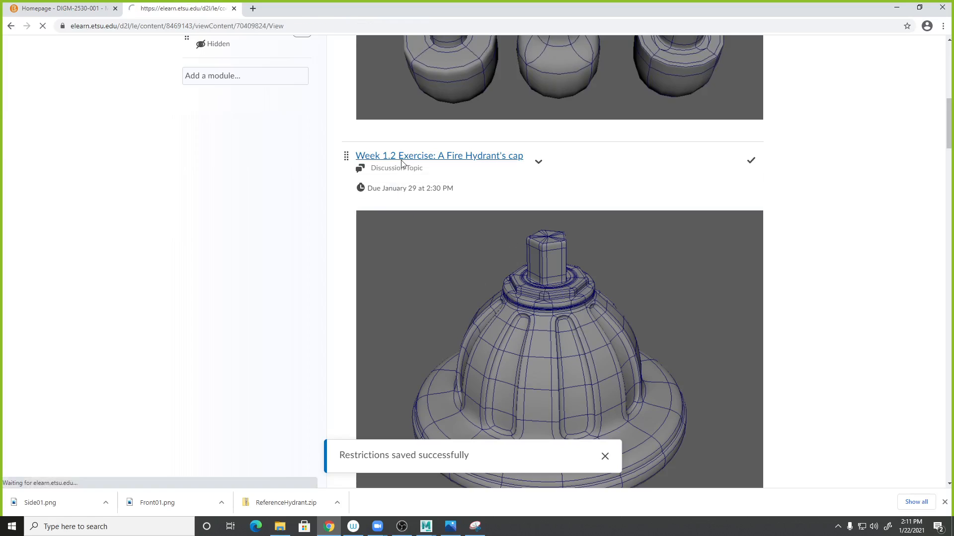
left_click(260, 151)
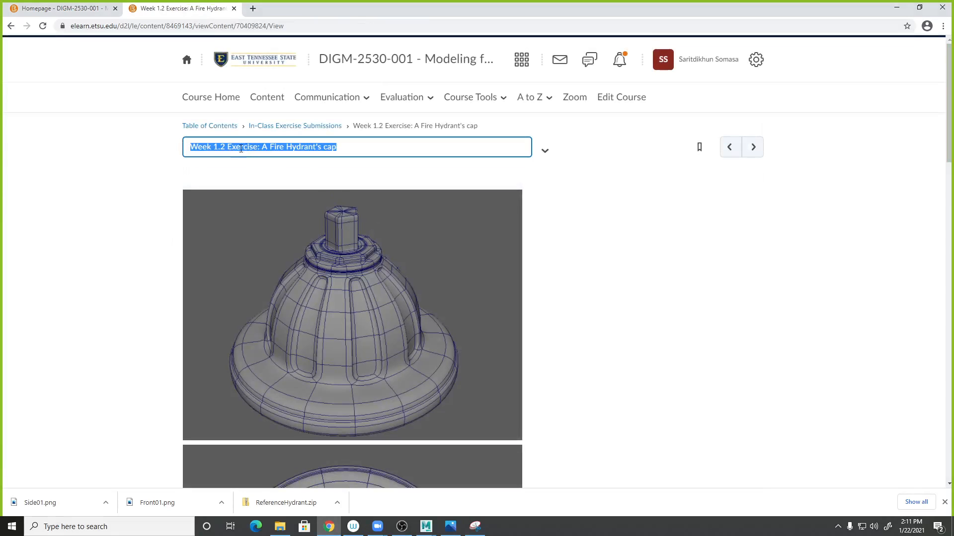
left_click(219, 148)
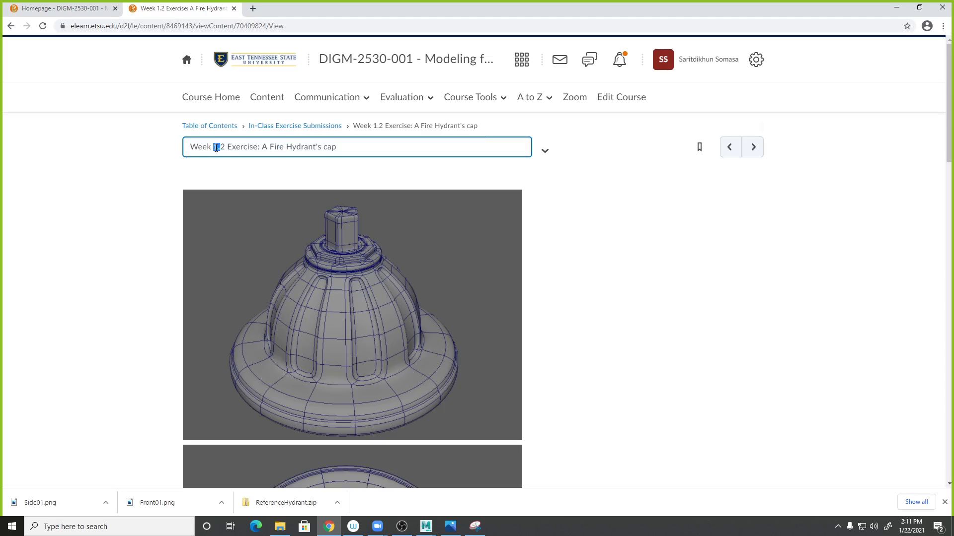
key("BackSpace")
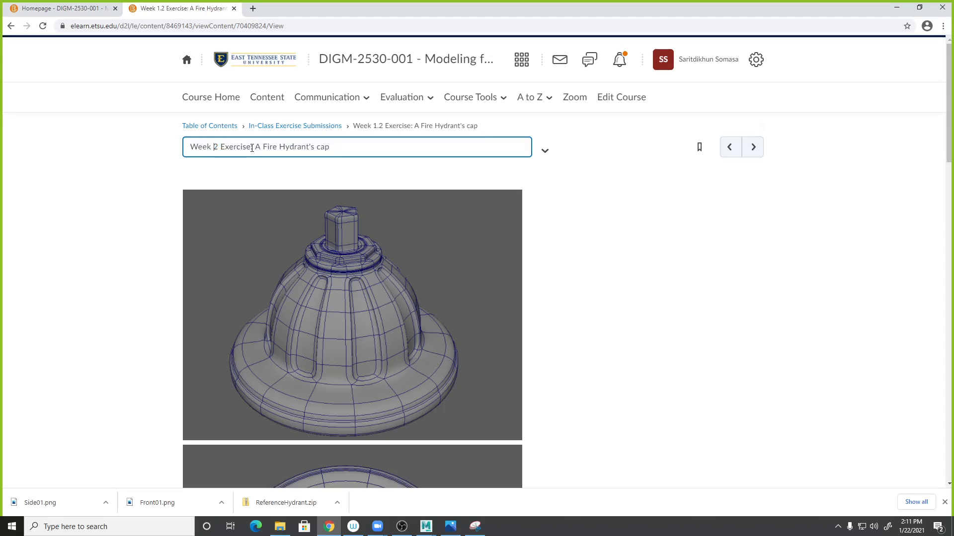
scroll(574, 300, "down", 20)
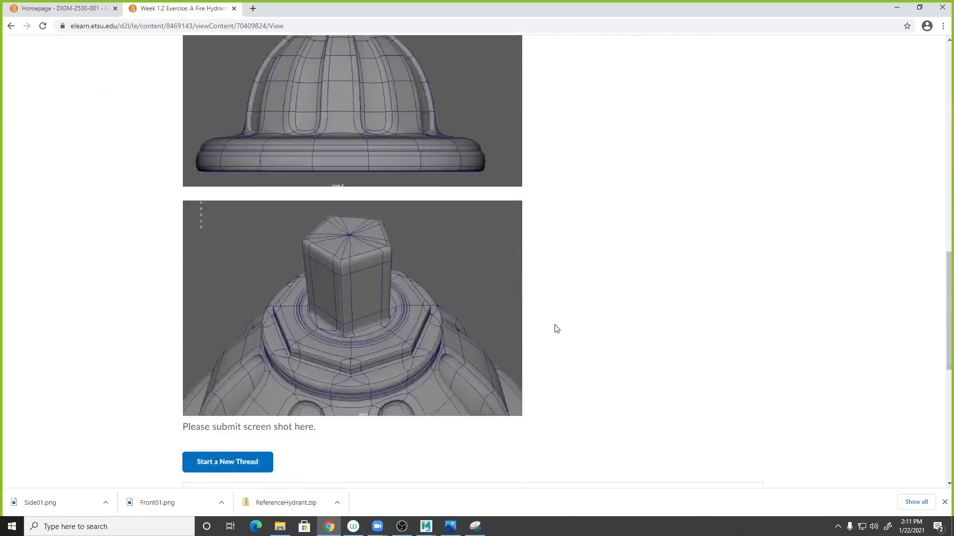
scroll(542, 318, "down", 3)
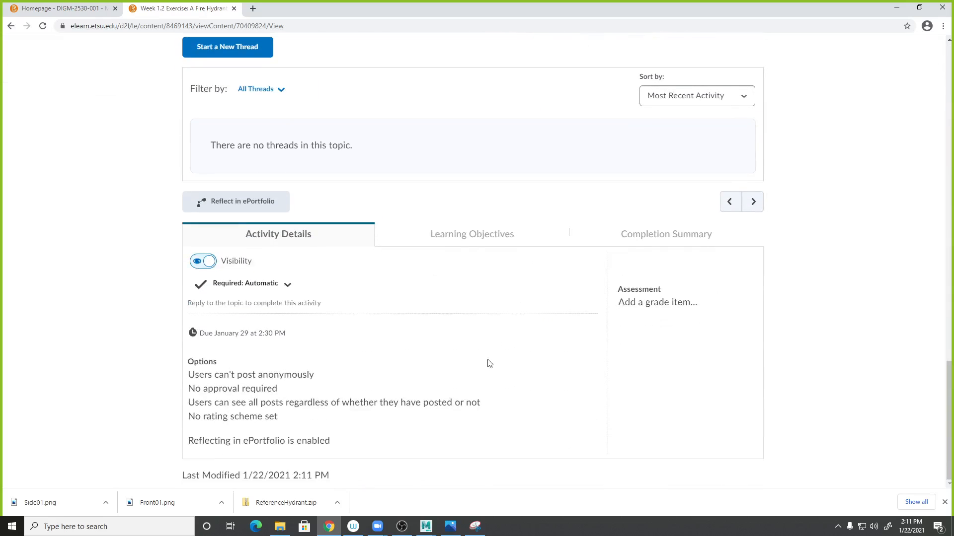
scroll(468, 325, "up", 15)
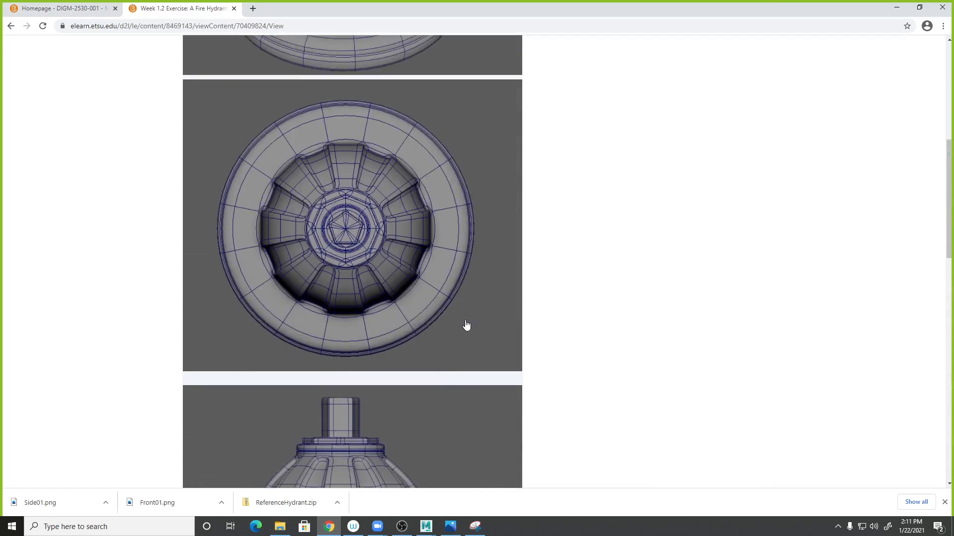
left_click(627, 345)
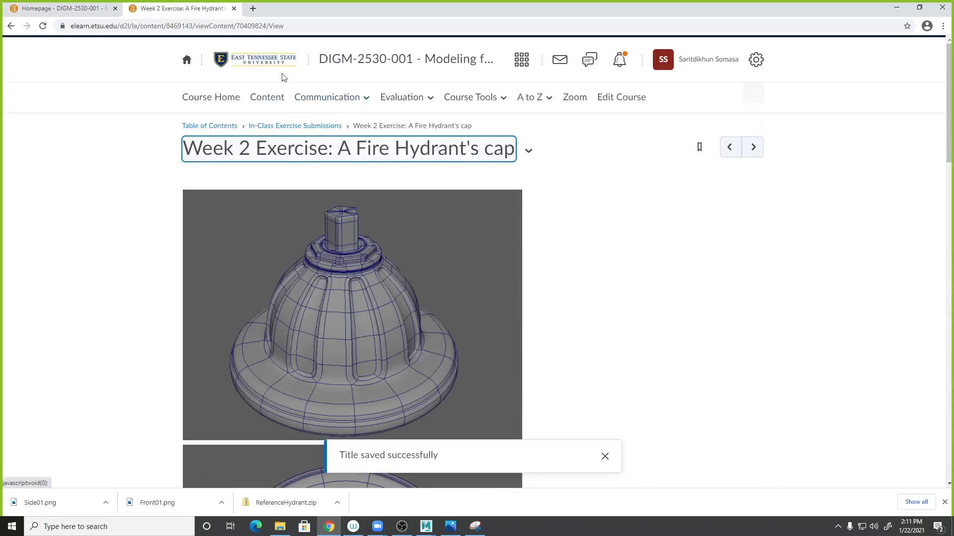
- Open the course administration page
left_click(604, 98)
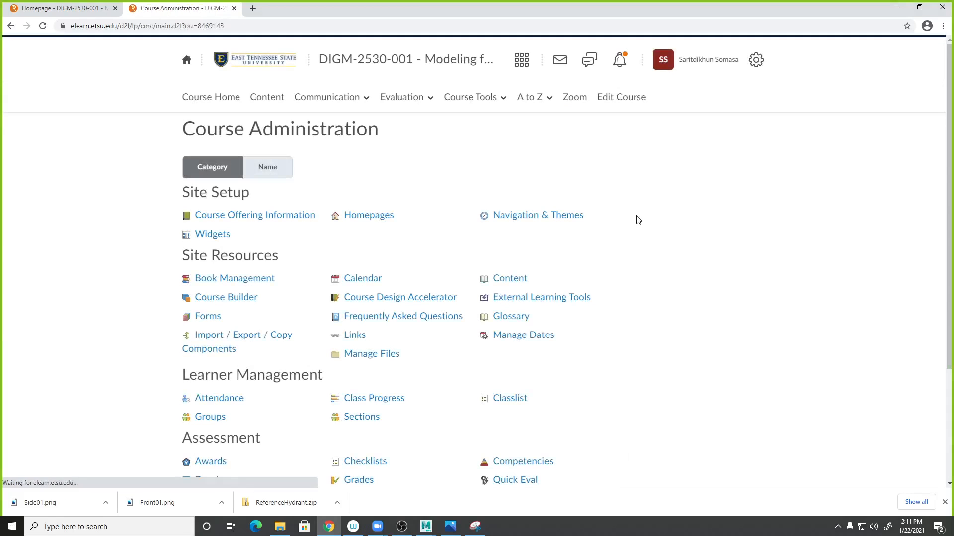